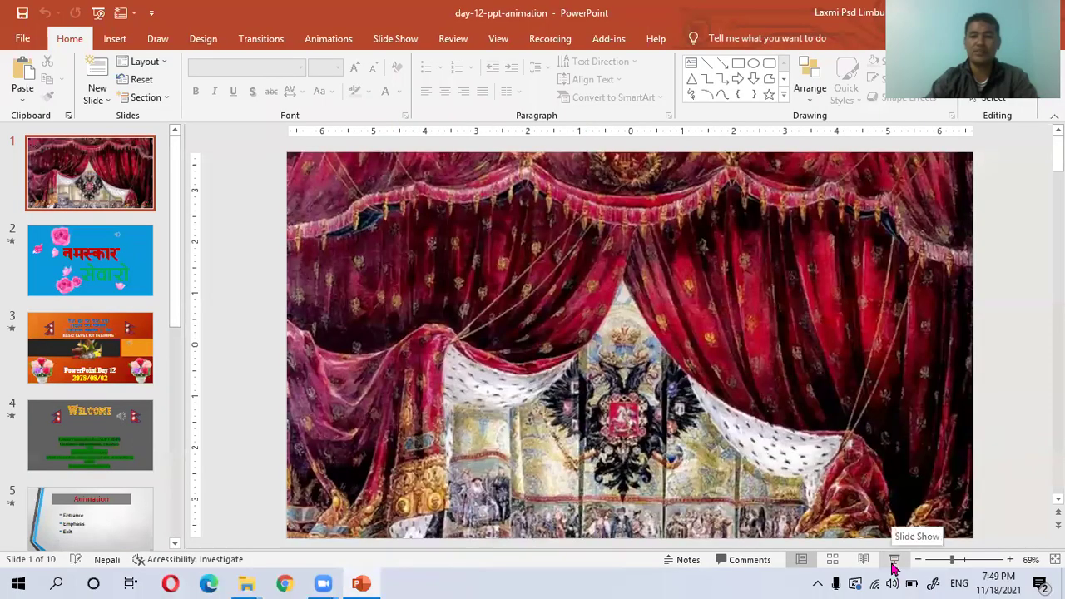
# - Start the slide show from slide 1 and advance to the pink-rose Nepali greeting slide
pyautogui.click(894, 559)
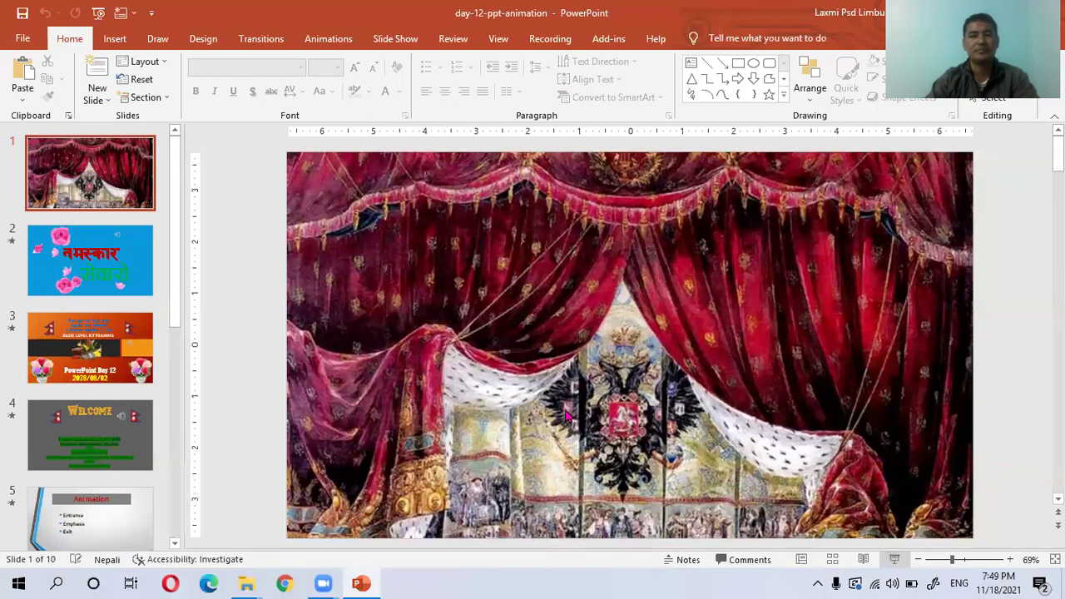
pyautogui.click(715, 305)
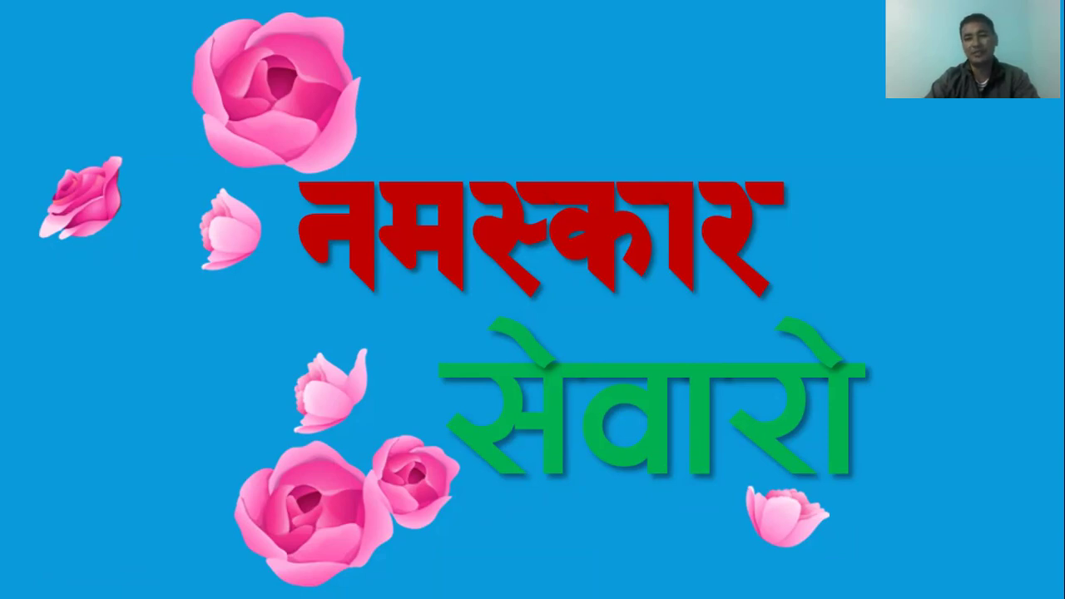
# - Advance past the ICT training title slide to the Welcome slide with Nepal flags
pyautogui.press('Right')
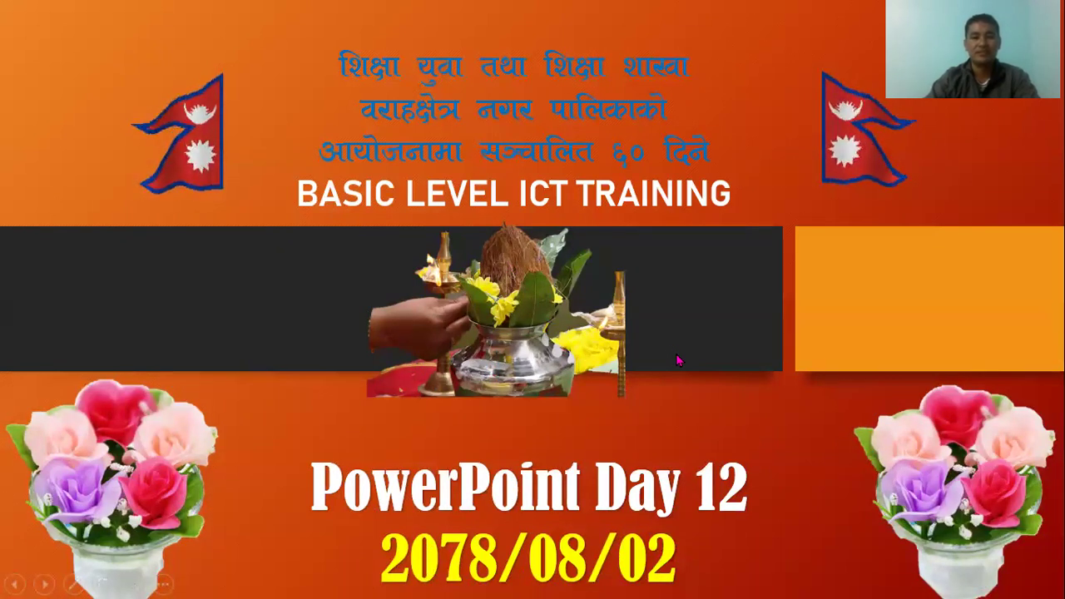
pyautogui.press('Right')
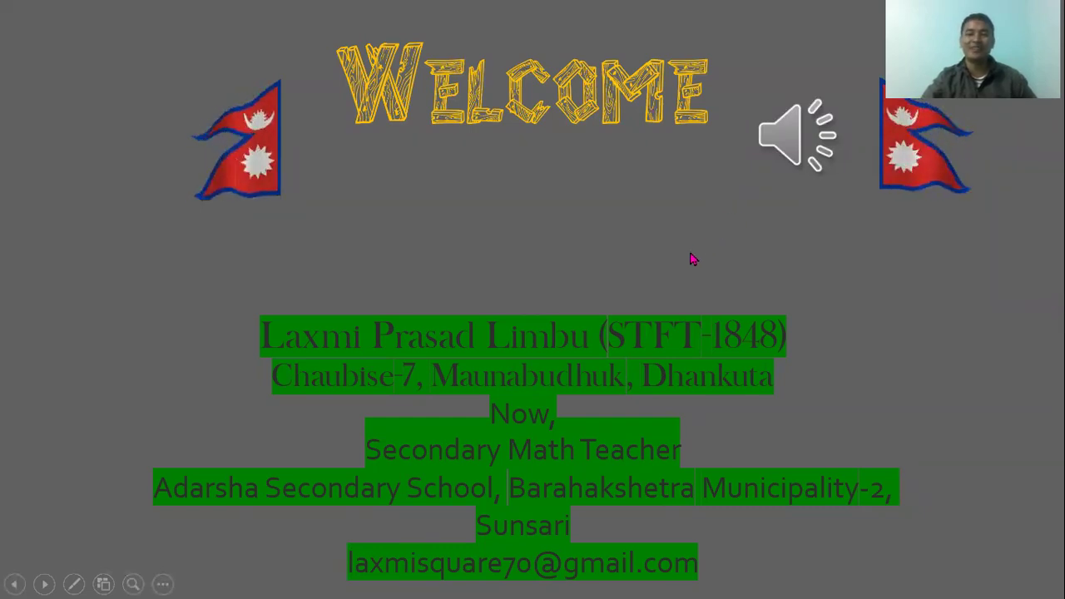
# - Advance the show to the slide listing Entrance, Emphasis and Exit animations
pyautogui.click(690, 259)
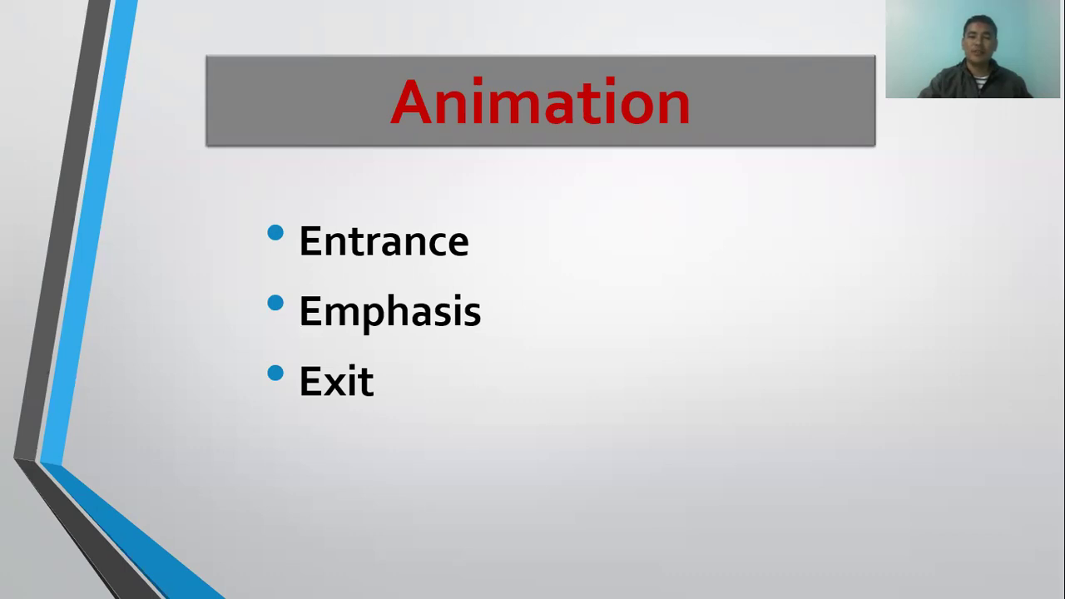
# - Move to the Thank You slide and play its picture's fly-in and grow effects
pyautogui.press('Right')
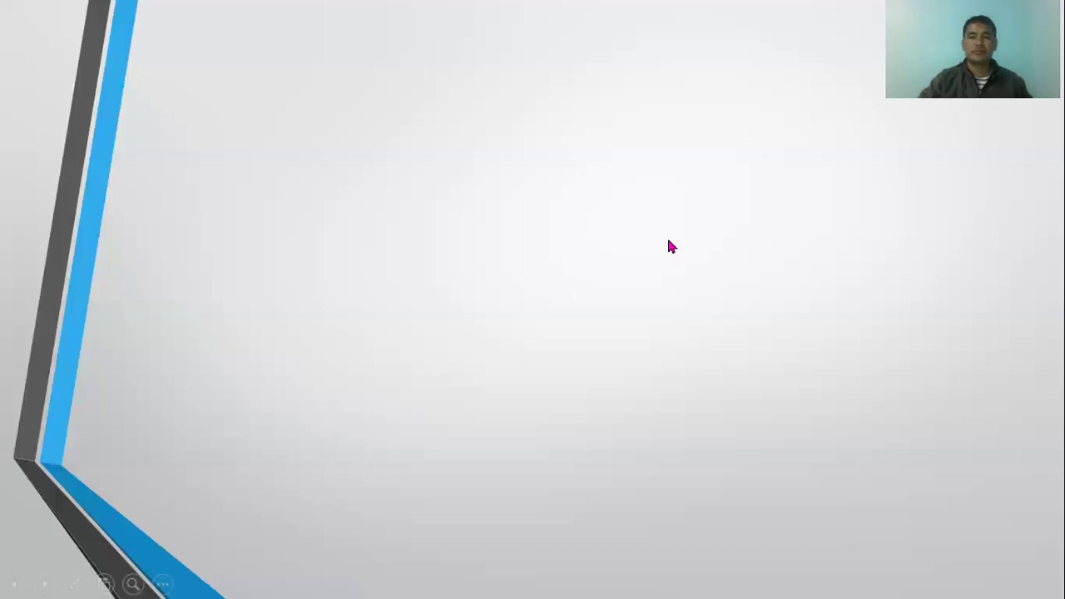
pyautogui.click(668, 242)
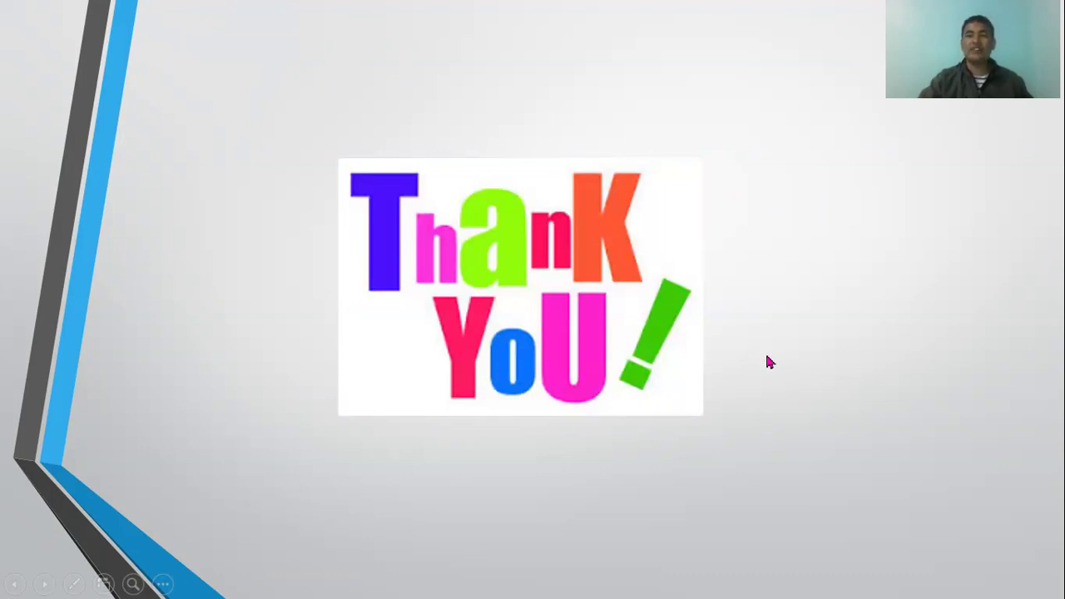
pyautogui.click(768, 358)
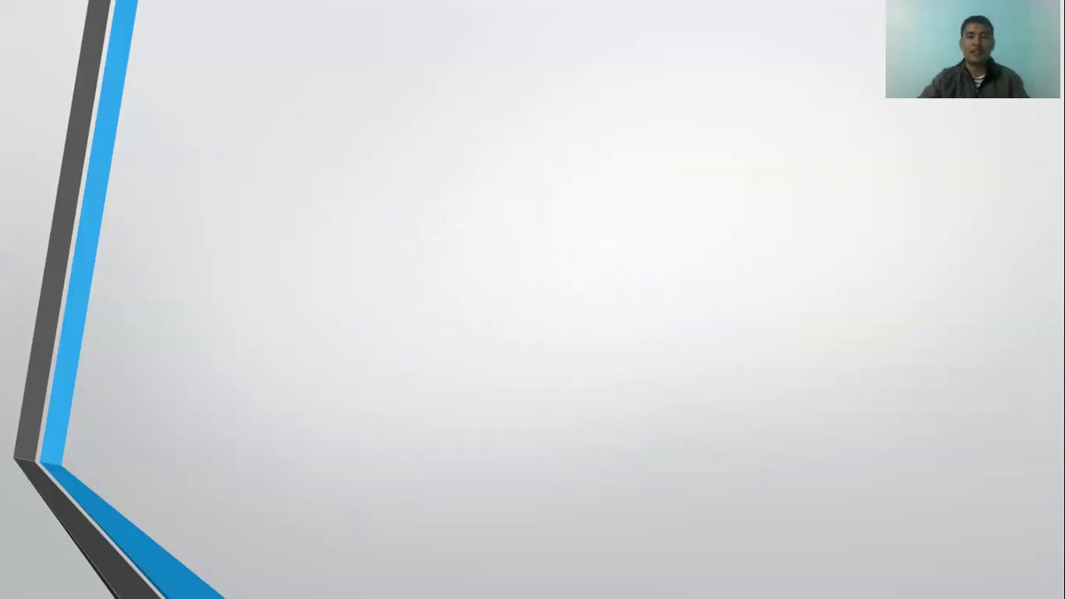
# - End the show, select the Thank You picture on slide 6, and replay from that slide
pyautogui.press('Escape')
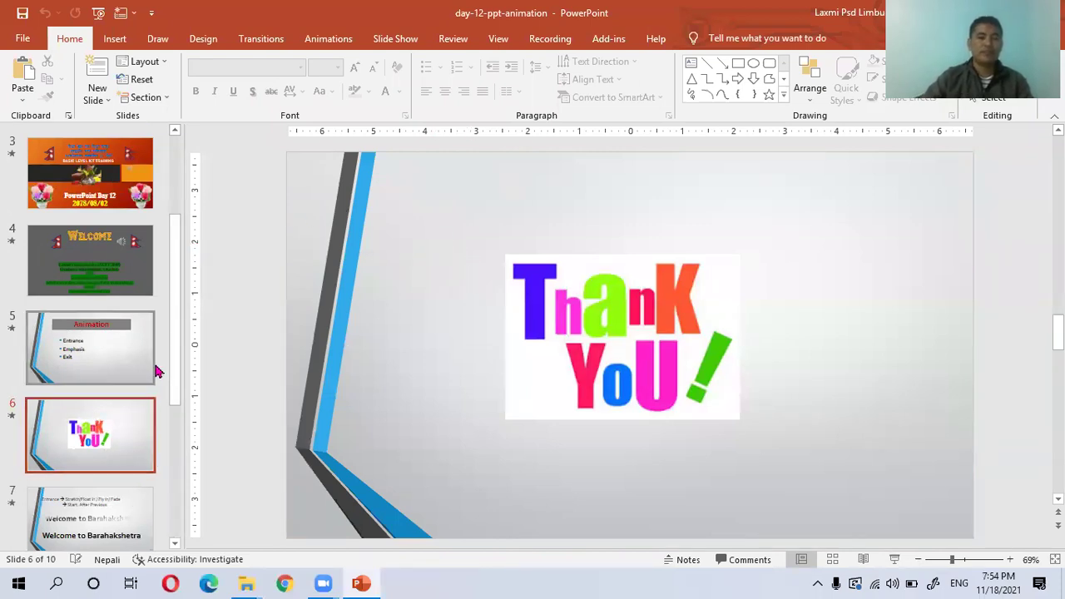
pyautogui.moveTo(177, 353); pyautogui.dragTo(177, 393)
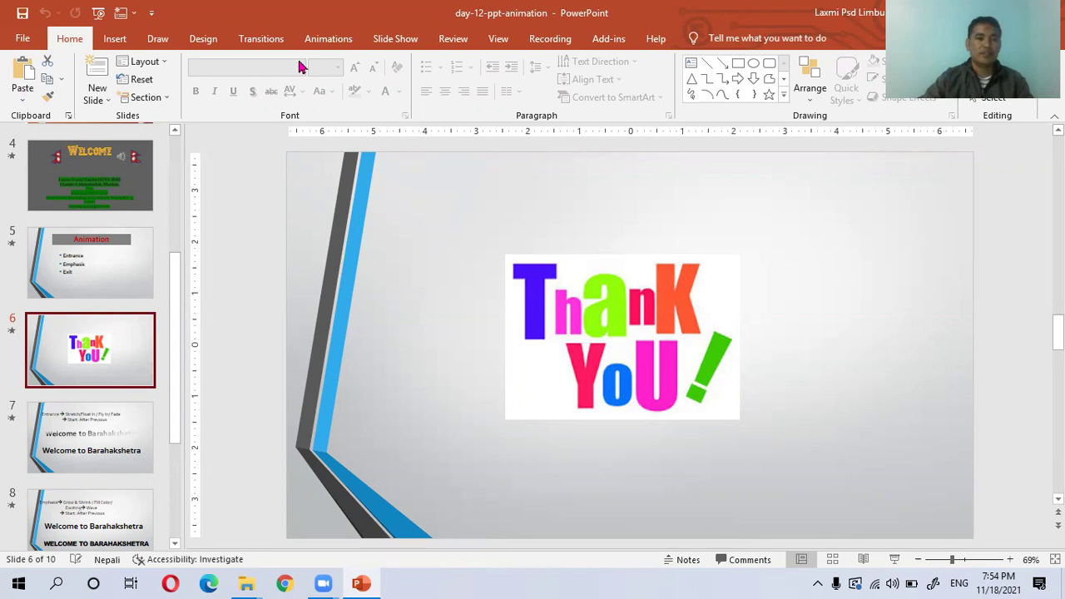
pyautogui.click(283, 40)
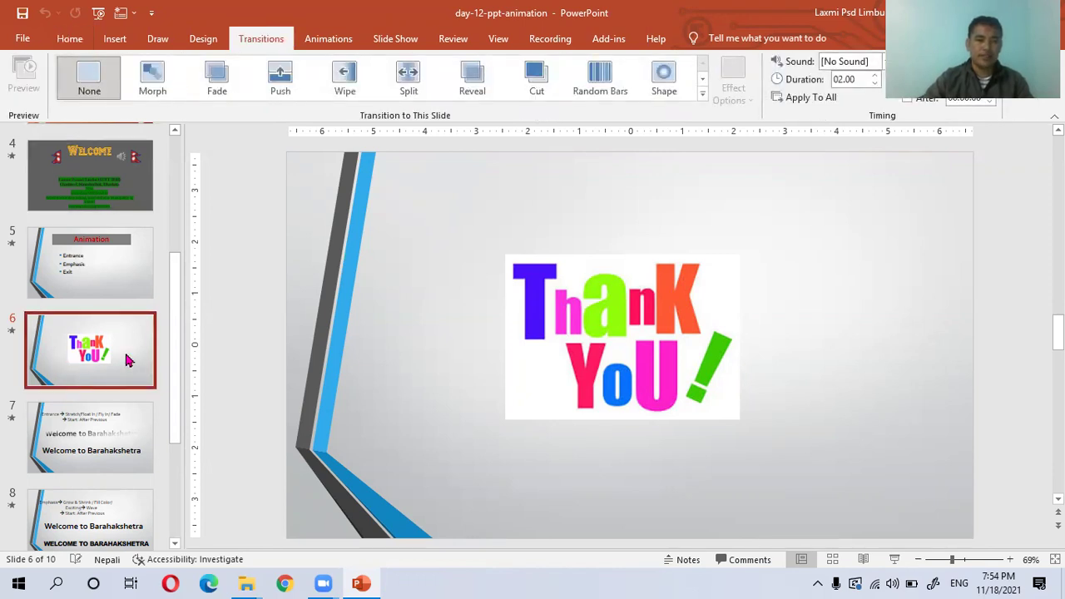
pyautogui.click(553, 337)
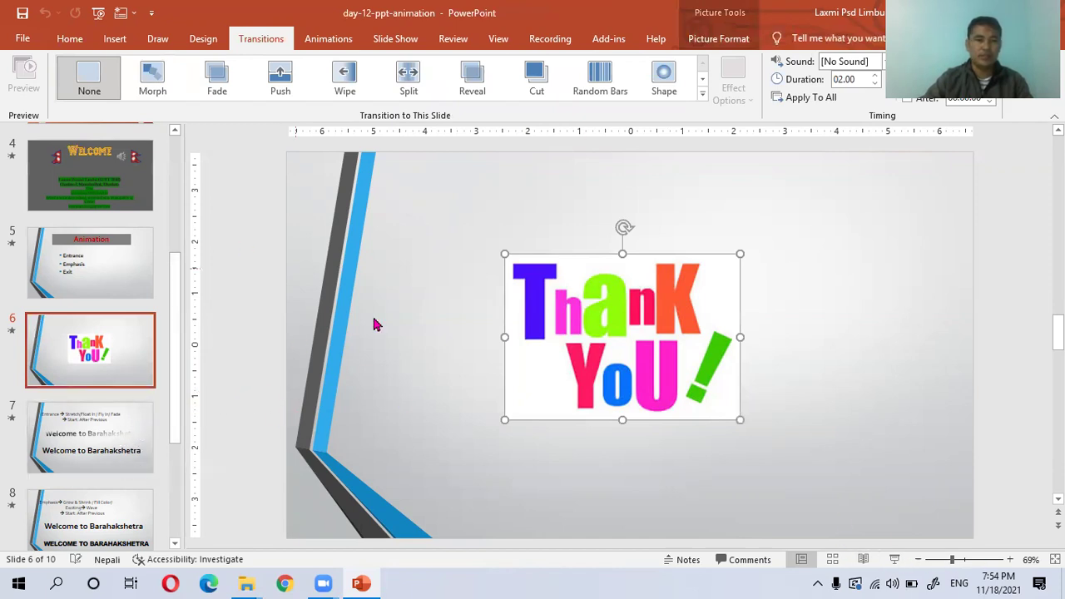
pyautogui.click(892, 563)
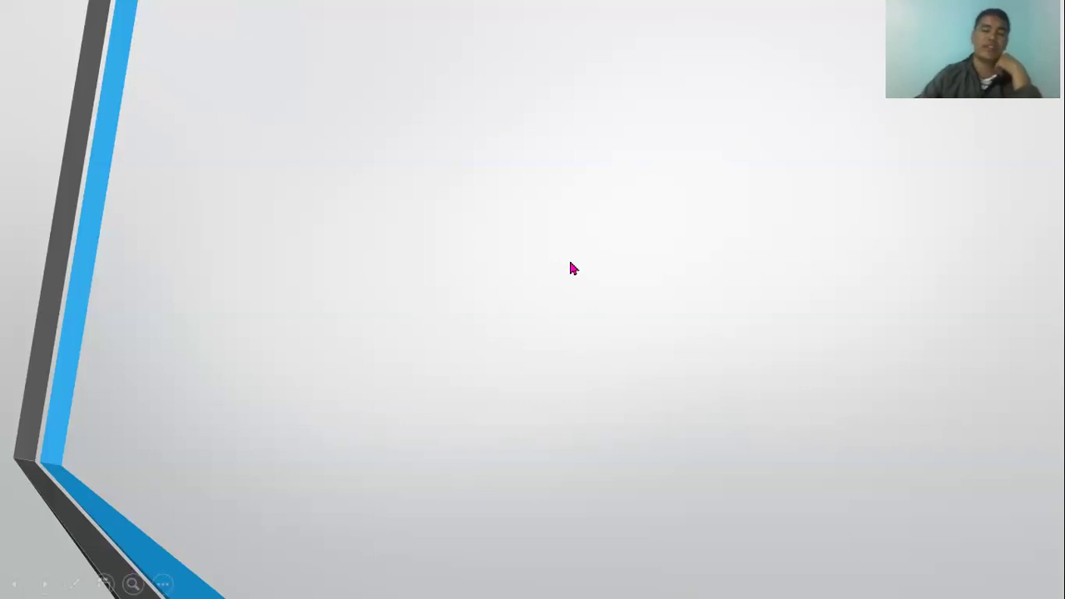
# - Play both Welcome to Barahakshetra entrance lines, then move to the Emphasis example slide
pyautogui.click(456, 234)
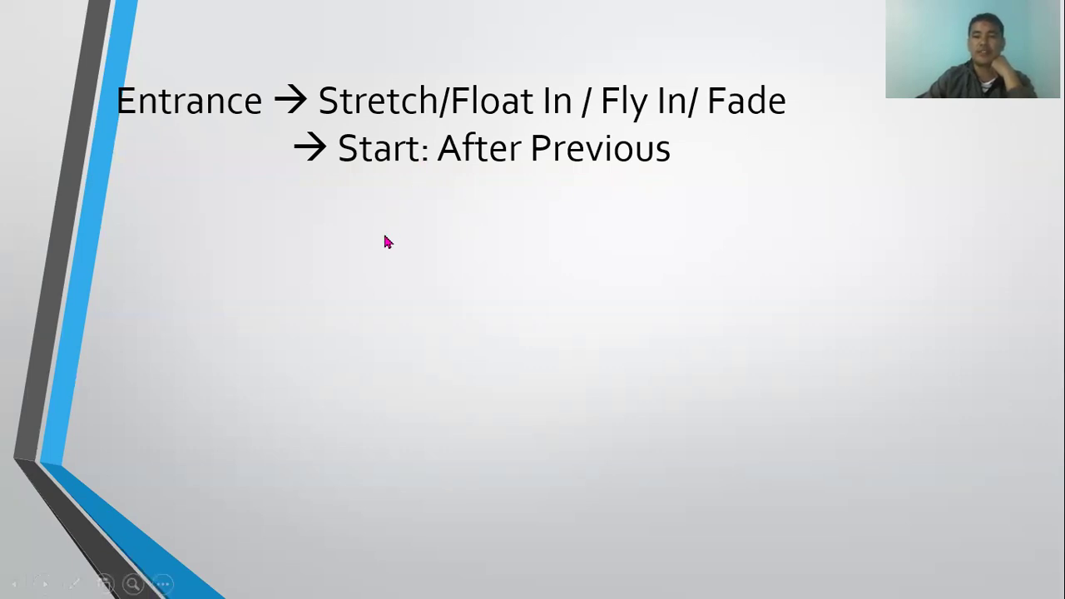
pyautogui.click(331, 227)
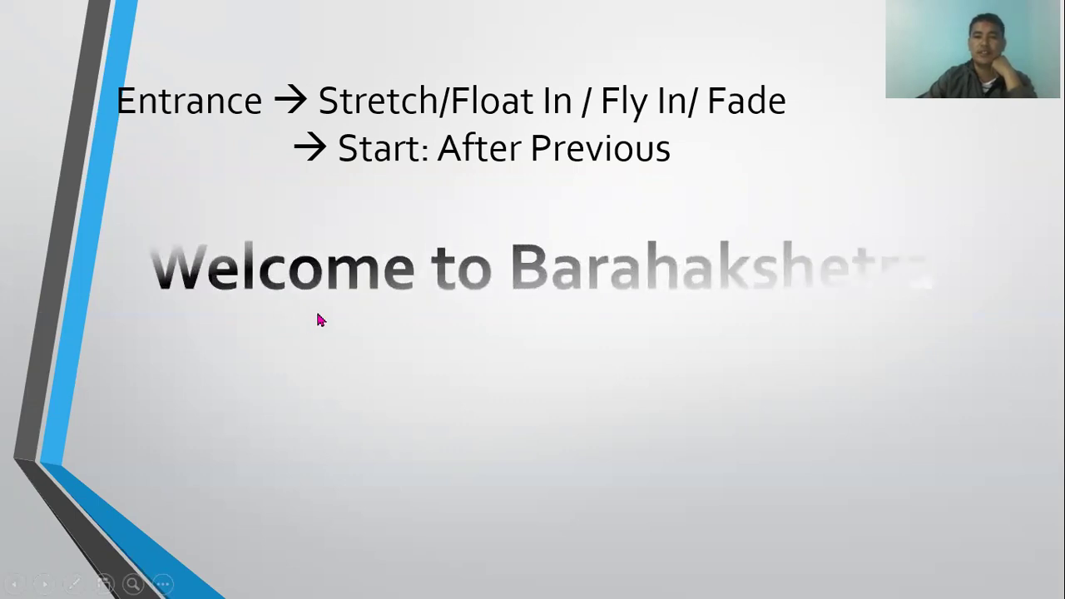
pyautogui.click(447, 247)
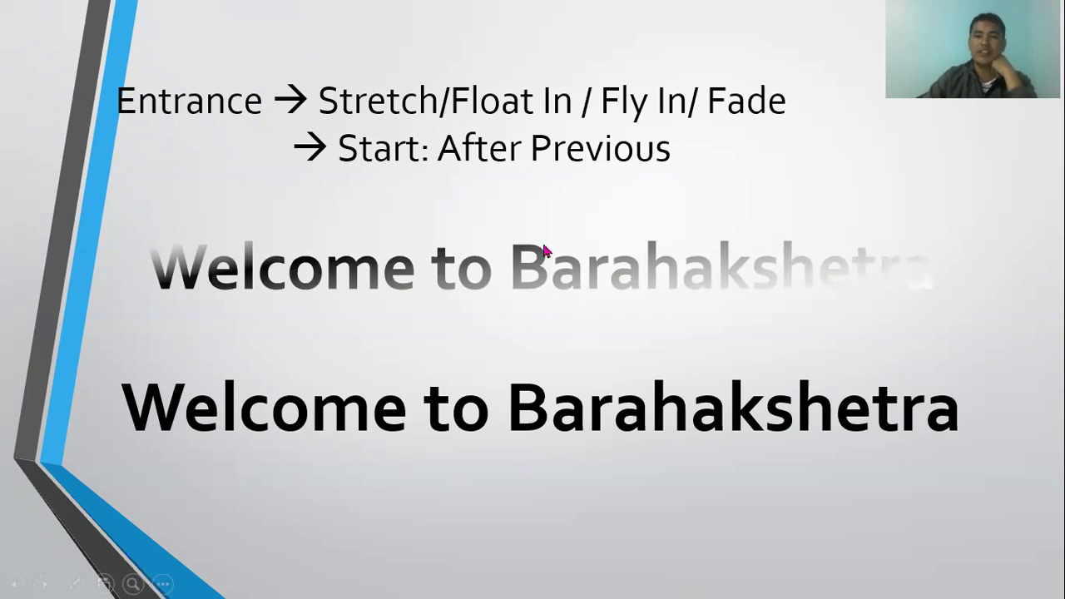
pyautogui.click(449, 231)
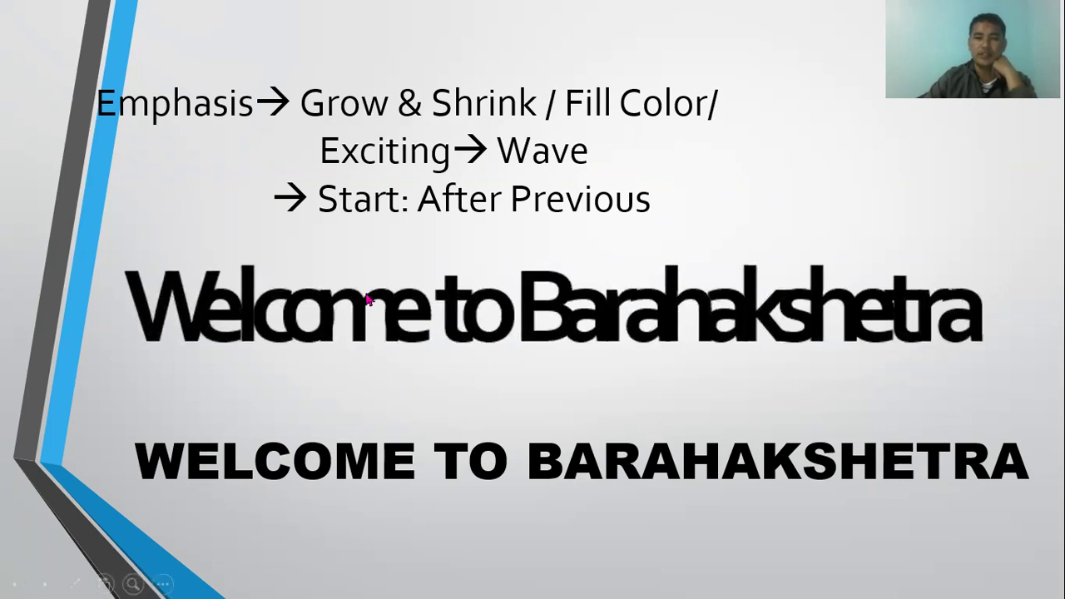
# - Play the yellow fill and dark red text emphasis, then advance to the Bye Barahakshetra slide
pyautogui.click(344, 374)
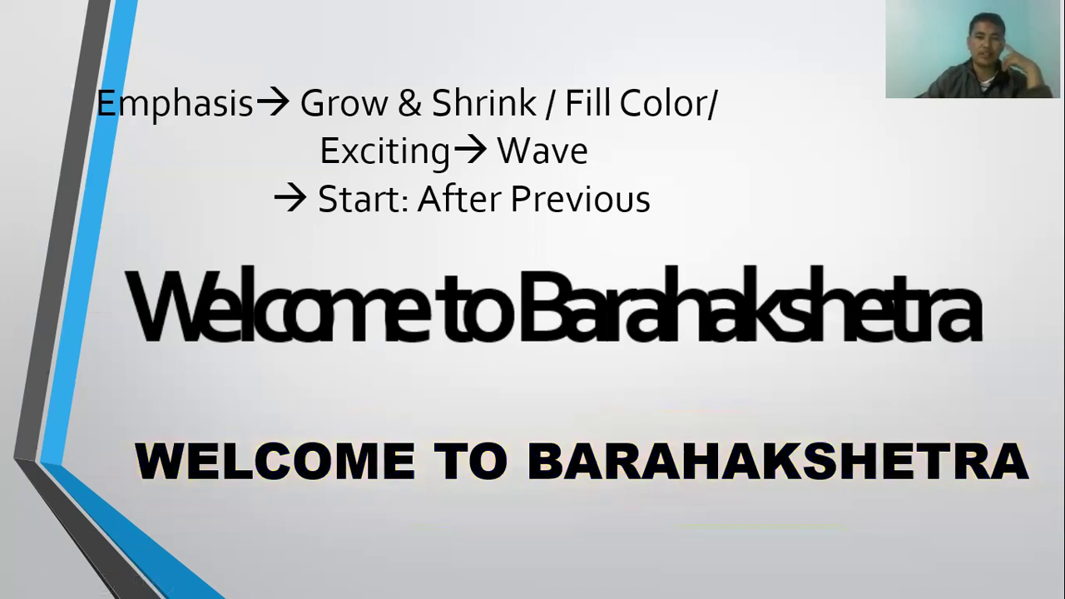
pyautogui.press('Left')
pyautogui.press('Right')
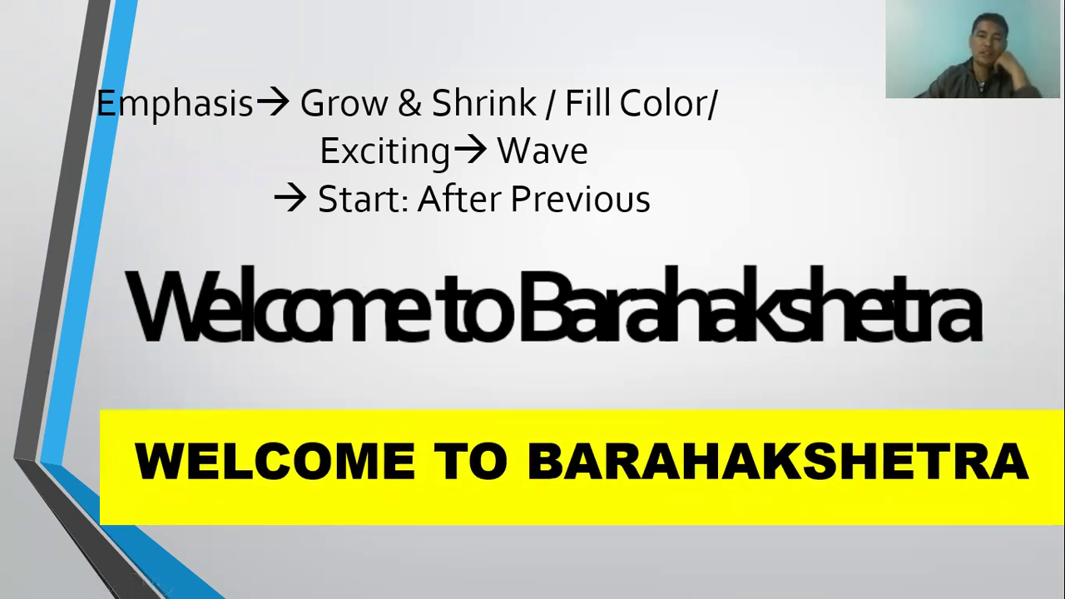
pyautogui.press('Right')
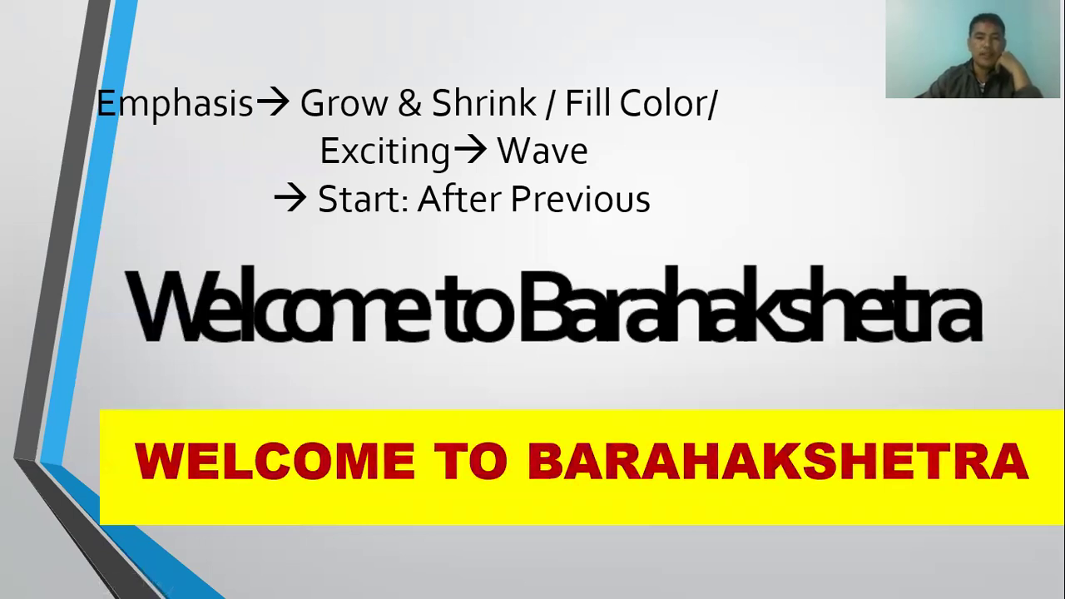
pyautogui.click(657, 267)
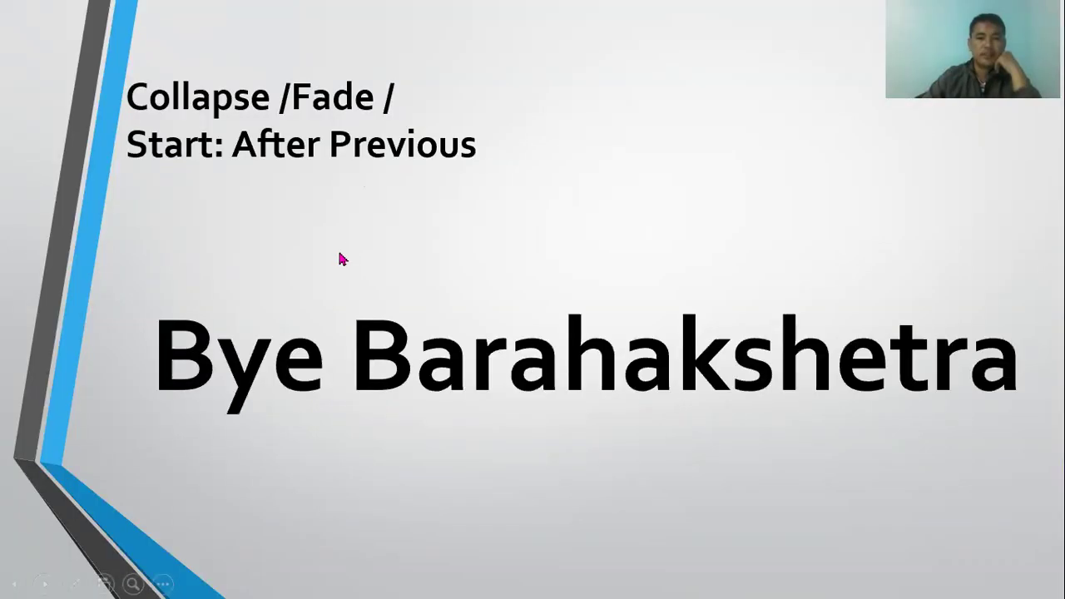
# - Go back and forth between the Emphasis and Collapse/Fade slides to replay the Bye Barahakshetra exit
pyautogui.click(301, 244)
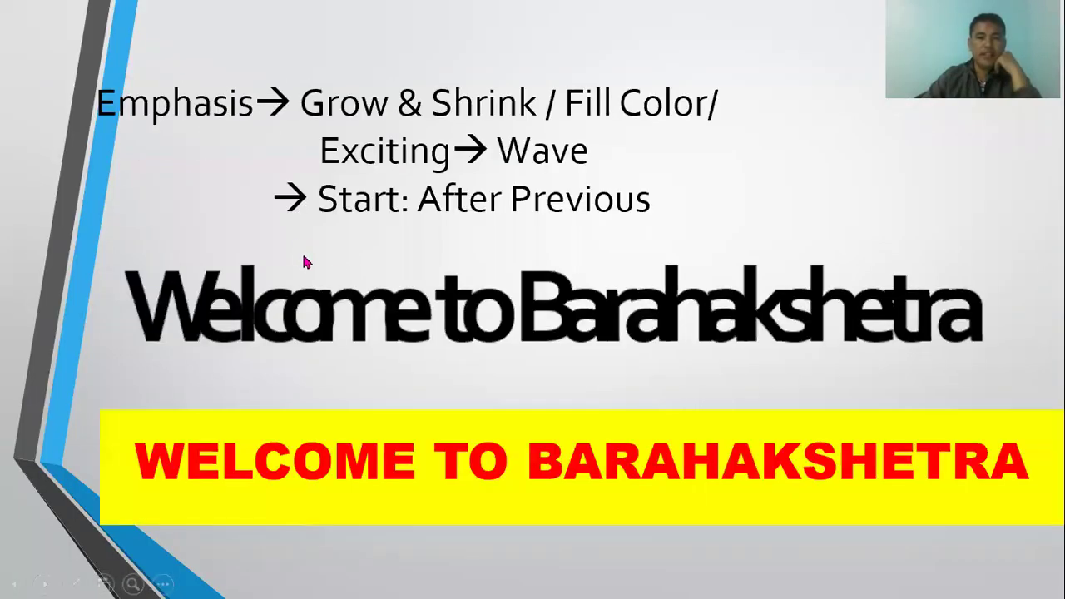
pyautogui.click(358, 287)
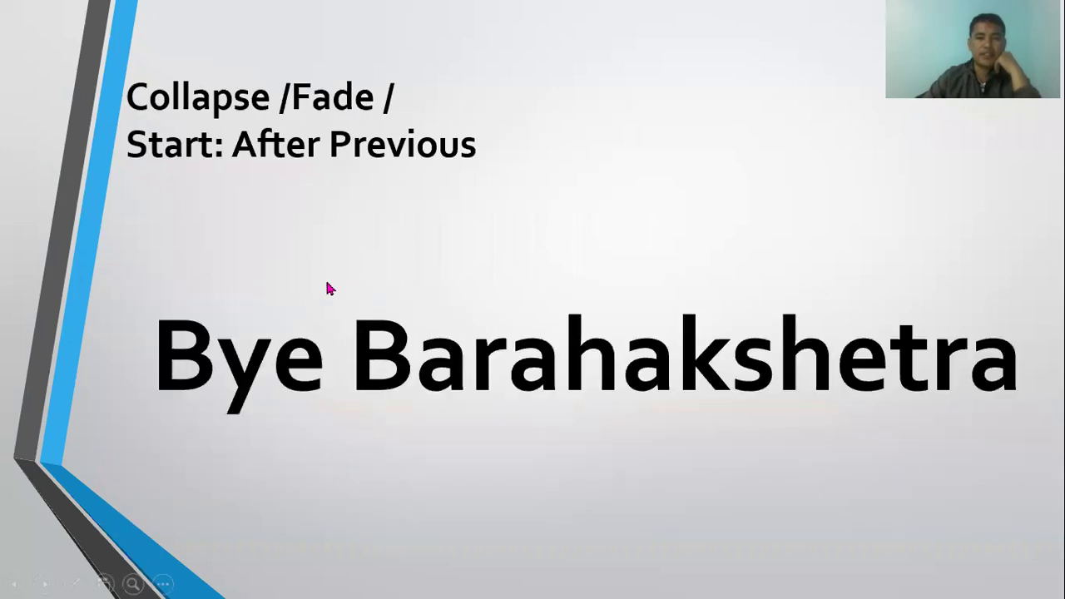
pyautogui.click(303, 233)
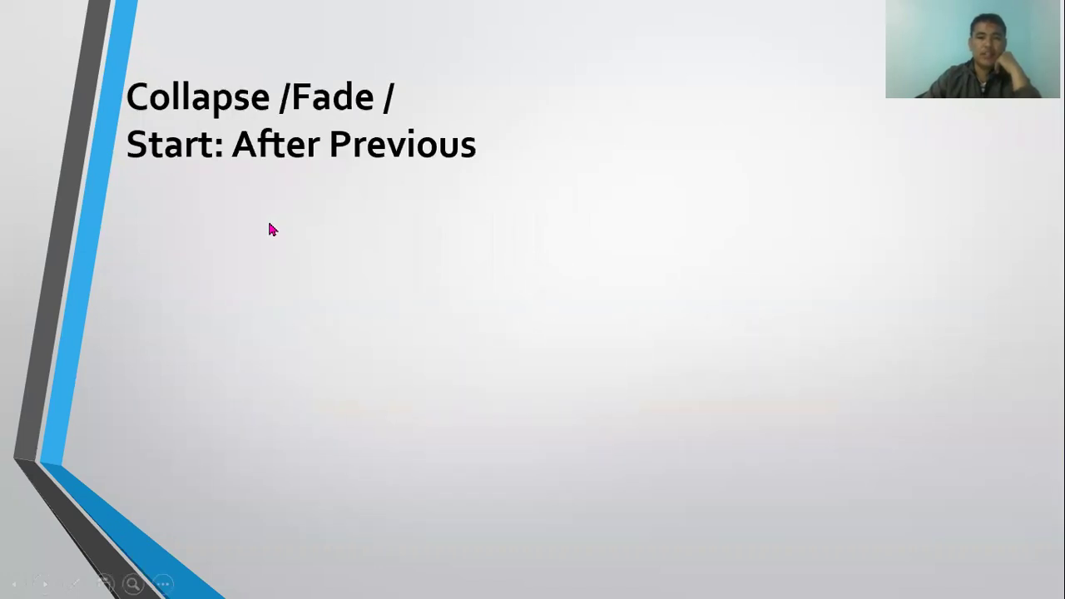
pyautogui.click(269, 224)
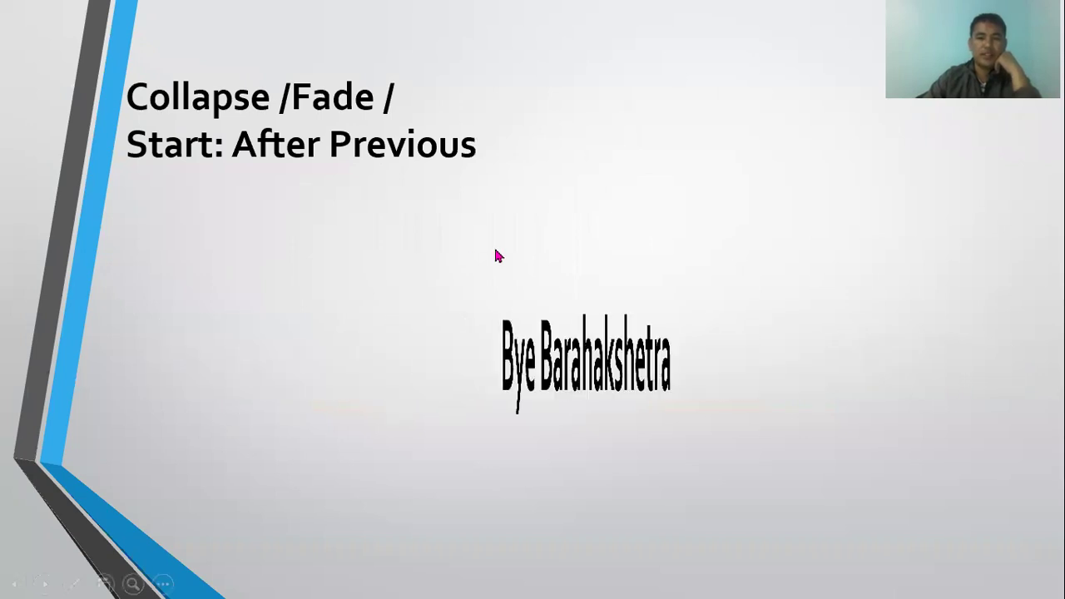
pyautogui.click(374, 244)
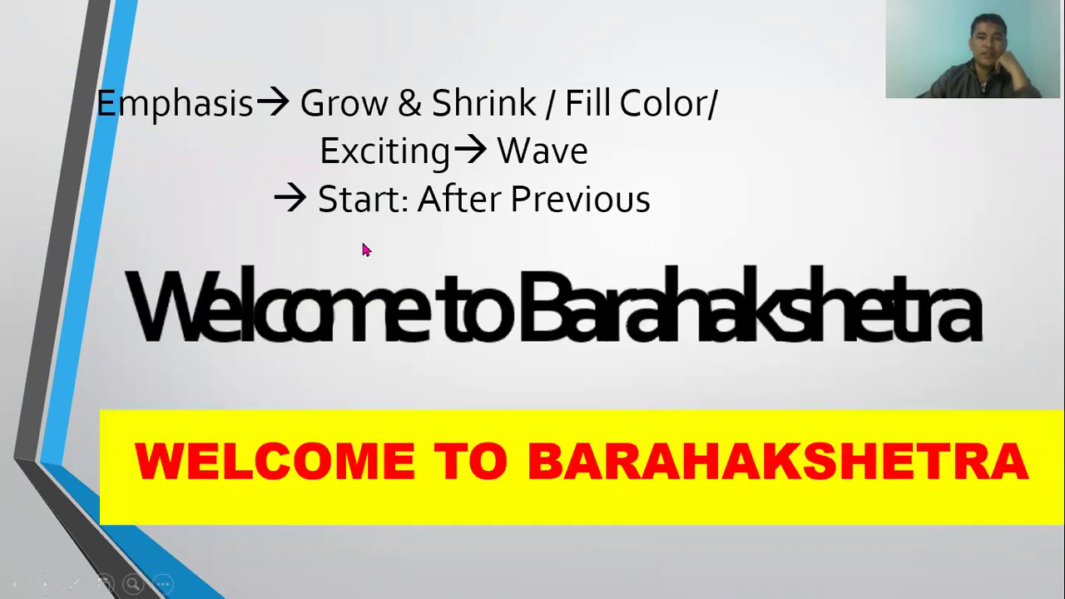
# - Replay the Welcome text emphasis, then advance through Collapse / Fade to the four-task slide
pyautogui.click(363, 250)
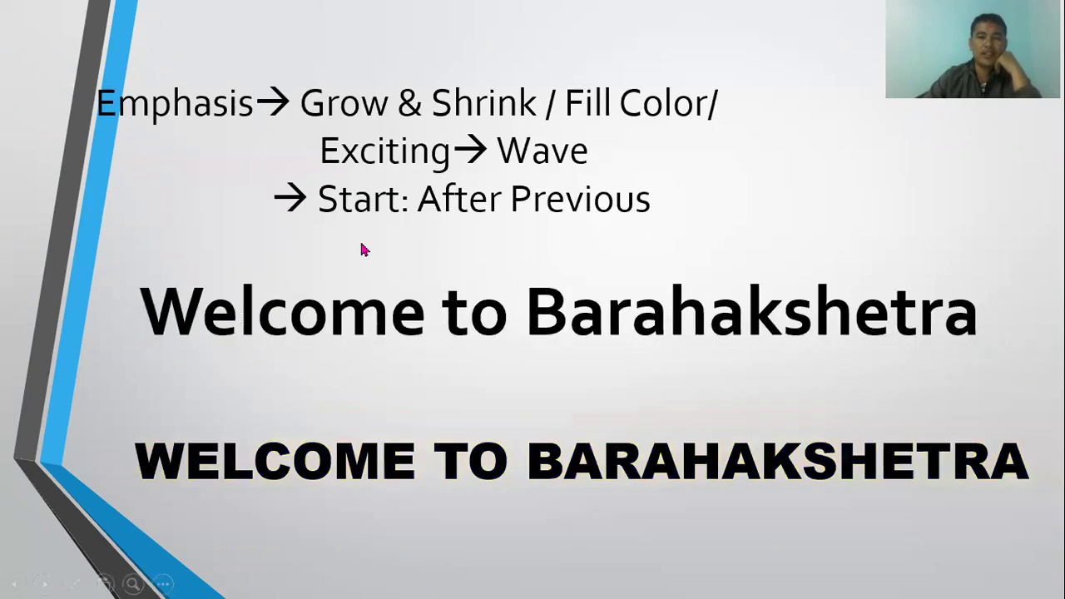
pyautogui.click(317, 223)
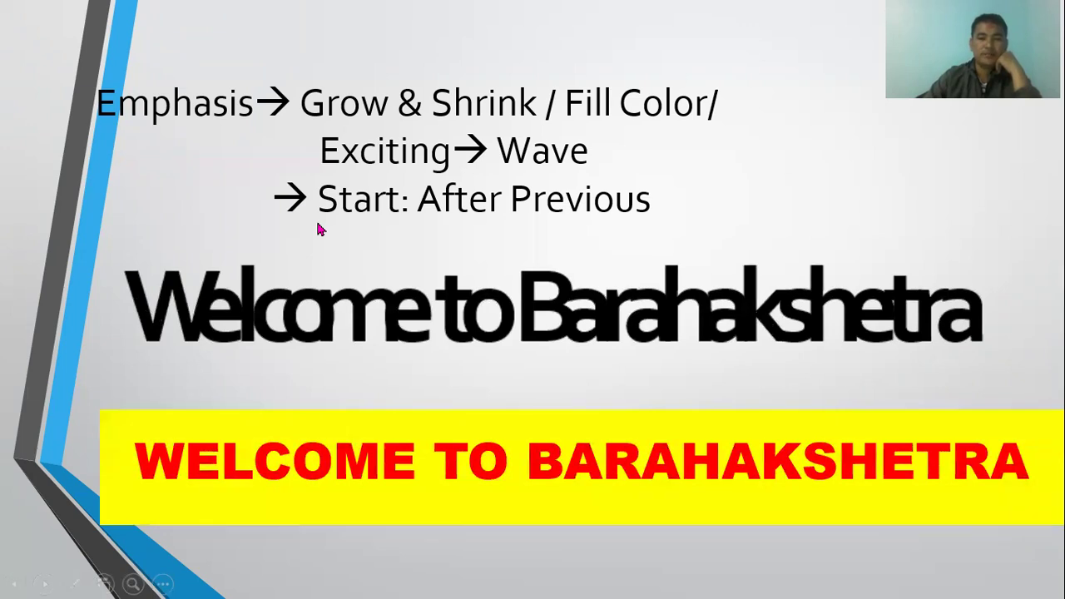
pyautogui.click(320, 228)
pyautogui.click(318, 225)
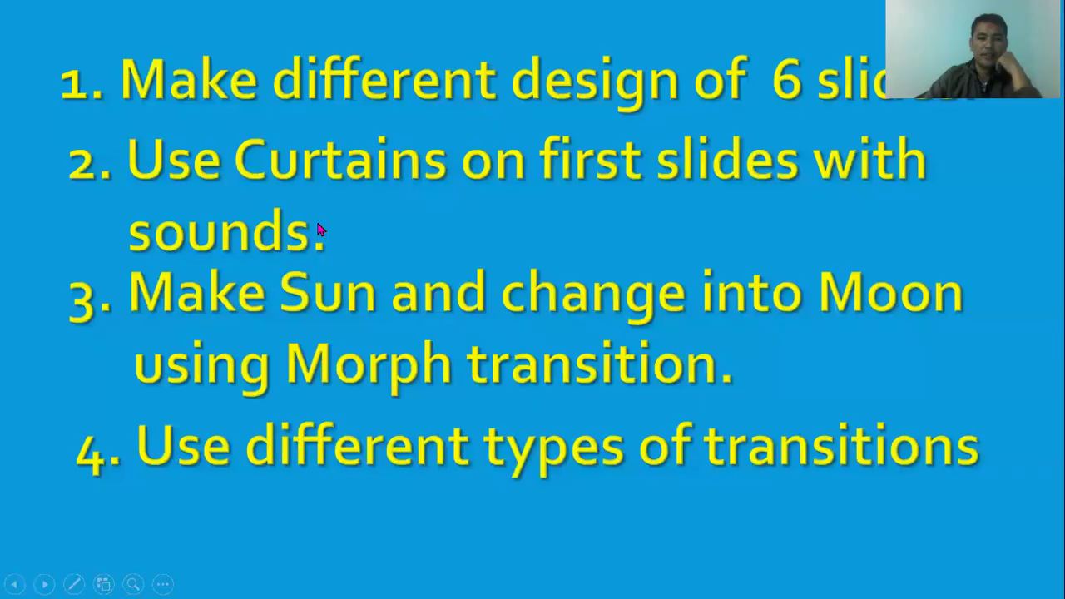
# - Exit the finished show and return to the Welcome slide 4 in normal view
pyautogui.click(341, 268)
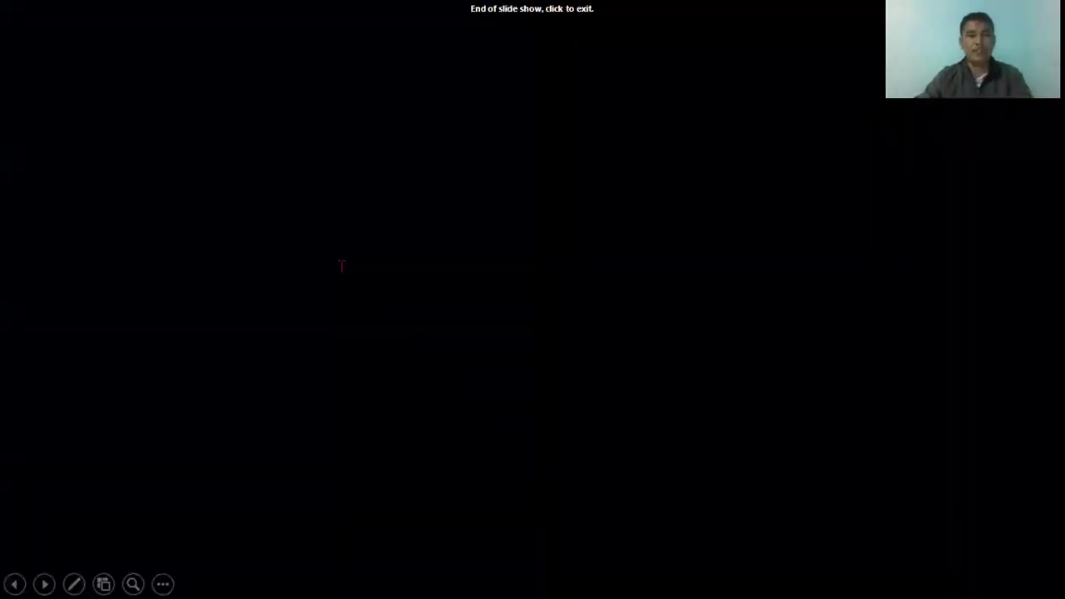
pyautogui.click(341, 267)
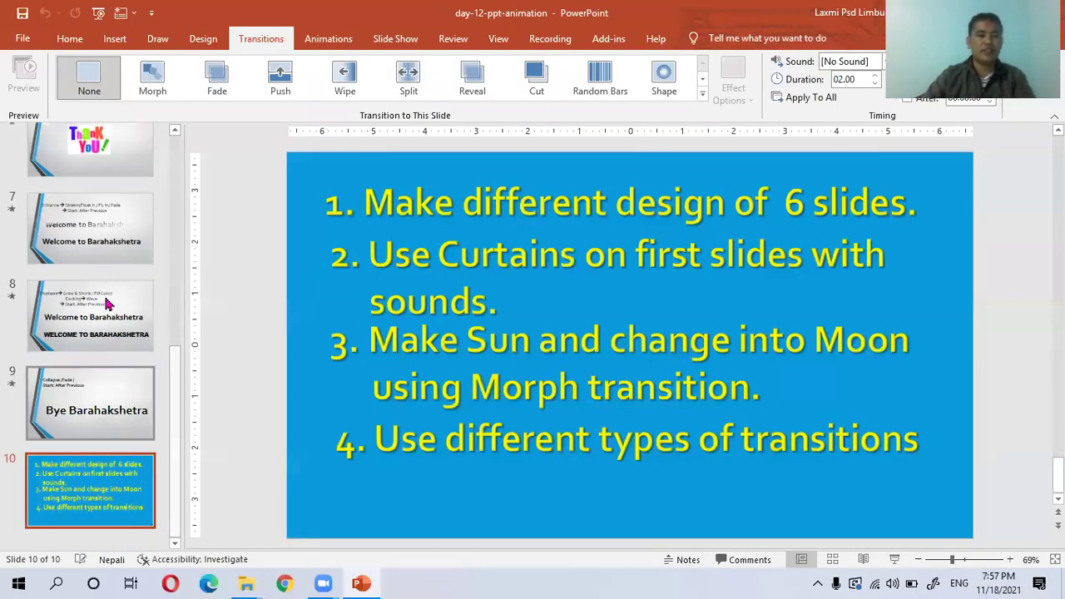
pyautogui.click(94, 233)
pyautogui.scroll(1, 460, 380)
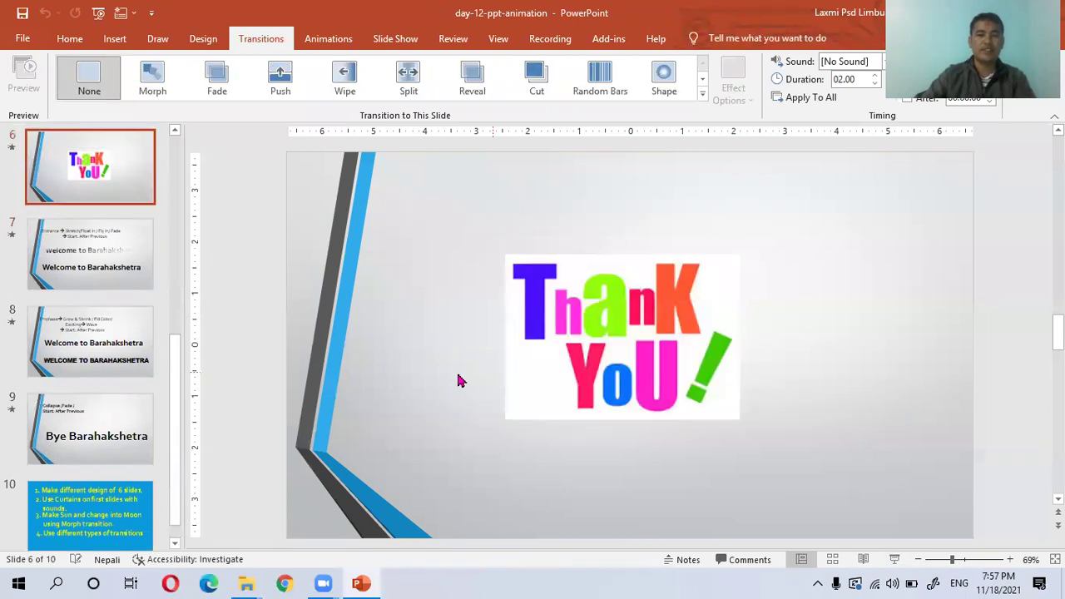
pyautogui.press('Up')
pyautogui.press('Up')
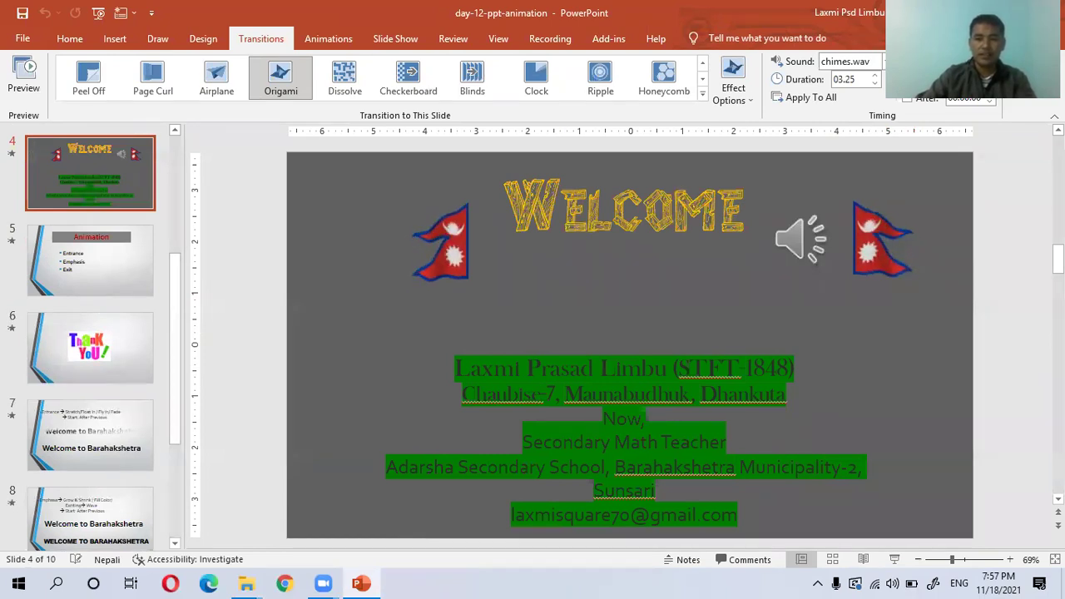
# - Minimize PowerPoint, refresh the desktop, and open This PC maximized
pyautogui.press('super+d')
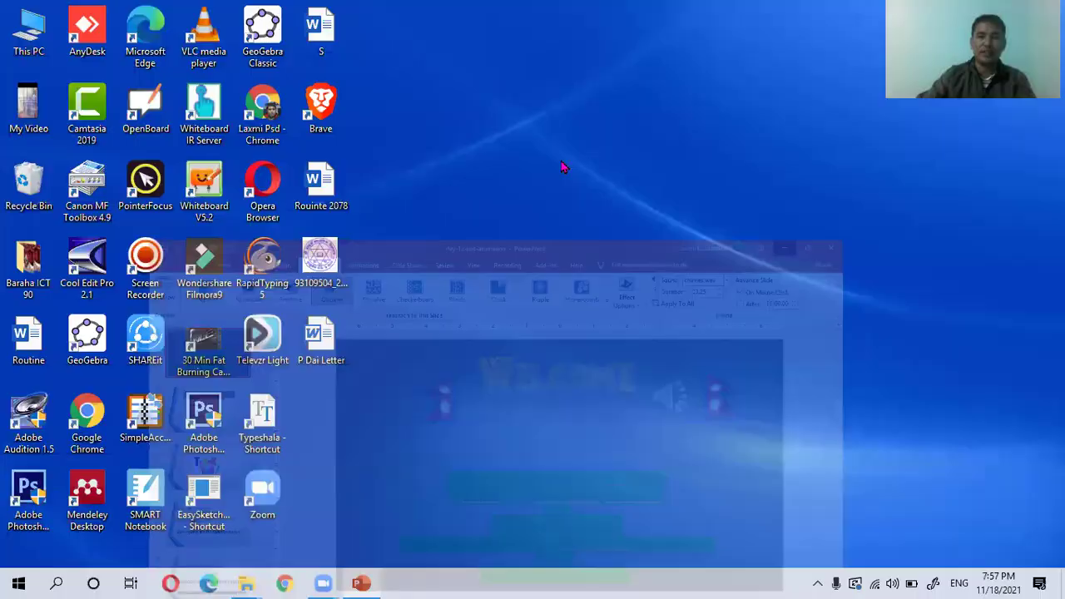
pyautogui.rightClick(597, 103)
pyautogui.click(637, 148)
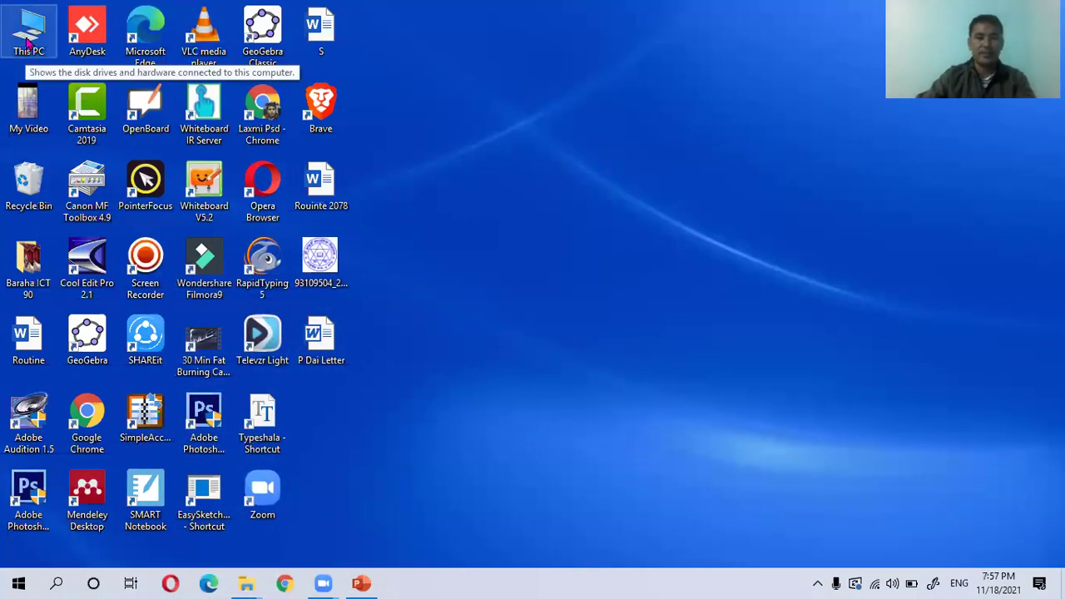
pyautogui.doubleClick(28, 44)
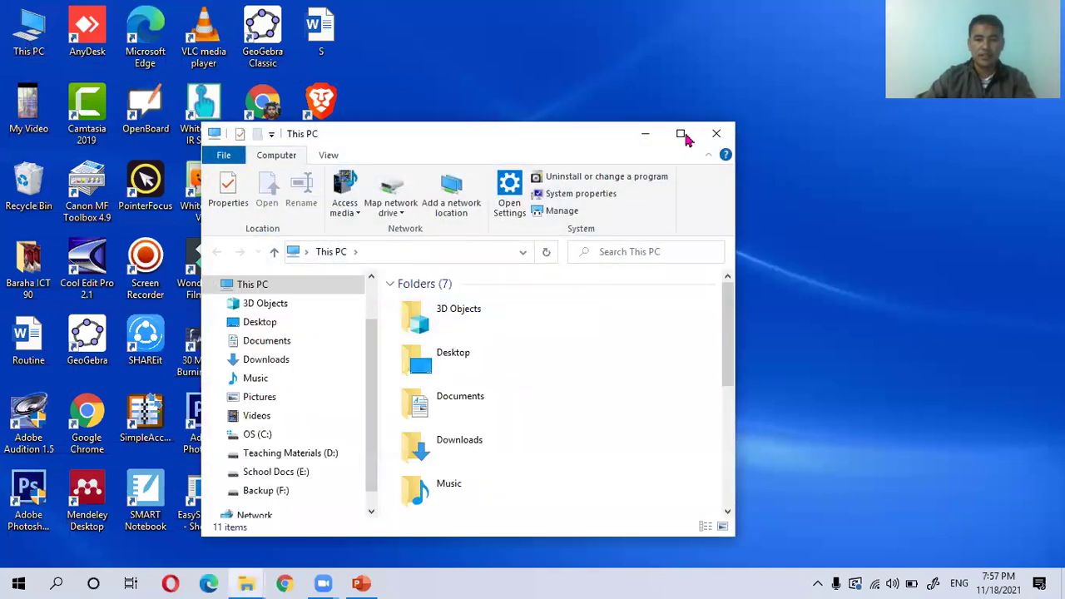
pyautogui.click(680, 133)
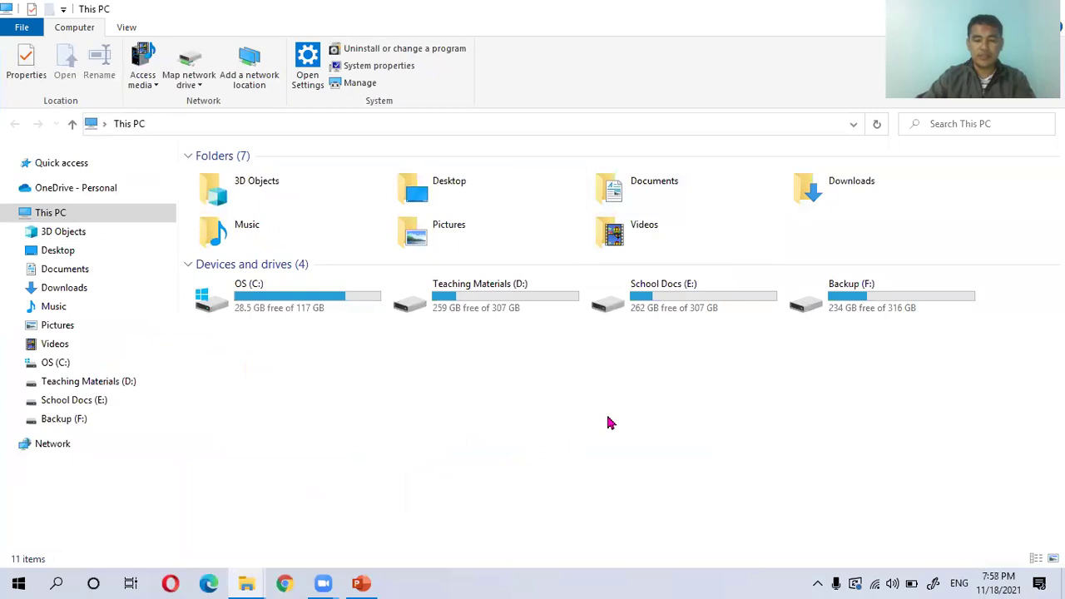
# - Open Trigonometry 2 from D:\For Class 10 online\Trigonometry
pyautogui.click(526, 300)
pyautogui.doubleClick(525, 299)
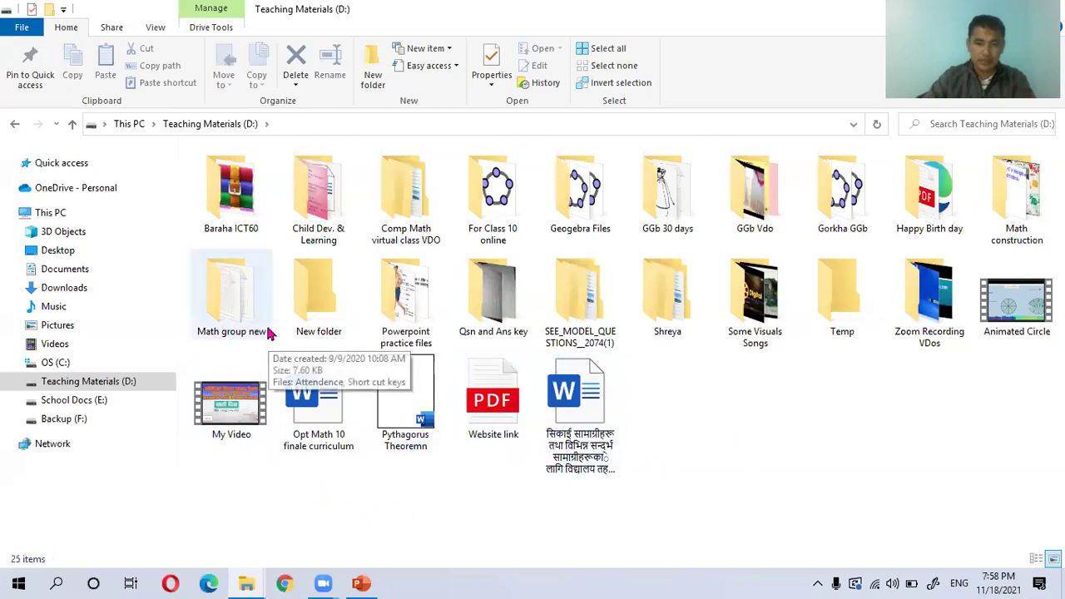
pyautogui.doubleClick(493, 192)
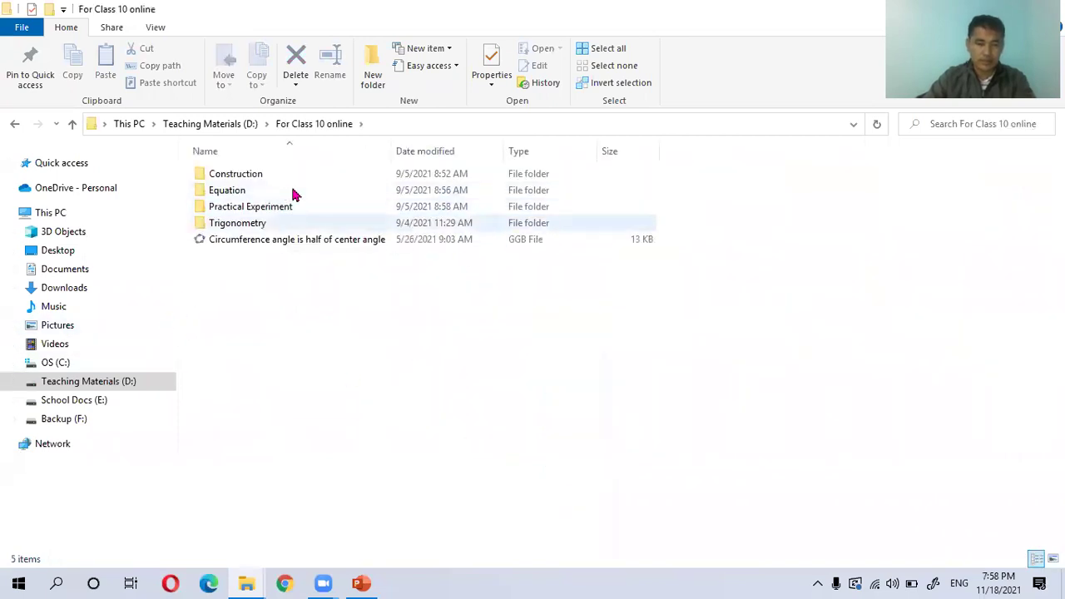
pyautogui.click(280, 226)
pyautogui.doubleClick(280, 226)
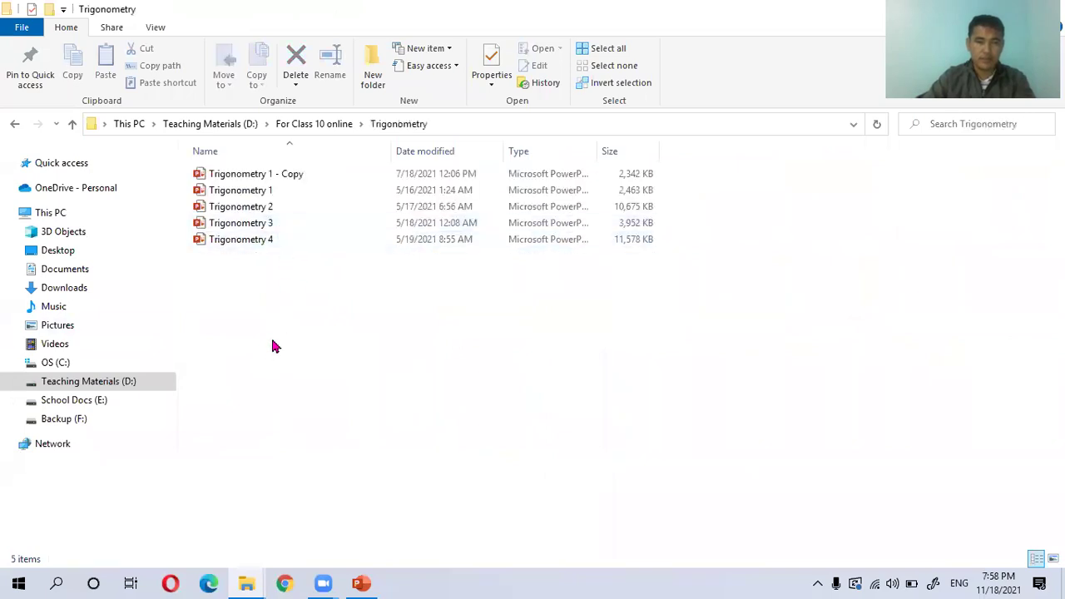
pyautogui.doubleClick(267, 210)
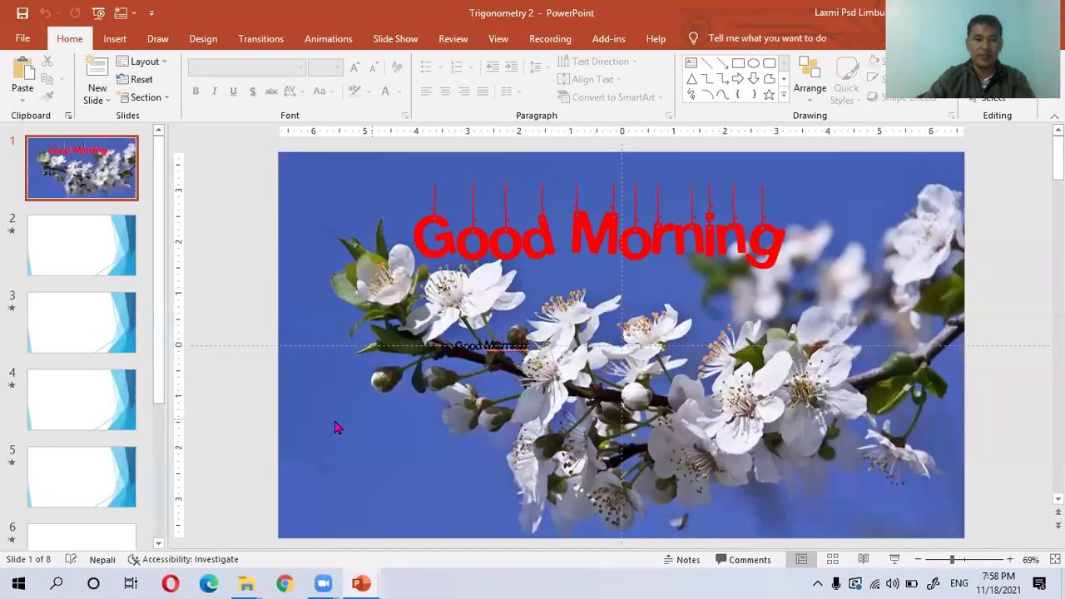
# - Start the Trigonometry 2 slide show from slide 6, Long Questions no 19
pyautogui.scroll(-2, 175, 339)
pyautogui.moveTo(161, 359); pyautogui.dragTo(162, 498)
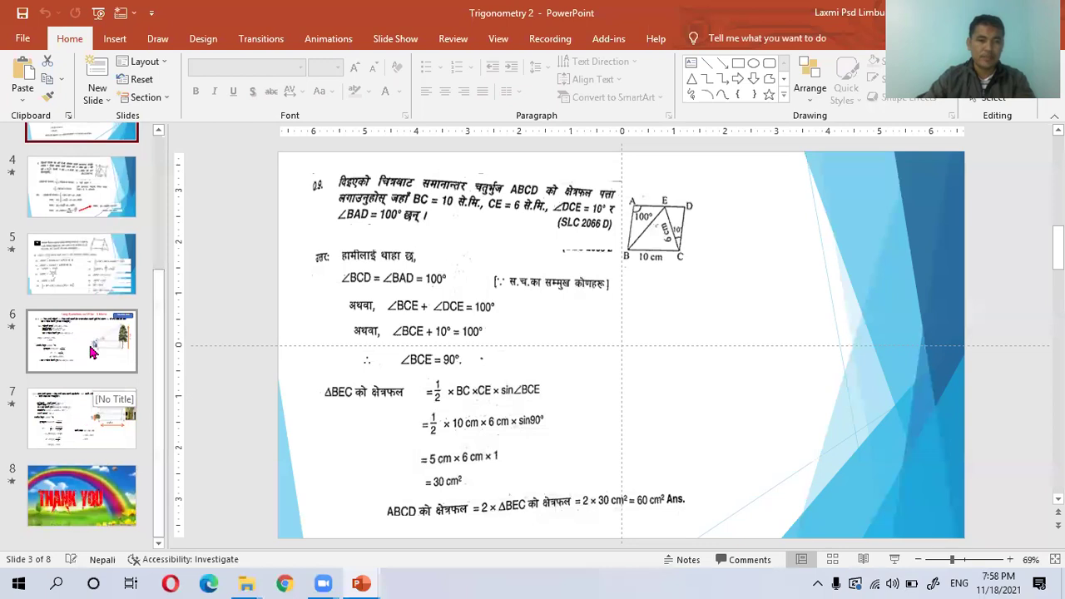
pyautogui.click(92, 352)
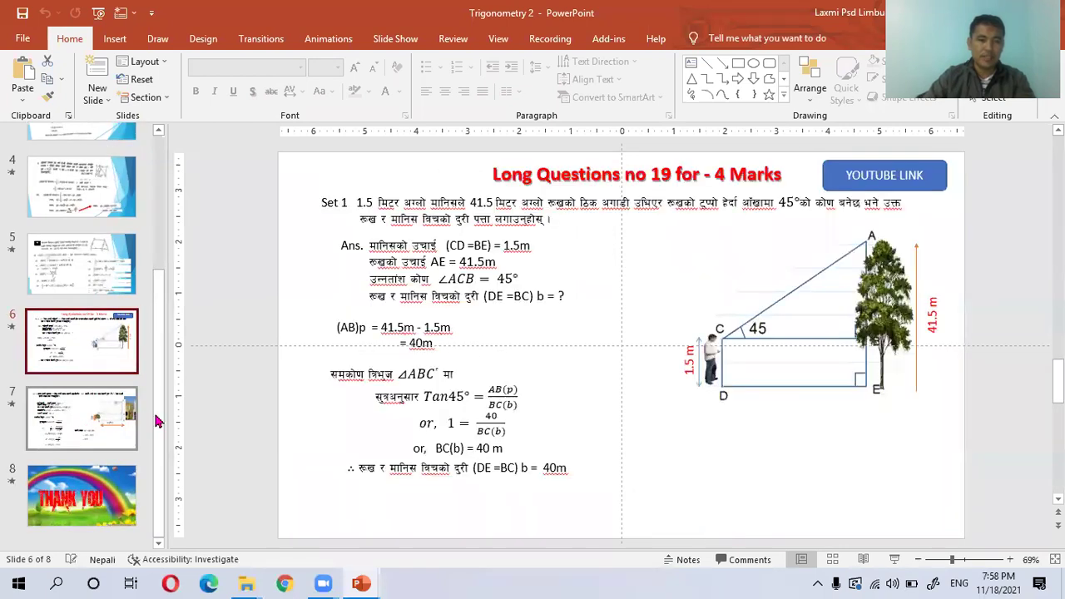
pyautogui.click(895, 565)
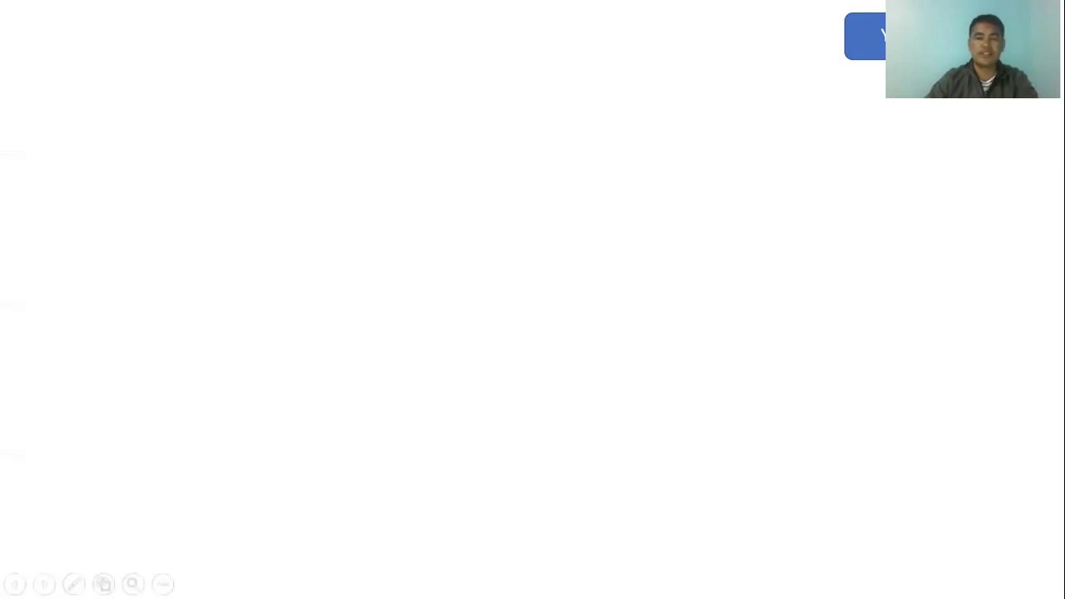
# - Play slide 6's title, Set 1 question, tree and man pictures, and triangle diagram
pyautogui.click(667, 223)
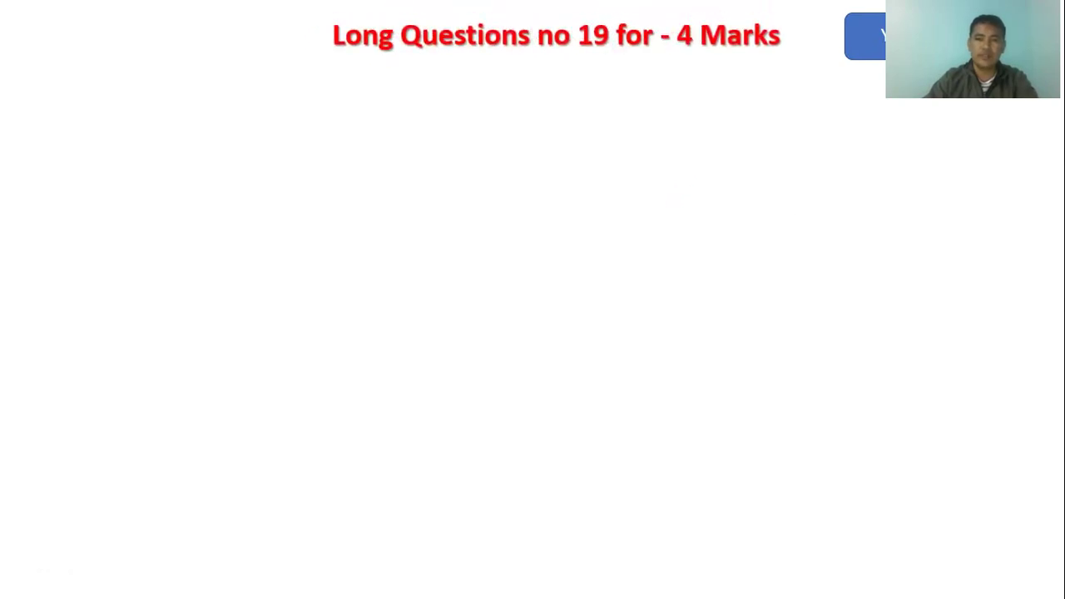
pyautogui.press('Right')
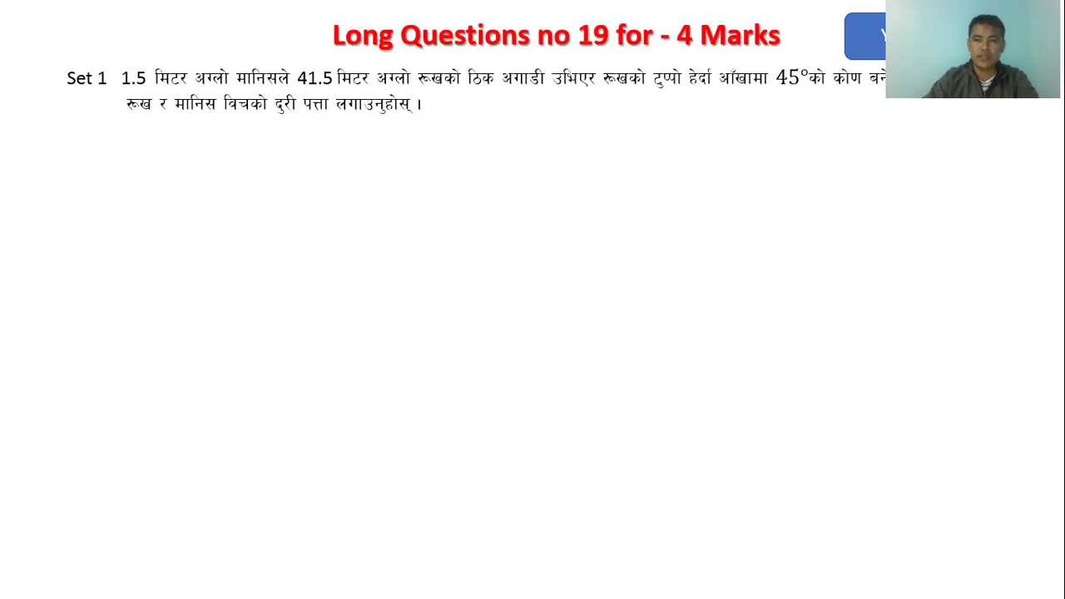
pyautogui.press('Right')
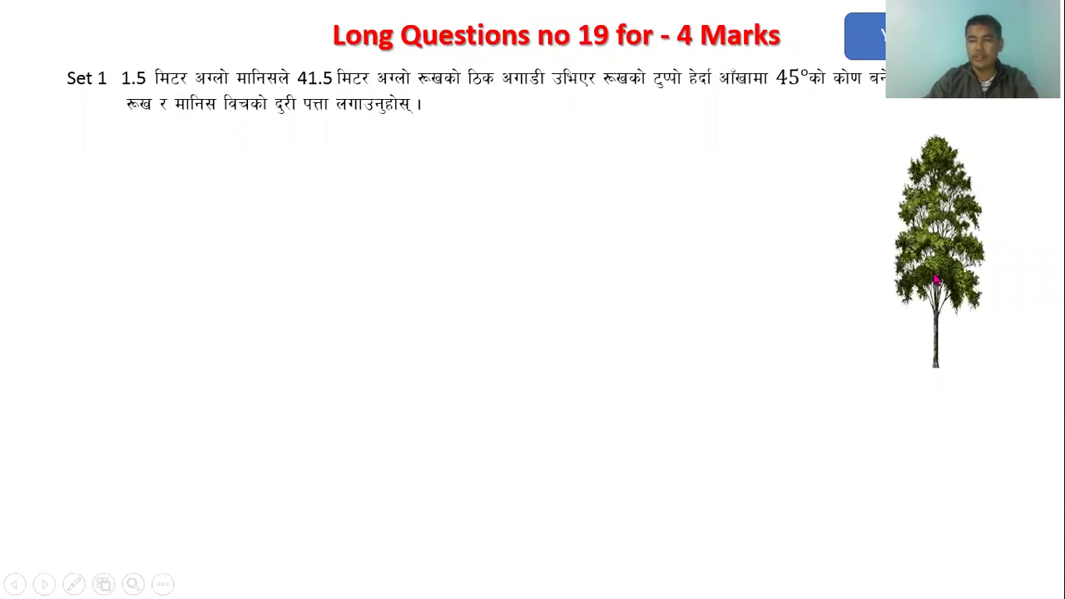
pyautogui.click(675, 226)
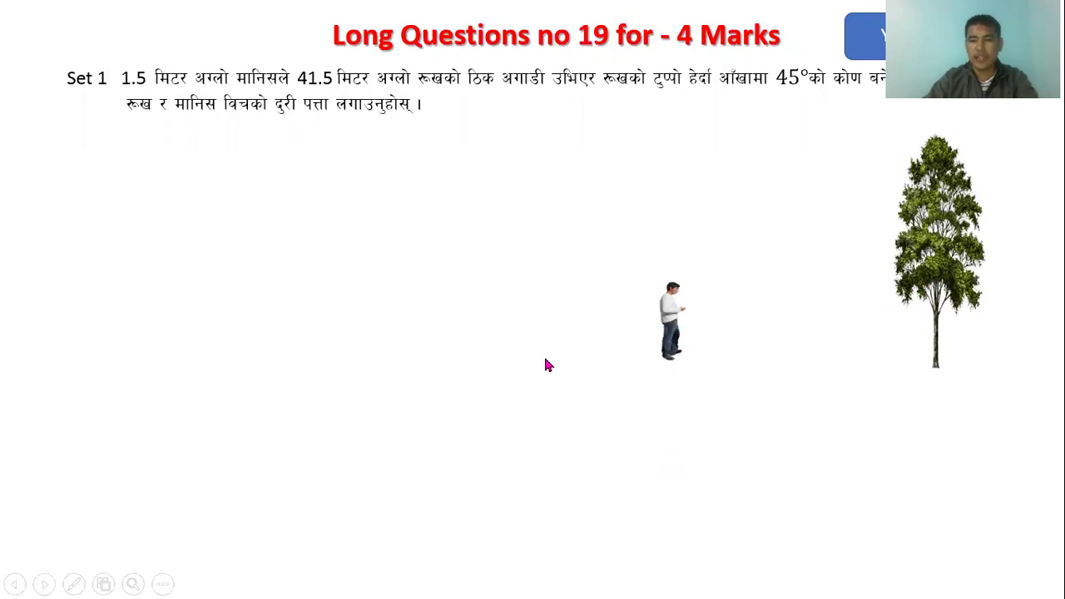
pyautogui.click(531, 360)
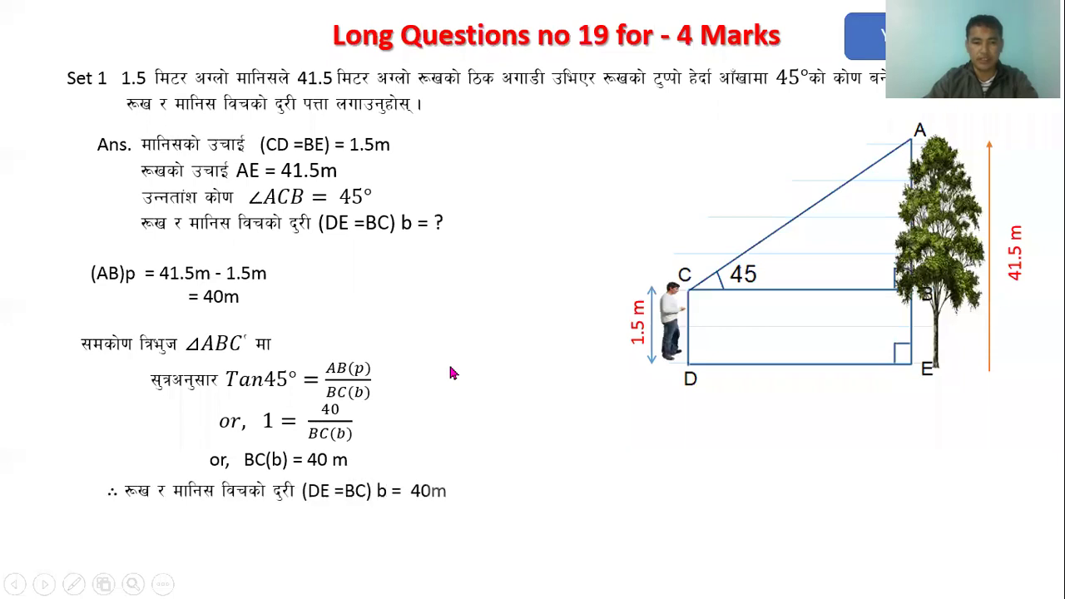
# - Advance to Set 2, reveal the small tree and 30° triangle, then end the show
pyautogui.press('Right')
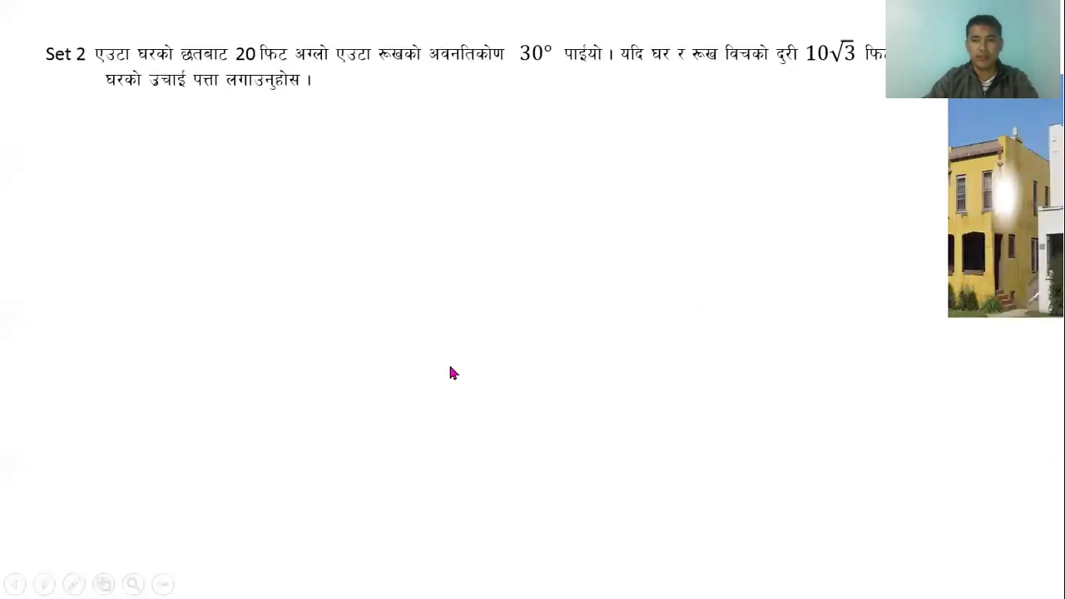
pyautogui.press('Right')
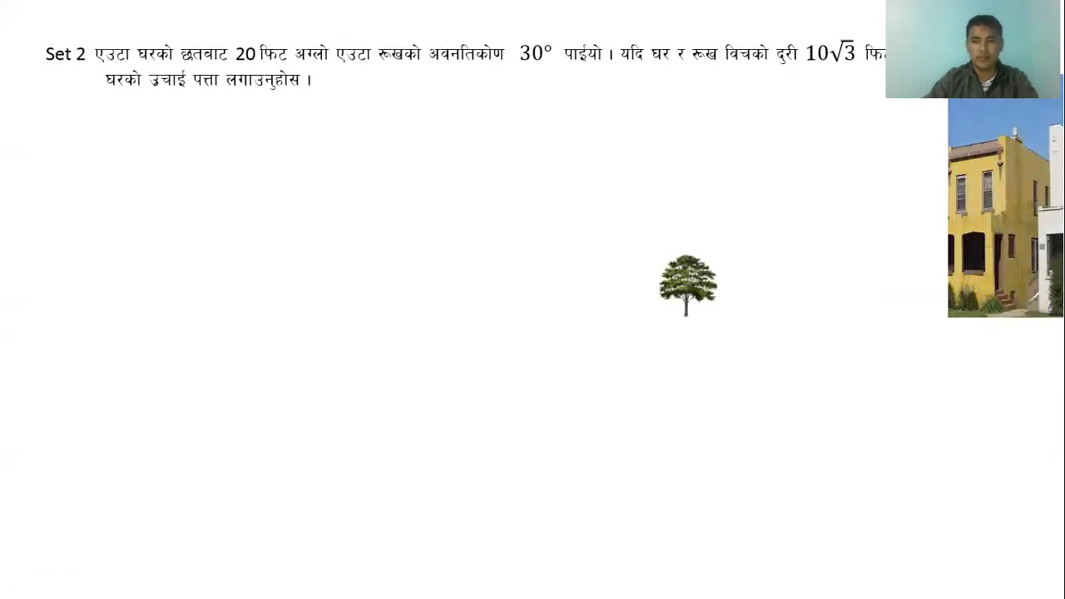
pyautogui.press('Right')
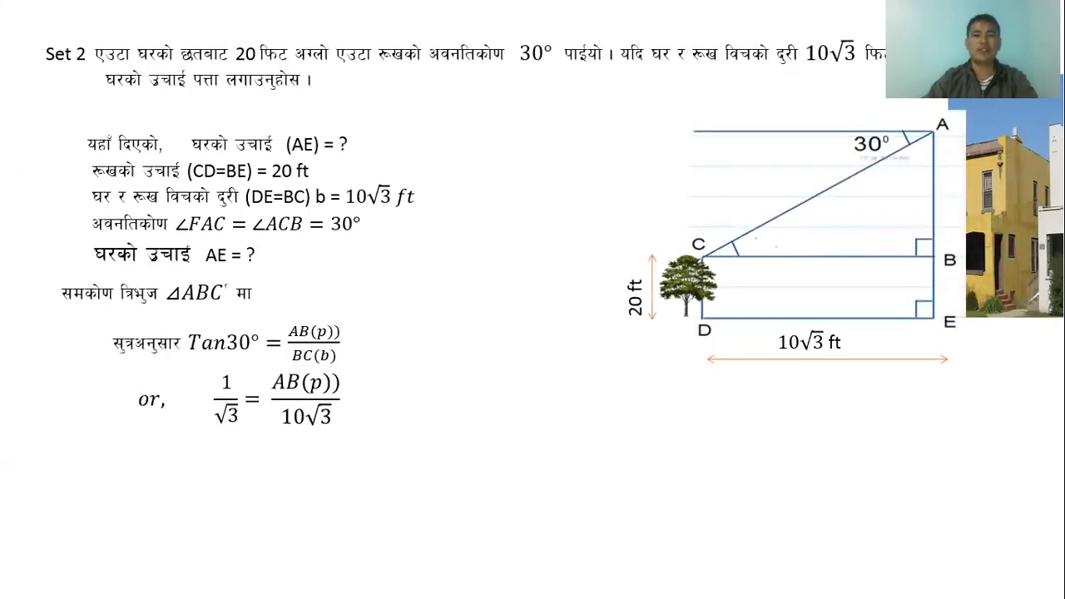
pyautogui.press('Escape')
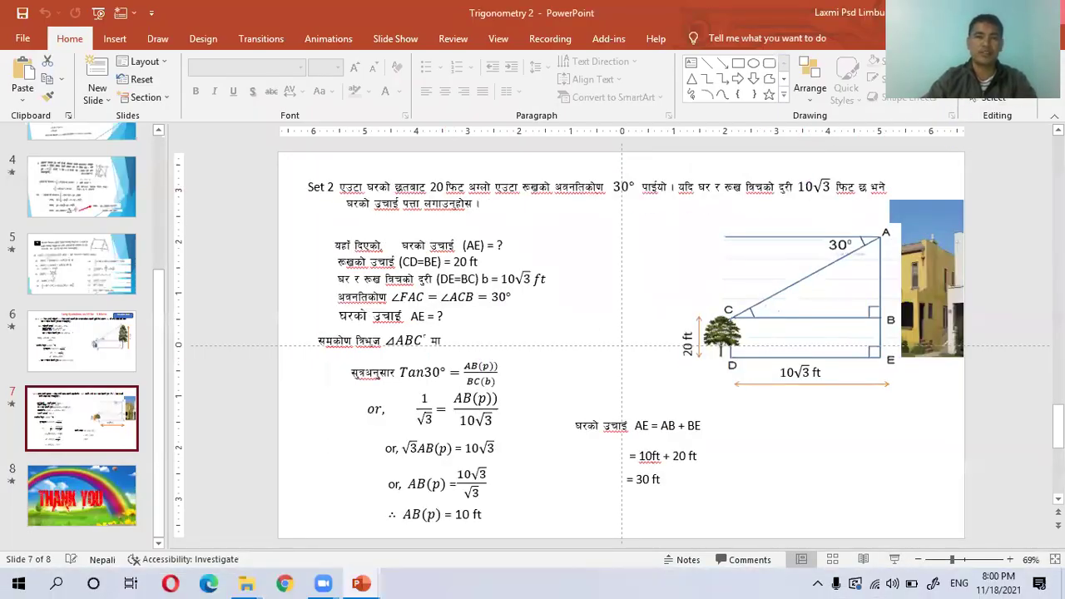
# - Close the Trigonometry windows and return to the day-12-ppt-animation deck on slide 7
pyautogui.hotkey('alt', 'F4')
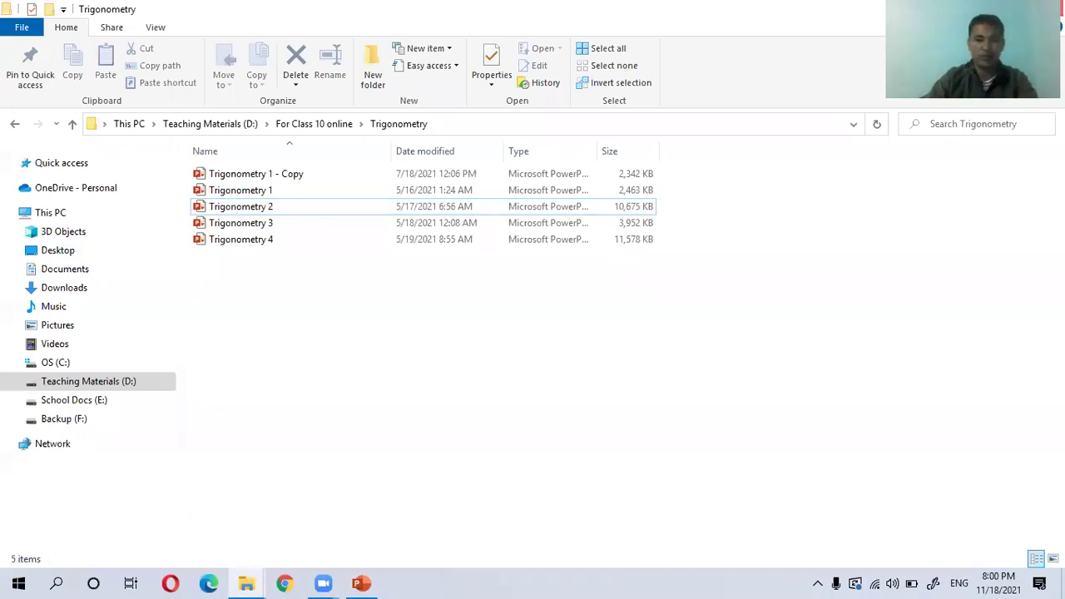
pyautogui.hotkey('alt', 'F4')
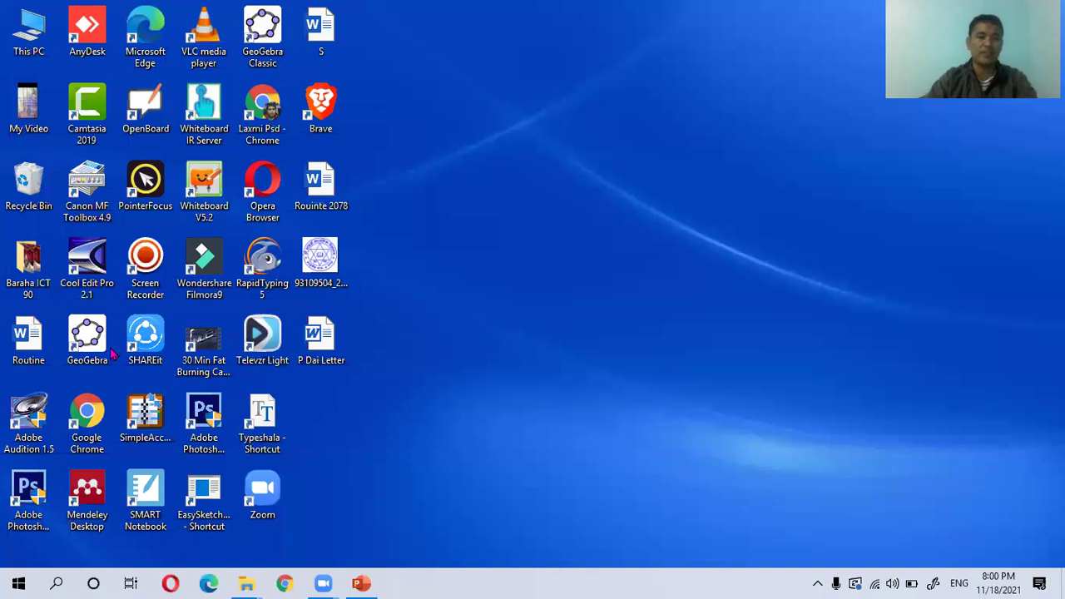
pyautogui.hotkey('alt', 'Tab')
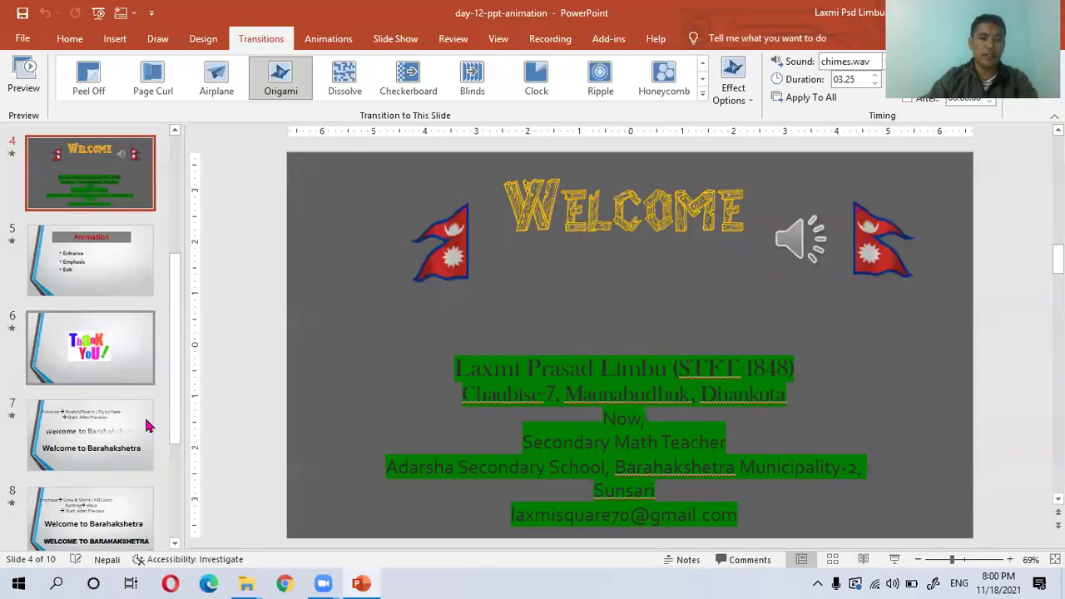
pyautogui.press('Down')
pyautogui.press('Down')
pyautogui.press('Down')
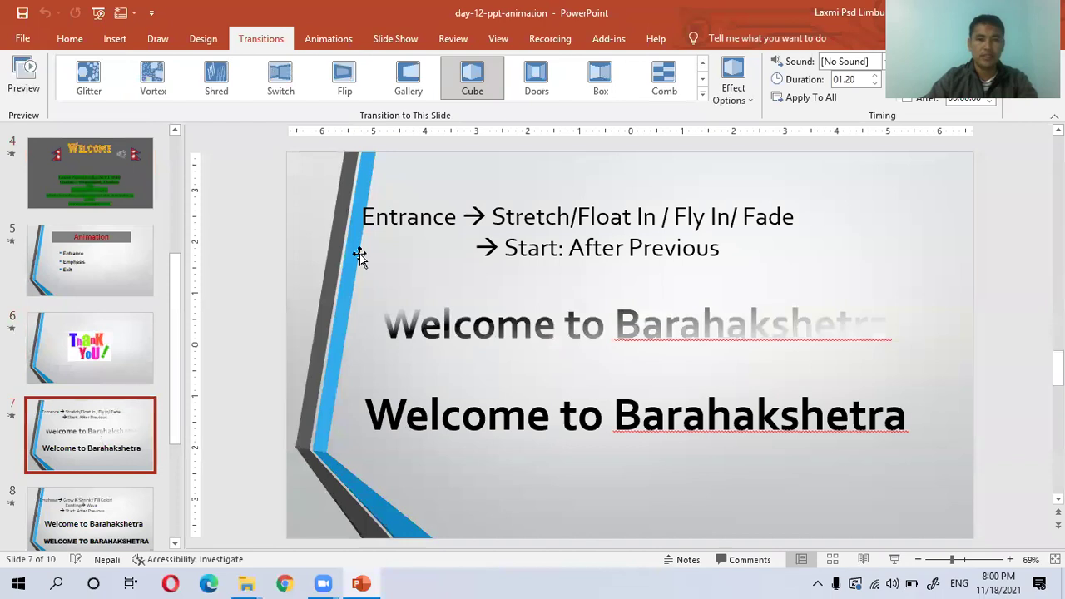
# - Make the upper 'Welcome to Barahakshetra' title text red
pyautogui.click(452, 326)
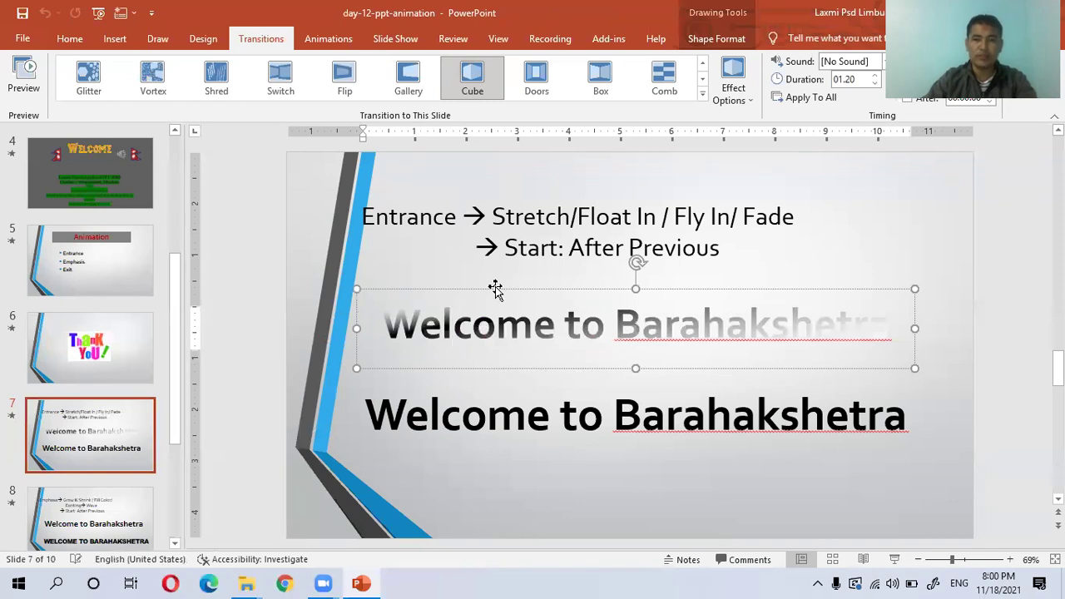
pyautogui.moveTo(389, 326); pyautogui.dragTo(733, 341)
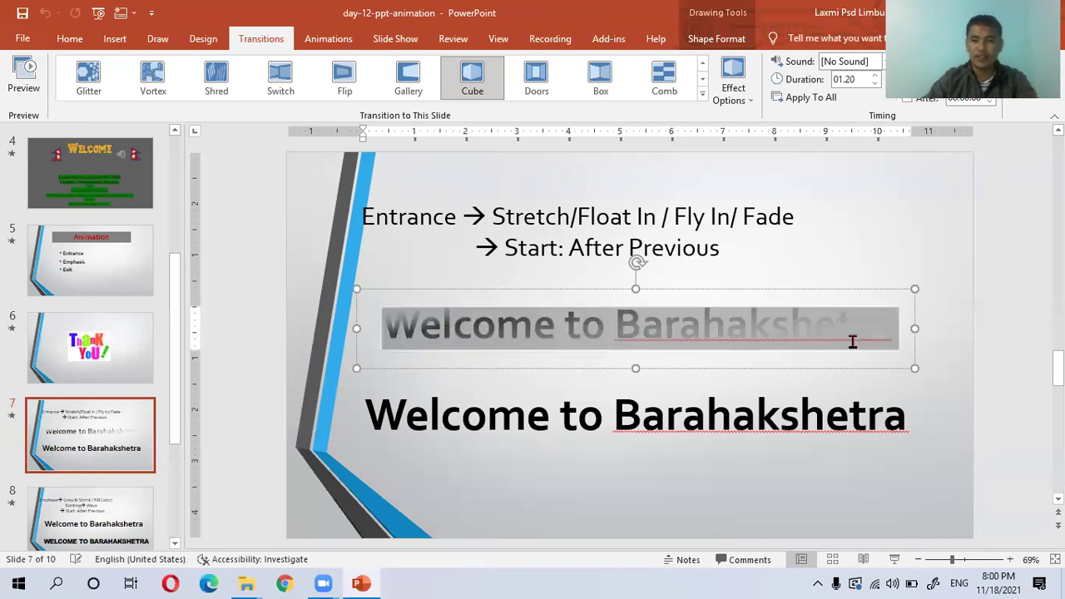
pyautogui.click(73, 40)
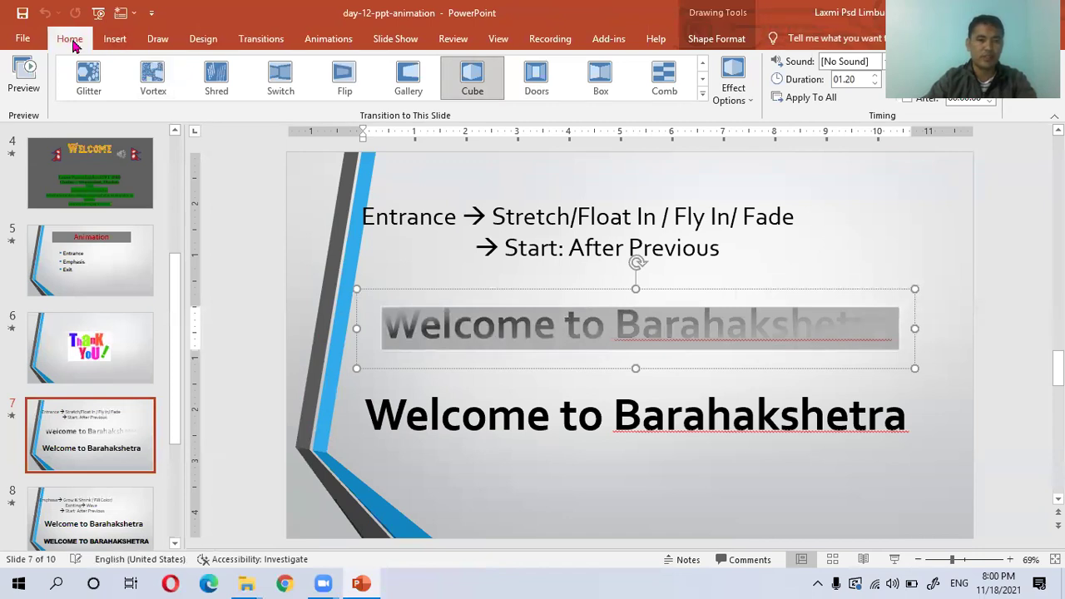
pyautogui.click(398, 92)
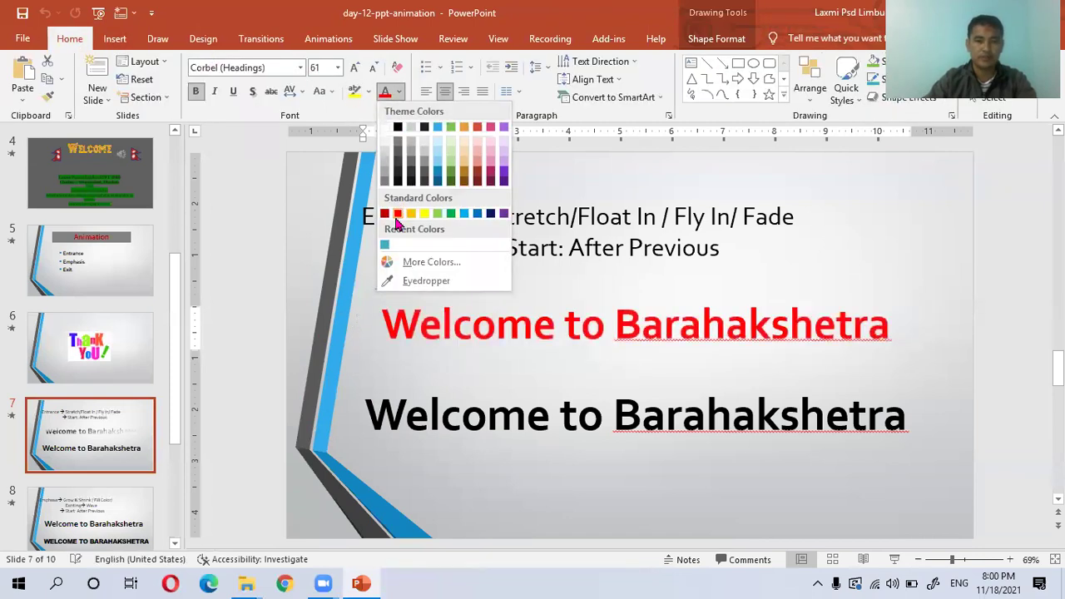
pyautogui.click(396, 215)
# - Select the red title box and view its Stretch entrance in the animation settings
pyautogui.click(550, 416)
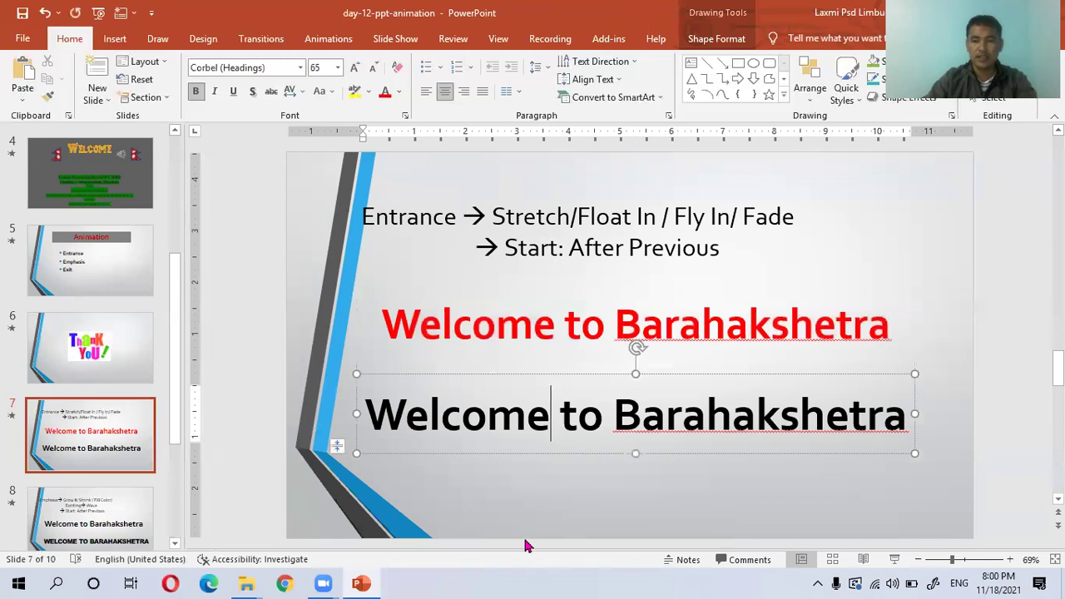
pyautogui.click(478, 332)
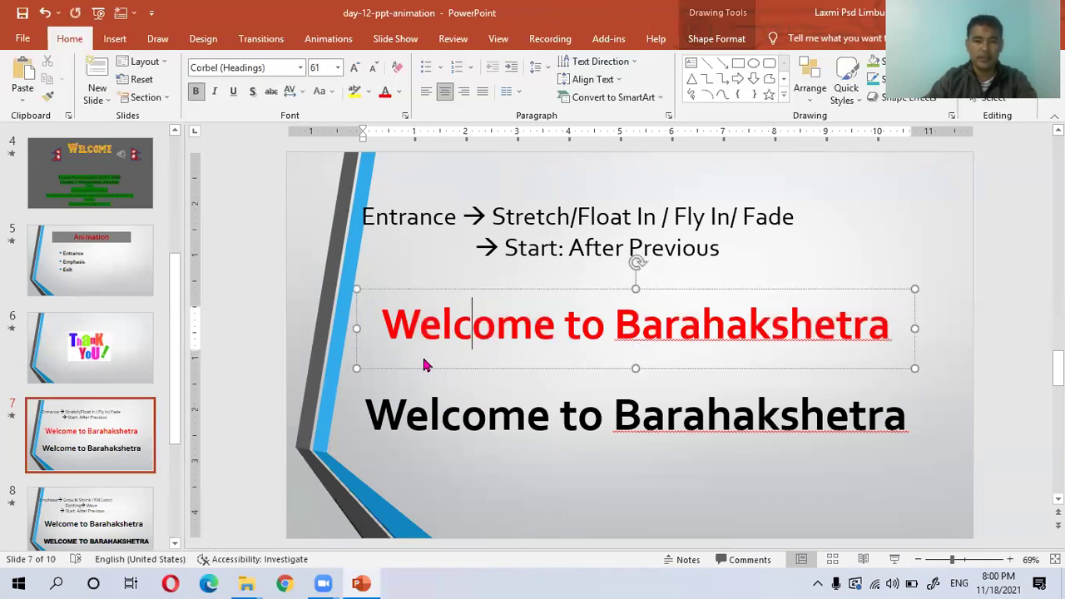
pyautogui.click(454, 288)
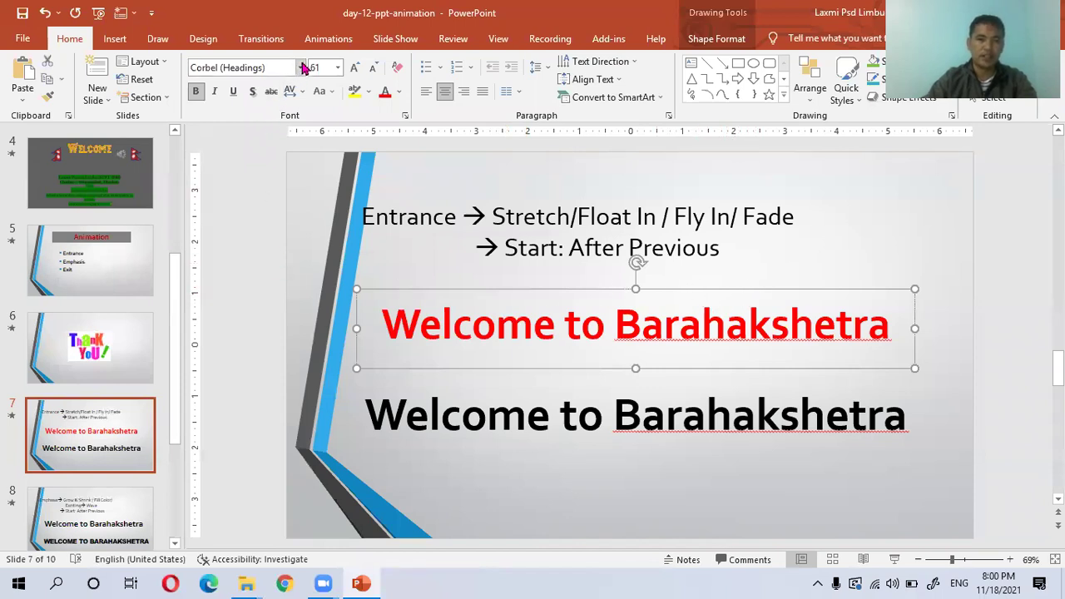
pyautogui.click(321, 39)
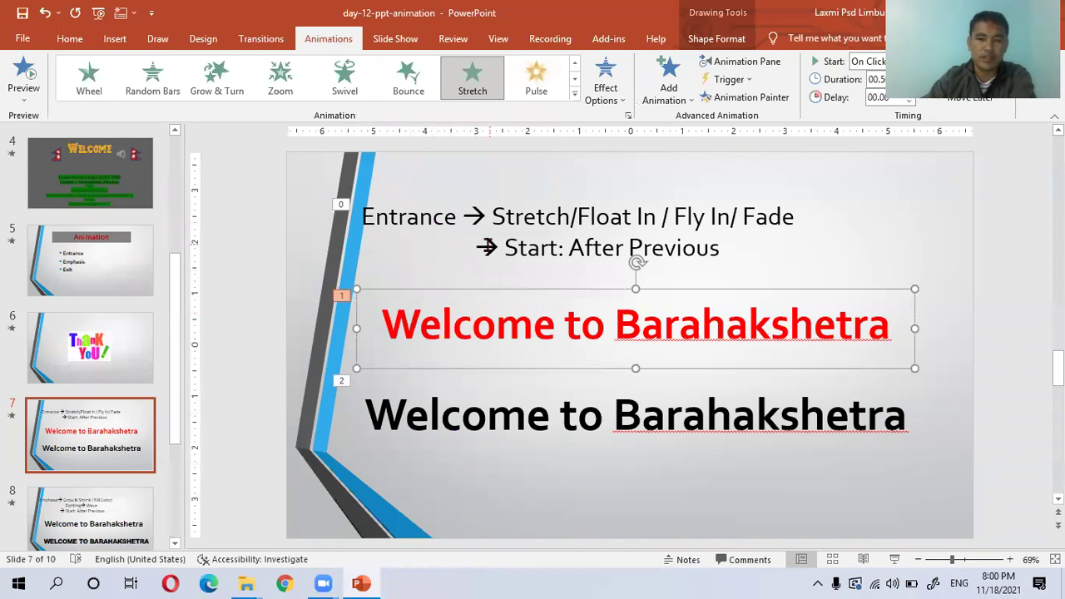
# - Set the Entrance instructions box and red title animations to None
pyautogui.click(509, 240)
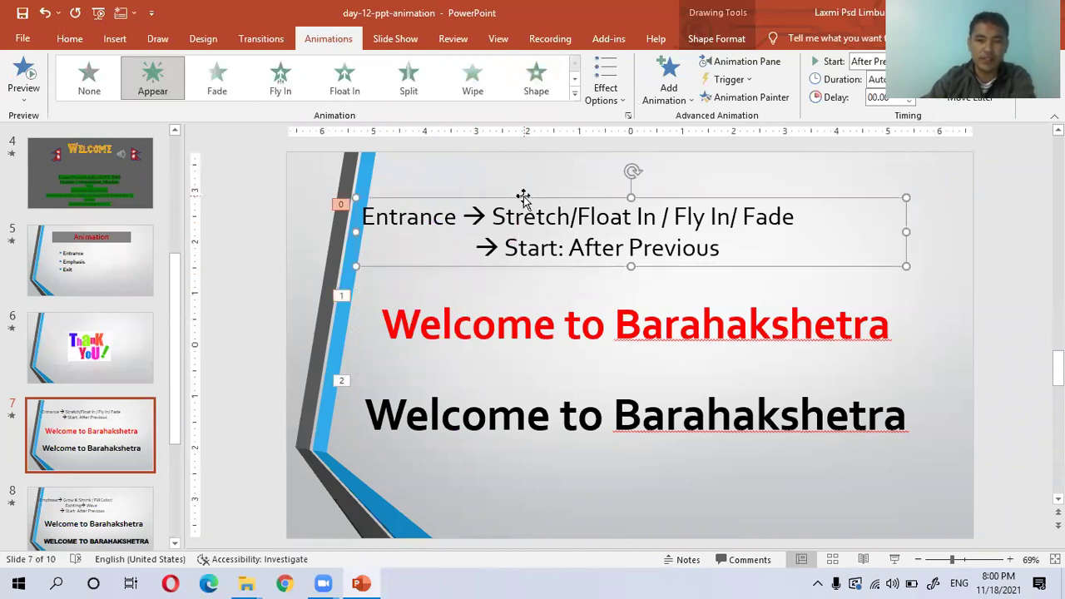
pyautogui.click(89, 79)
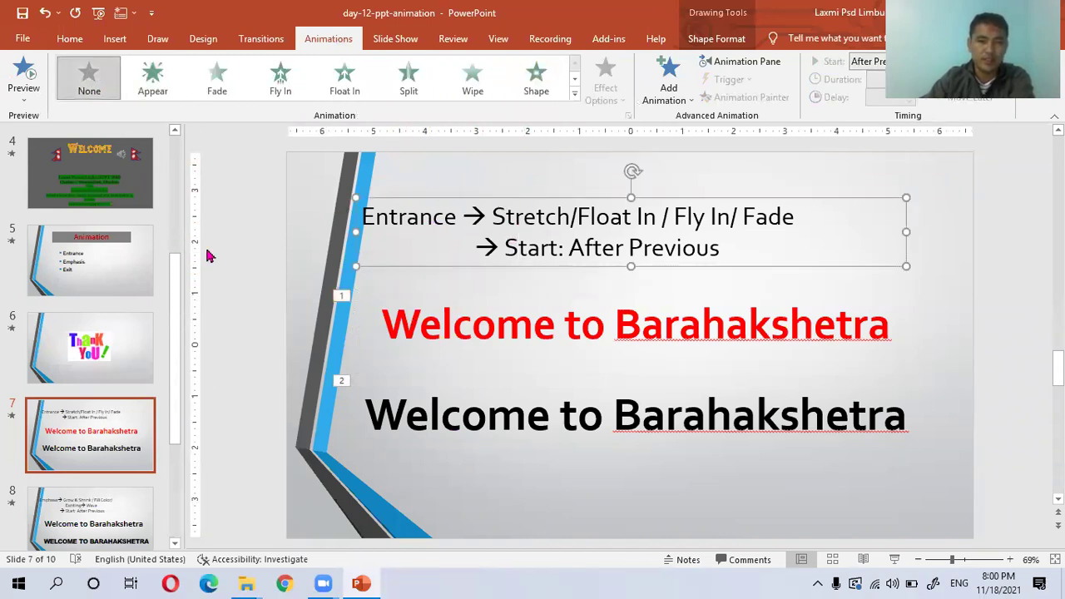
pyautogui.click(454, 326)
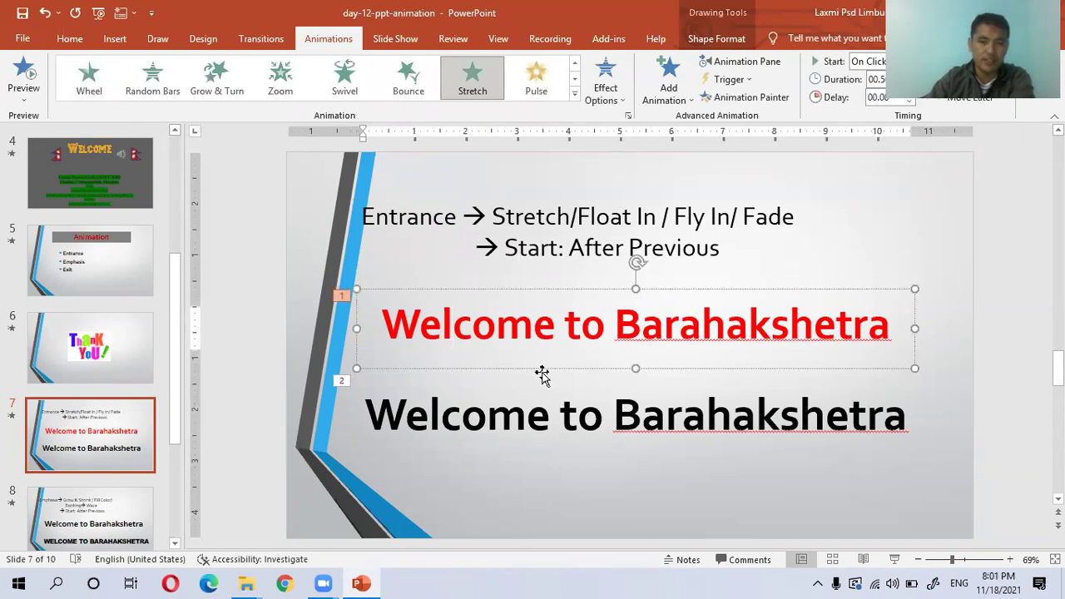
pyautogui.click(490, 290)
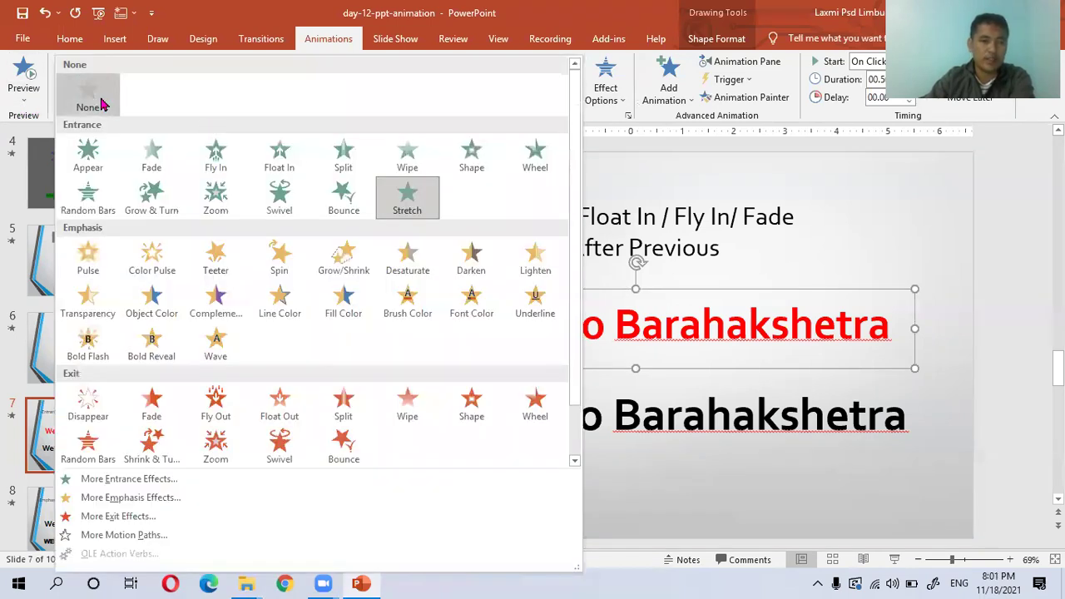
pyautogui.click(96, 98)
# - Set the black title's animation to None, then reselect the red title box
pyautogui.click(424, 425)
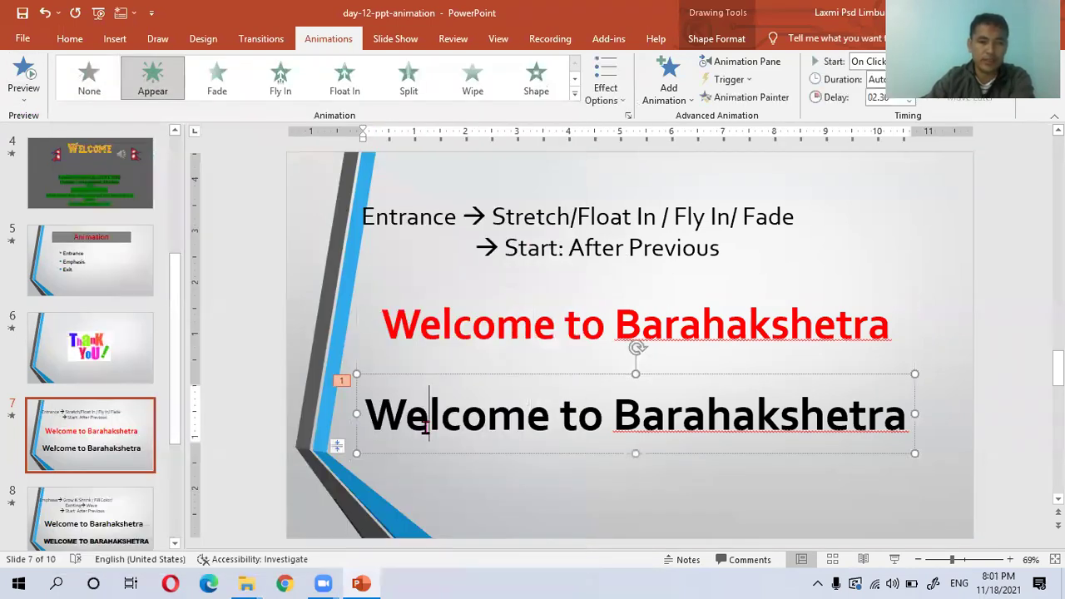
pyautogui.click(375, 377)
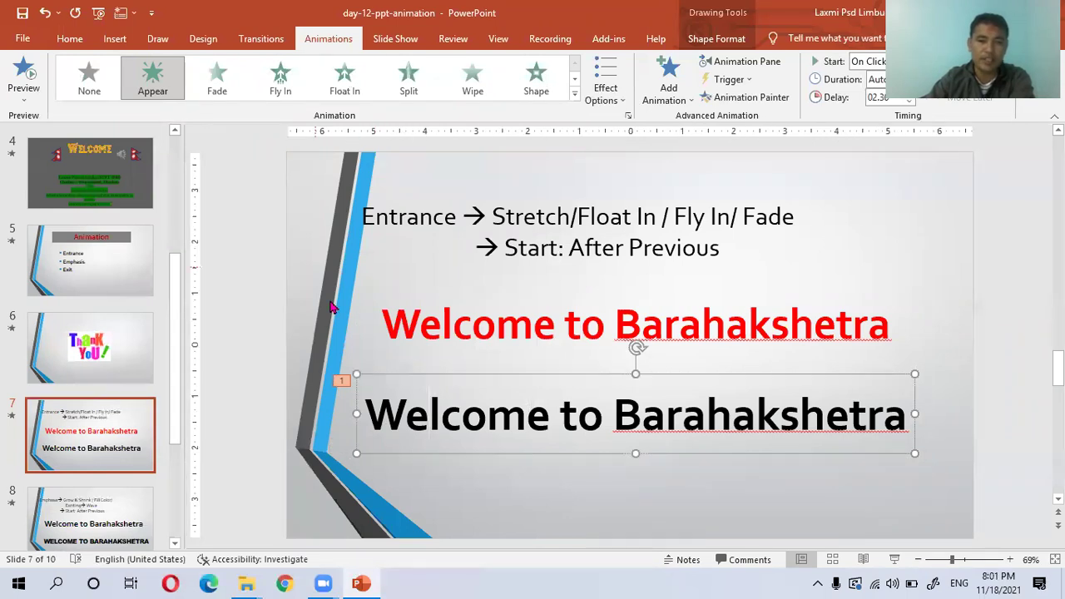
pyautogui.click(89, 79)
pyautogui.click(285, 291)
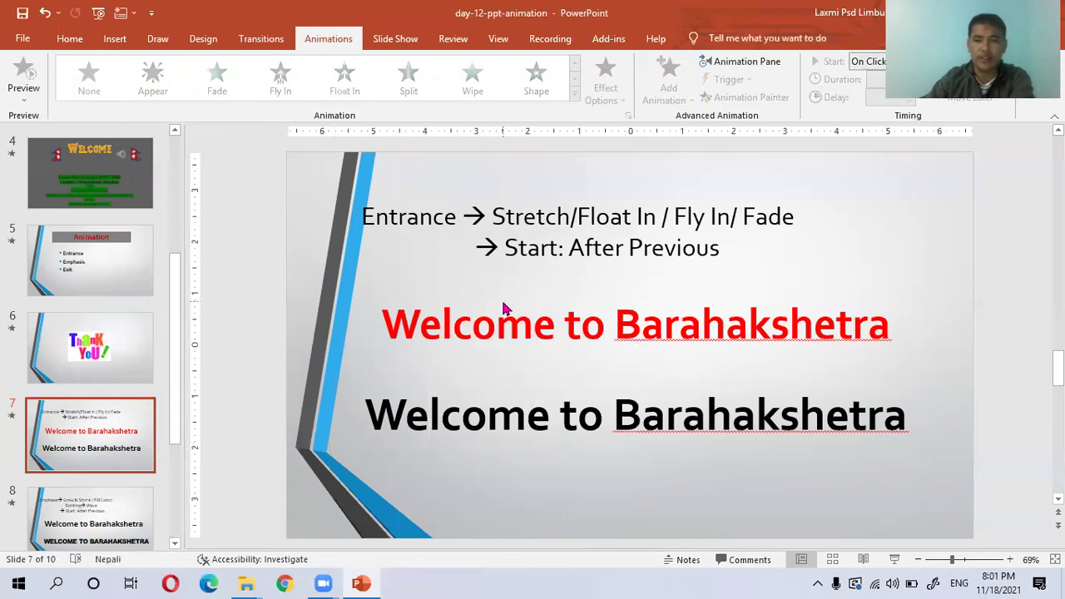
pyautogui.click(539, 247)
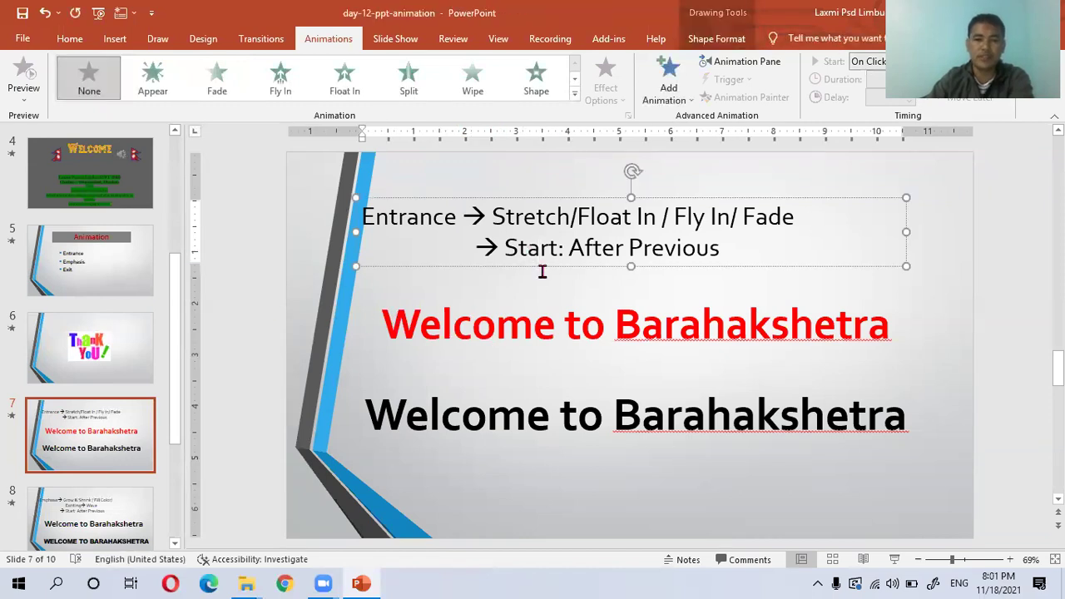
pyautogui.click(503, 341)
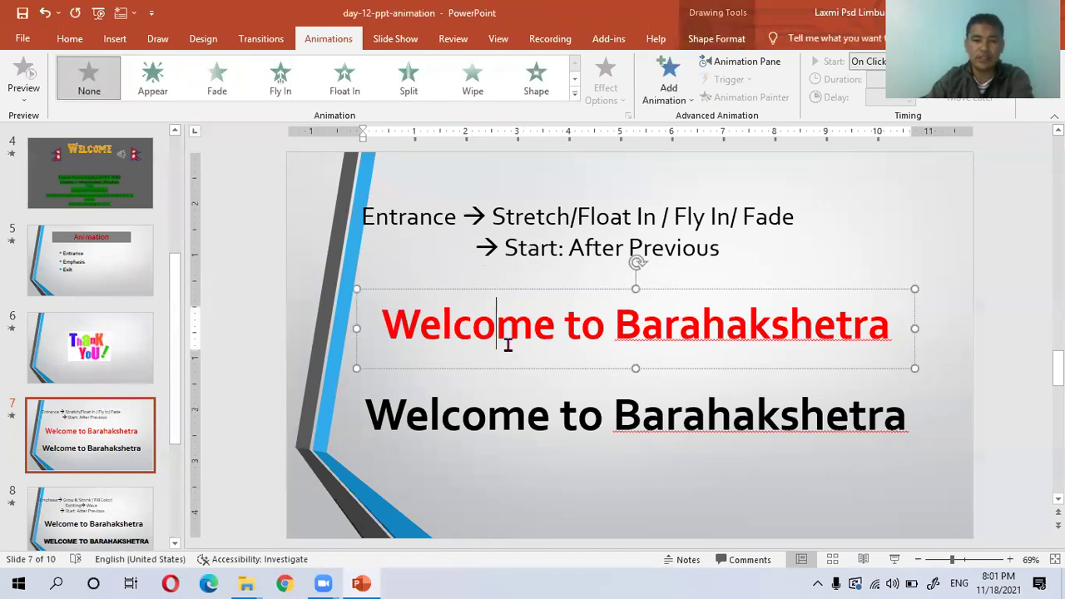
pyautogui.click(531, 290)
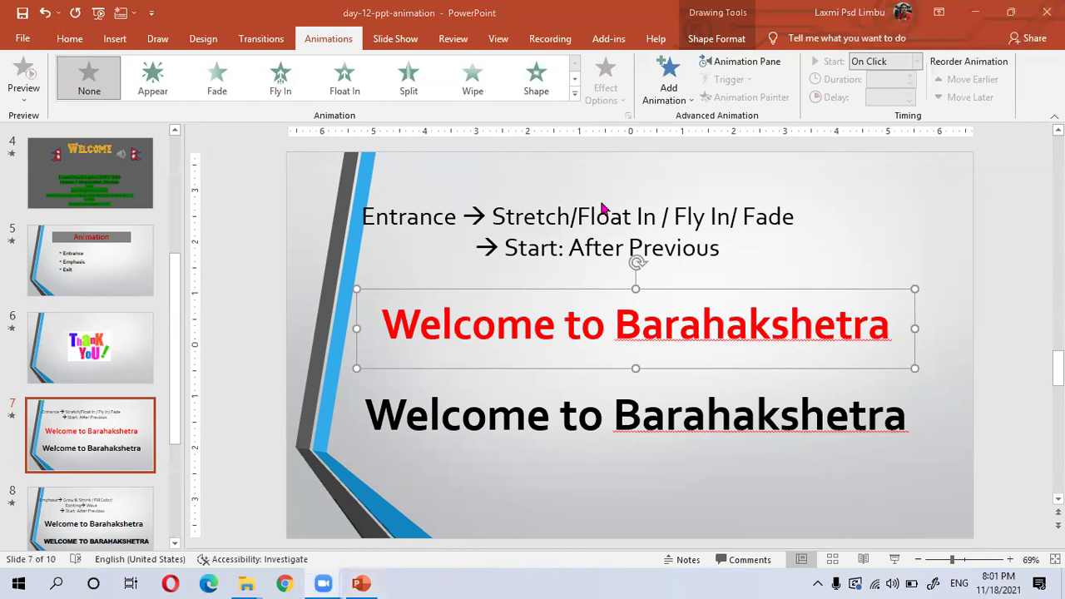
# - Try the Appear, Fade, Fly In, Float In and Split entrances on the red title
pyautogui.click(573, 99)
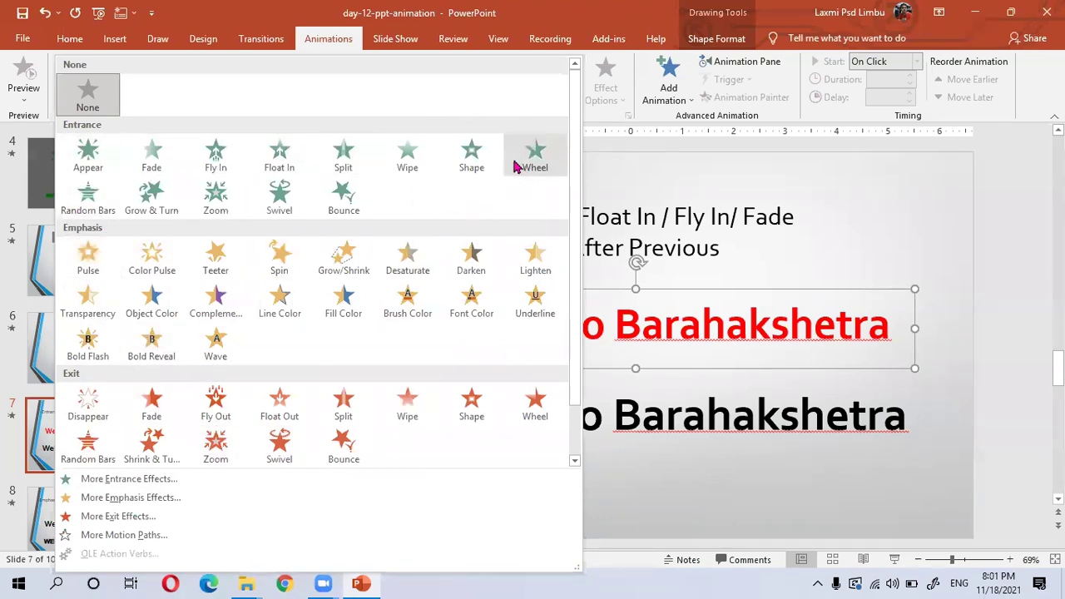
pyautogui.click(88, 155)
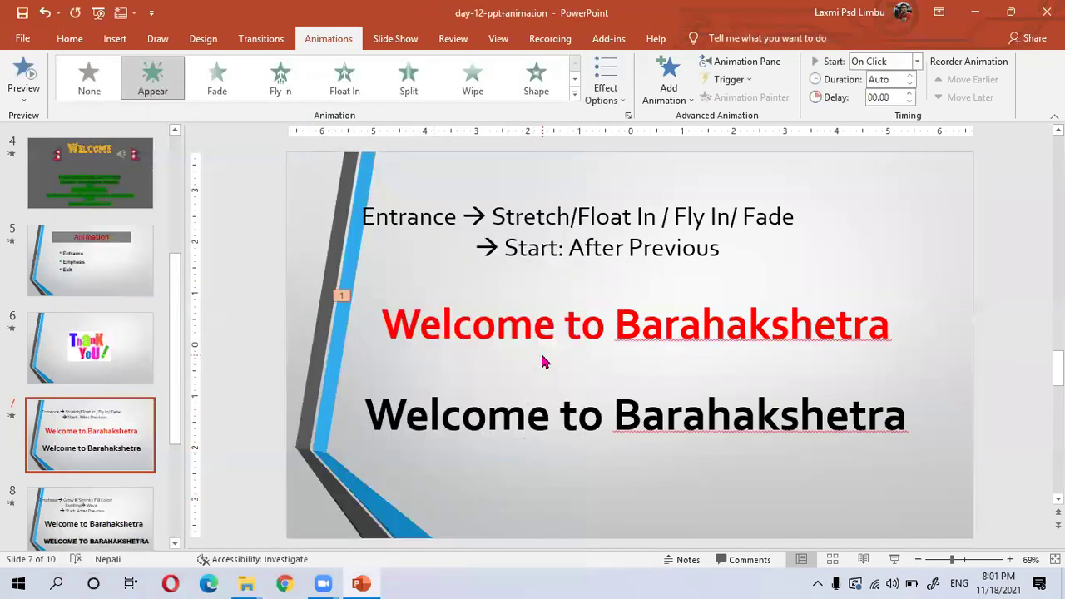
pyautogui.click(24, 75)
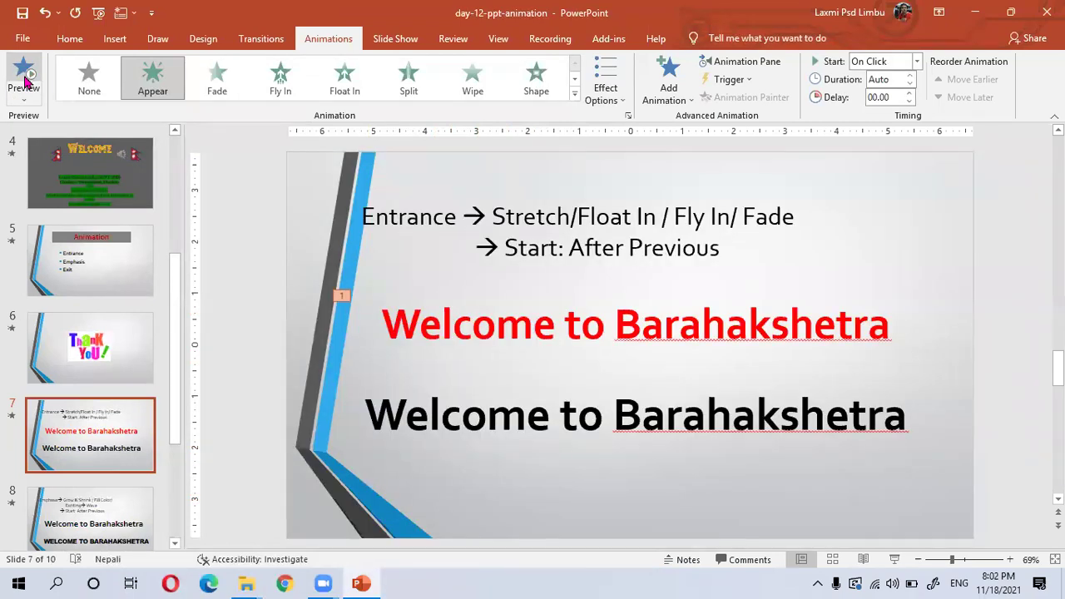
pyautogui.click(214, 89)
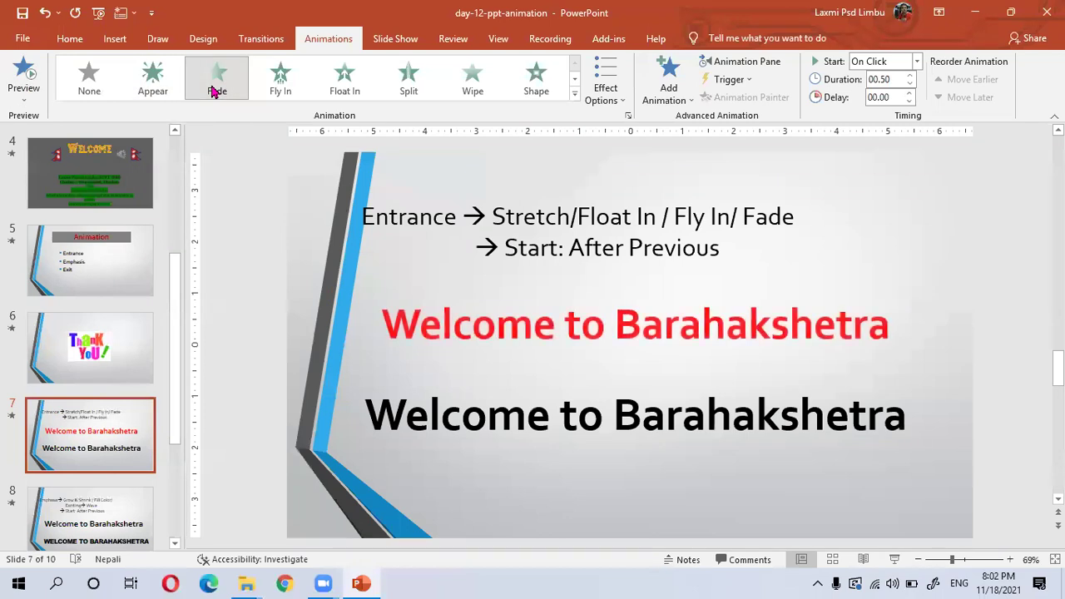
pyautogui.click(274, 84)
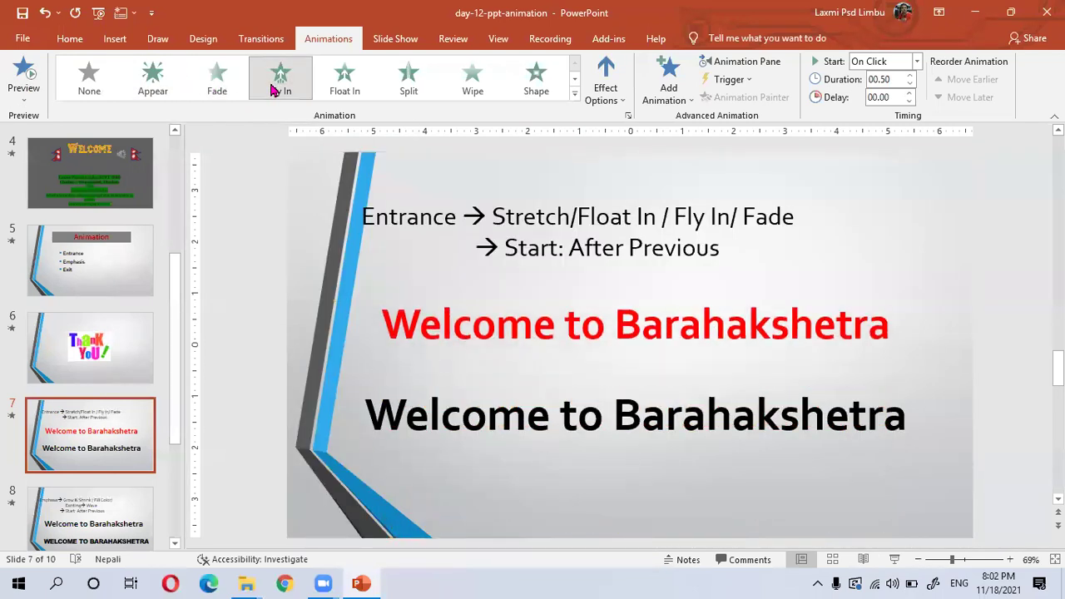
pyautogui.click(332, 93)
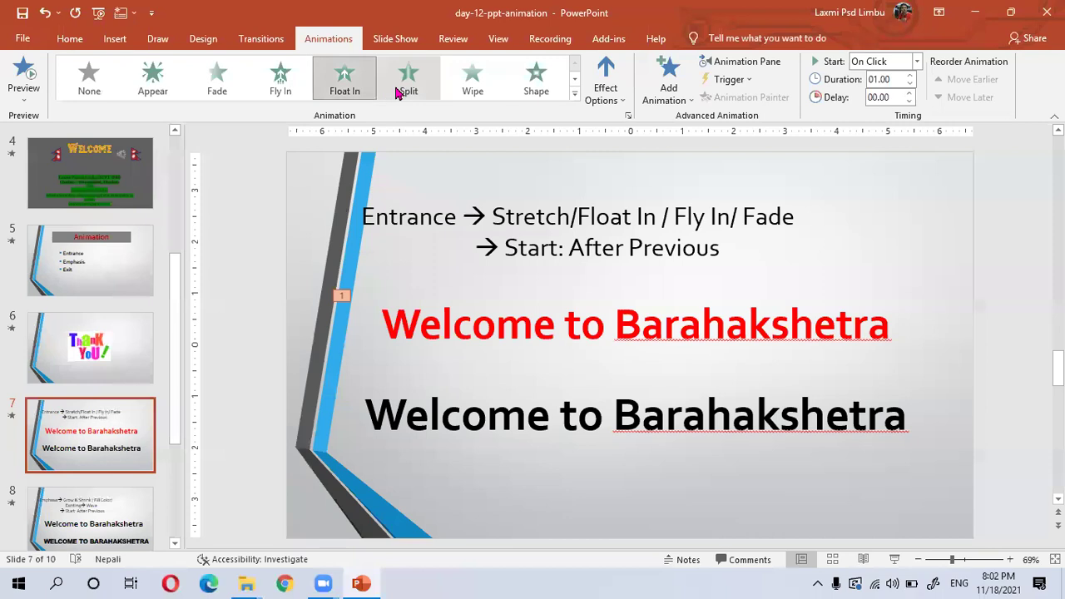
pyautogui.click(409, 90)
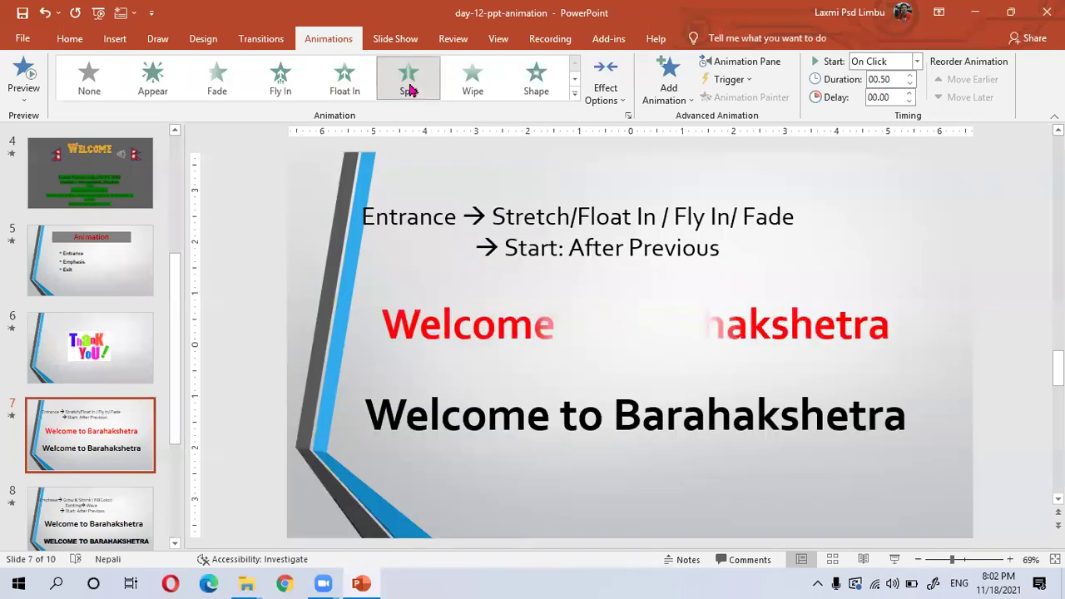
# - Try Wipe and Shape, then settle on the Bounce entrance for the red title
pyautogui.click(466, 90)
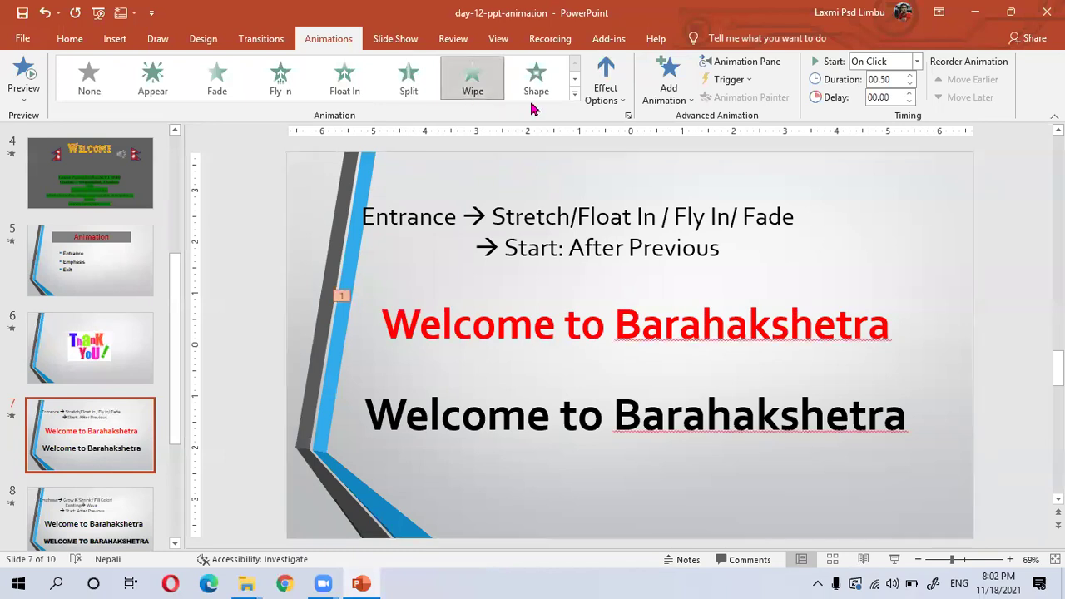
pyautogui.click(573, 98)
pyautogui.click(471, 161)
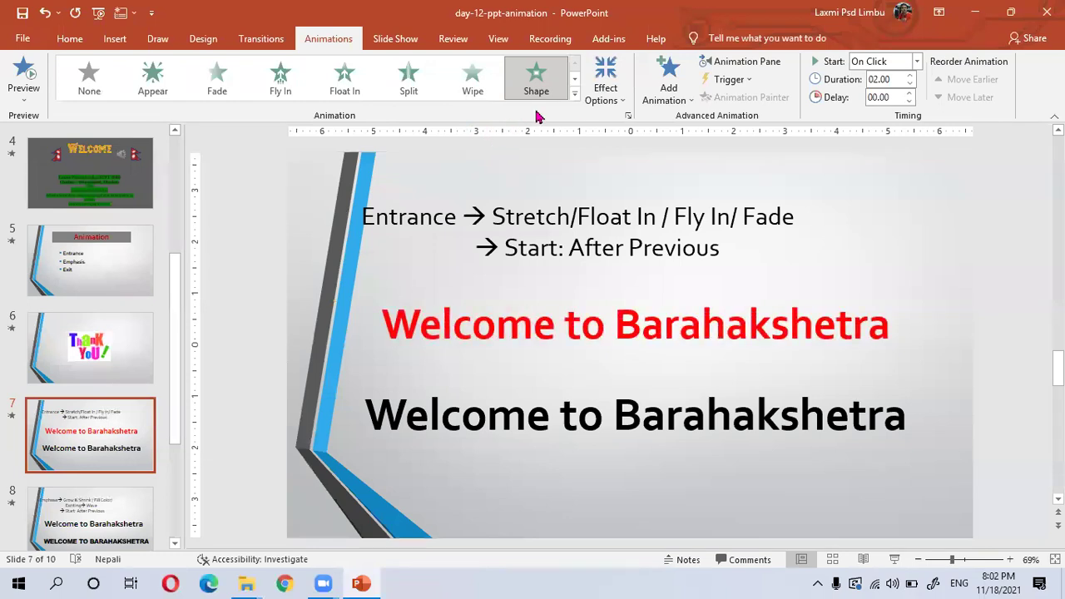
pyautogui.click(574, 98)
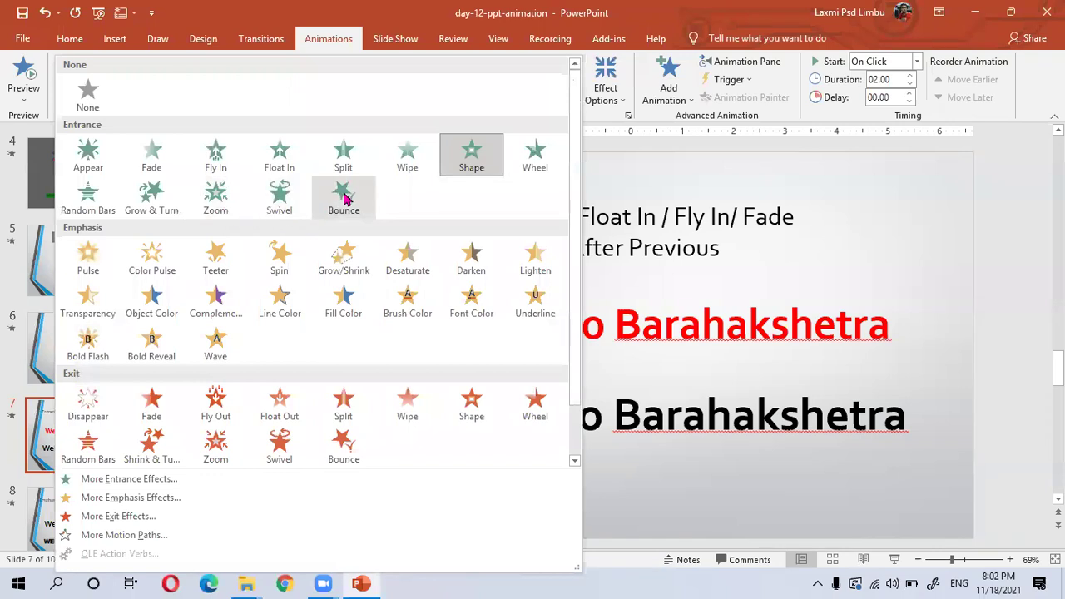
pyautogui.click(345, 198)
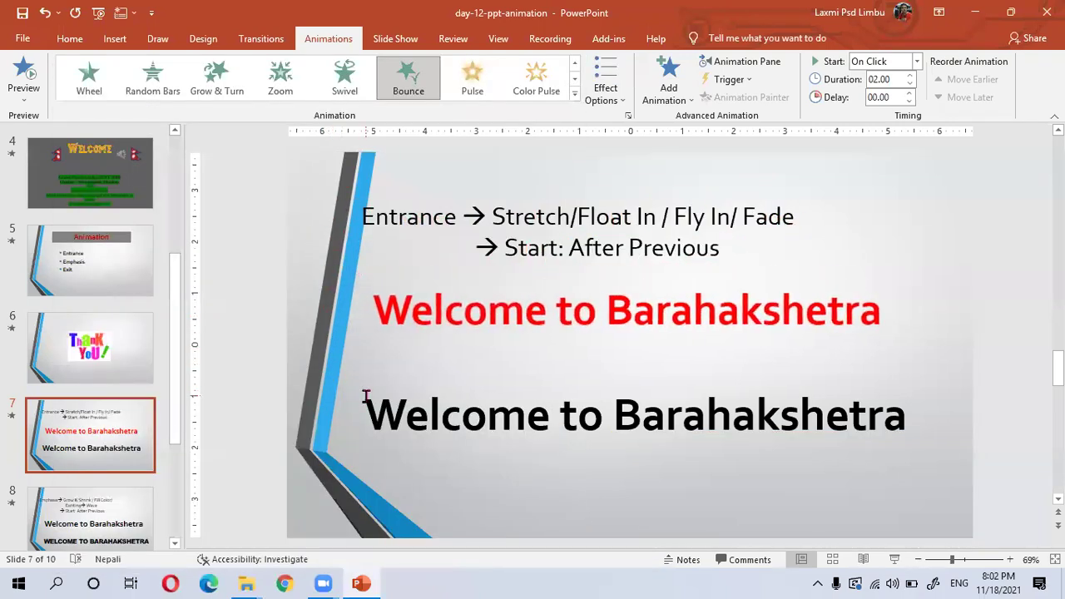
pyautogui.click(462, 334)
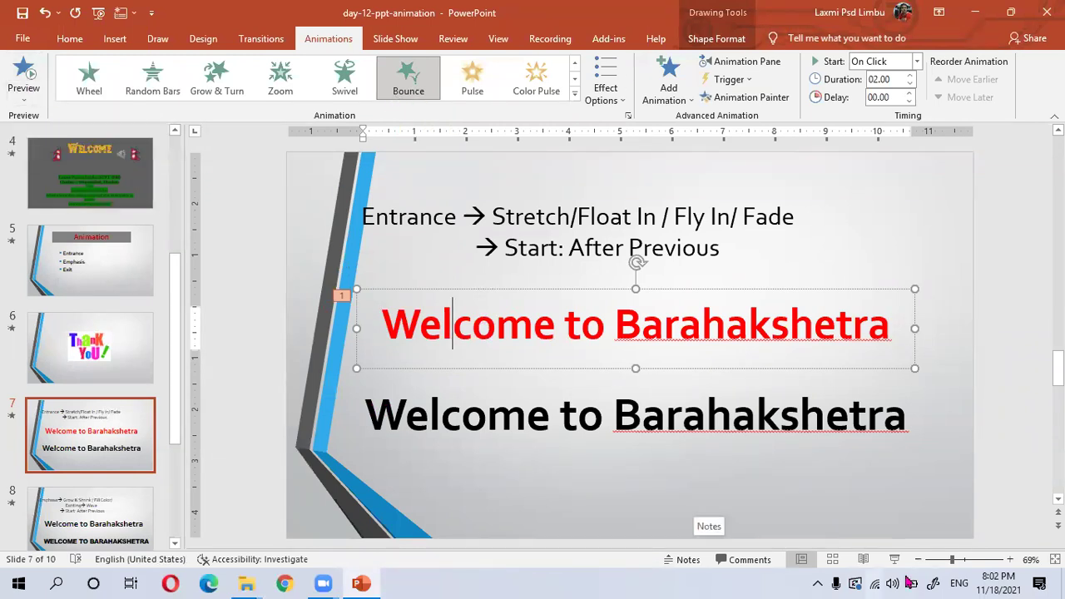
pyautogui.click(31, 76)
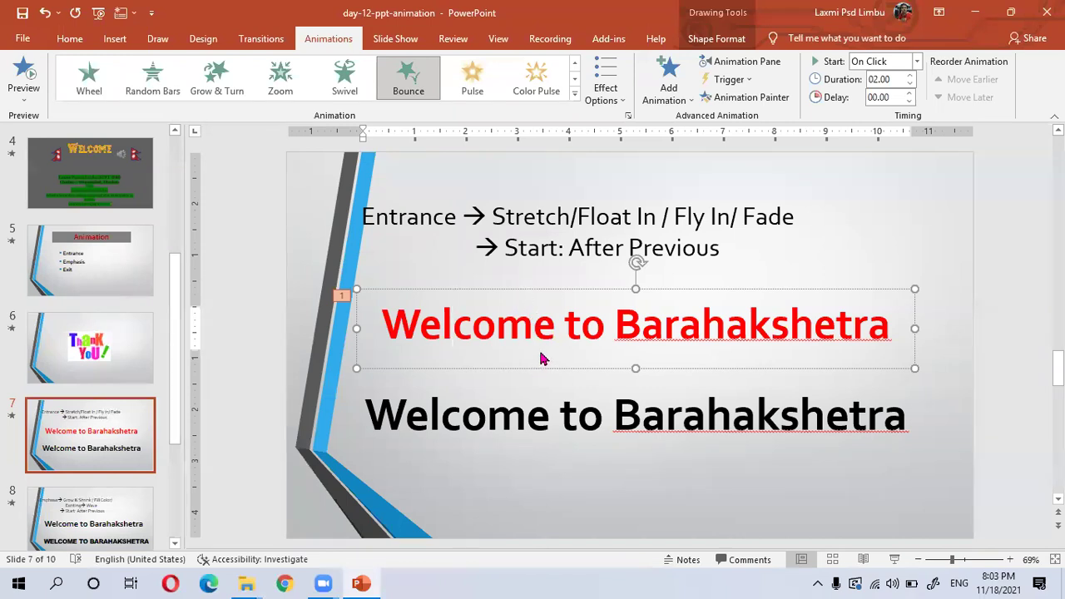
pyautogui.click(552, 293)
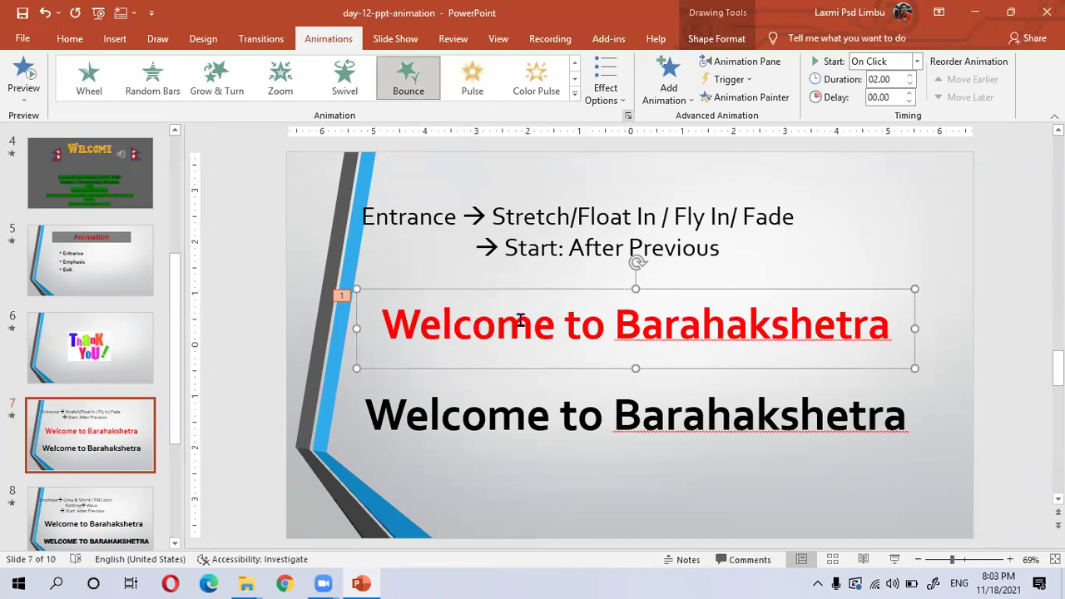
pyautogui.click(620, 104)
pyautogui.click(622, 107)
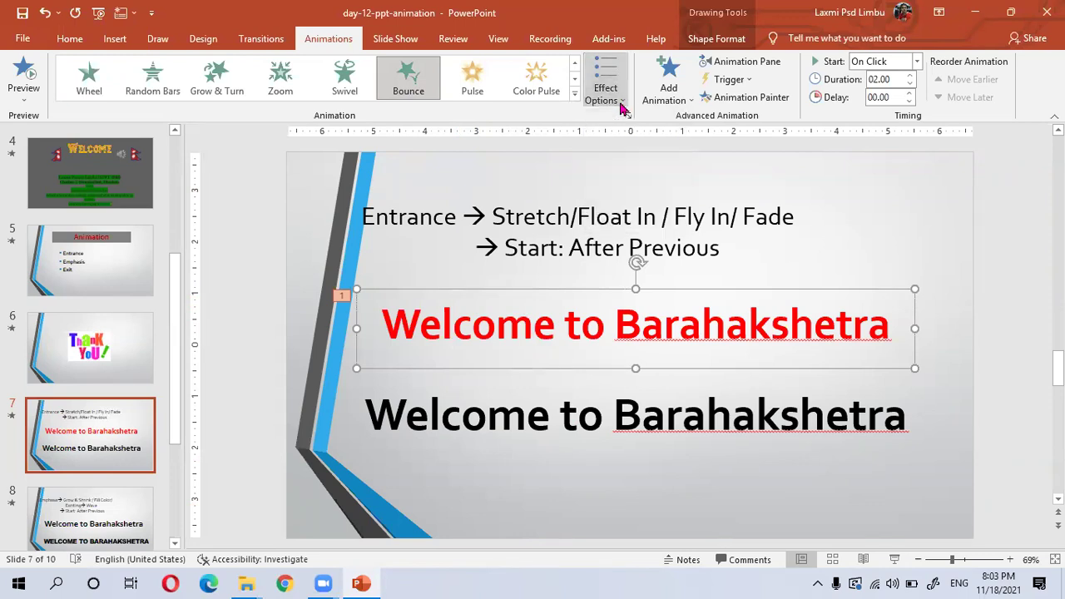
pyautogui.click(622, 106)
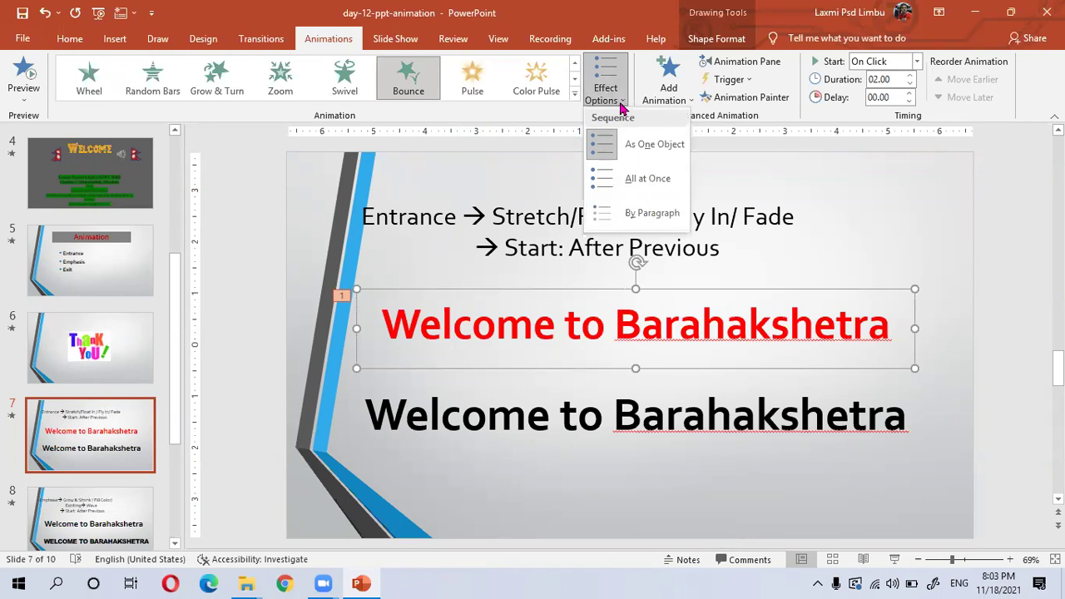
pyautogui.click(797, 192)
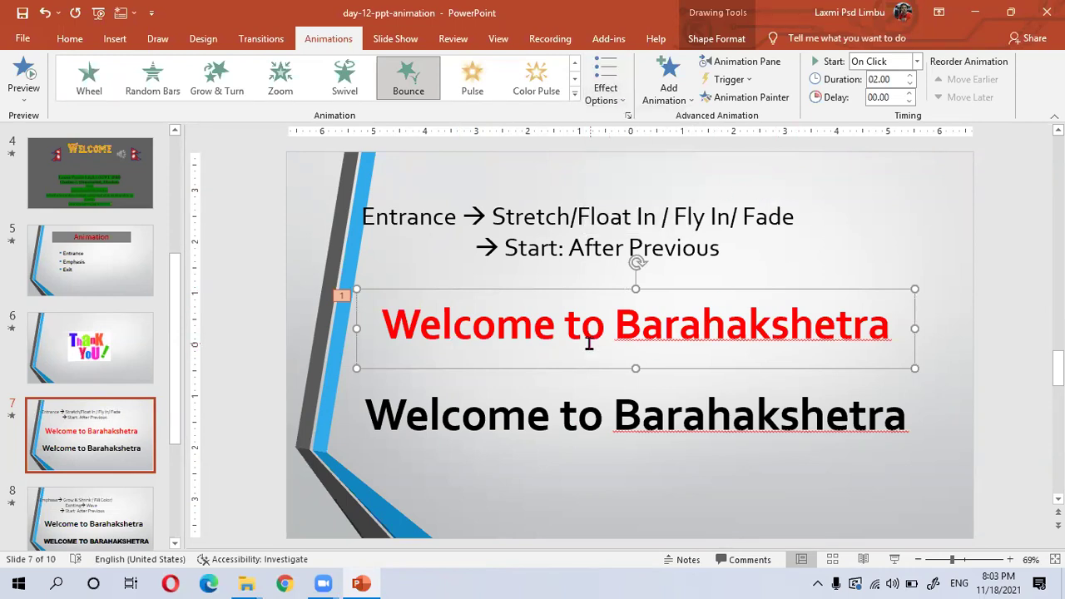
pyautogui.click(586, 333)
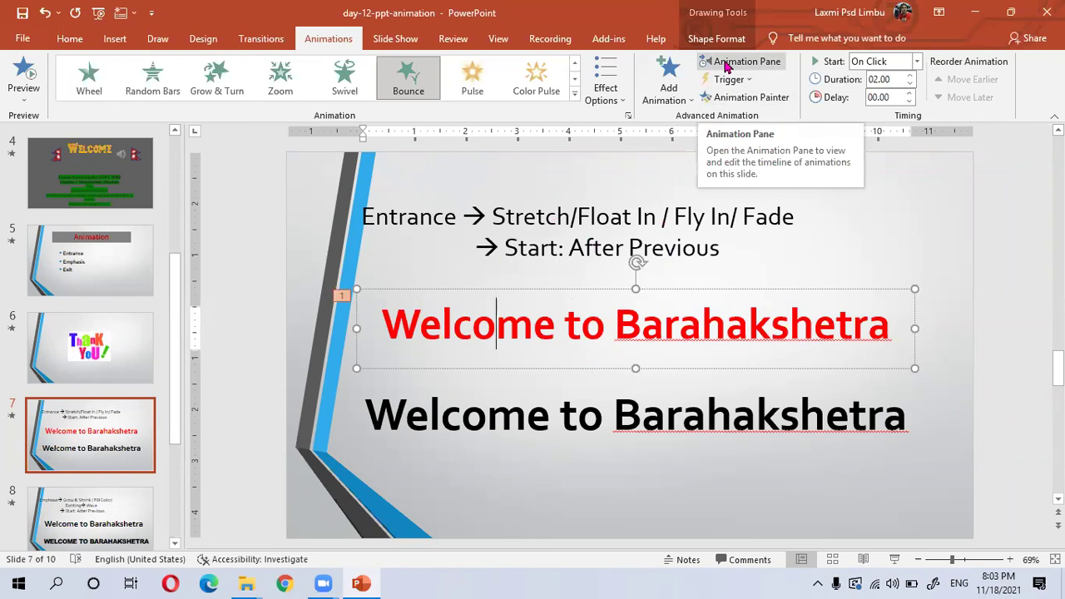
# - Open the Animation Pane and the Title 1 Bounce entry's dropdown menu
pyautogui.click(726, 66)
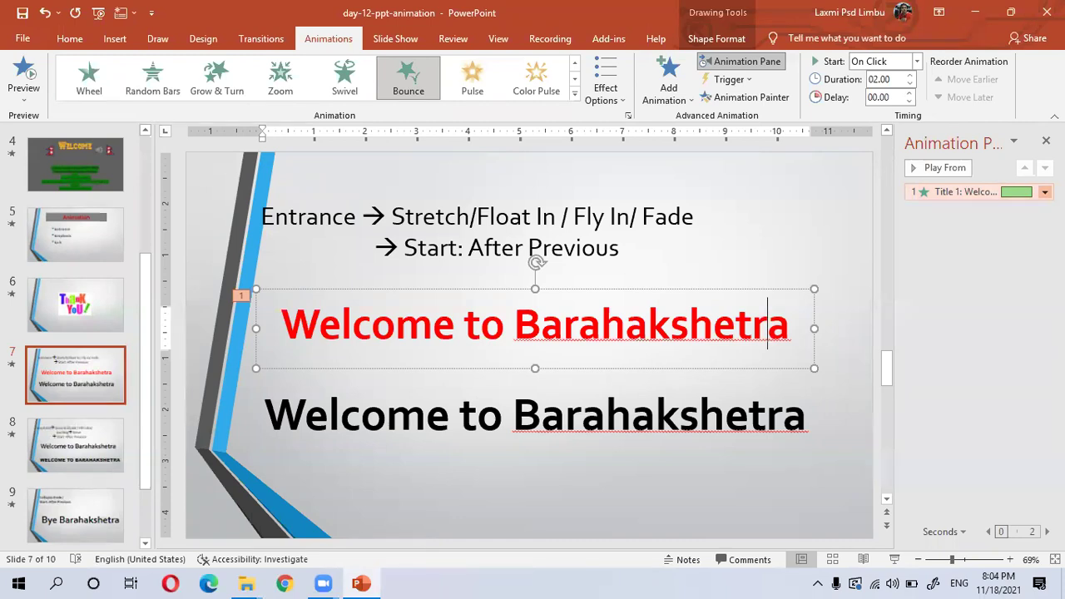
pyautogui.click(1044, 192)
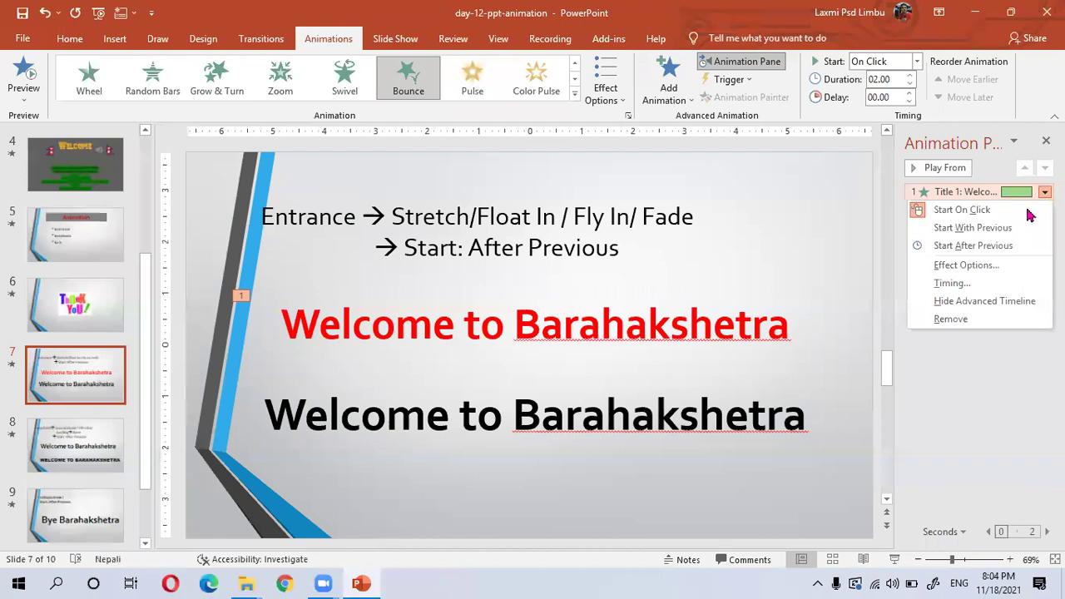
# - Set the Bounce effect to animate text by letter with the Laser sound
pyautogui.click(961, 266)
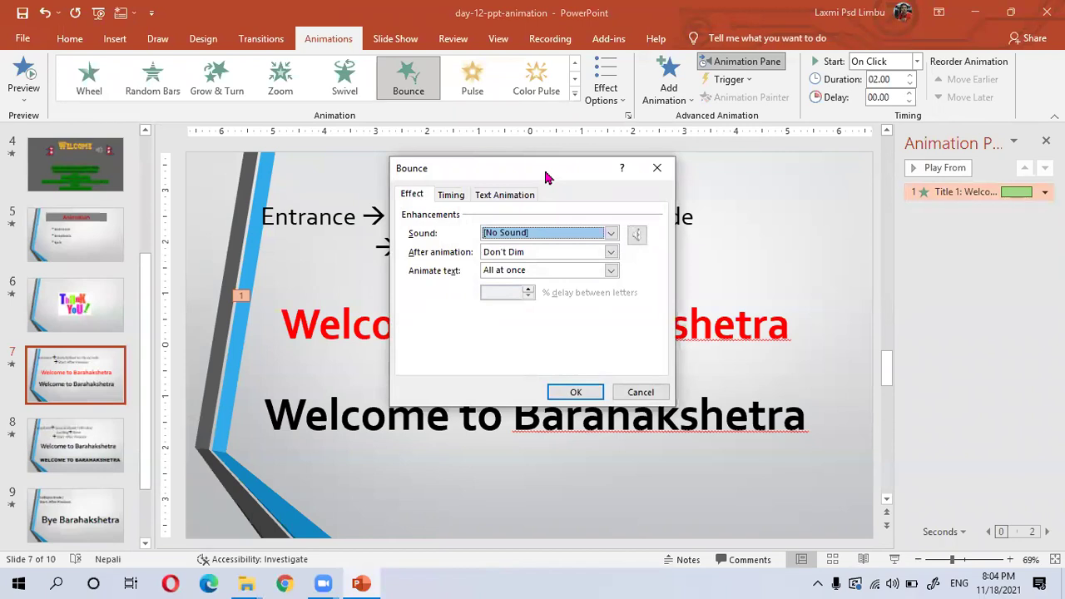
pyautogui.moveTo(546, 176); pyautogui.dragTo(742, 167)
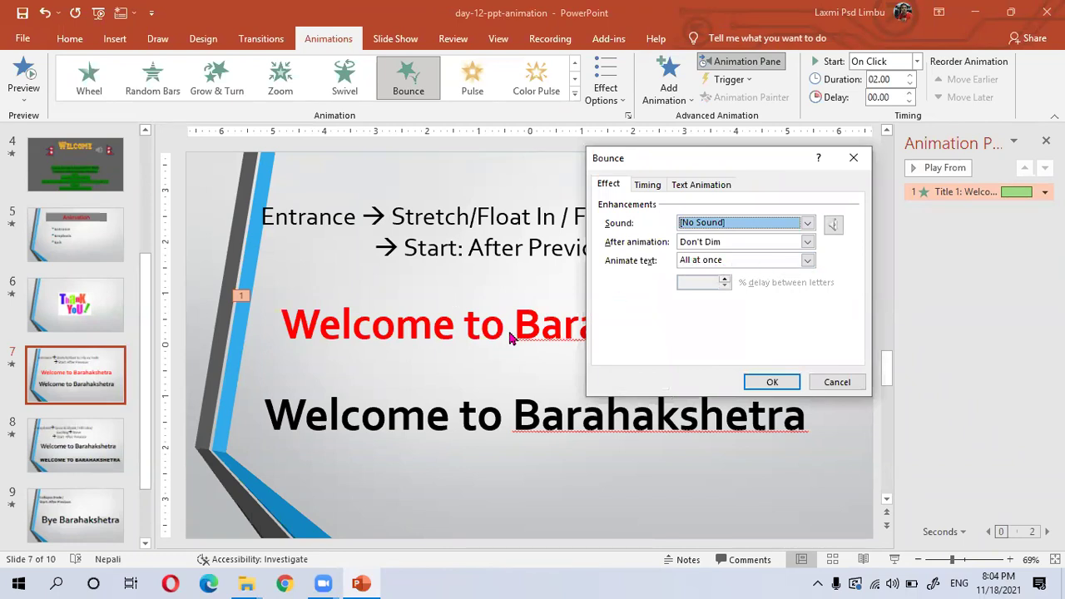
pyautogui.click(807, 262)
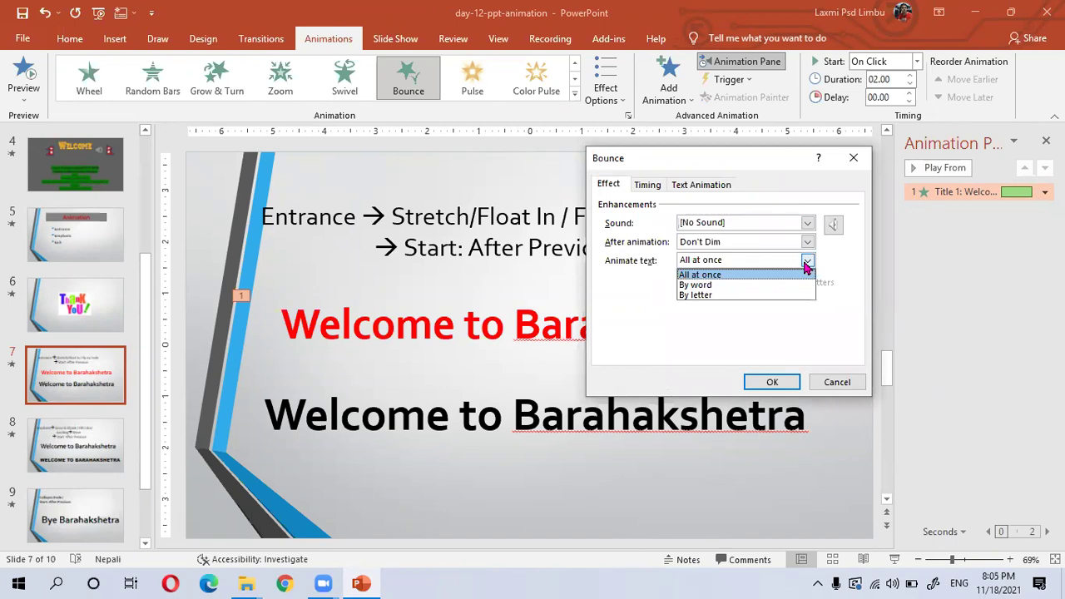
pyautogui.click(736, 295)
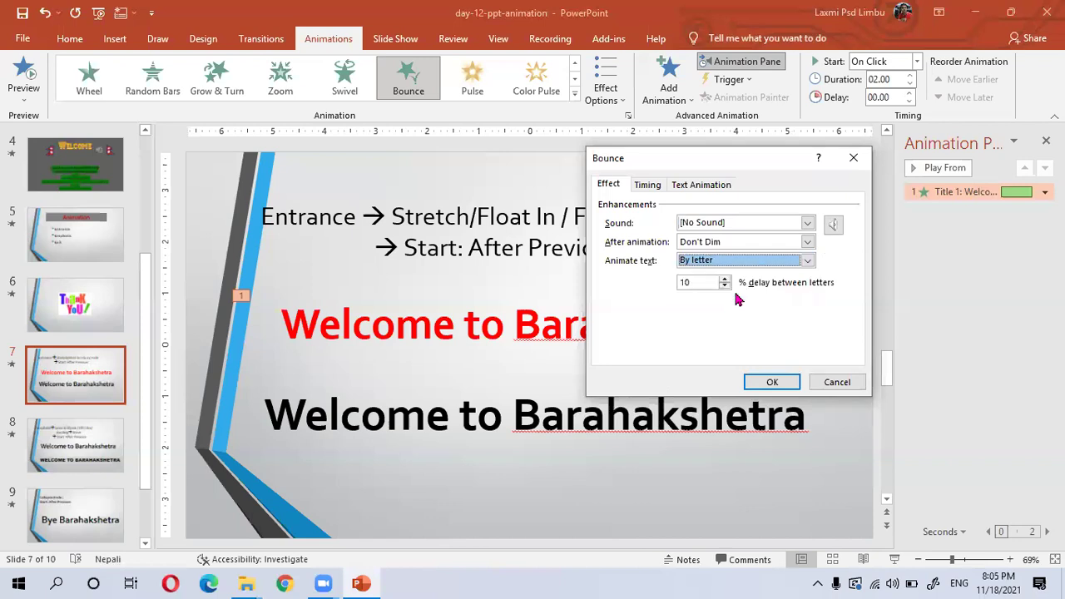
pyautogui.click(807, 225)
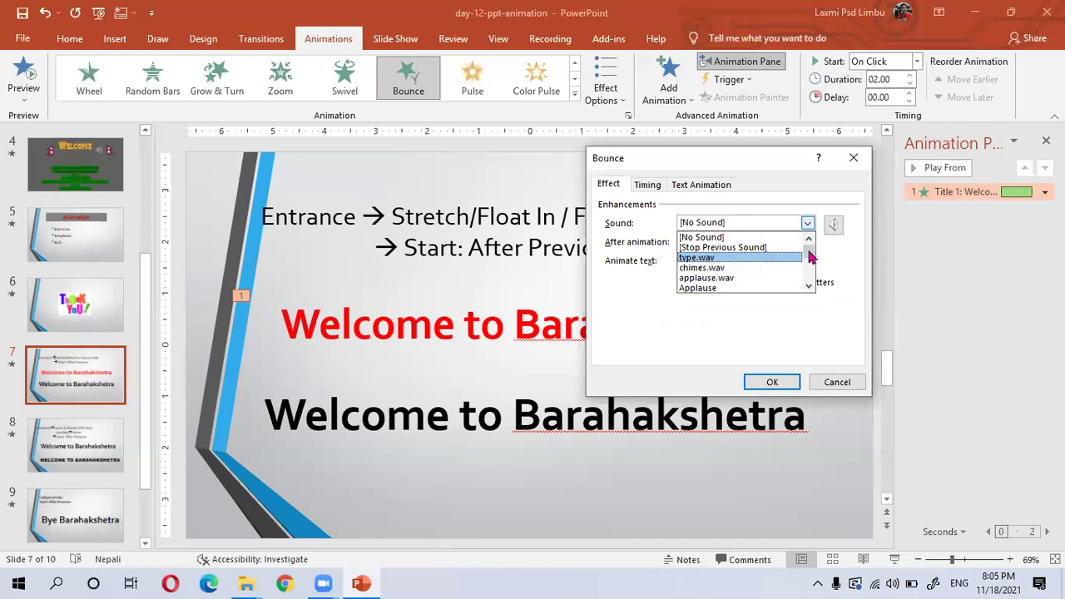
pyautogui.scroll(-5, 812, 259)
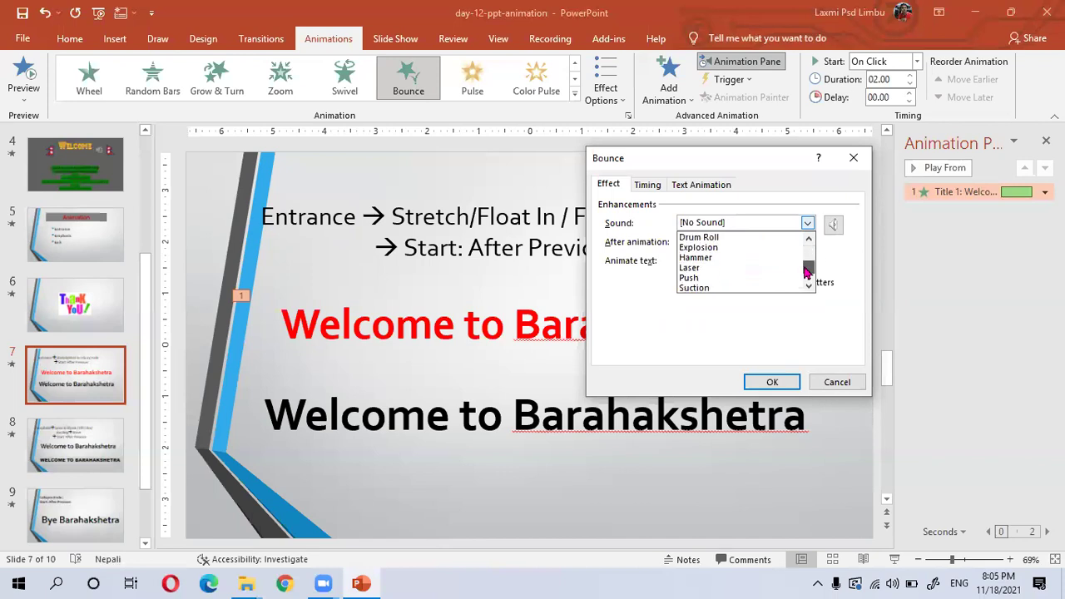
pyautogui.click(732, 271)
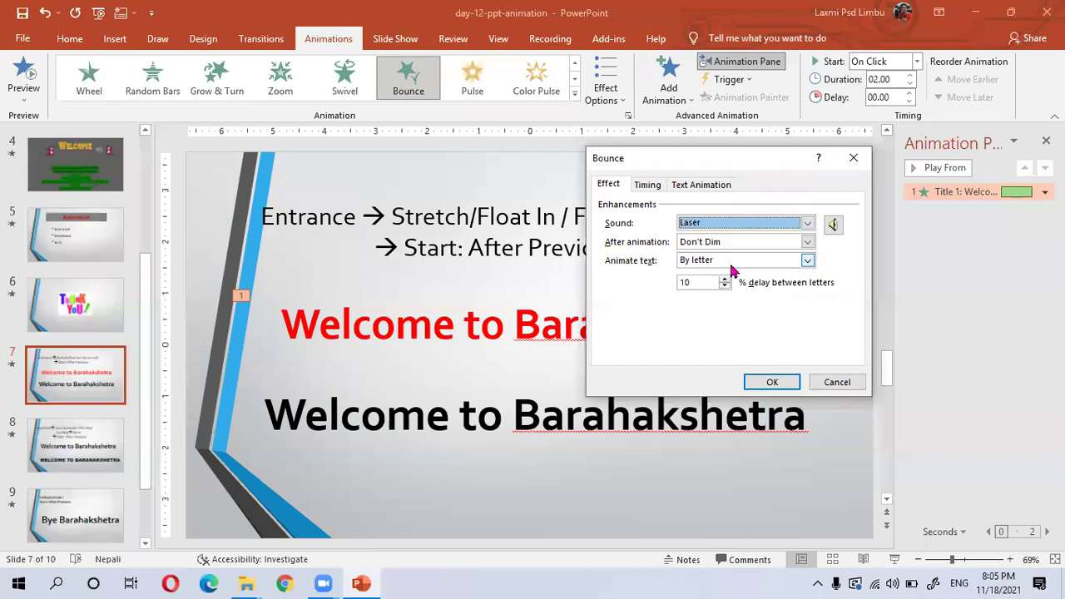
pyautogui.click(772, 381)
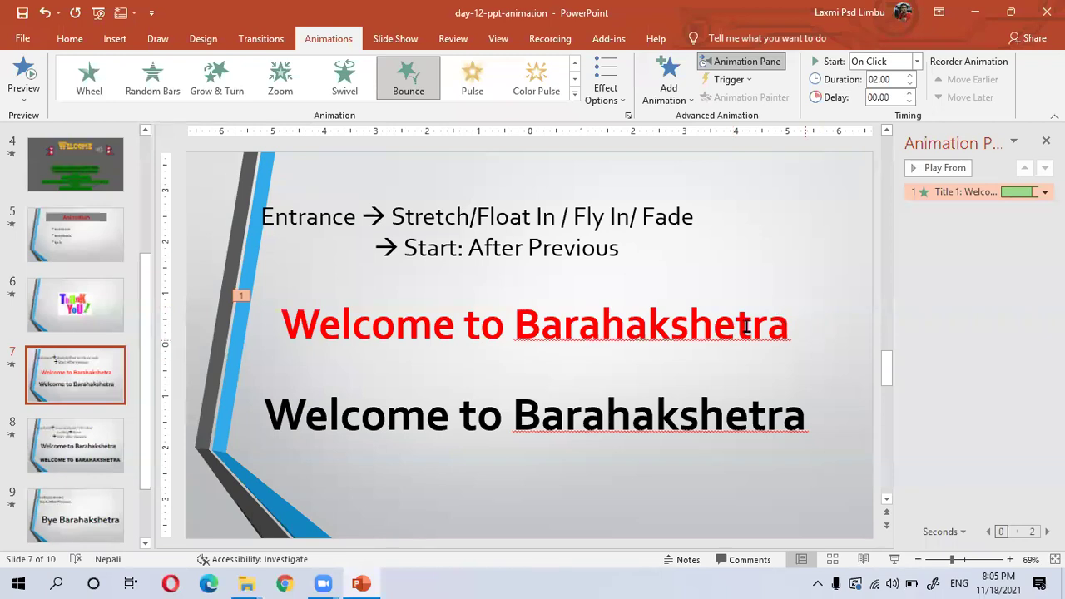
# - Lengthen the Bounce duration to 04.00 and switch its sound to Typewriter
pyautogui.click(910, 76)
pyautogui.click(910, 76)
pyautogui.click(690, 340)
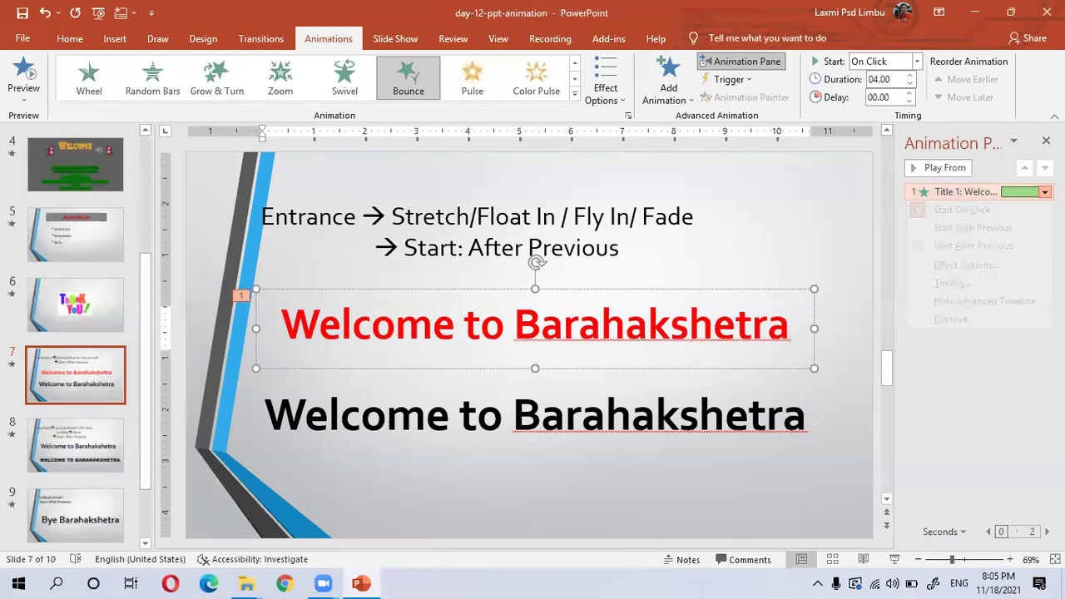
pyautogui.click(1045, 192)
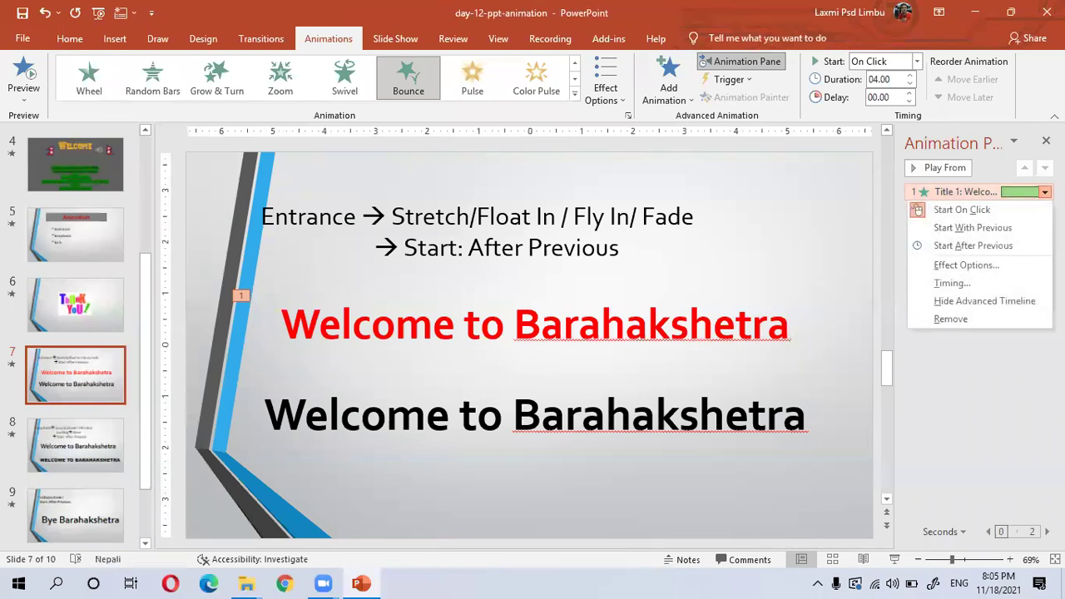
pyautogui.click(965, 264)
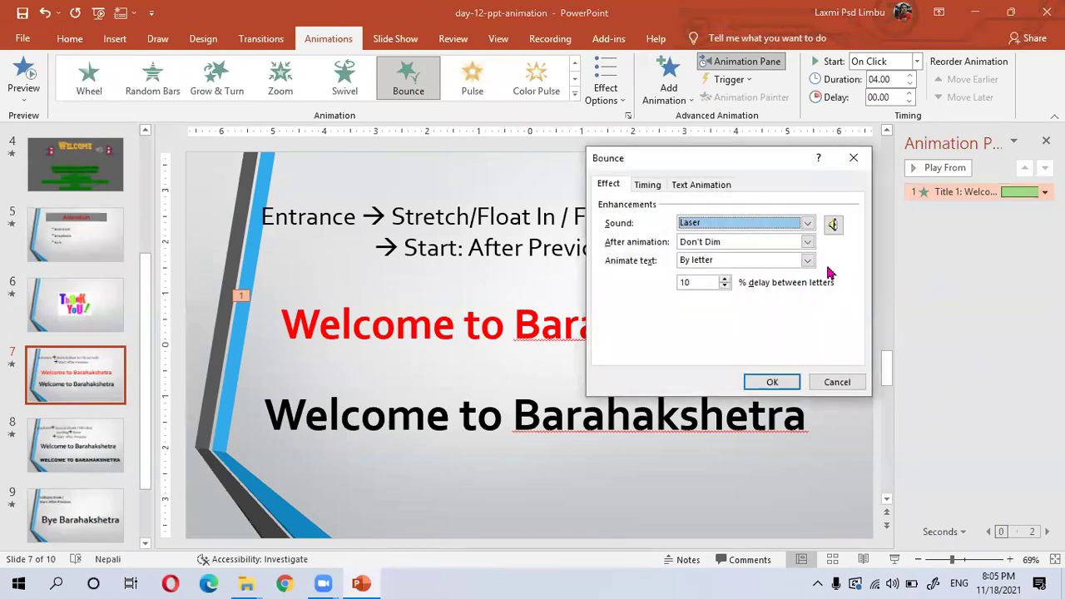
pyautogui.click(807, 223)
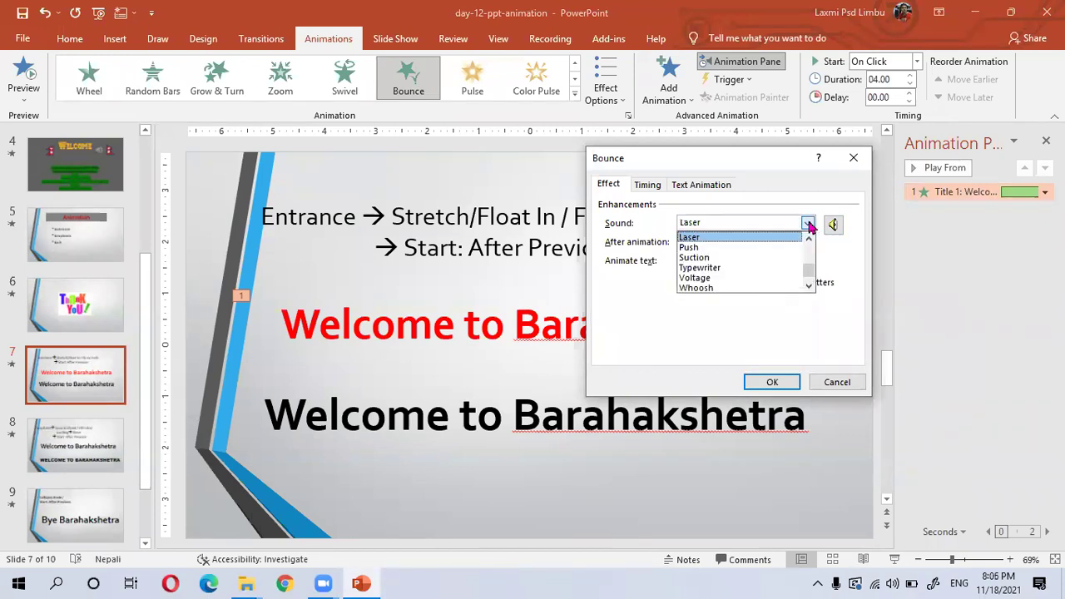
pyautogui.click(756, 268)
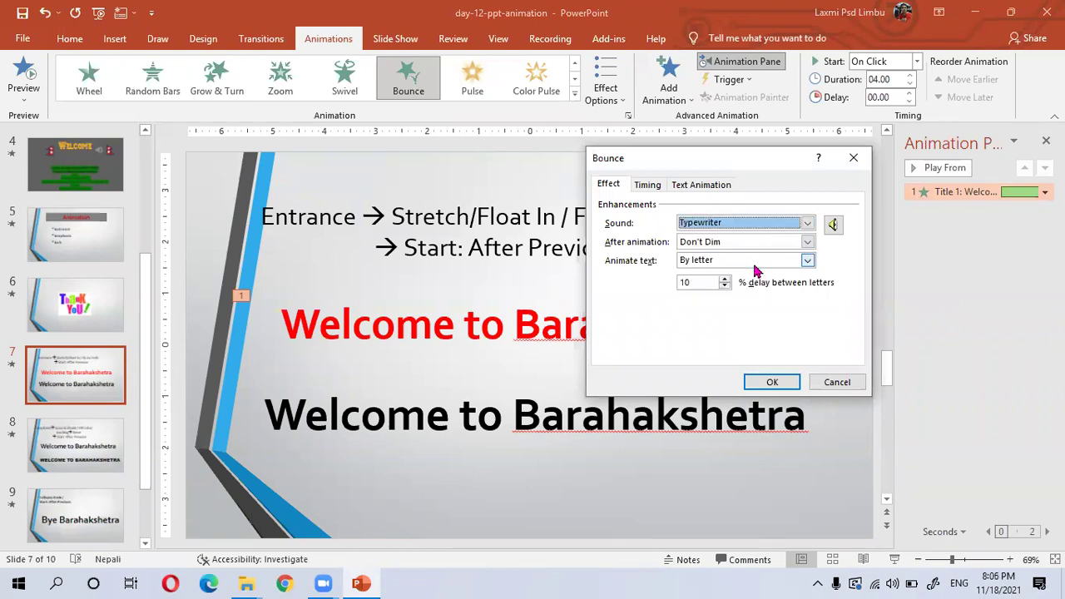
pyautogui.click(772, 383)
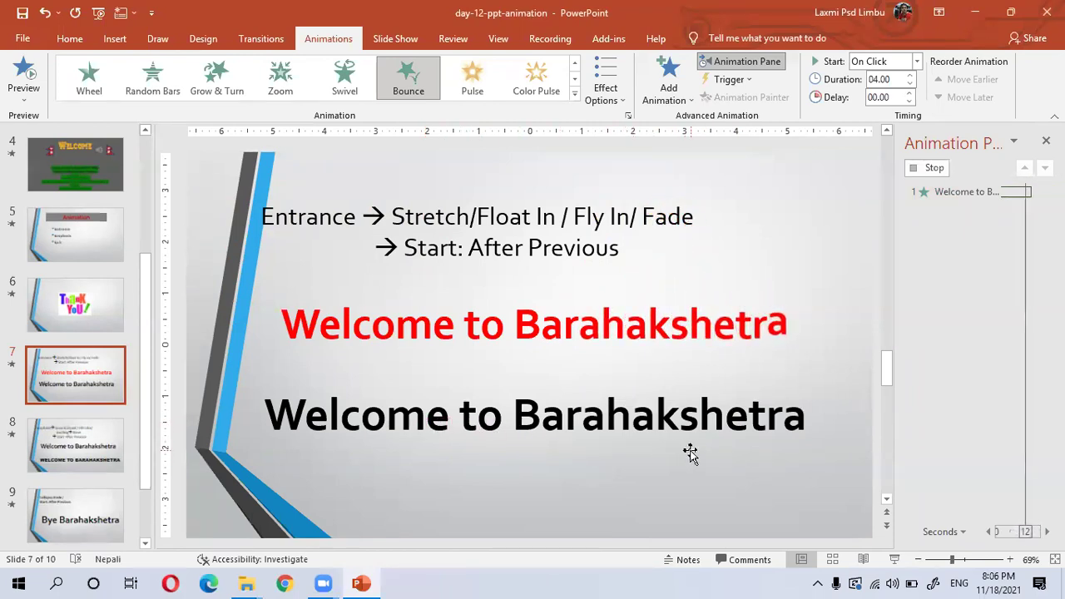
# - Shorten the Bounce duration to 03.00, preview it, and reopen its Effect Options
pyautogui.click(910, 84)
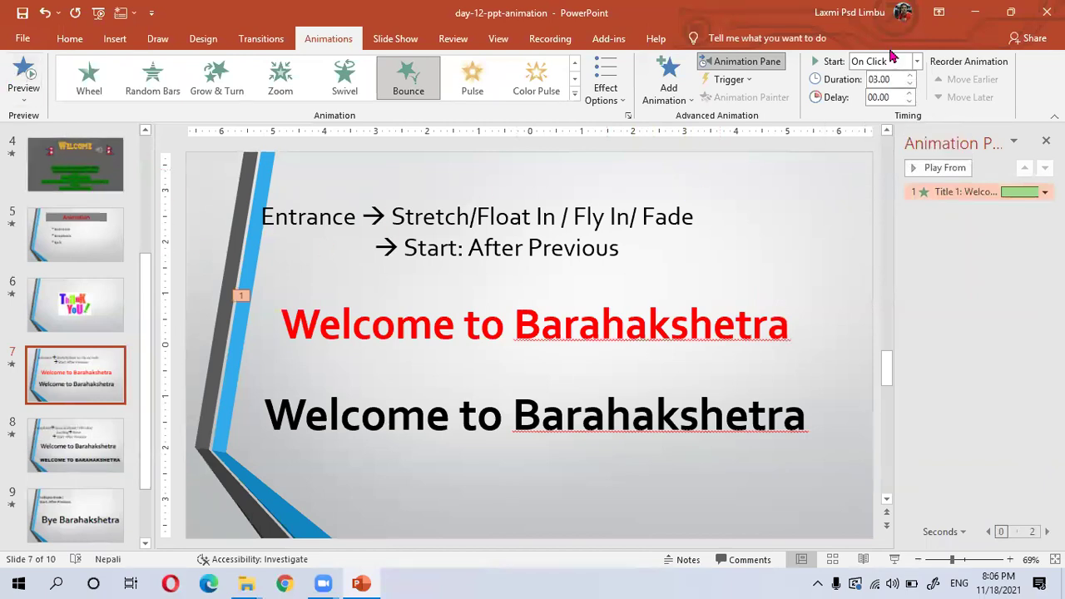
pyautogui.click(24, 73)
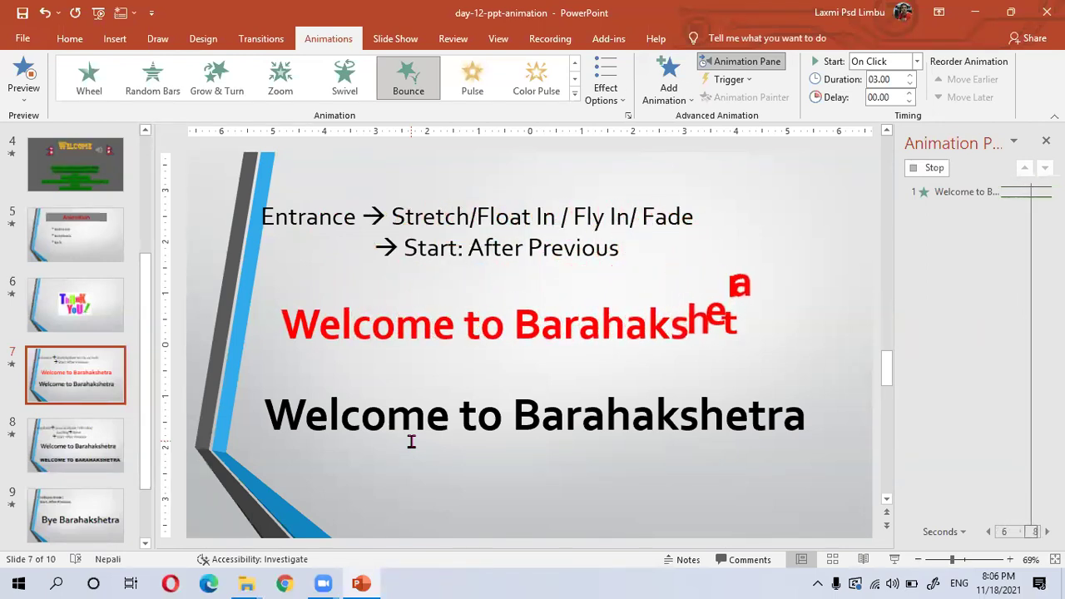
pyautogui.click(712, 327)
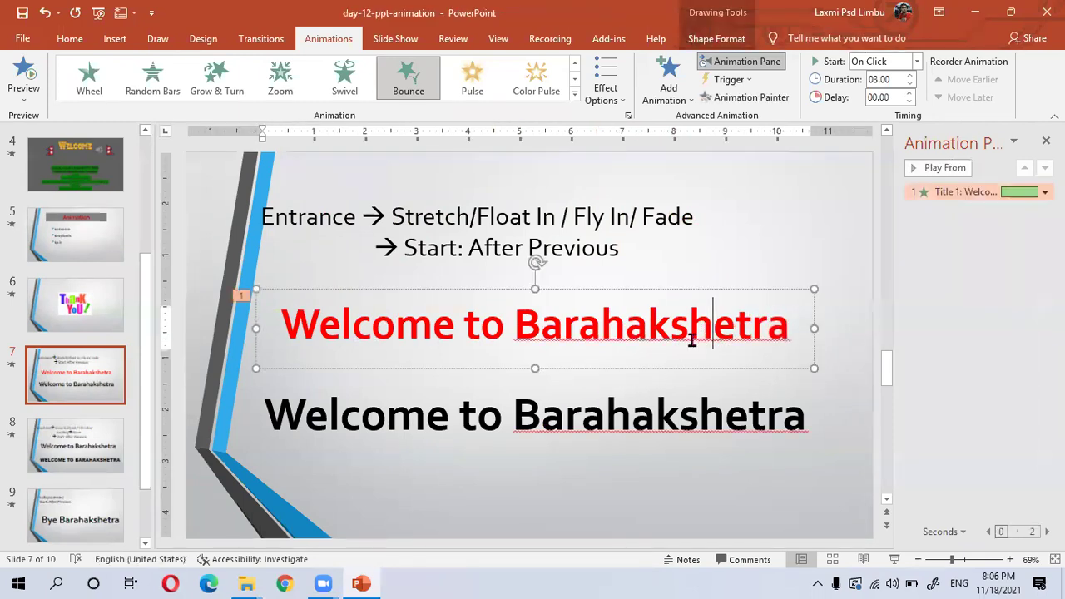
pyautogui.click(1044, 191)
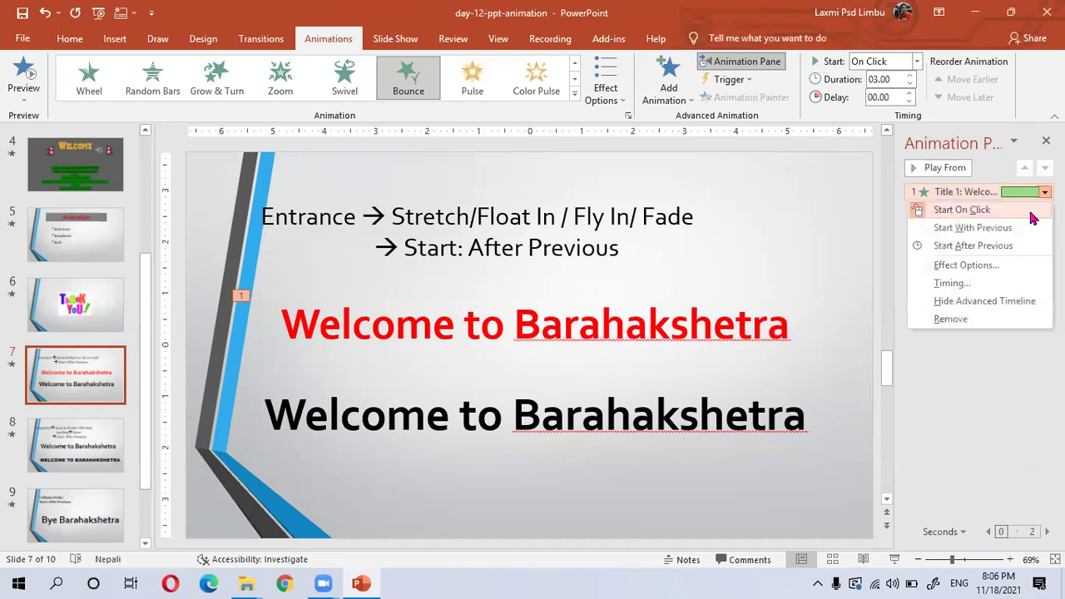
pyautogui.click(1013, 268)
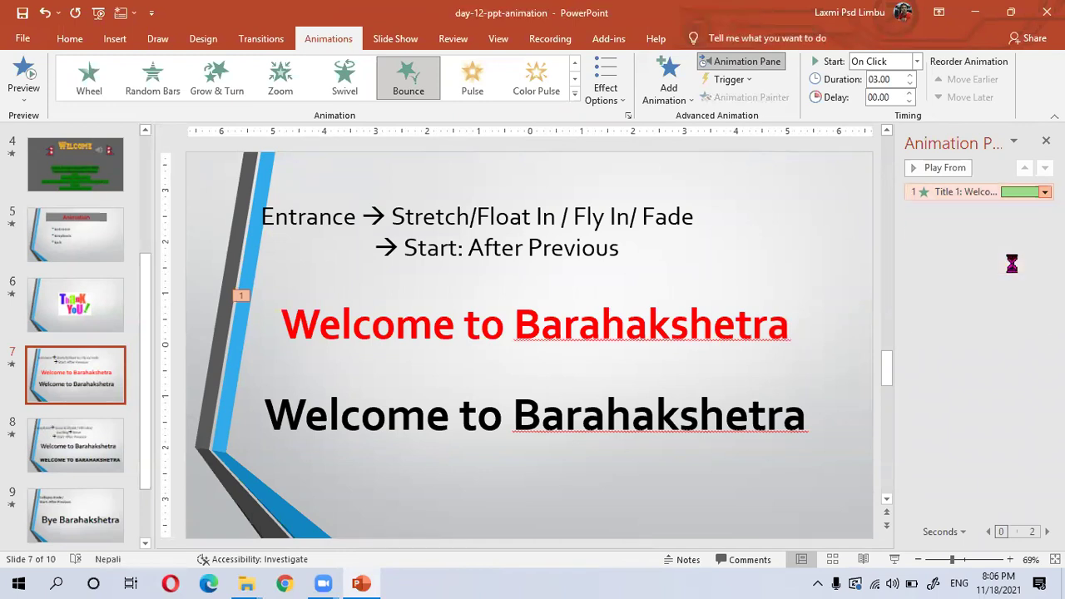
# - Give the red title's Bounce entrance the Hammer sound and preview it
pyautogui.click(805, 223)
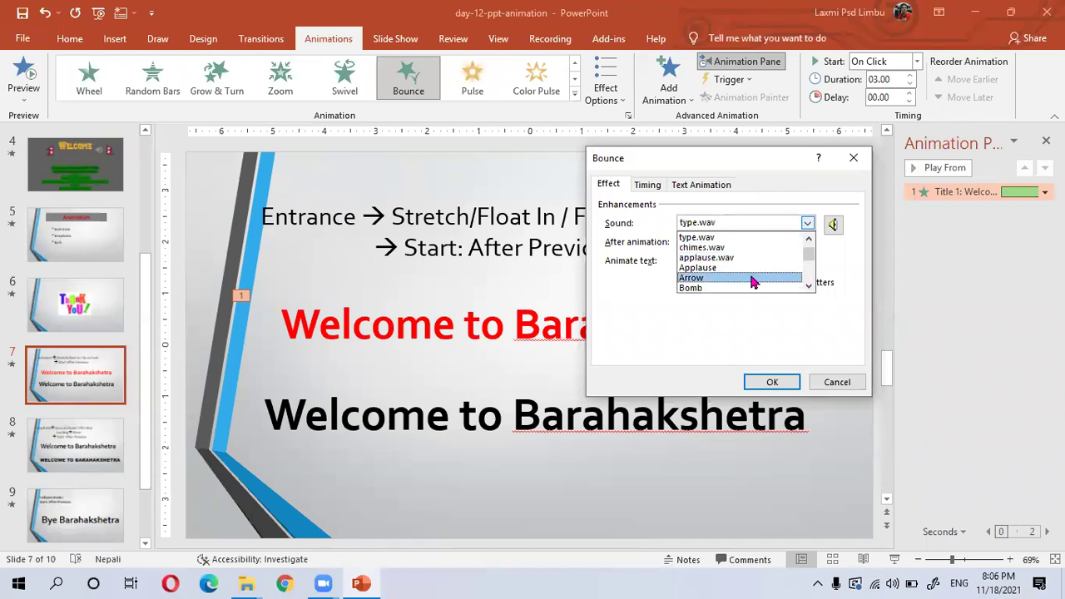
pyautogui.scroll(-1, 751, 282)
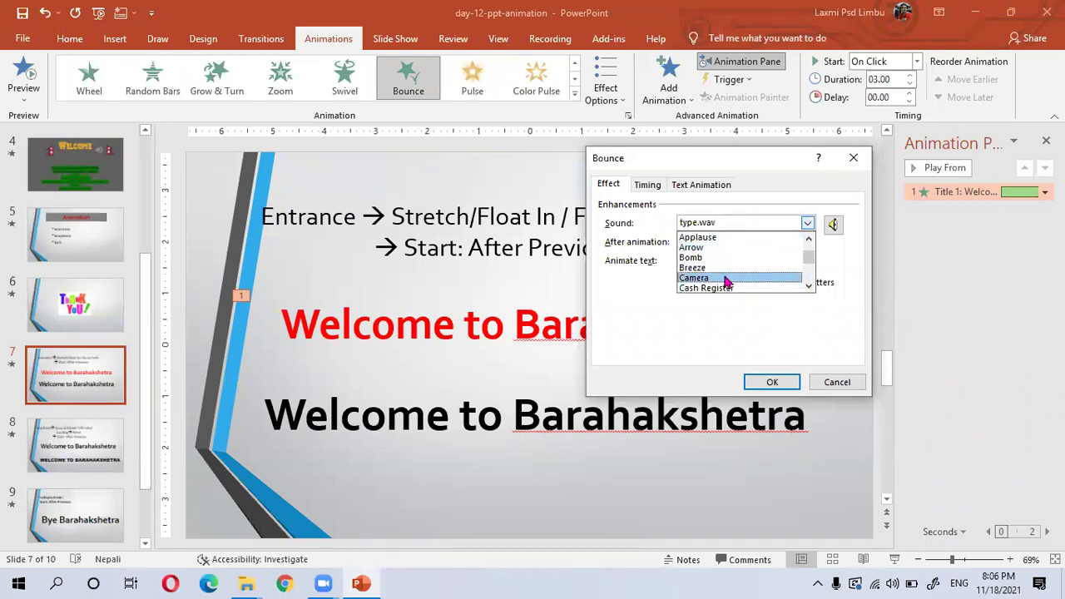
pyautogui.scroll(-1, 725, 282)
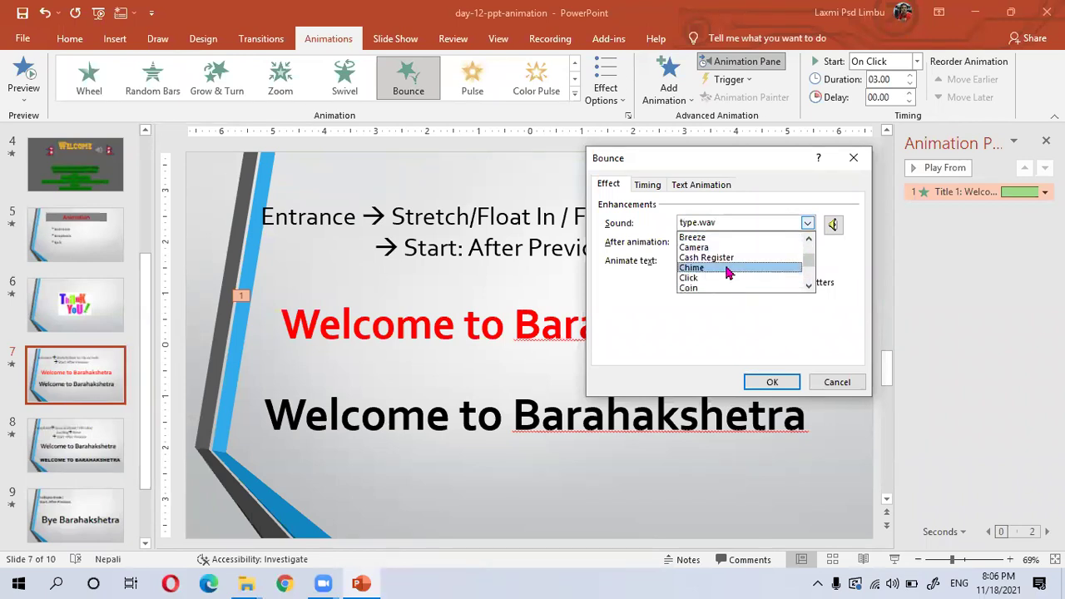
pyautogui.scroll(-1, 727, 273)
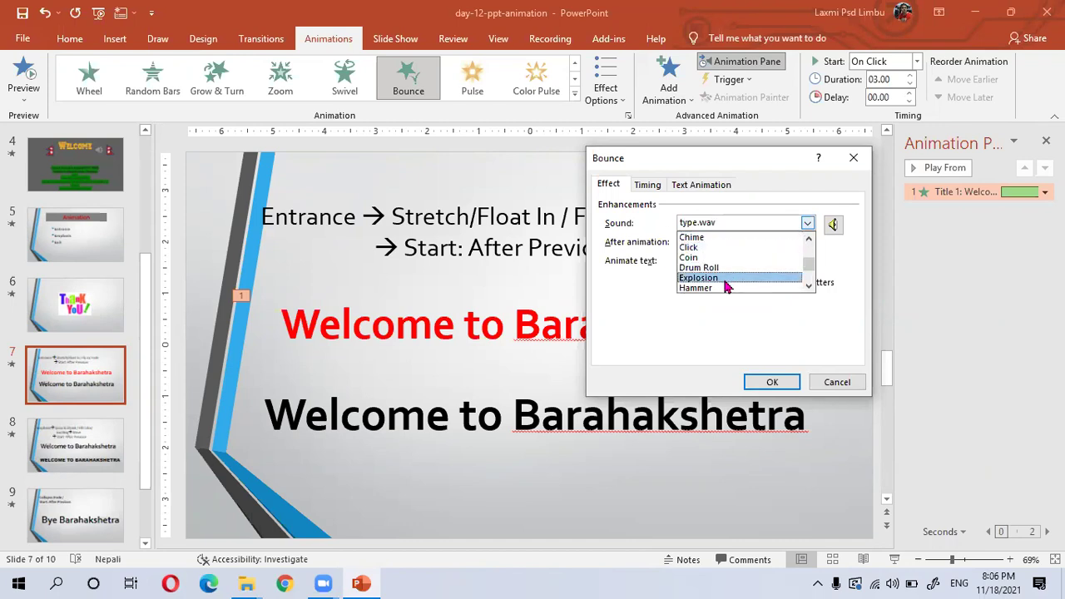
pyautogui.click(723, 288)
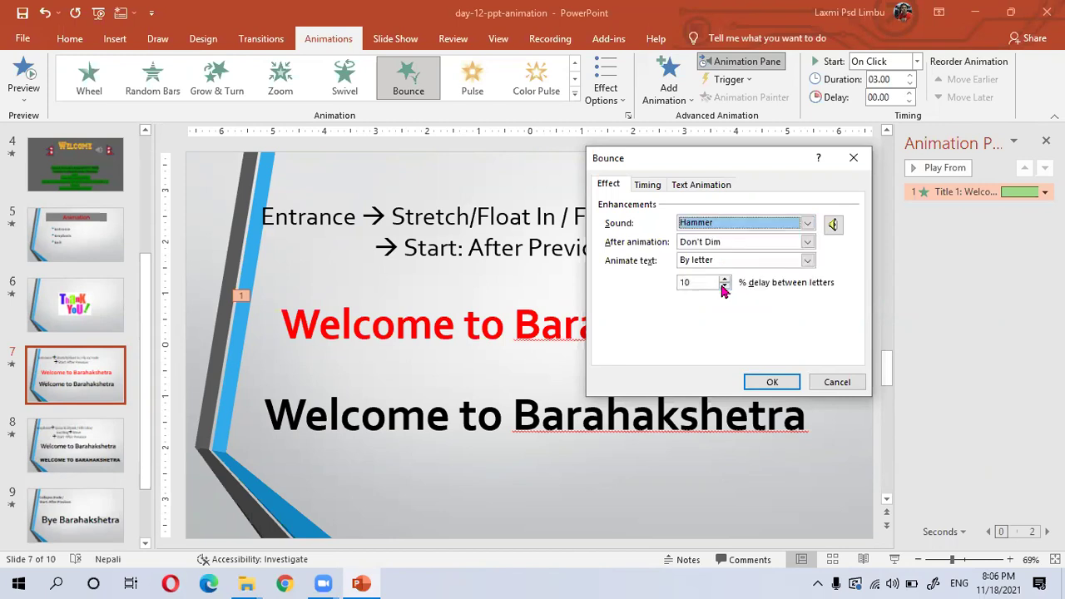
pyautogui.click(772, 383)
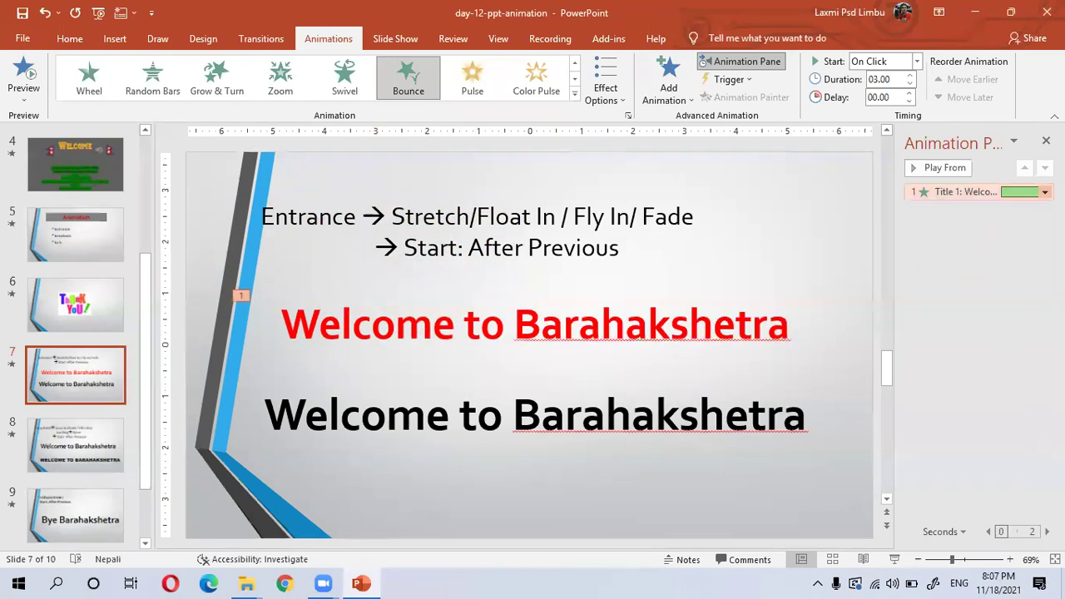
# - Replace the Bounce entrance sound with Breeze in its effect options
pyautogui.click(1045, 192)
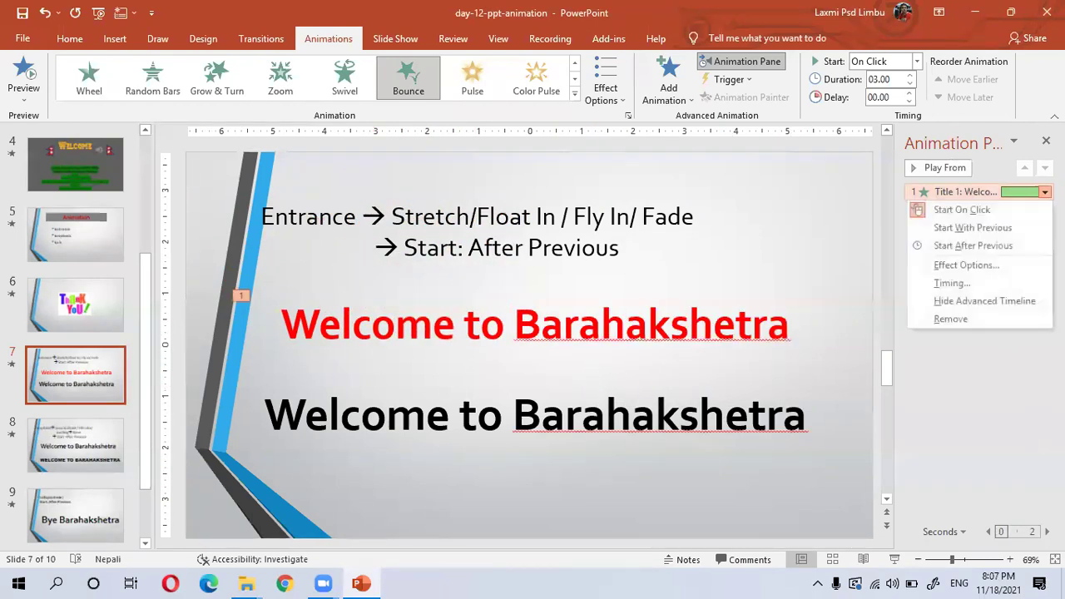
pyautogui.click(980, 267)
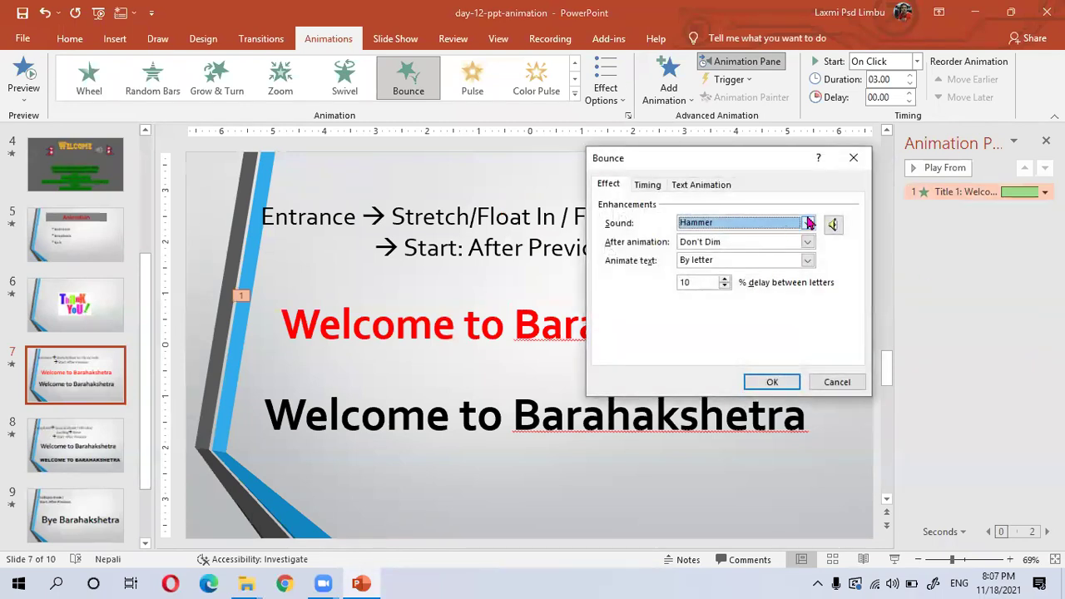
pyautogui.click(808, 223)
pyautogui.scroll(2, 728, 273)
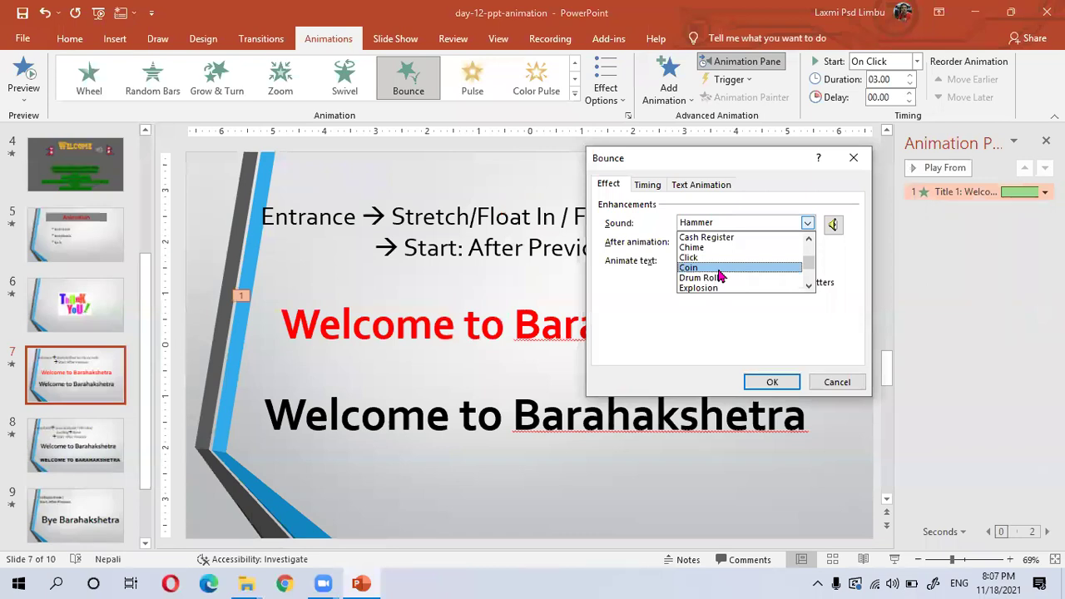
pyautogui.scroll(1, 721, 276)
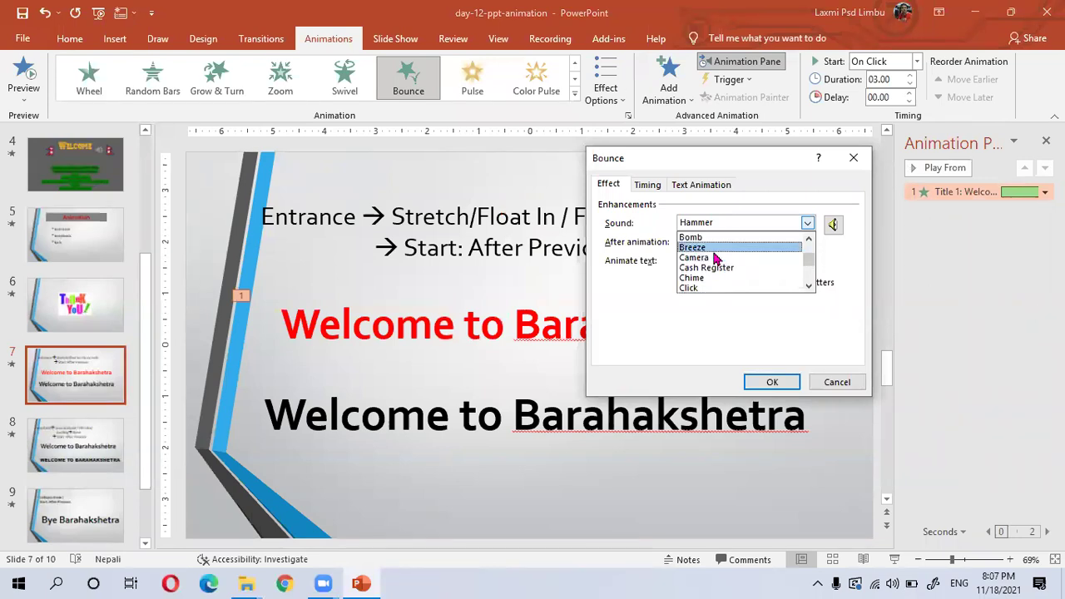
pyautogui.click(713, 249)
pyautogui.click(771, 382)
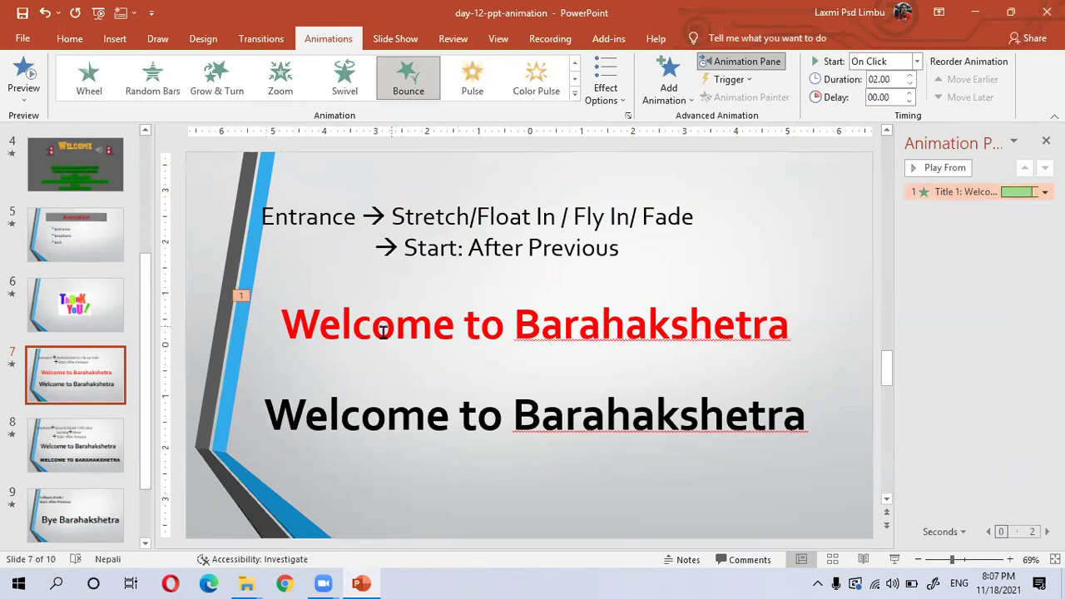
# - Select the black 'Welcome to Barahakshetra' title and open the More Entrance Effects list
pyautogui.click(428, 328)
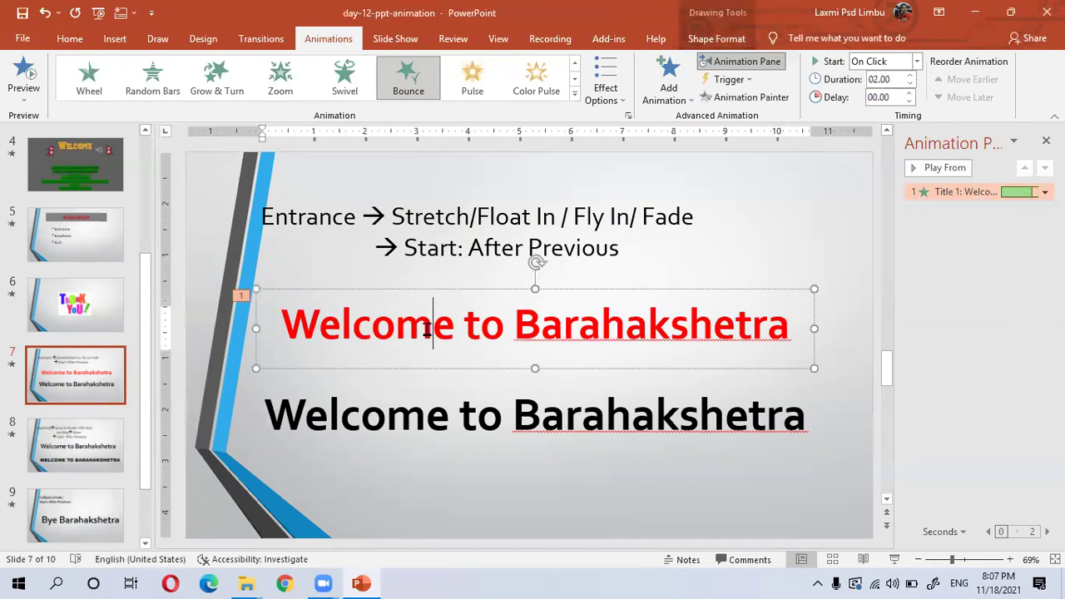
pyautogui.click(421, 420)
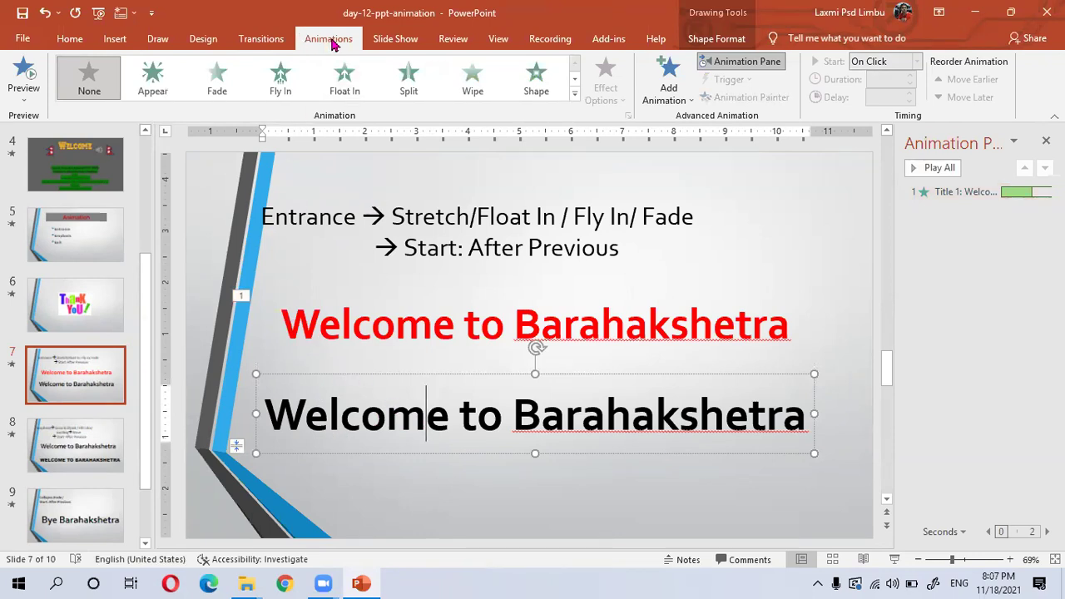
pyautogui.click(575, 94)
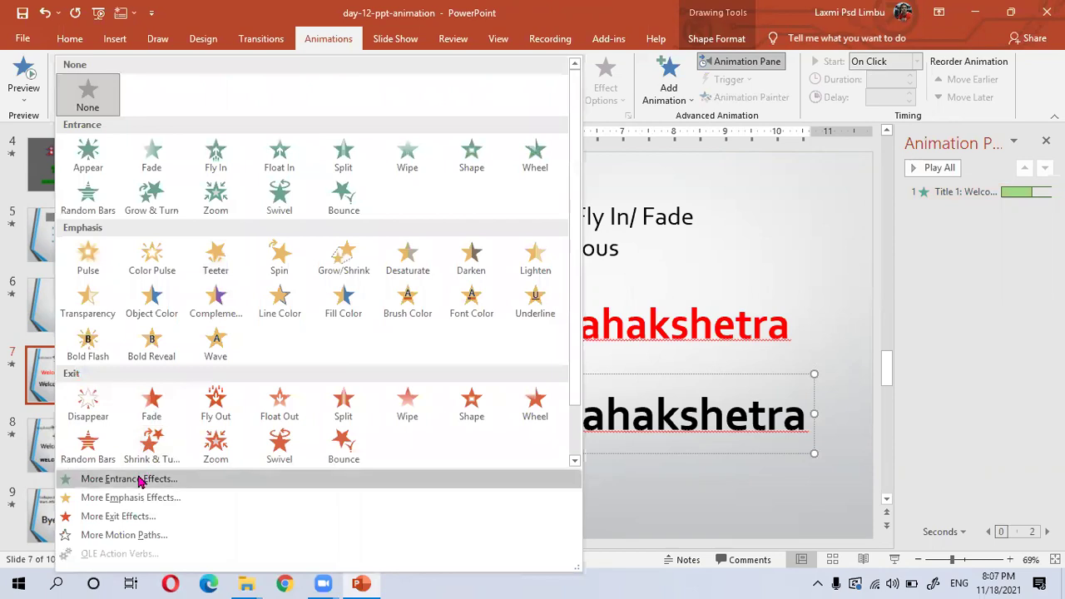
pyautogui.click(133, 483)
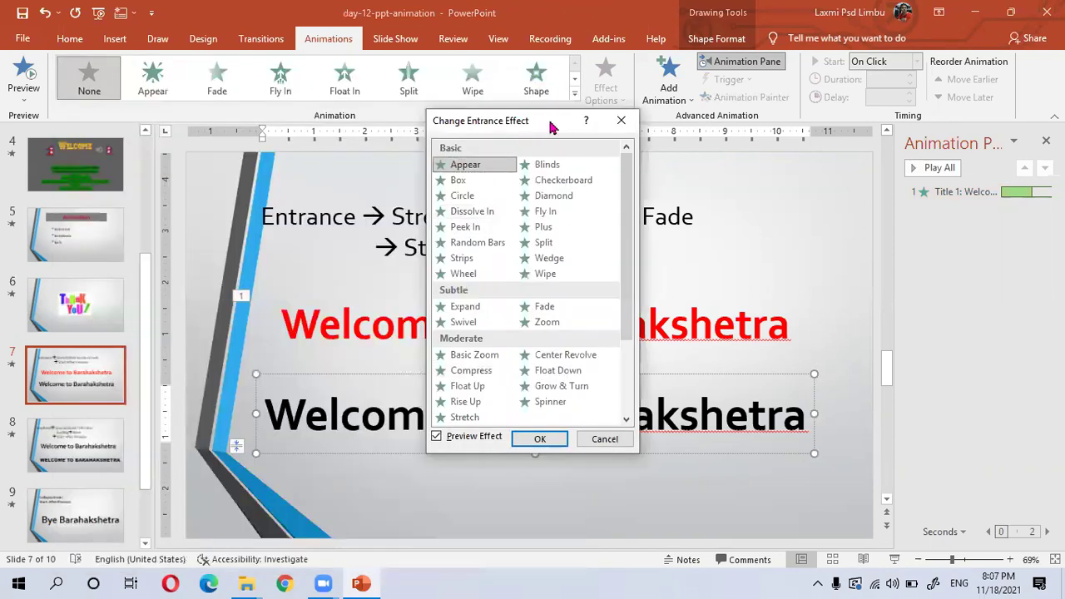
# - Preview Box, Appear, Blinds, Peek In, Strips and Wedge entrances on the black title
pyautogui.moveTo(555, 126); pyautogui.dragTo(916, 78)
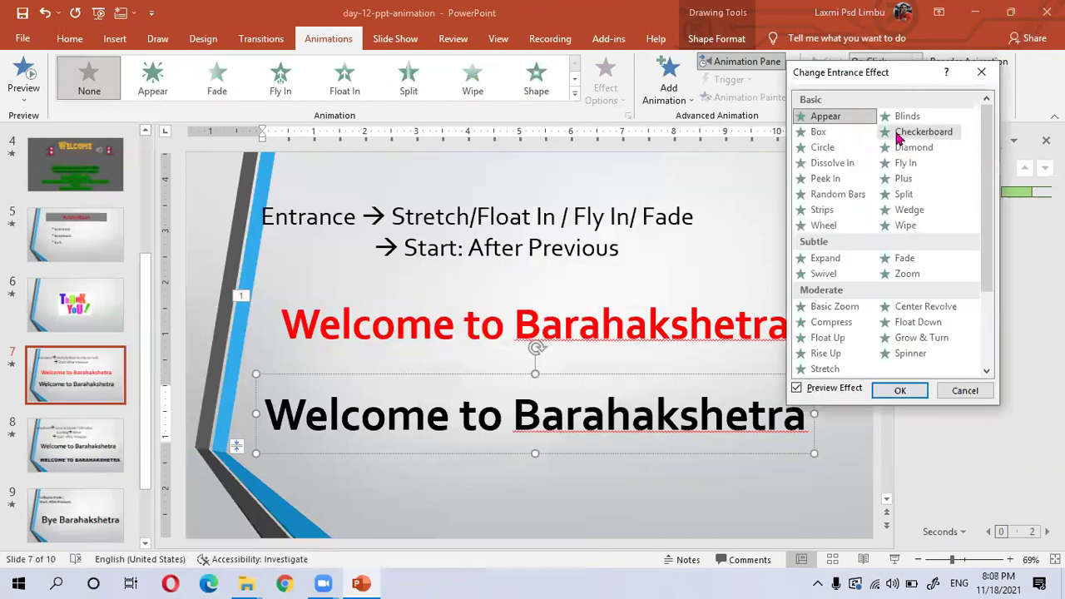
pyautogui.click(822, 136)
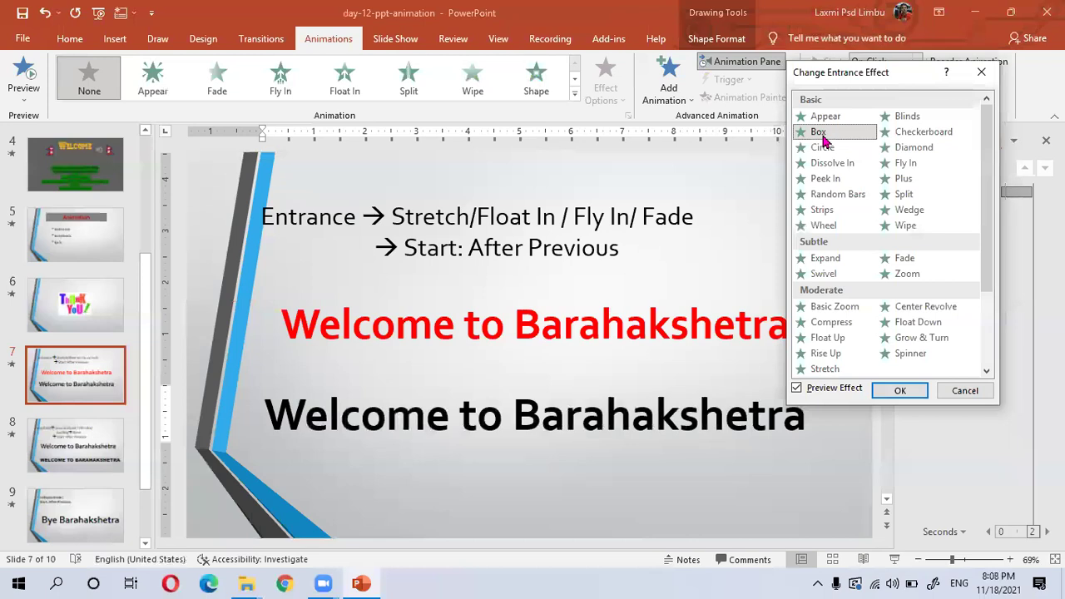
pyautogui.click(827, 119)
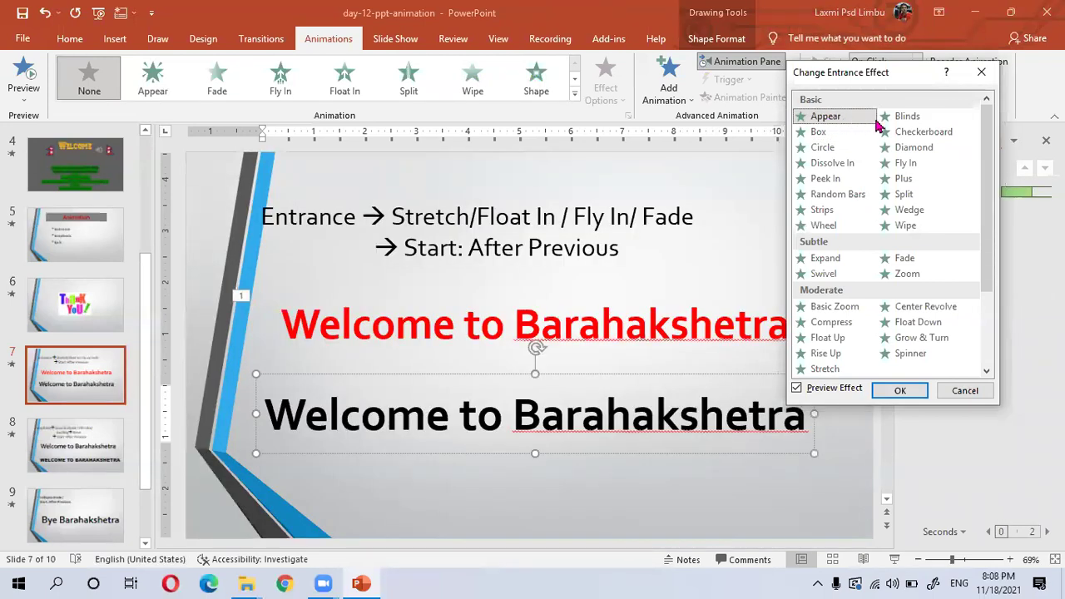
pyautogui.click(907, 117)
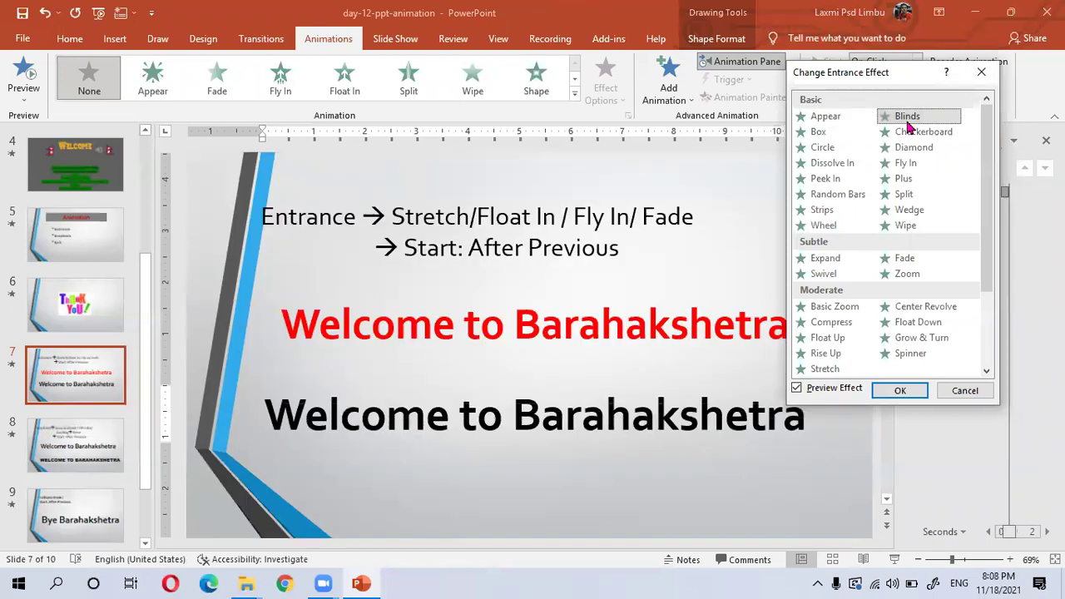
pyautogui.click(828, 180)
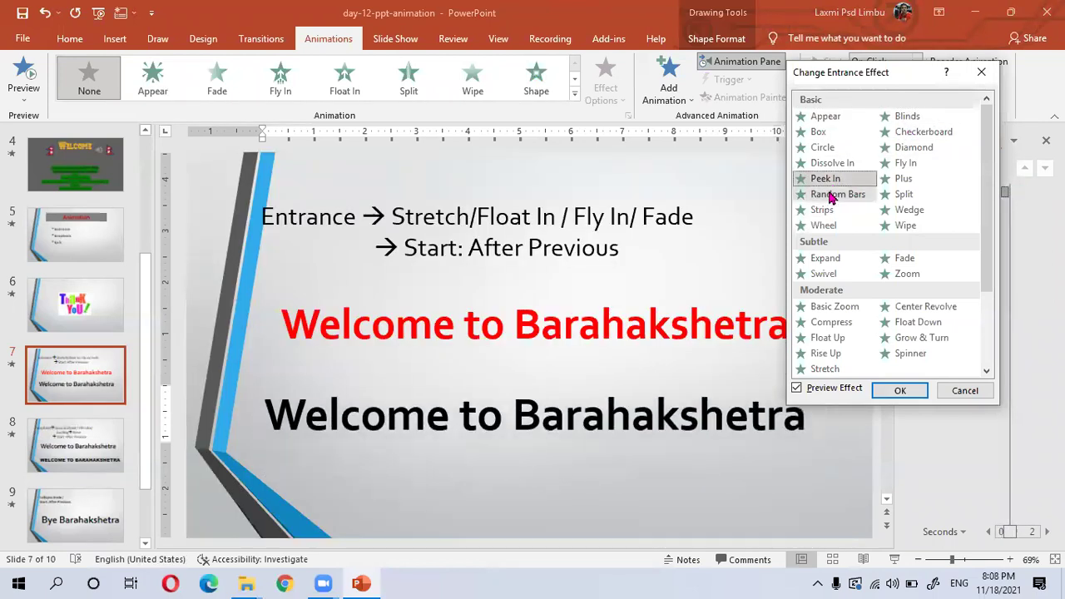
pyautogui.click(824, 212)
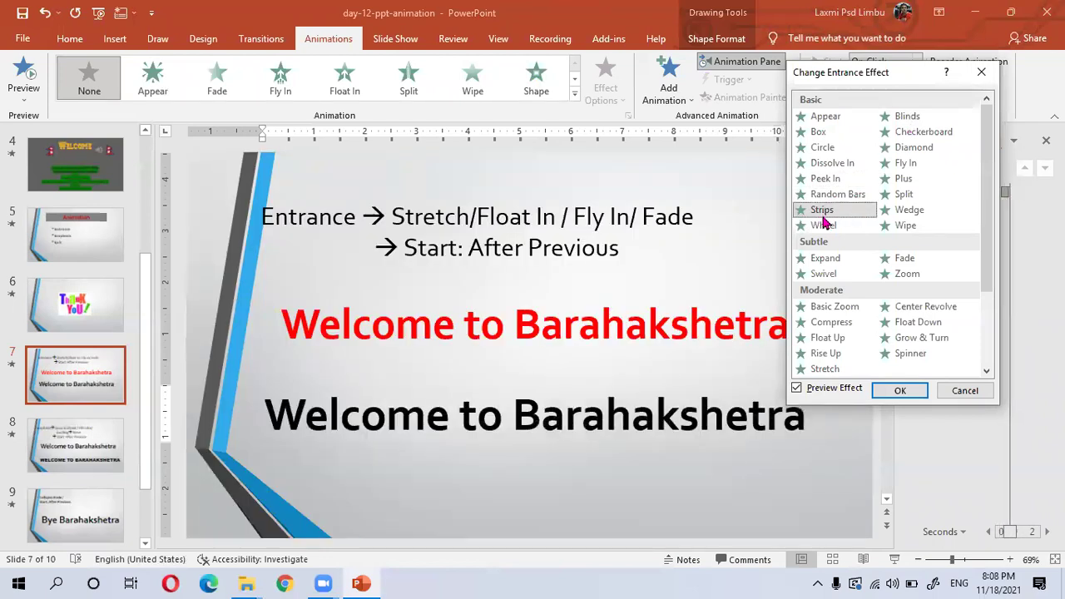
pyautogui.click(909, 211)
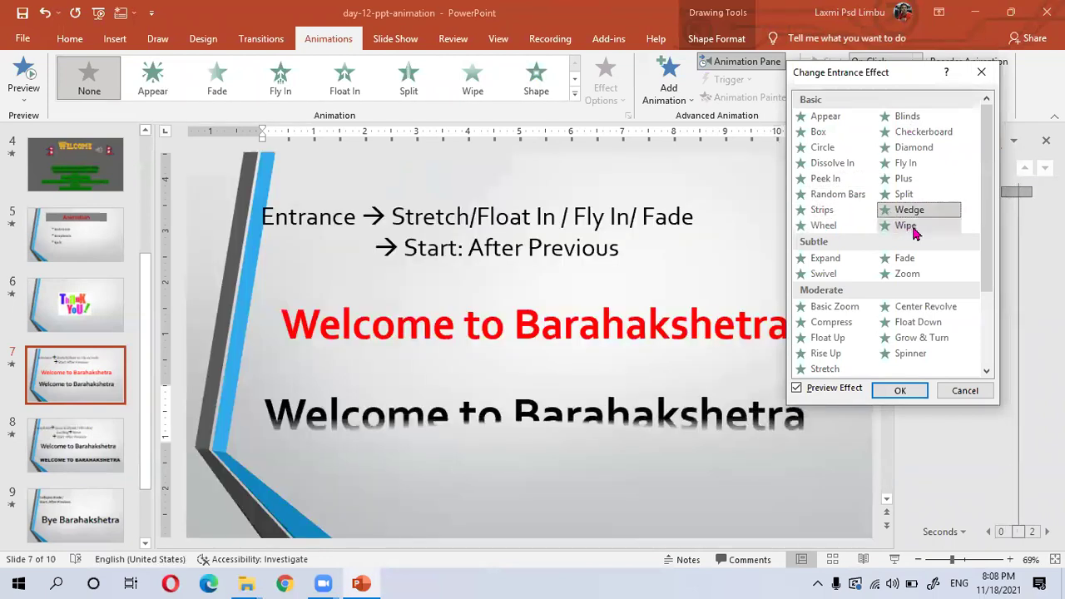
# - Preview Wipe, Fade, Swivel, Basic Zoom, Compress, Float Up, then pick Rise Up
pyautogui.click(909, 227)
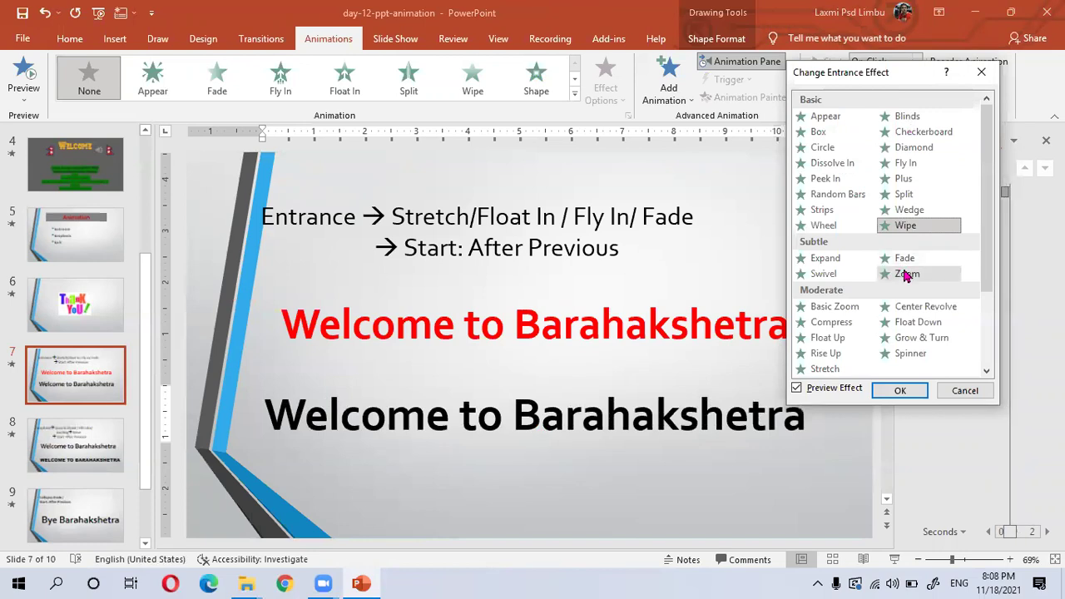
pyautogui.click(904, 259)
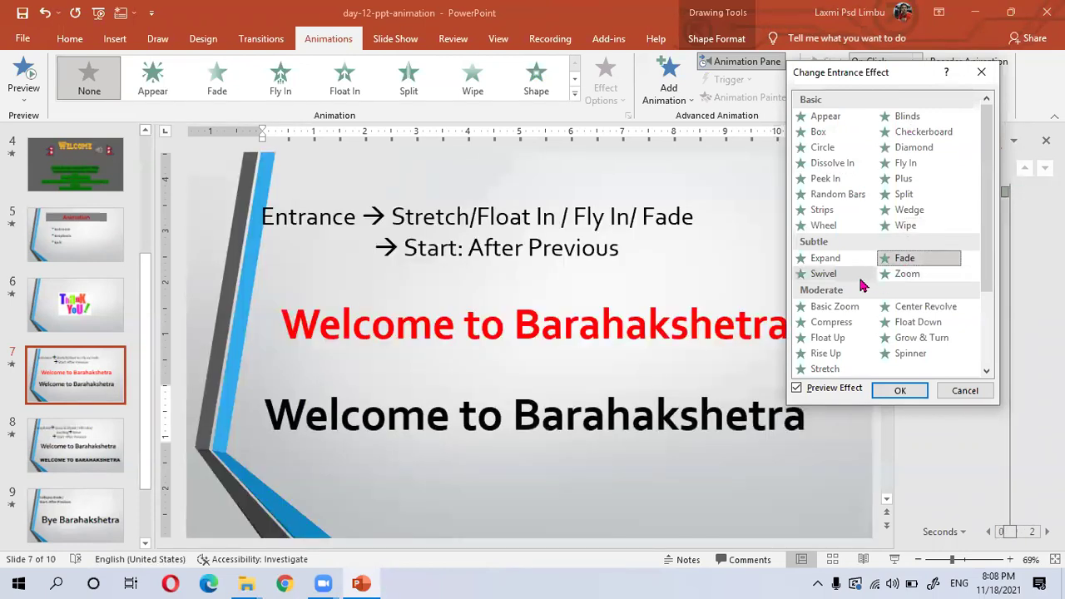
pyautogui.click(842, 277)
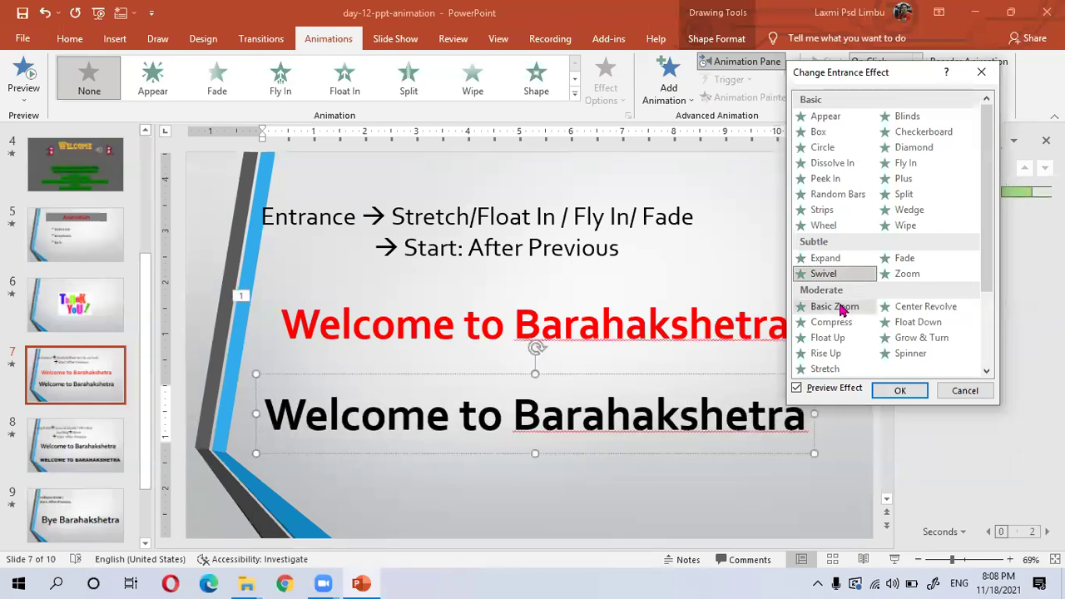
pyautogui.click(835, 307)
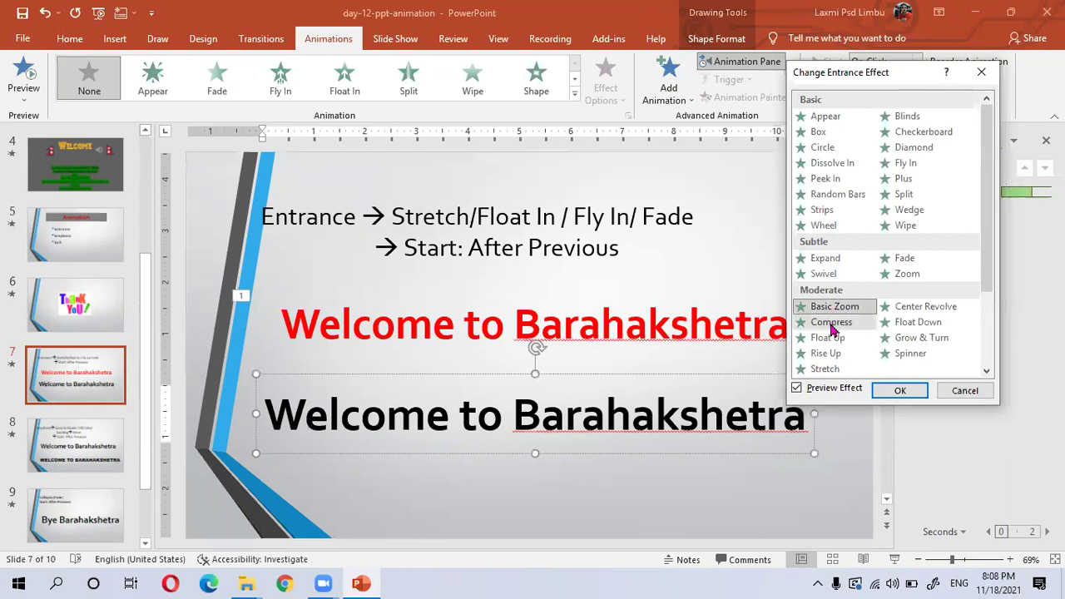
pyautogui.click(832, 325)
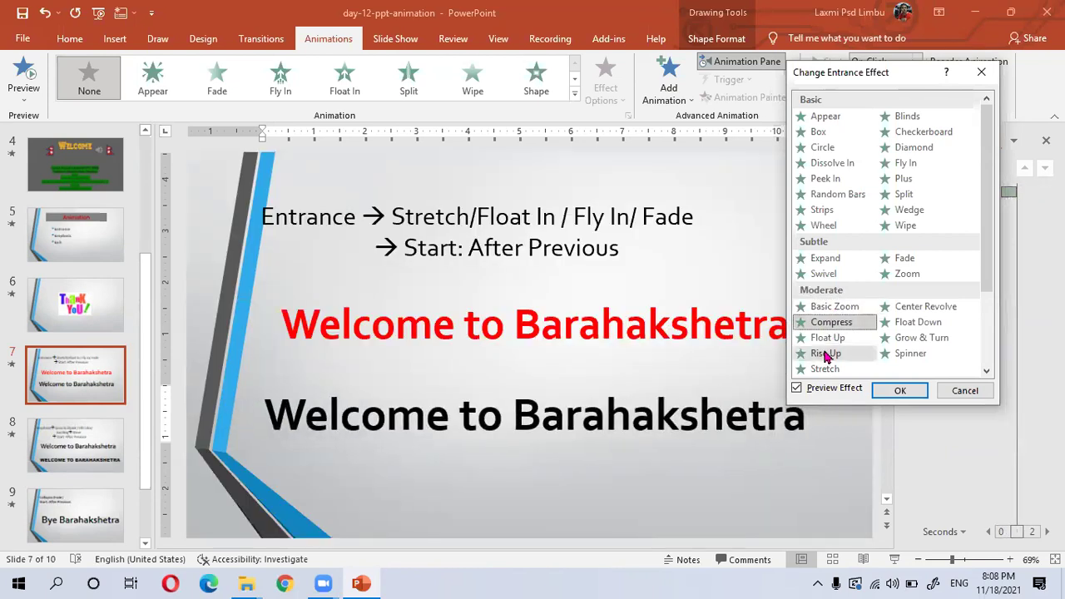
pyautogui.click(826, 339)
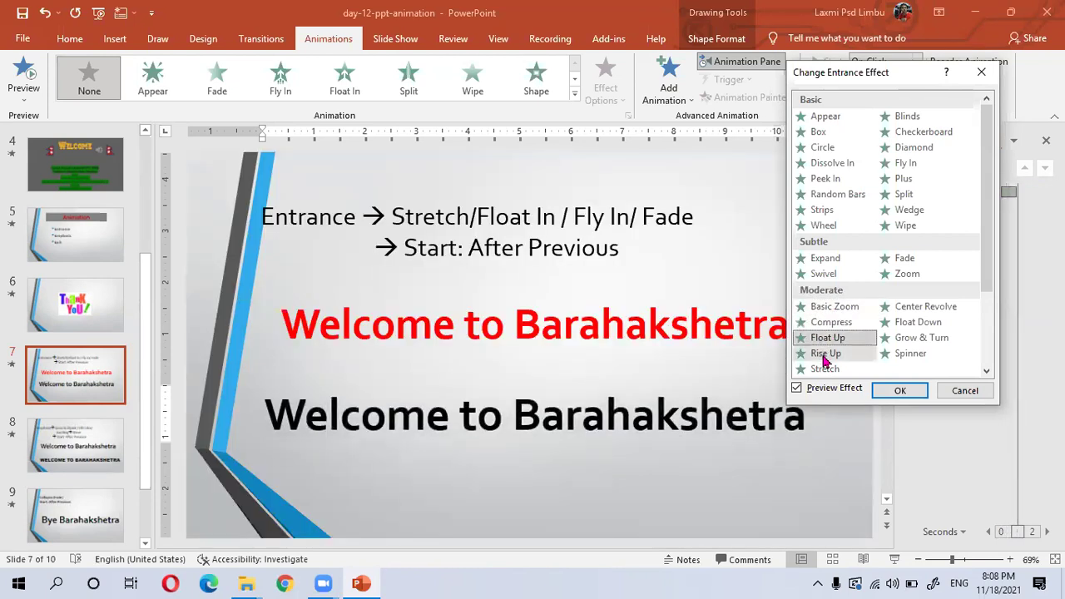
pyautogui.click(825, 356)
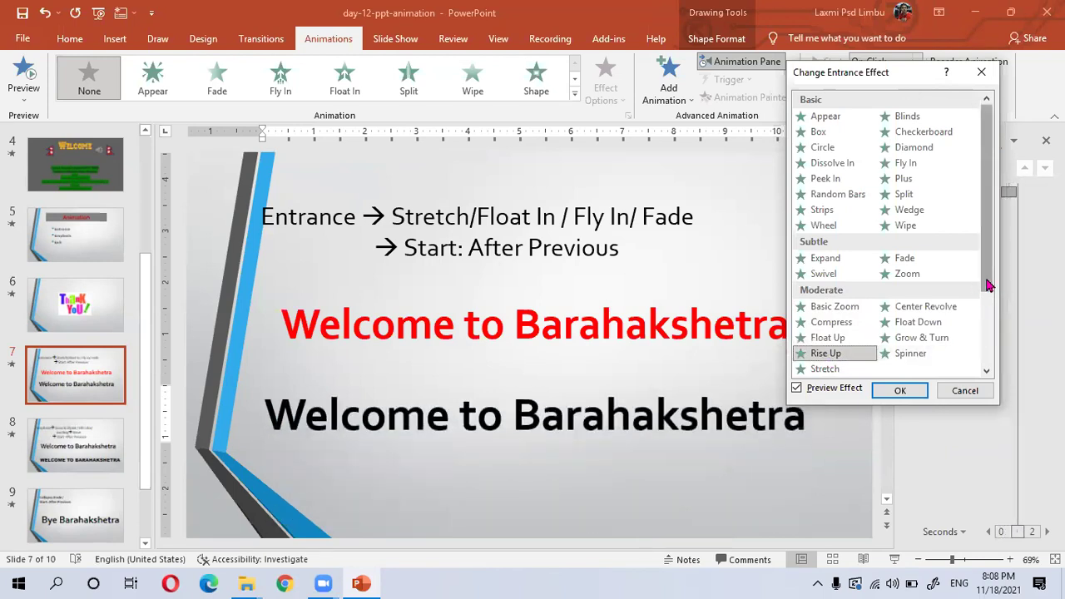
# - Preview Basic Swivel, Bounce, Credits, Drop and Pinwheel, then apply Spiral In to the black title
pyautogui.moveTo(989, 285); pyautogui.dragTo(985, 383)
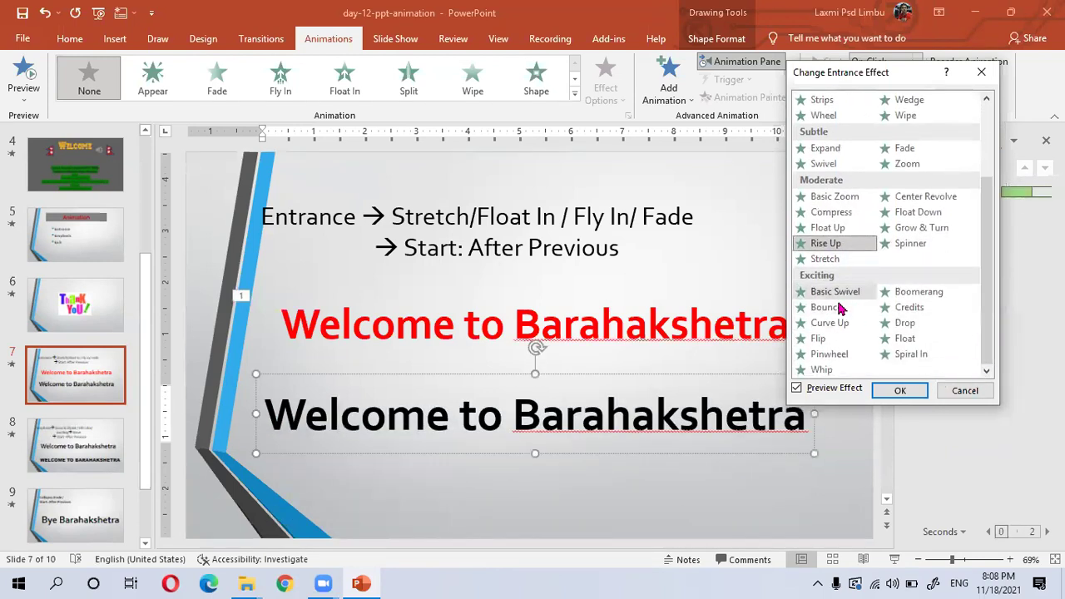
pyautogui.click(834, 292)
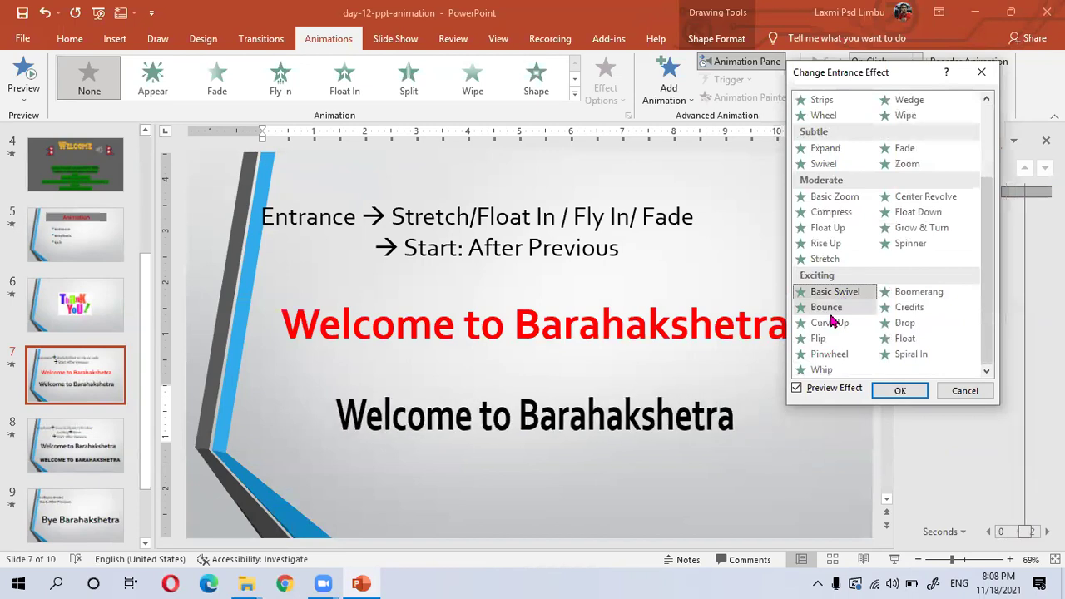
pyautogui.click(827, 310)
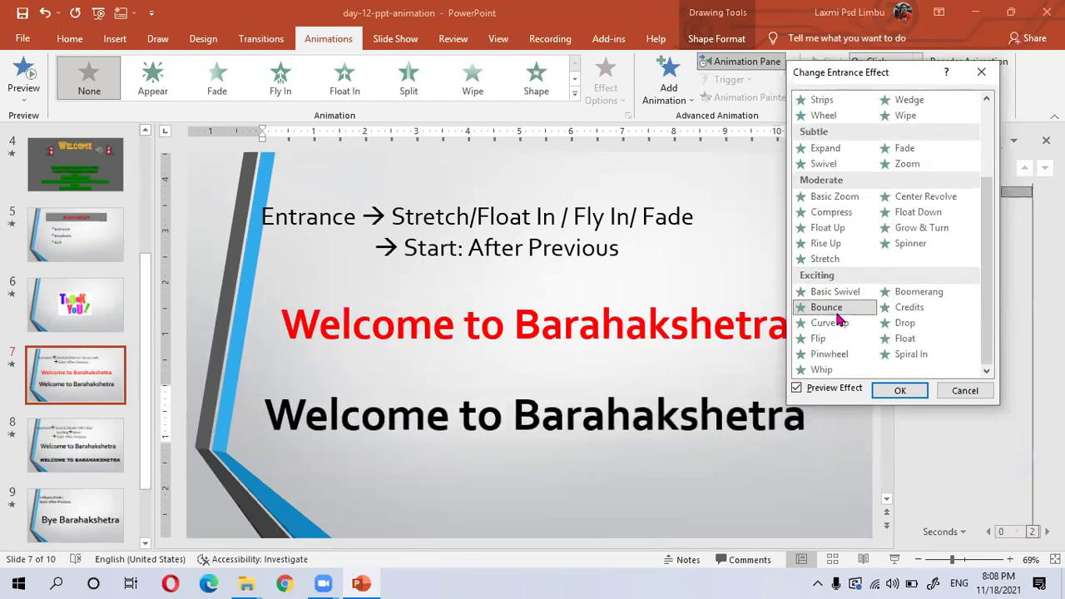
pyautogui.click(902, 310)
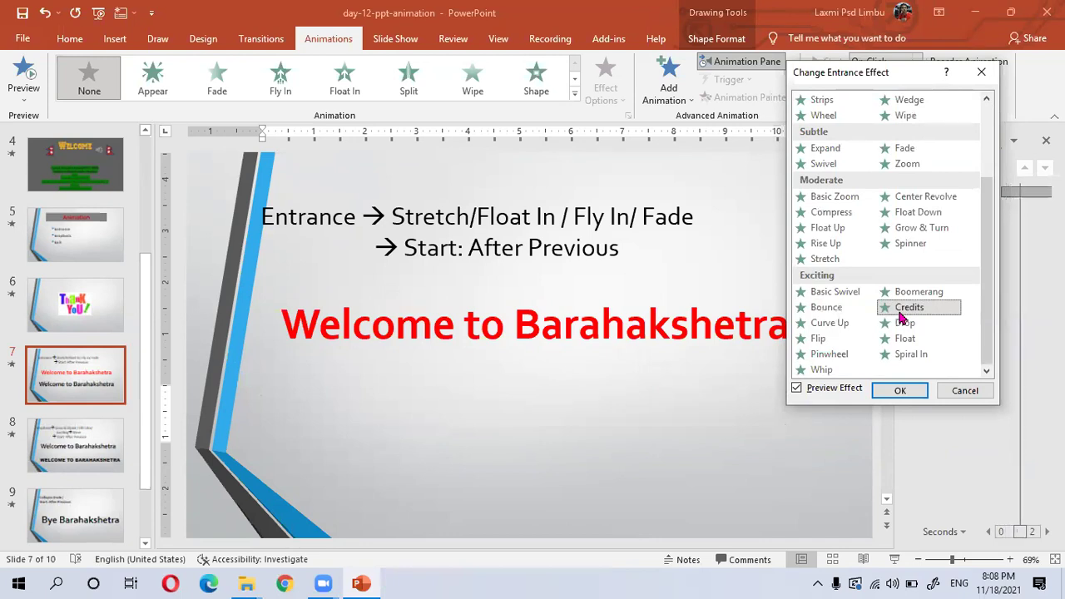
pyautogui.click(898, 326)
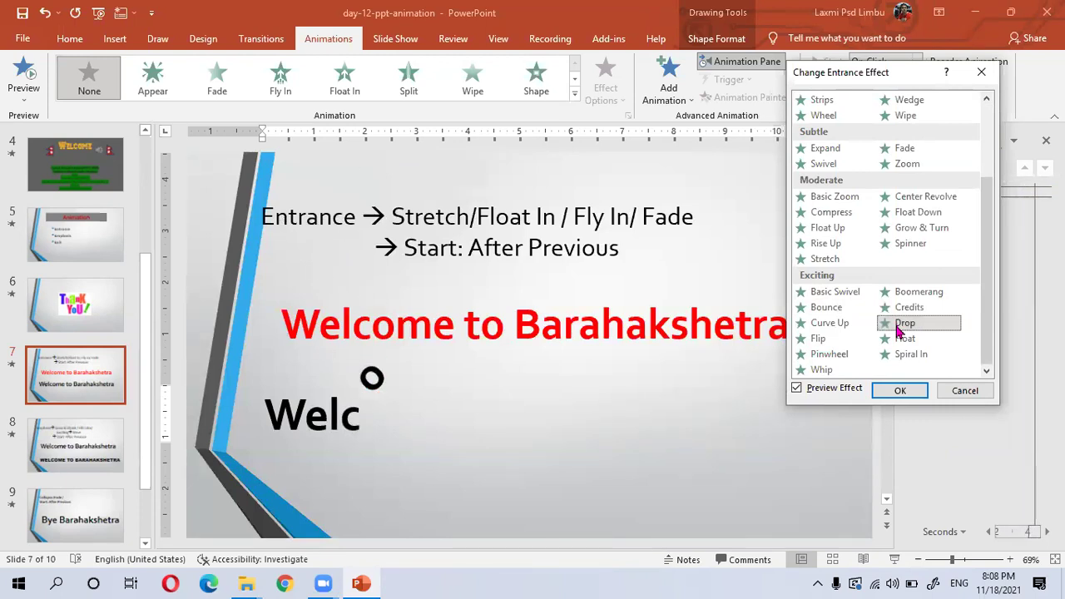
pyautogui.click(827, 356)
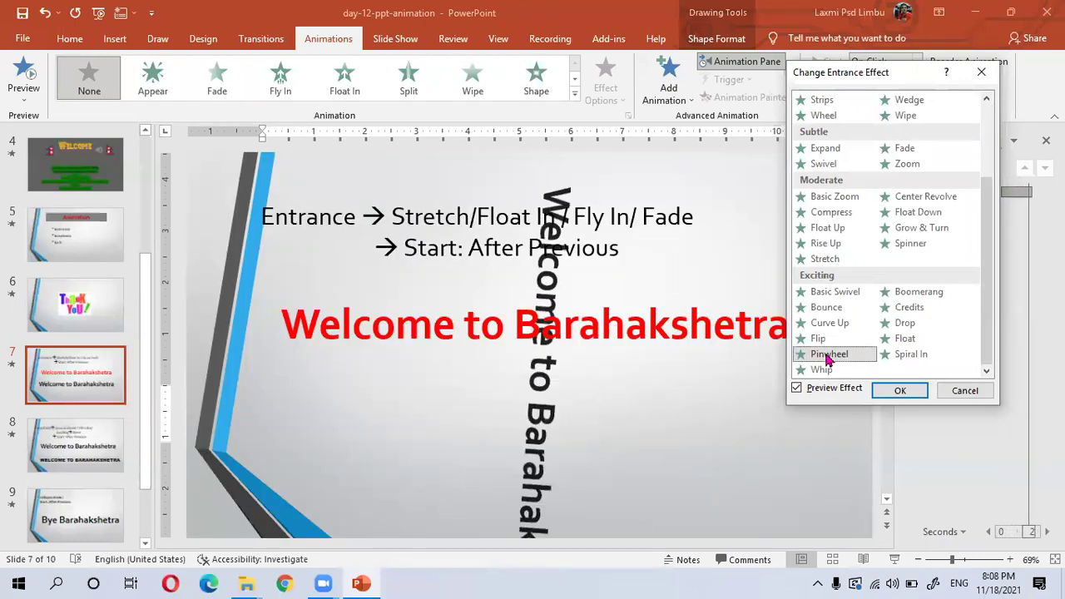
pyautogui.click(897, 358)
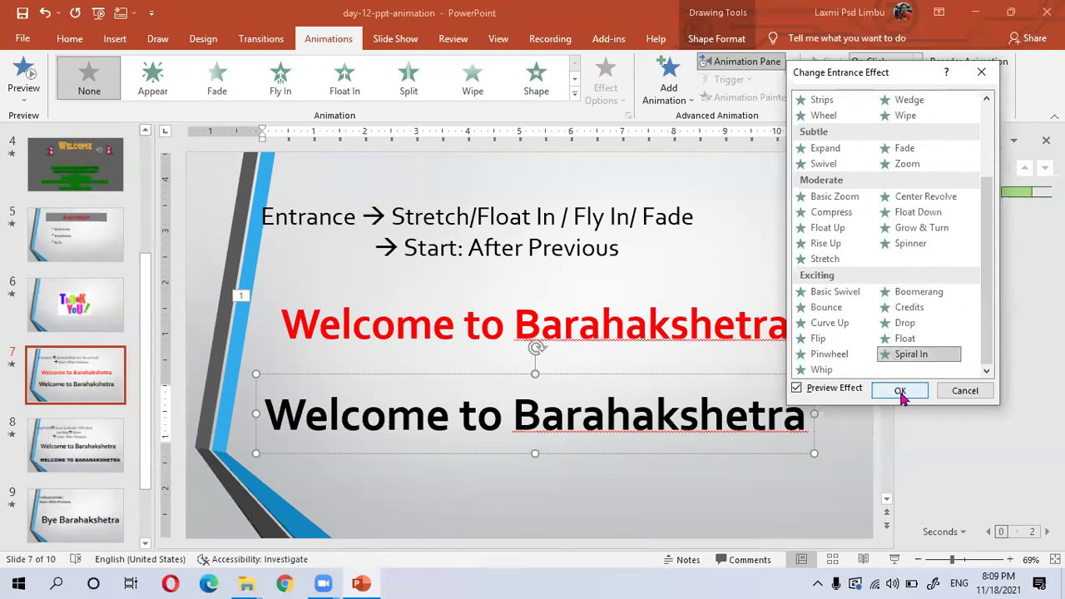
pyautogui.click(899, 391)
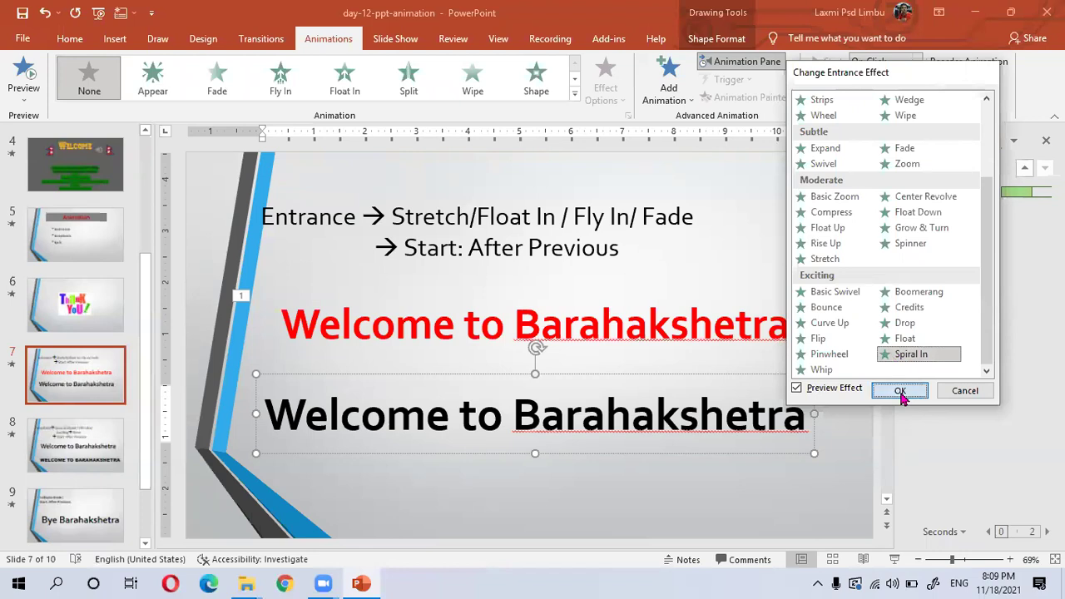
pyautogui.click(23, 79)
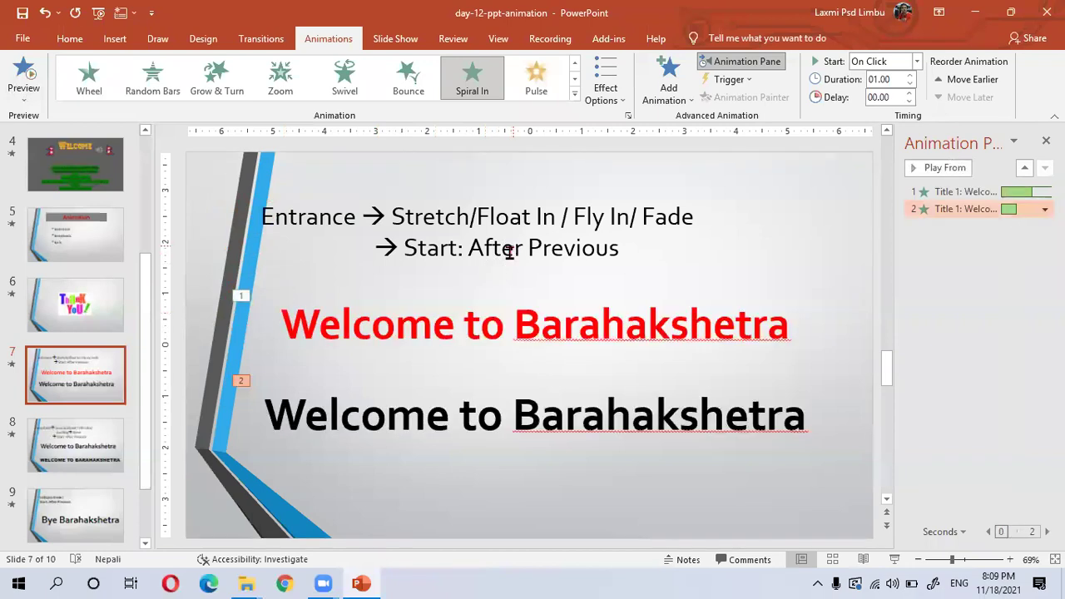
pyautogui.click(25, 98)
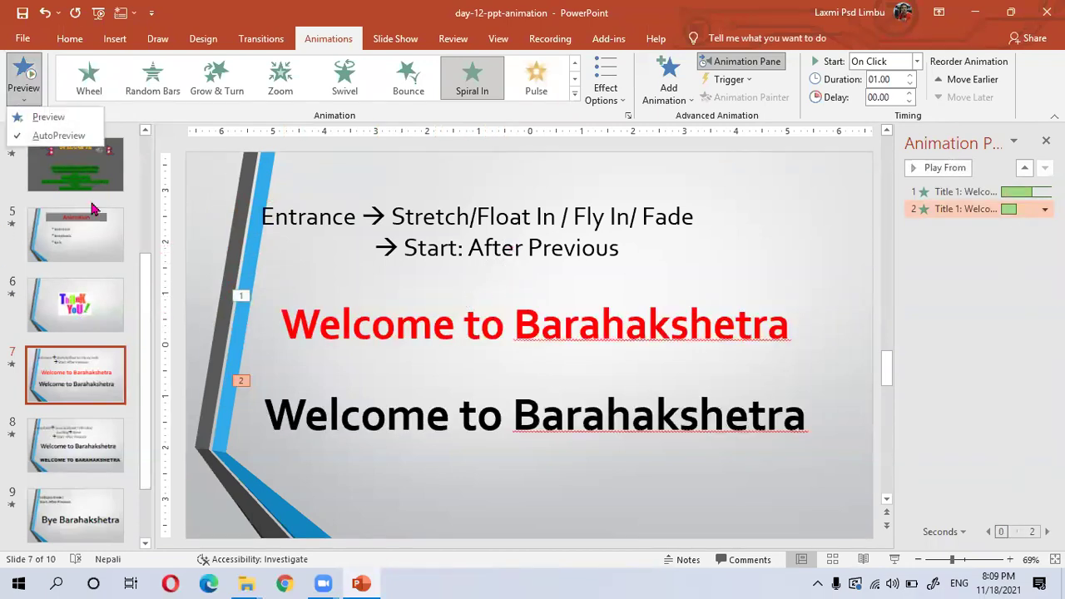
pyautogui.click(48, 116)
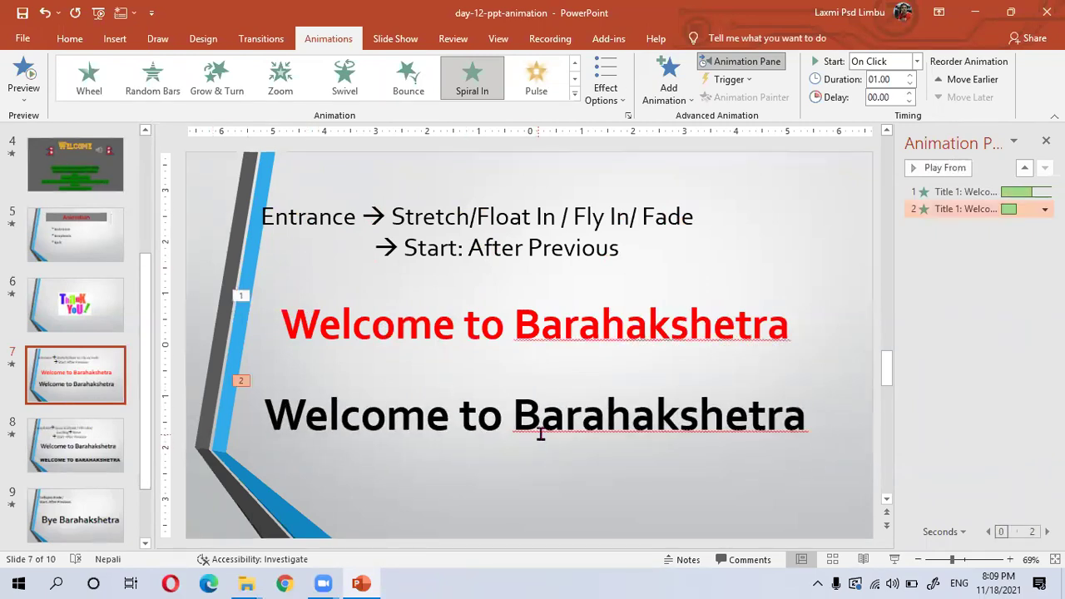
pyautogui.click(566, 422)
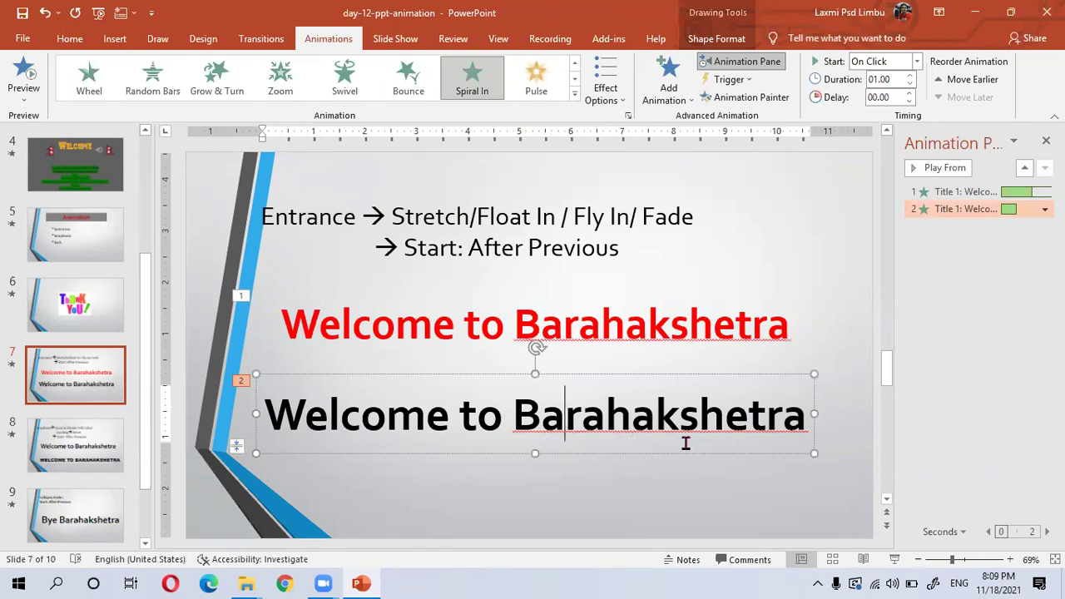
pyautogui.click(145, 257)
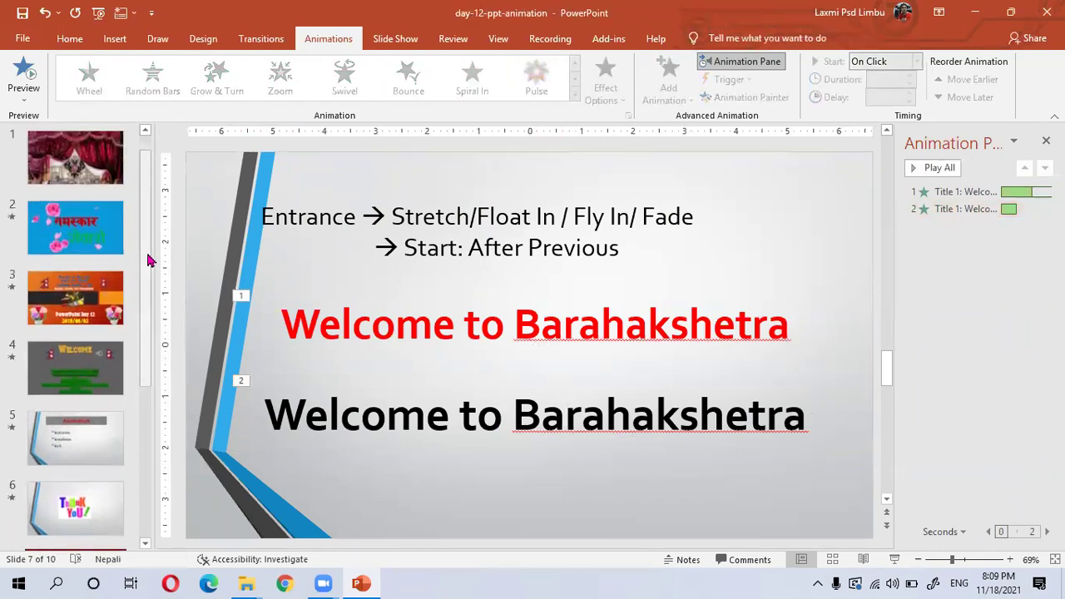
# - Replay slide 2's animations
pyautogui.click(71, 242)
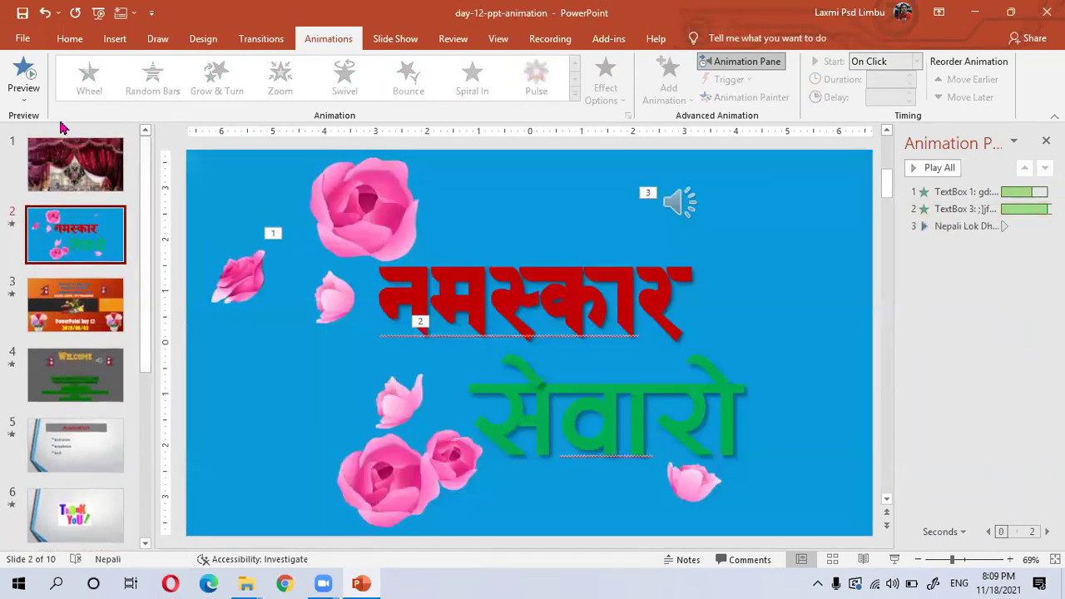
pyautogui.click(30, 83)
pyautogui.click(287, 243)
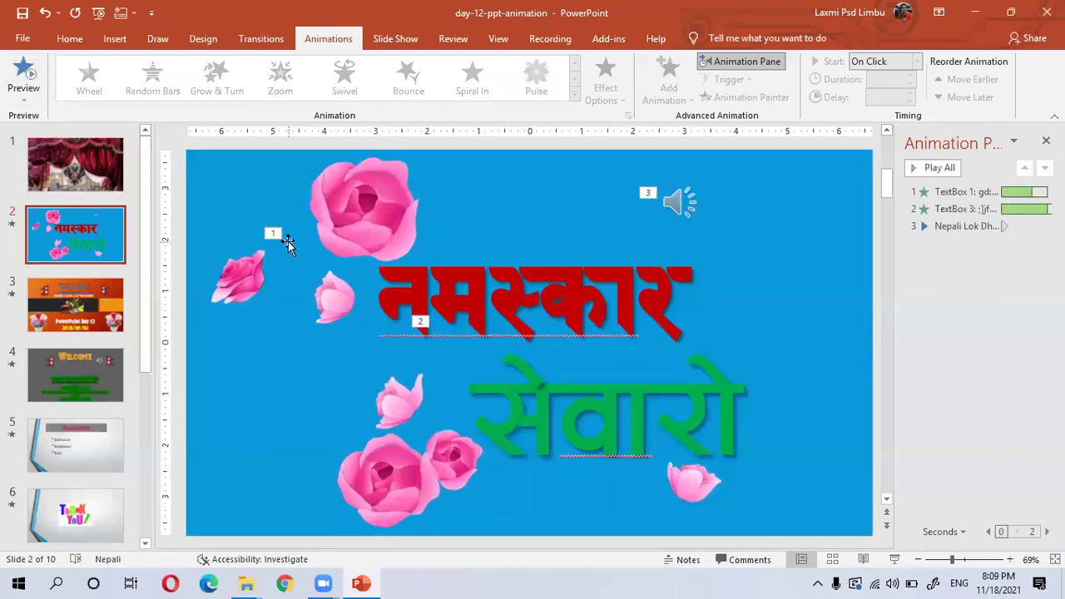
pyautogui.click(23, 75)
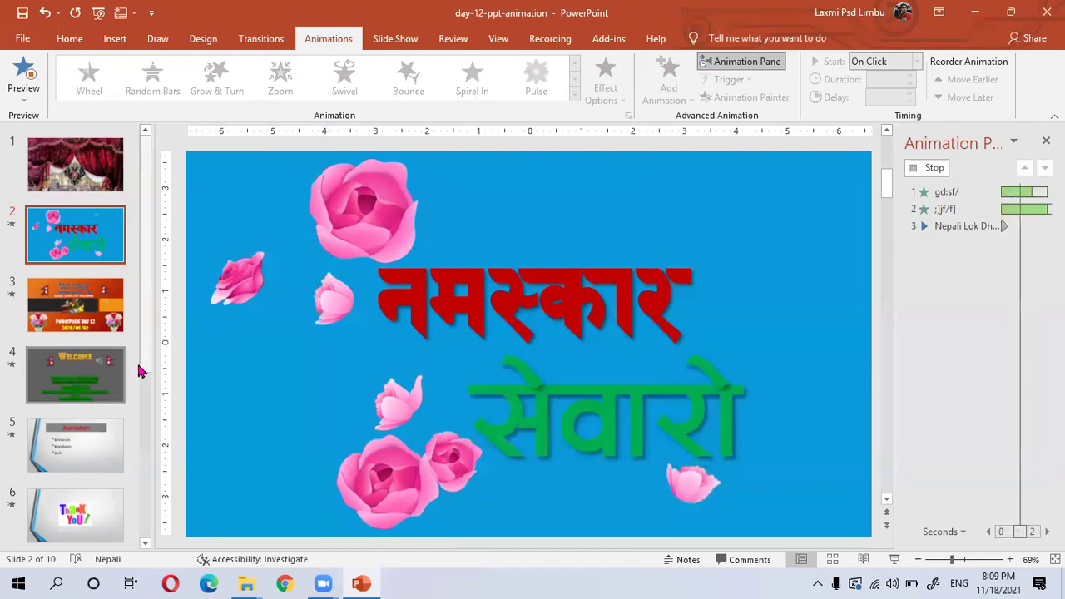
# - Return to slide 7, select the black title, and open its Spiral In animation menu
pyautogui.scroll(-1, 84, 416)
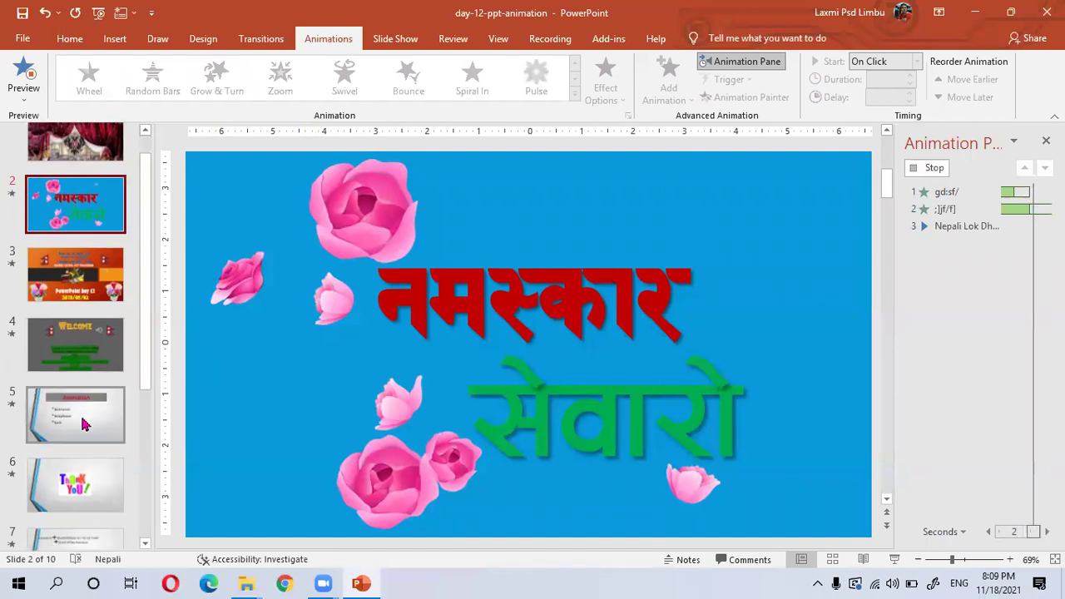
pyautogui.scroll(-1, 83, 333)
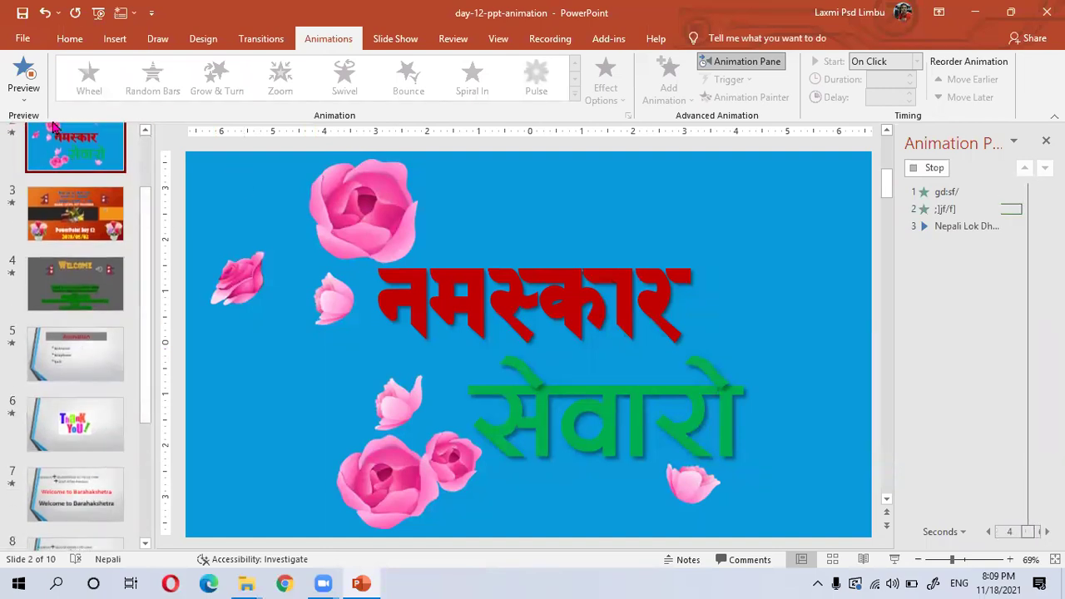
pyautogui.scroll(-1, 142, 325)
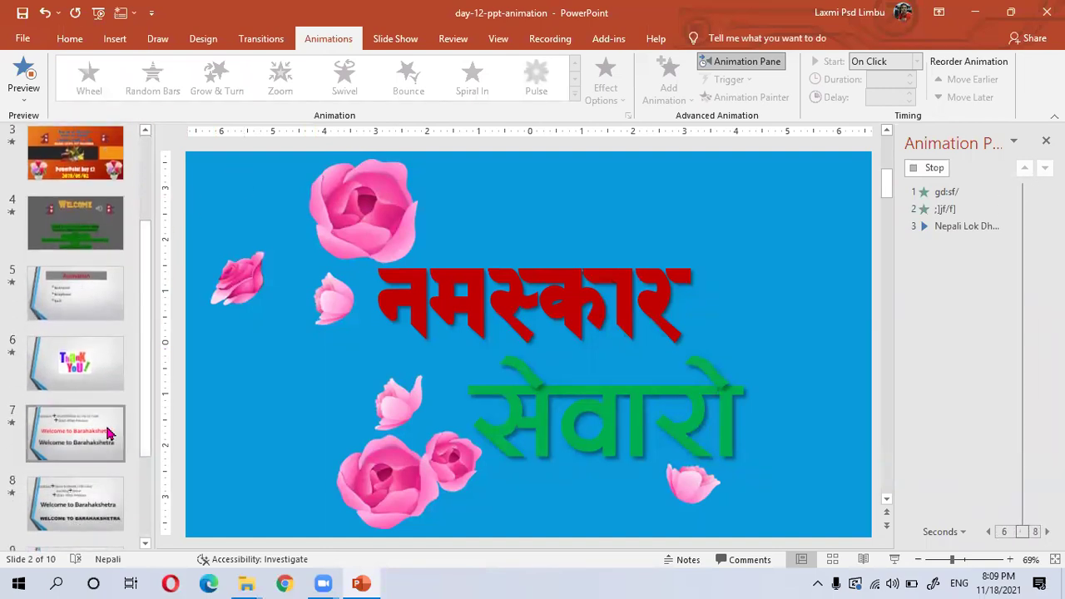
pyautogui.click(83, 413)
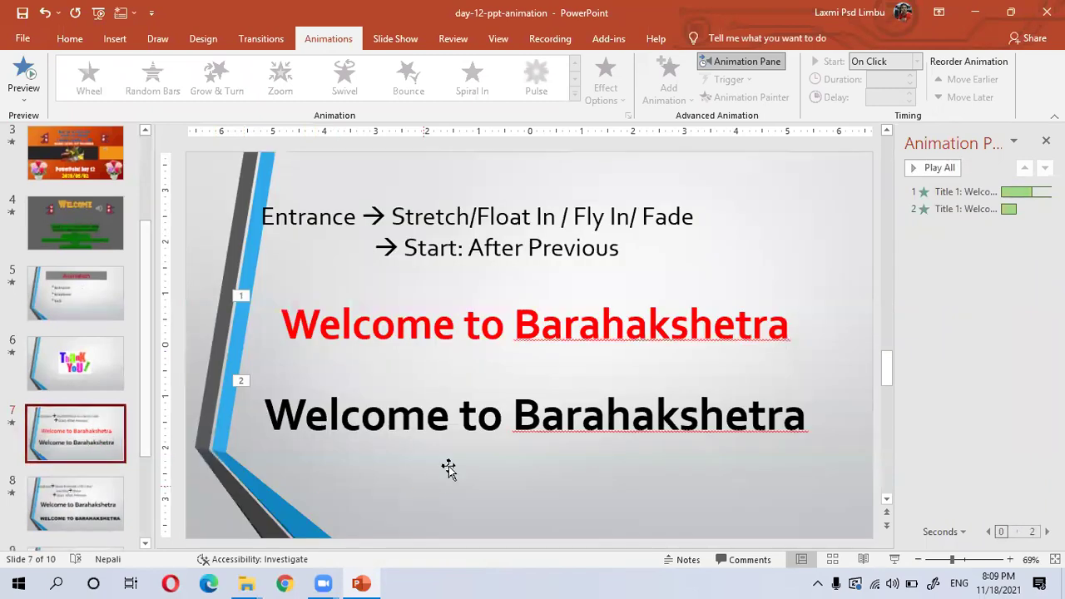
pyautogui.click(459, 418)
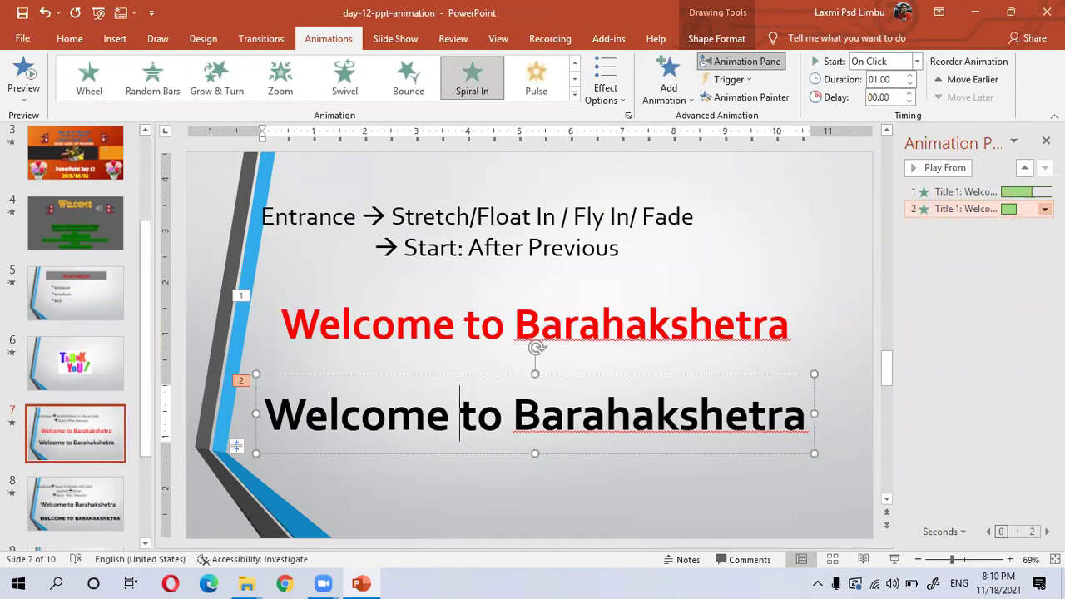
pyautogui.click(1044, 209)
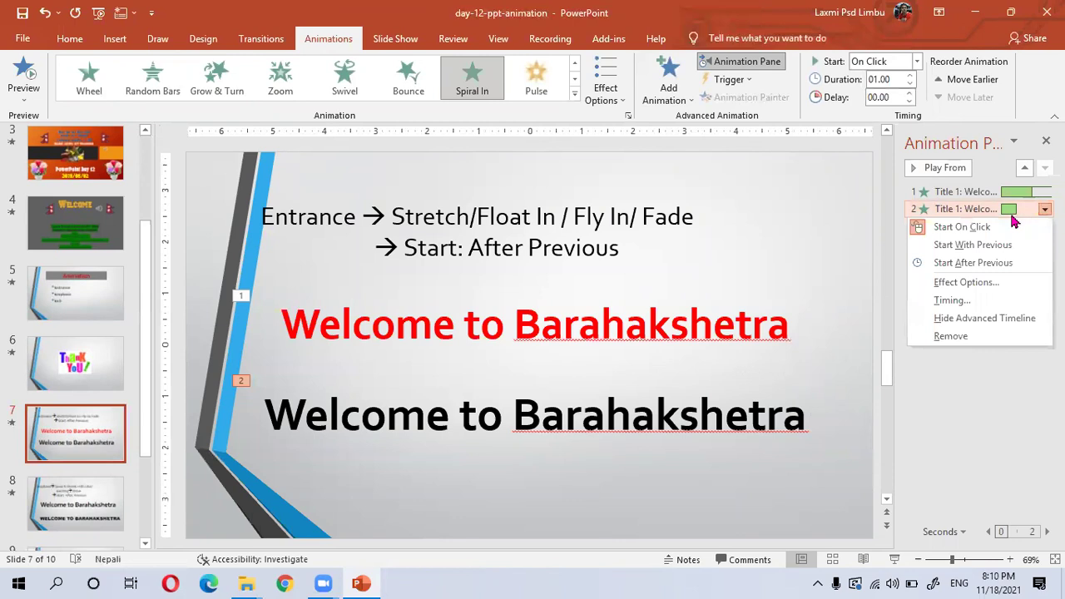
# - Set the black title's Spiral In entrance to animate text by letter
pyautogui.click(973, 284)
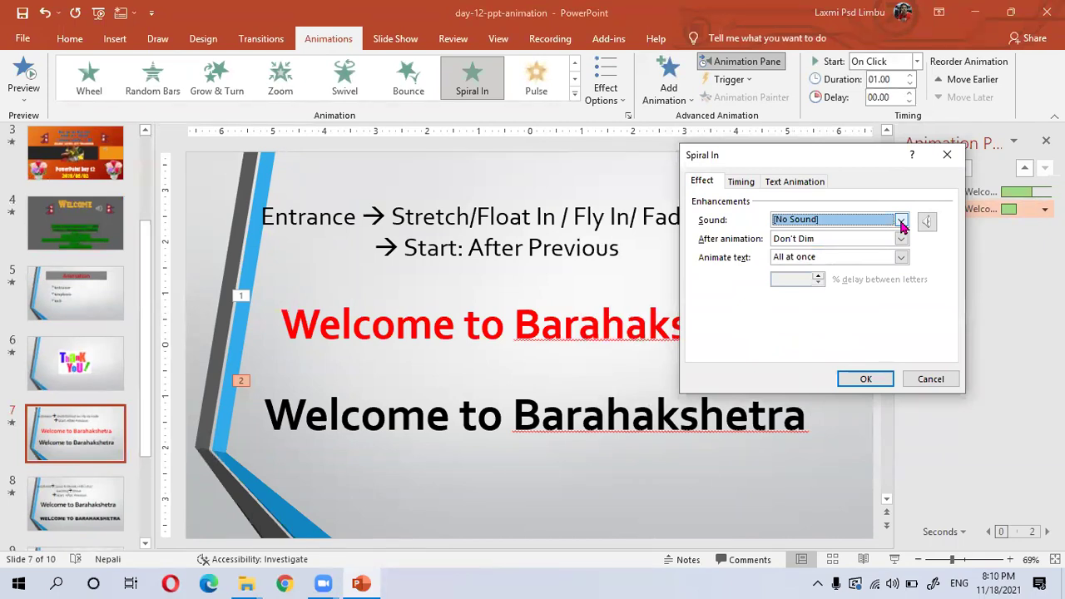
pyautogui.click(901, 258)
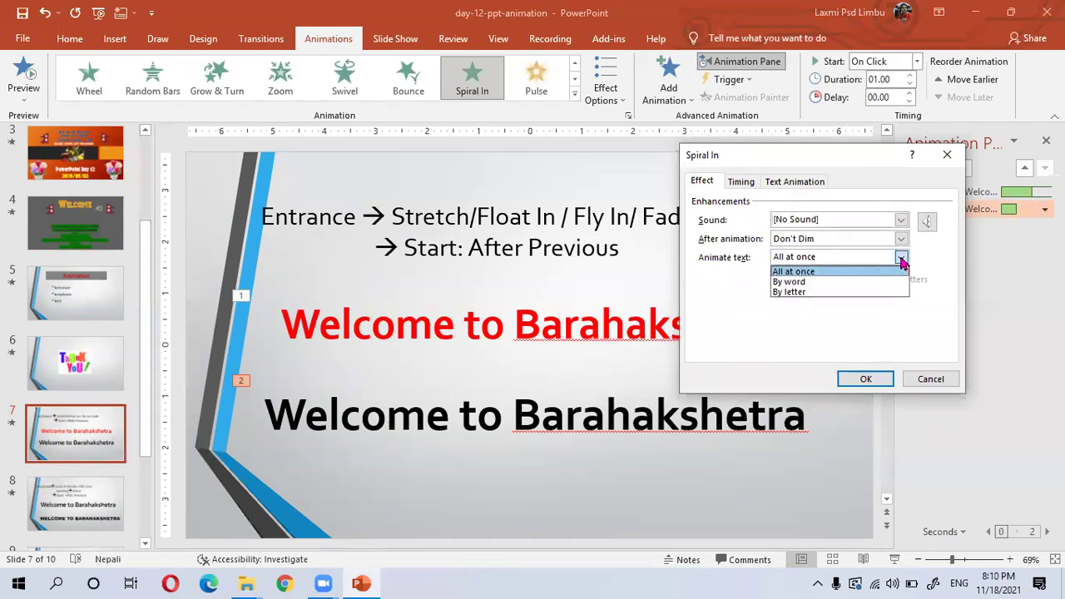
pyautogui.click(783, 292)
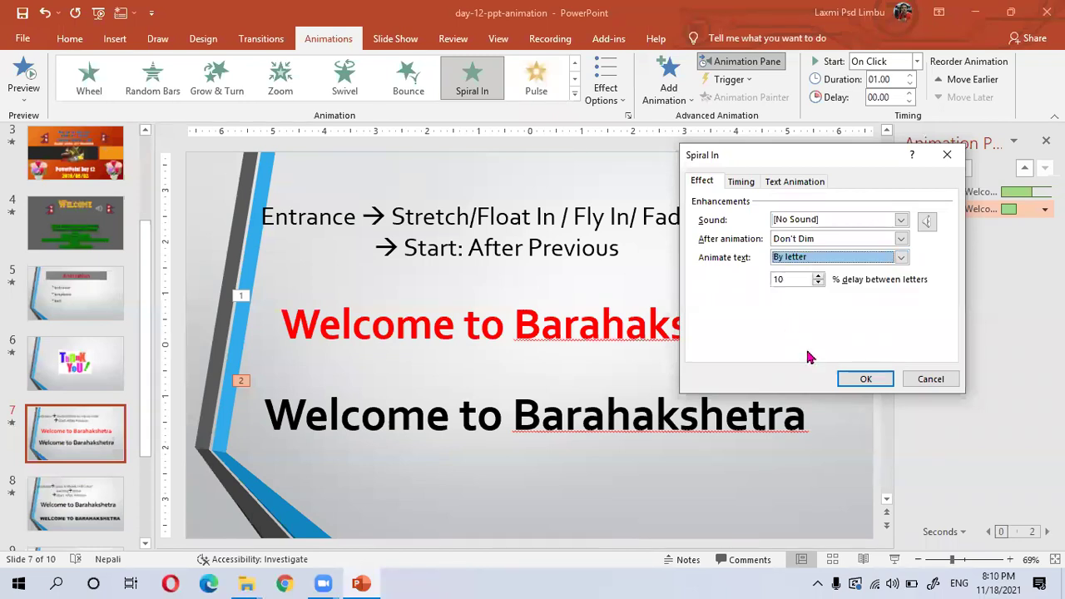
pyautogui.click(862, 383)
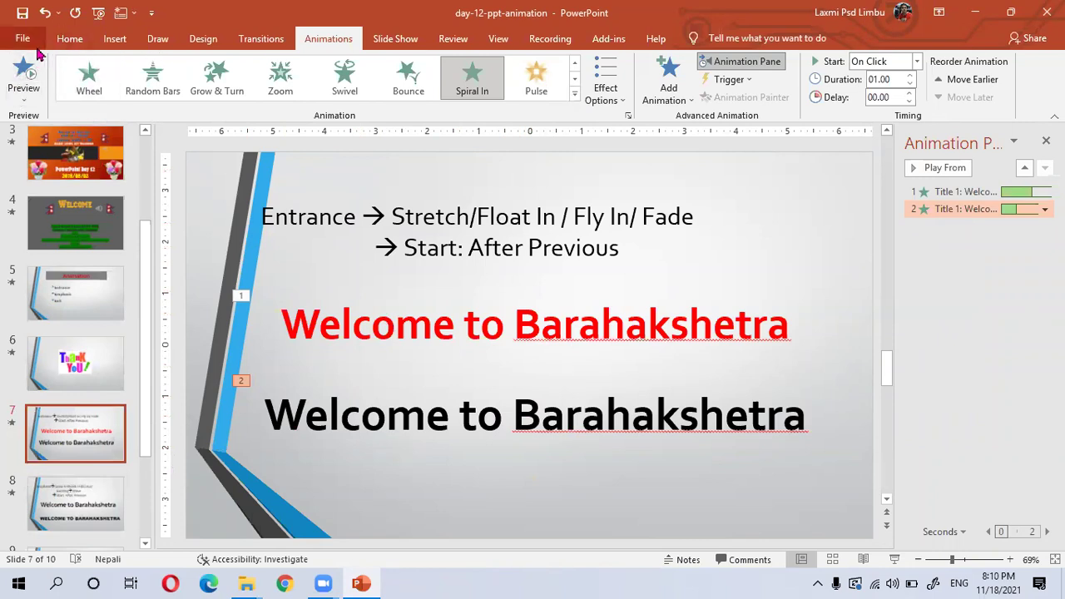
# - Add a new slide 8 after slide 7
pyautogui.click(66, 39)
pyautogui.click(94, 79)
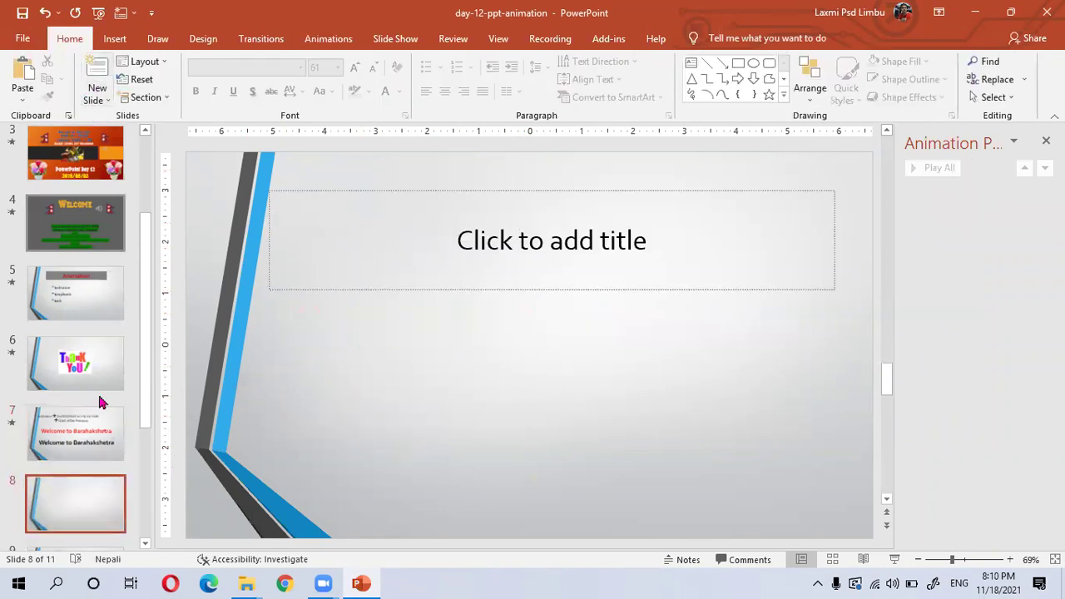
pyautogui.click(94, 462)
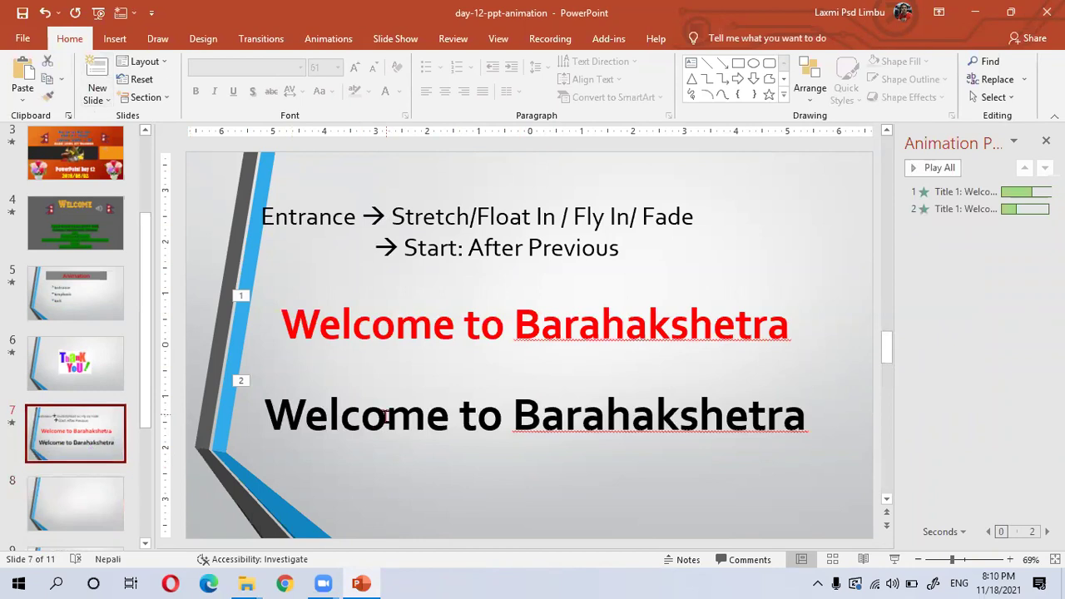
pyautogui.click(310, 334)
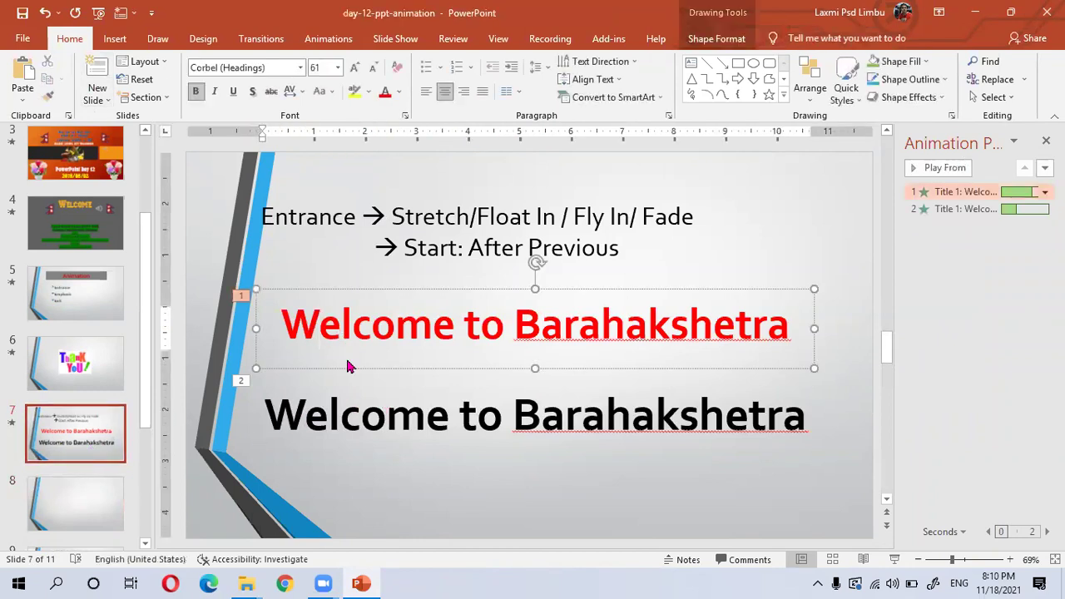
pyautogui.click(100, 510)
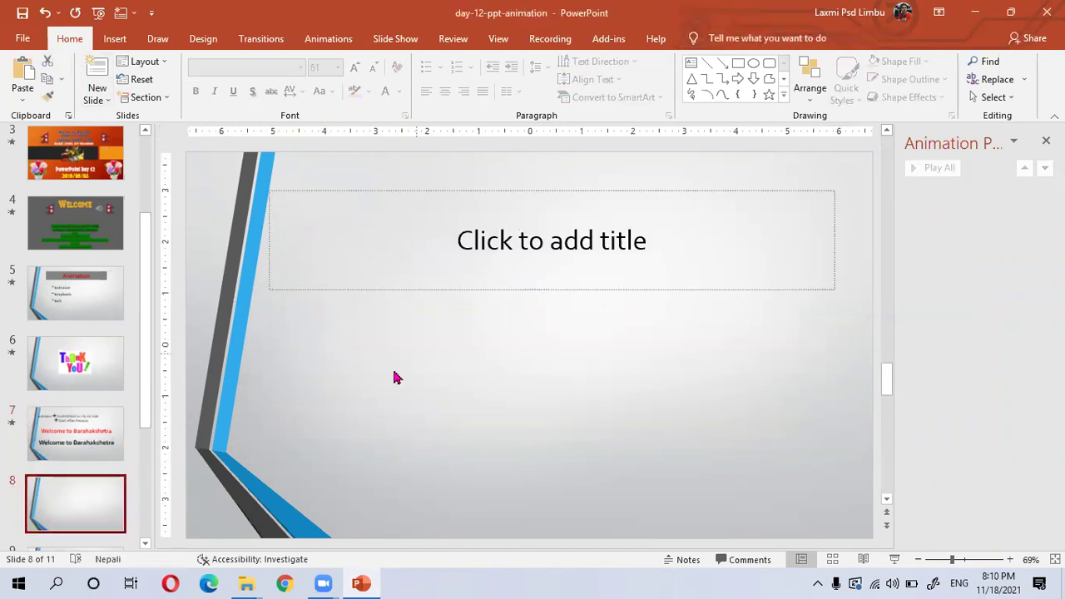
pyautogui.click(468, 240)
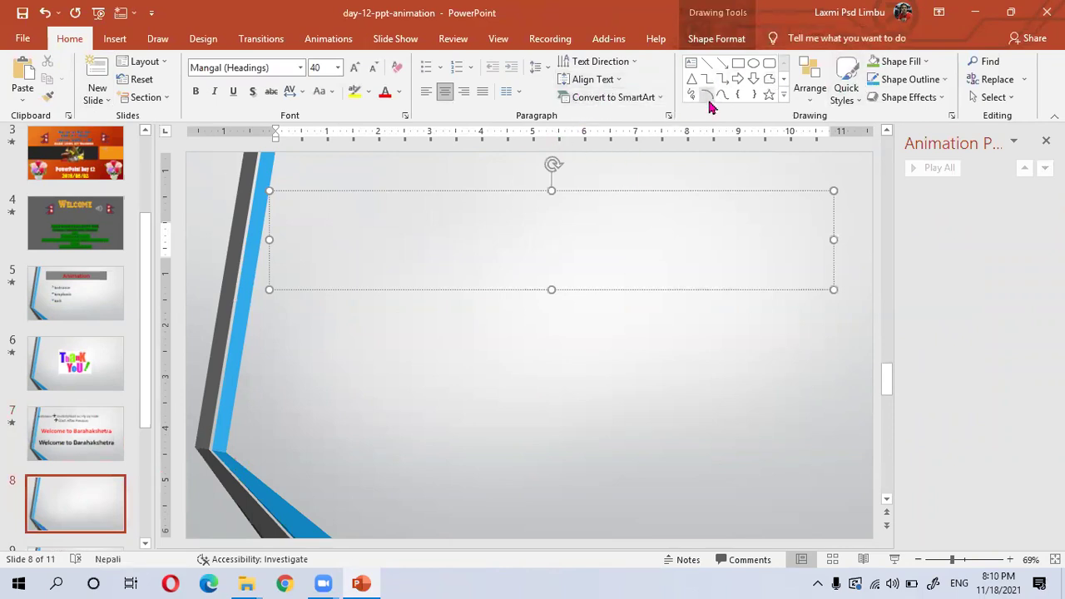
# - Insert a WordArt on slide 8 reading 'WE ARE NEPALI'
pyautogui.click(115, 38)
pyautogui.click(749, 77)
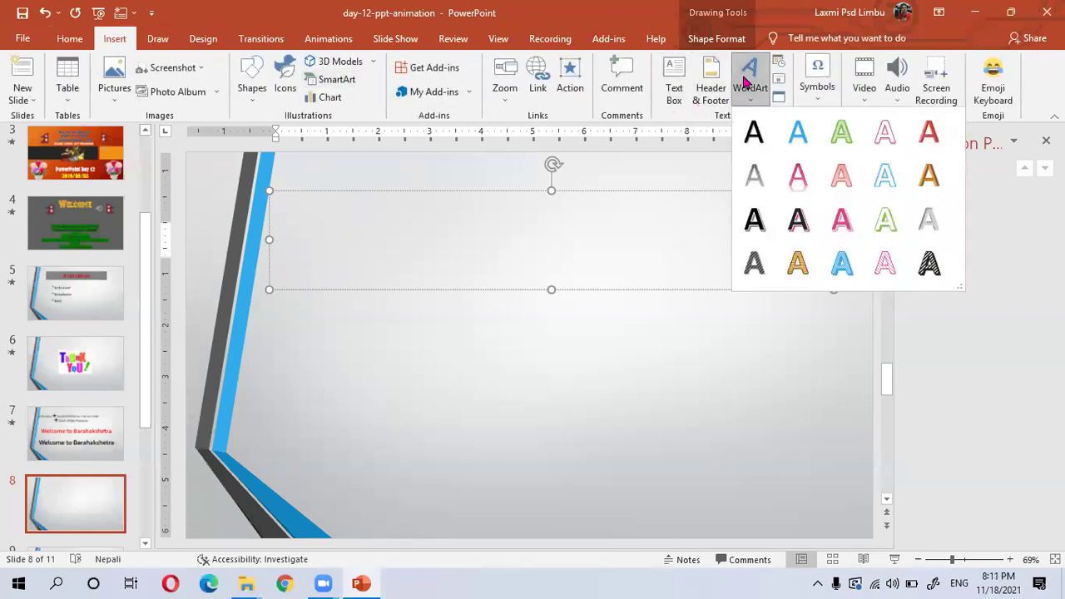
pyautogui.click(797, 220)
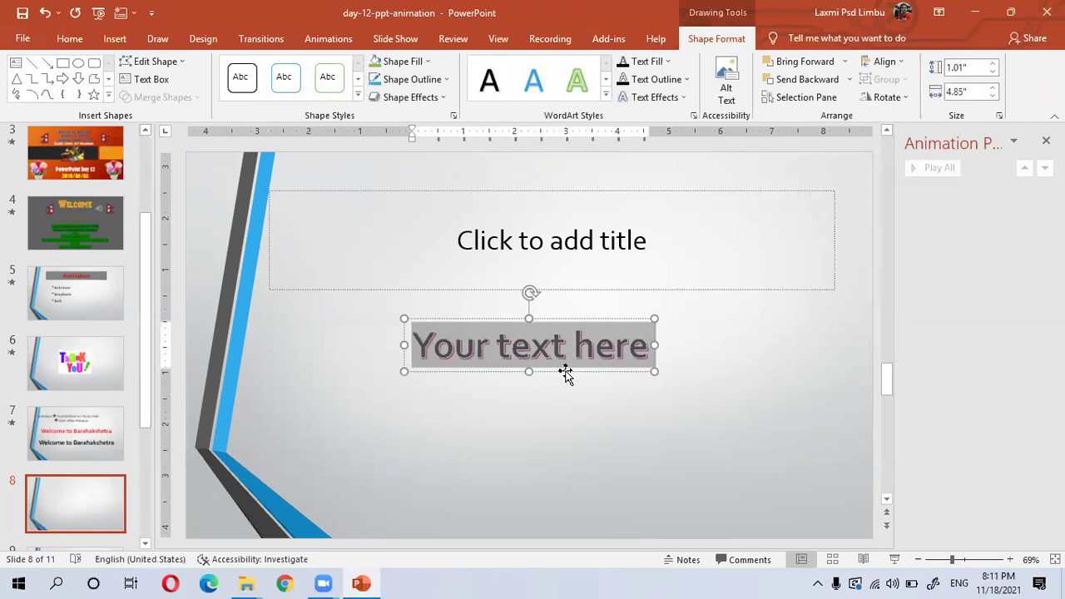
pyautogui.write('WE ar')
pyautogui.press('BackSpace')
pyautogui.press('BackSpace')
pyautogui.write('Are')
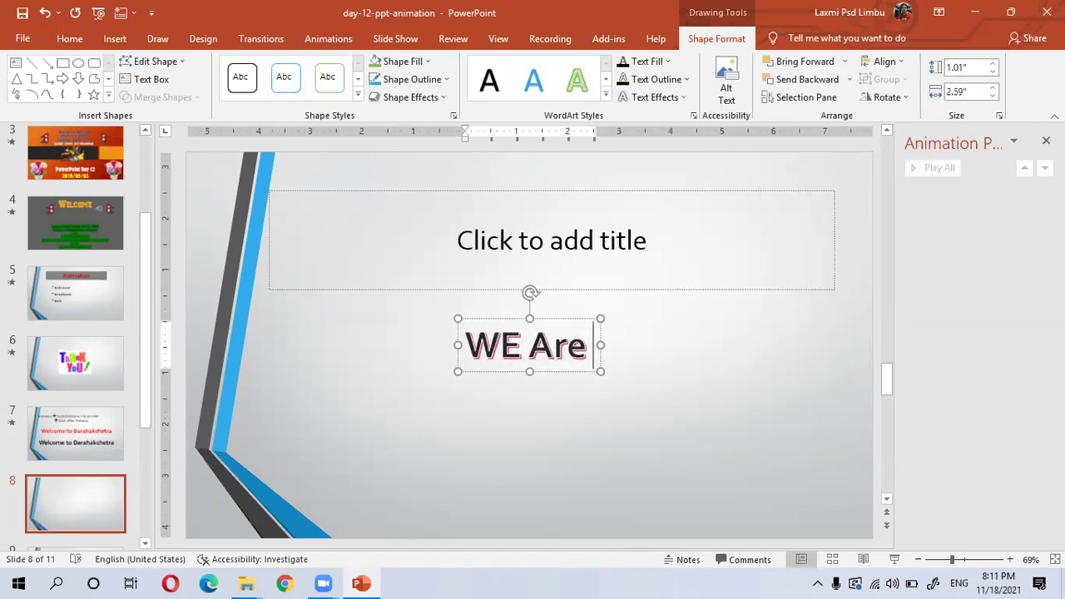
pyautogui.press('BackSpace')
pyautogui.press('BackSpace')
pyautogui.write('RE ')
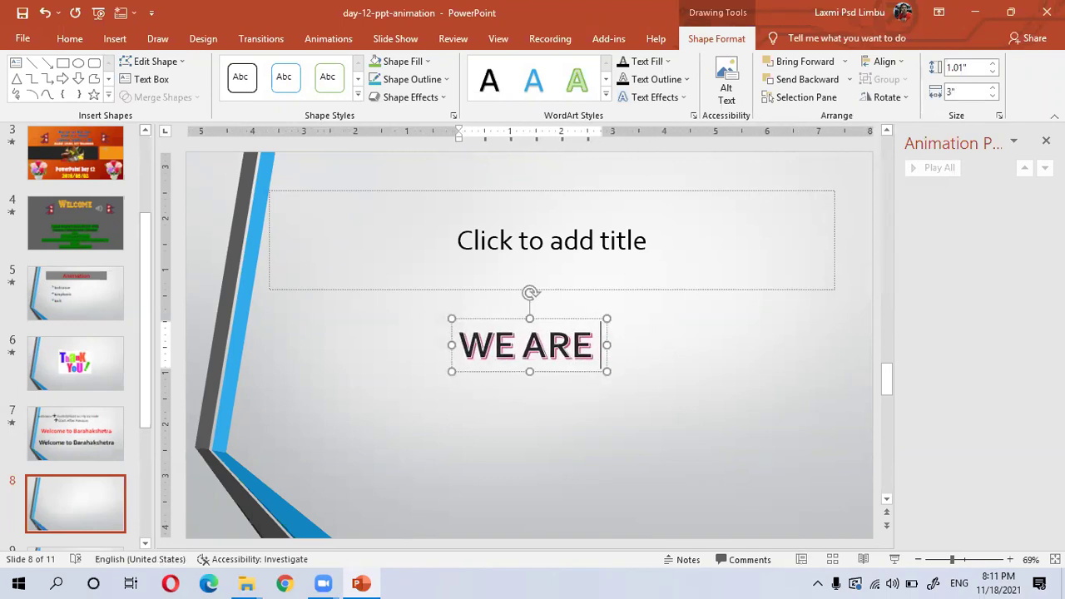
pyautogui.write('NEPALI')
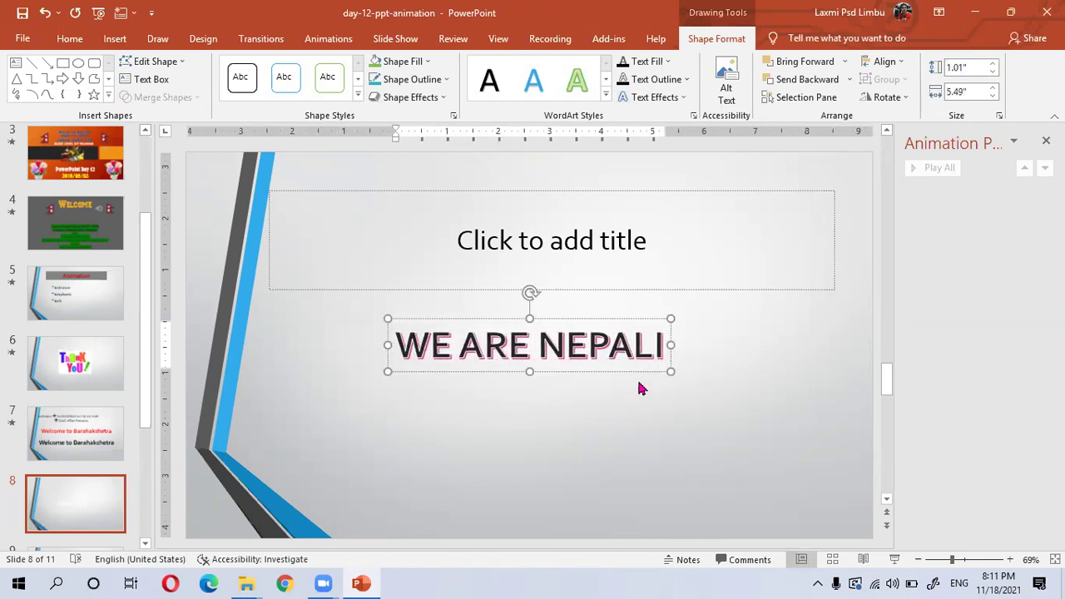
# - Delete the empty title placeholder, leaving the WE ARE NEPALI WordArt selected
pyautogui.click(636, 391)
pyautogui.click(567, 346)
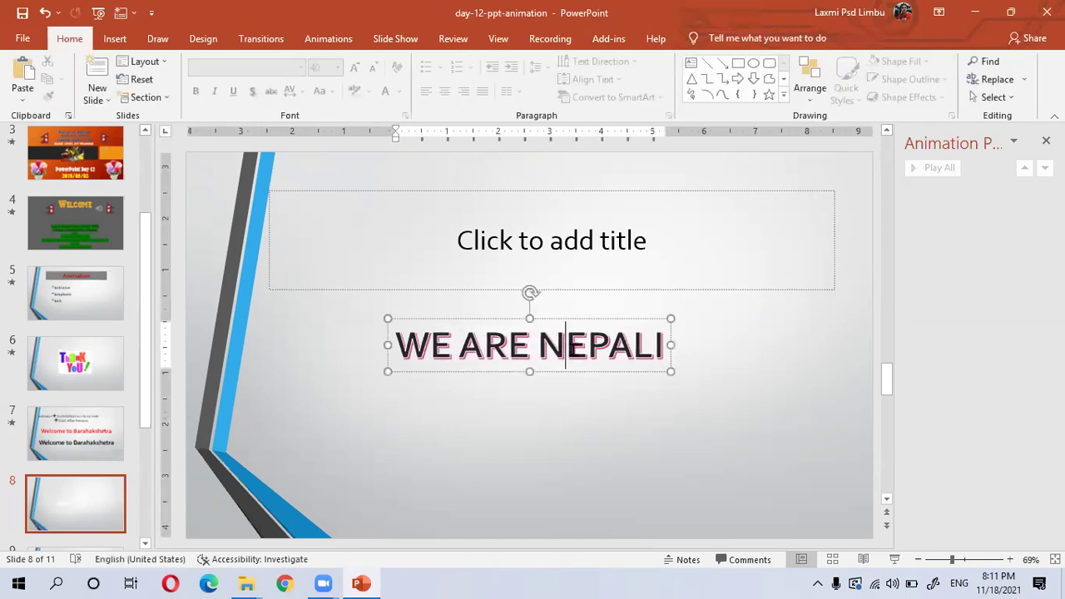
pyautogui.click(585, 321)
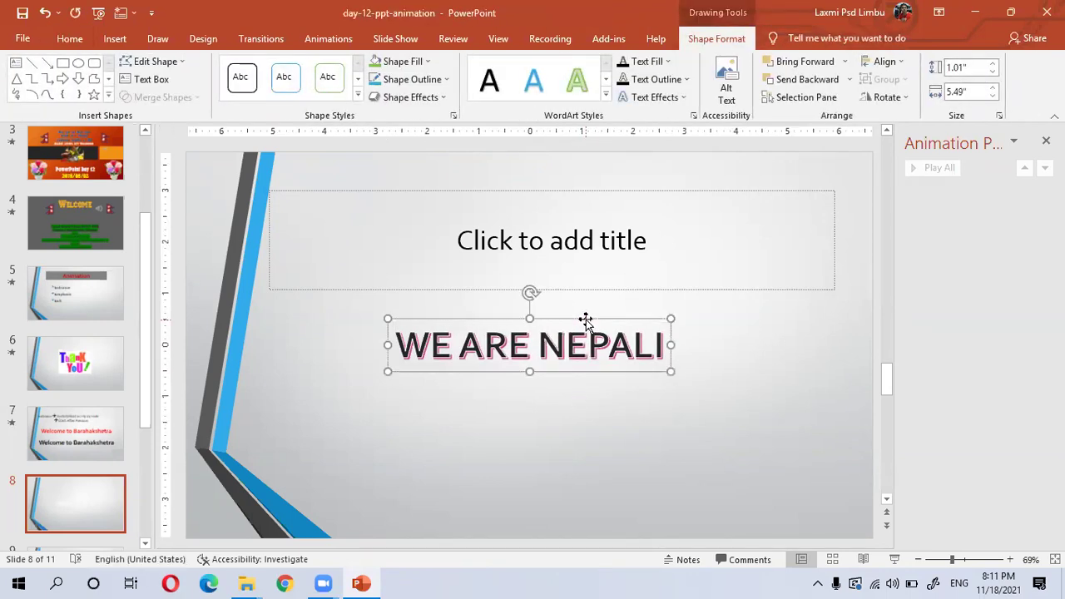
pyautogui.click(611, 283)
pyautogui.click(613, 291)
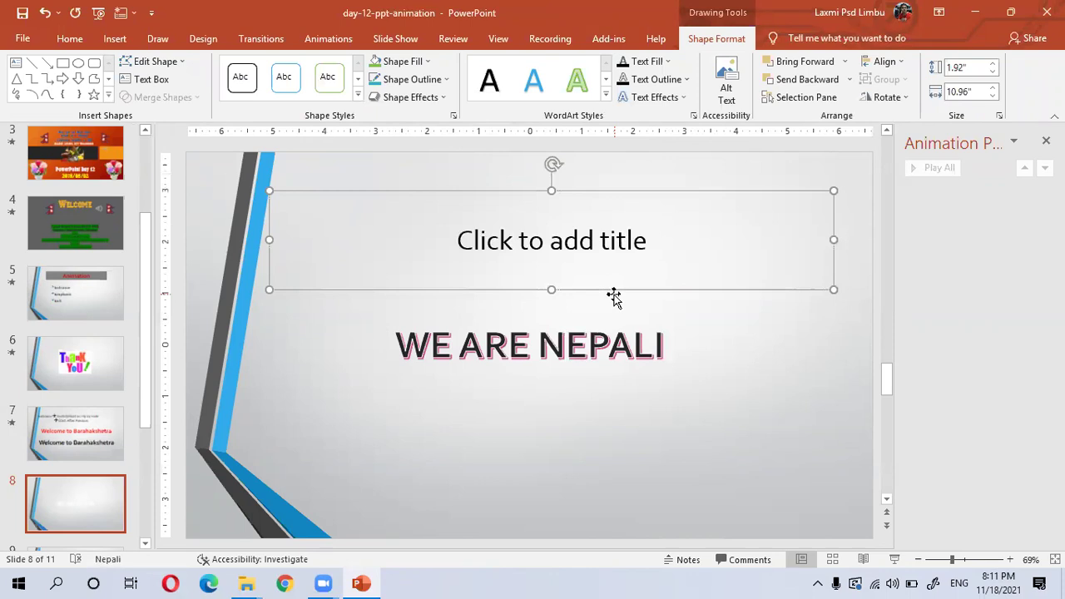
pyautogui.press('Delete')
pyautogui.click(587, 345)
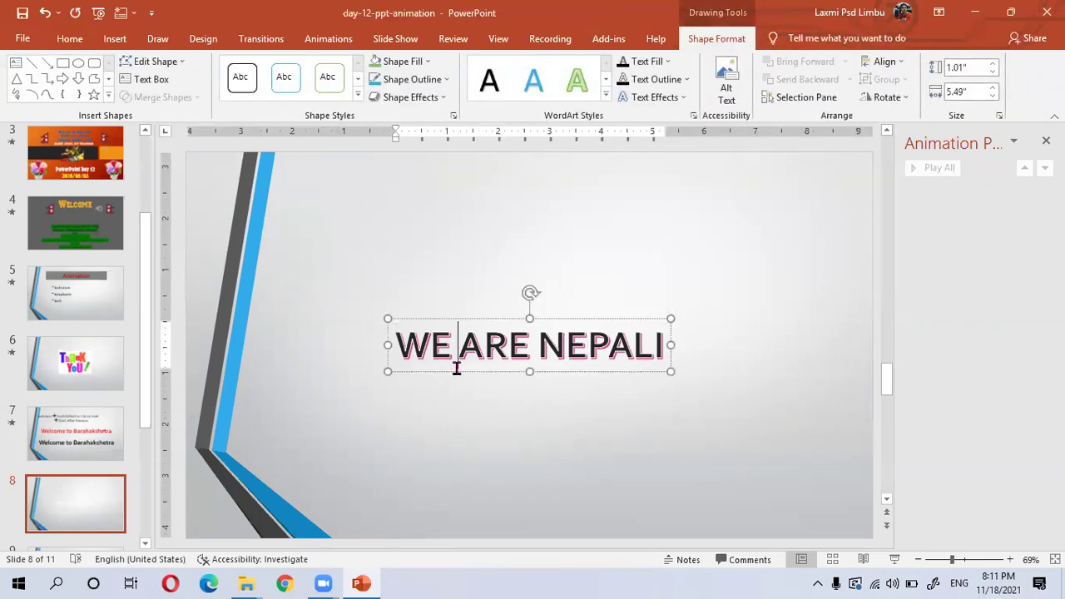
# - Try Swivel, Zoom and Grow & Turn on the WordArt, then apply a Pulse emphasis
pyautogui.click(328, 39)
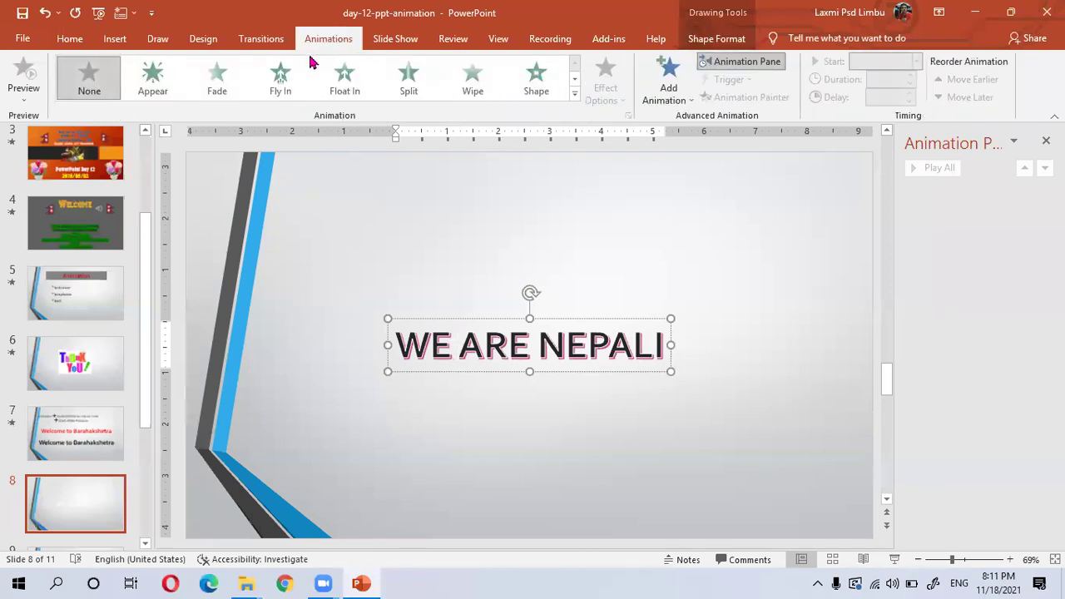
pyautogui.click(574, 98)
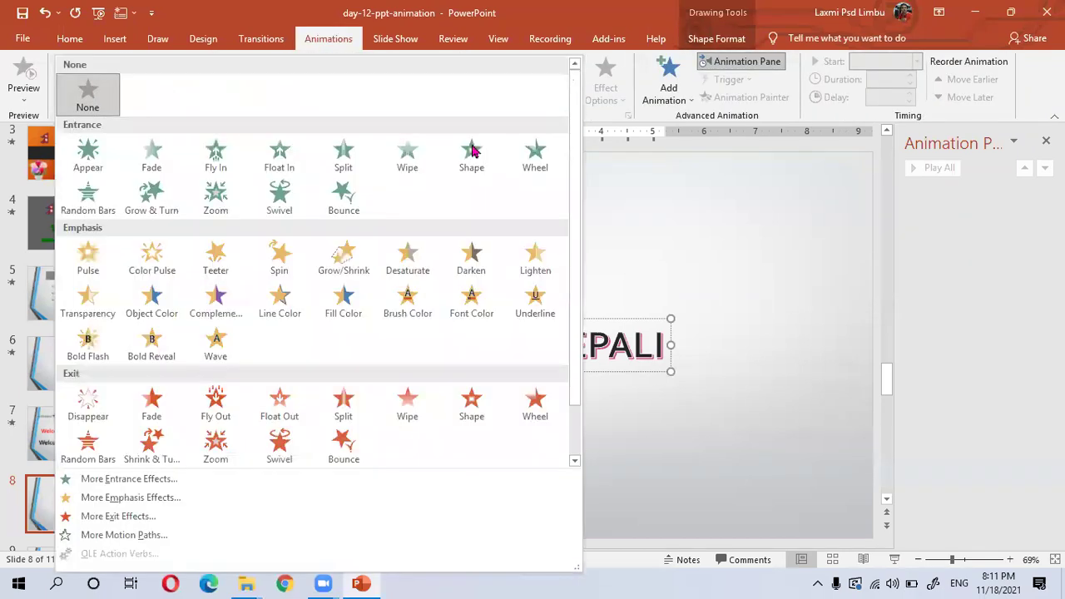
pyautogui.click(281, 198)
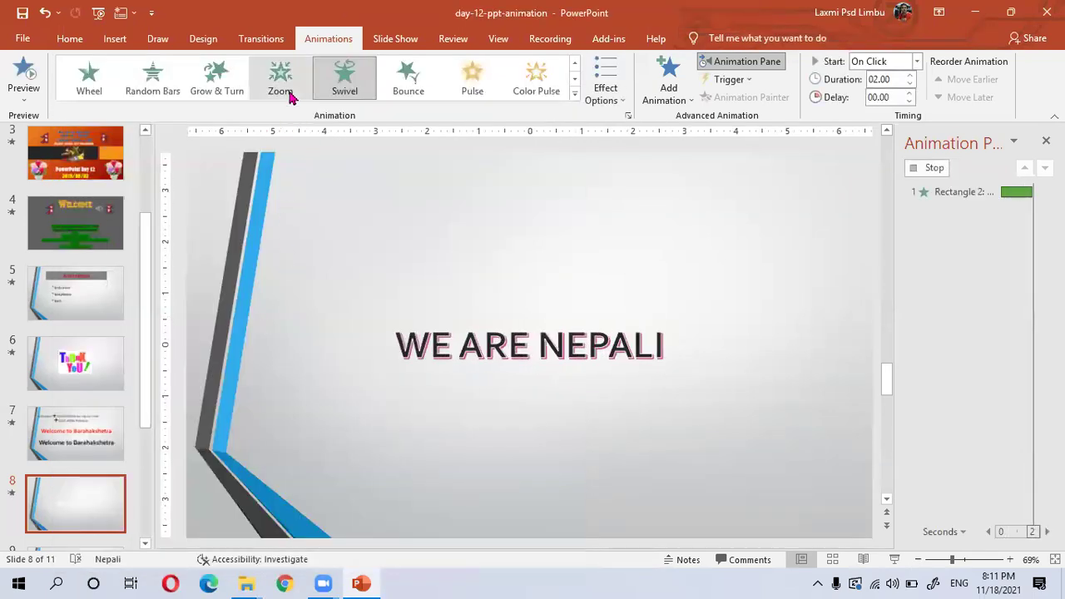
pyautogui.click(287, 91)
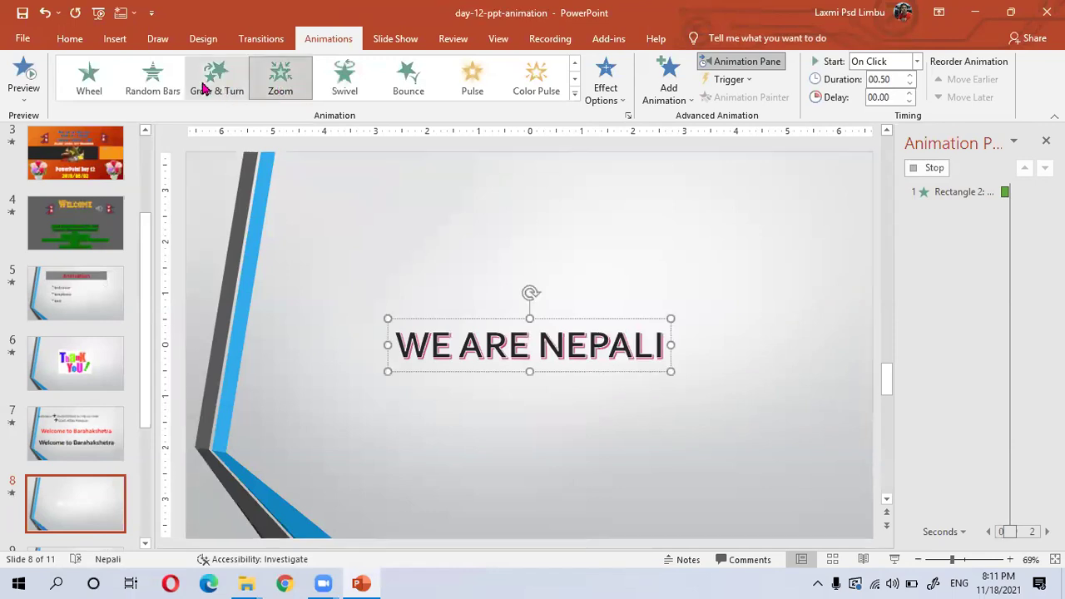
pyautogui.click(215, 85)
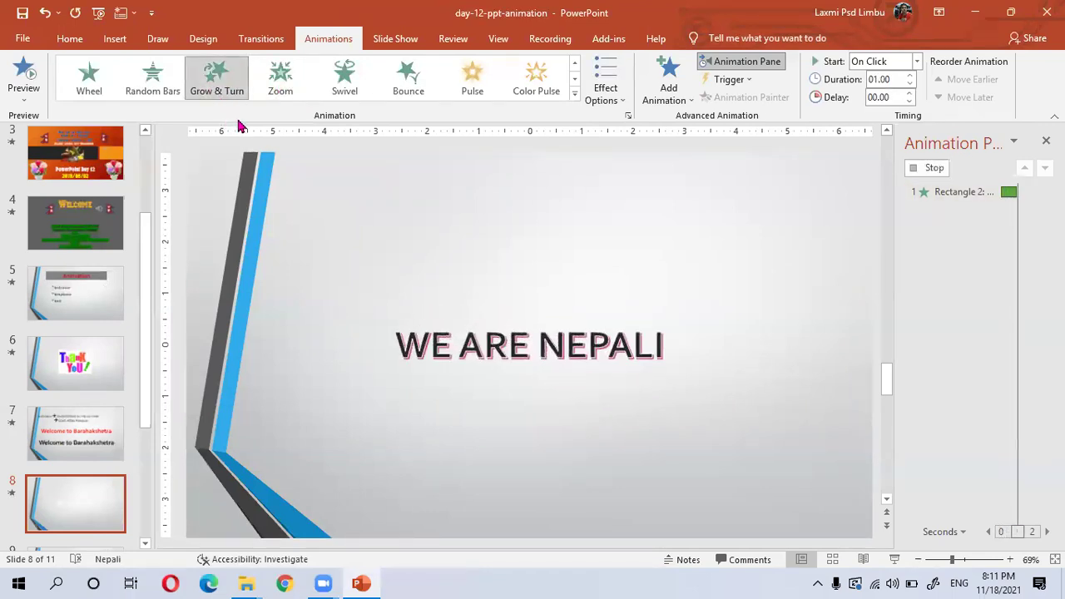
pyautogui.click(471, 83)
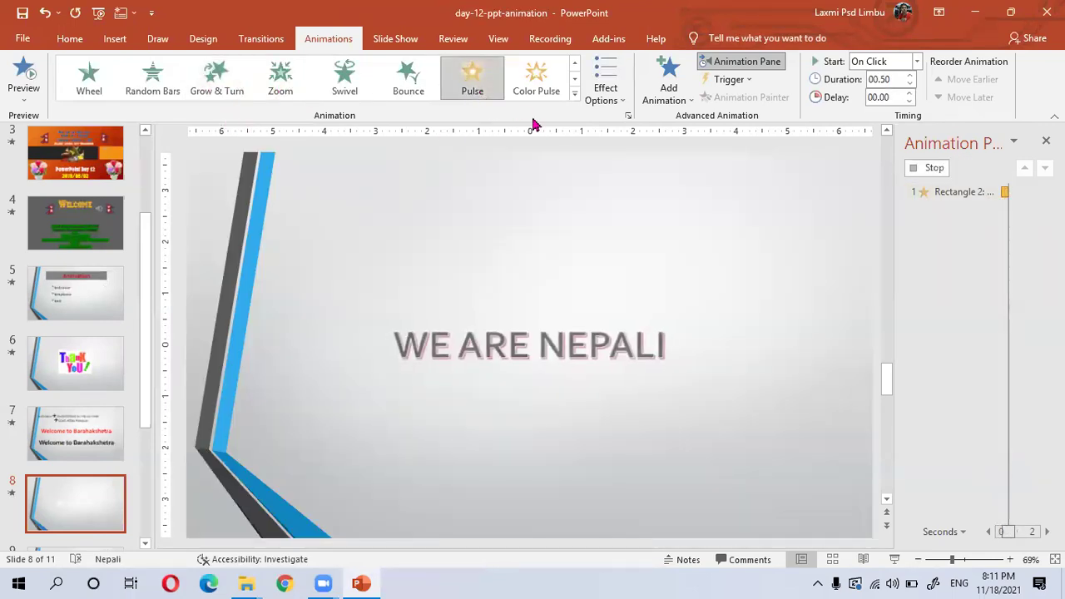
pyautogui.click(574, 93)
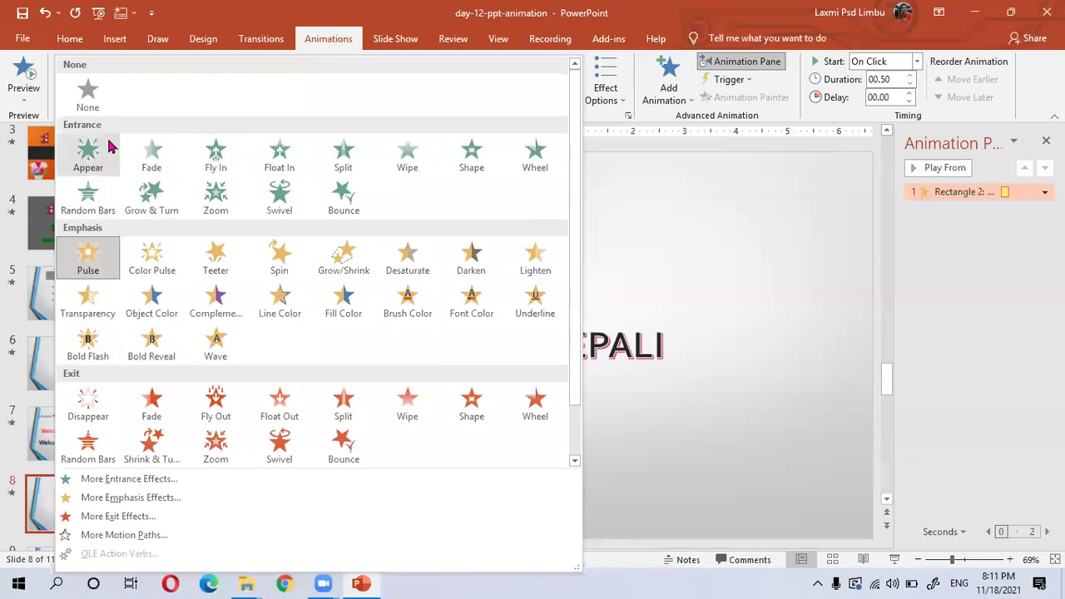
# - Preview Whip, Pinwheel, Flip, Curve Up and Bounce, then apply Whip as the WordArt's entrance
pyautogui.click(170, 484)
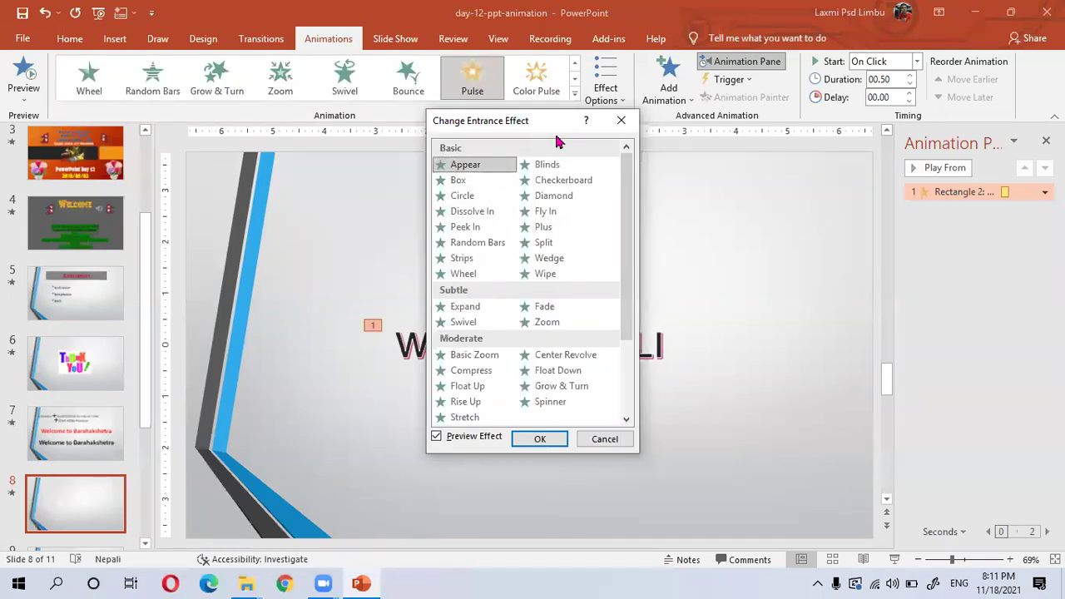
pyautogui.moveTo(557, 123); pyautogui.dragTo(723, 122)
pyautogui.moveTo(792, 249); pyautogui.dragTo(791, 353)
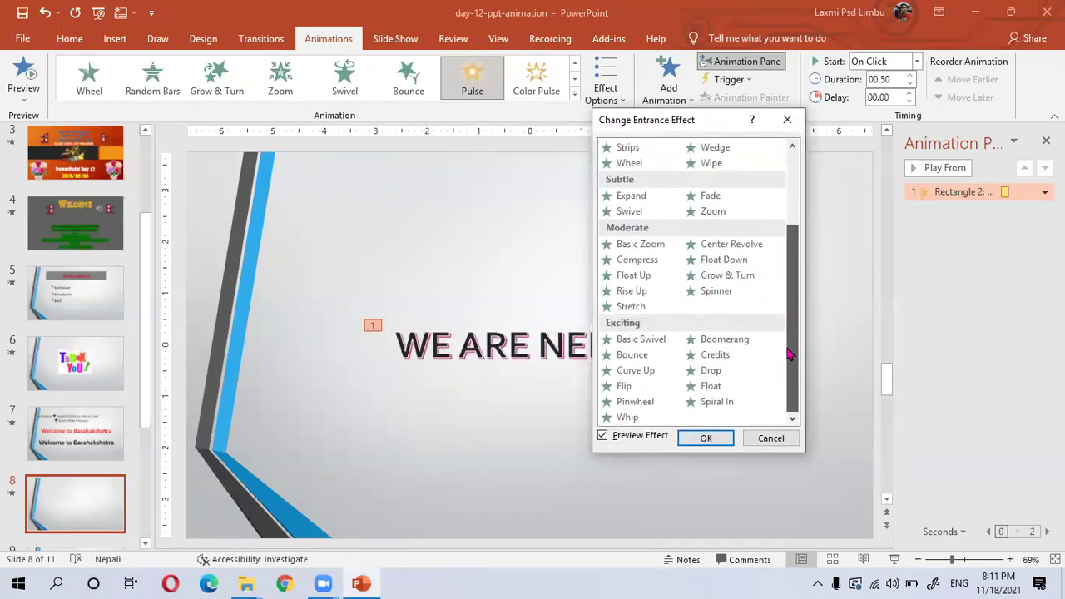
pyautogui.moveTo(721, 129); pyautogui.dragTo(859, 121)
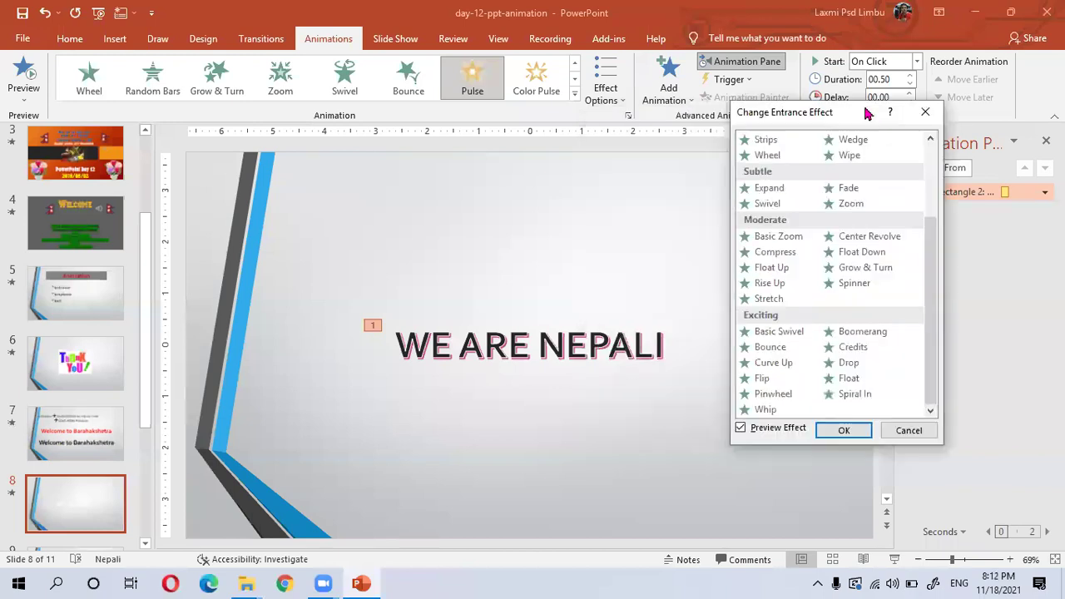
pyautogui.click(765, 410)
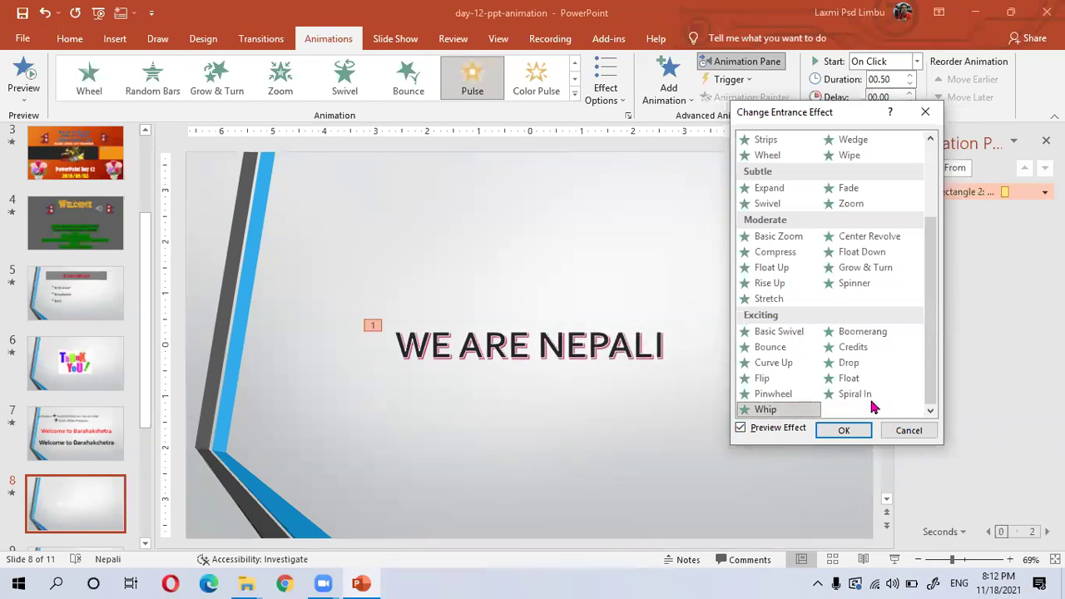
pyautogui.click(788, 396)
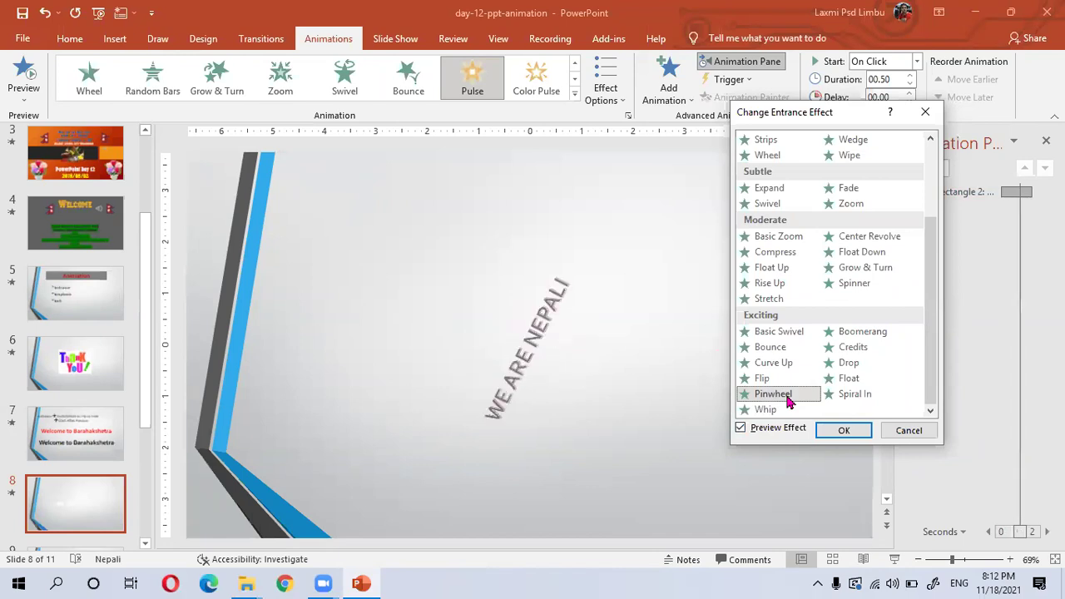
pyautogui.click(762, 381)
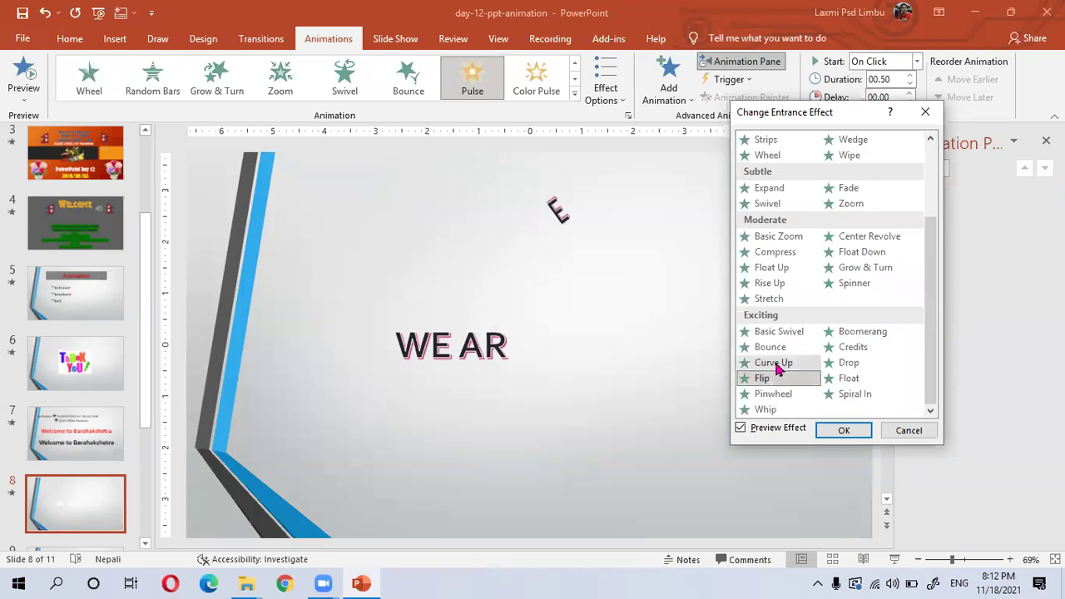
pyautogui.click(774, 364)
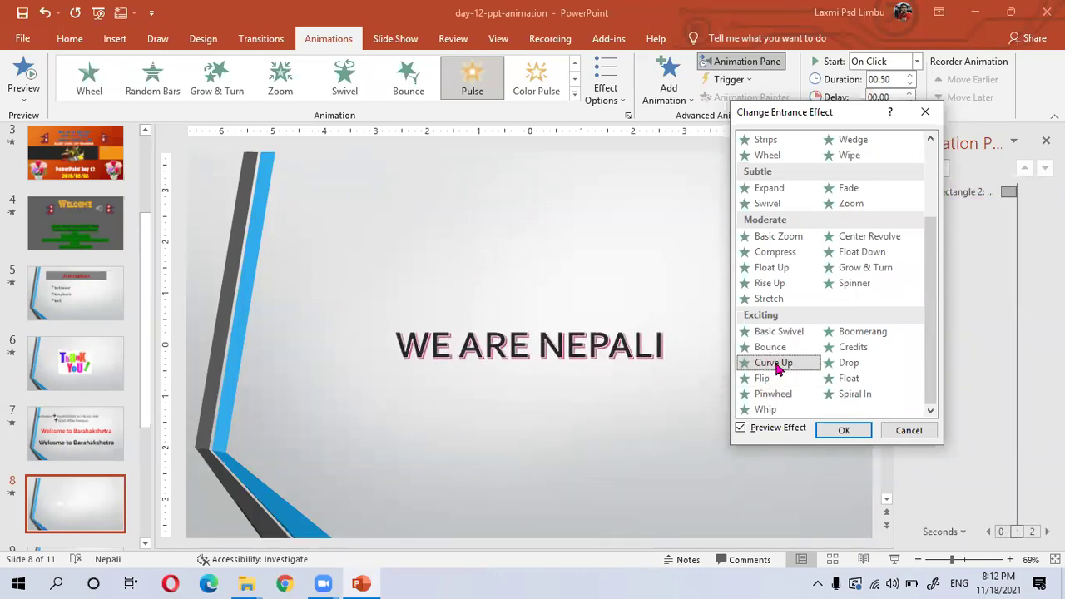
pyautogui.click(776, 350)
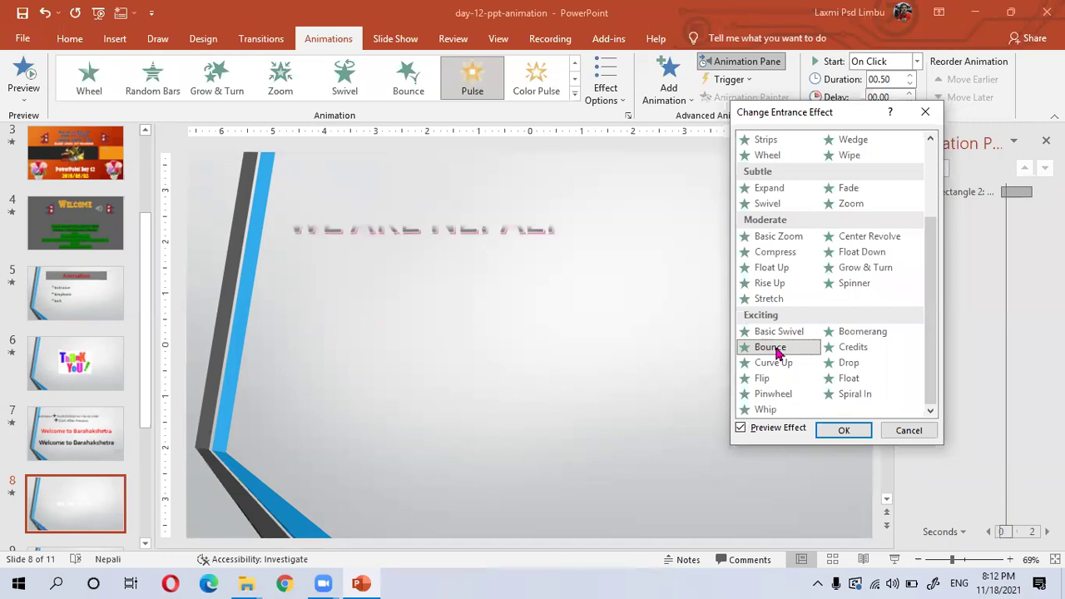
pyautogui.click(758, 409)
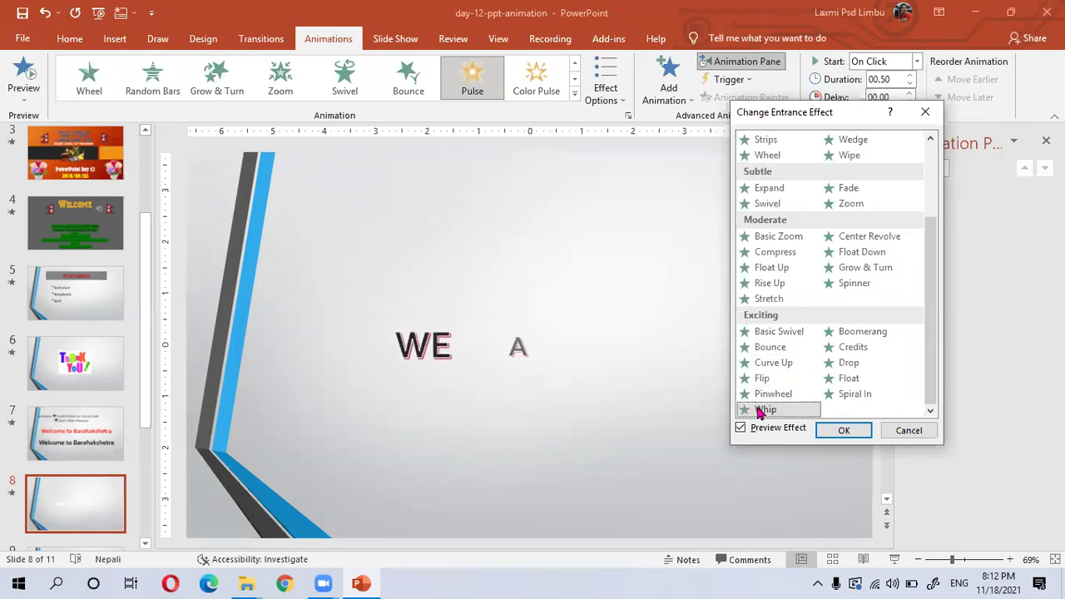
pyautogui.click(850, 439)
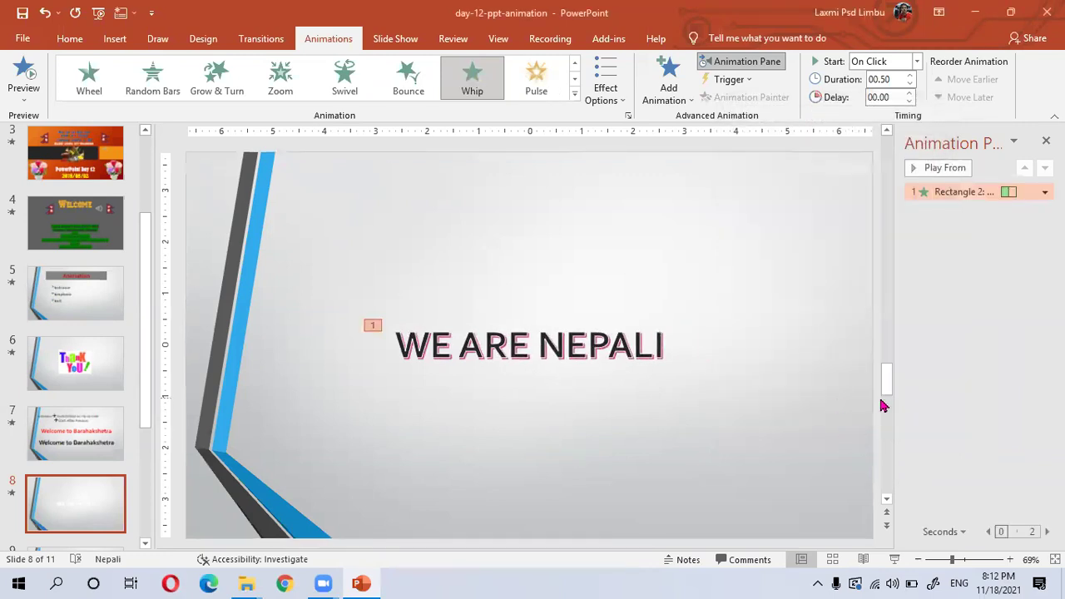
# - Add the type.wav sound to the WordArt's Whip entrance
pyautogui.click(1045, 191)
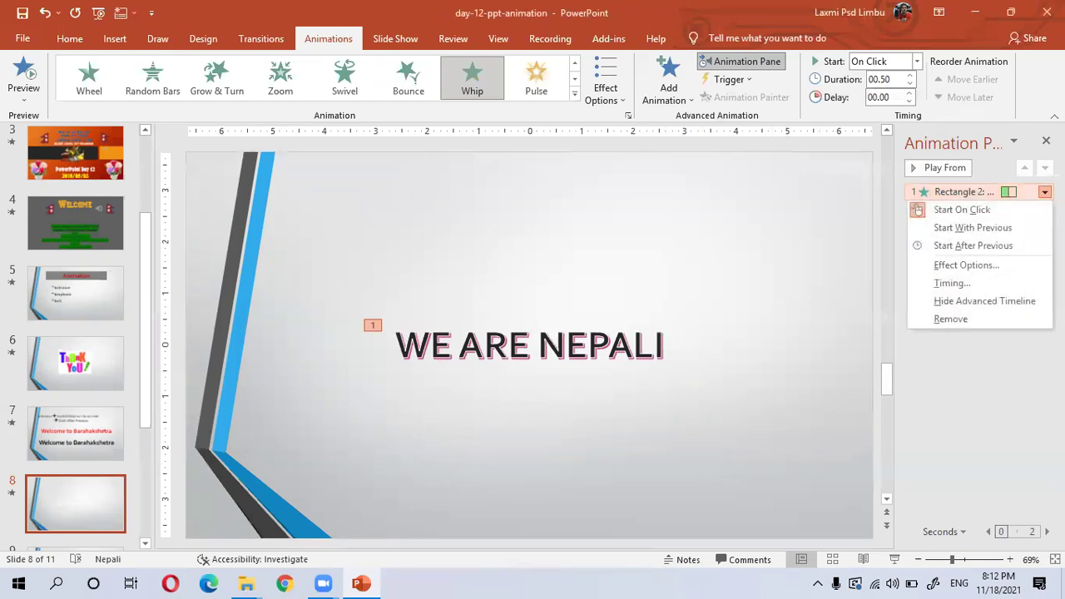
pyautogui.click(965, 266)
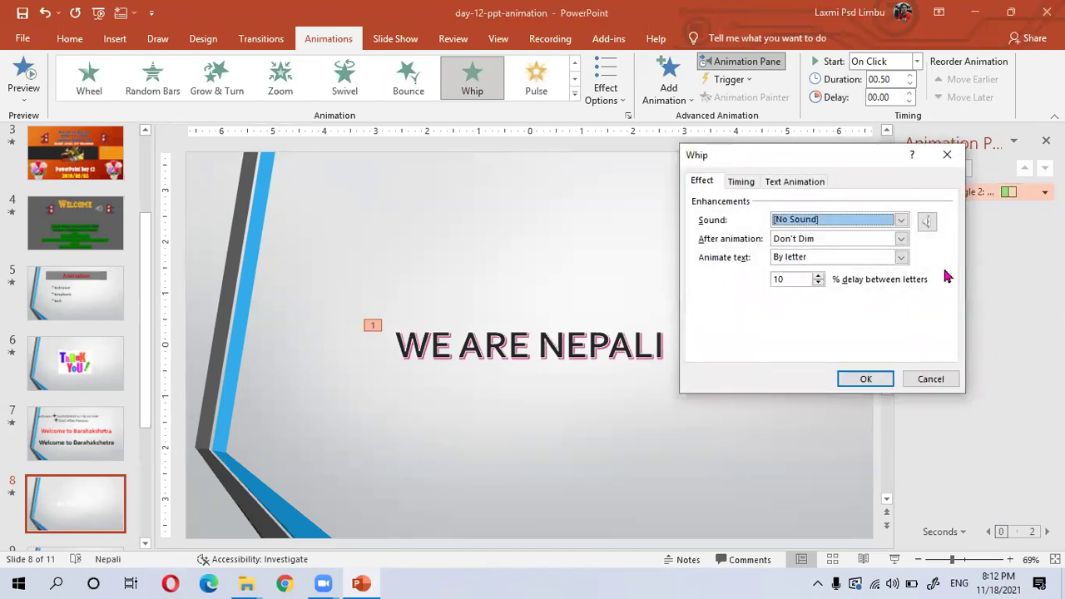
pyautogui.click(902, 223)
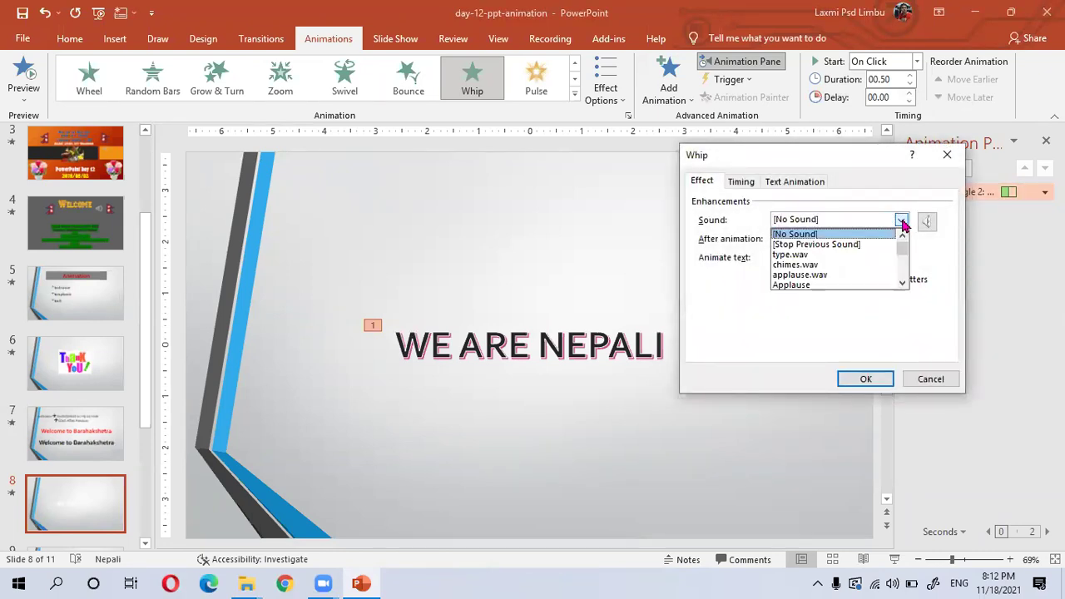
pyautogui.click(837, 254)
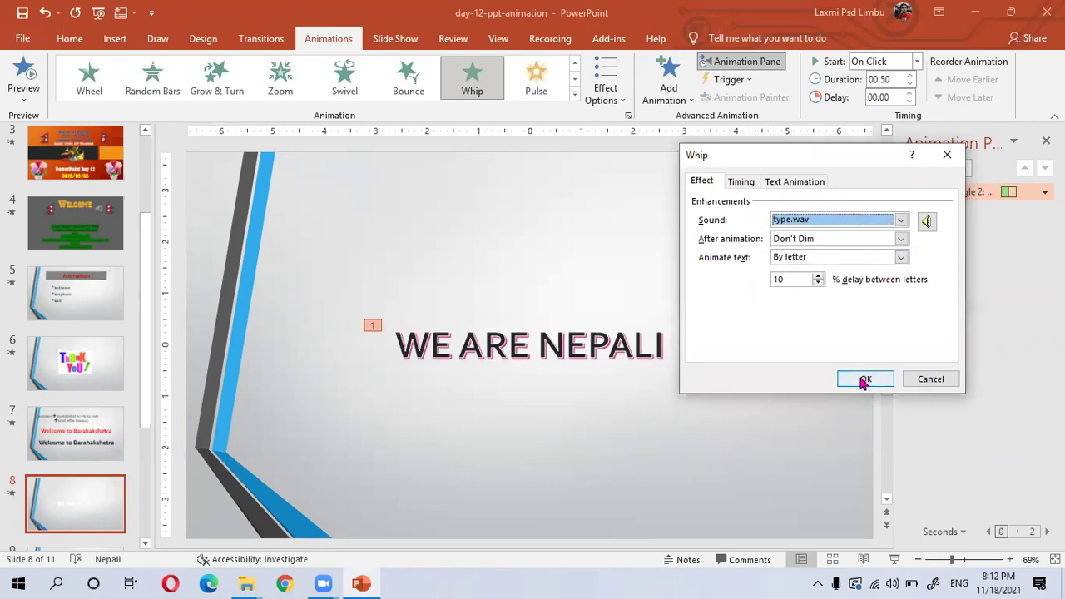
pyautogui.click(865, 378)
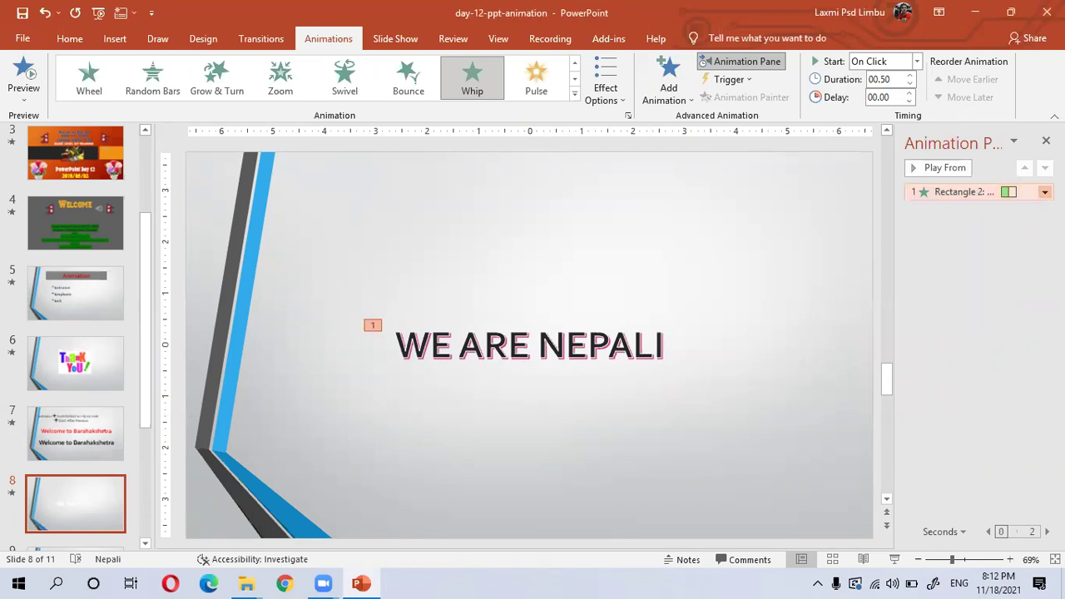
# - Switch the Whip entrance sound to Typewriter
pyautogui.click(1044, 192)
pyautogui.click(999, 260)
pyautogui.click(901, 220)
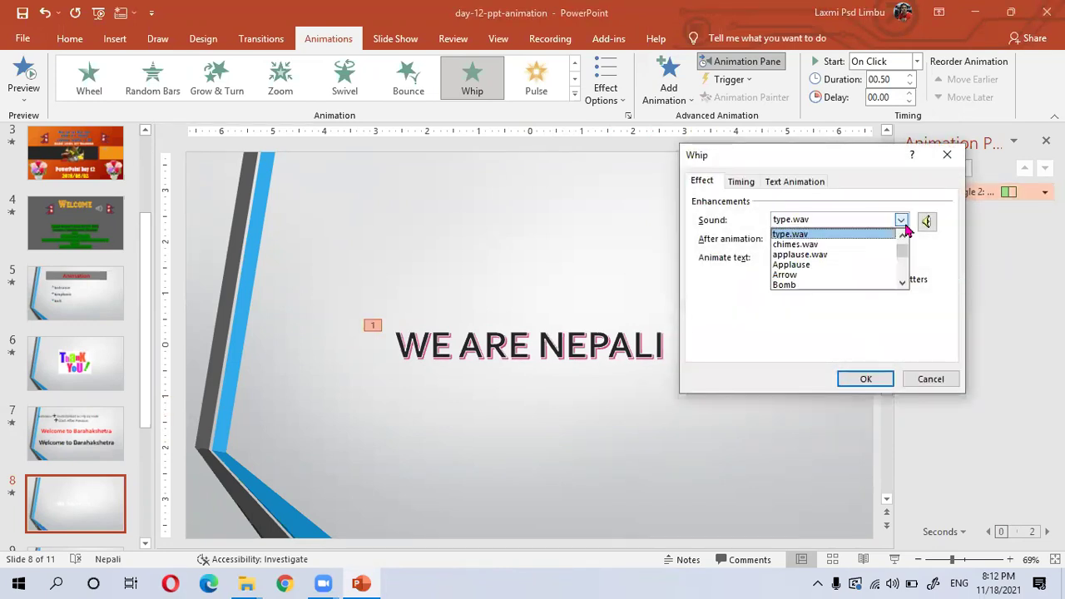
pyautogui.scroll(-2, 860, 269)
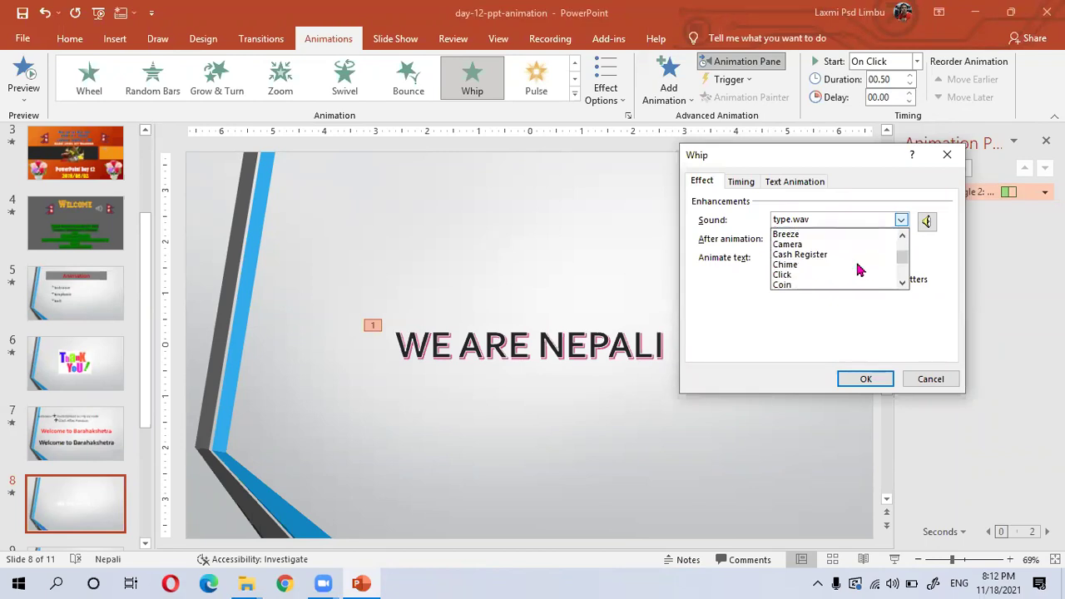
pyautogui.scroll(-2, 839, 268)
pyautogui.scroll(-1, 839, 268)
pyautogui.scroll(-1, 839, 267)
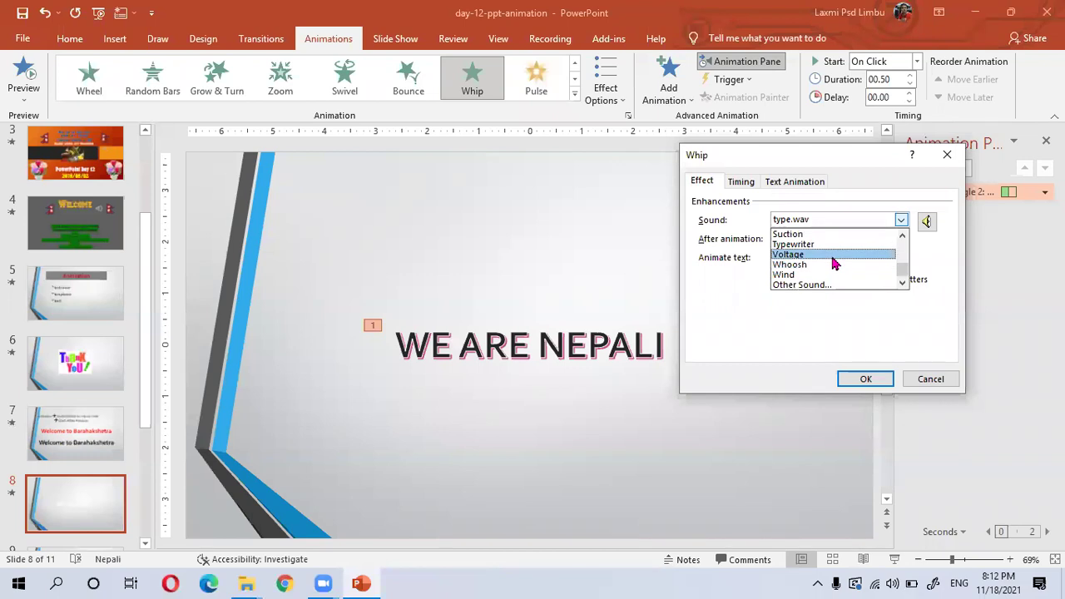
pyautogui.click(836, 245)
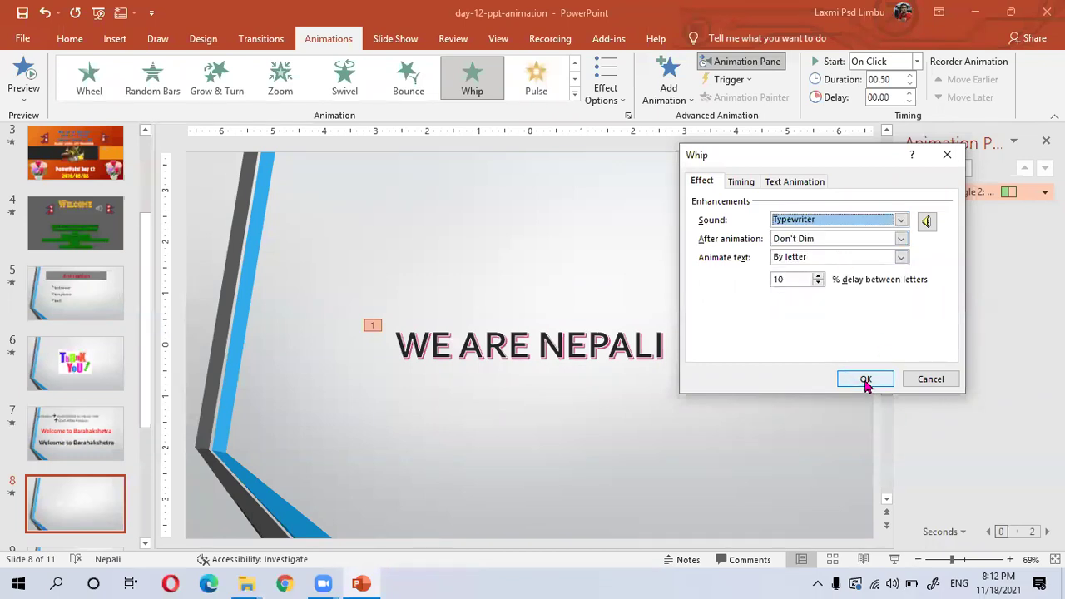
pyautogui.click(865, 379)
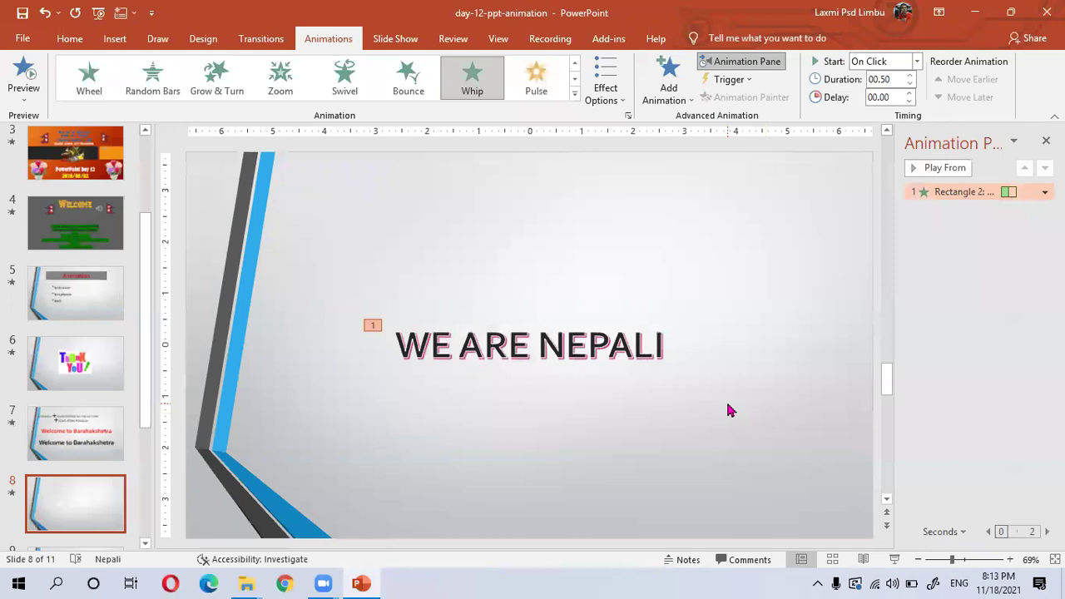
pyautogui.click(551, 346)
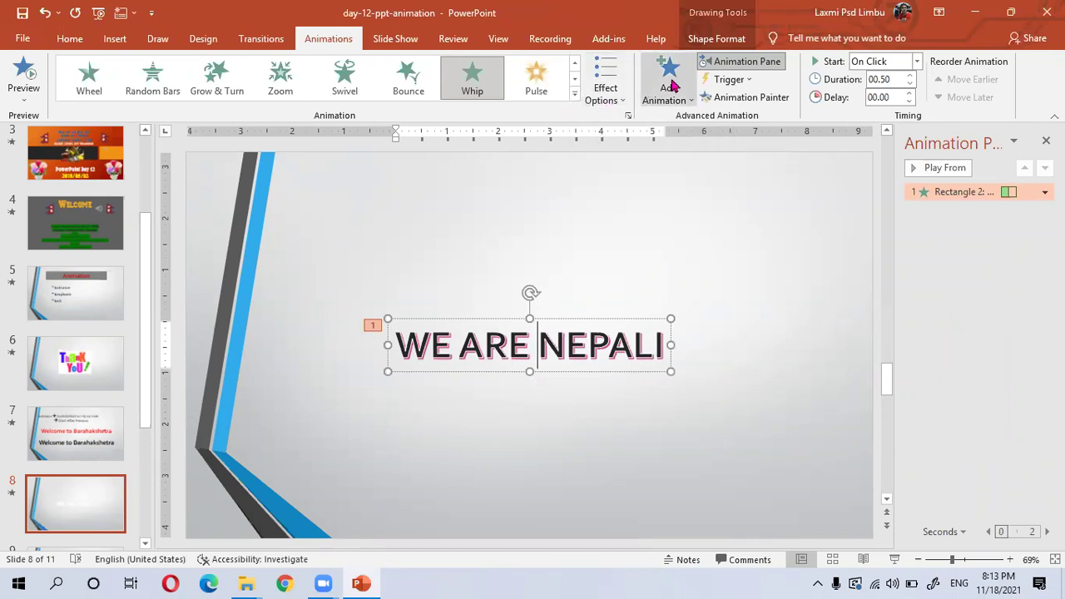
pyautogui.click(574, 94)
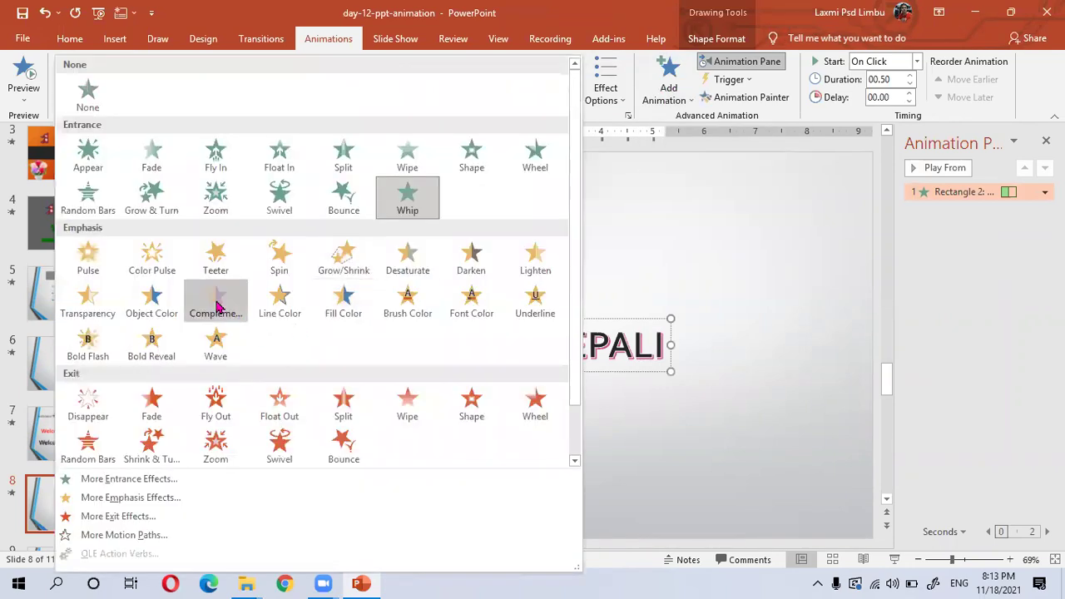
pyautogui.click(214, 303)
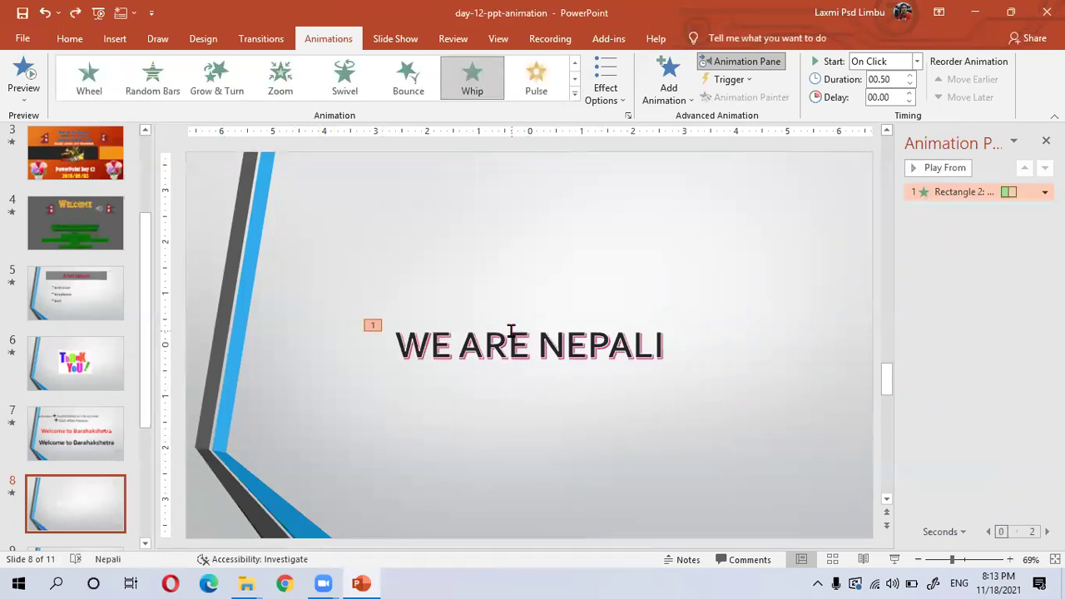
pyautogui.click(532, 366)
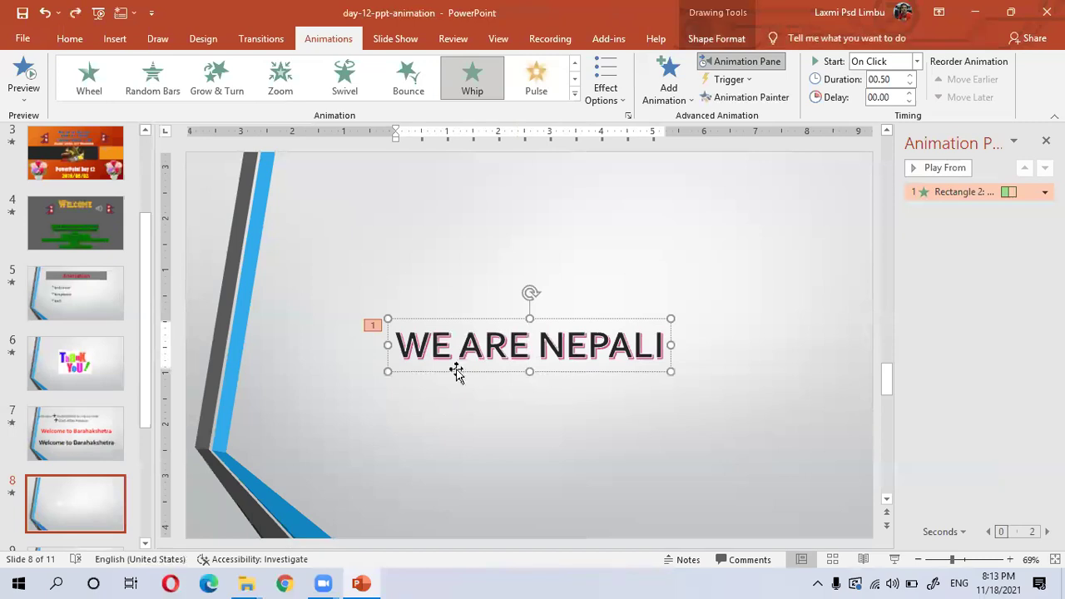
pyautogui.click(23, 75)
pyautogui.click(570, 373)
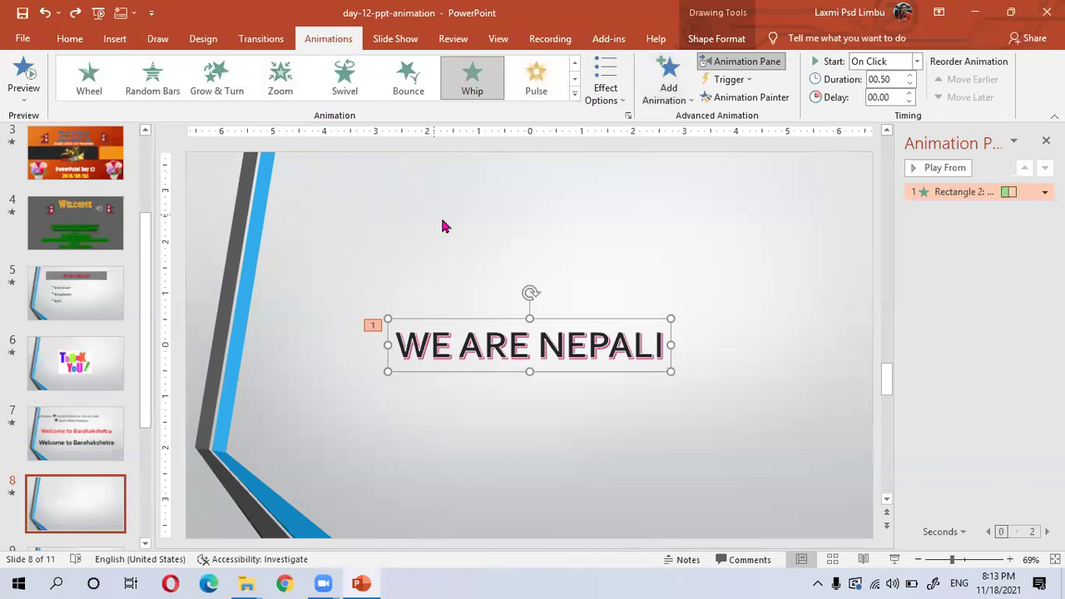
# - Preview Fill Color, Font Color, Grow/Shrink, Line Color and Transparency emphasis effects on WE ARE NEPALI
pyautogui.click(668, 88)
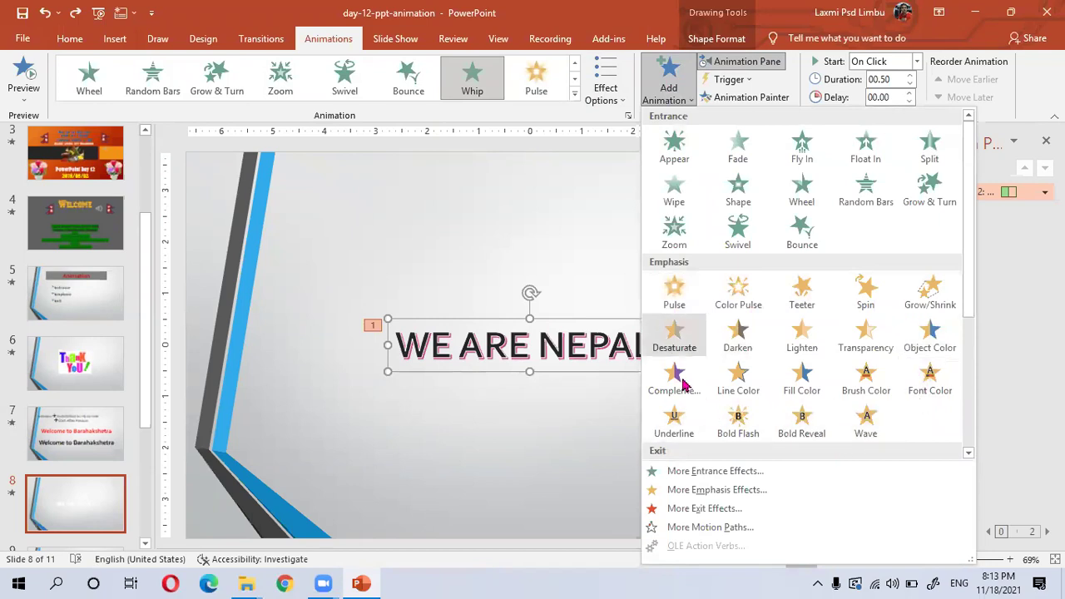
pyautogui.click(684, 499)
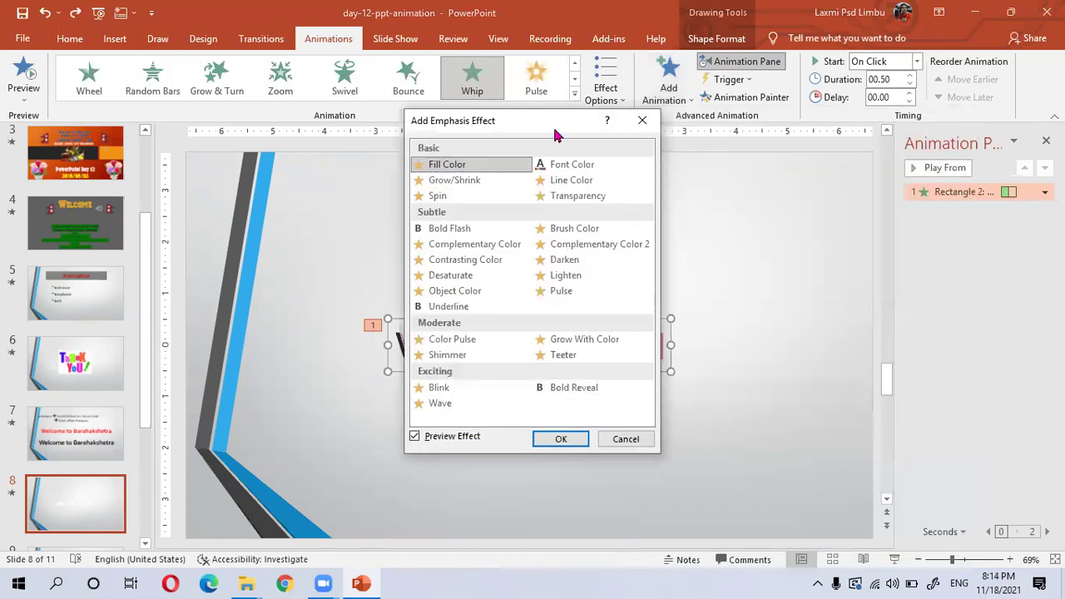
pyautogui.moveTo(568, 125); pyautogui.dragTo(906, 148)
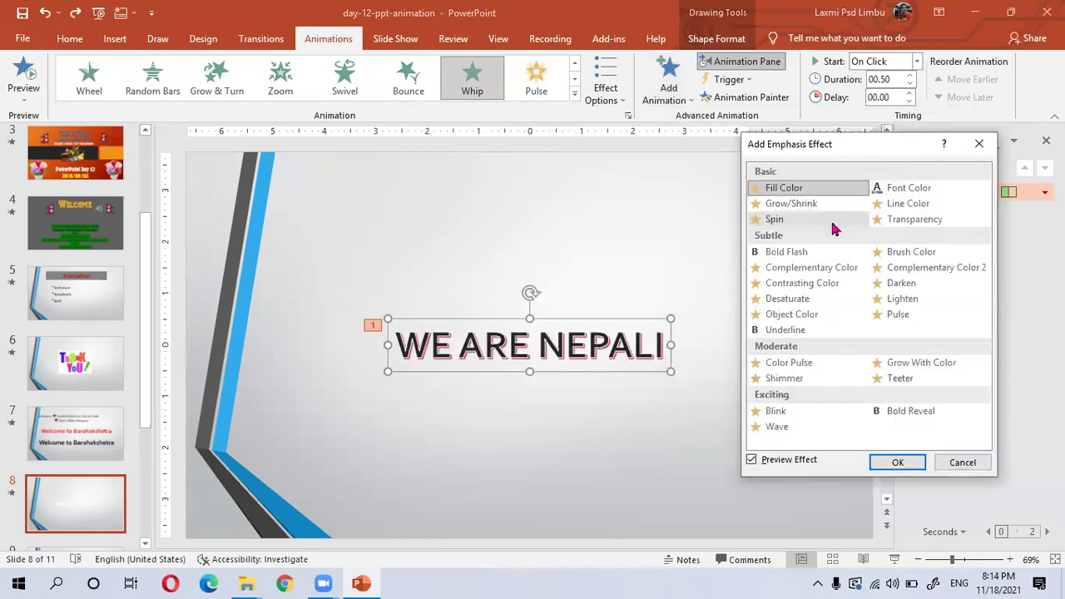
pyautogui.click(797, 187)
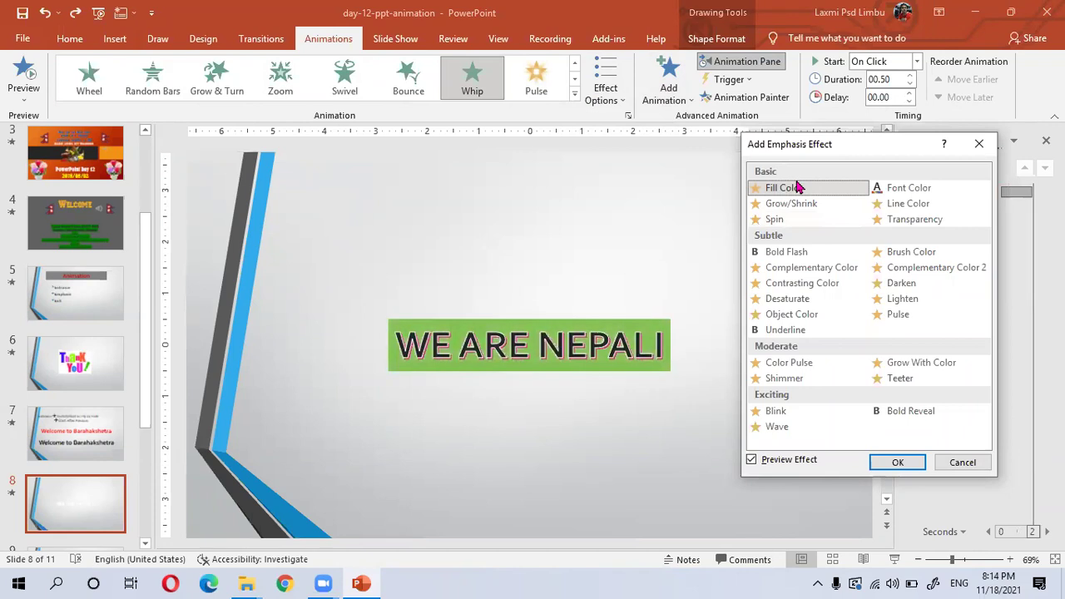
pyautogui.click(905, 193)
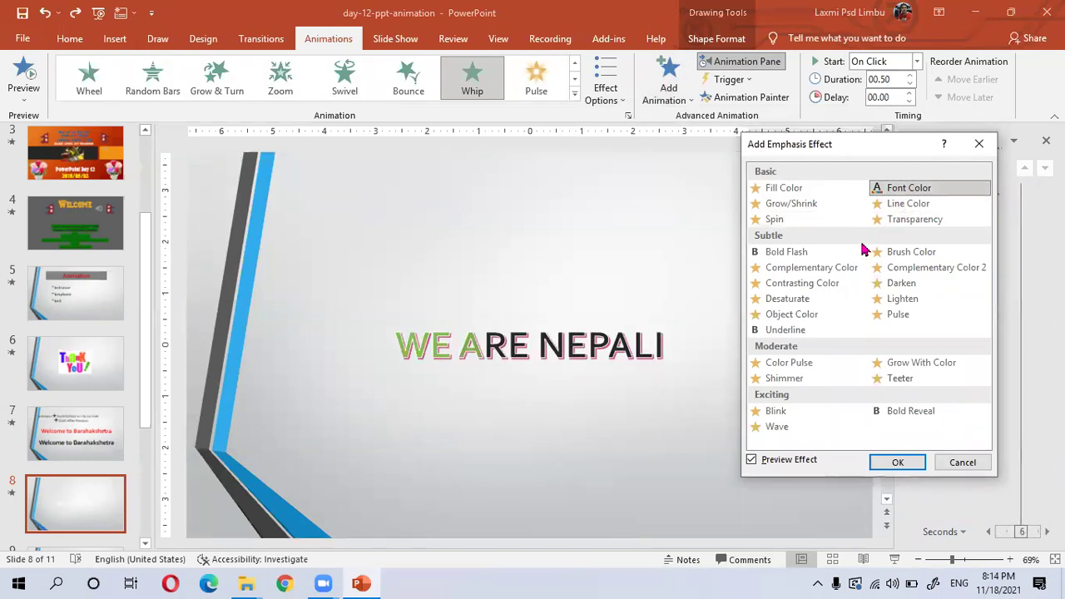
pyautogui.click(809, 213)
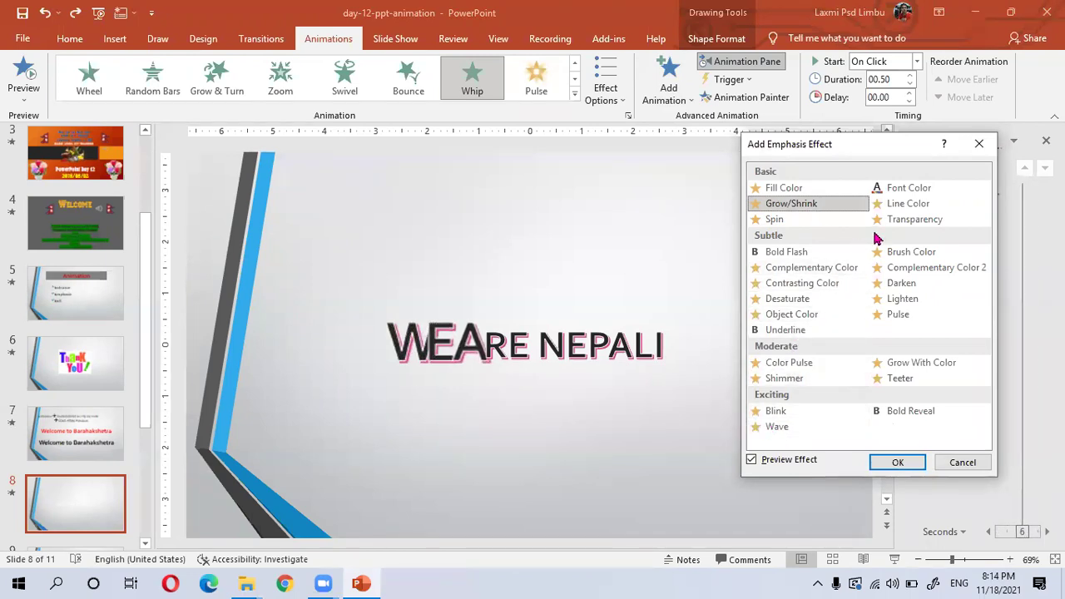
pyautogui.click(903, 205)
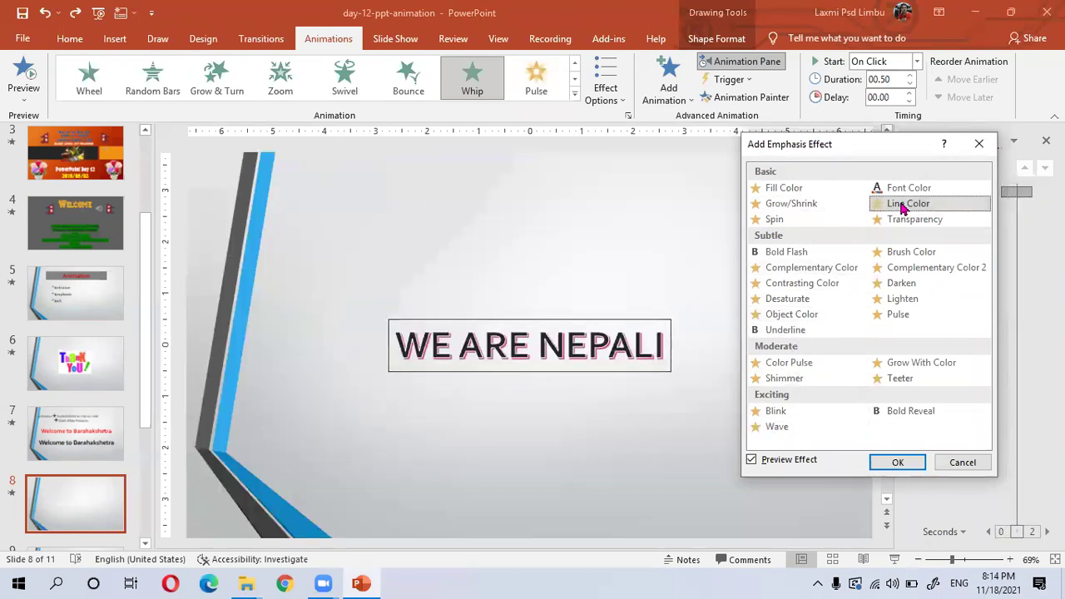
pyautogui.click(910, 220)
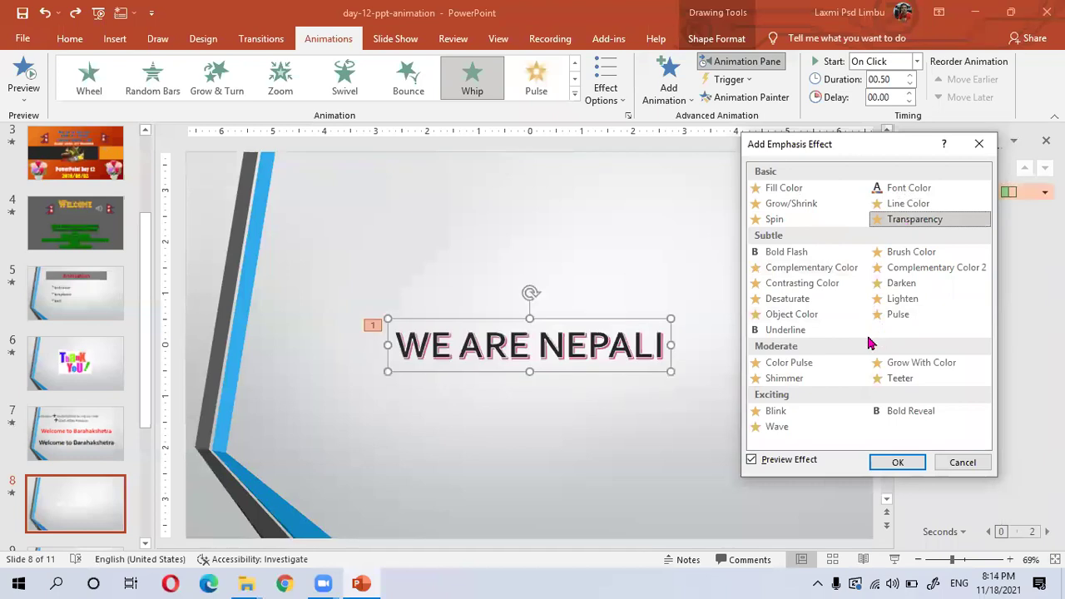
# - After previewing Desaturate, Lighten, Pulse, Teeter, Blink and Bold Reveal, add Color Pulse as the second animation
pyautogui.click(792, 305)
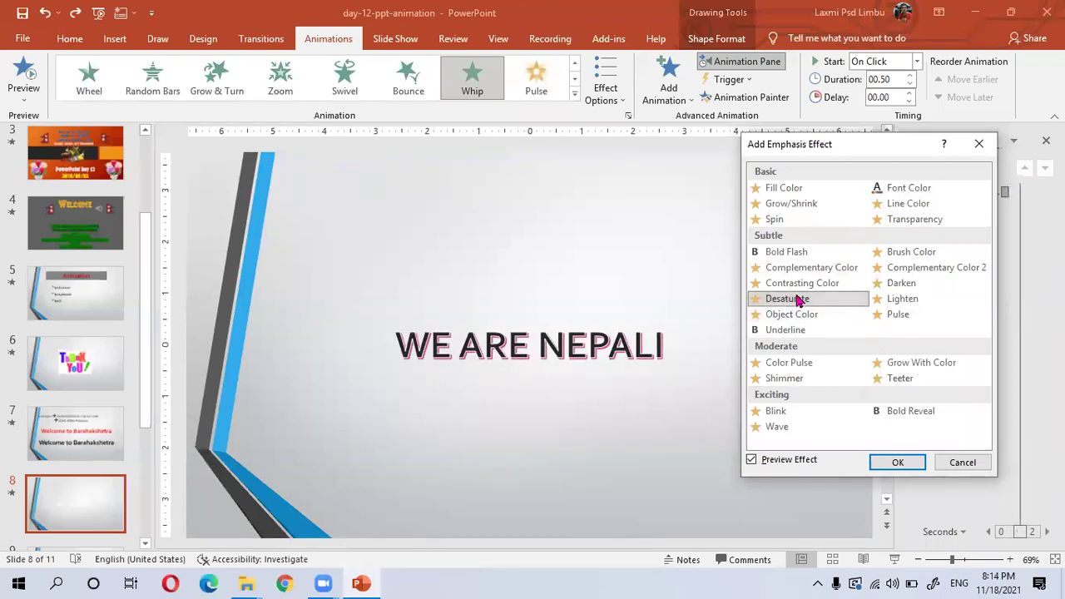
pyautogui.click(899, 301)
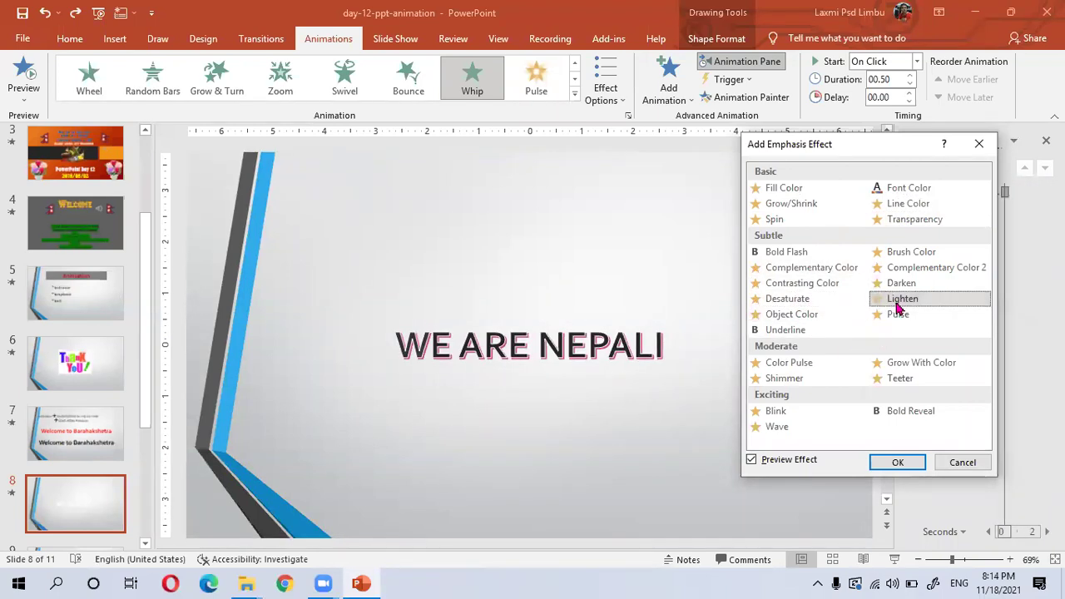
pyautogui.click(902, 319)
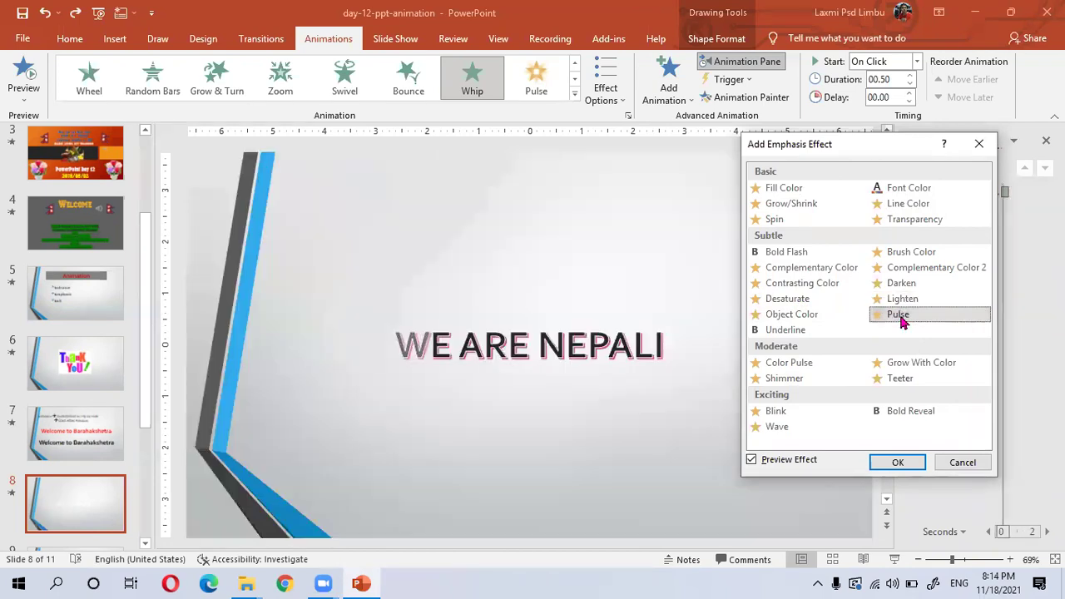
pyautogui.click(899, 380)
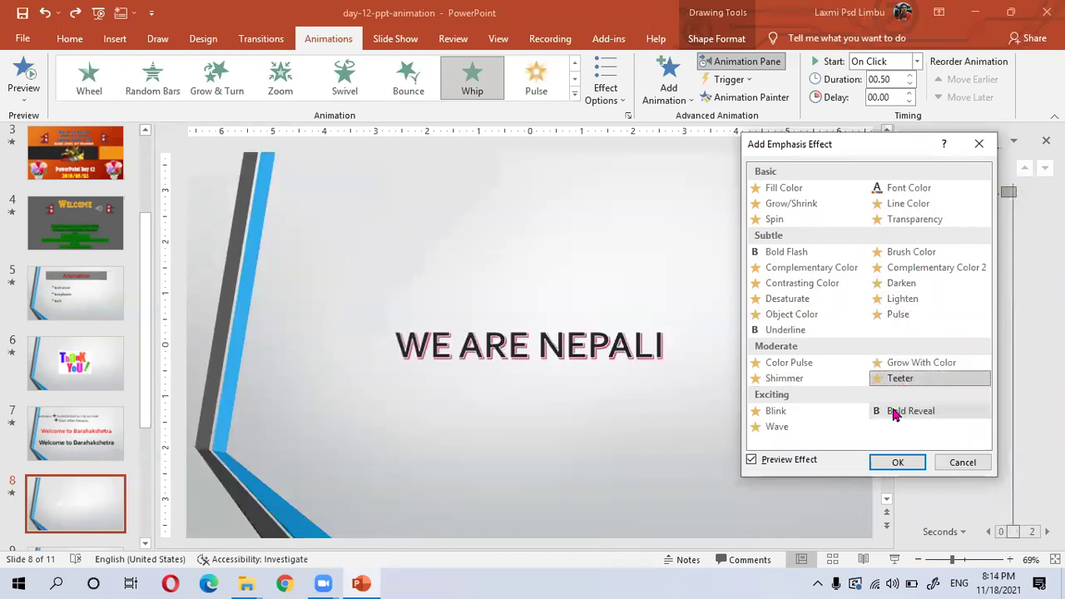
pyautogui.click(780, 412)
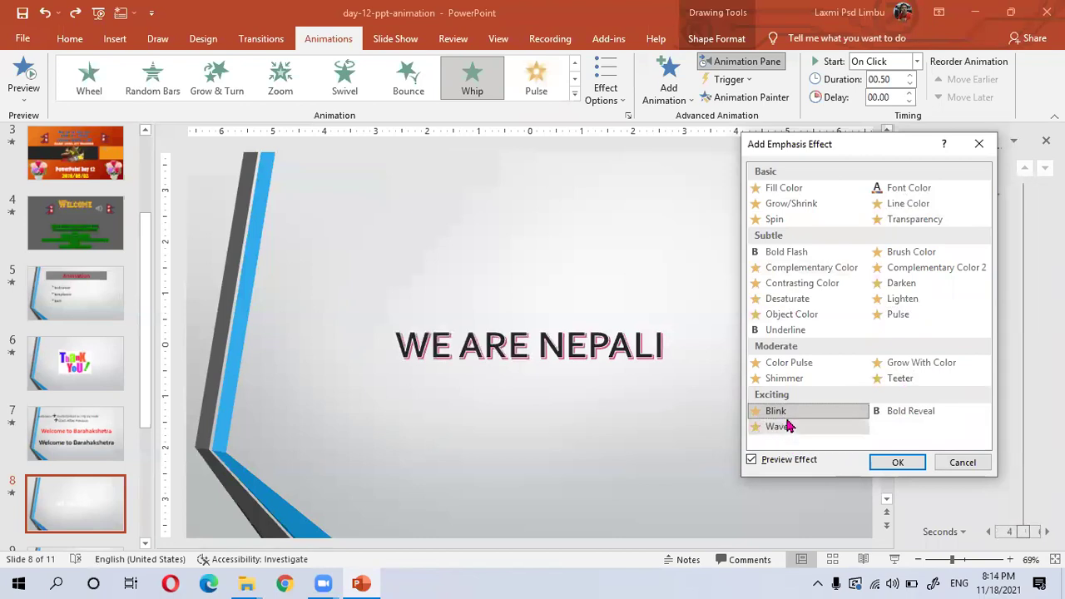
pyautogui.click(869, 414)
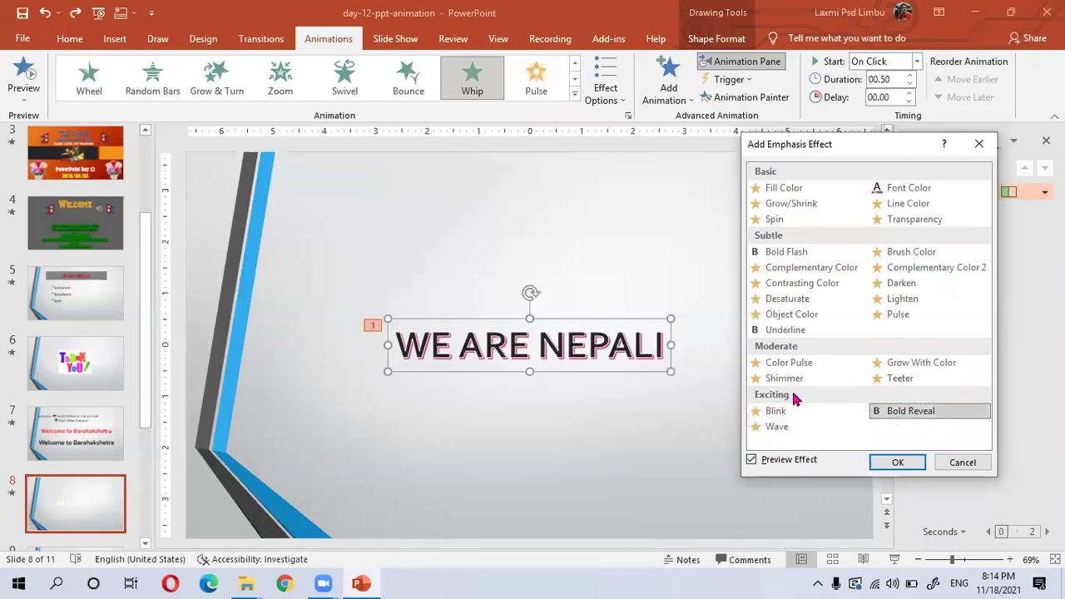
pyautogui.click(788, 363)
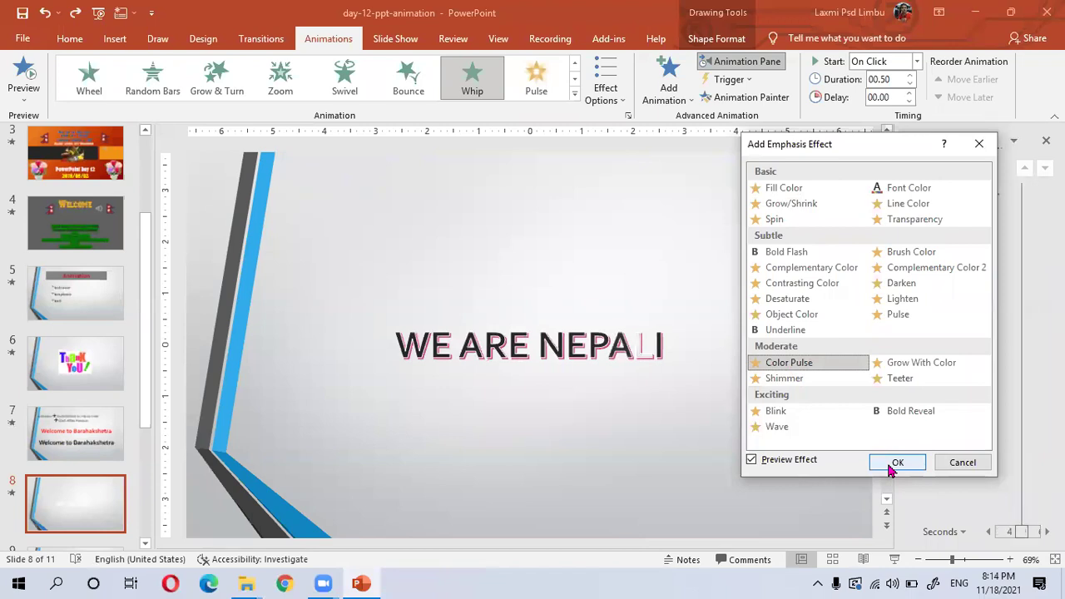
pyautogui.click(896, 463)
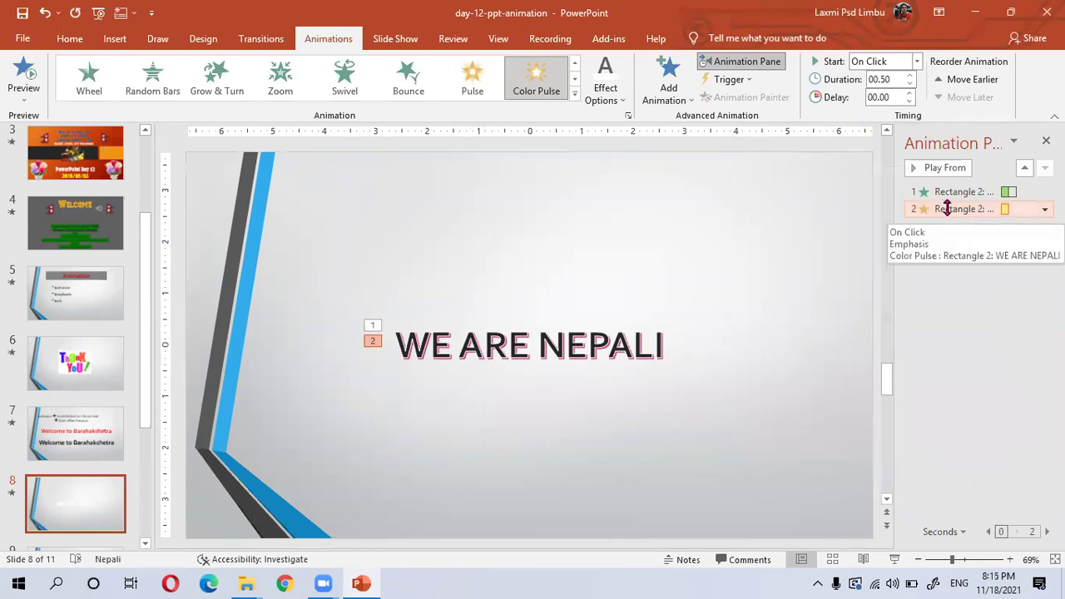
# - Preview the Whip, Pinwheel, Curve Down and Stretchy exit effects on the title
pyautogui.click(669, 87)
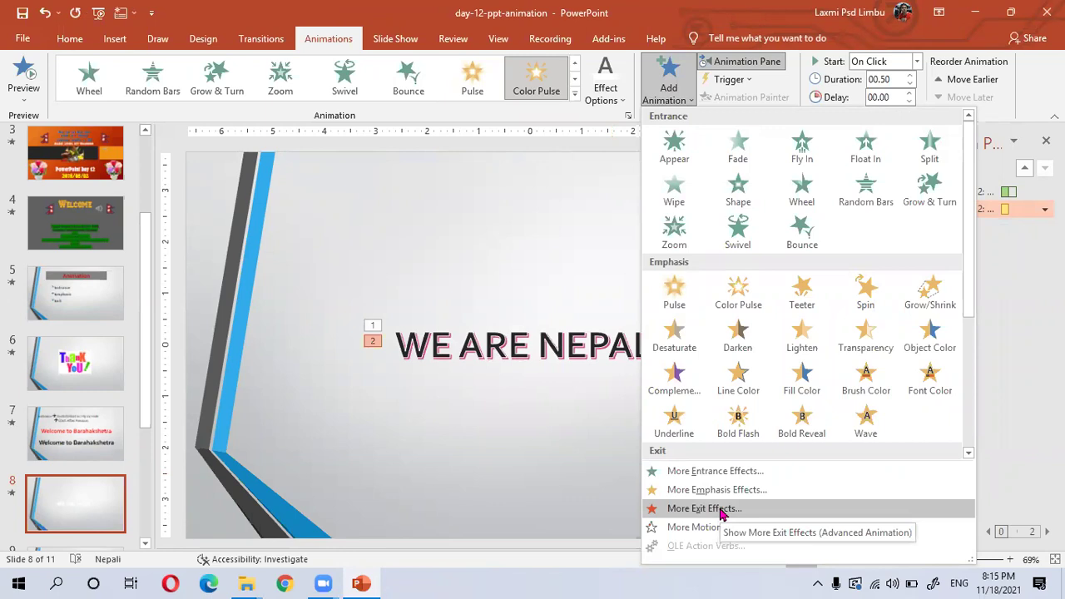
pyautogui.click(720, 510)
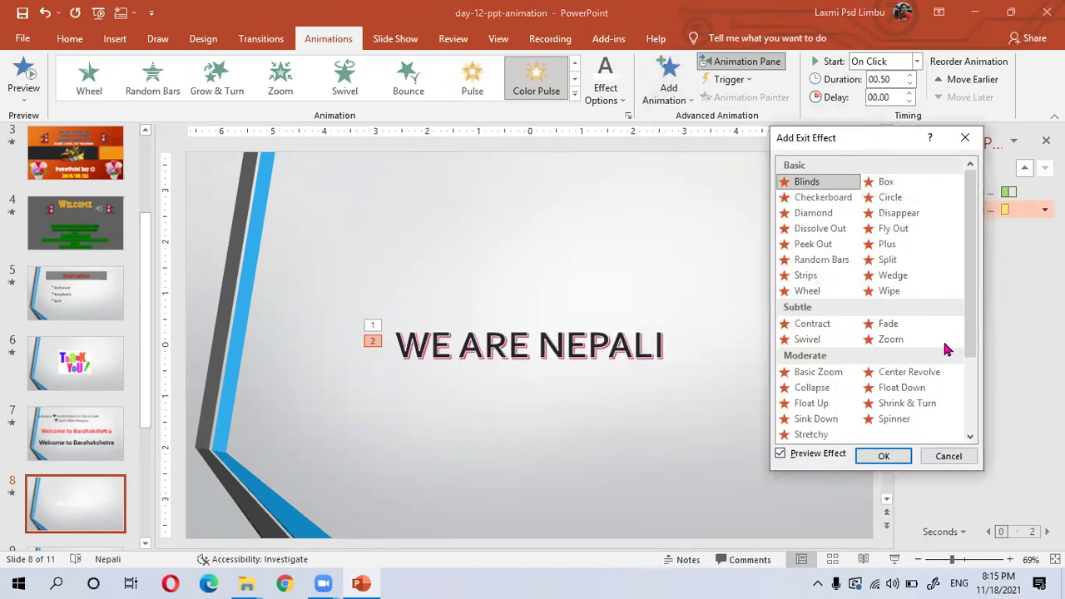
pyautogui.scroll(-2, 898, 331)
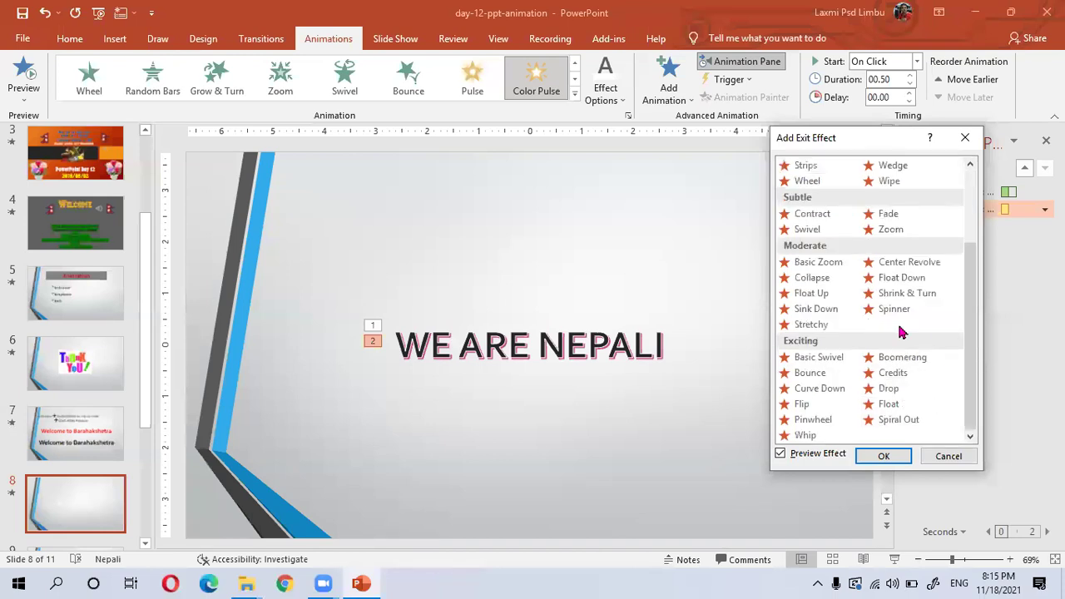
pyautogui.click(805, 435)
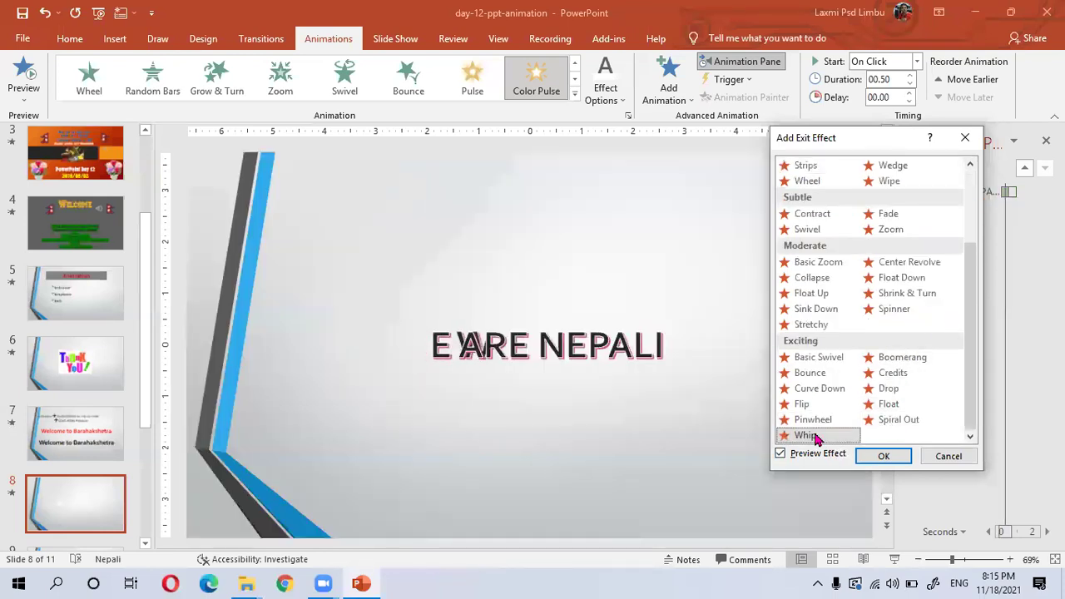
pyautogui.click(814, 420)
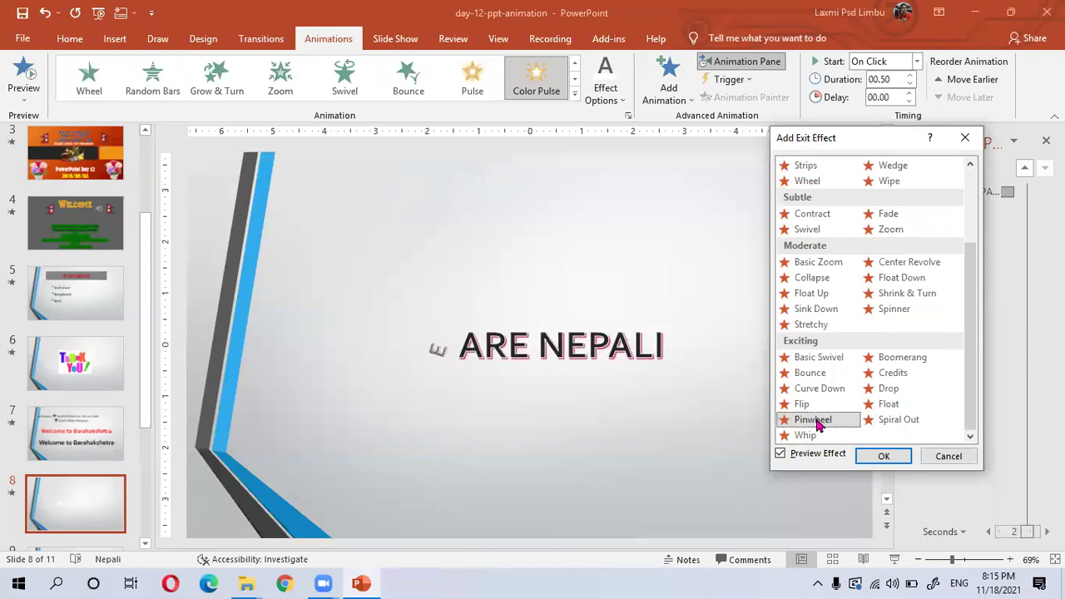
pyautogui.click(815, 396)
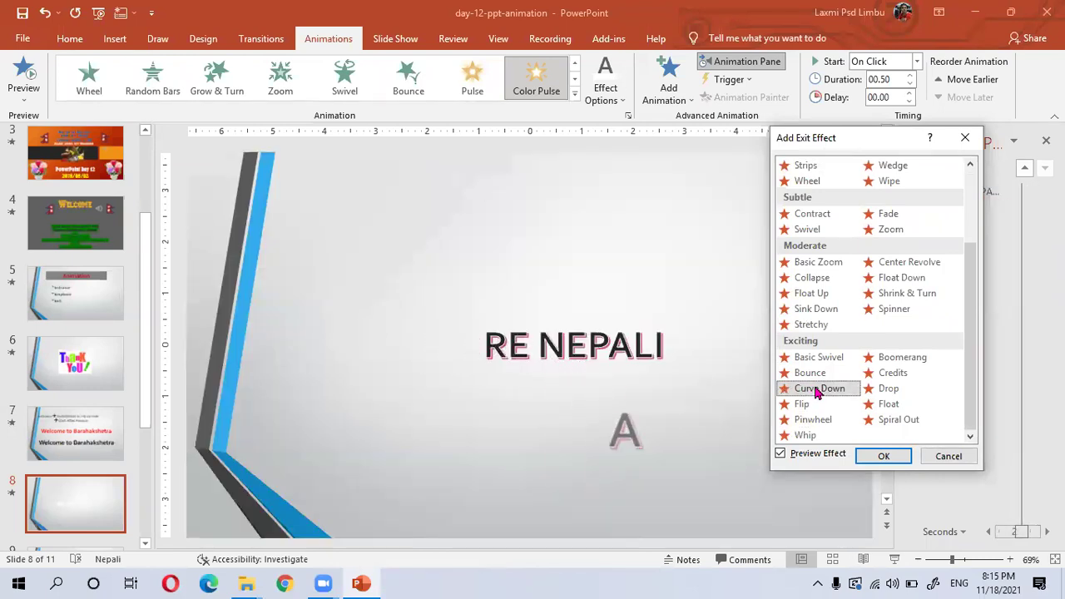
pyautogui.click(811, 326)
# - After previewing Collapse, Center Revolve and Wheel, add the Basic Peek Out exit as the third animation
pyautogui.click(809, 279)
pyautogui.click(873, 262)
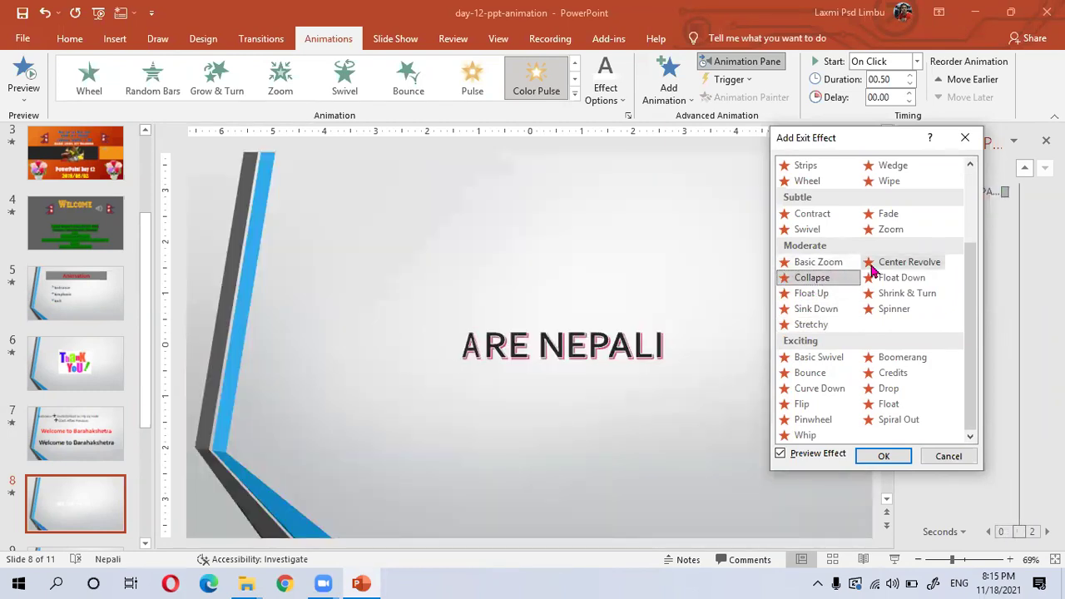
pyautogui.click(805, 180)
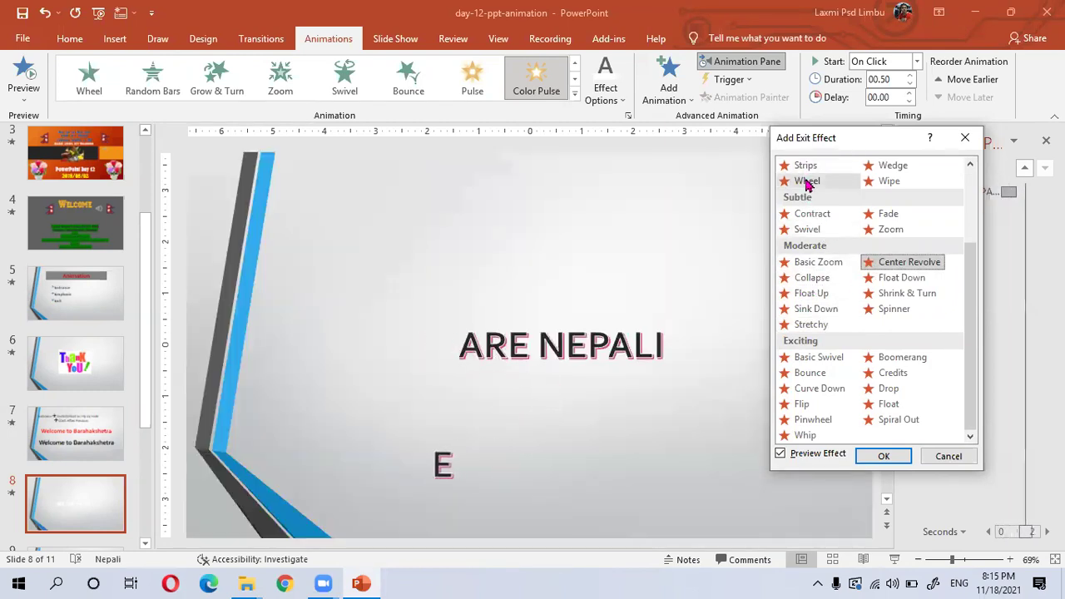
pyautogui.scroll(2, 832, 241)
pyautogui.scroll(1, 832, 242)
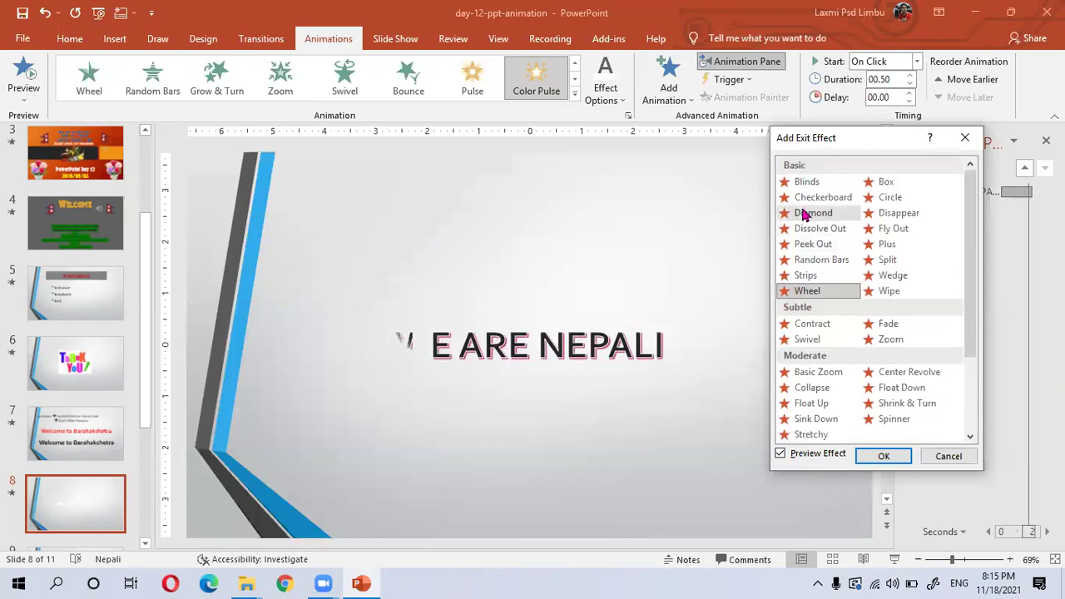
pyautogui.click(811, 197)
pyautogui.click(813, 245)
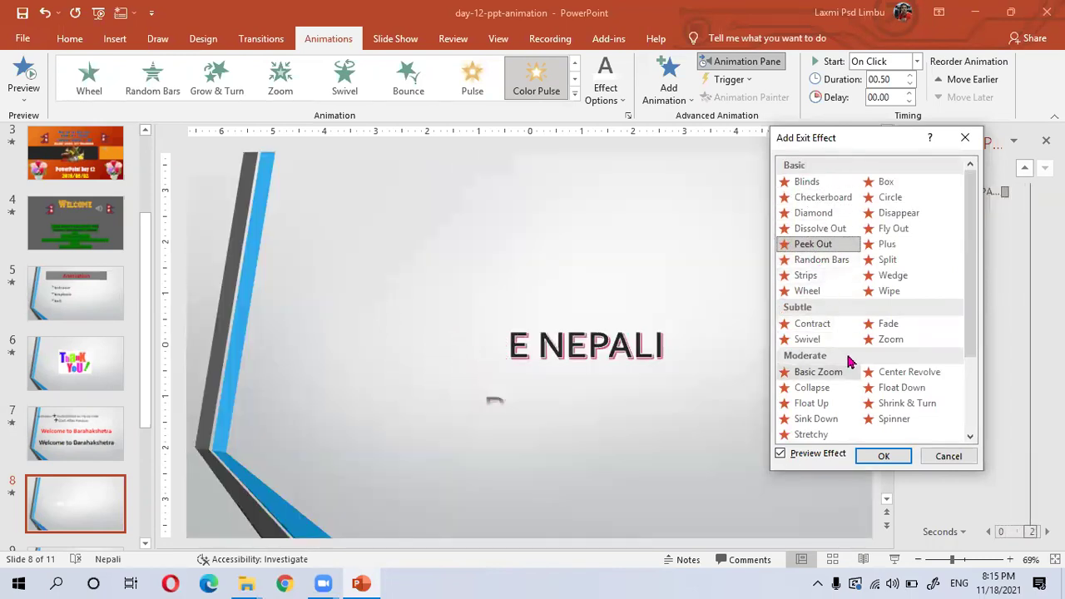
pyautogui.click(882, 457)
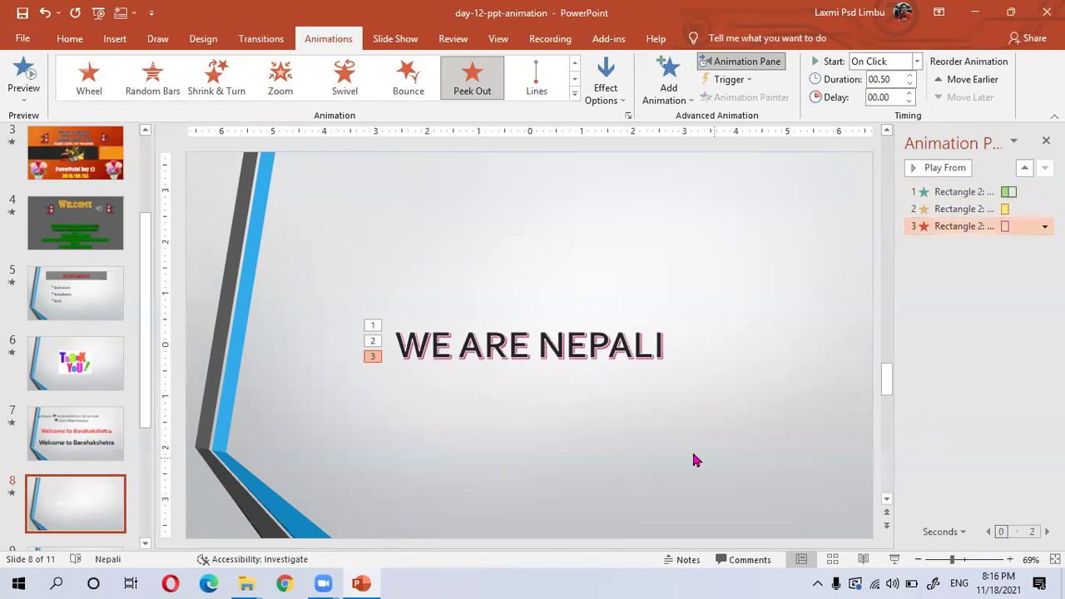
# - Run the slide show from slide 8 to test the title's entrance and exit animations
pyautogui.click(894, 559)
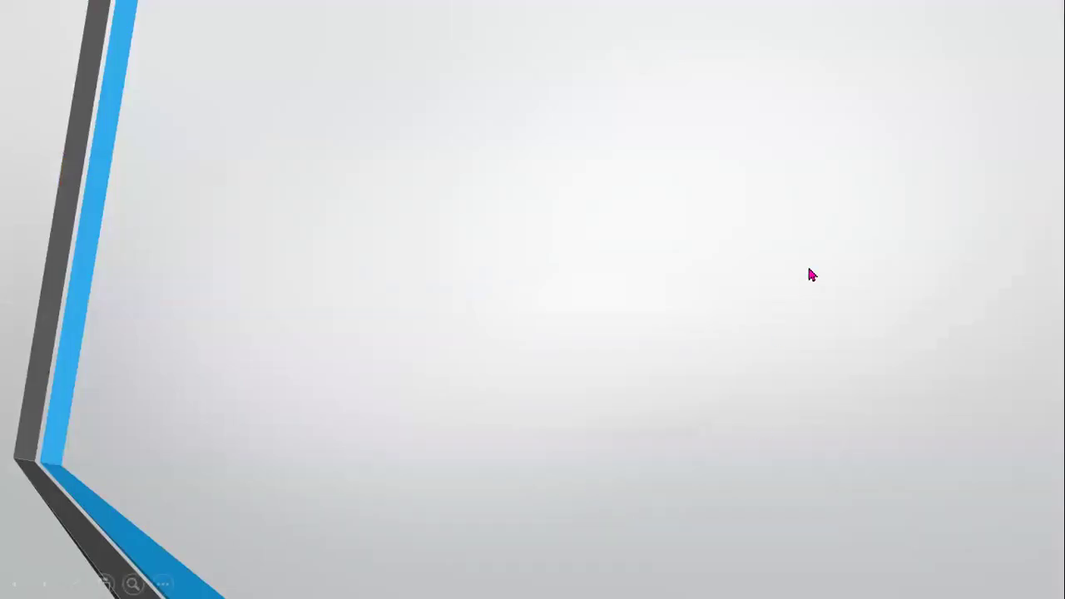
pyautogui.click(804, 298)
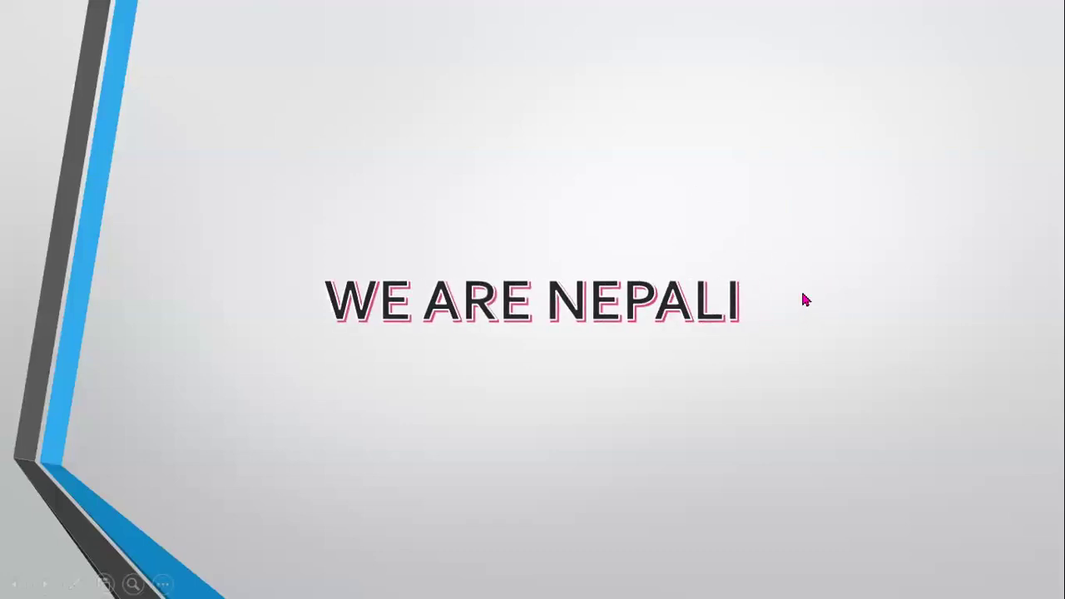
pyautogui.click(712, 208)
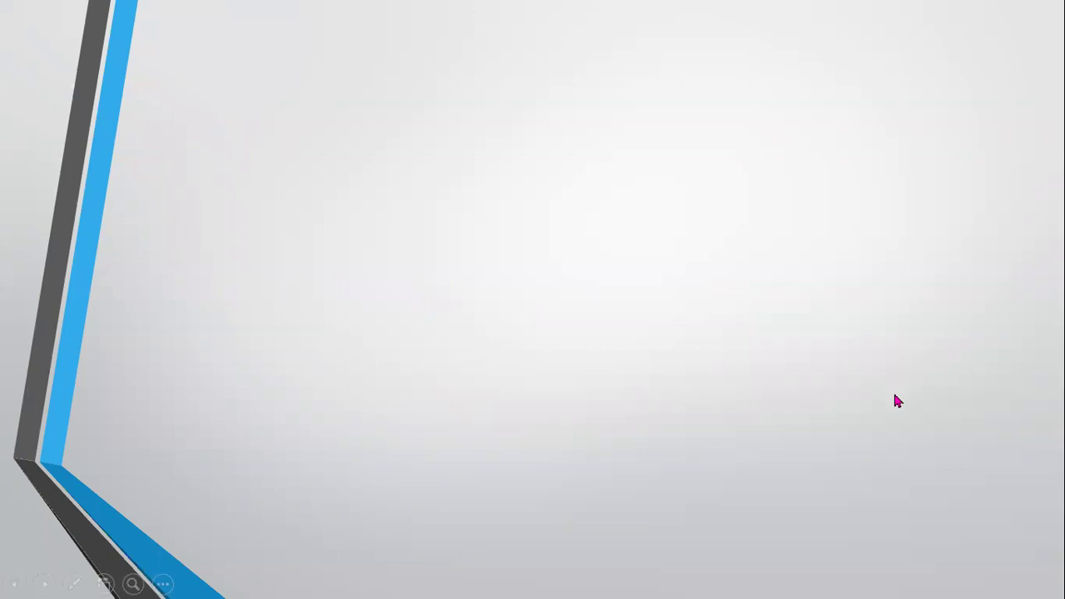
pyautogui.press('Escape')
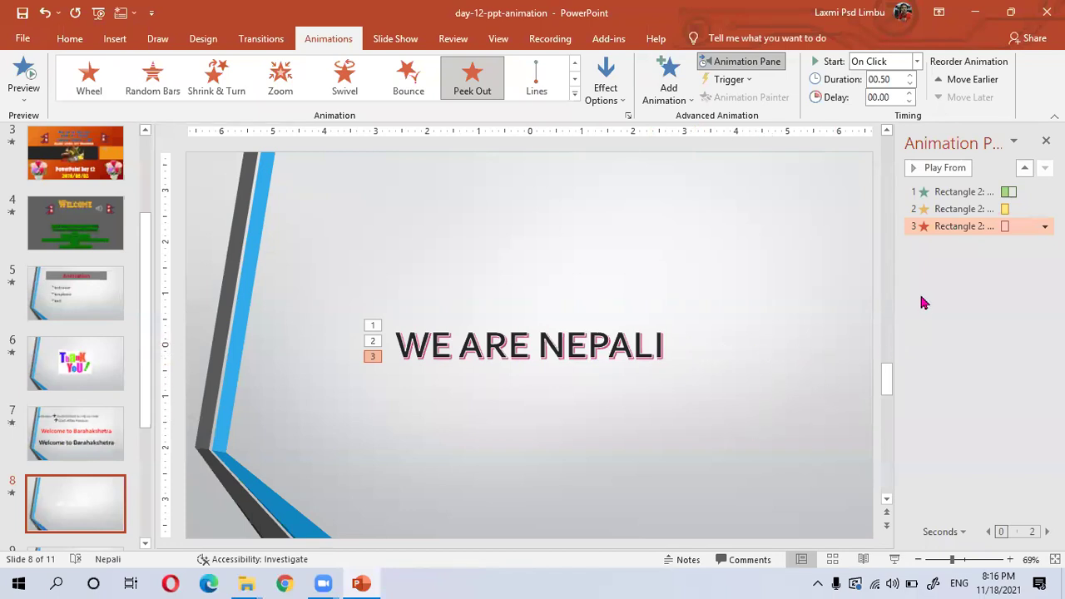
# - Set the title's Color Pulse emphasis and Peek Out exit to Start After Previous, then preview
pyautogui.moveTo(927, 226)
pyautogui.mouseDown()
pyautogui.moveTo(946, 192)
pyautogui.moveTo(938, 213)
pyautogui.mouseUp()
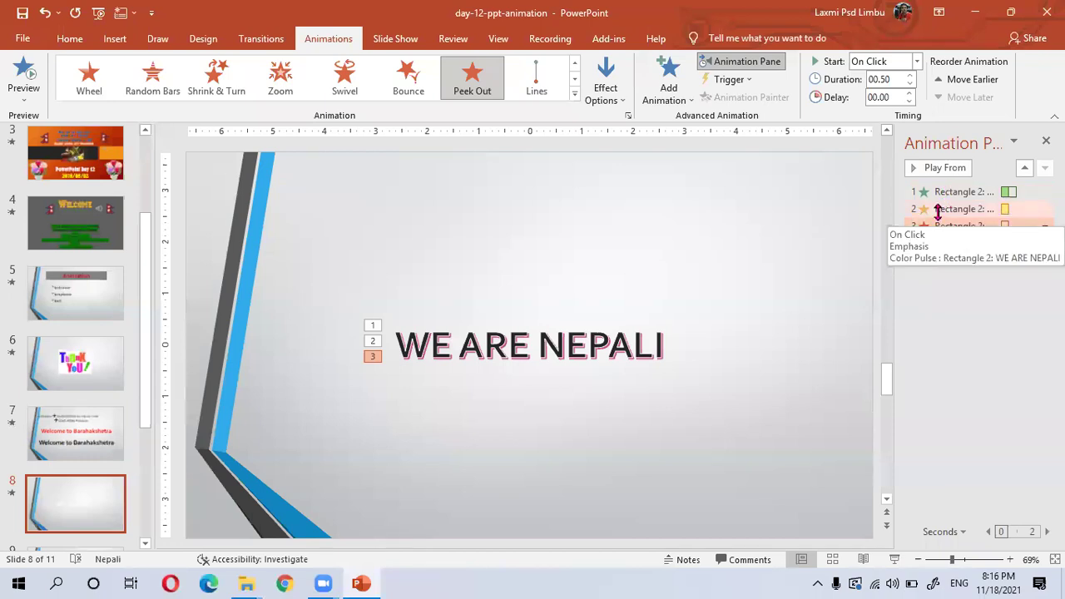
pyautogui.click(937, 213)
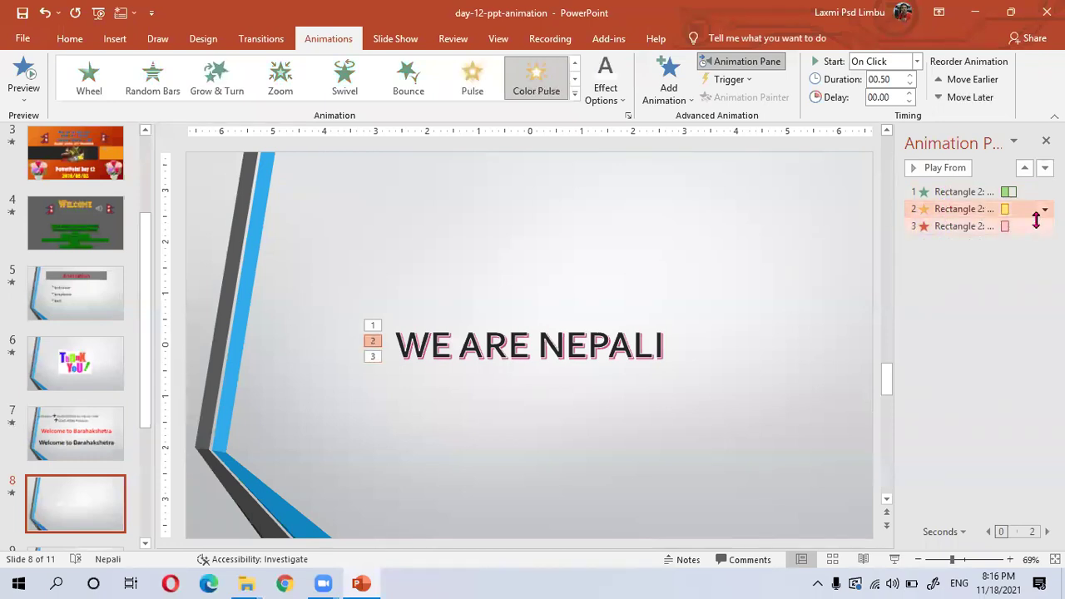
pyautogui.click(1044, 208)
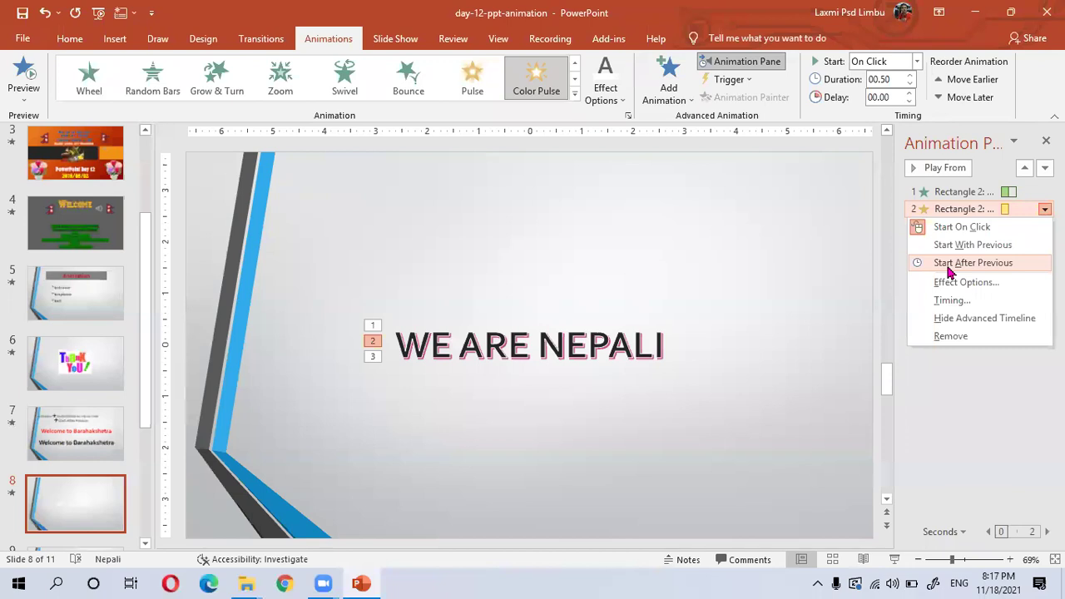
pyautogui.click(949, 272)
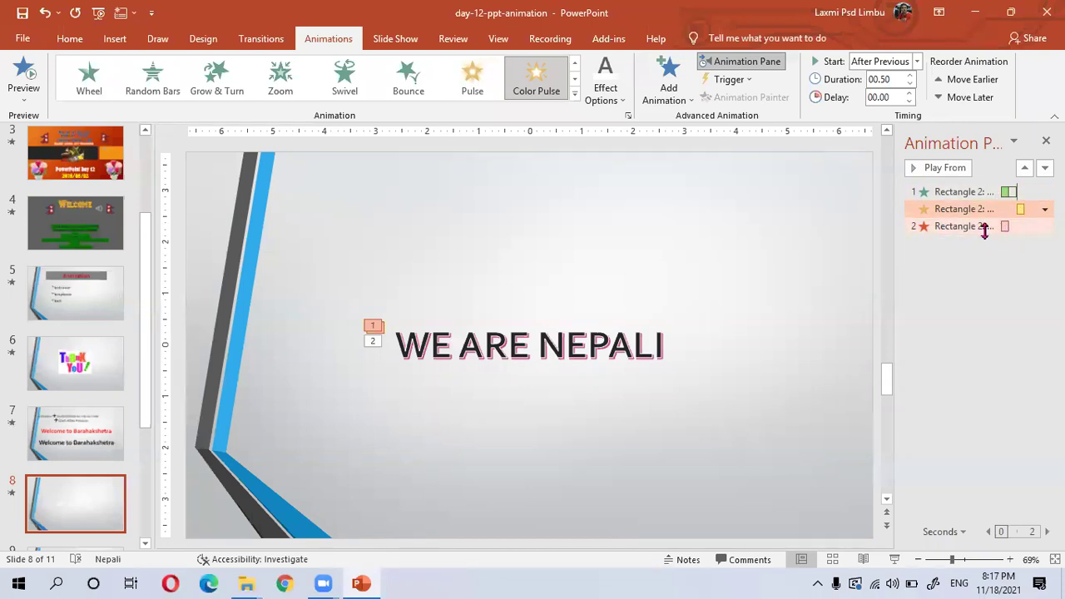
pyautogui.click(982, 226)
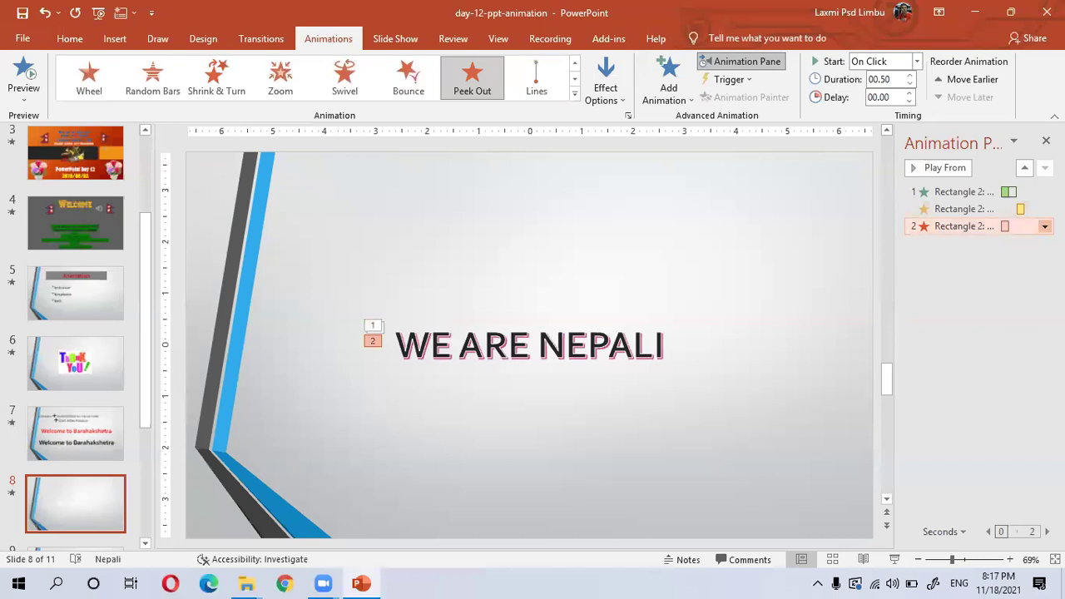
pyautogui.click(1044, 226)
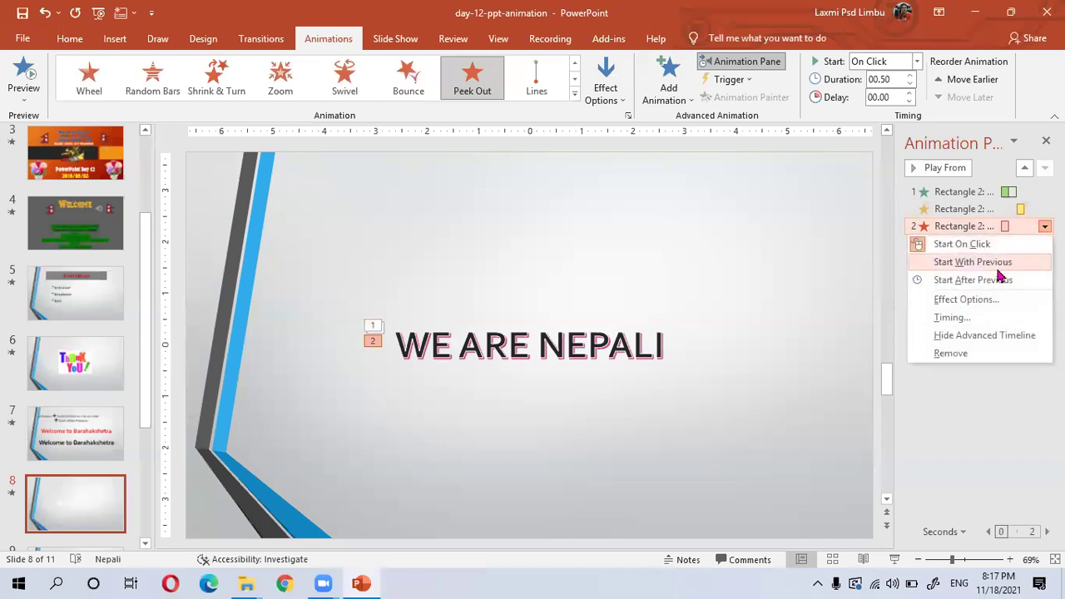
pyautogui.click(957, 283)
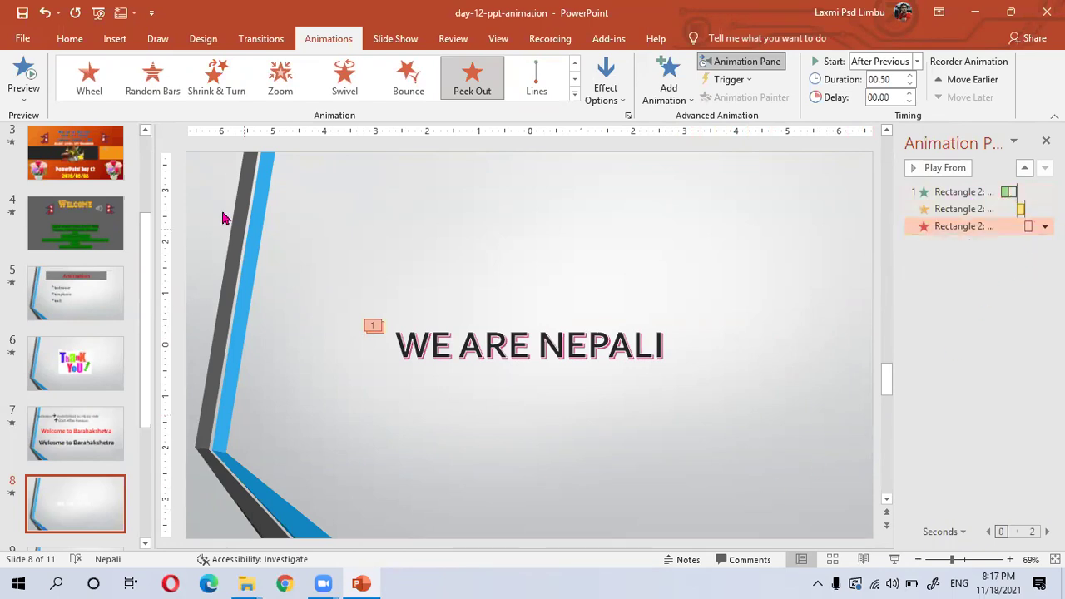
pyautogui.click(26, 88)
pyautogui.click(23, 75)
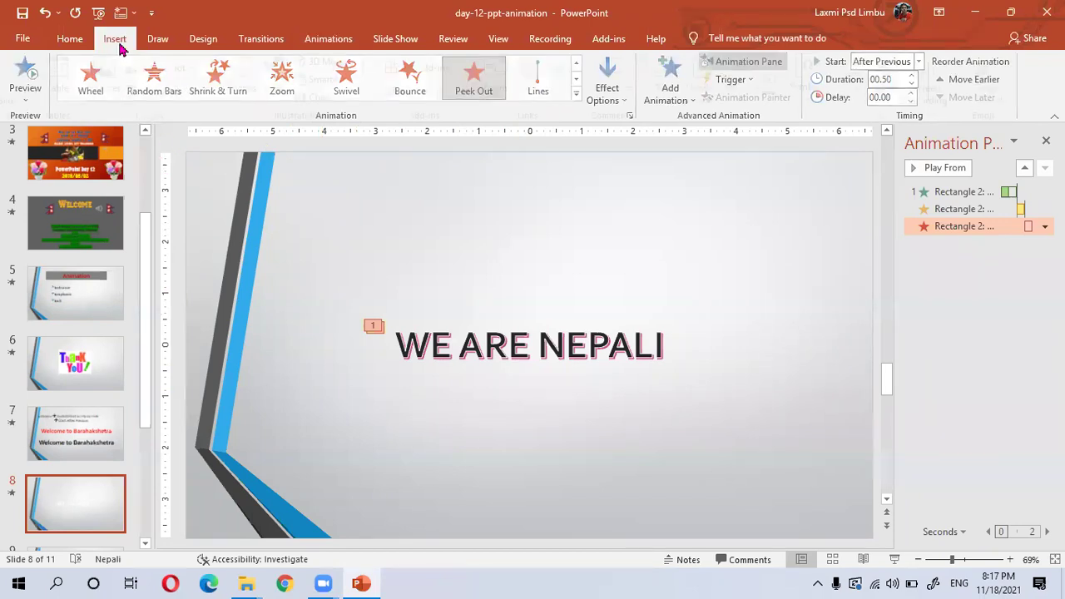
# - Insert the hillside landscape photo from the Pictures folder onto slide 8
pyautogui.click(115, 39)
pyautogui.click(121, 74)
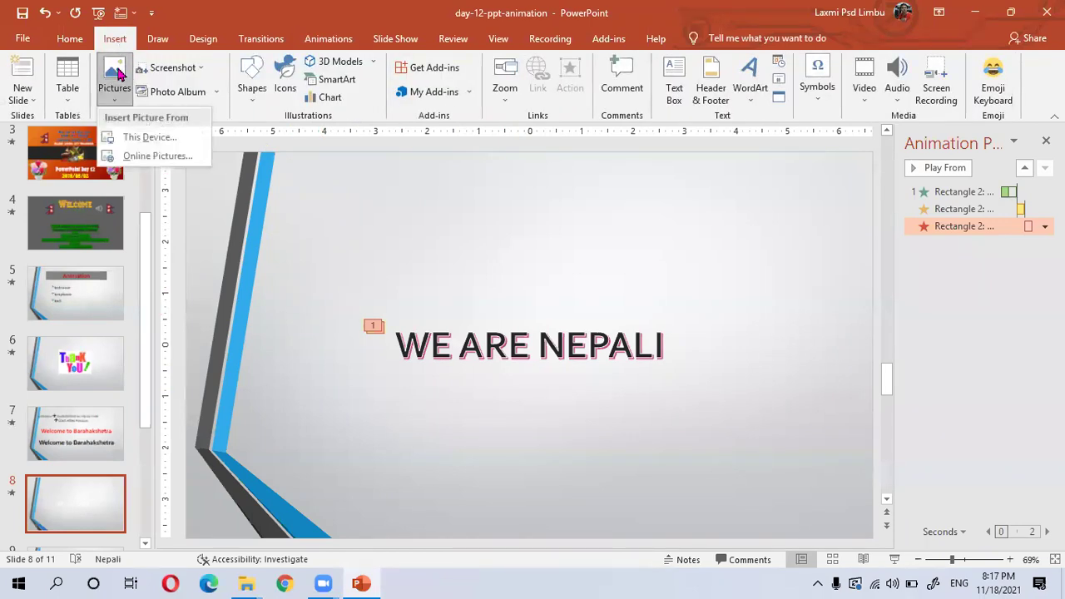
pyautogui.click(135, 136)
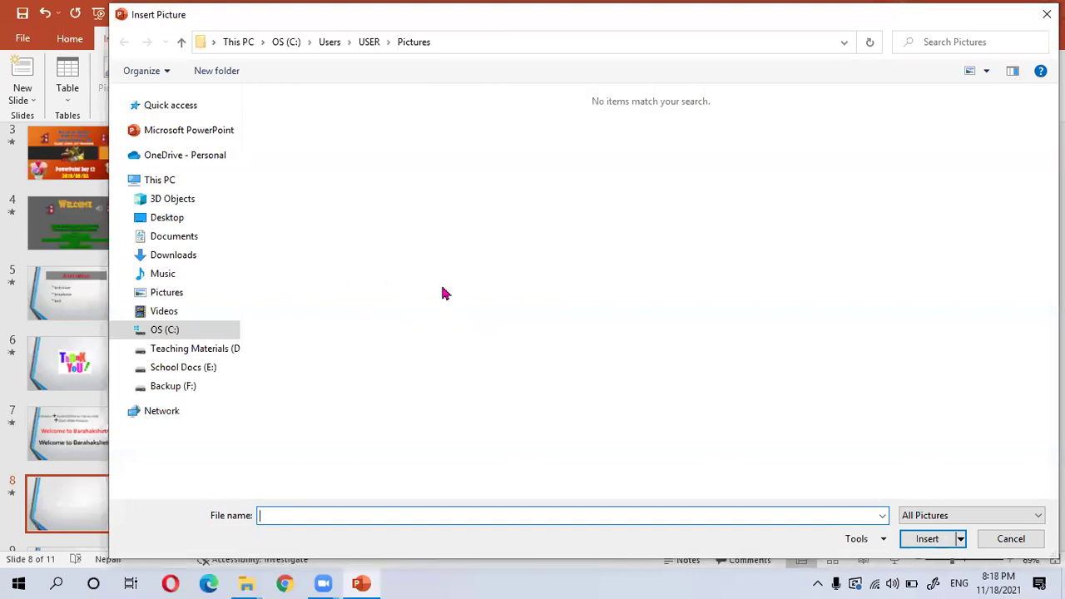
pyautogui.moveTo(172, 199)
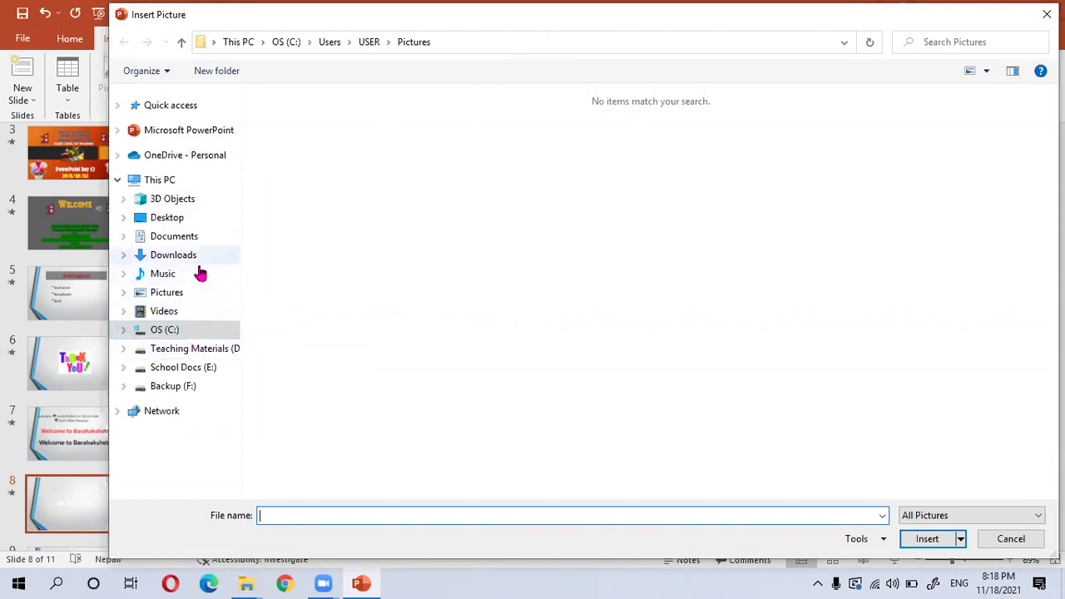
pyautogui.moveTo(175, 275)
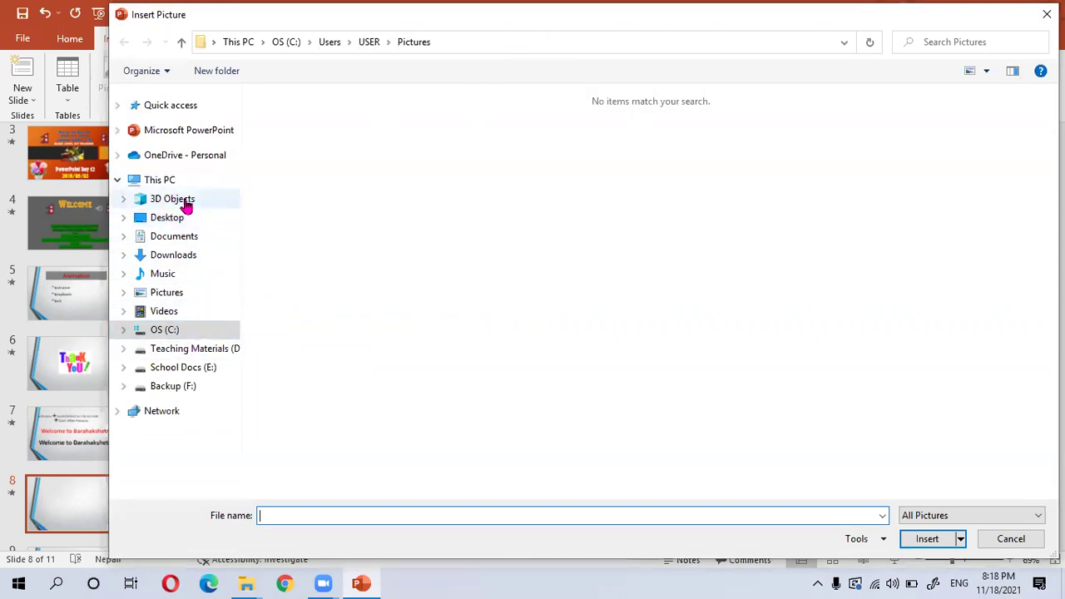
pyautogui.click(171, 292)
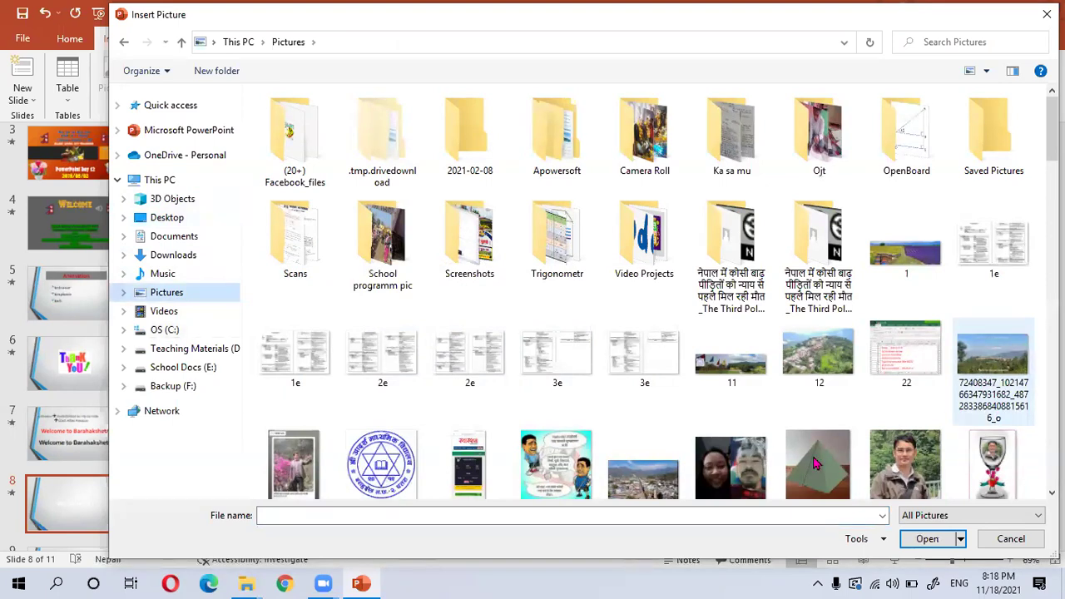
pyautogui.click(971, 366)
pyautogui.click(928, 539)
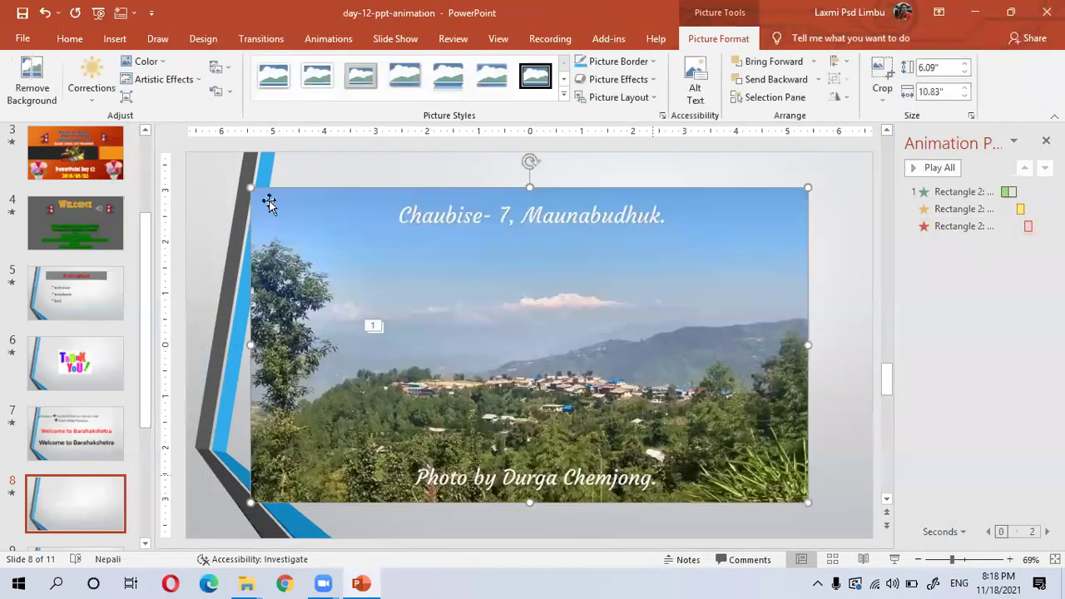
# - Resize the photo to about 5.11" by 9.08" and place it over the title area
pyautogui.moveTo(252, 190); pyautogui.dragTo(335, 236)
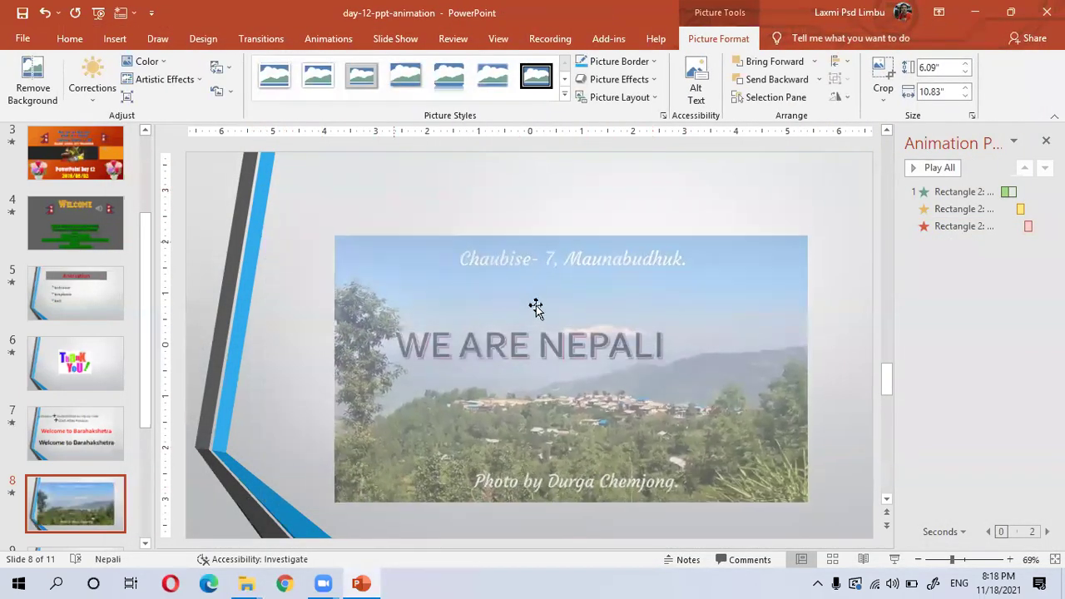
pyautogui.moveTo(535, 308); pyautogui.dragTo(416, 278)
pyautogui.moveTo(638, 292)
pyautogui.mouseDown()
pyautogui.moveTo(579, 213)
pyautogui.moveTo(490, 188)
pyautogui.mouseUp()
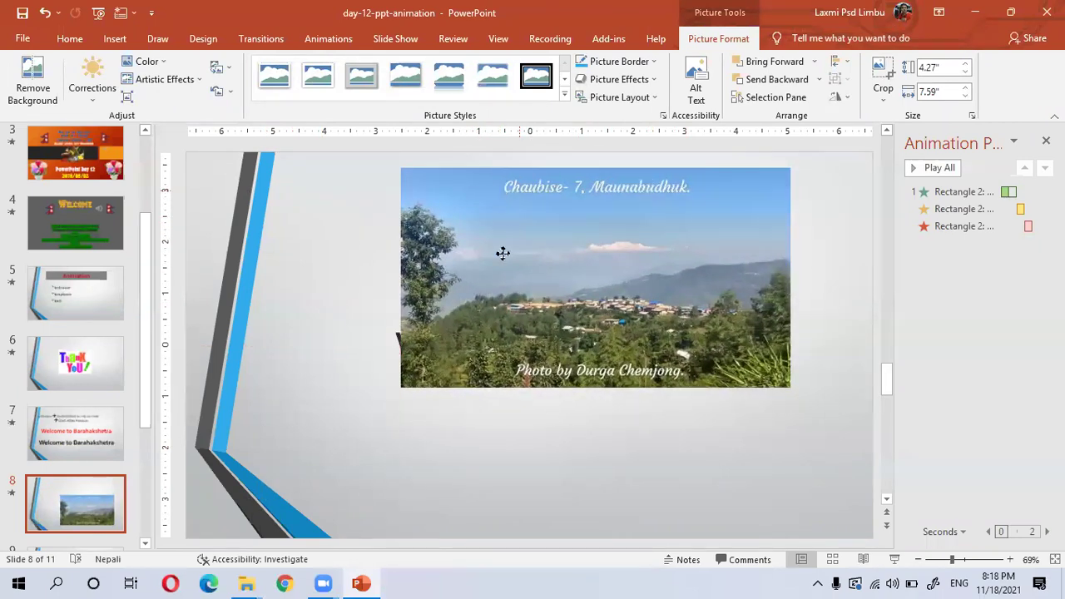
pyautogui.moveTo(503, 252)
pyautogui.mouseDown()
pyautogui.moveTo(586, 234)
pyautogui.moveTo(560, 240)
pyautogui.mouseUp()
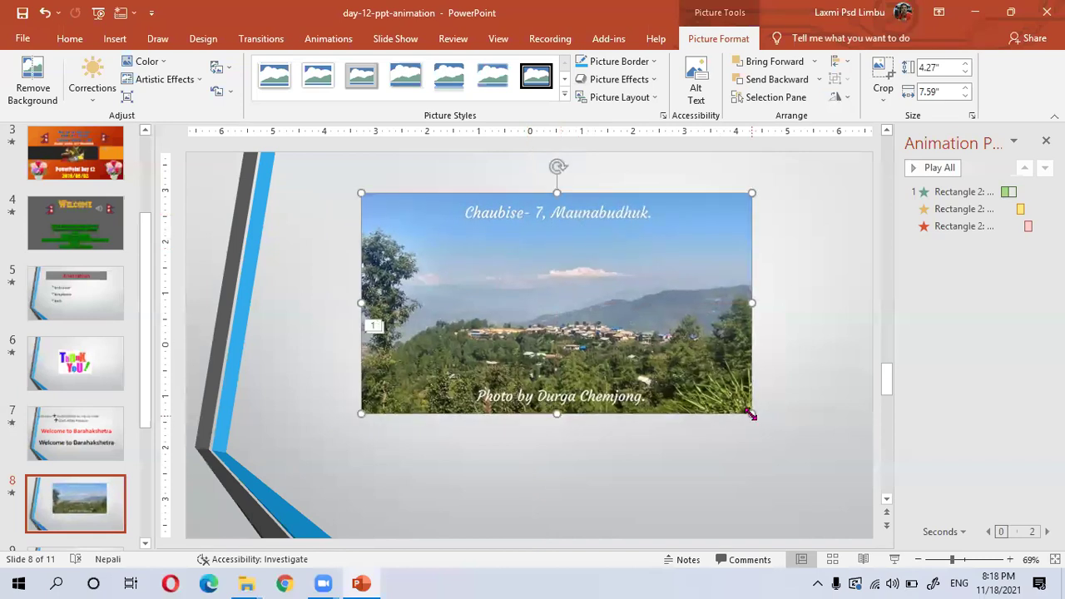
pyautogui.moveTo(751, 413); pyautogui.dragTo(829, 456)
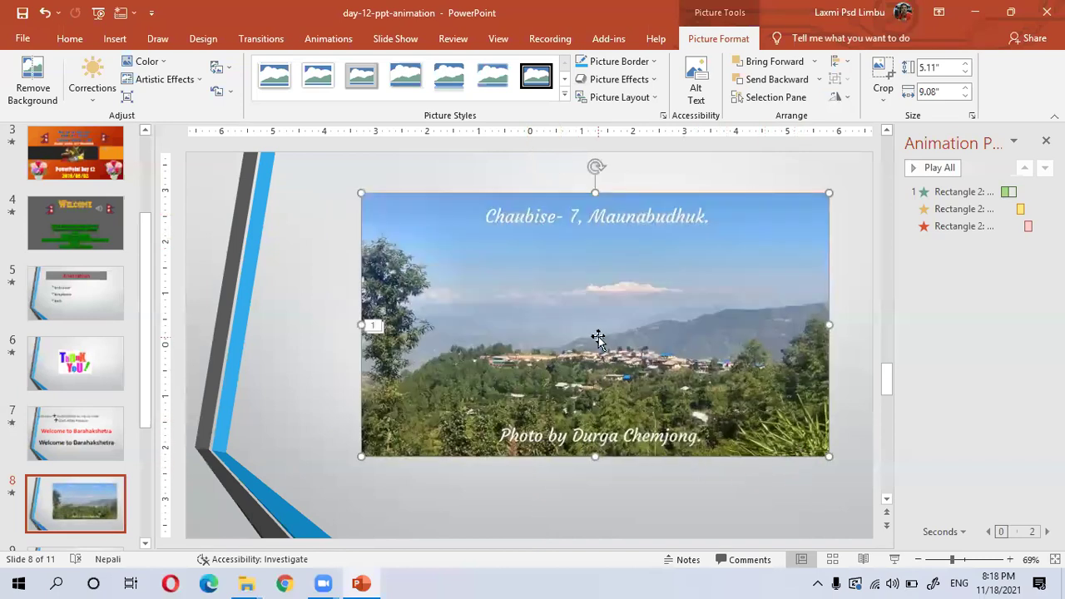
pyautogui.click(341, 47)
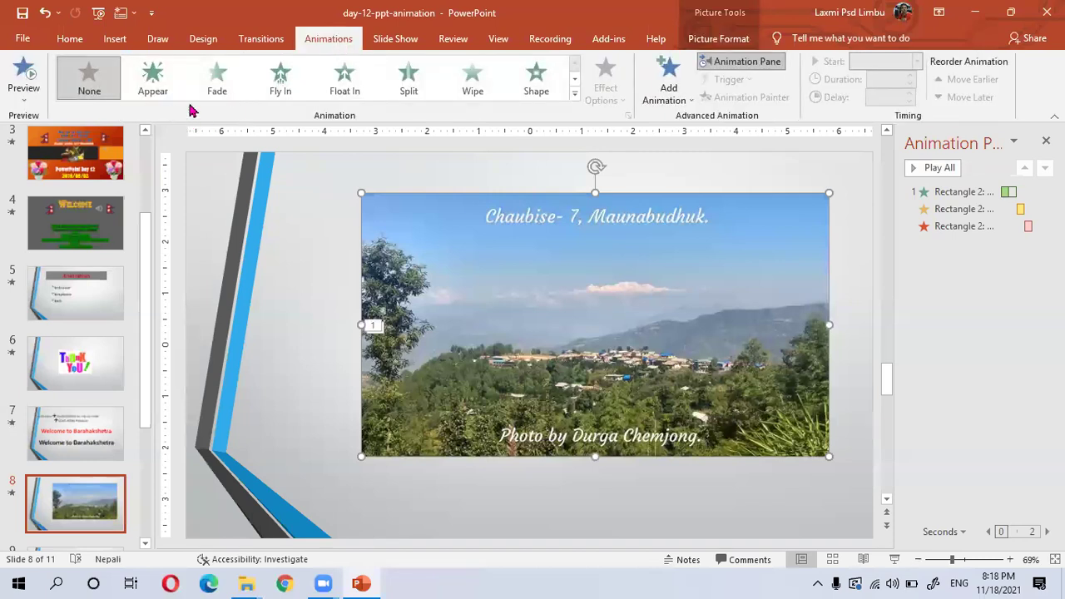
# - Give the photo a Fly In entrance and preview emphasis effects like Object Color and Darken
pyautogui.click(279, 93)
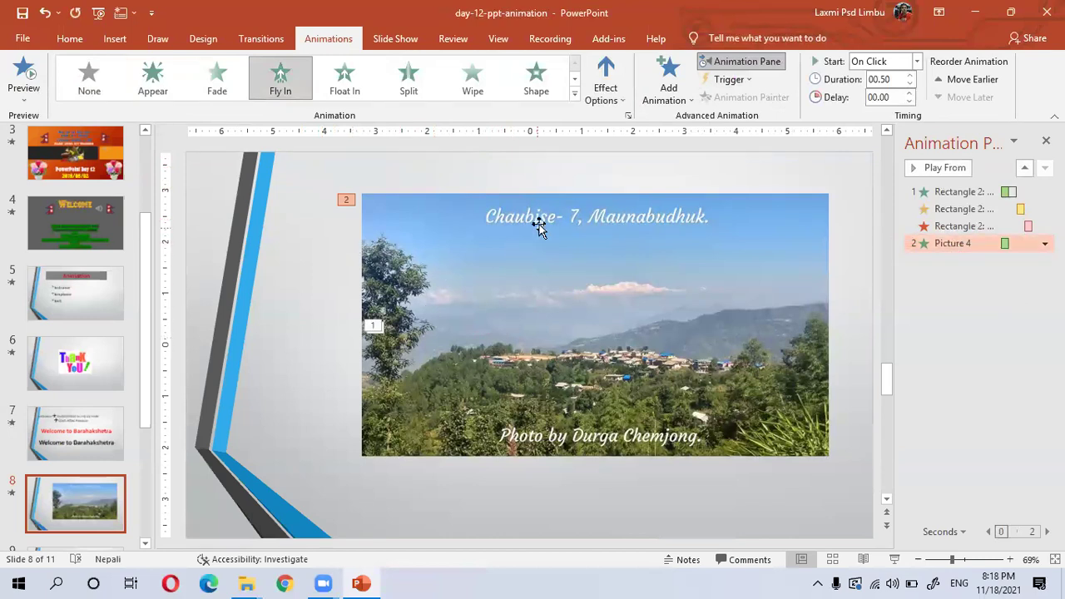
pyautogui.click(677, 98)
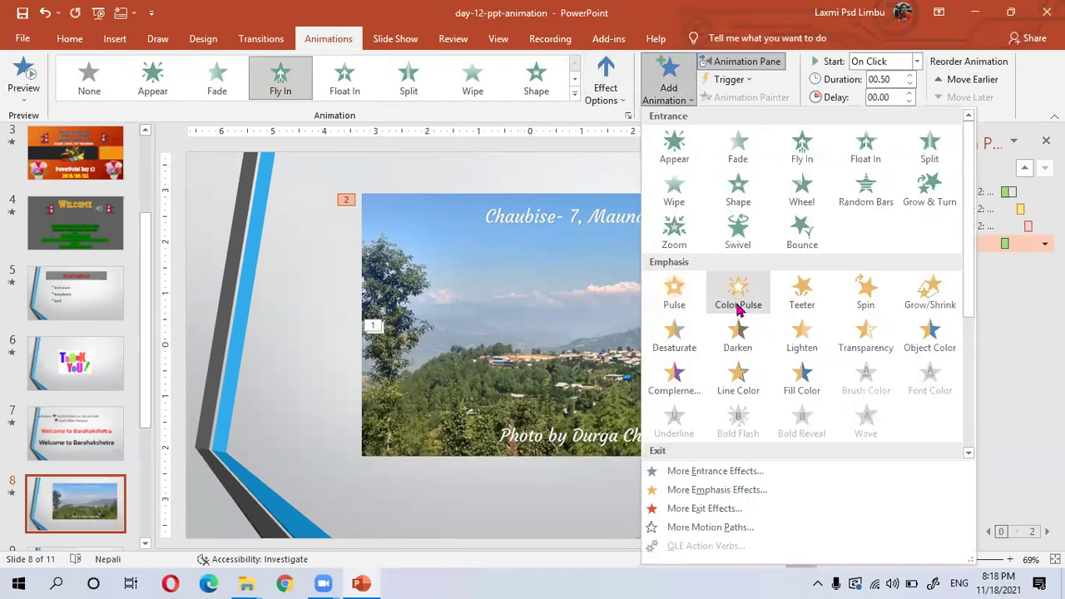
pyautogui.click(710, 497)
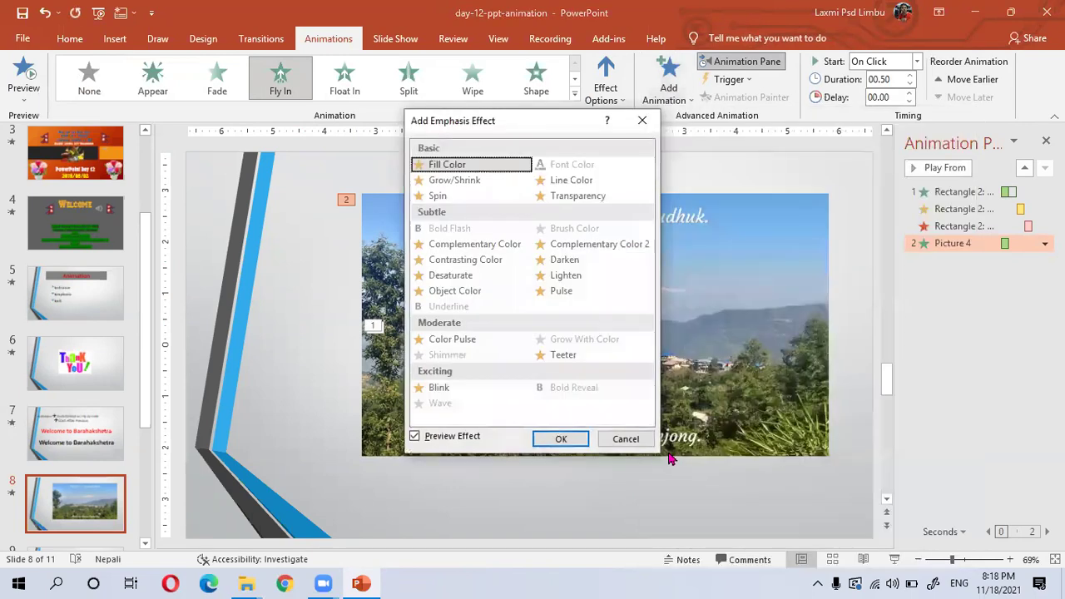
pyautogui.click(471, 293)
pyautogui.click(469, 276)
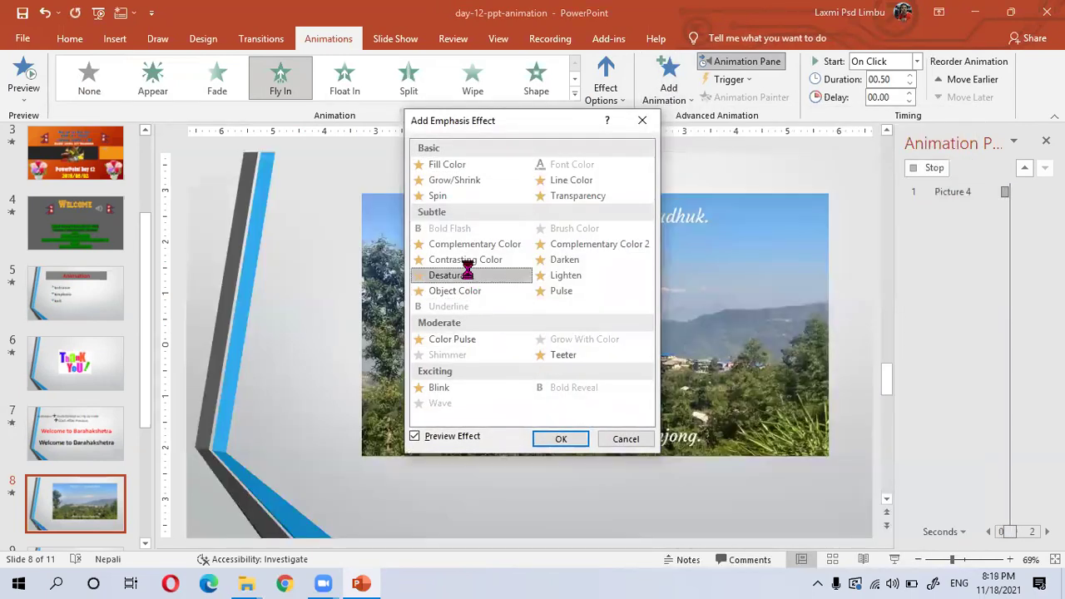
pyautogui.click(471, 263)
pyautogui.click(566, 261)
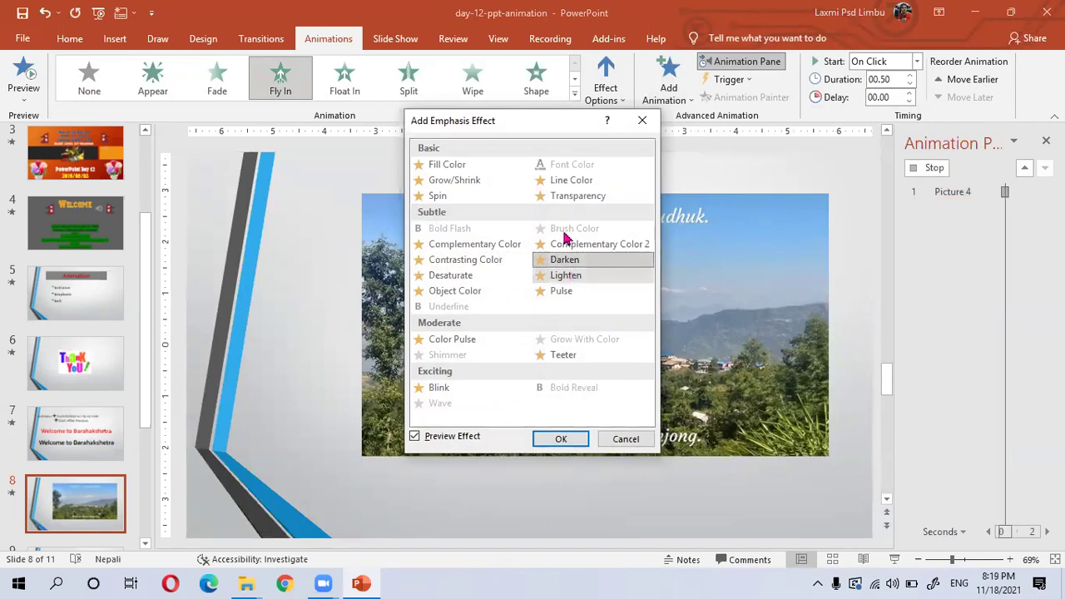
# - Choose Teeter as the photo's emphasis effect after previewing Color Pulse
pyautogui.moveTo(554, 123); pyautogui.dragTo(917, 126)
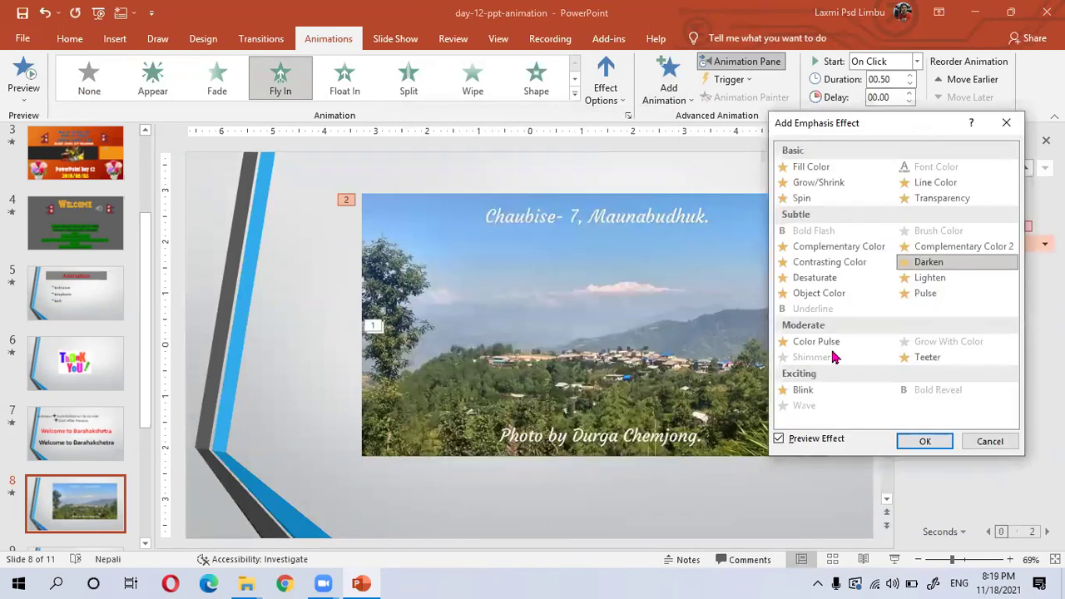
pyautogui.click(827, 342)
pyautogui.click(909, 359)
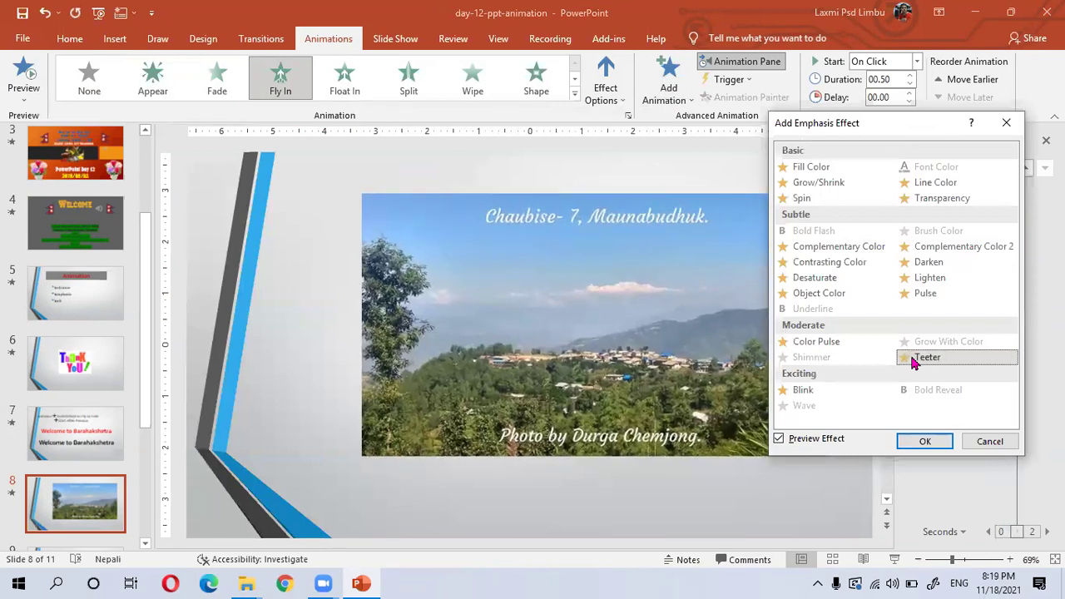
pyautogui.click(925, 441)
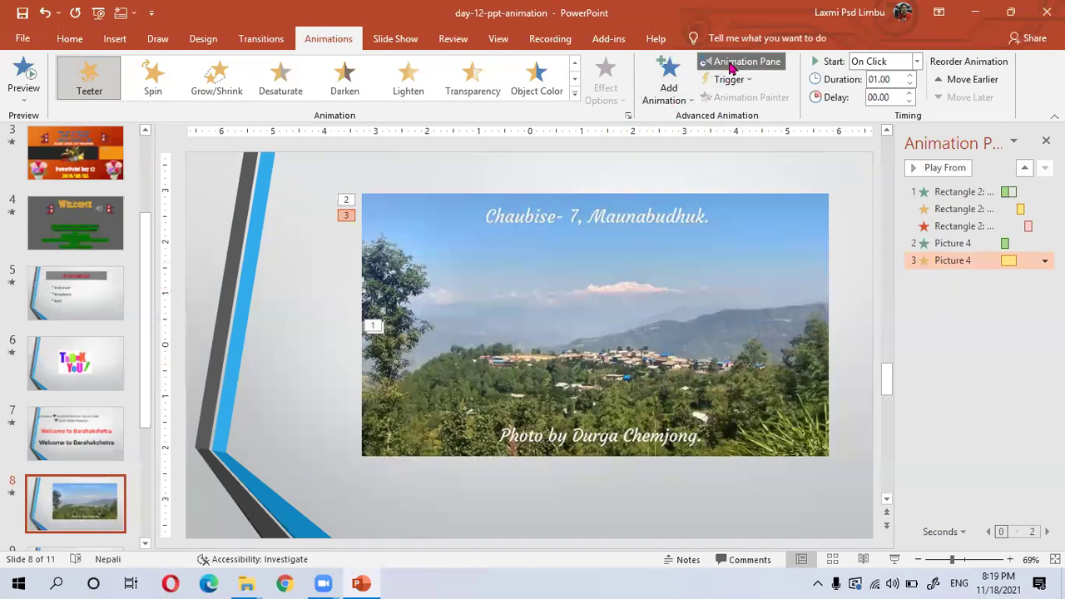
pyautogui.click(666, 83)
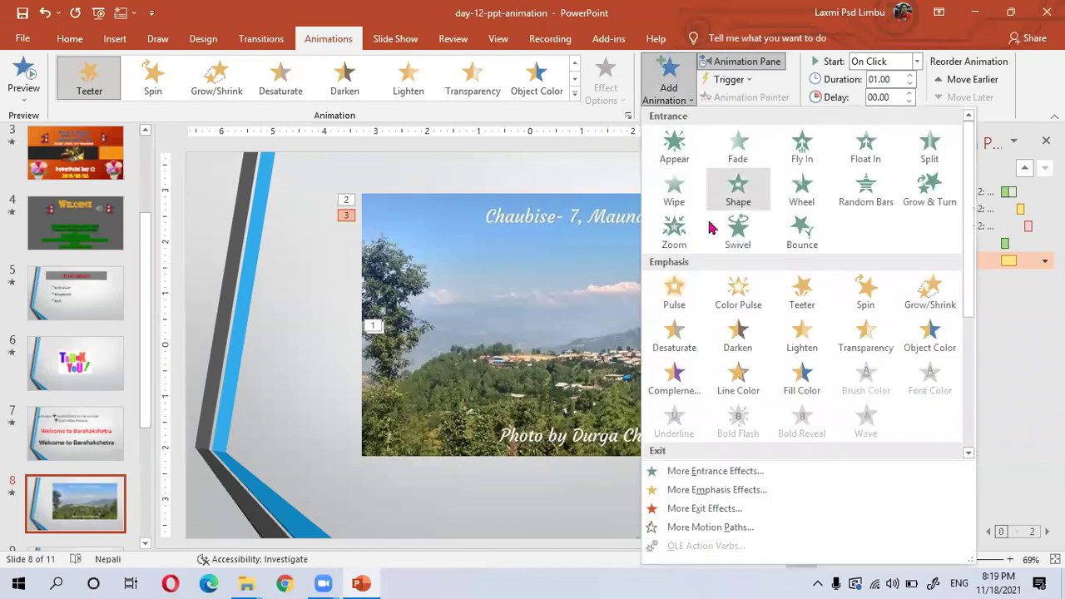
pyautogui.scroll(-2, 723, 349)
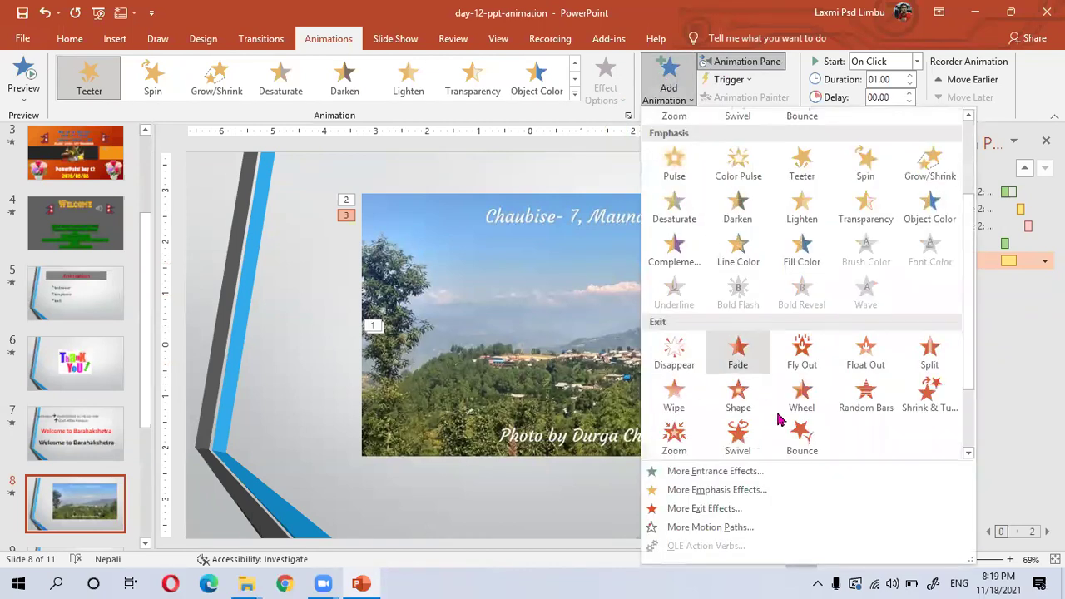
# - Pick Spiral Out from the full exit effect list and confirm it on the photo
pyautogui.click(737, 508)
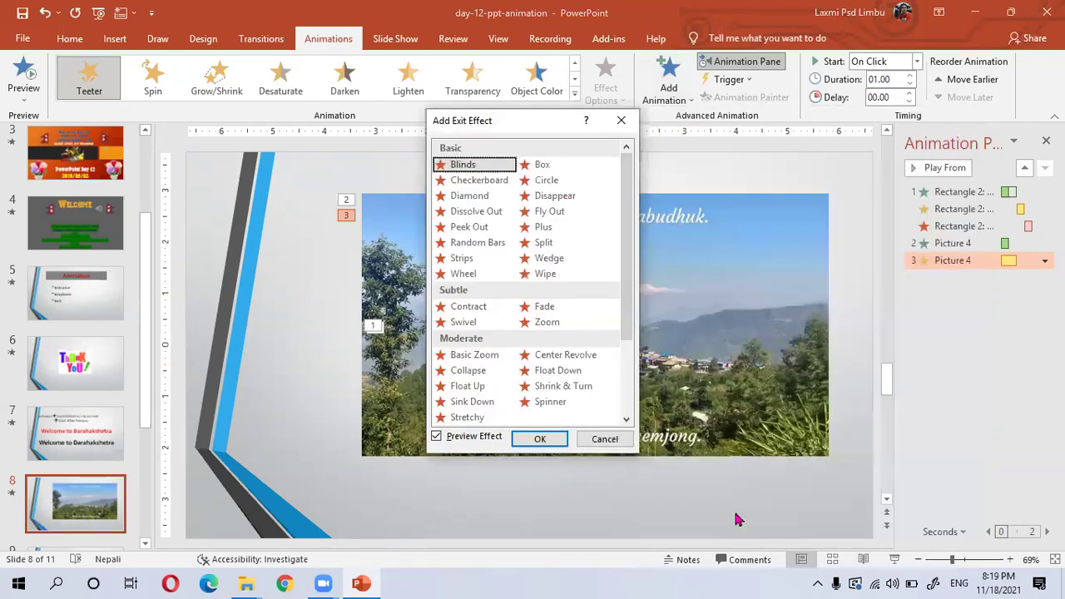
pyautogui.moveTo(577, 125); pyautogui.dragTo(893, 110)
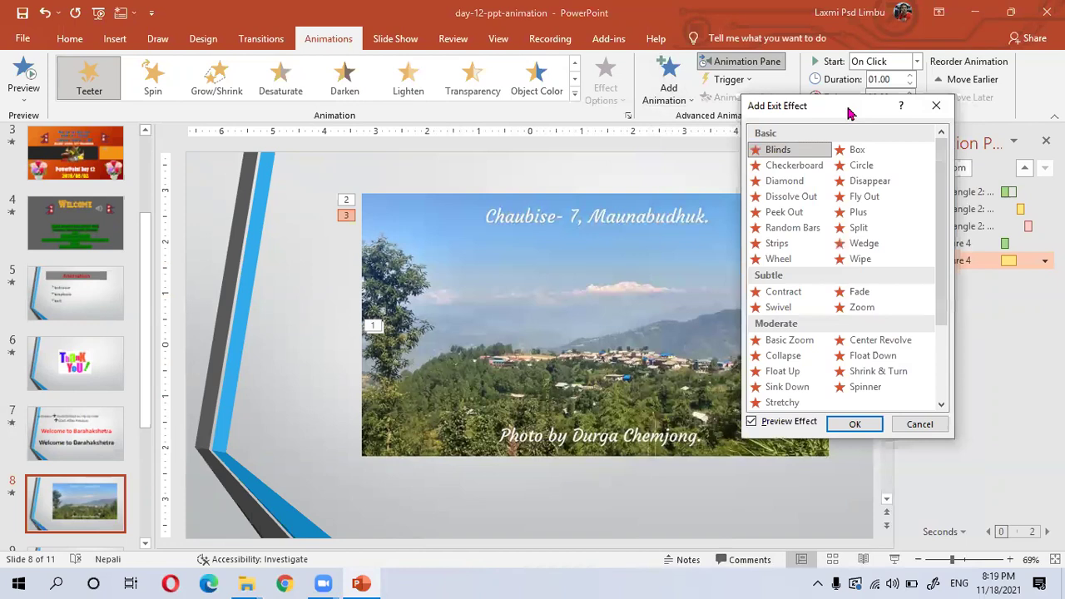
pyautogui.moveTo(947, 296); pyautogui.dragTo(947, 367)
pyautogui.click(869, 388)
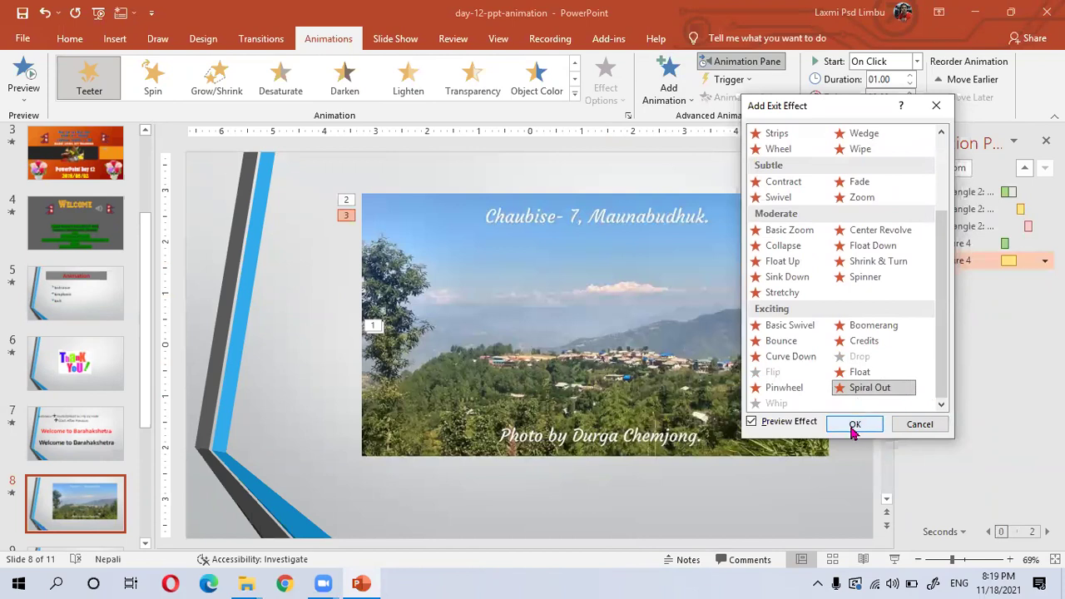
pyautogui.click(855, 425)
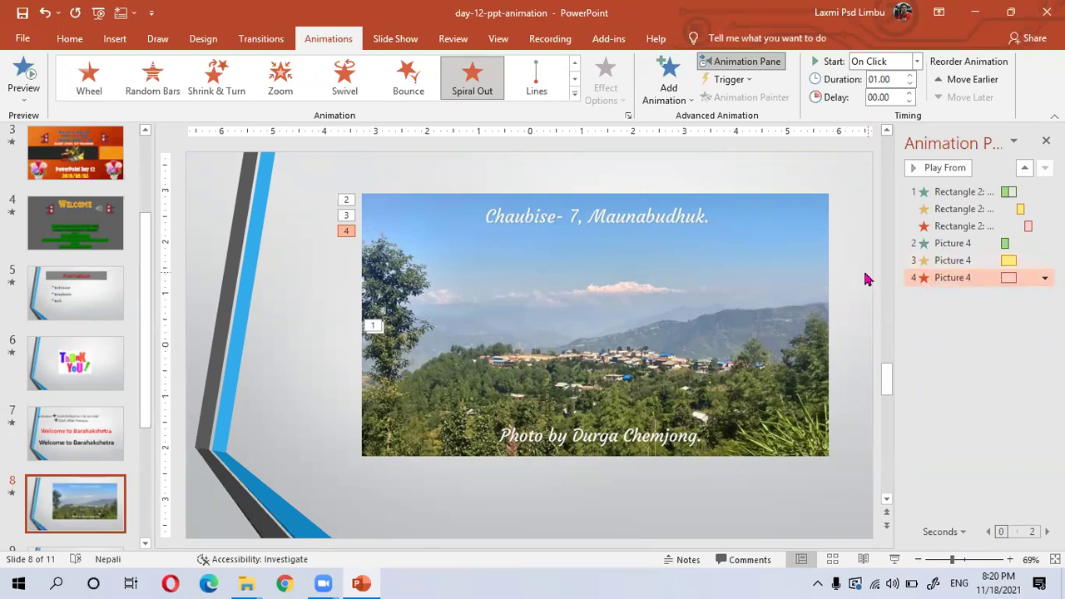
# - Set both the photo's Teeter emphasis and Spiral Out exit to Start After Previous
pyautogui.click(949, 260)
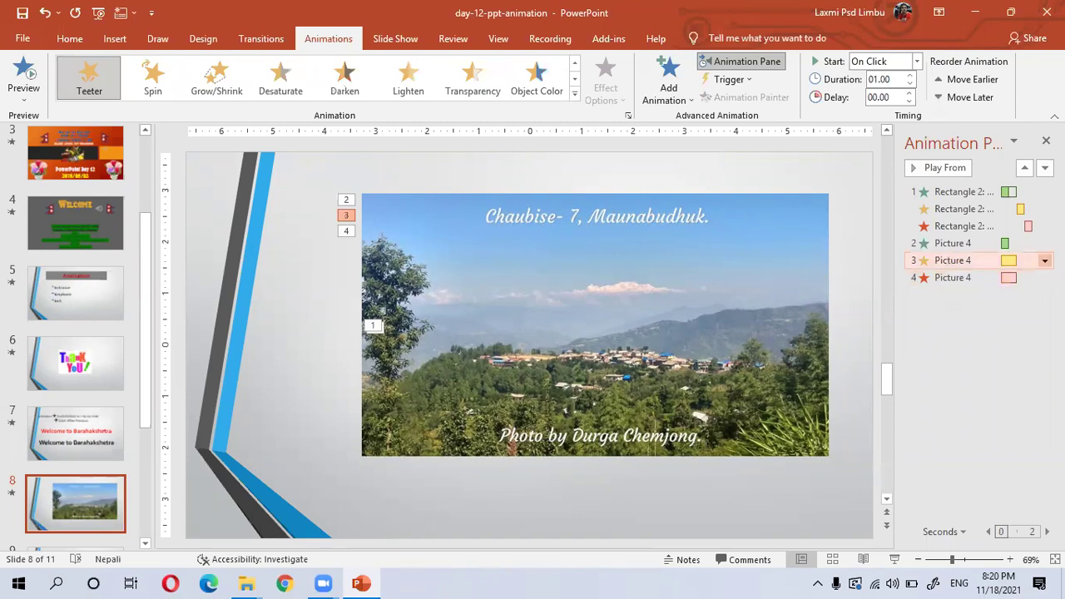
pyautogui.click(1044, 260)
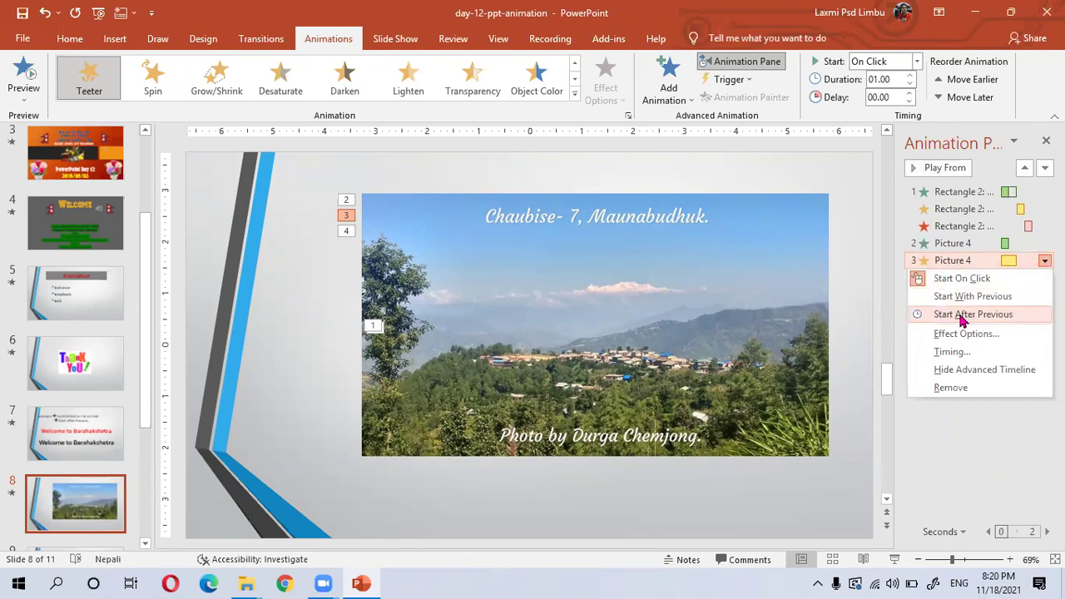
pyautogui.click(961, 317)
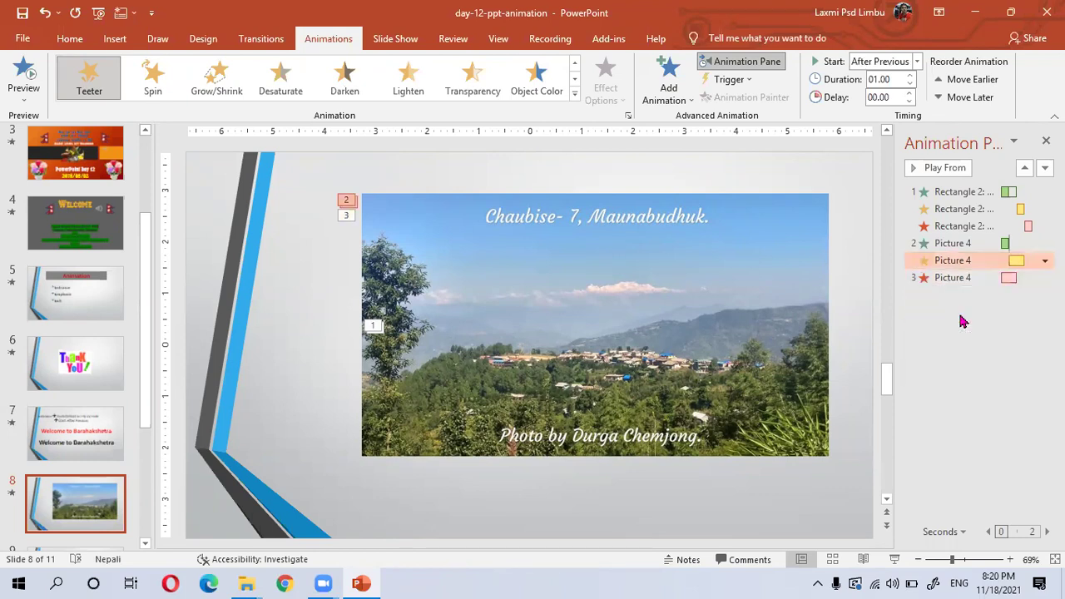
pyautogui.click(1011, 282)
pyautogui.rightClick(1011, 285)
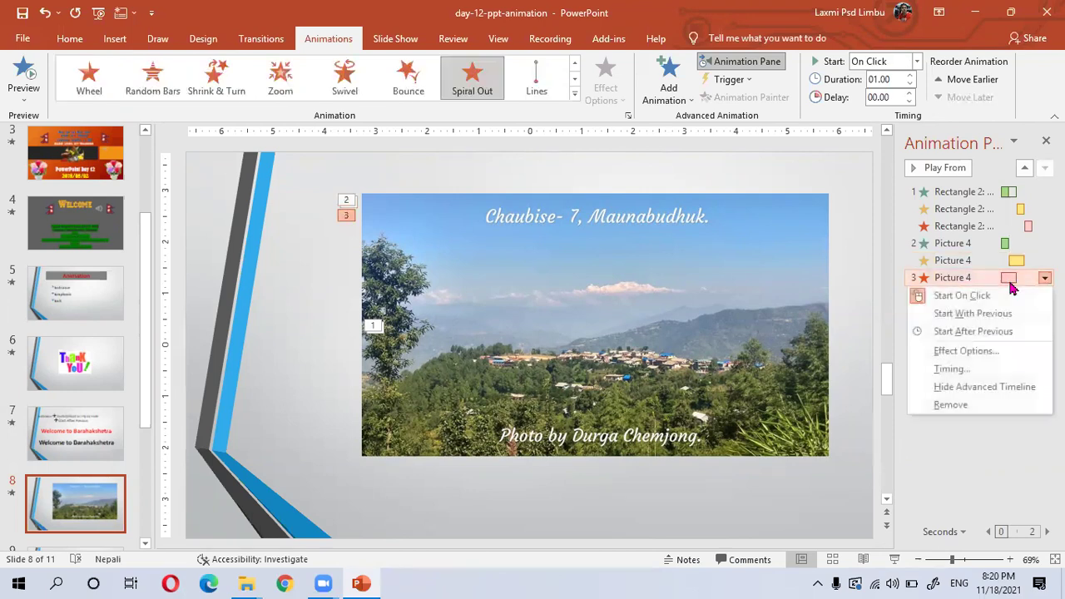
pyautogui.click(972, 332)
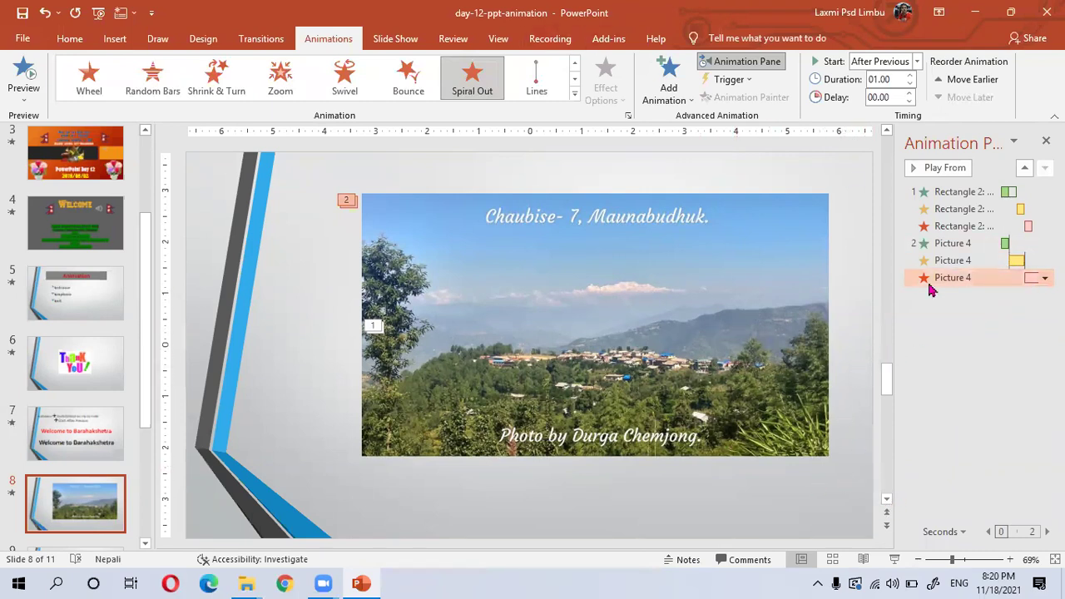
pyautogui.click(892, 554)
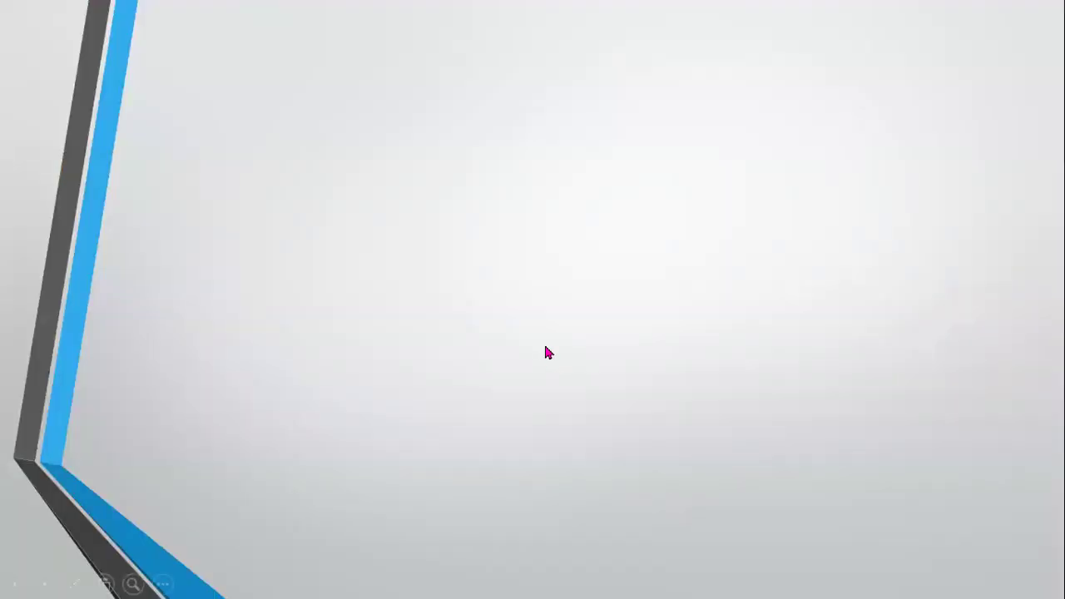
pyautogui.click(502, 485)
pyautogui.click(494, 116)
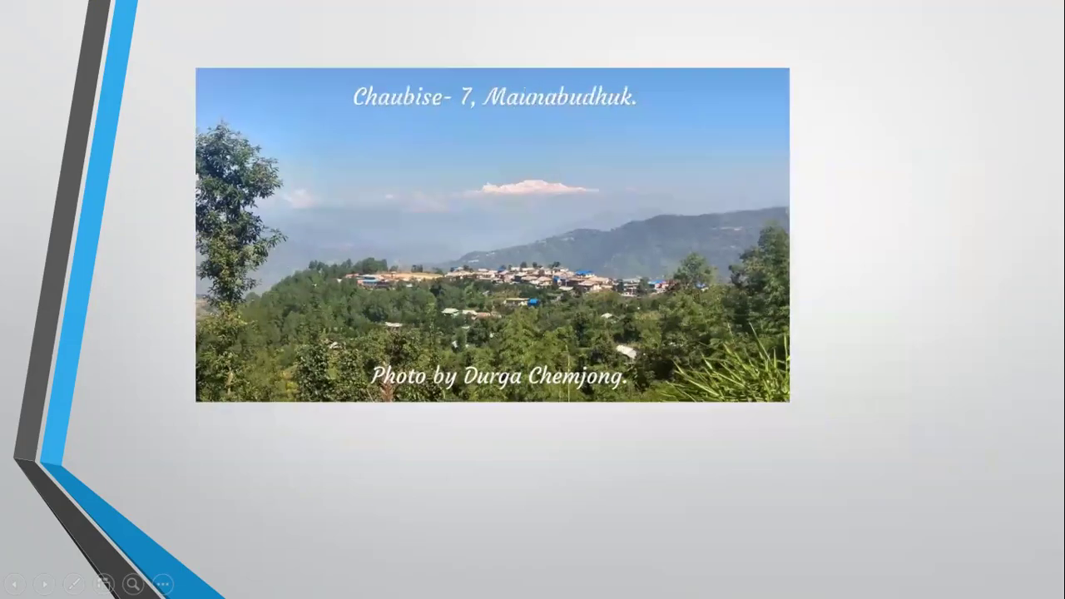
pyautogui.press('Escape')
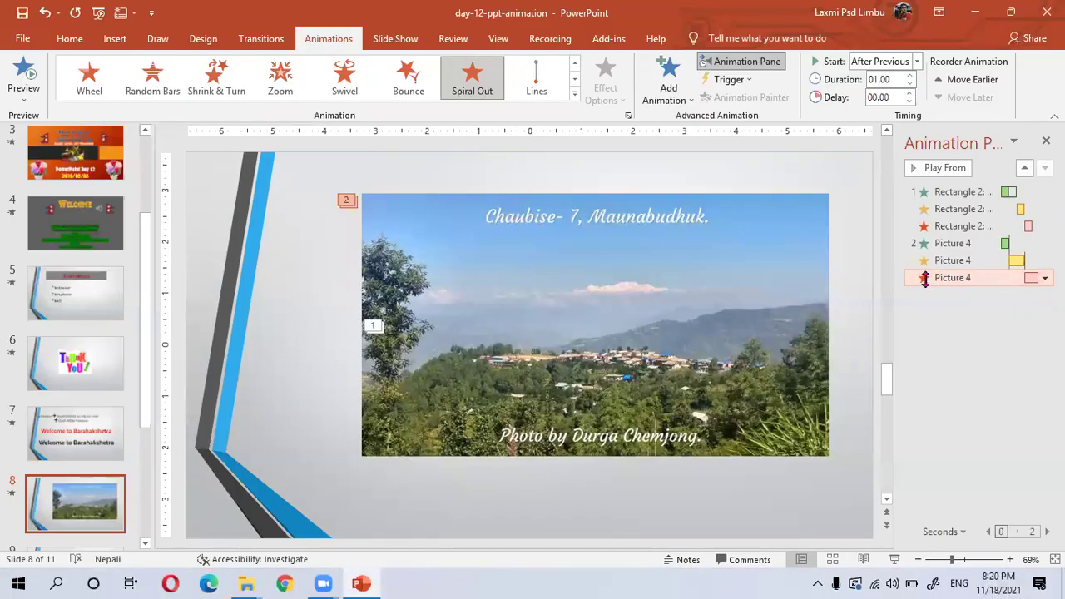
# - Switch Spiral Out back to On Click and test the photo's animations in a slide show
pyautogui.click(1045, 277)
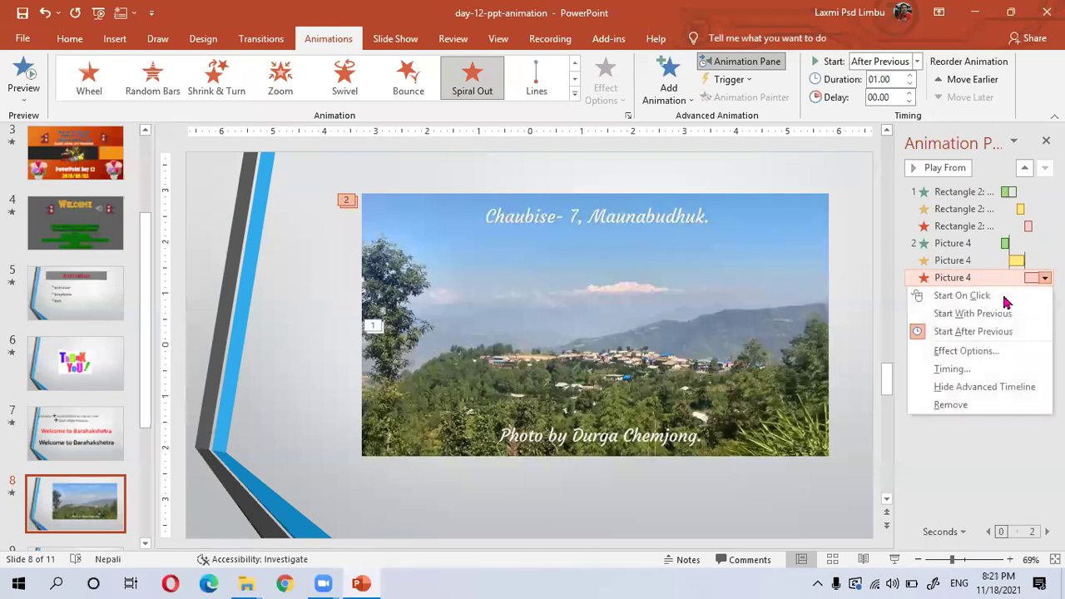
pyautogui.click(946, 297)
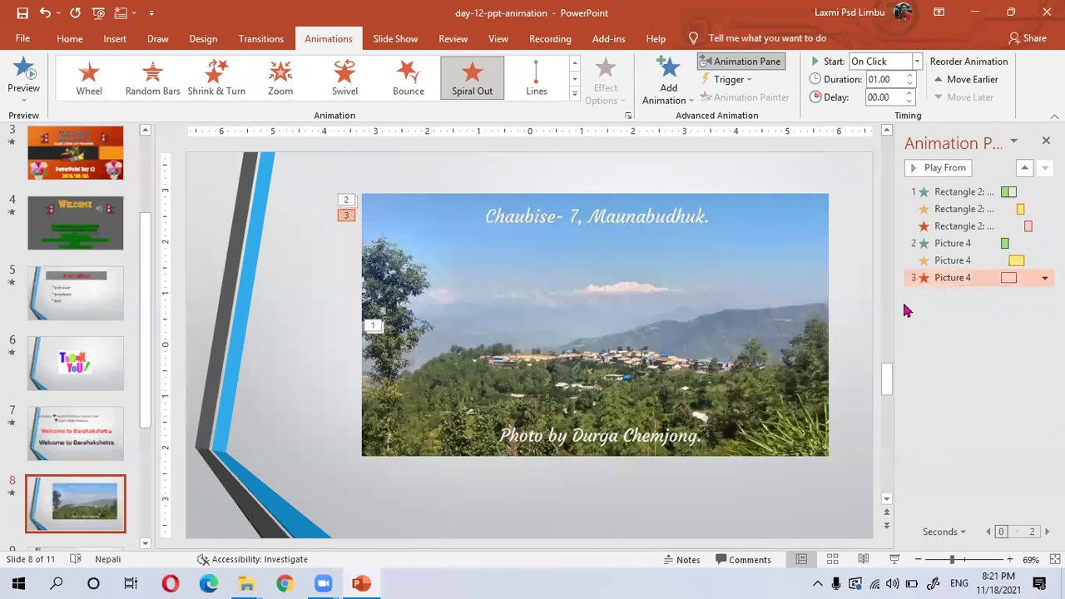
pyautogui.click(895, 561)
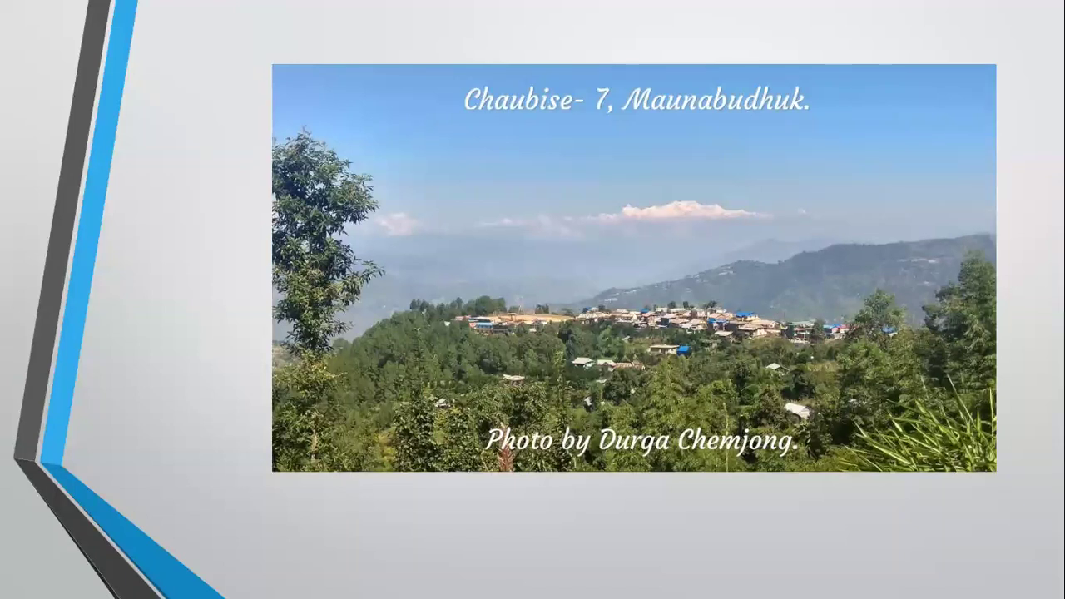
pyautogui.click(717, 347)
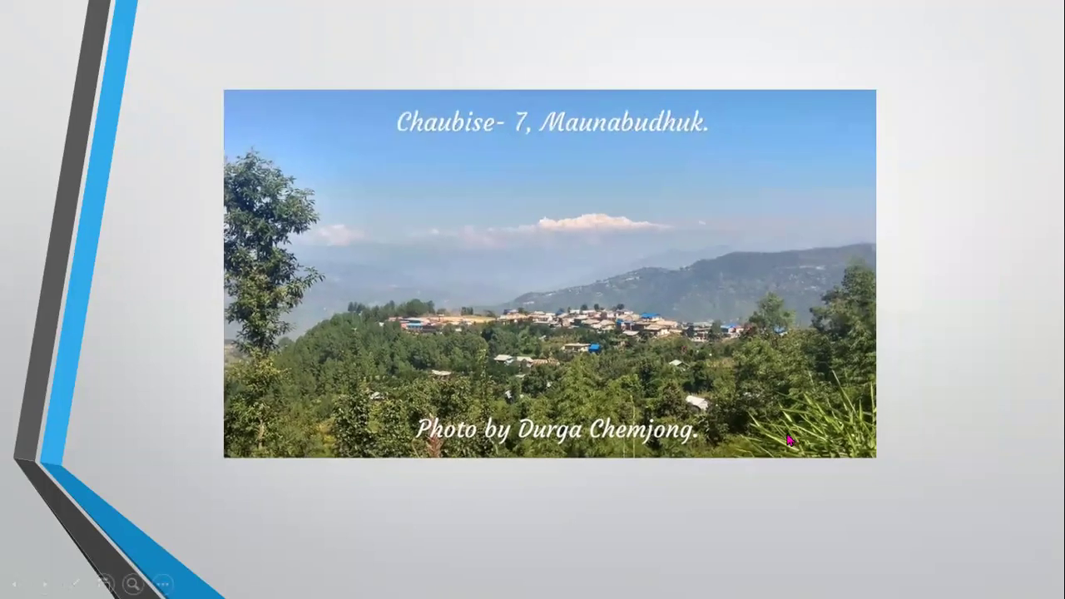
pyautogui.click(815, 468)
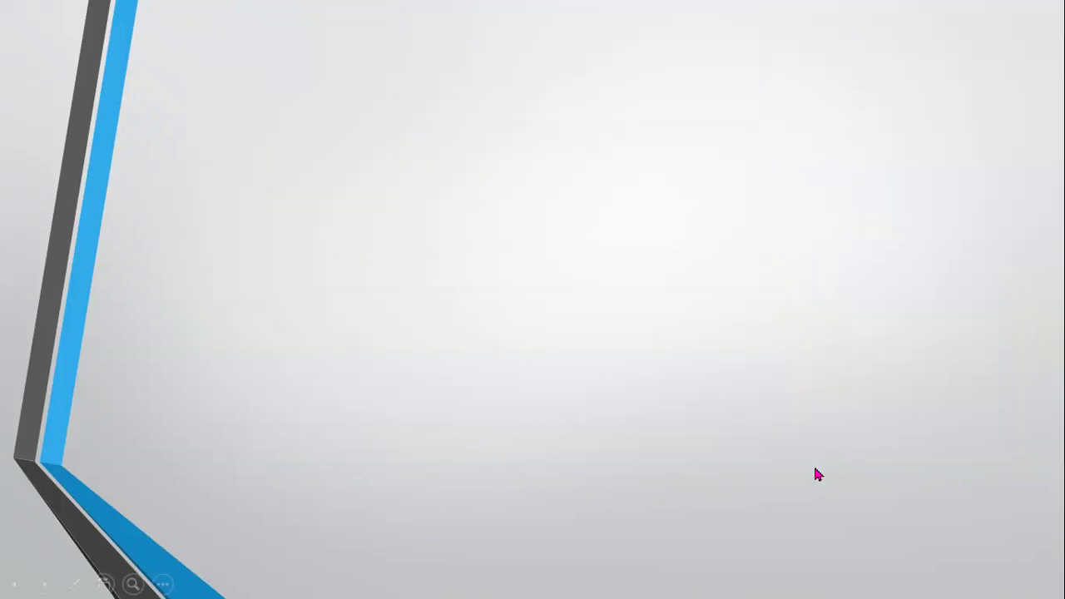
pyautogui.press('Escape')
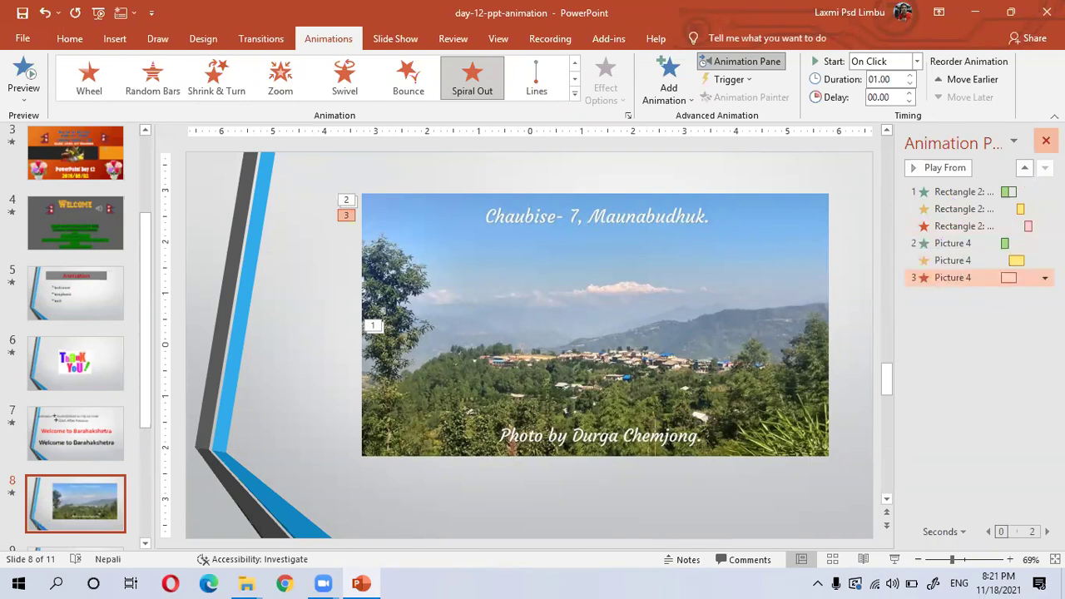
# - Review the animations on the Welcome and Bye Barahakshetra slides, 9 and 10
pyautogui.click(1046, 141)
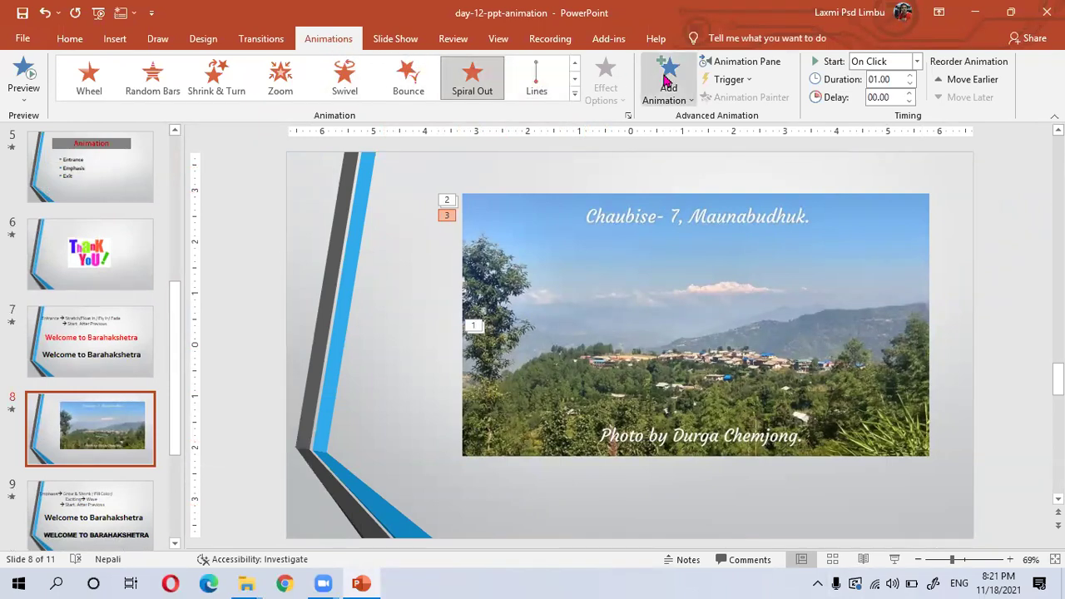
pyautogui.click(715, 64)
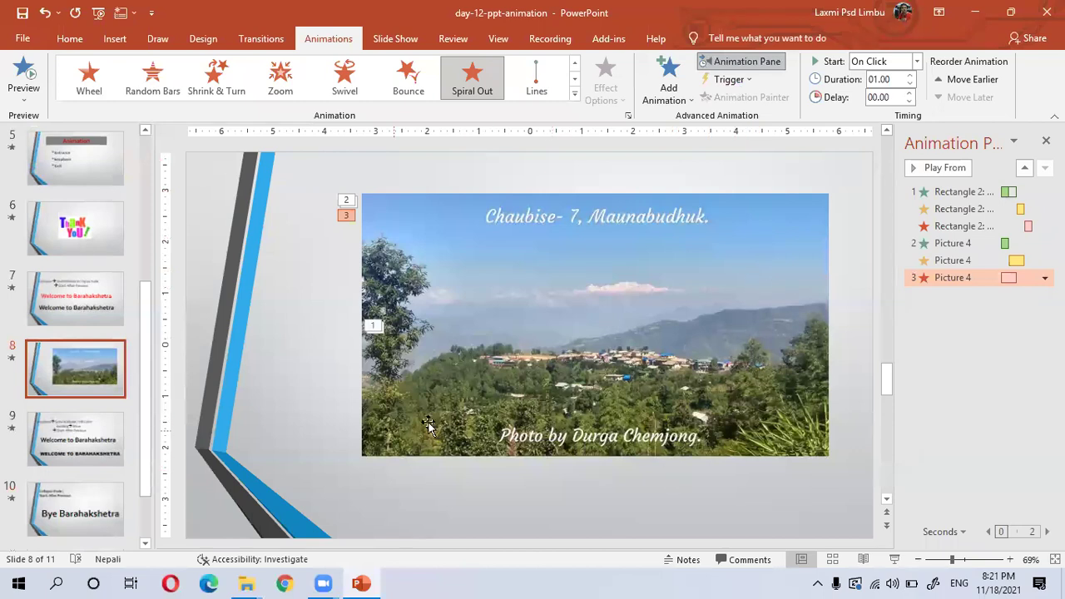
pyautogui.click(96, 449)
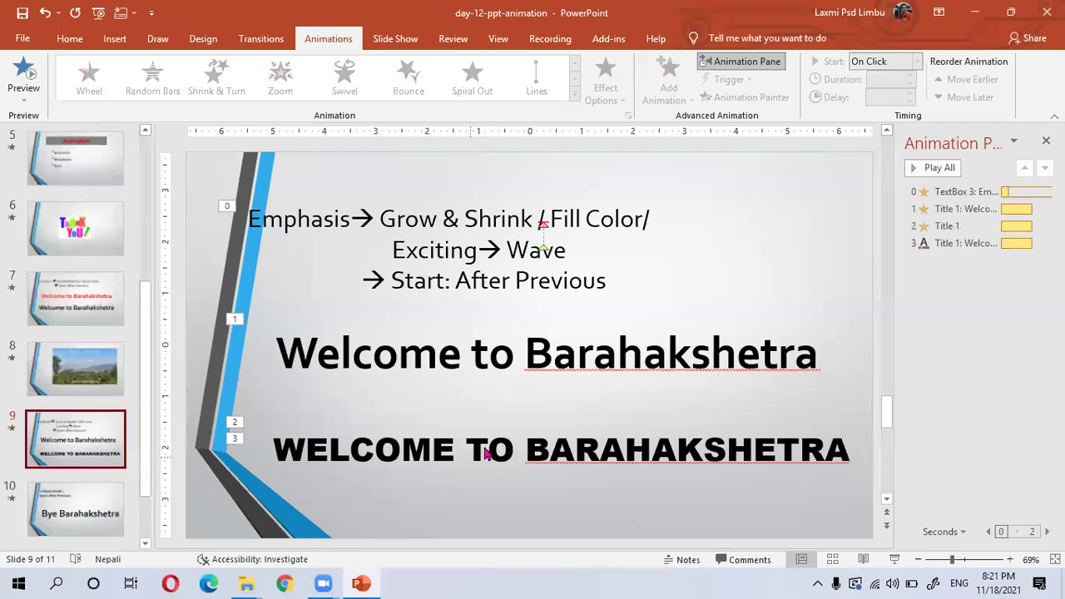
pyautogui.click(452, 449)
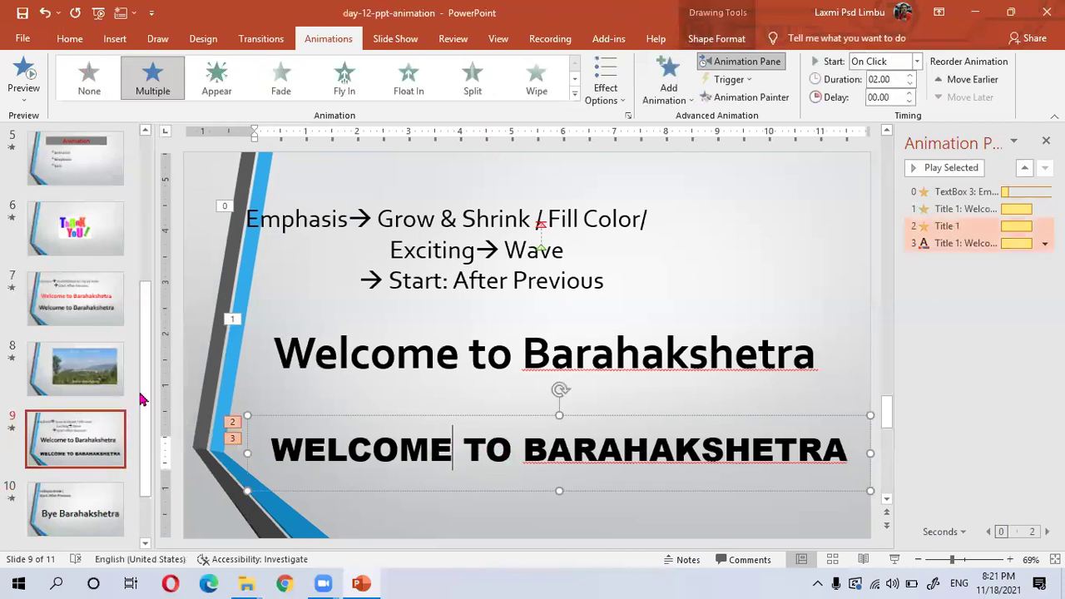
pyautogui.press('pagedown')
pyautogui.scroll(-2, 138, 491)
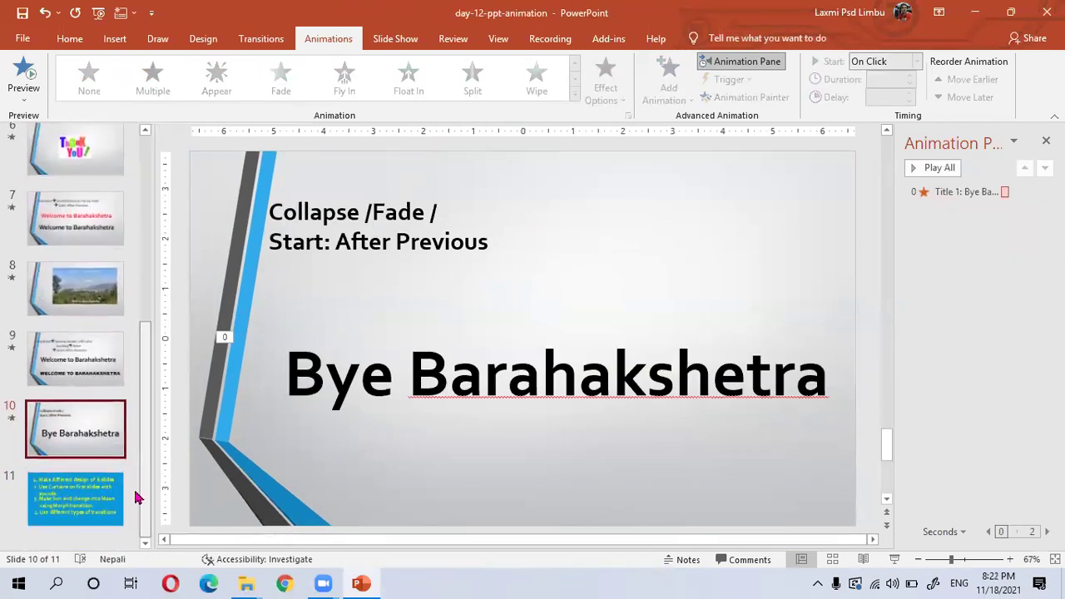
pyautogui.click(97, 370)
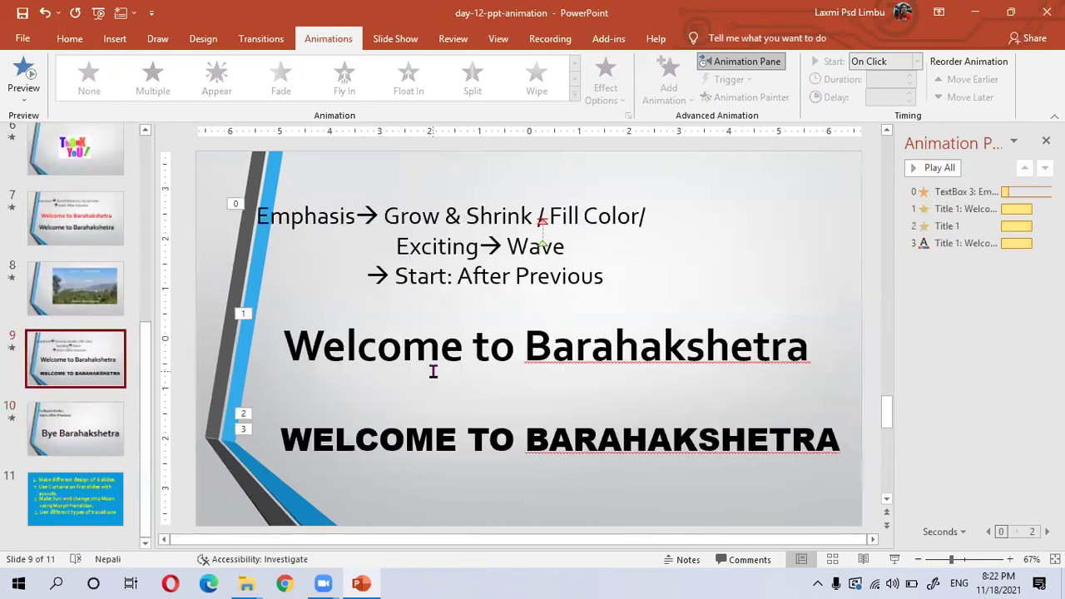
pyautogui.click(114, 443)
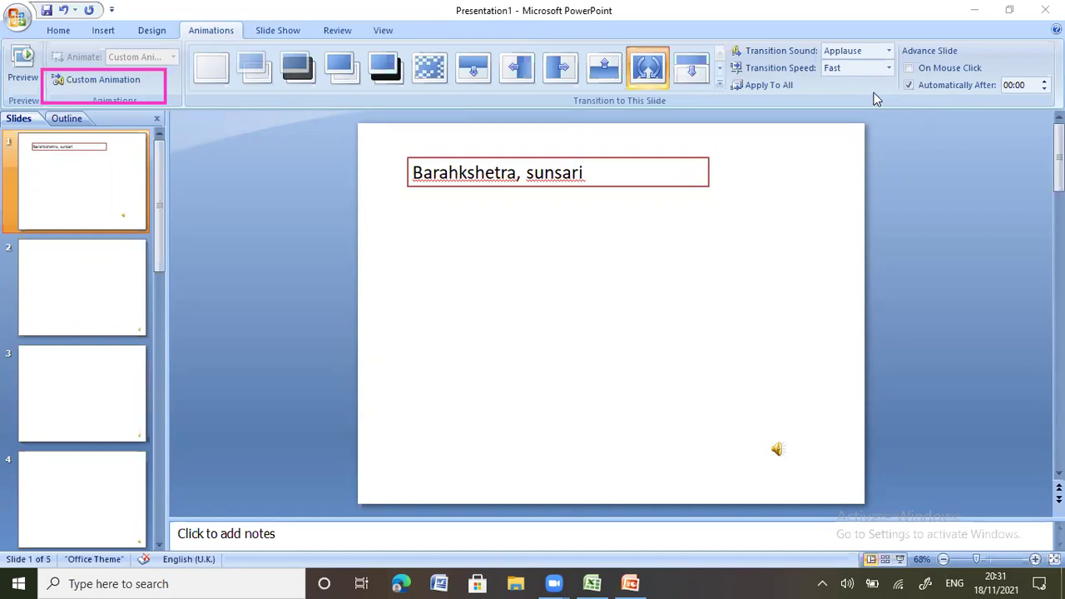
# - Open Custom Animation for slide 1, select its title, and list the Add Effect categories
pyautogui.click(84, 86)
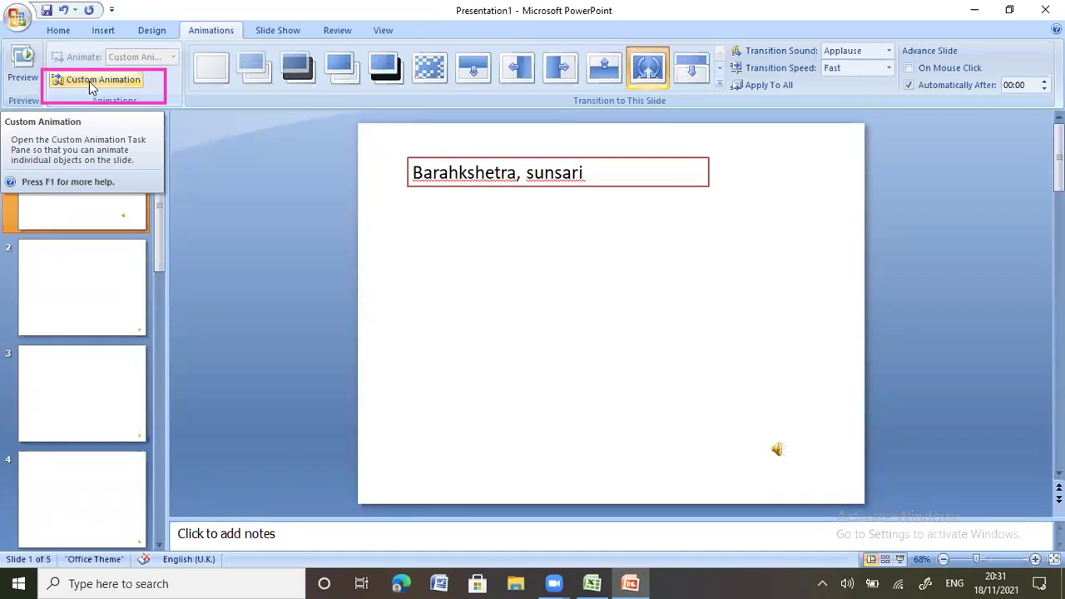
pyautogui.click(90, 80)
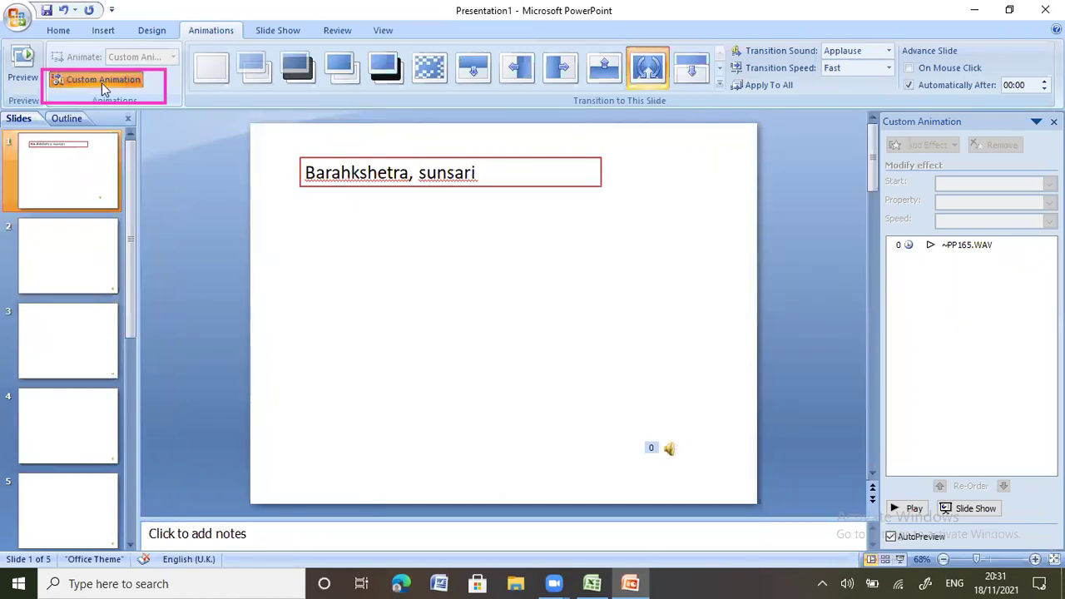
pyautogui.click(368, 174)
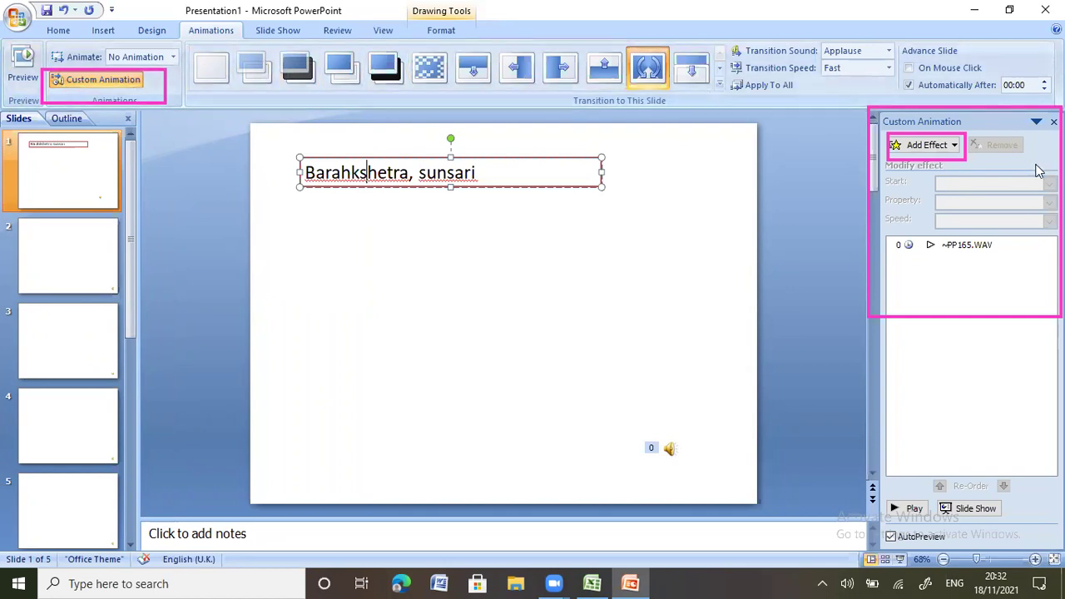
pyautogui.click(942, 146)
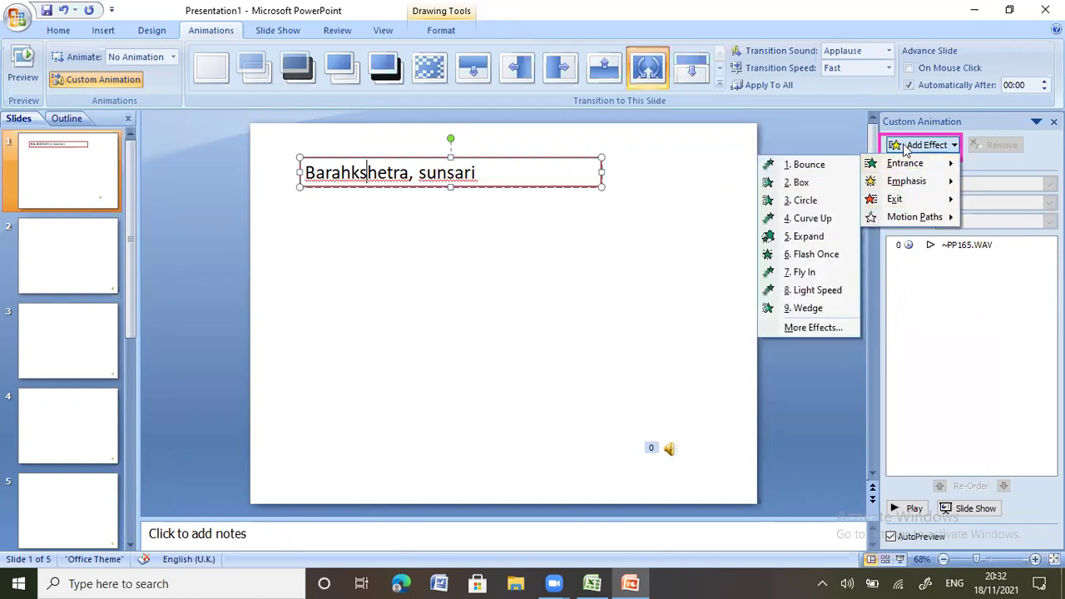
pyautogui.moveTo(905, 163)
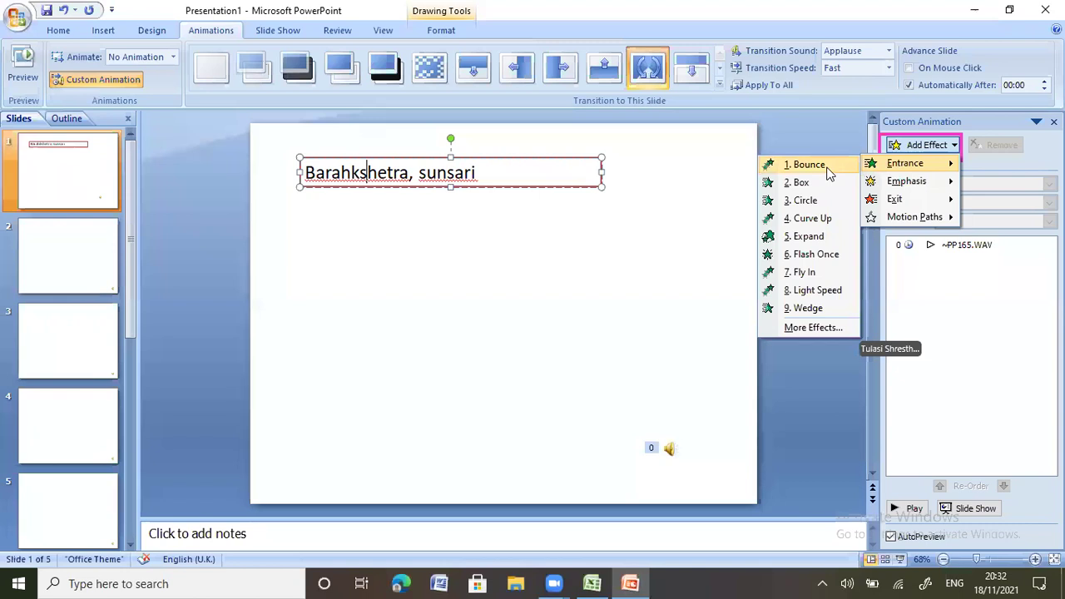
# - Preview entrance effects like Diamond, Wedge and Checkerboard, then apply Dissolve In to the title
pyautogui.click(811, 328)
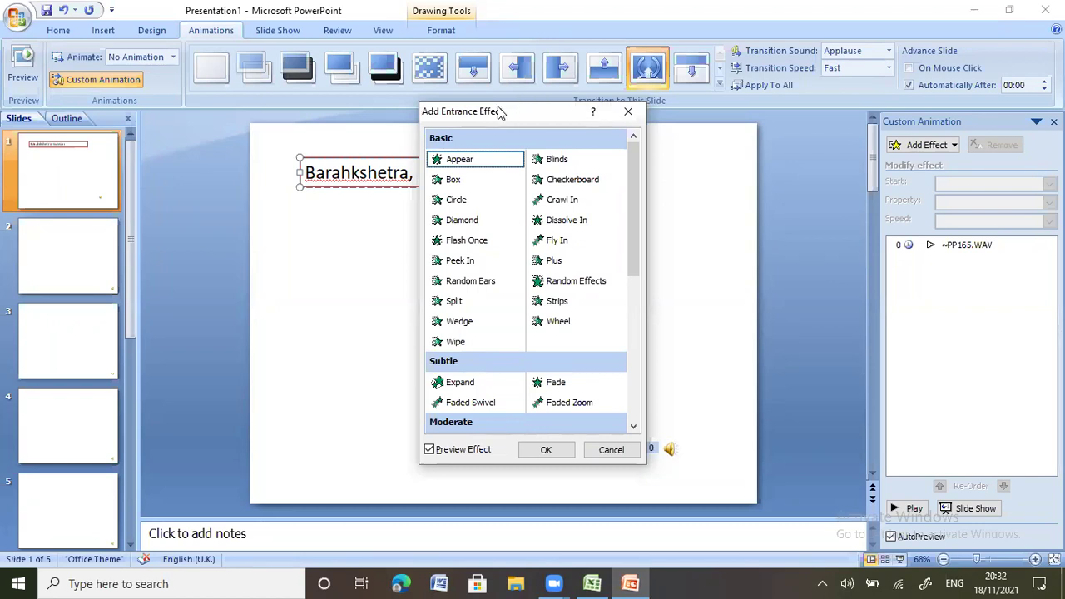
pyautogui.moveTo(501, 114); pyautogui.dragTo(847, 113)
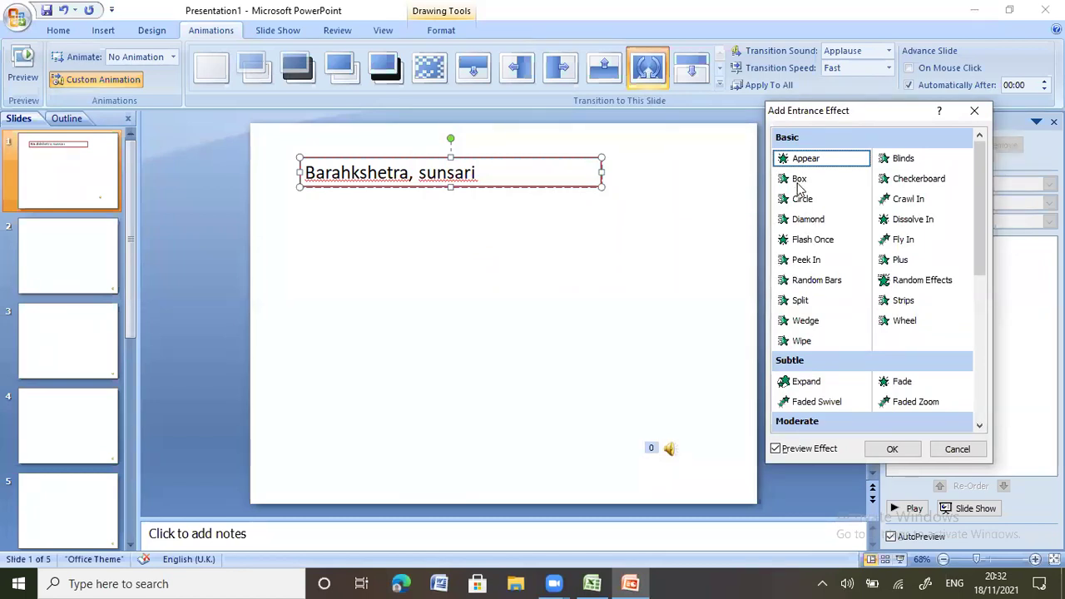
pyautogui.click(800, 220)
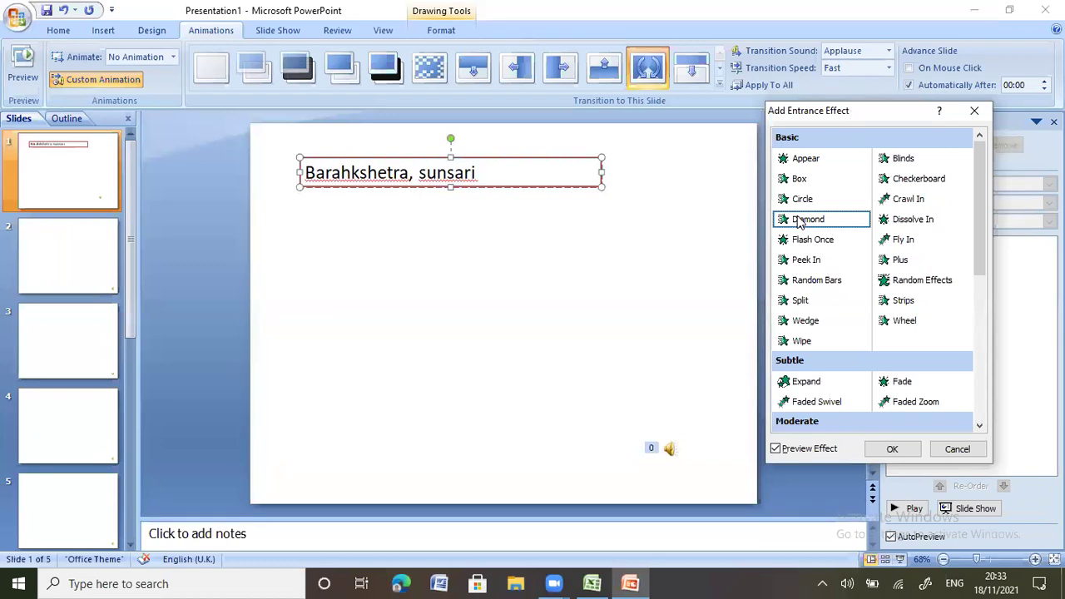
pyautogui.click(800, 260)
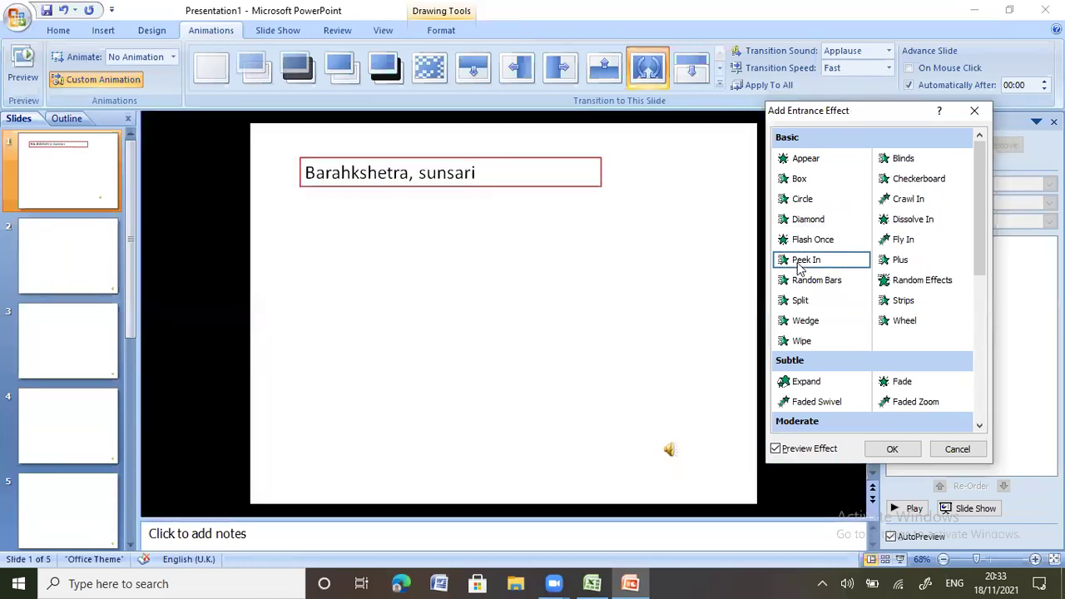
pyautogui.click(797, 281)
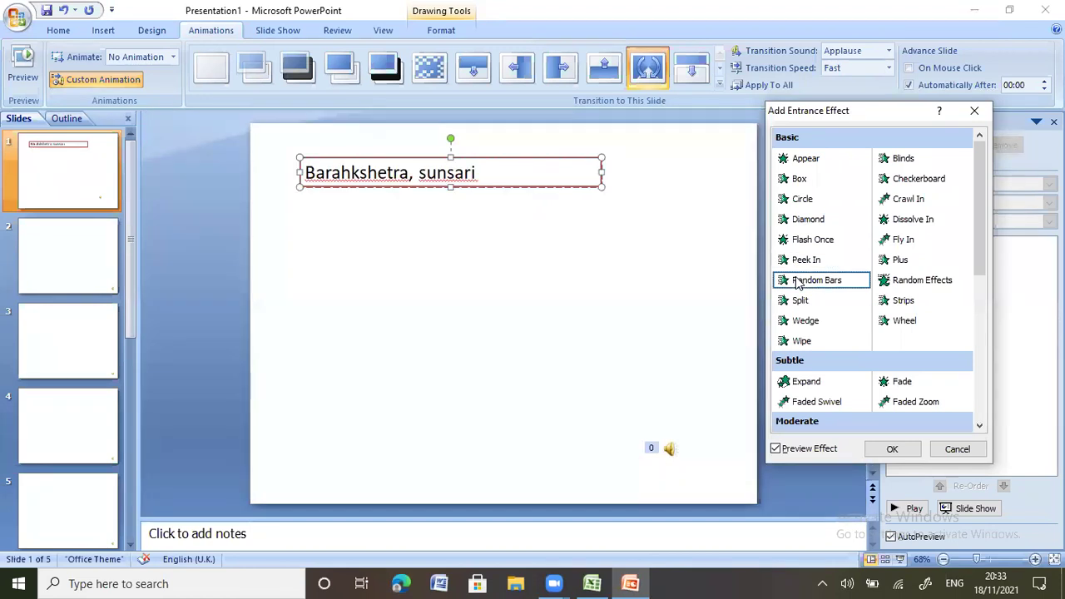
pyautogui.click(797, 325)
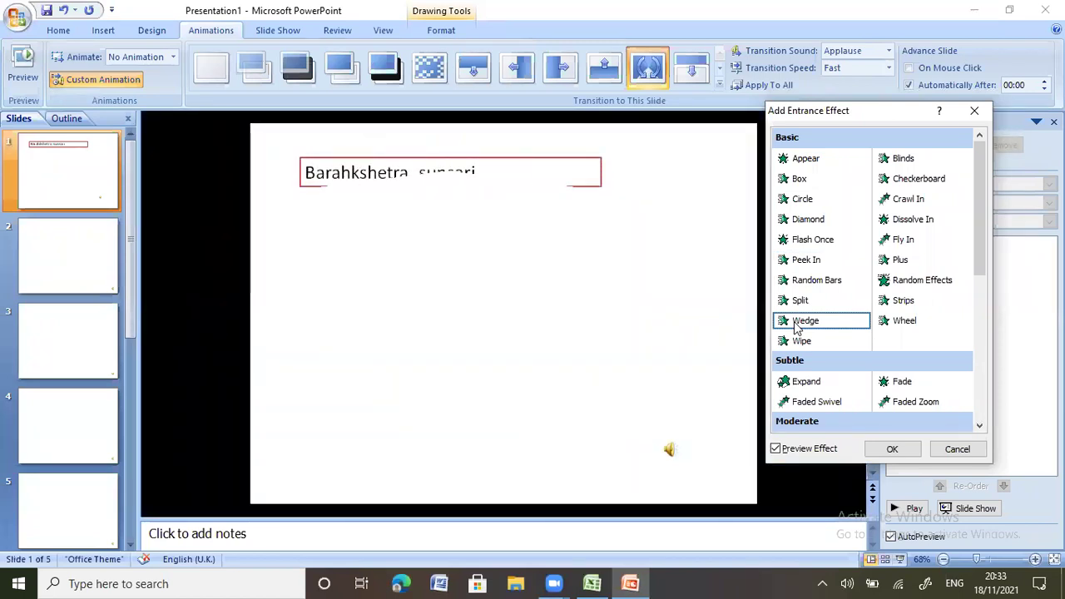
pyautogui.click(801, 385)
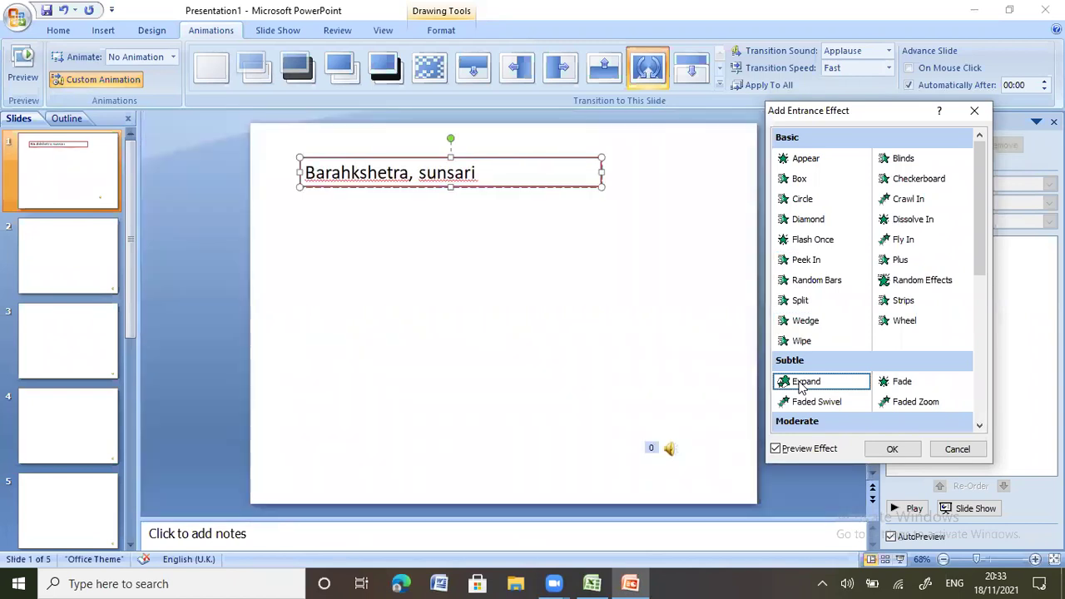
pyautogui.click(904, 186)
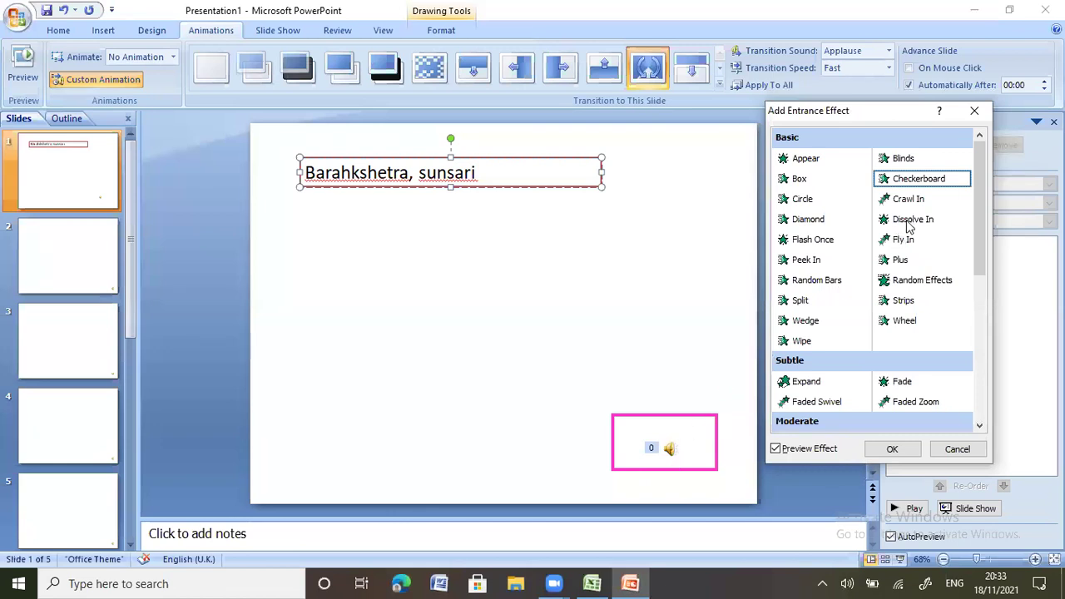
pyautogui.click(907, 226)
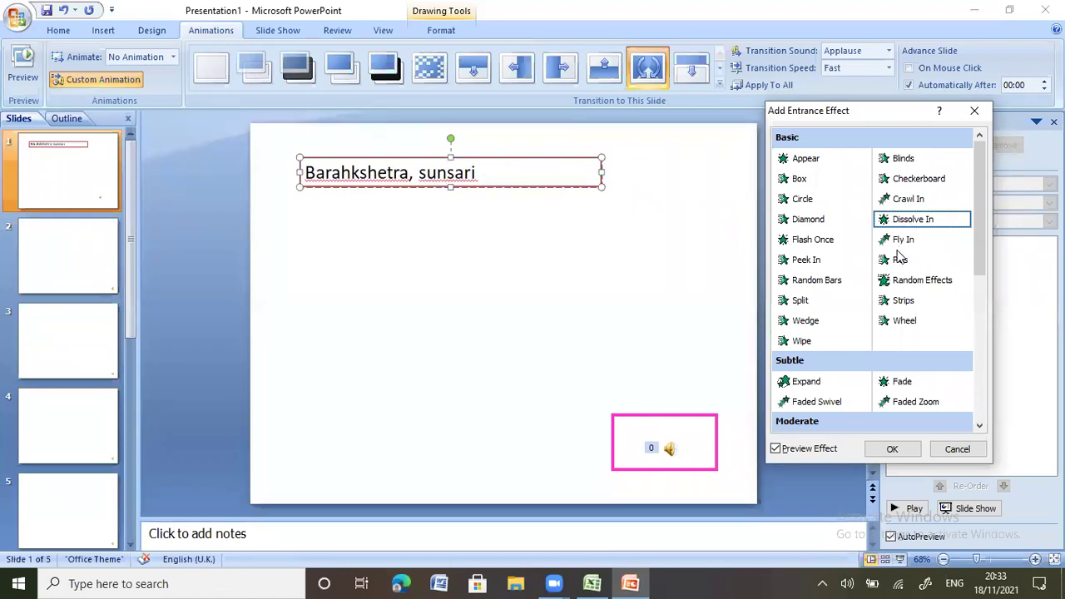
pyautogui.click(892, 450)
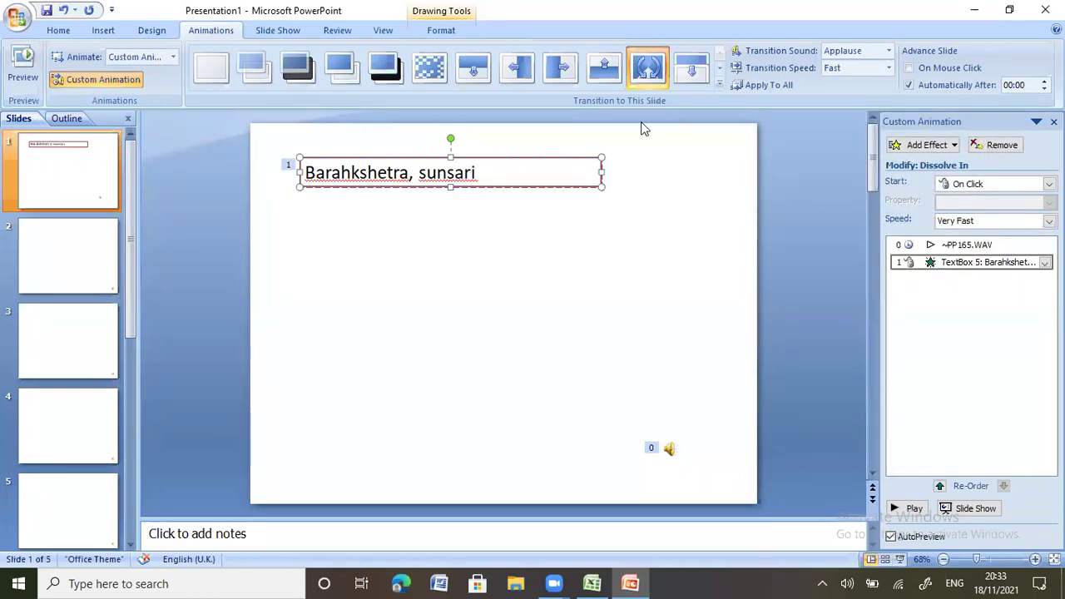
pyautogui.click(953, 147)
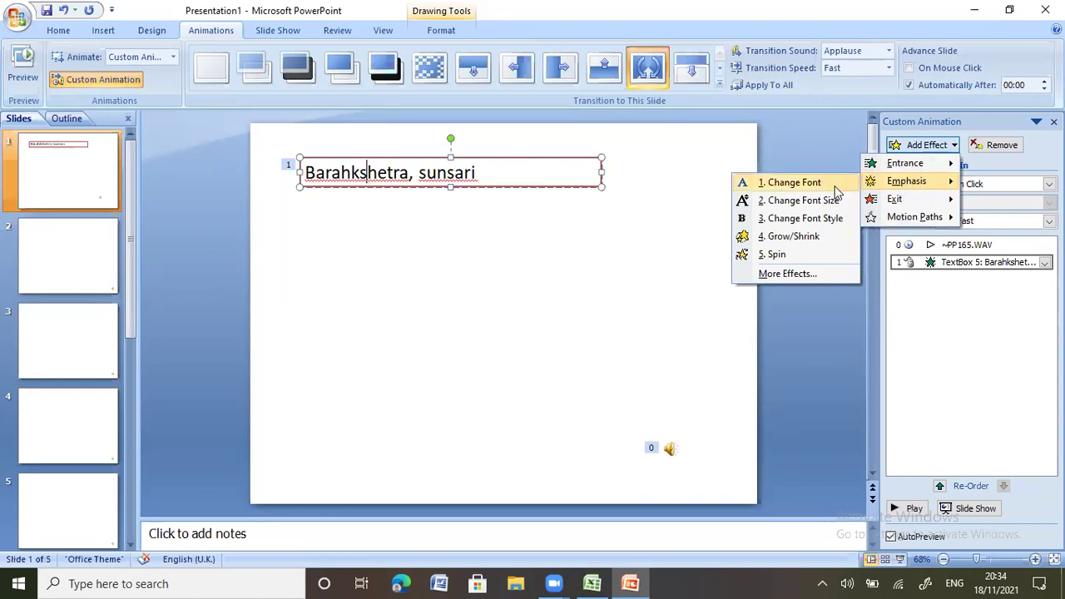
pyautogui.moveTo(913, 217)
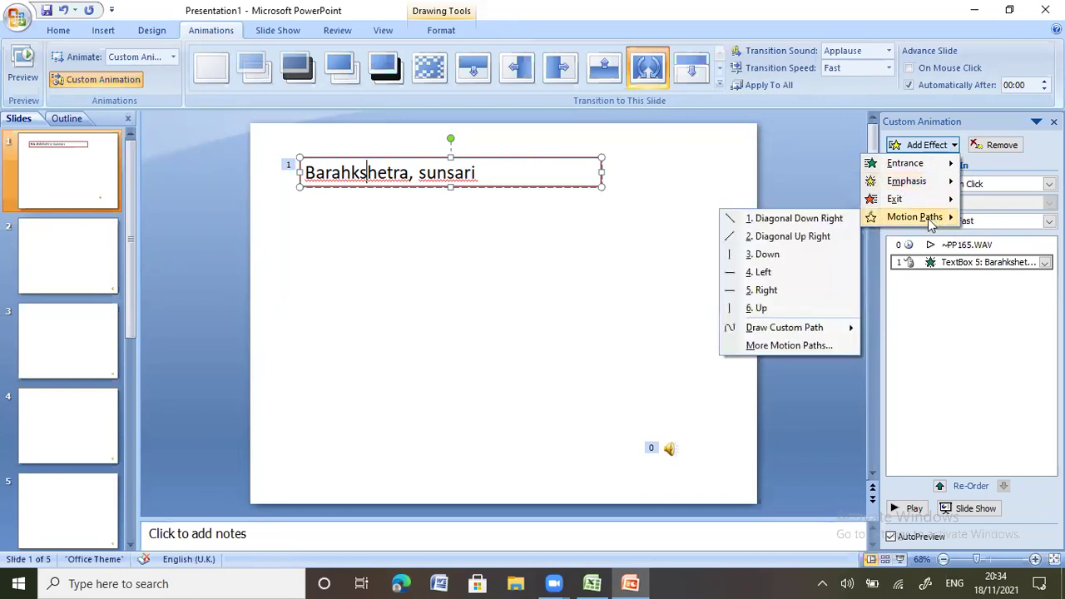
pyautogui.click(778, 346)
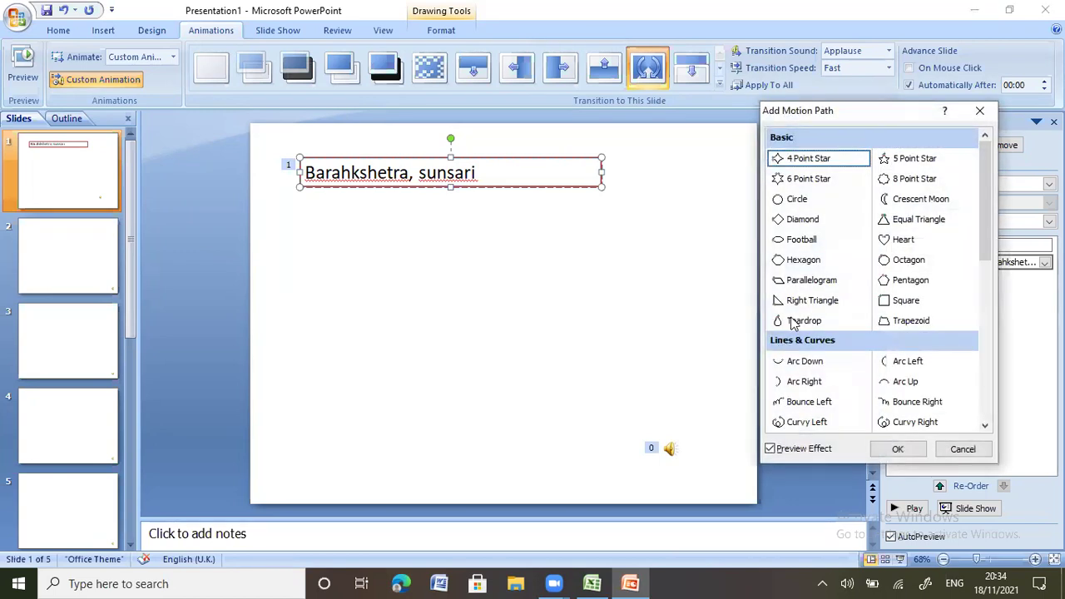
pyautogui.click(981, 117)
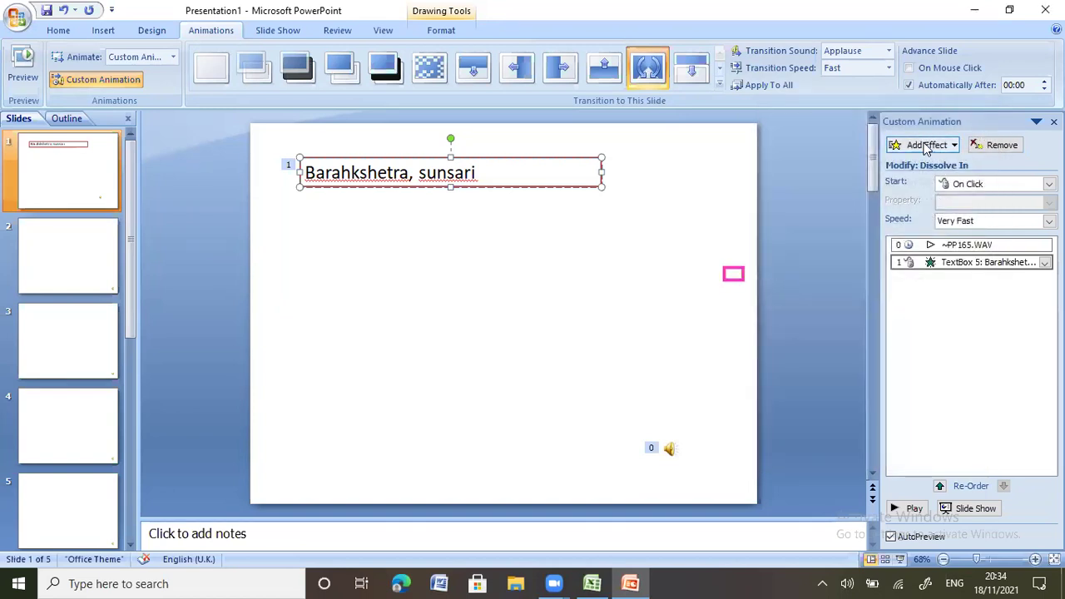
pyautogui.click(919, 144)
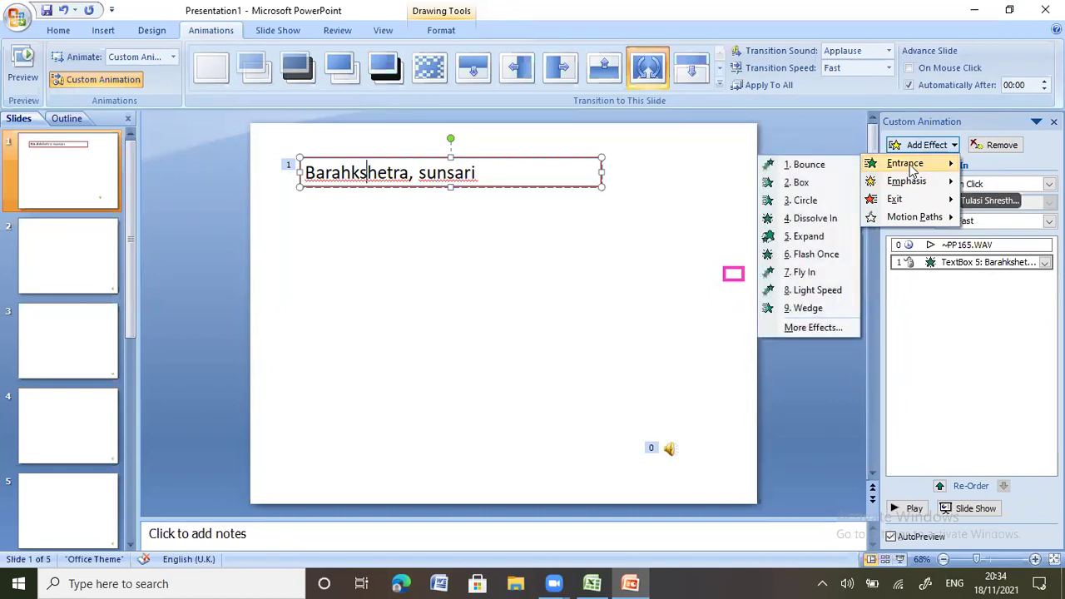
pyautogui.moveTo(907, 181)
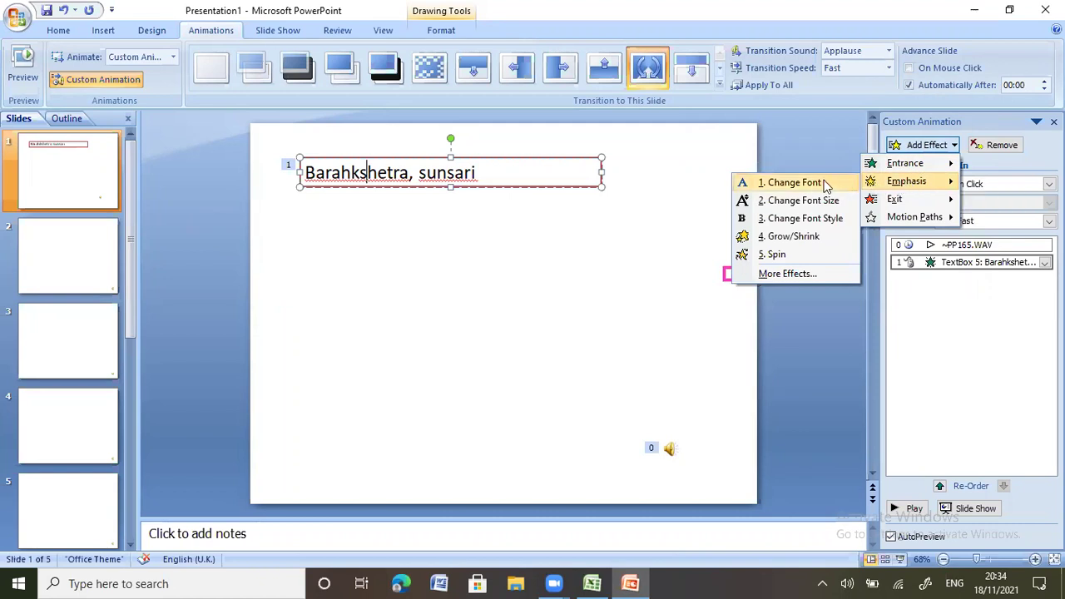
# - Preview Subtle emphasis effects such as Color Blend and Darken, then apply Flash Bulb to the title
pyautogui.click(774, 273)
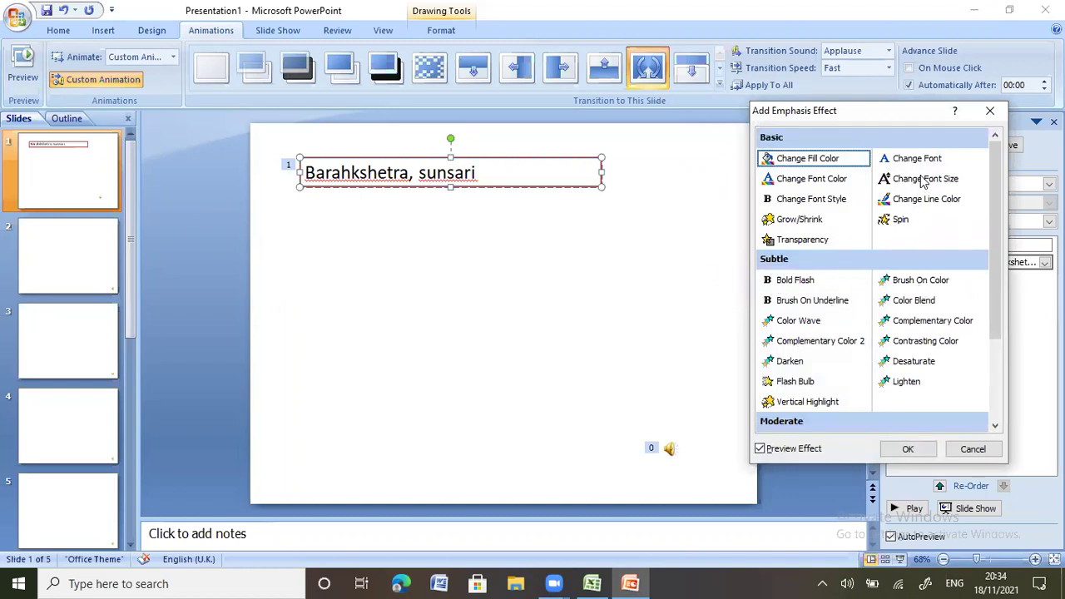
pyautogui.click(920, 281)
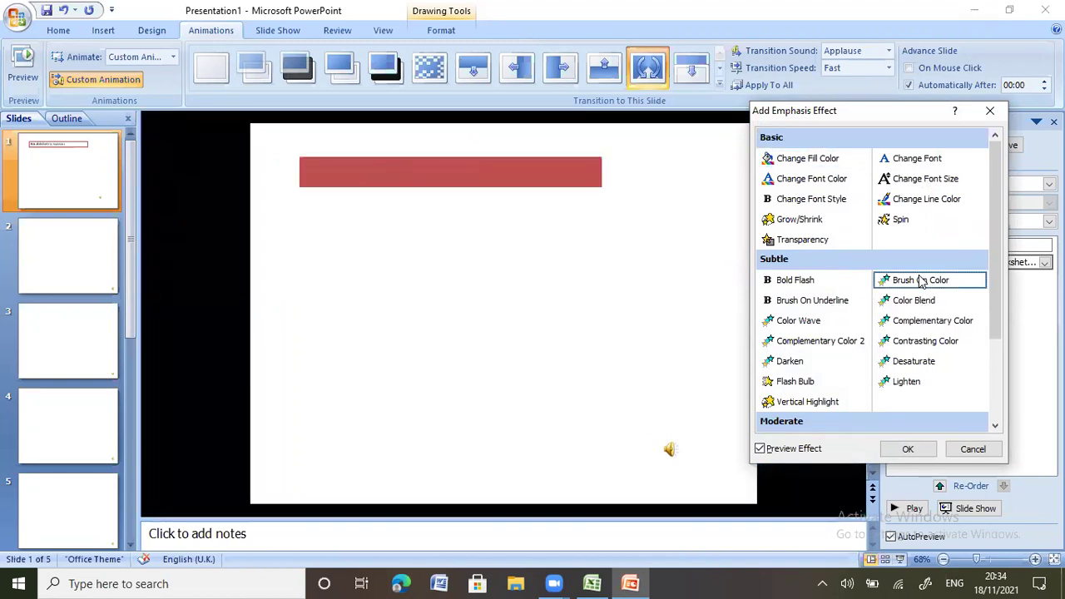
pyautogui.click(915, 303)
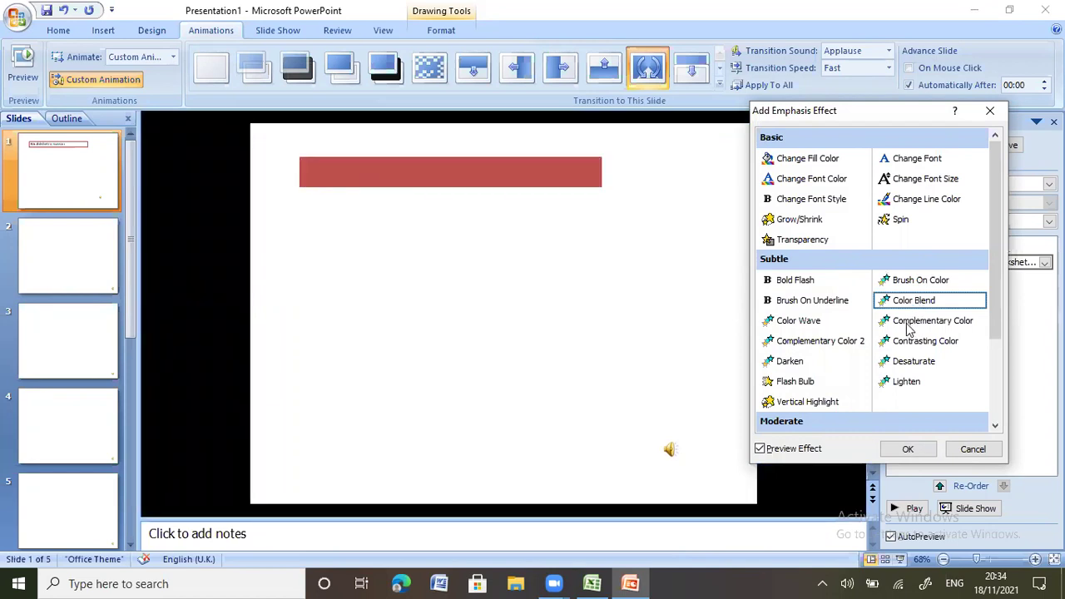
pyautogui.click(910, 324)
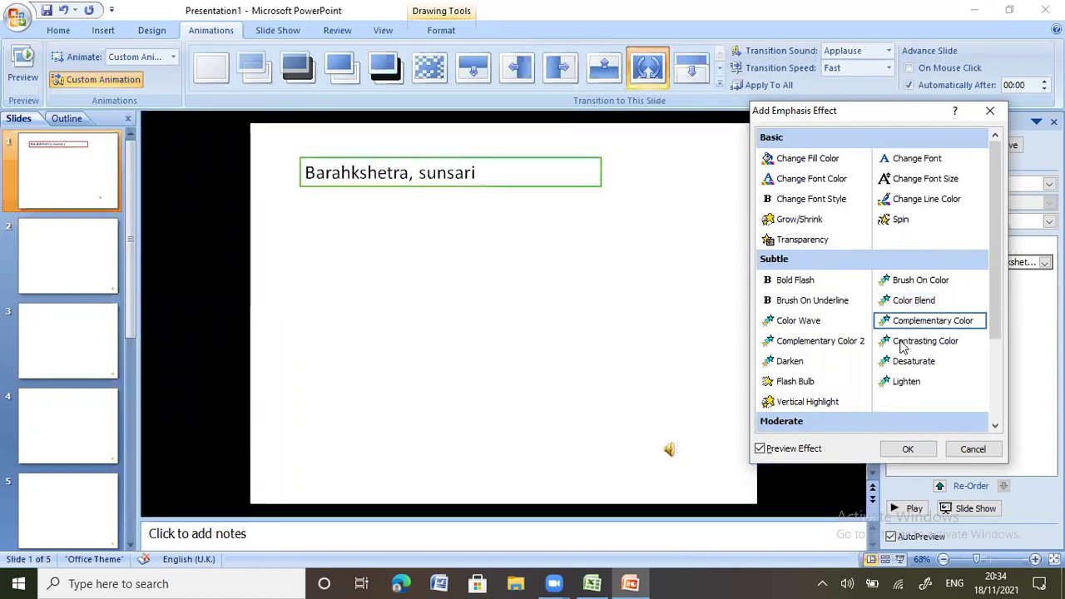
pyautogui.click(903, 348)
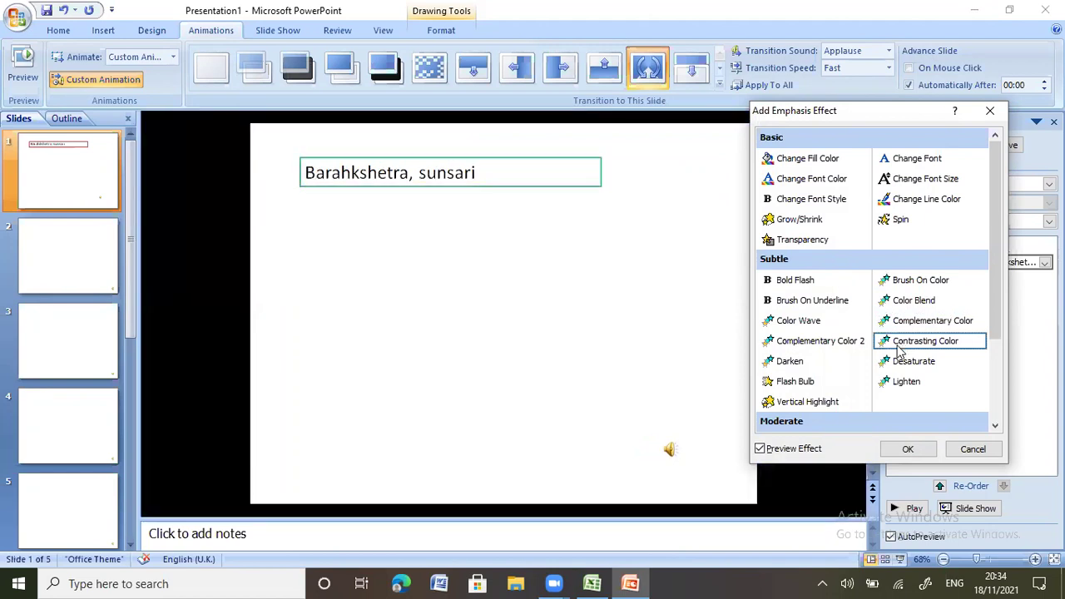
pyautogui.click(898, 362)
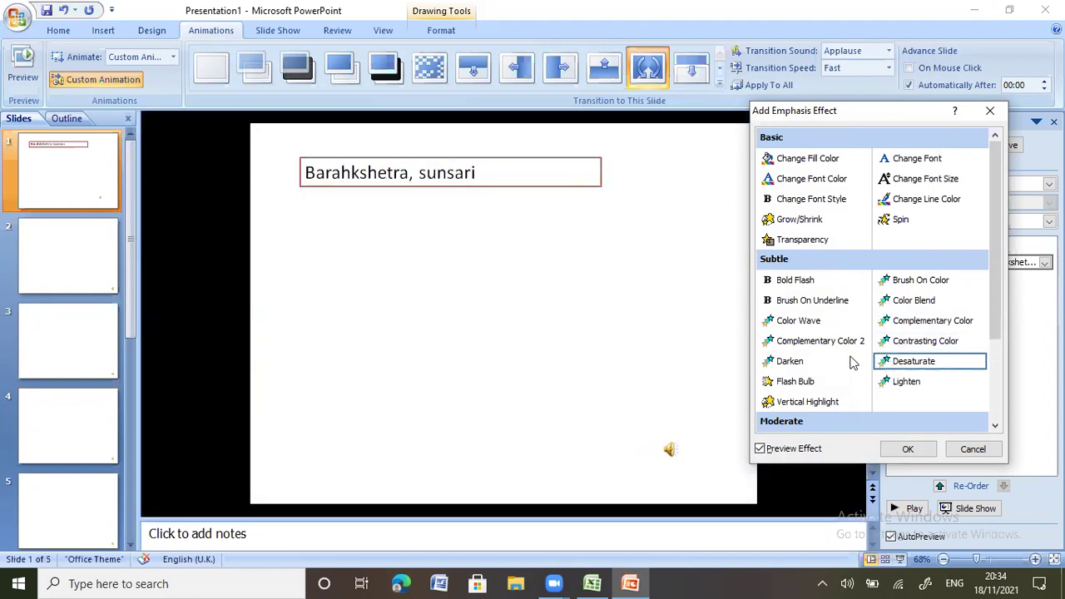
pyautogui.click(811, 342)
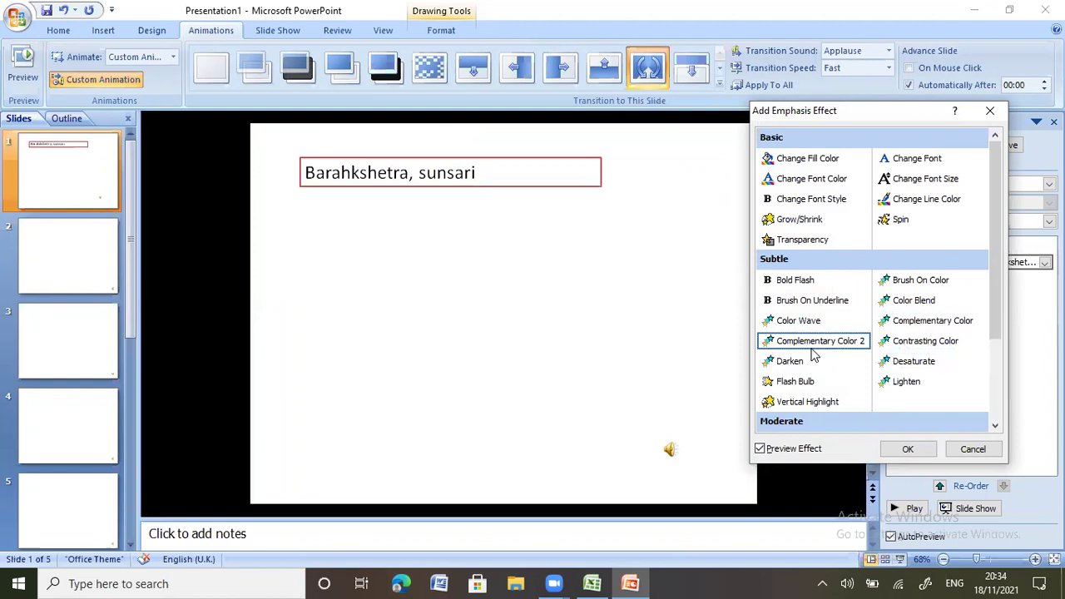
pyautogui.click(800, 363)
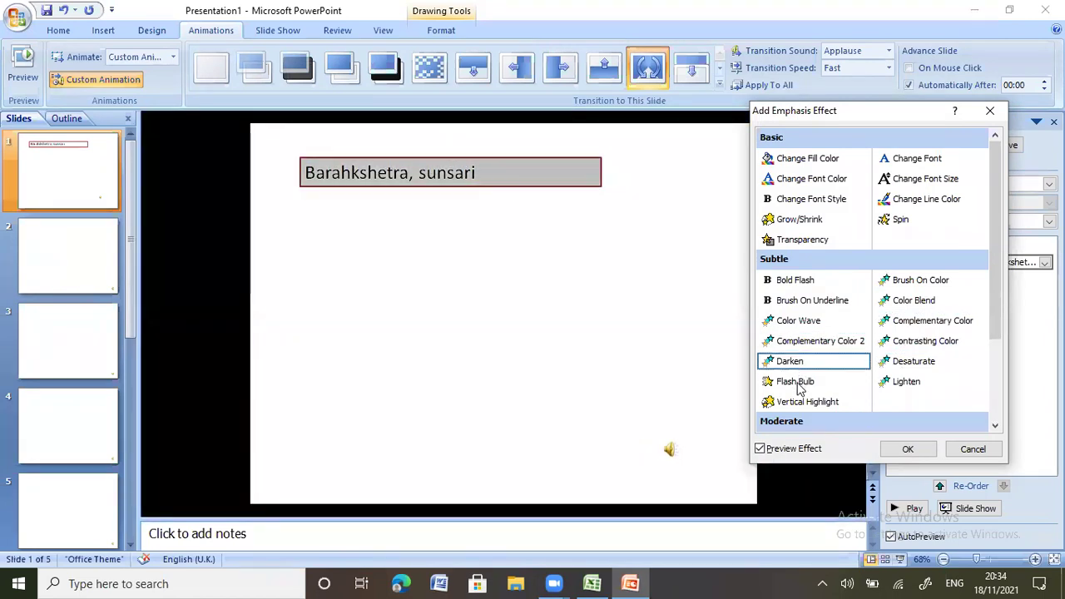
pyautogui.click(797, 382)
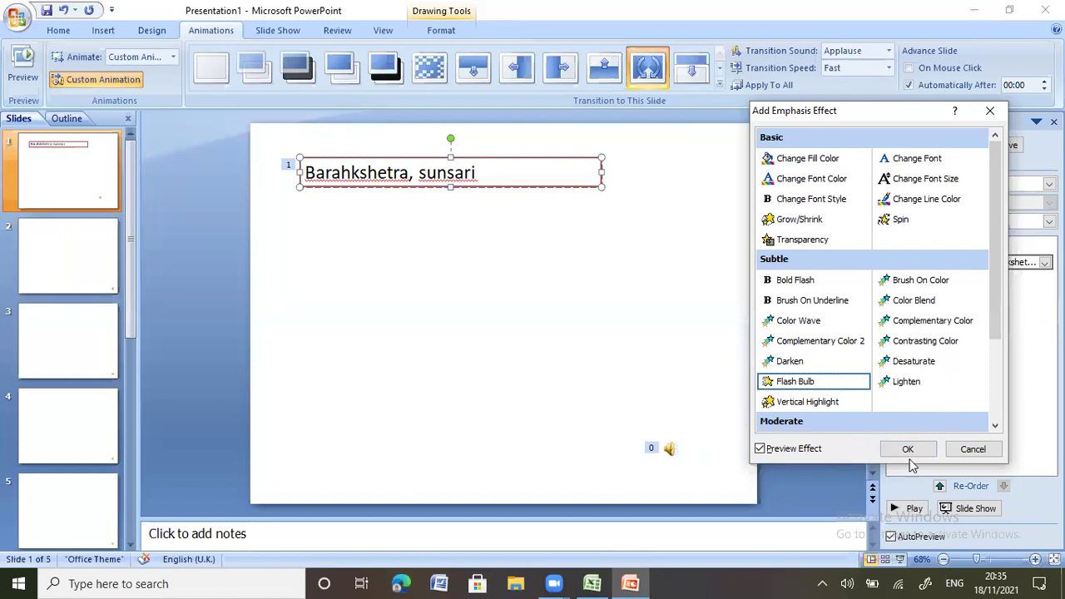
pyautogui.click(908, 449)
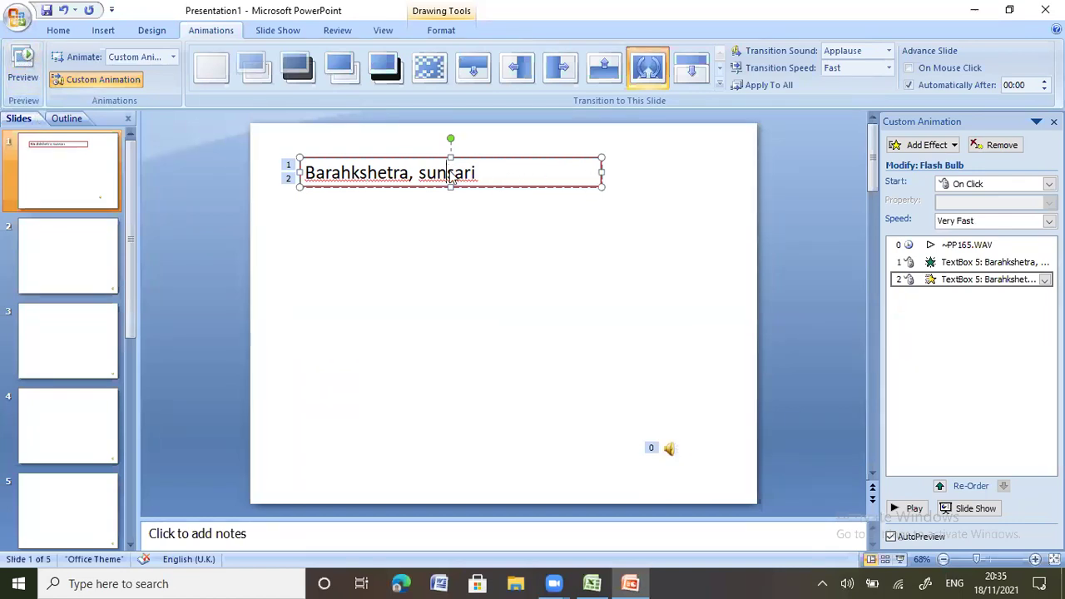
# - Give the 'Barahkshetra, sunsari' title a Strips exit effect after previewing Crawl Out, Disappear, Peek Out and Plus
pyautogui.click(954, 146)
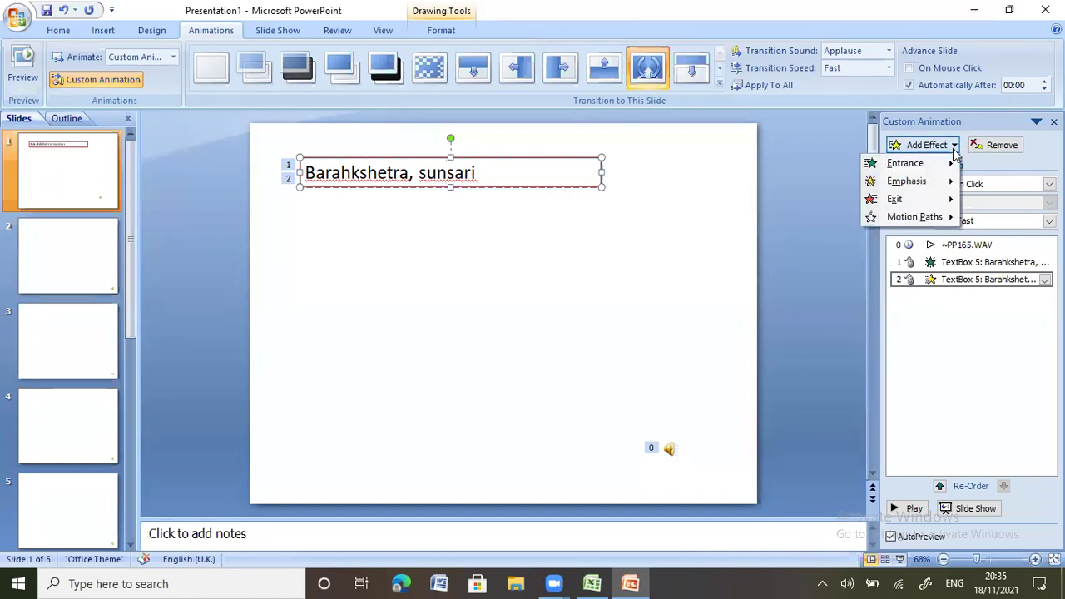
pyautogui.moveTo(895, 199)
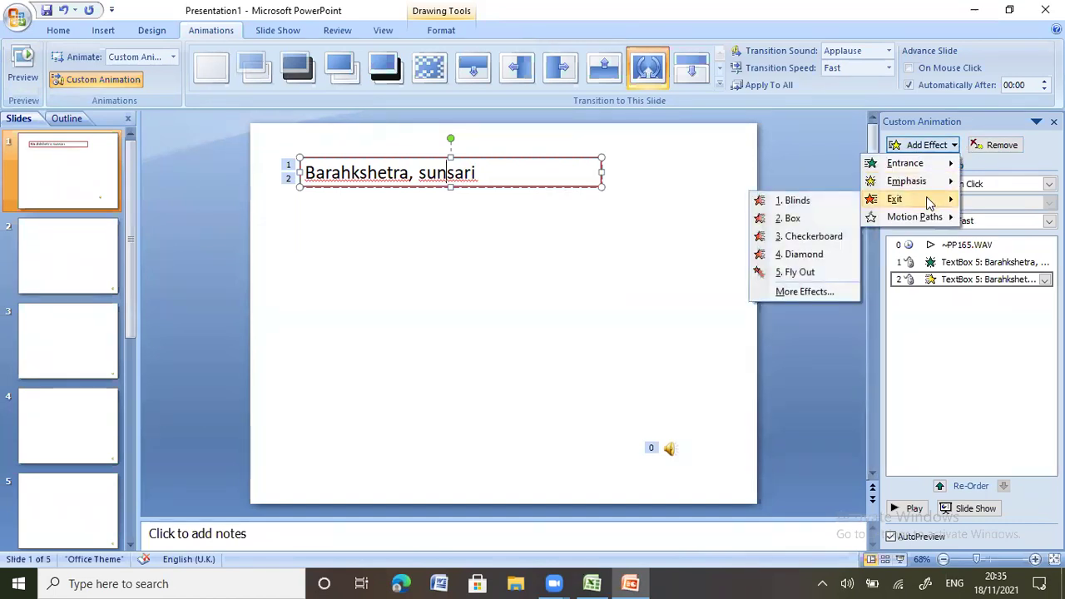
pyautogui.click(811, 292)
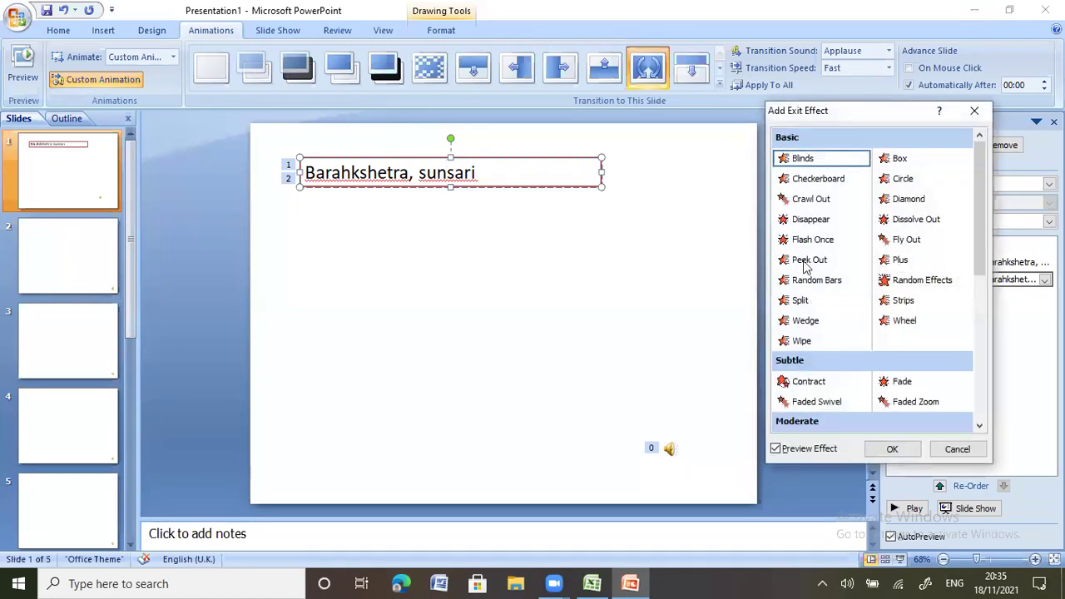
pyautogui.click(820, 204)
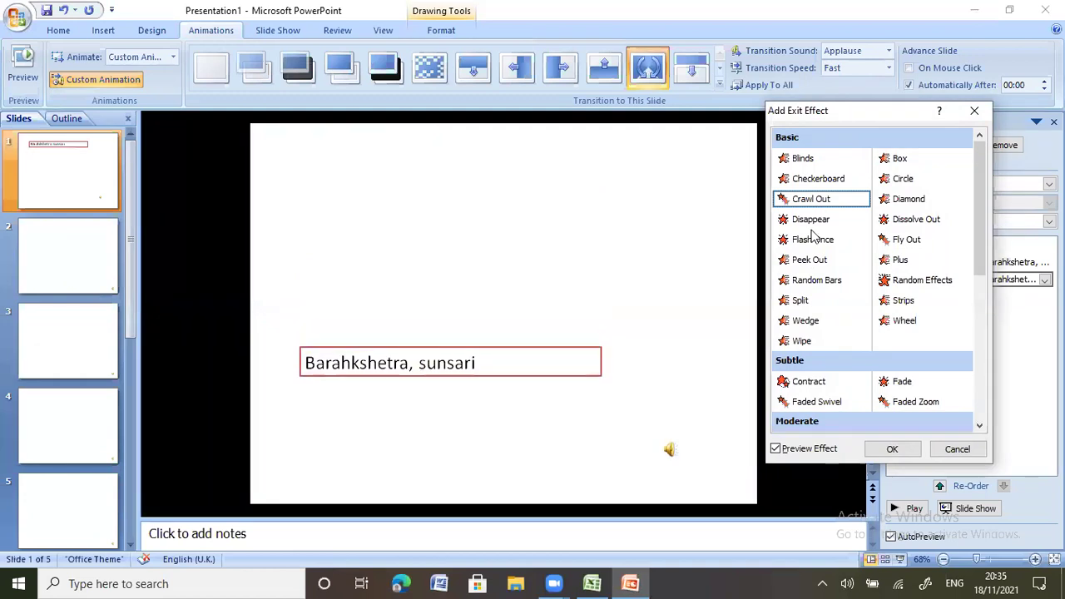
pyautogui.click(811, 228)
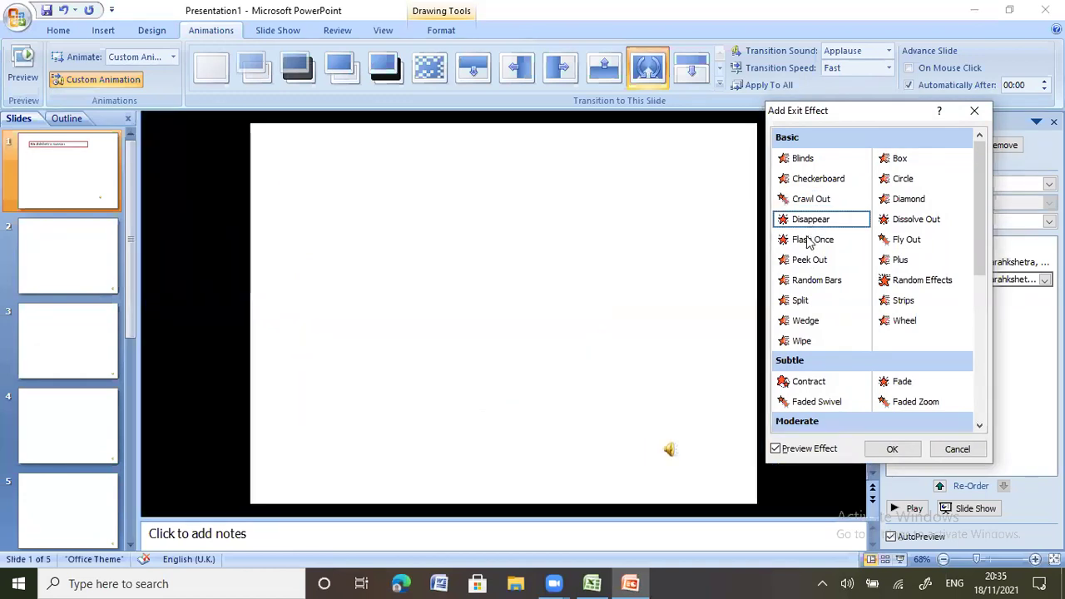
pyautogui.click(805, 257)
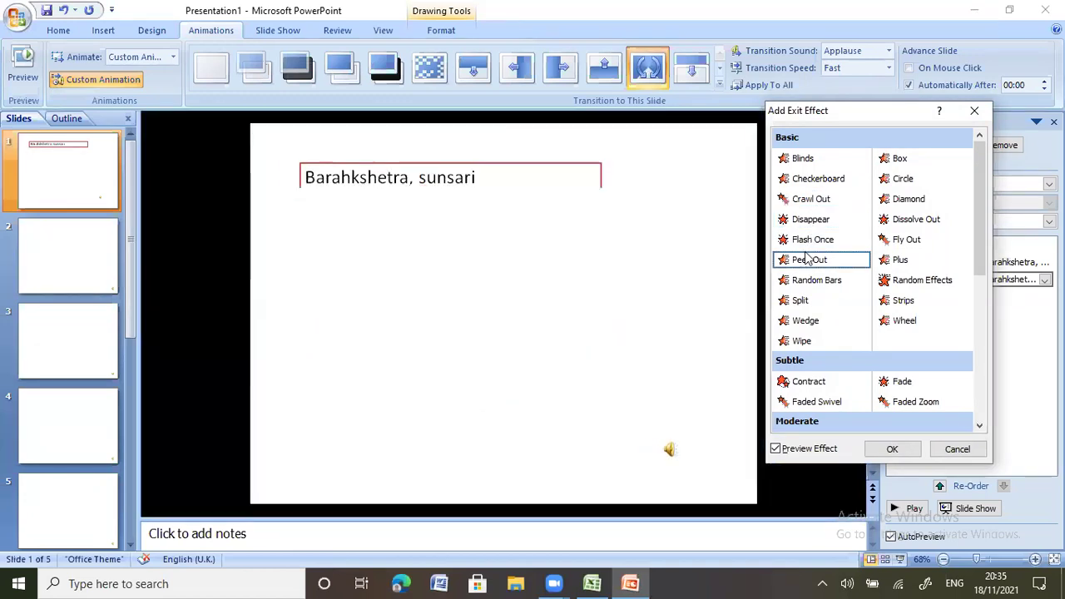
pyautogui.click(886, 262)
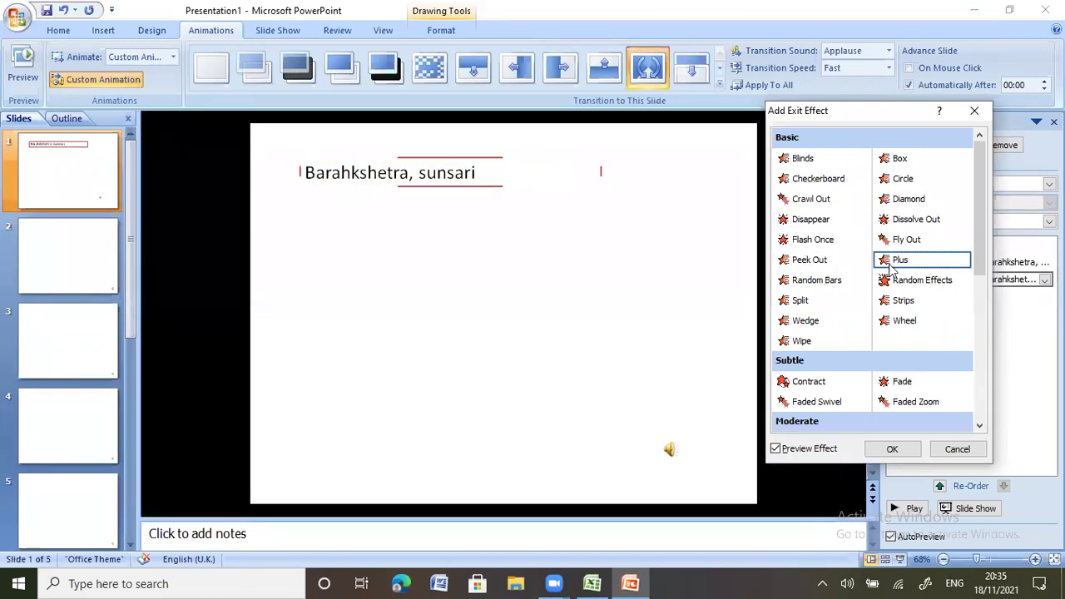
pyautogui.click(899, 304)
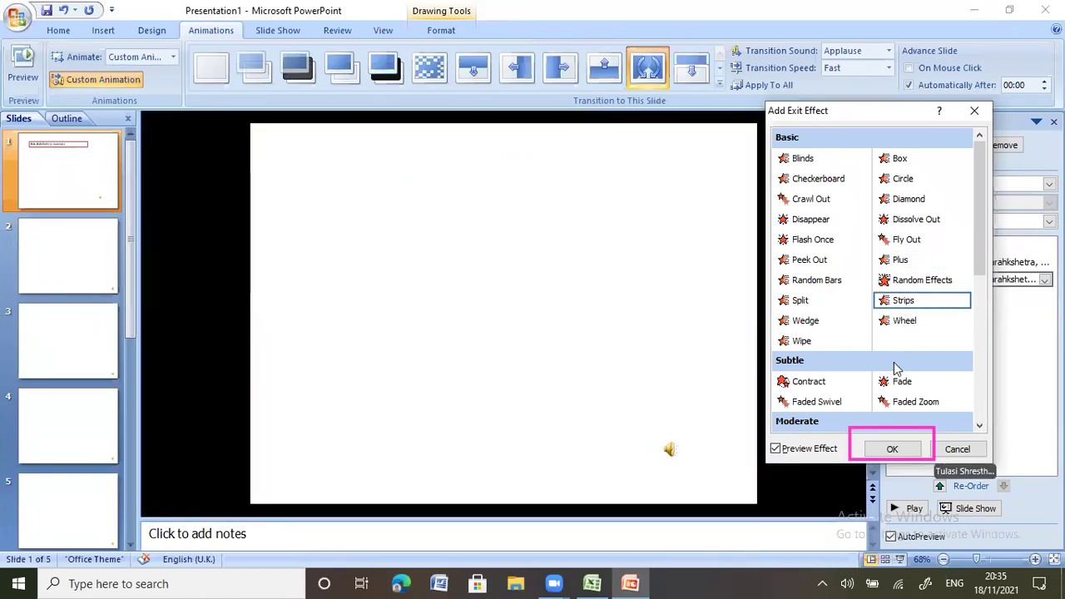
pyautogui.click(886, 450)
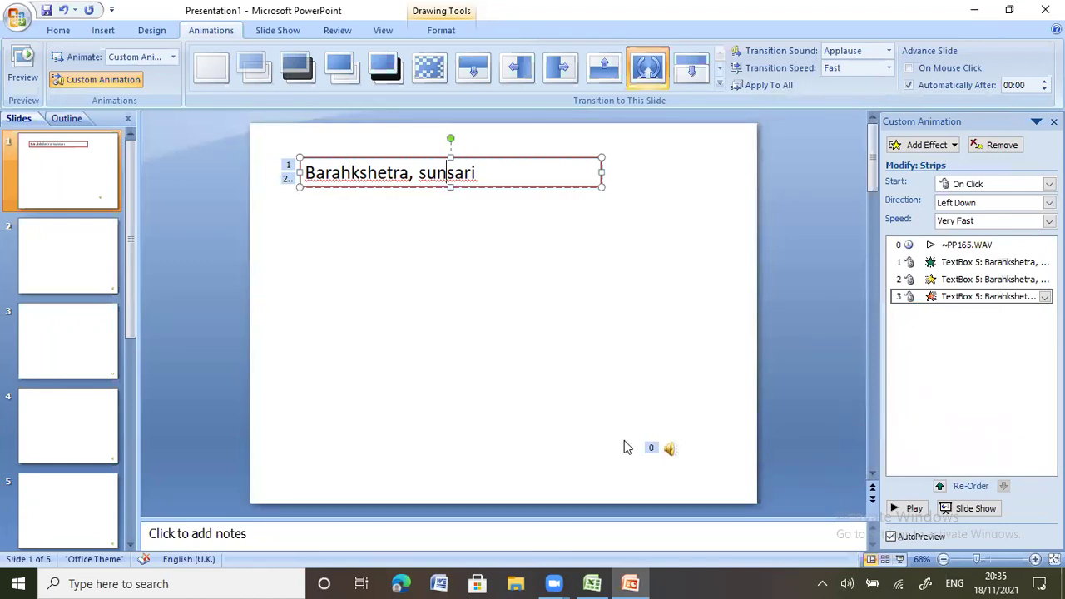
pyautogui.click(670, 449)
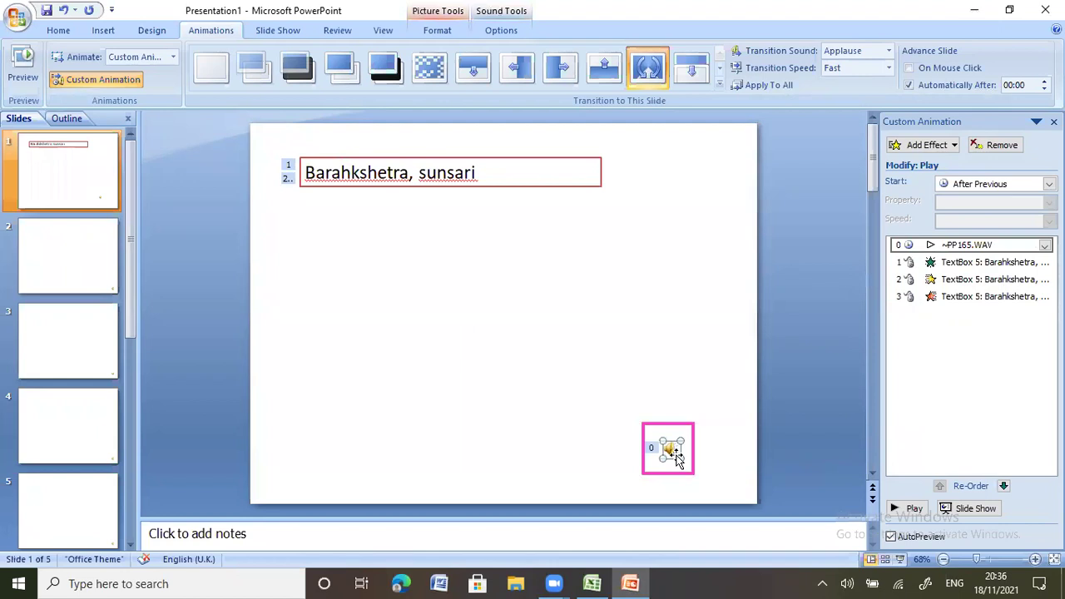
# - Delete the sound from slide 1 and preview the title's three remaining animations
pyautogui.press('Delete')
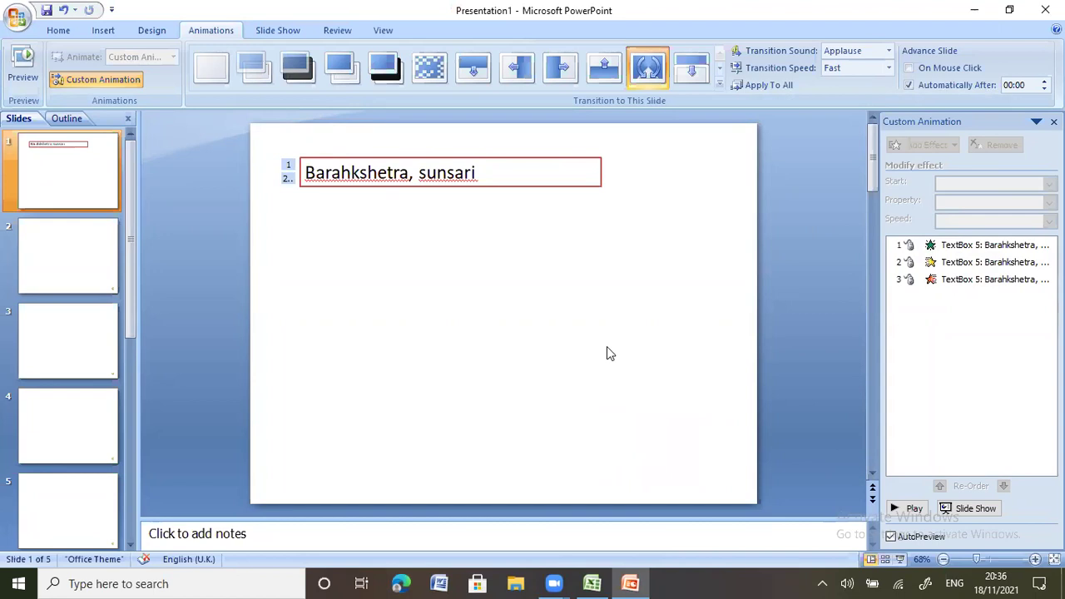
pyautogui.click(24, 62)
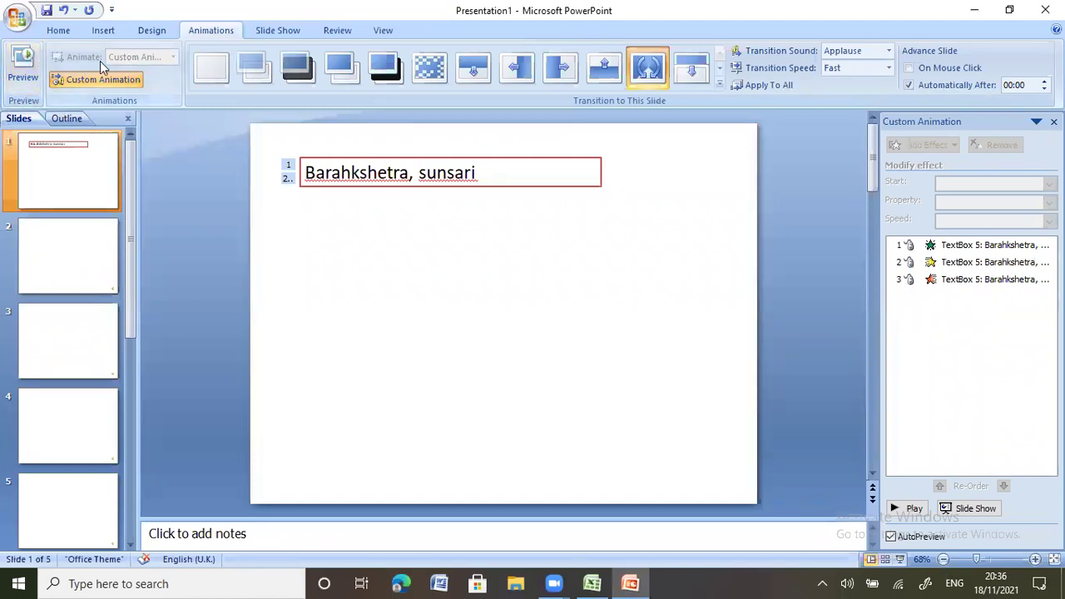
# - Bring up the Slide Show ribbon options
pyautogui.click(288, 32)
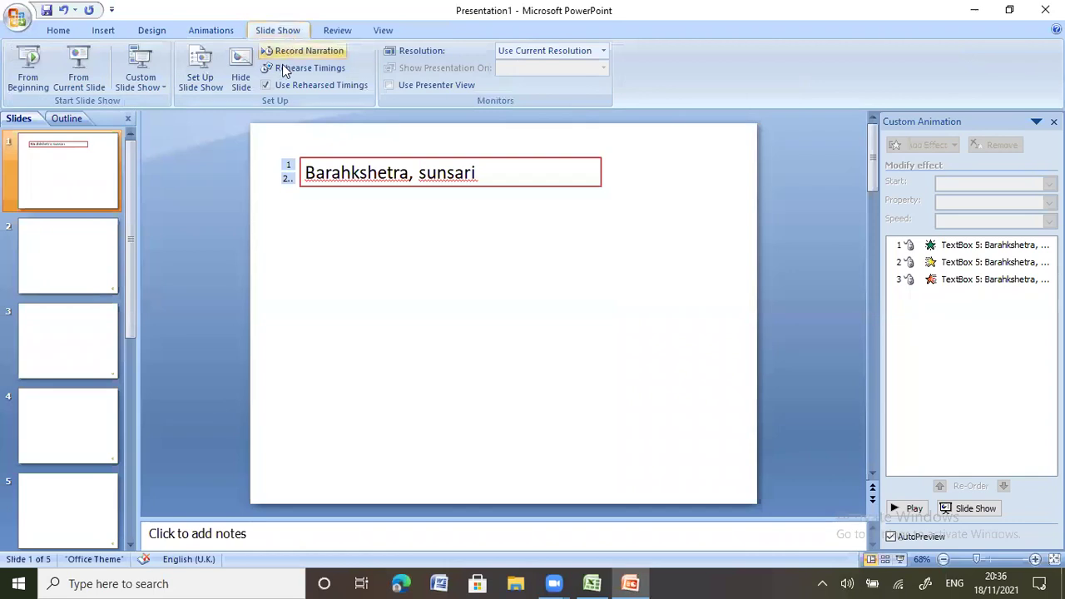
# - Run the slide show from the first slide, then end it via the right-click menu
pyautogui.click(31, 72)
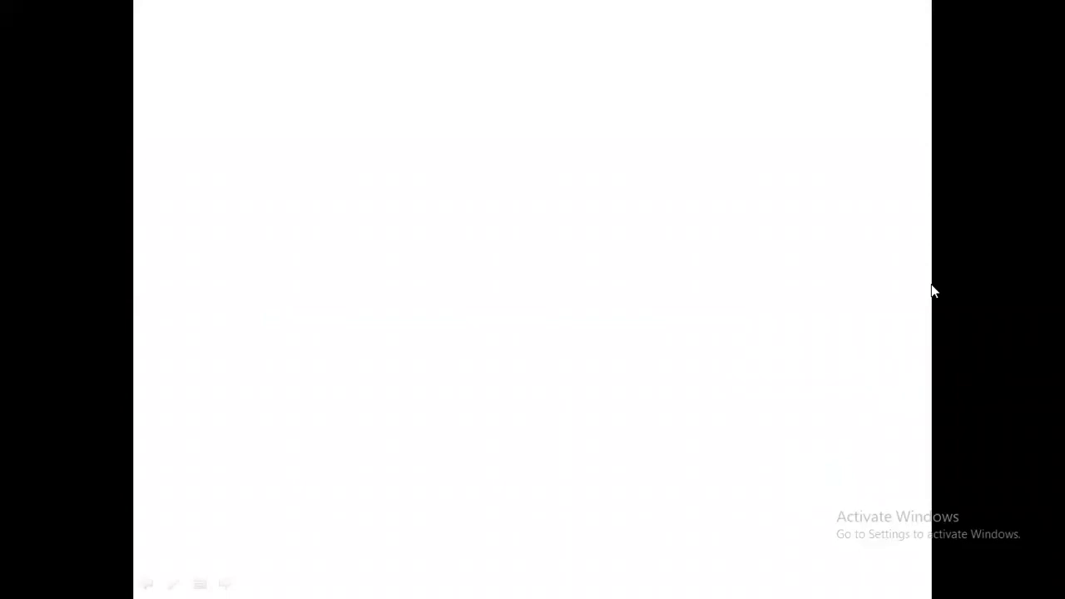
pyautogui.rightClick(824, 349)
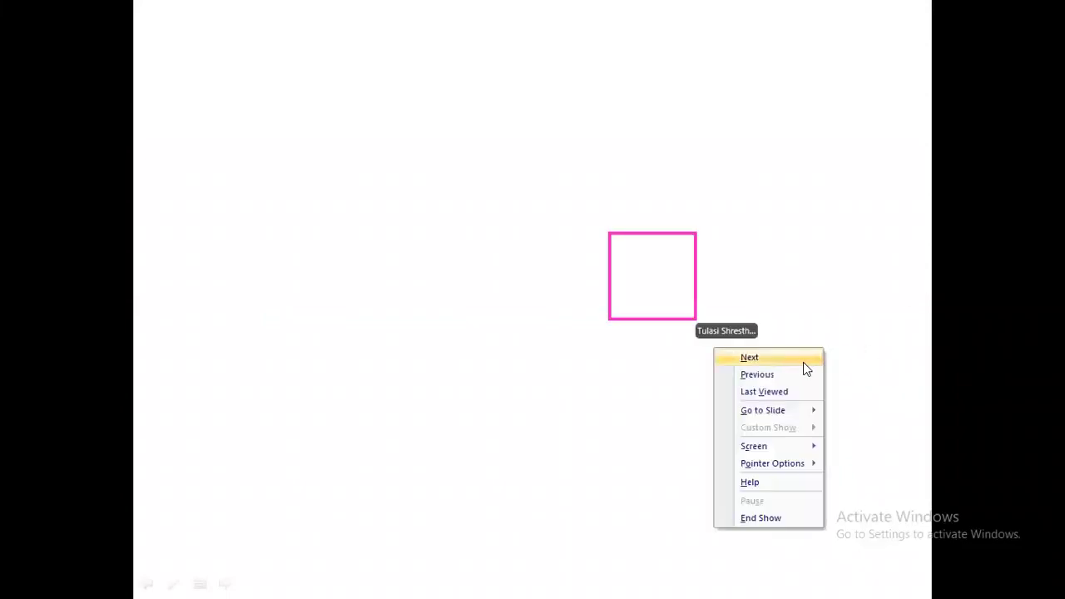
pyautogui.click(775, 522)
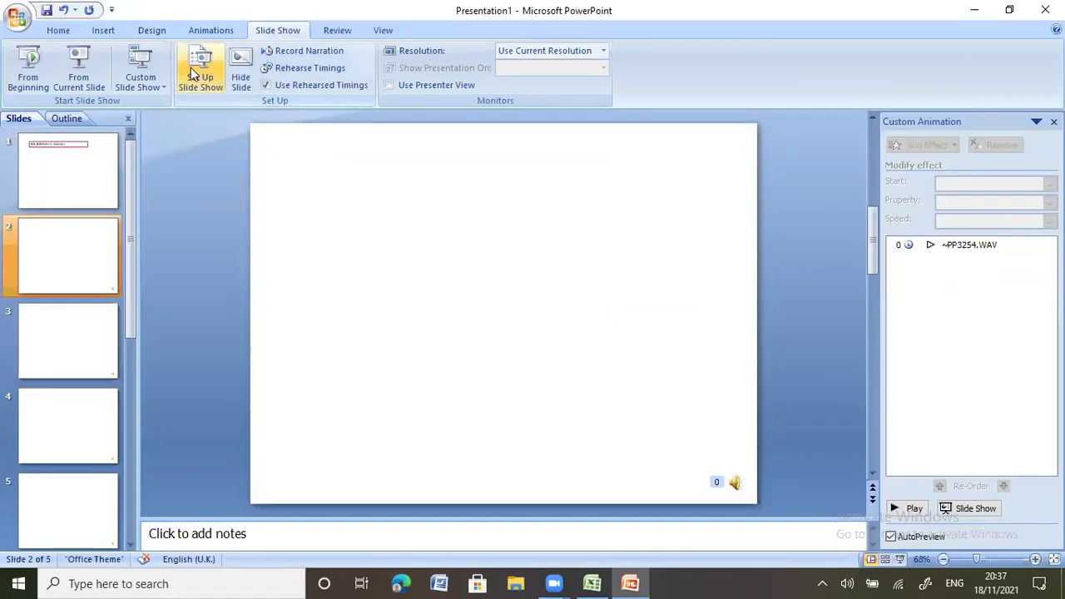
# - Draw a tall, narrow heart shape near the upper left of slide 2
pyautogui.click(103, 31)
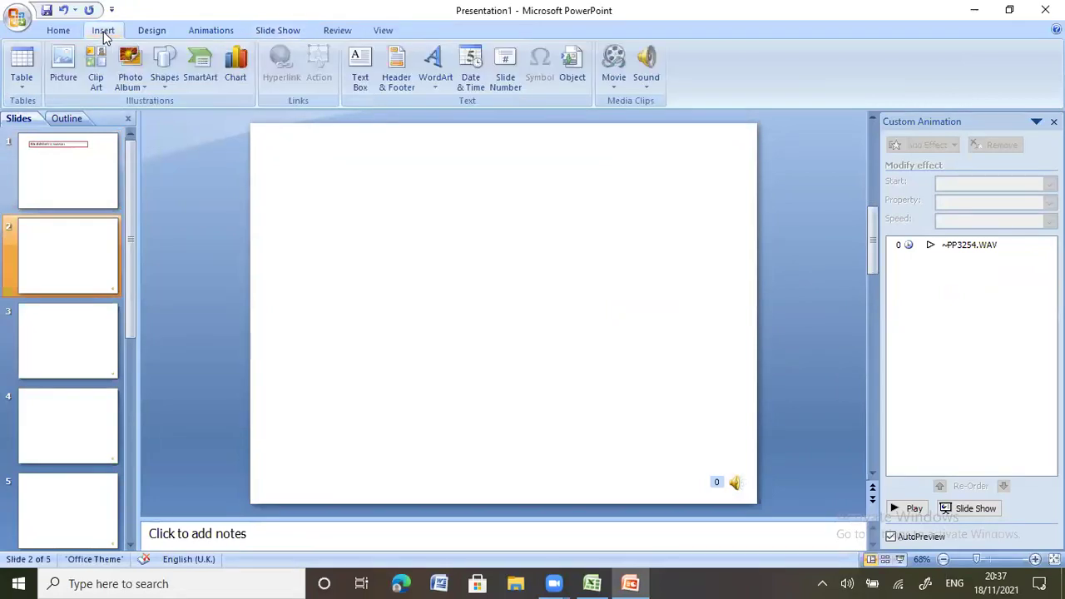
pyautogui.click(164, 75)
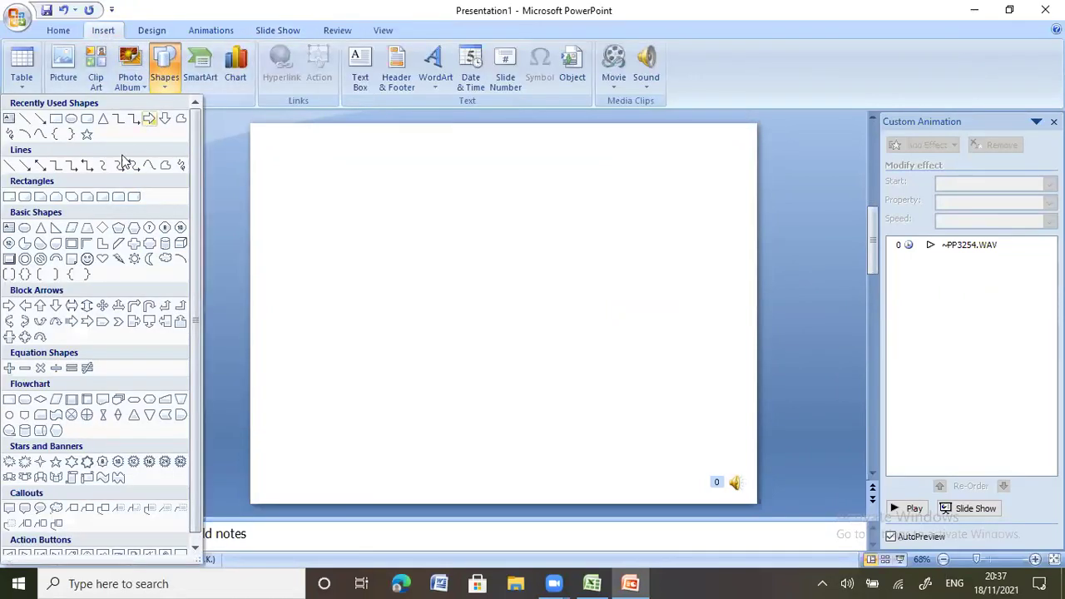
pyautogui.click(102, 259)
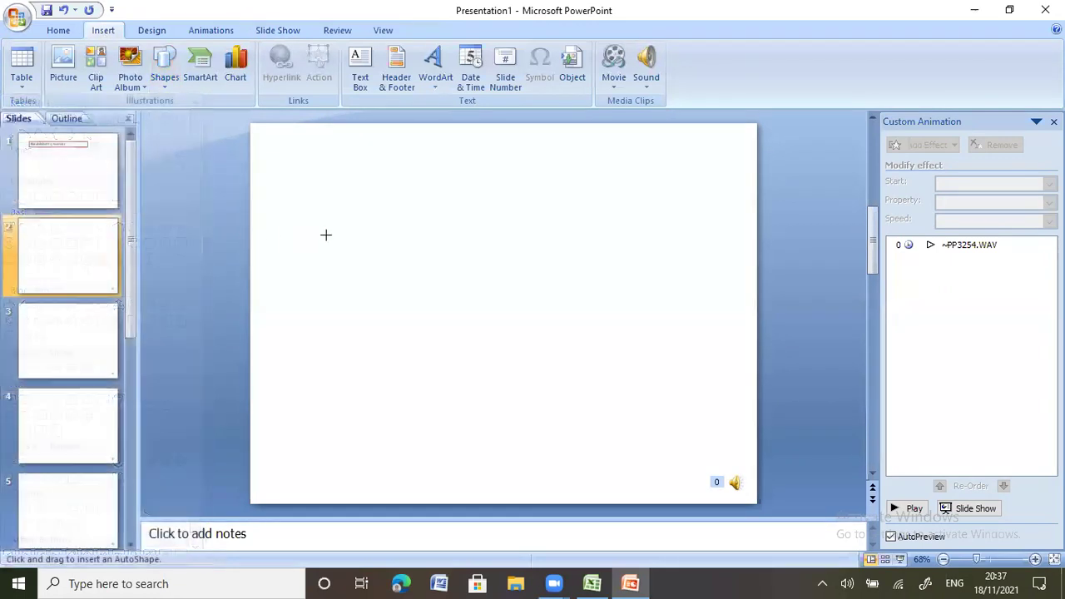
pyautogui.moveTo(335, 231)
pyautogui.mouseDown()
pyautogui.moveTo(379, 273)
pyautogui.moveTo(381, 322)
pyautogui.mouseUp()
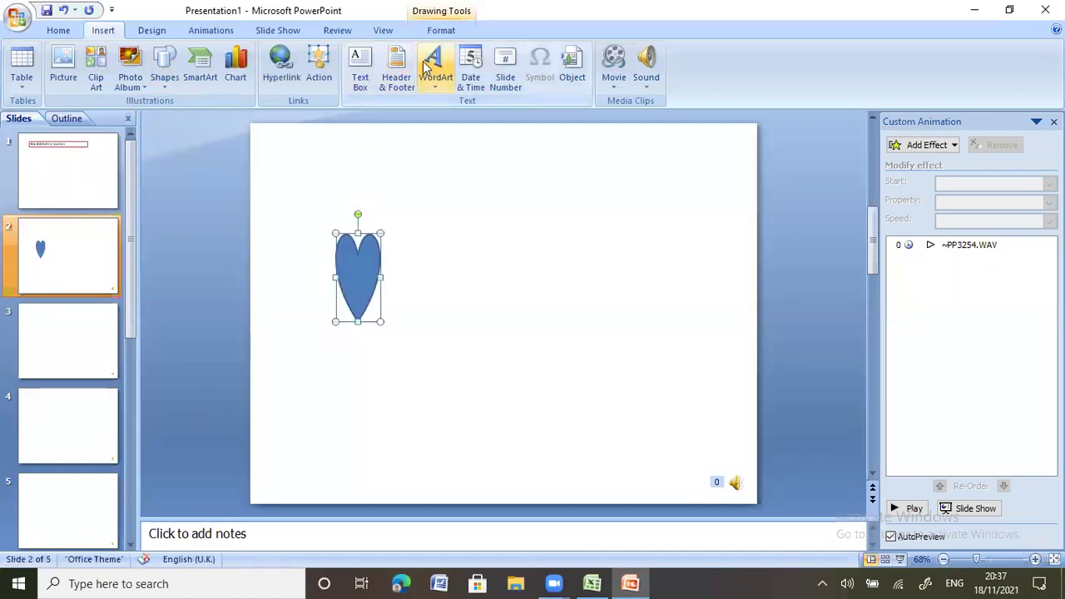
# - Fill the heart light red, widen it to 5 cm, and close the Custom Animation pane
pyautogui.click(438, 30)
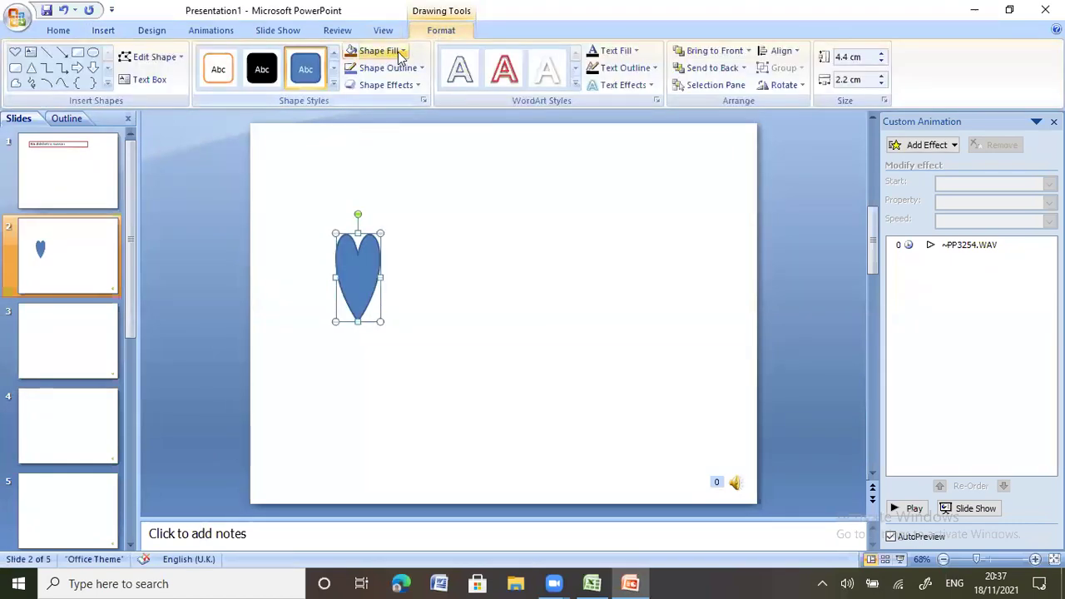
pyautogui.click(402, 51)
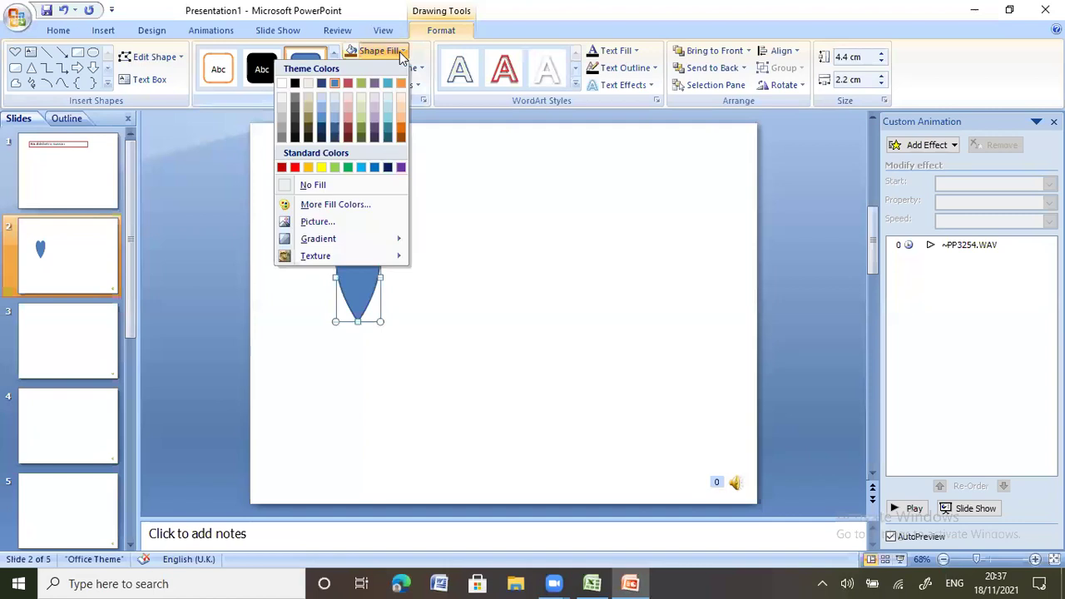
pyautogui.click(351, 115)
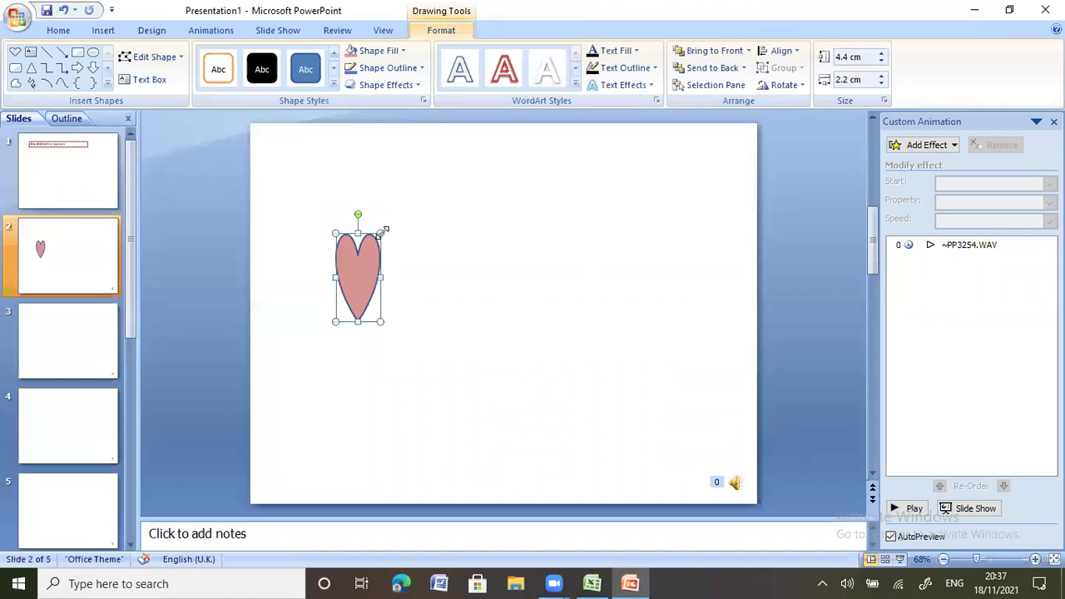
pyautogui.moveTo(381, 231); pyautogui.dragTo(388, 233)
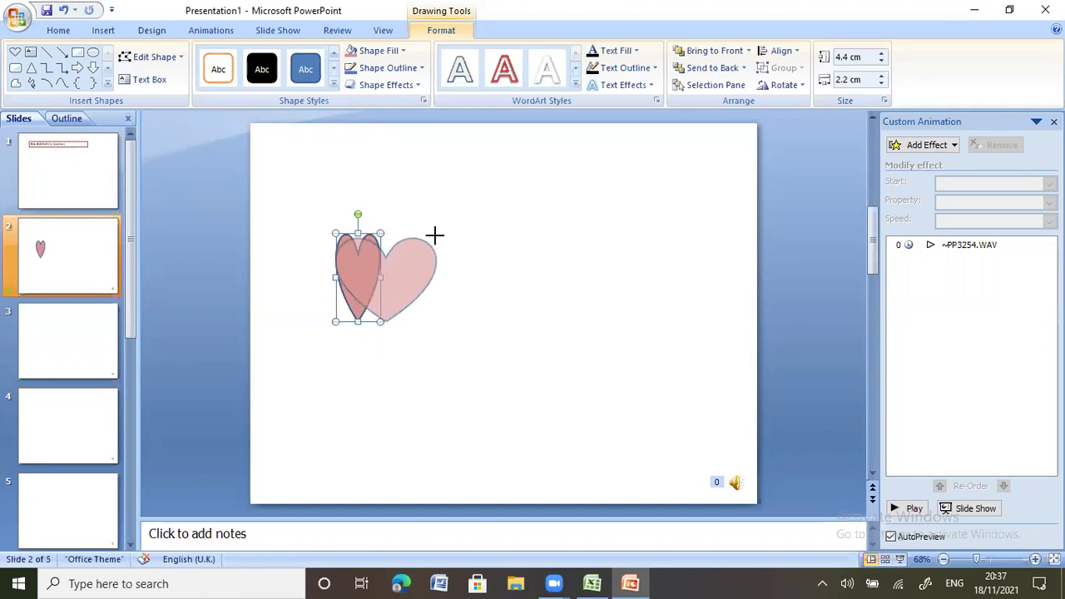
pyautogui.moveTo(407, 234); pyautogui.dragTo(436, 234)
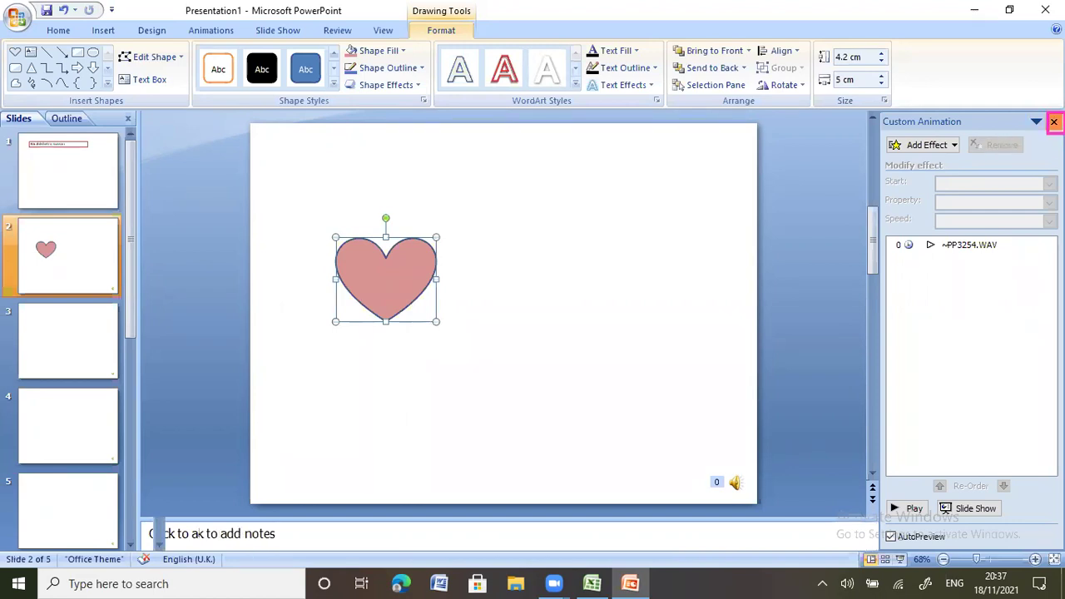
pyautogui.click(1054, 121)
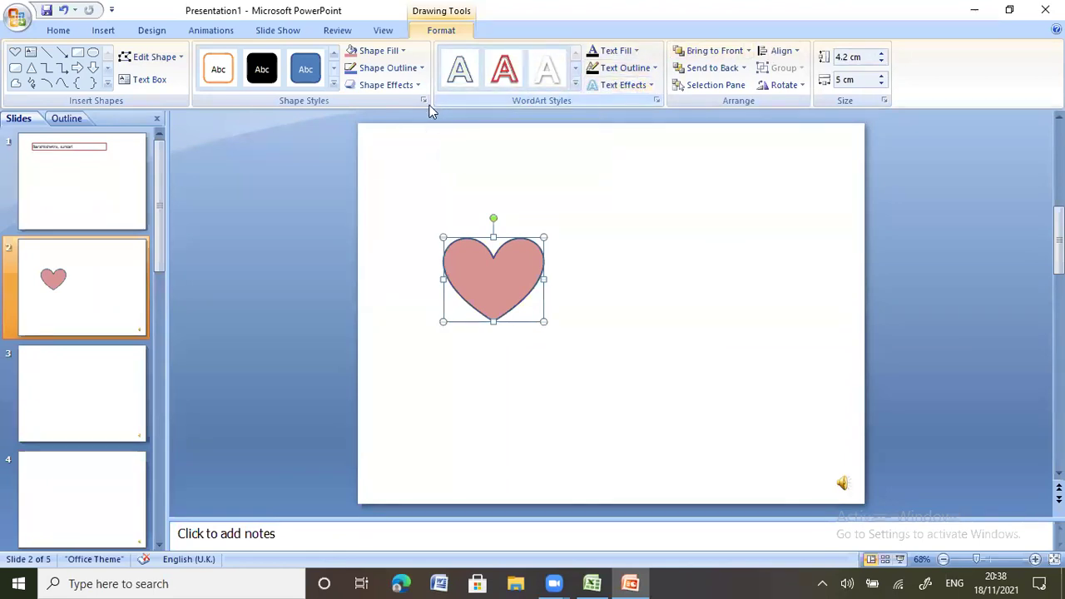
# - Reopen the Custom Animation pane and bring up the Add Effect categories for the heart
pyautogui.click(215, 35)
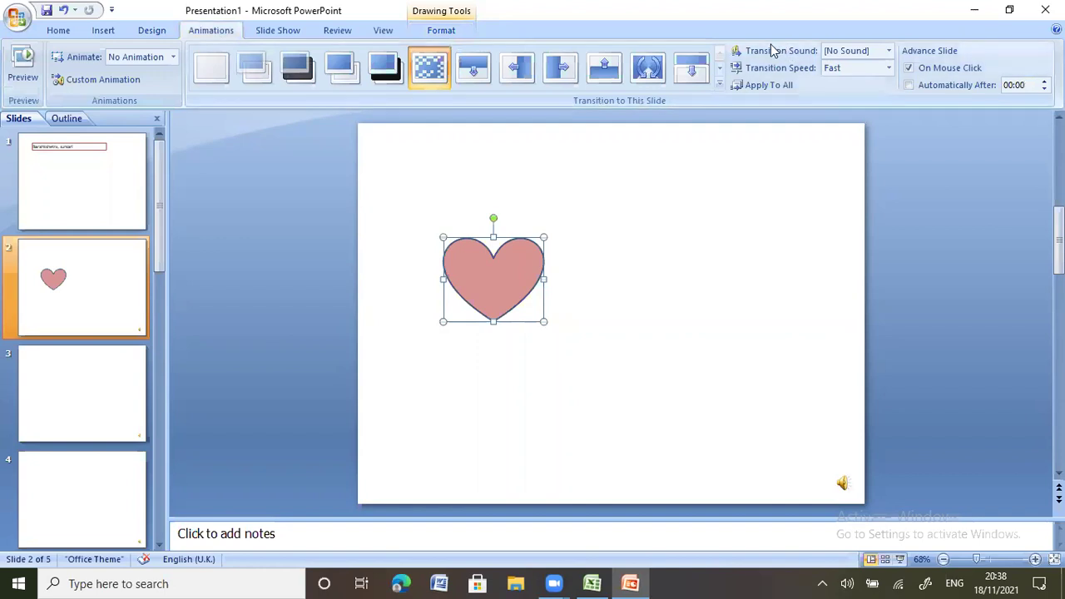
pyautogui.click(79, 79)
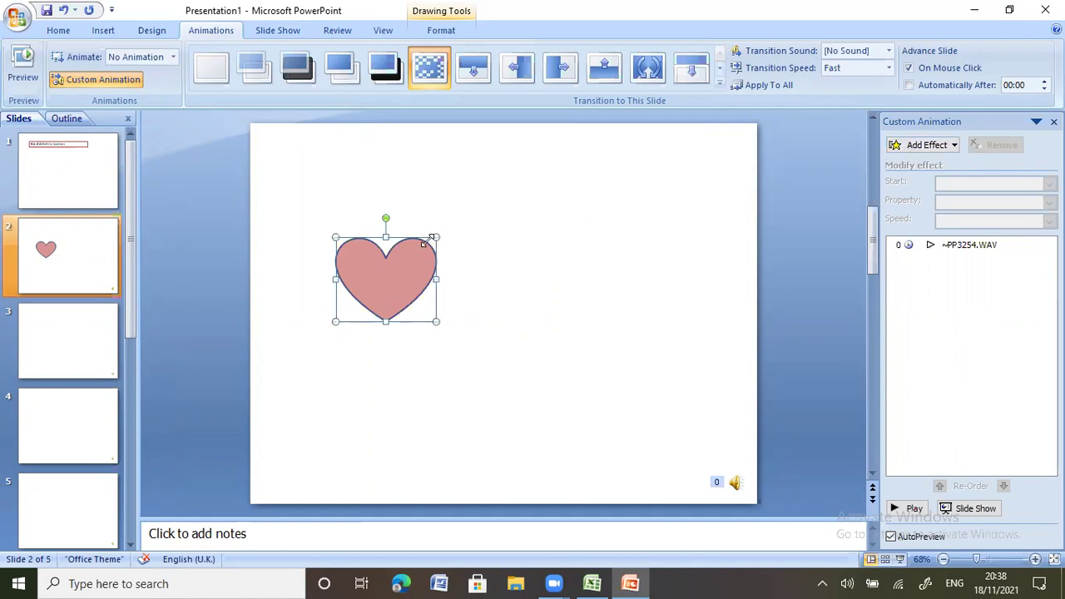
pyautogui.click(951, 146)
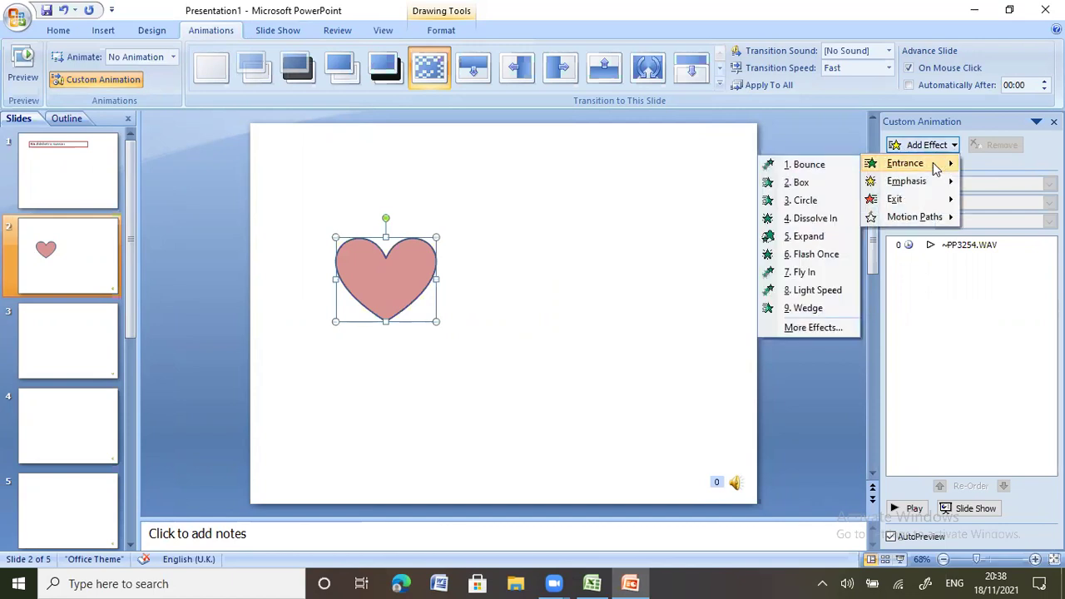
pyautogui.moveTo(905, 163)
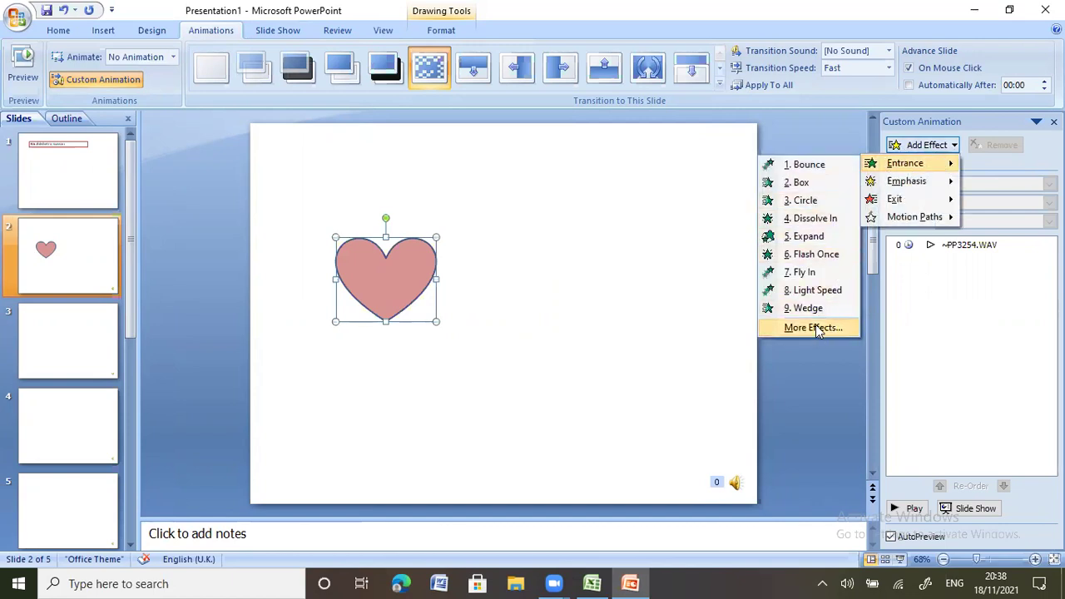
# - Preview the Wipe, Expand, Fly In, Dissolve In, Crawl In and Blinds entrance effects on the heart
pyautogui.click(814, 326)
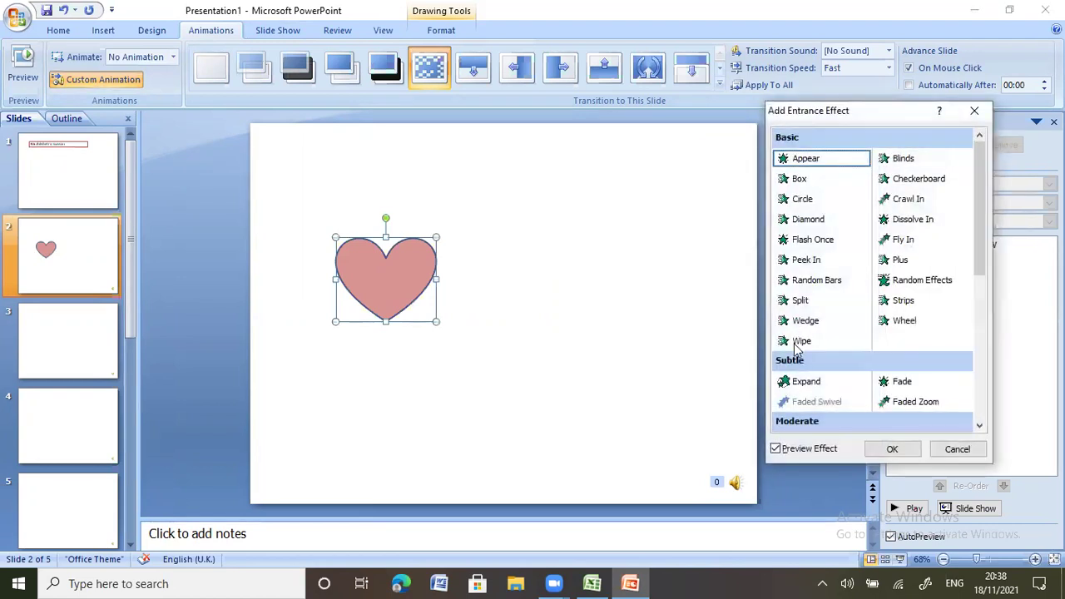
pyautogui.click(796, 344)
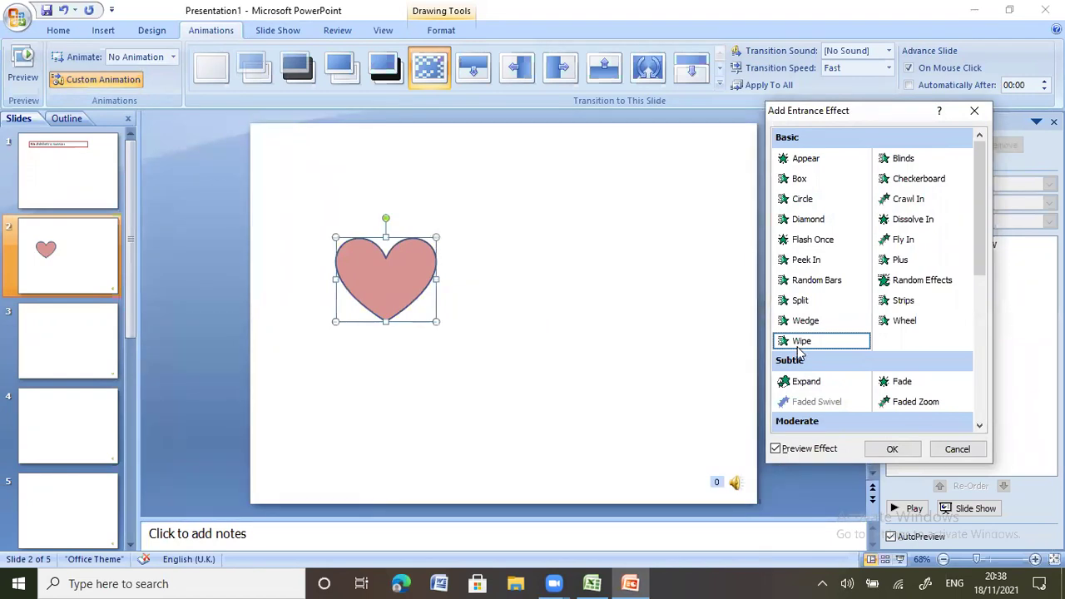
pyautogui.click(797, 345)
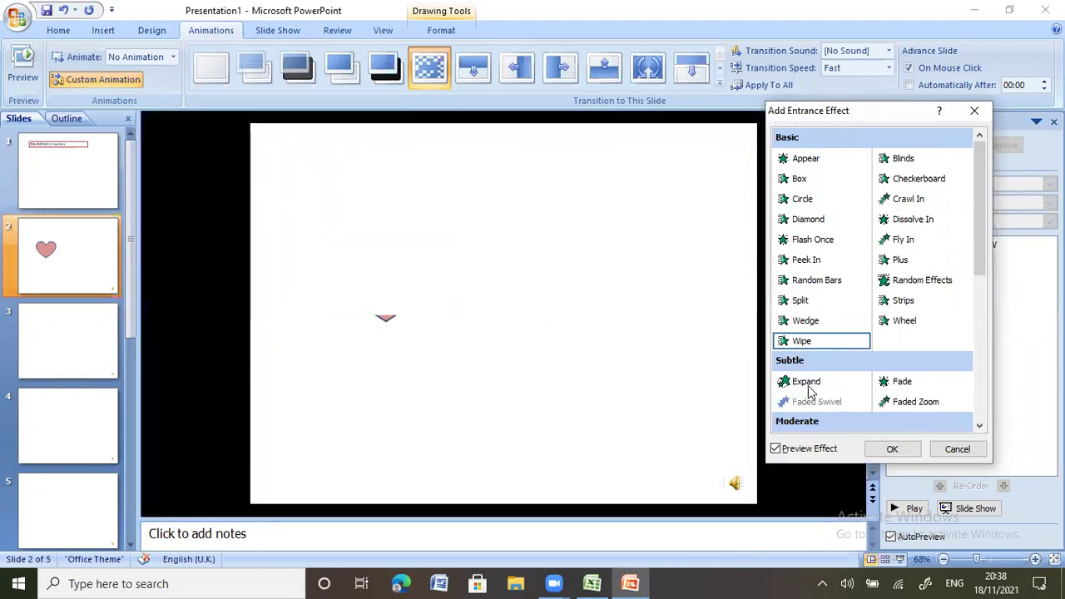
pyautogui.click(806, 383)
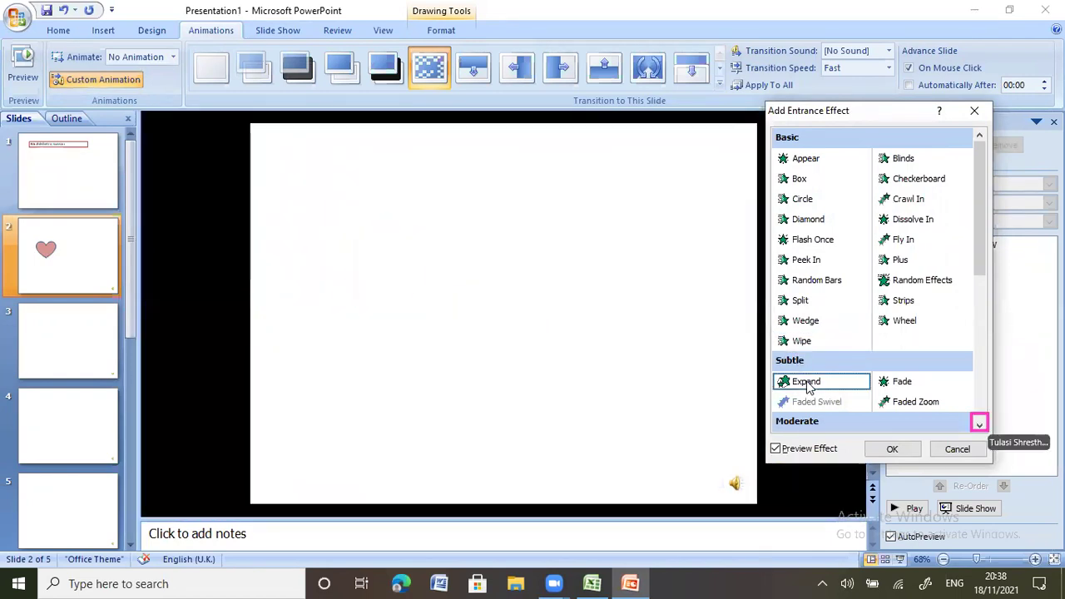
pyautogui.click(979, 423)
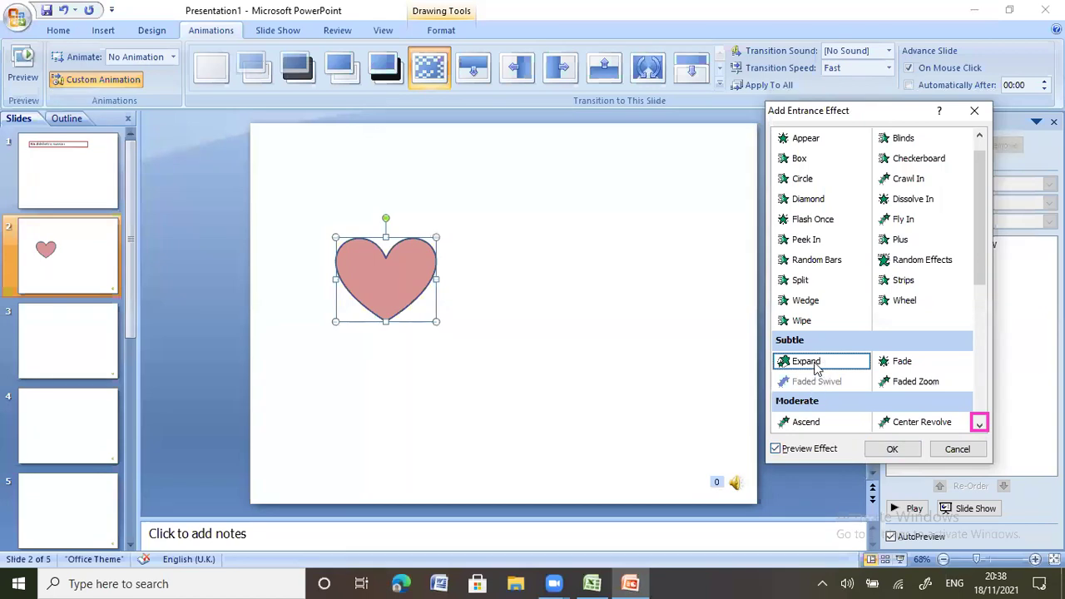
pyautogui.click(897, 217)
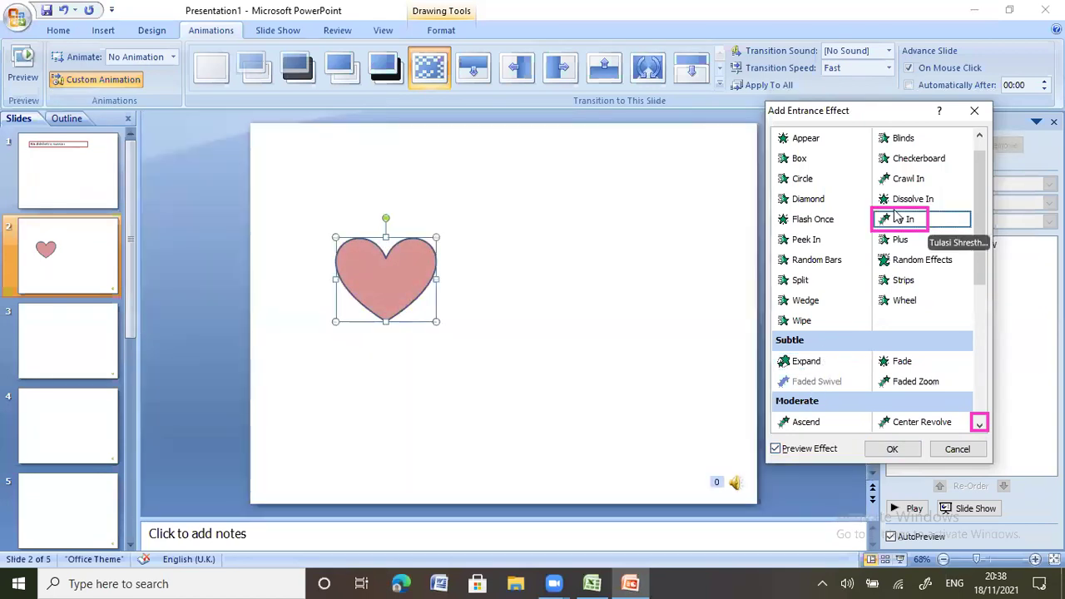
pyautogui.click(897, 218)
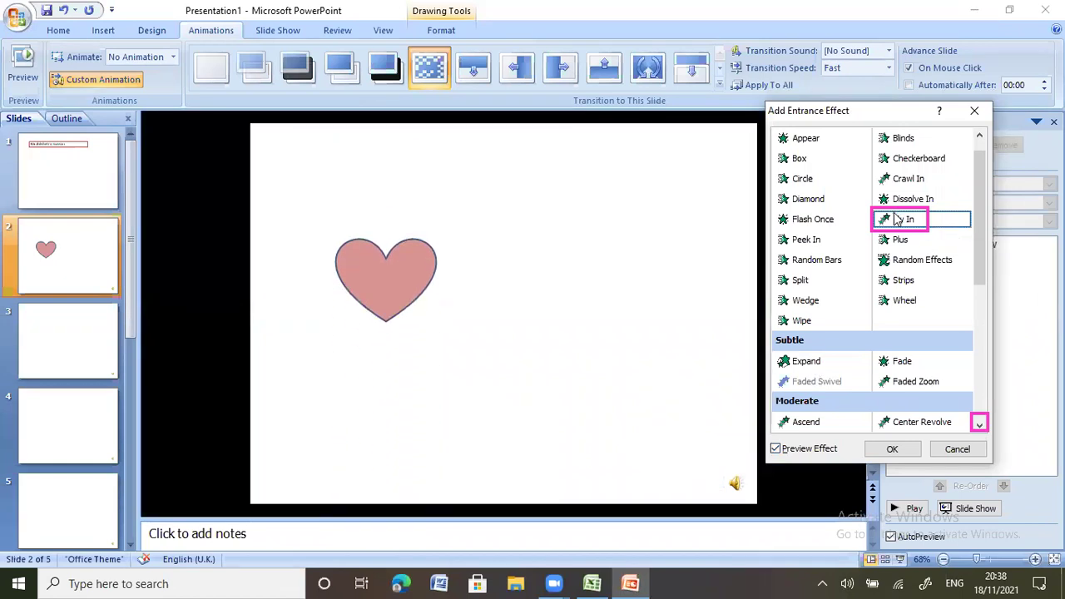
pyautogui.click(898, 201)
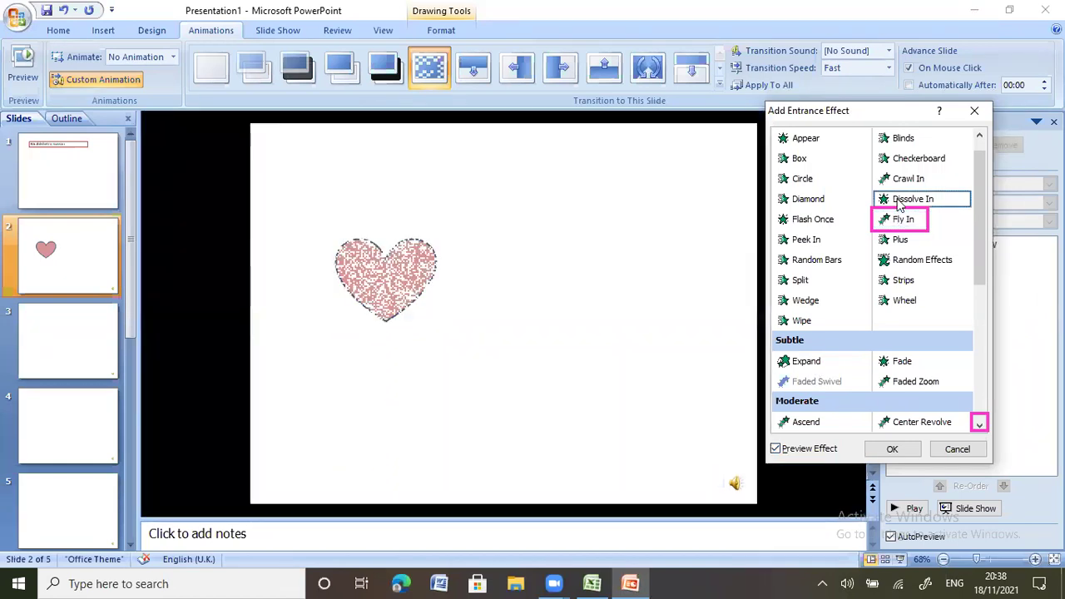
pyautogui.click(900, 182)
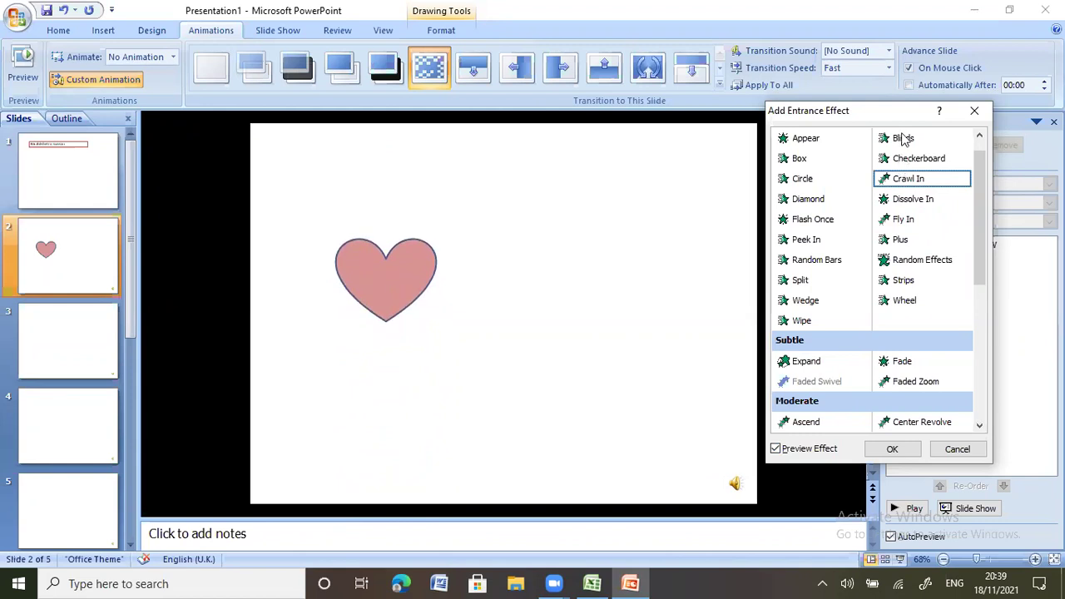
pyautogui.click(903, 140)
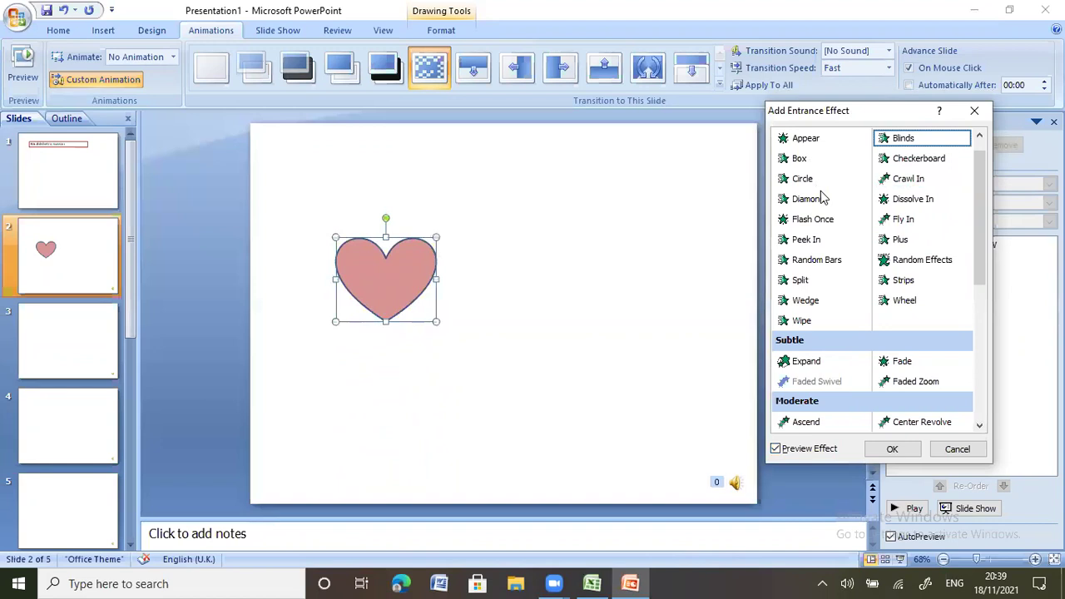
pyautogui.click(979, 425)
pyautogui.click(979, 425)
pyautogui.click(979, 426)
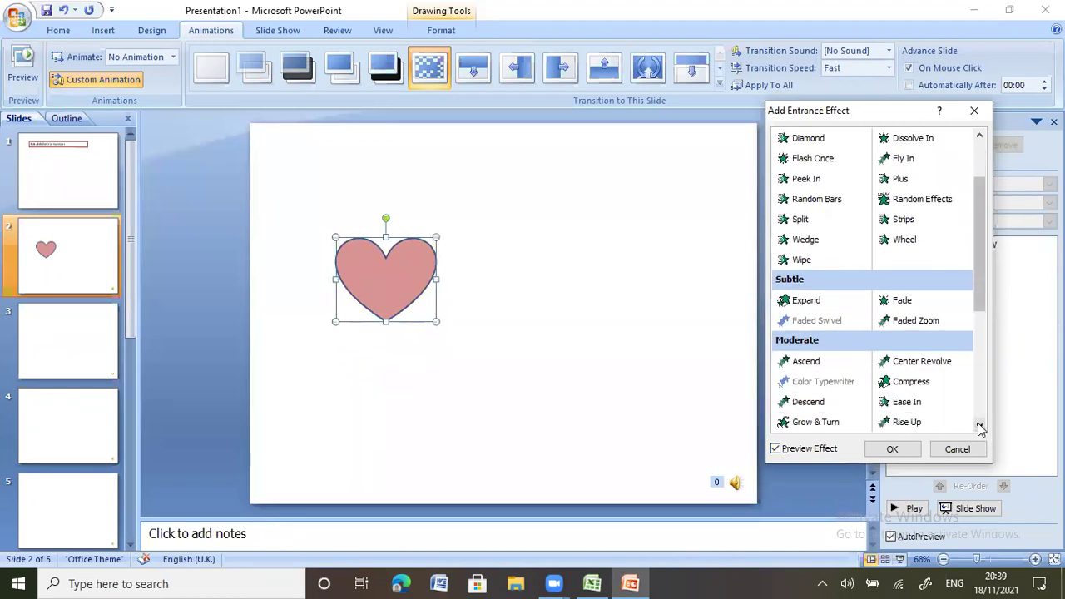
pyautogui.click(980, 425)
pyautogui.click(979, 425)
pyautogui.click(979, 425)
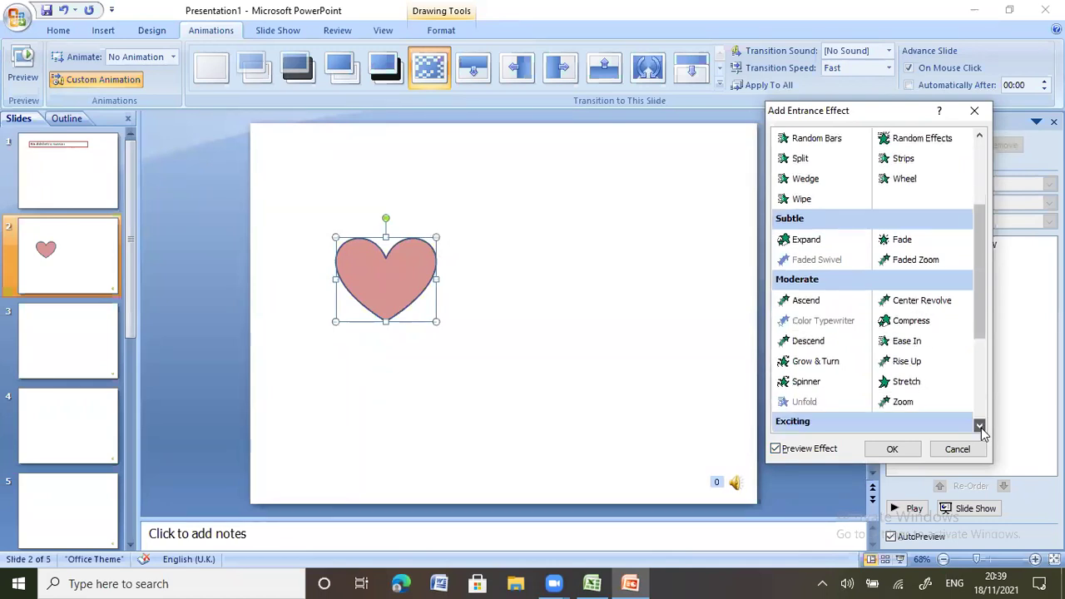
# - Try Zoom, Spinner, Rise Up and Grow & Turn, then apply Compress as the heart's entrance
pyautogui.click(895, 407)
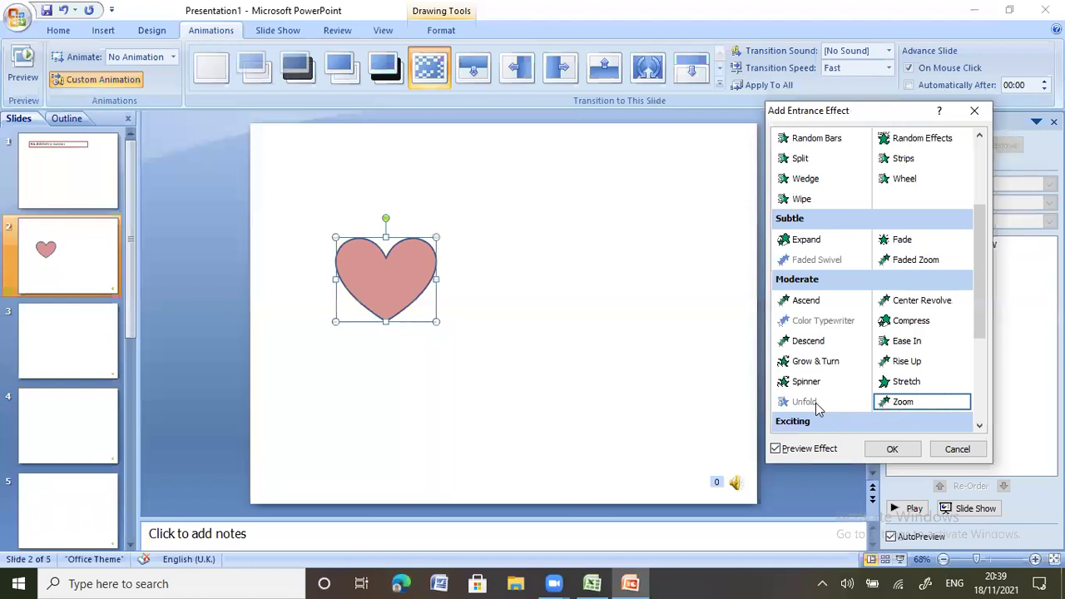
pyautogui.click(783, 384)
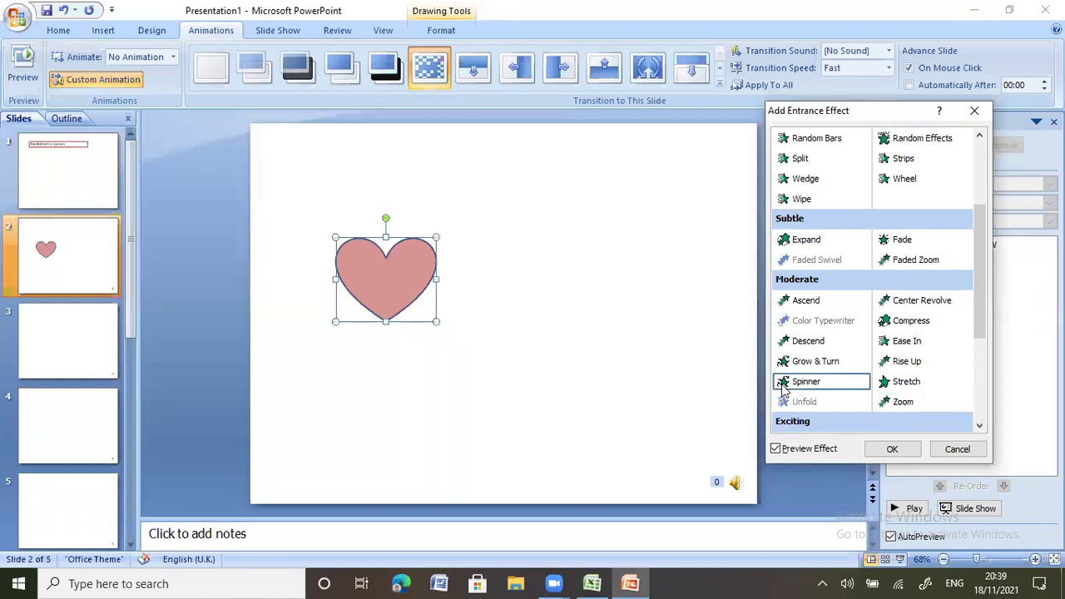
pyautogui.click(889, 367)
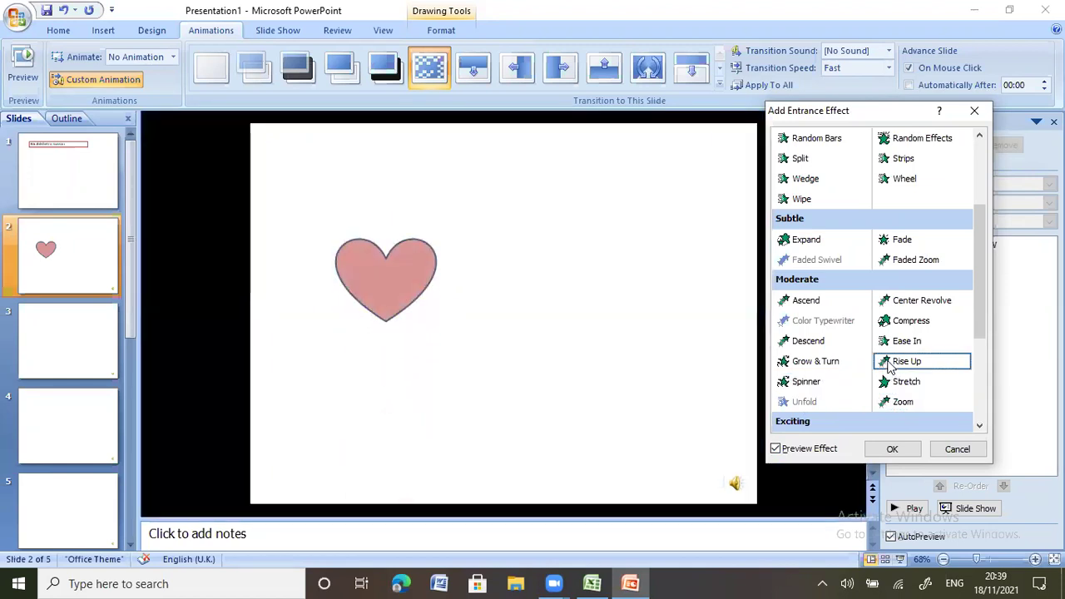
pyautogui.click(797, 367)
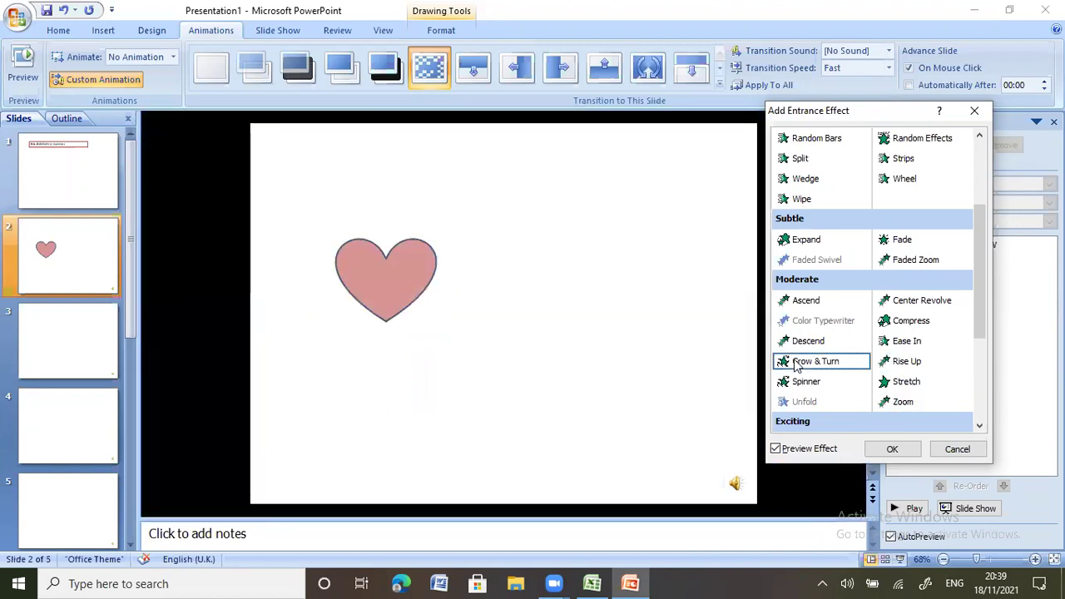
pyautogui.click(887, 328)
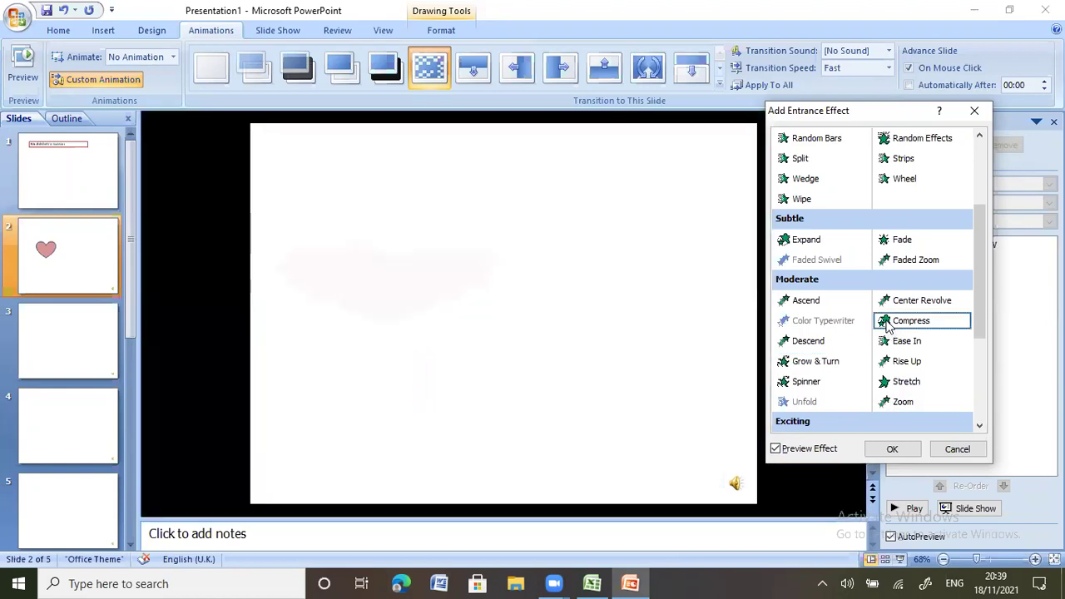
pyautogui.click(893, 449)
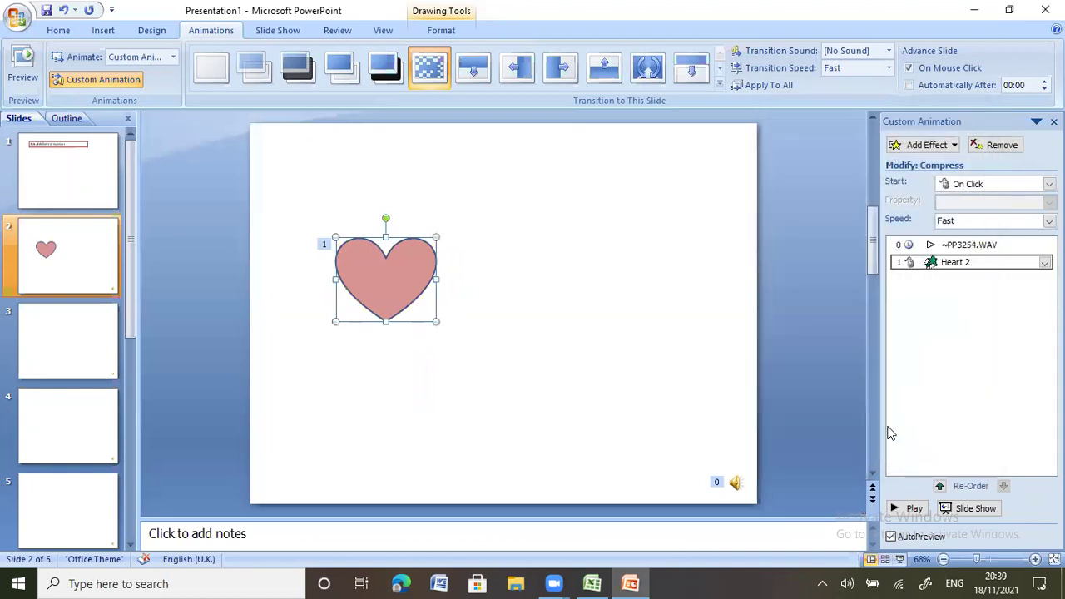
# - Add a Spinner exit effect to the heart after previewing Wipe, Sink Down and Stretchy
pyautogui.click(953, 151)
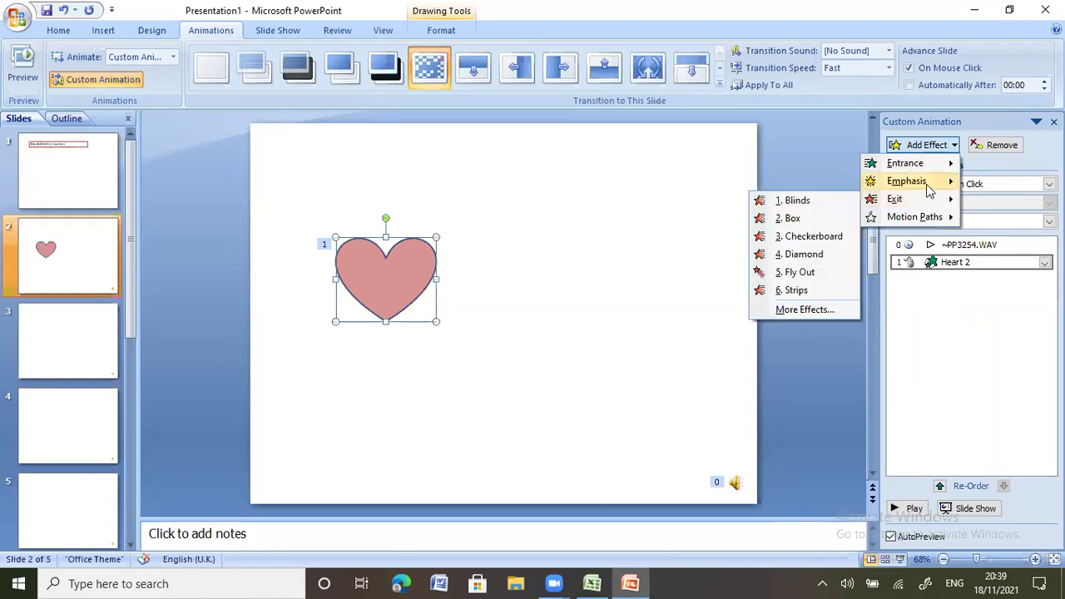
pyautogui.moveTo(914, 217)
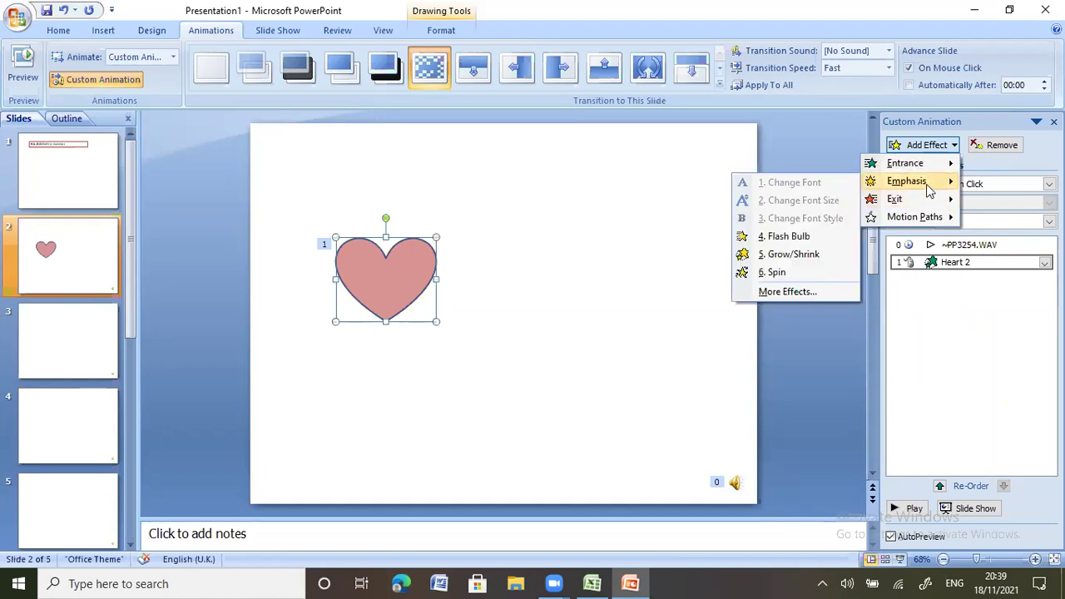
pyautogui.moveTo(906, 199)
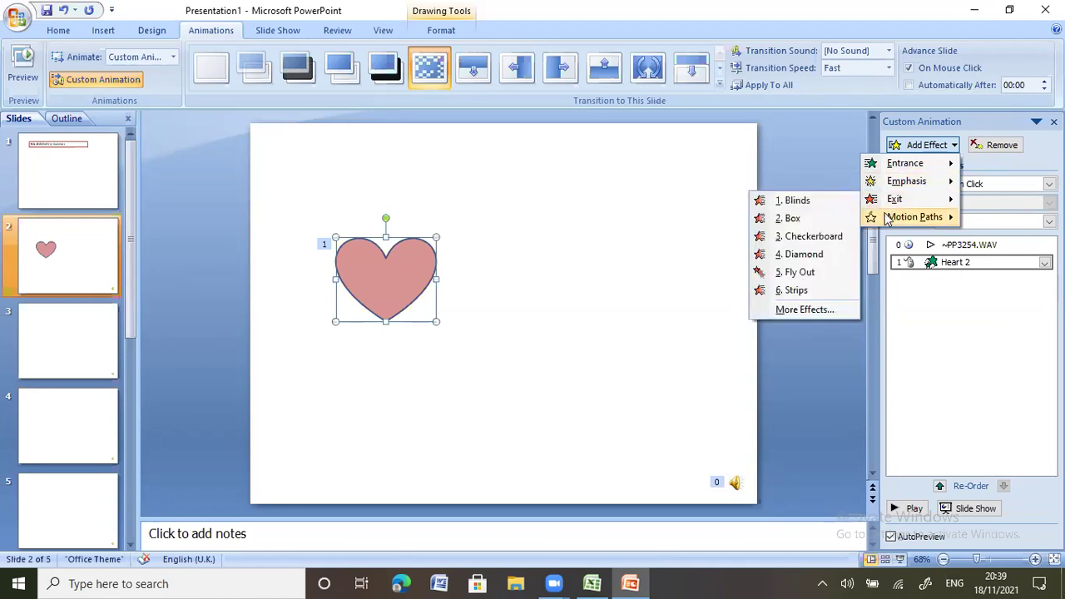
pyautogui.click(818, 311)
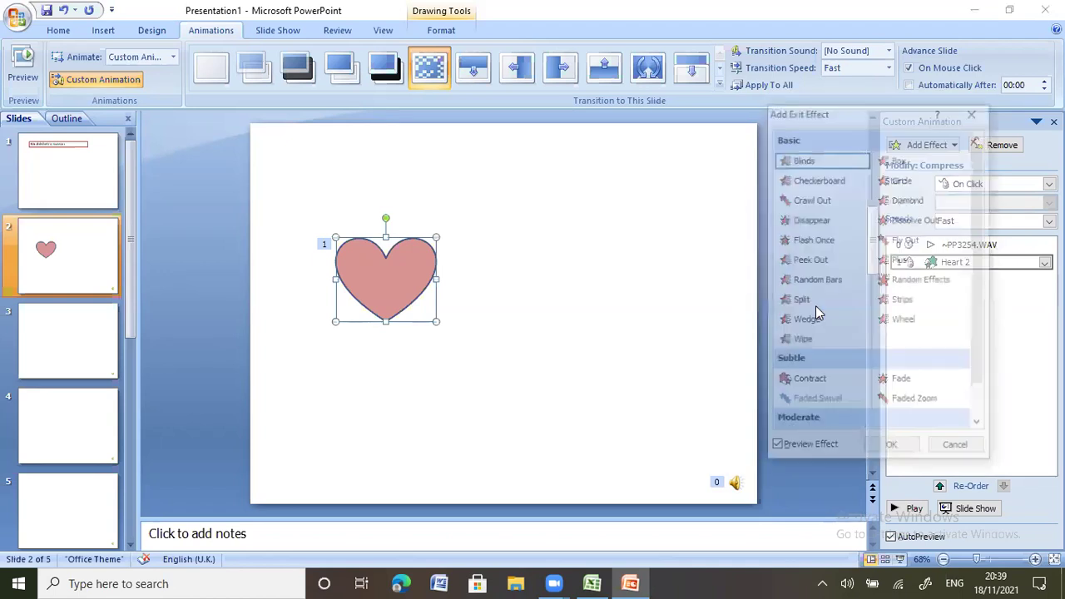
pyautogui.click(801, 344)
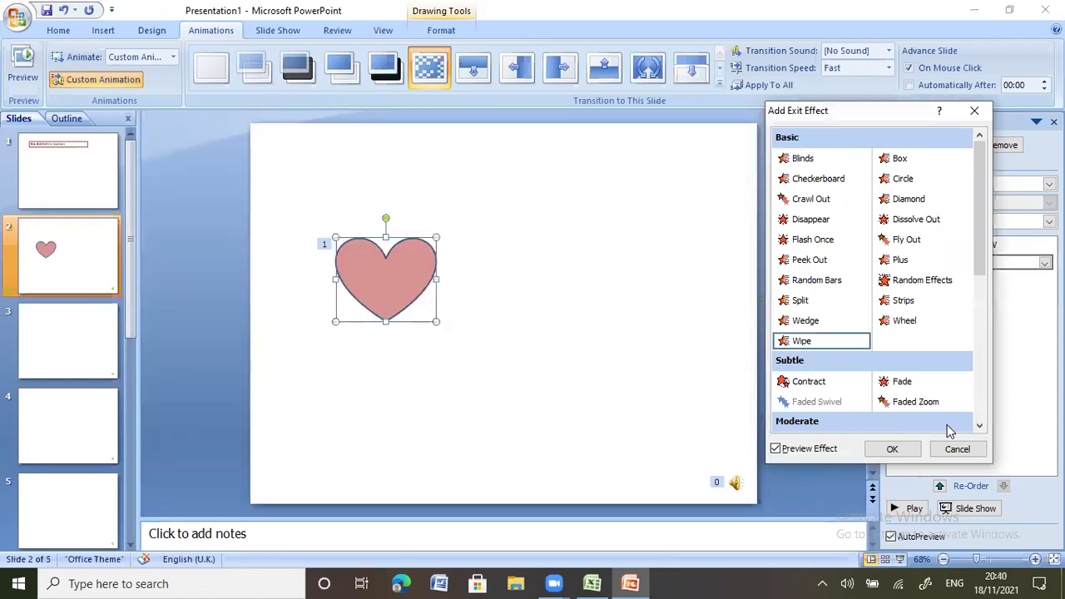
pyautogui.click(979, 426)
pyautogui.click(980, 426)
pyautogui.click(979, 426)
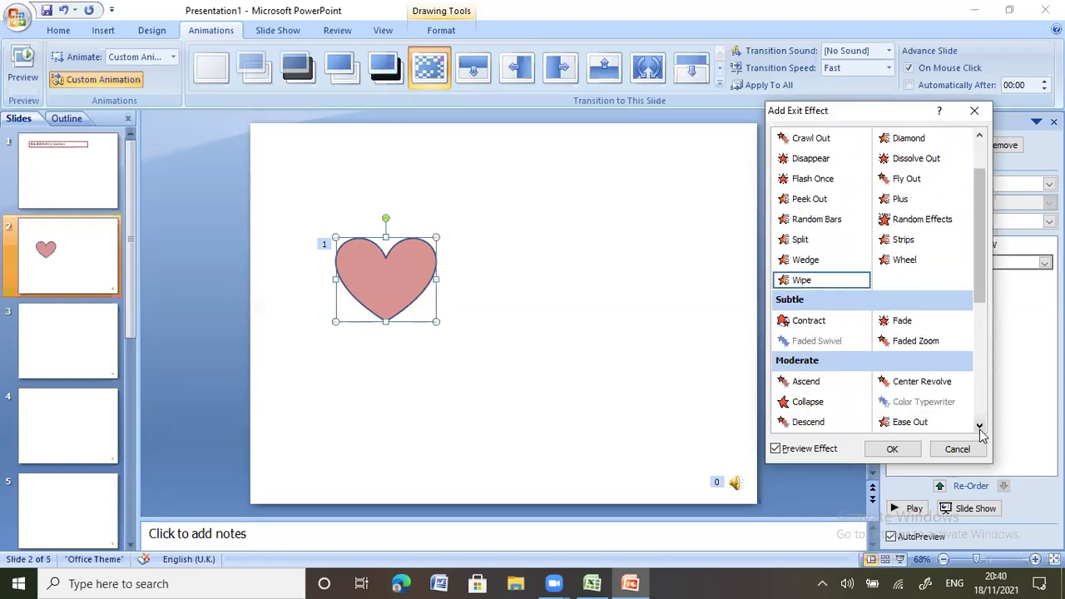
pyautogui.click(979, 426)
pyautogui.click(979, 426)
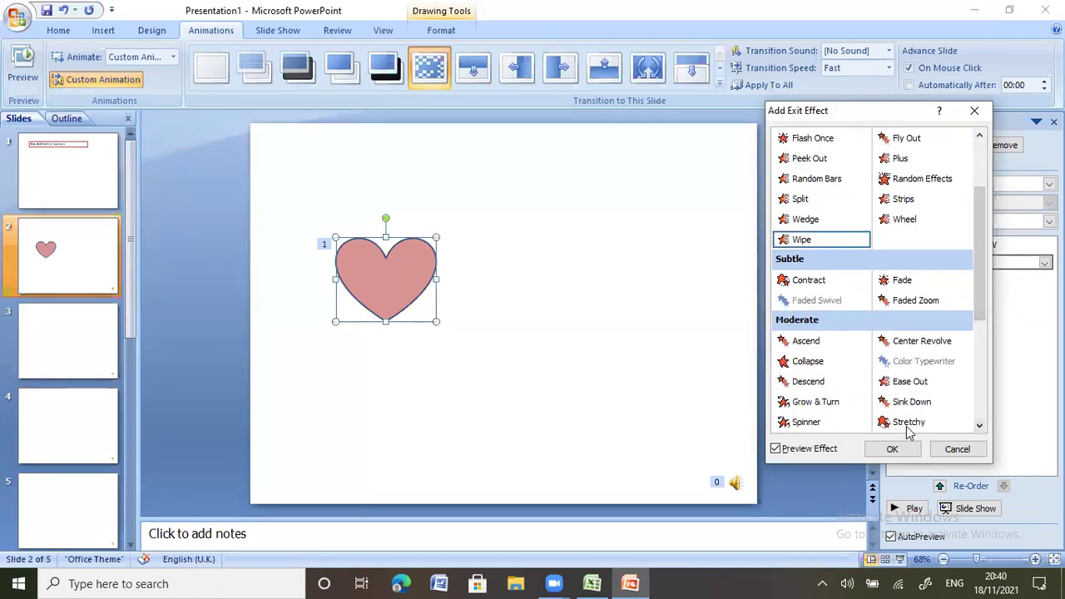
pyautogui.click(883, 404)
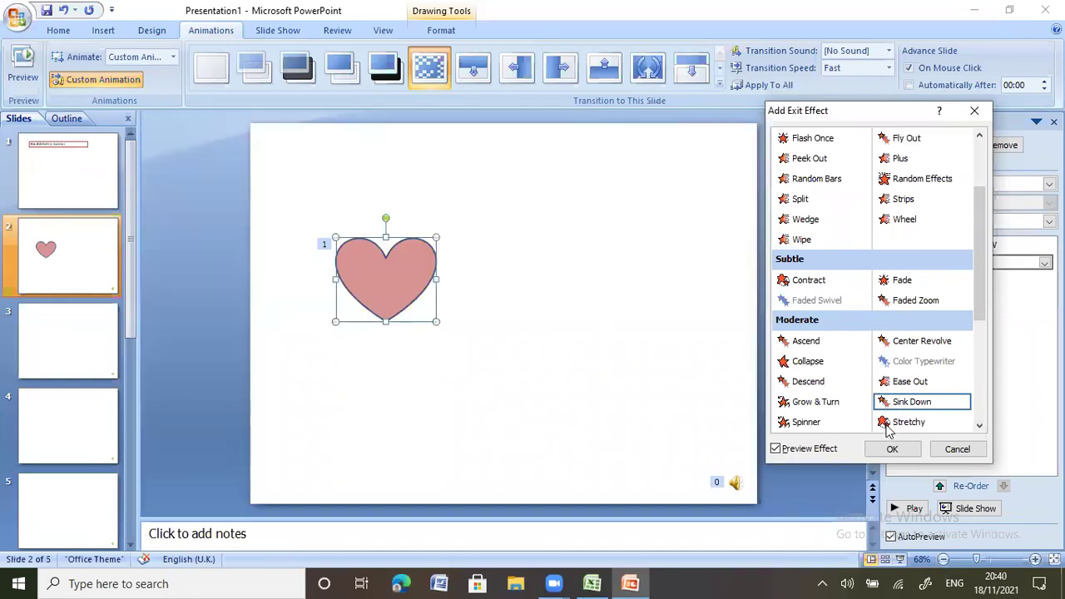
pyautogui.click(888, 426)
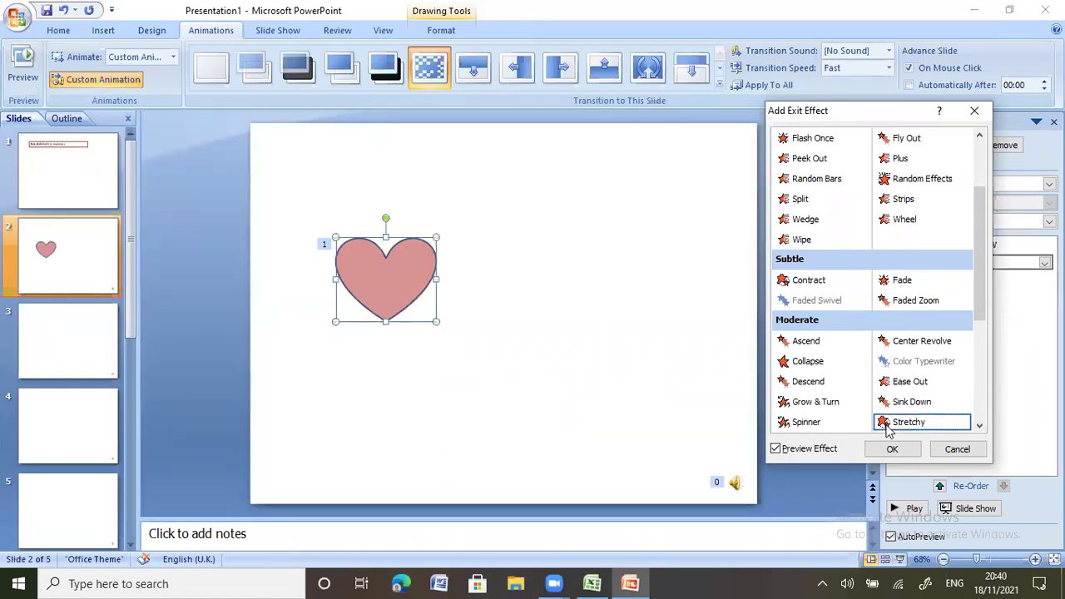
pyautogui.click(799, 424)
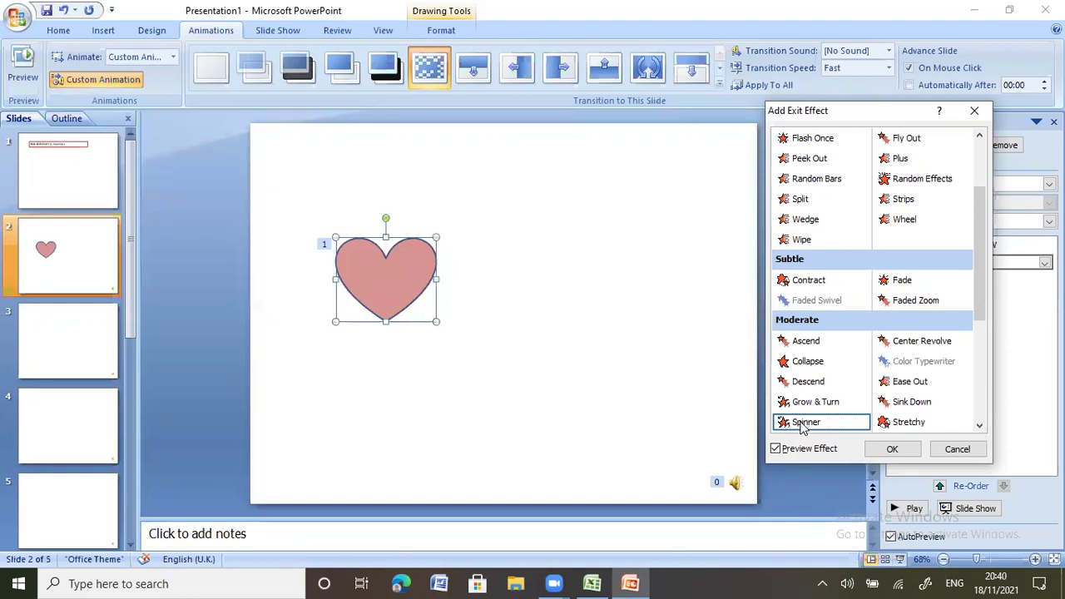
pyautogui.click(891, 450)
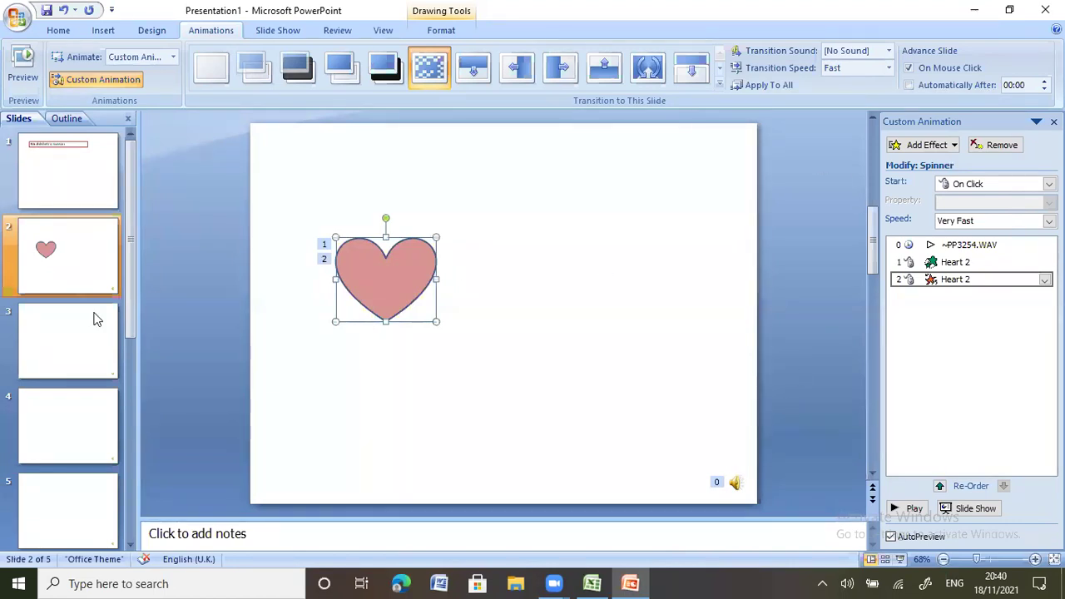
# - Leave the transition sound at no sound and open the Spinner animation's settings menu
pyautogui.click(889, 51)
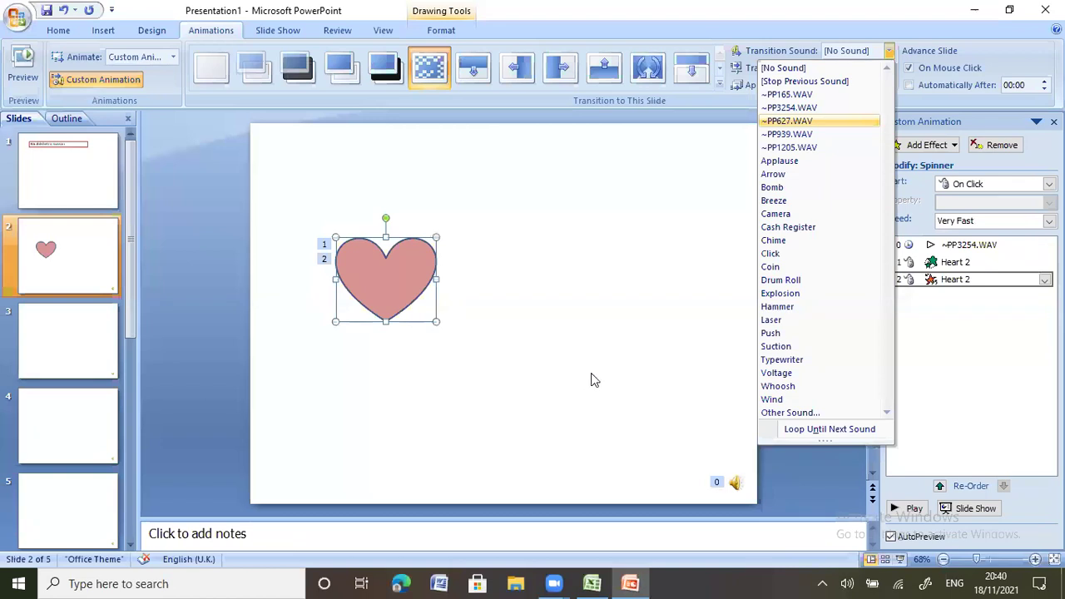
pyautogui.click(941, 375)
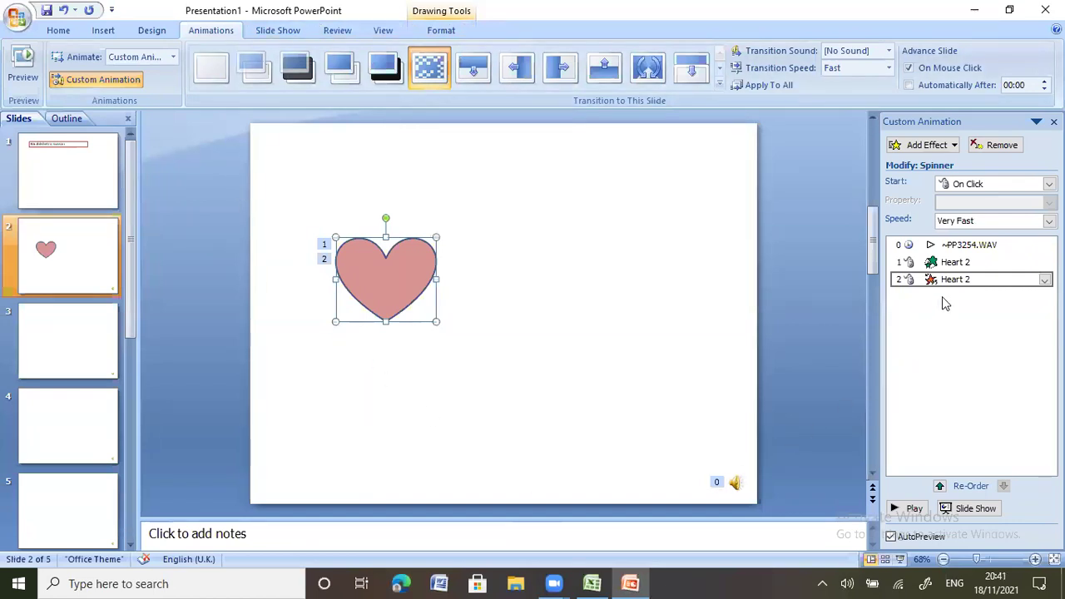
pyautogui.click(1044, 280)
pyautogui.click(1043, 279)
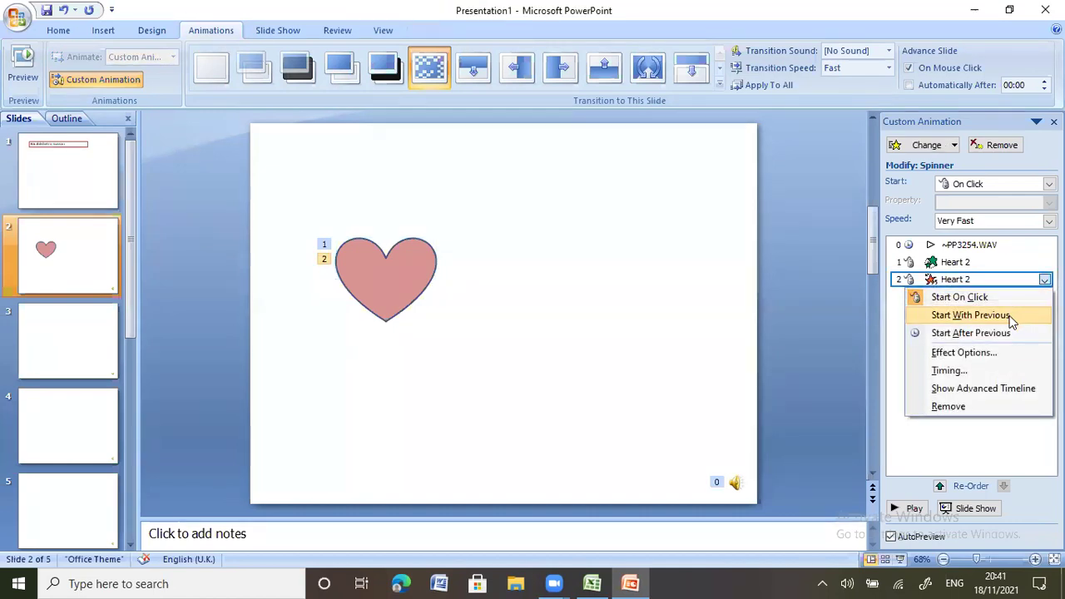
# - Give the heart's Spinner exit effect the ~PP1205.WAV sound in Effect Options
pyautogui.click(978, 353)
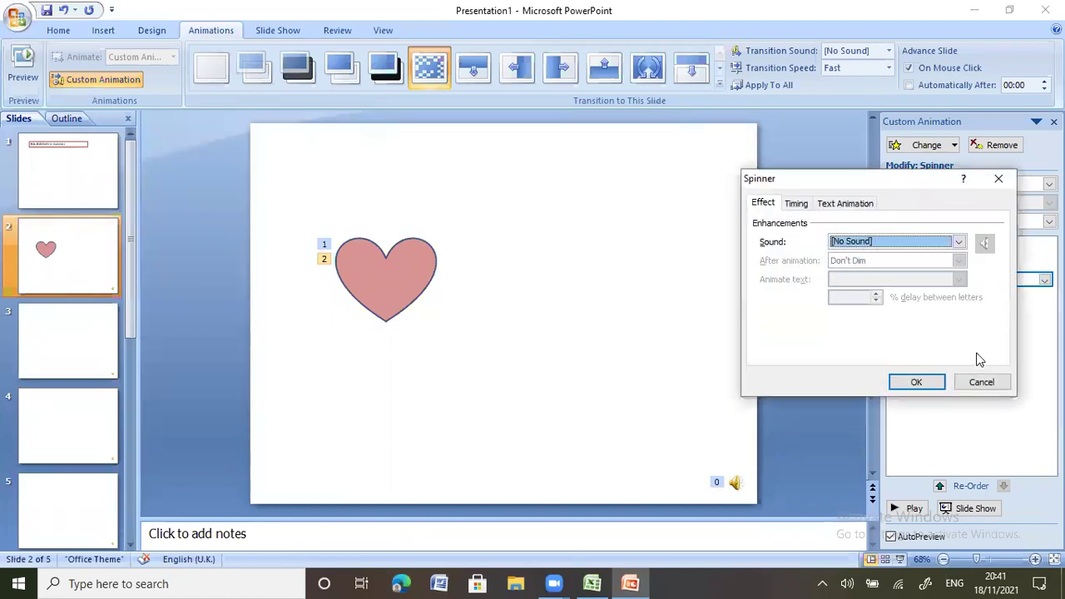
pyautogui.click(847, 243)
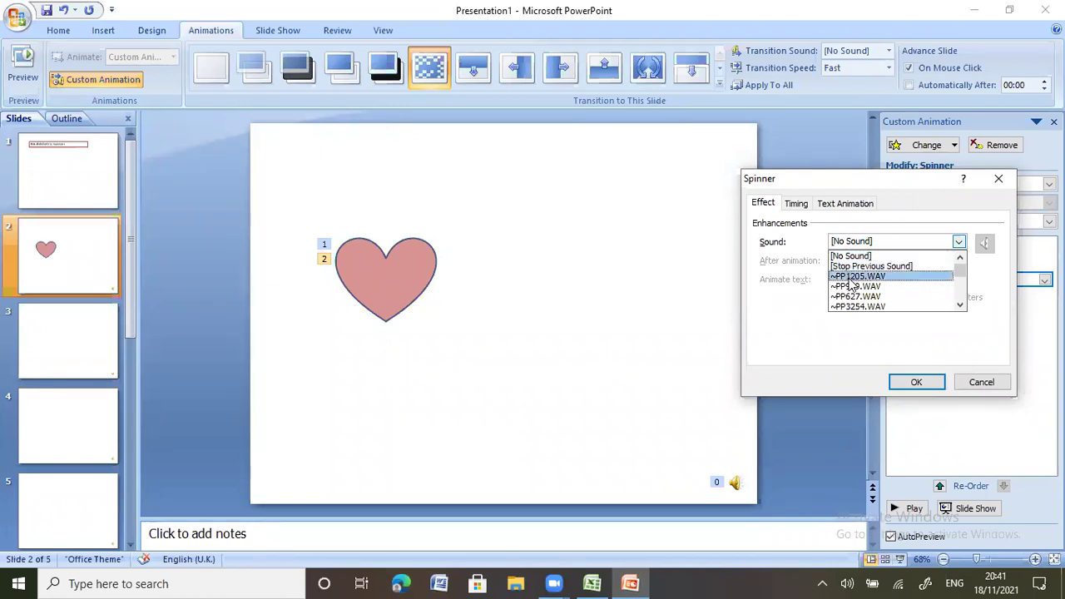
pyautogui.click(848, 278)
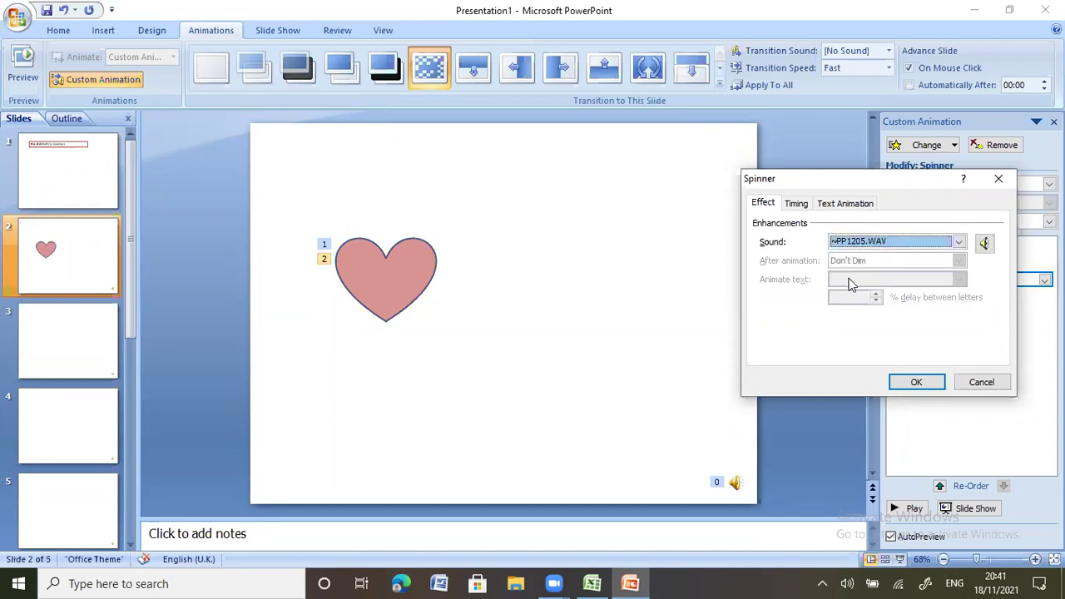
pyautogui.click(916, 382)
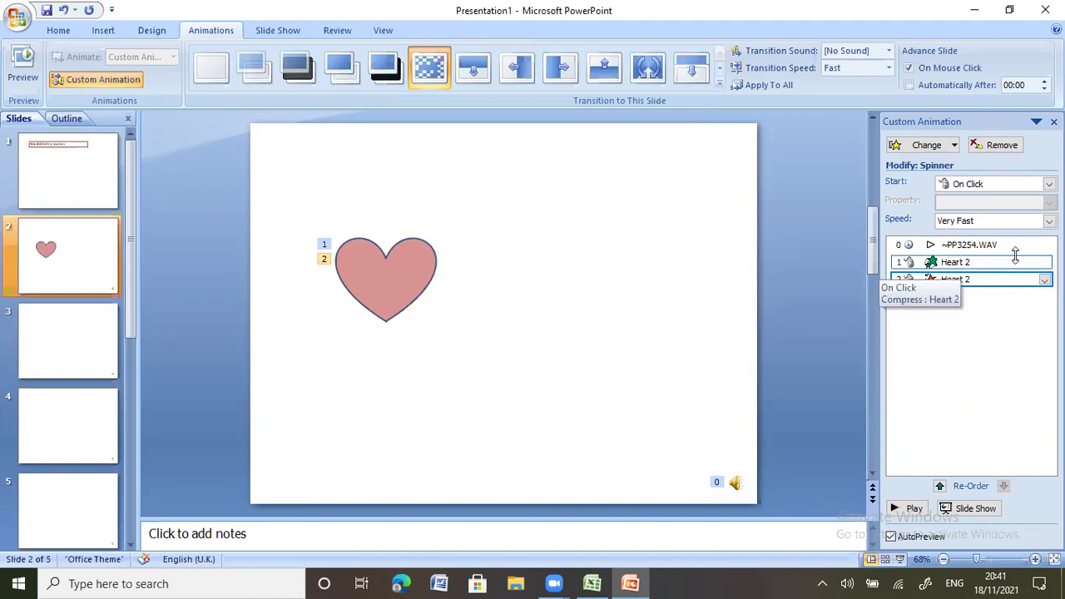
# - Set the heart's Compress entrance animation (item 1) to play the ~PP3254.WAV sound
pyautogui.click(919, 265)
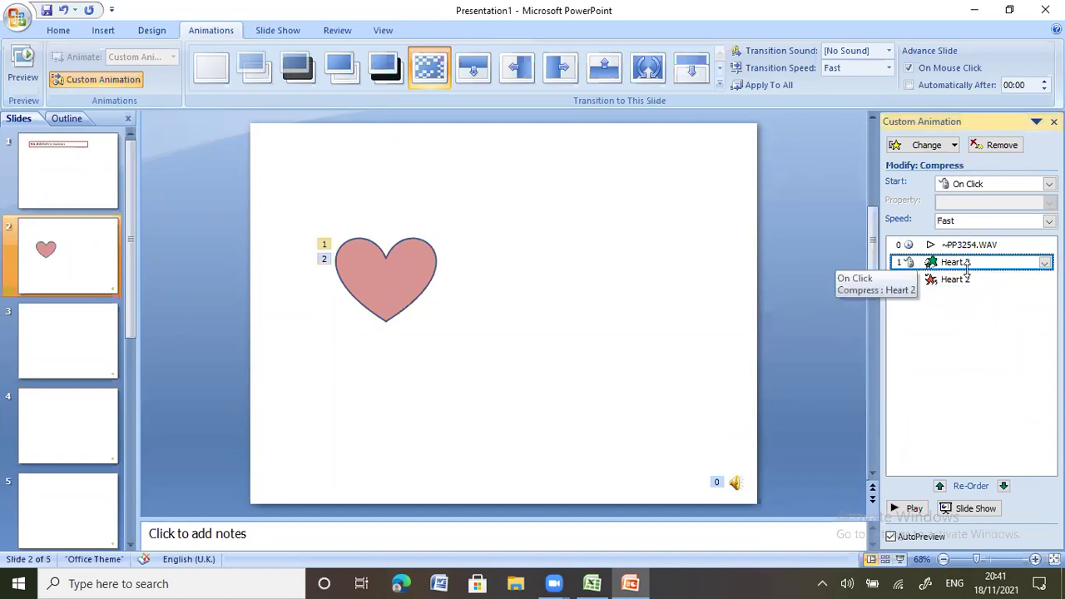
pyautogui.click(1044, 262)
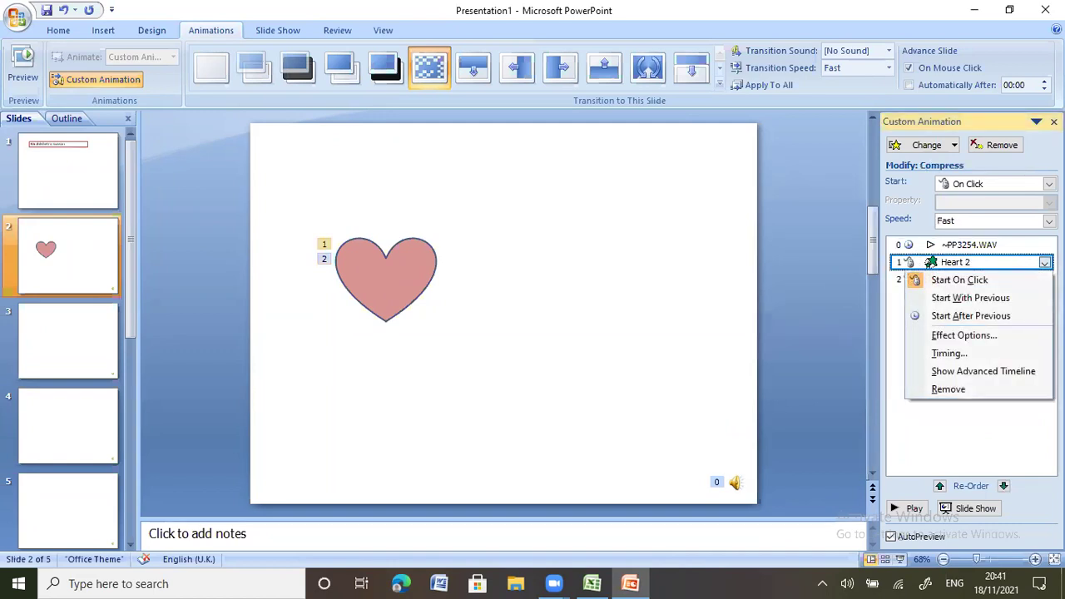
pyautogui.click(991, 332)
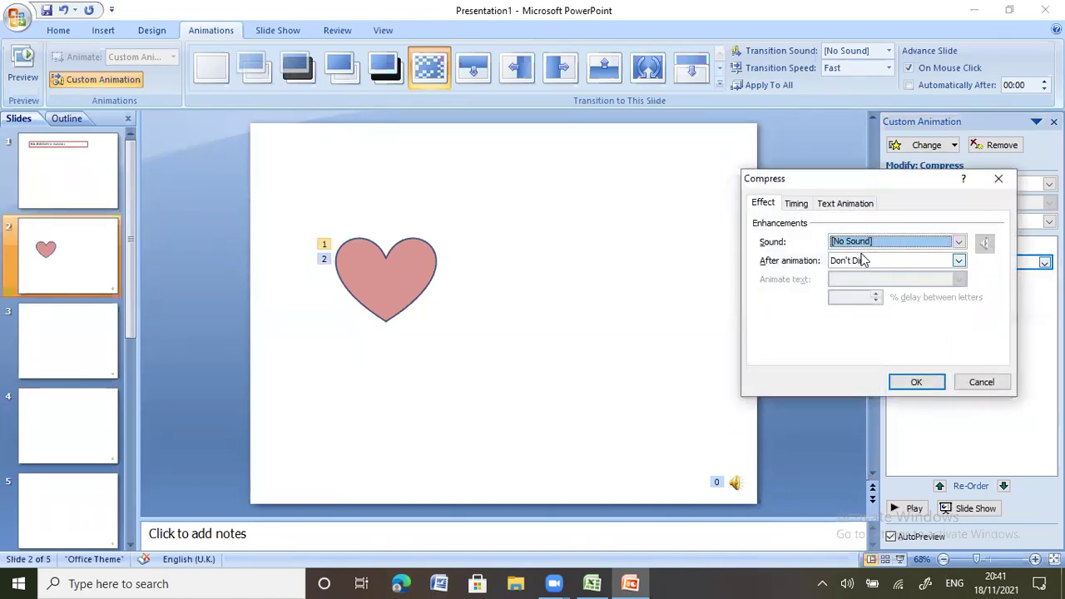
pyautogui.click(854, 242)
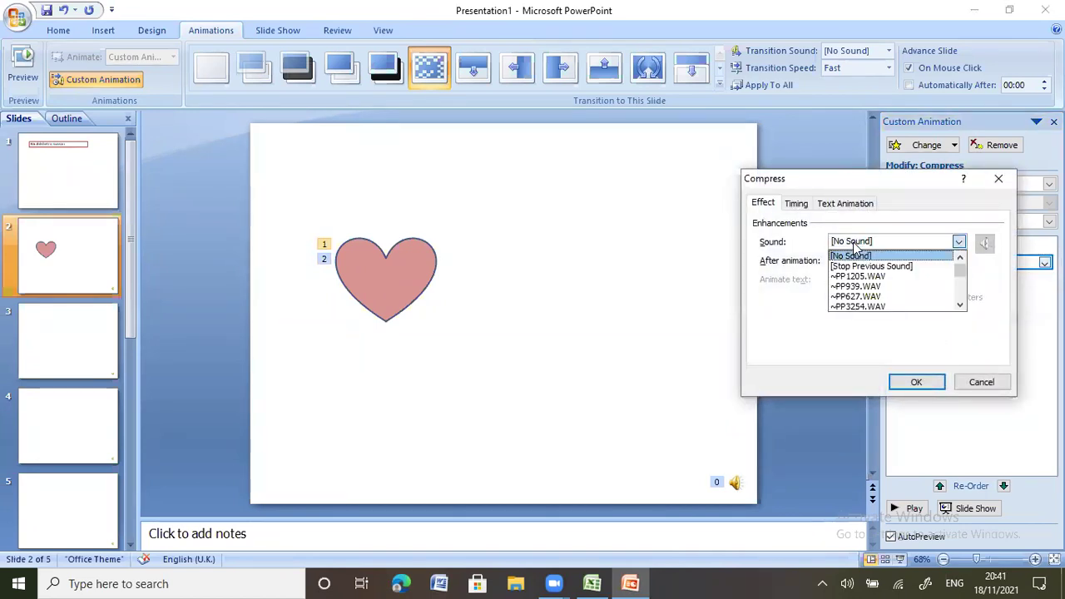
pyautogui.click(858, 306)
pyautogui.click(911, 381)
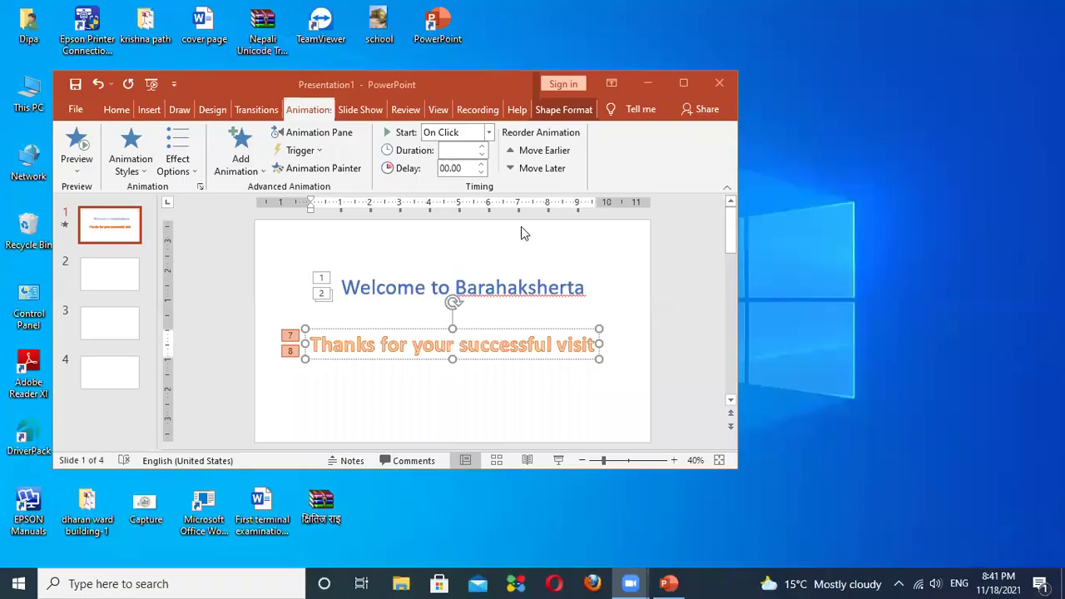
# - Maximize the newer PowerPoint, select the 'Thanks for your successful visit' animation, and expand the animation gallery
pyautogui.click(682, 78)
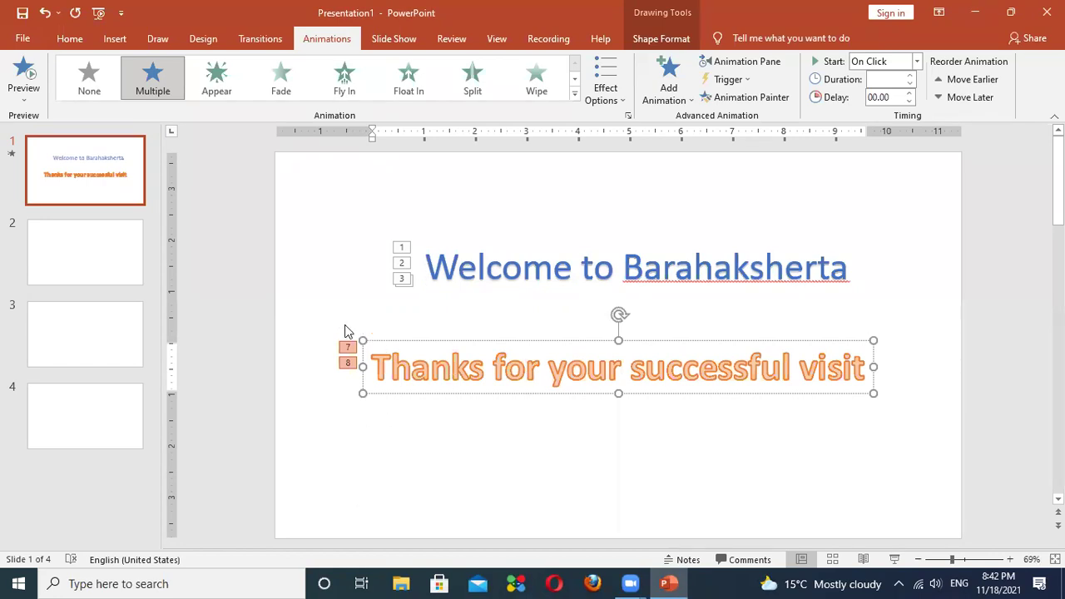
pyautogui.click(347, 347)
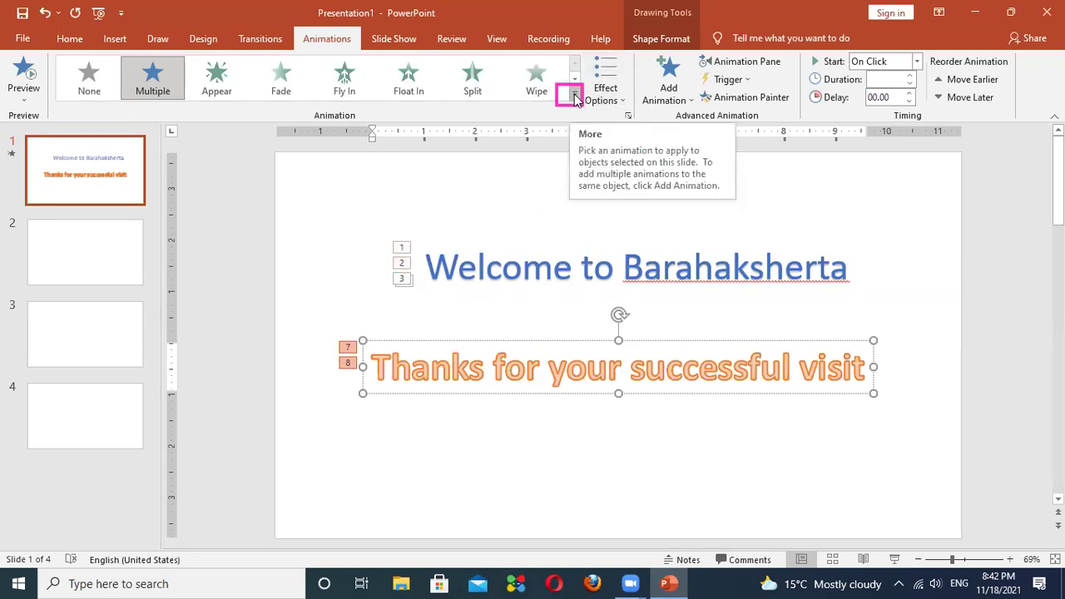
pyautogui.click(574, 97)
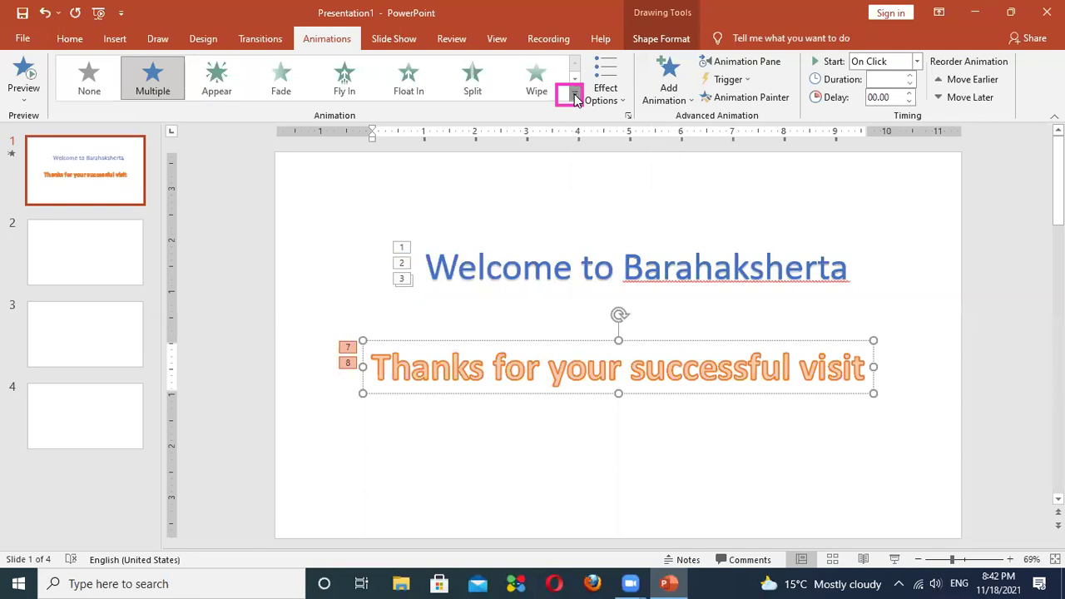
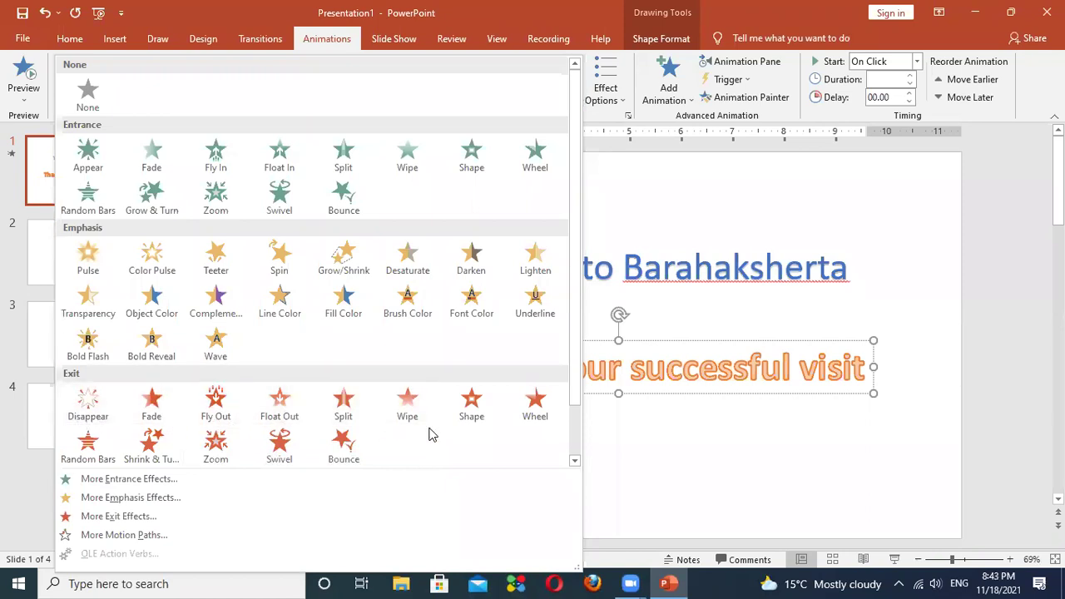
# - Give the 'Thanks for your successful visit' text a Split exit effect and preview slide 1
pyautogui.click(346, 403)
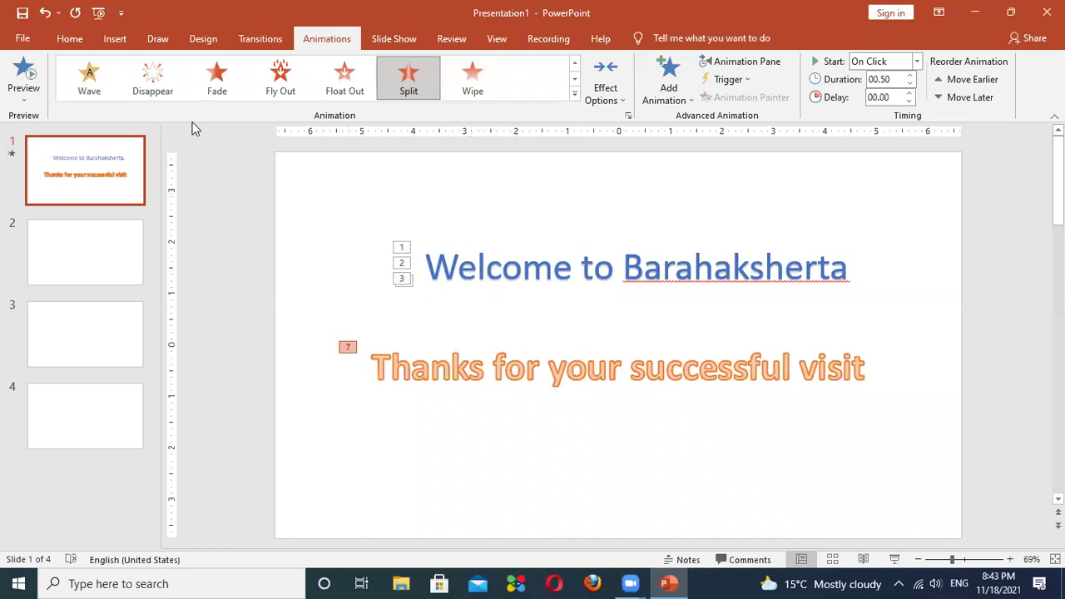
pyautogui.click(28, 92)
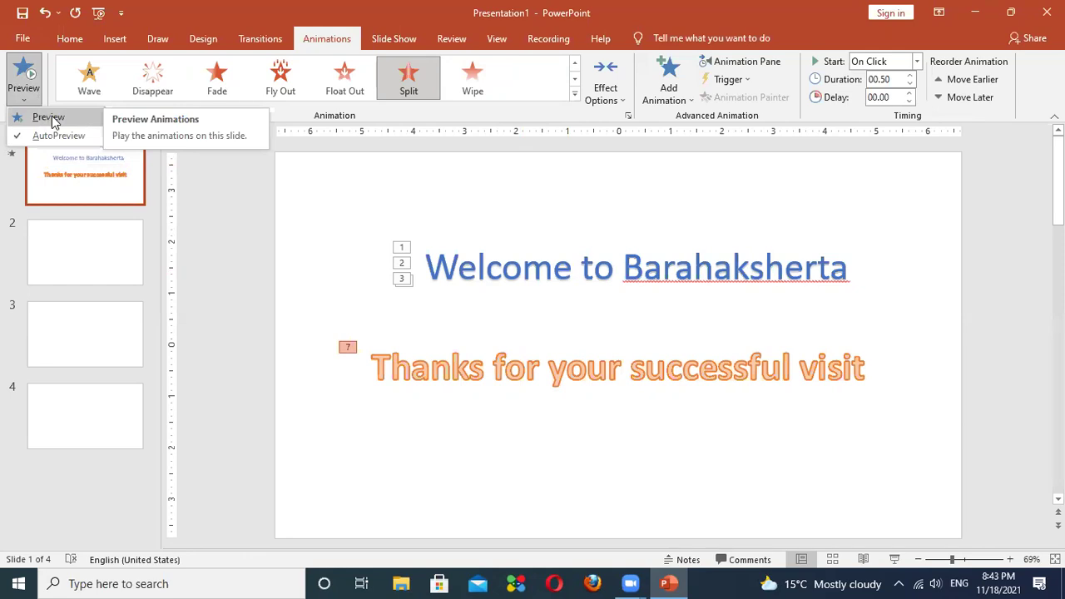
pyautogui.click(51, 116)
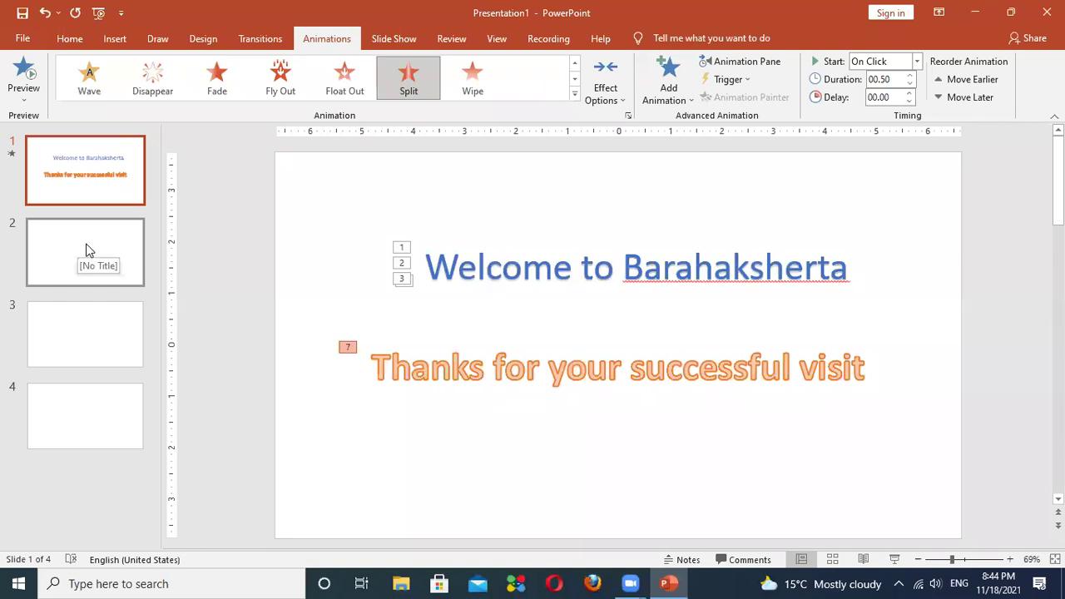
# - Draw a heart shape on the left of slide 2 and fill it dark red
pyautogui.click(86, 249)
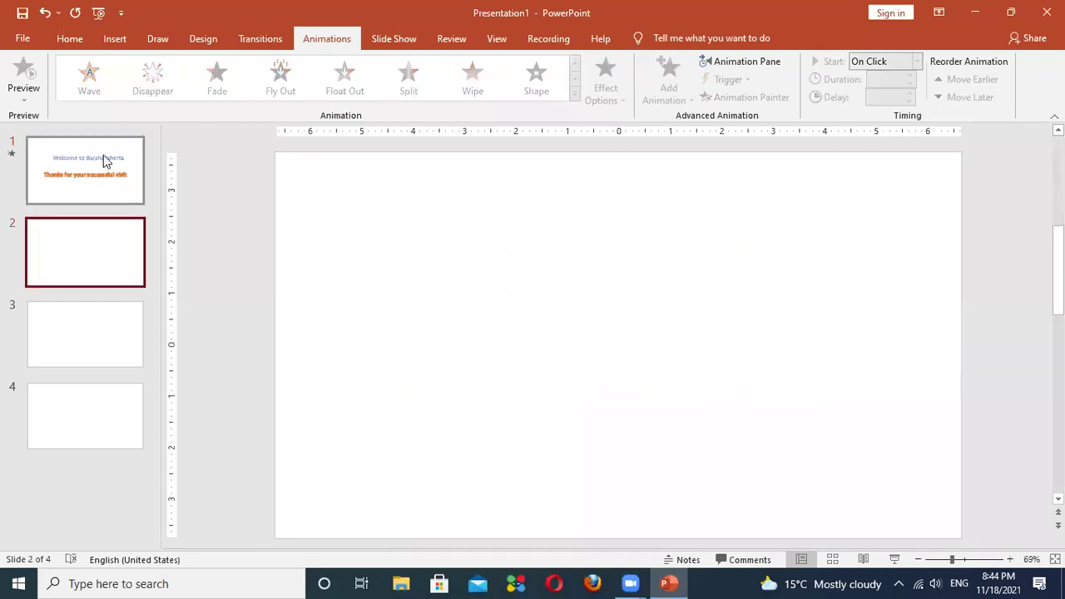
pyautogui.click(121, 43)
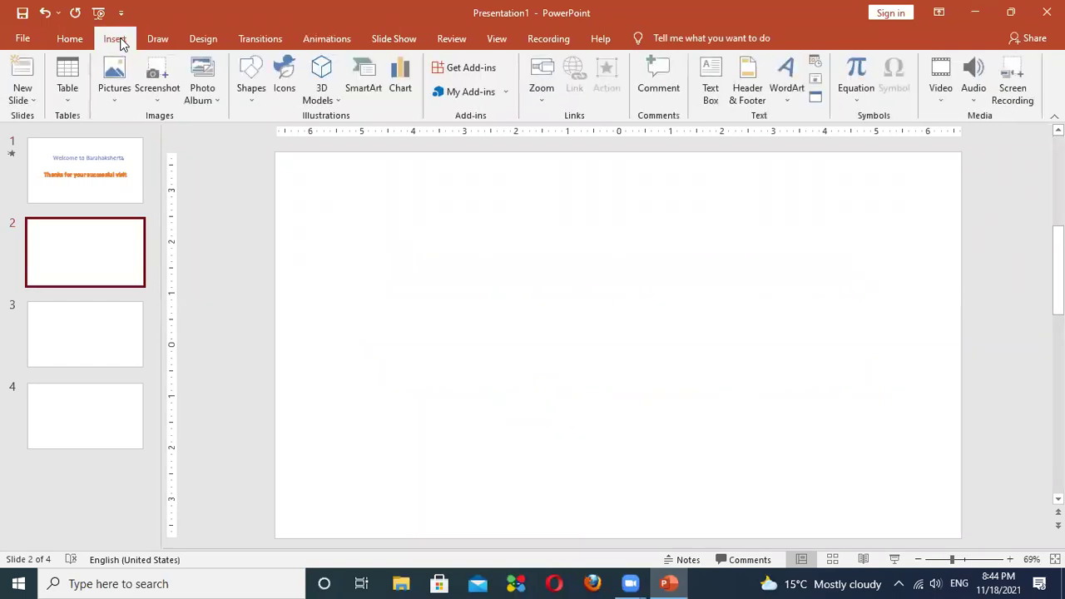
pyautogui.click(254, 83)
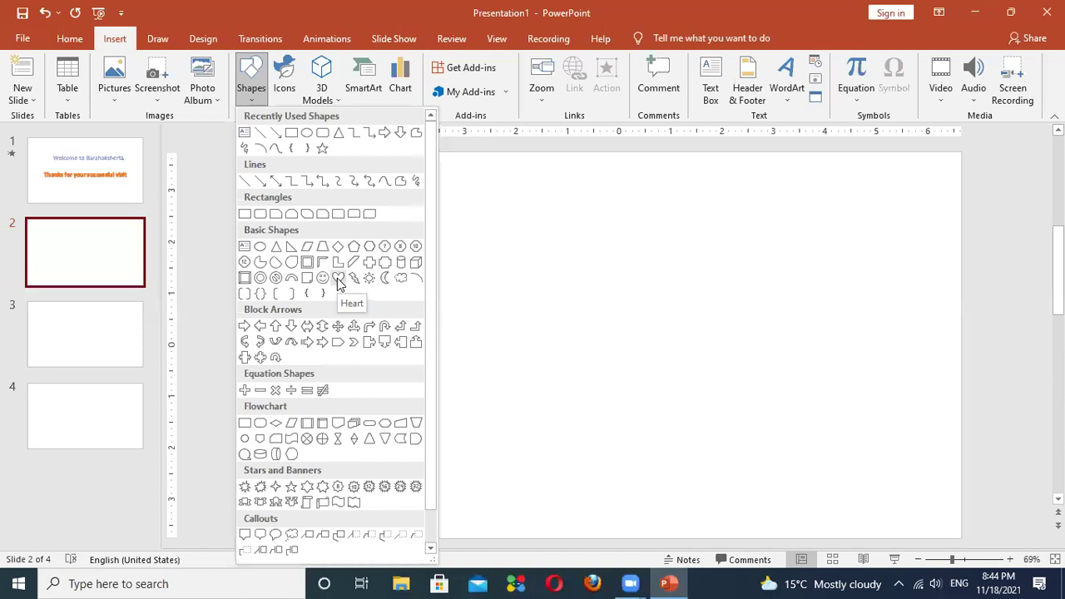
pyautogui.click(337, 280)
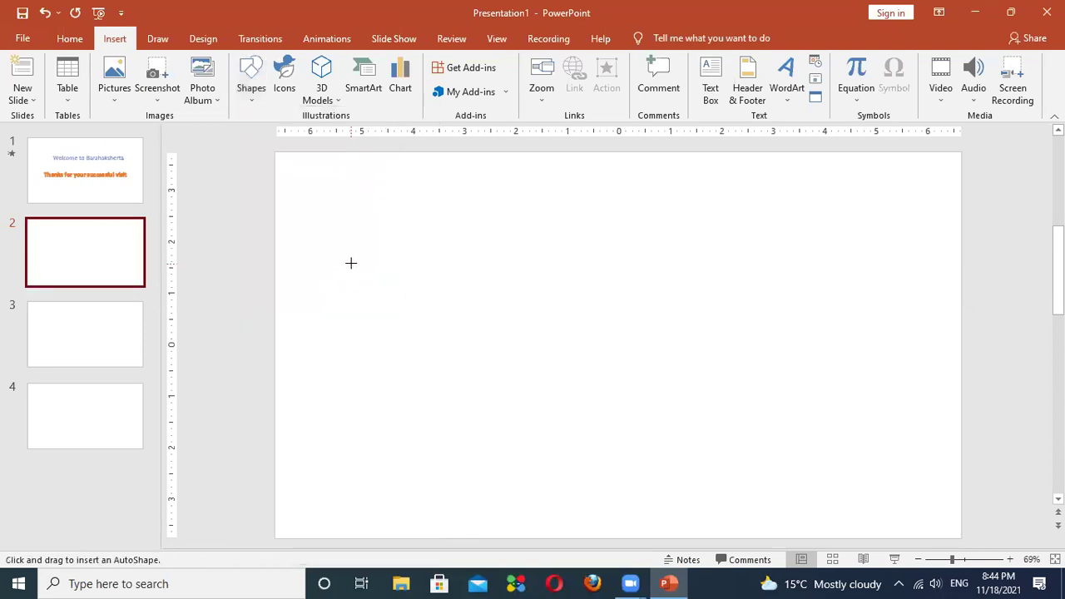
pyautogui.moveTo(355, 234)
pyautogui.mouseDown()
pyautogui.moveTo(416, 247)
pyautogui.moveTo(515, 322)
pyautogui.mouseUp()
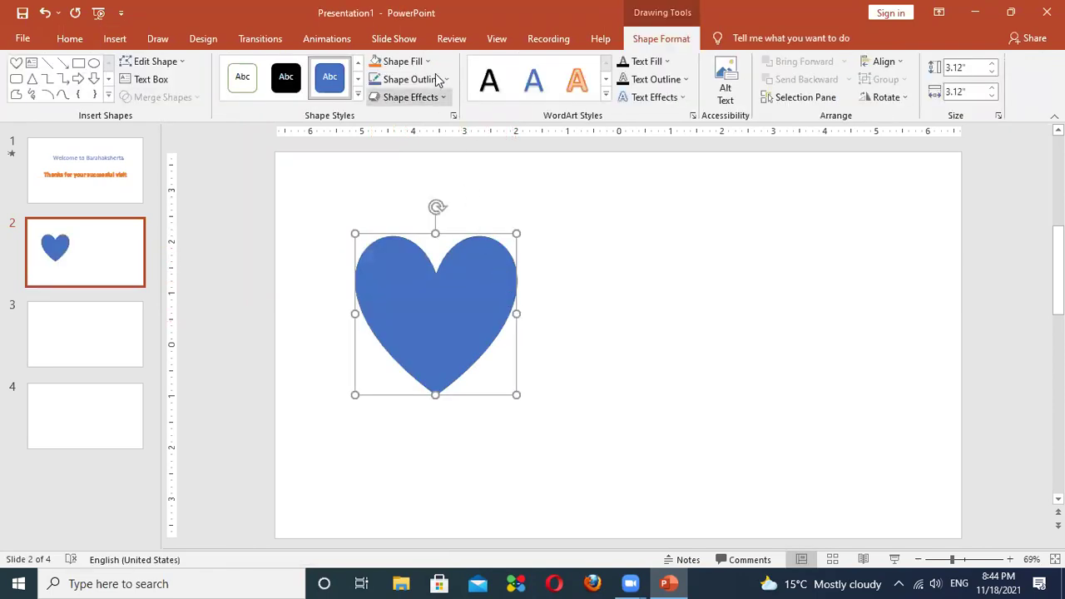
pyautogui.click(429, 61)
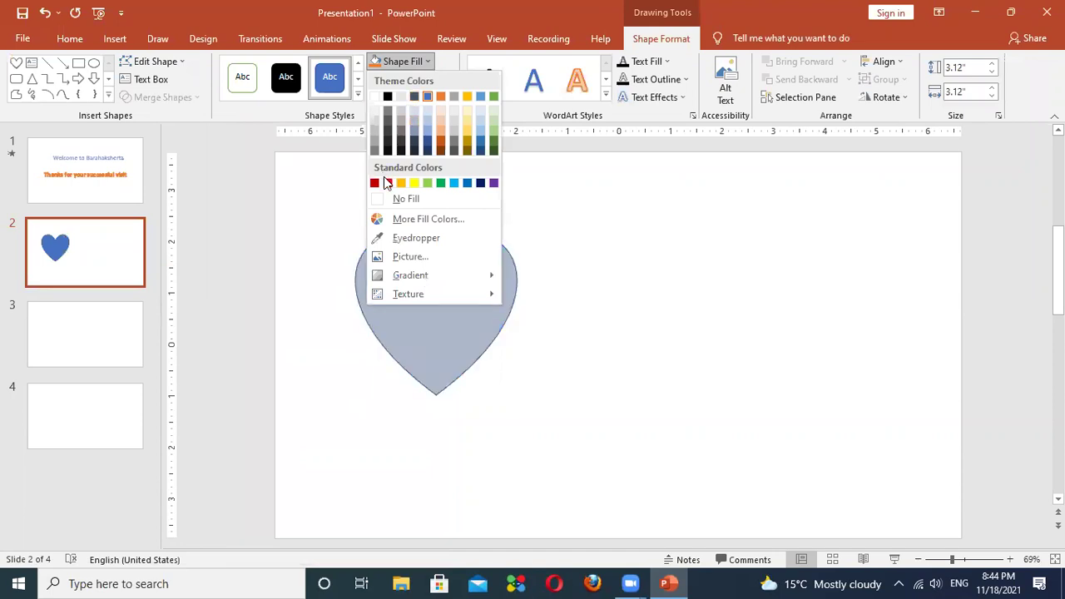
pyautogui.click(374, 183)
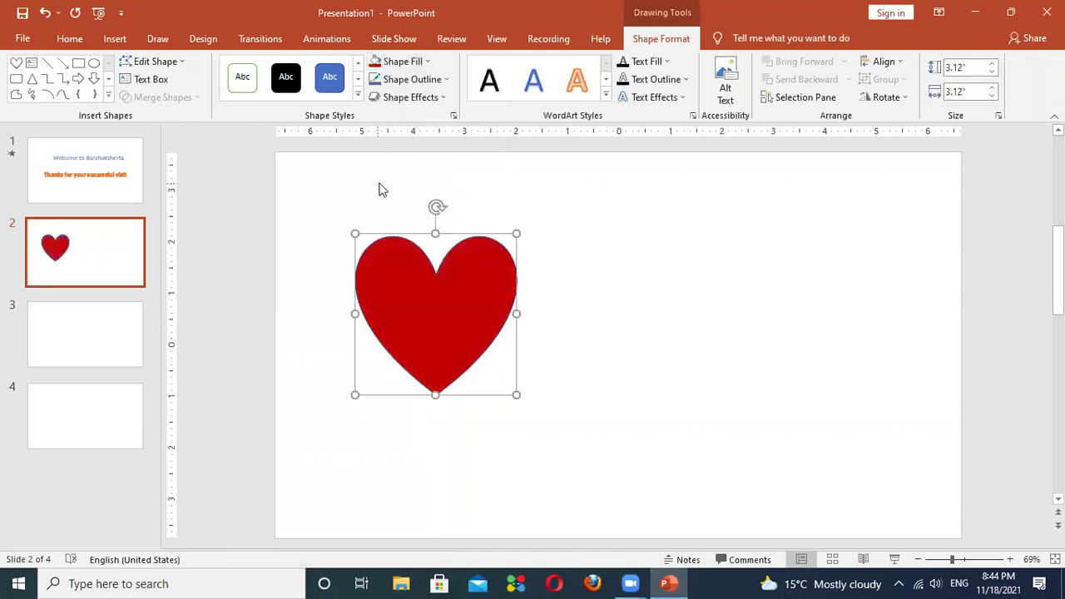
pyautogui.click(94, 94)
# - Draw a donut right of the heart, fill it dark blue, and shorten it to 3.61 inches
pyautogui.click(115, 38)
pyautogui.click(249, 87)
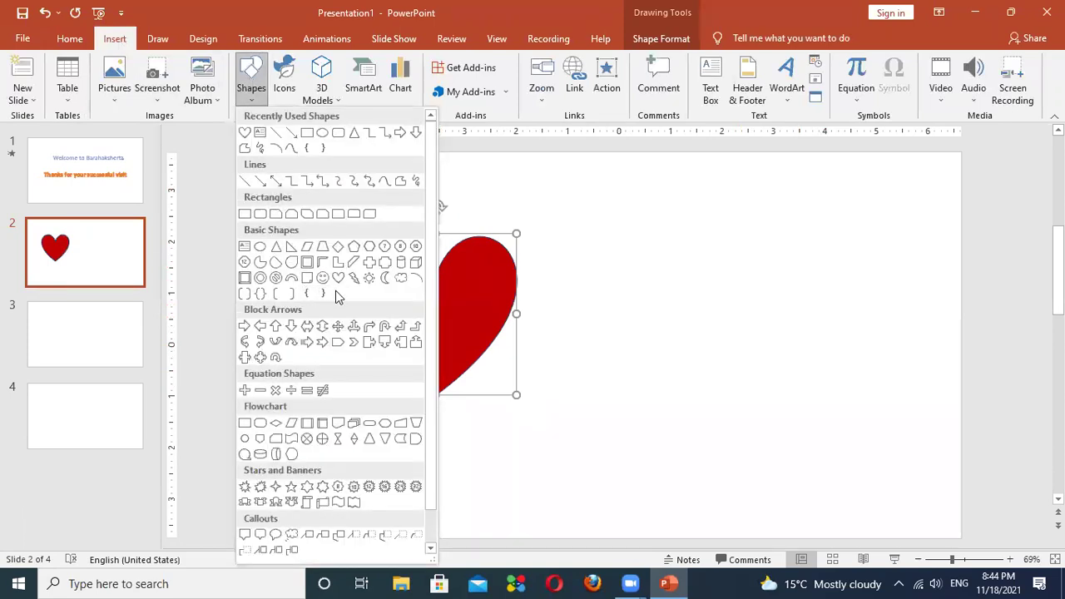
pyautogui.click(260, 278)
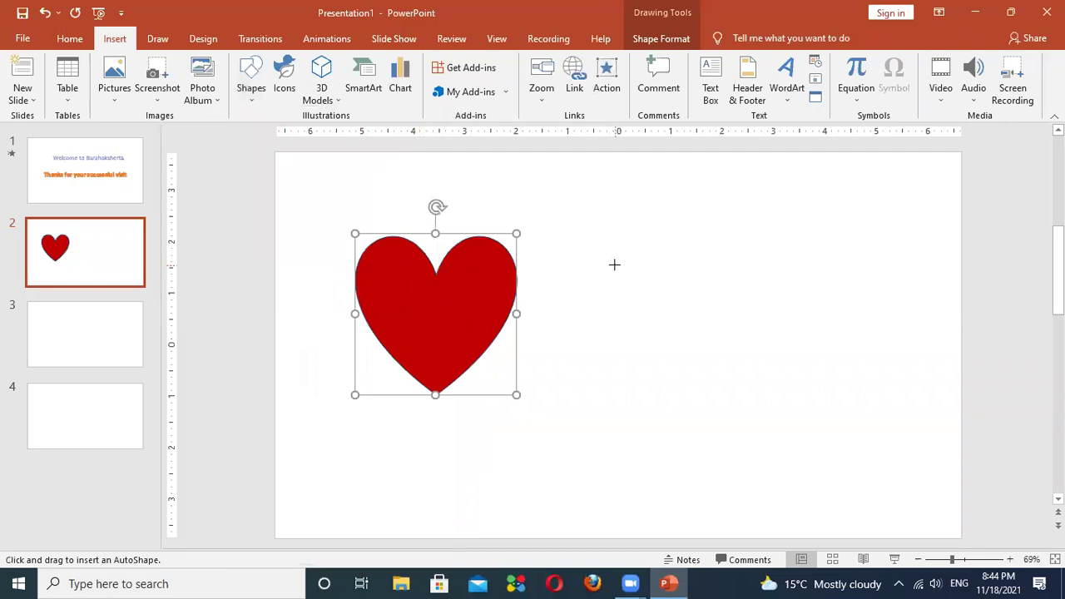
pyautogui.moveTo(634, 262)
pyautogui.mouseDown()
pyautogui.moveTo(809, 294)
pyautogui.moveTo(816, 244)
pyautogui.mouseUp()
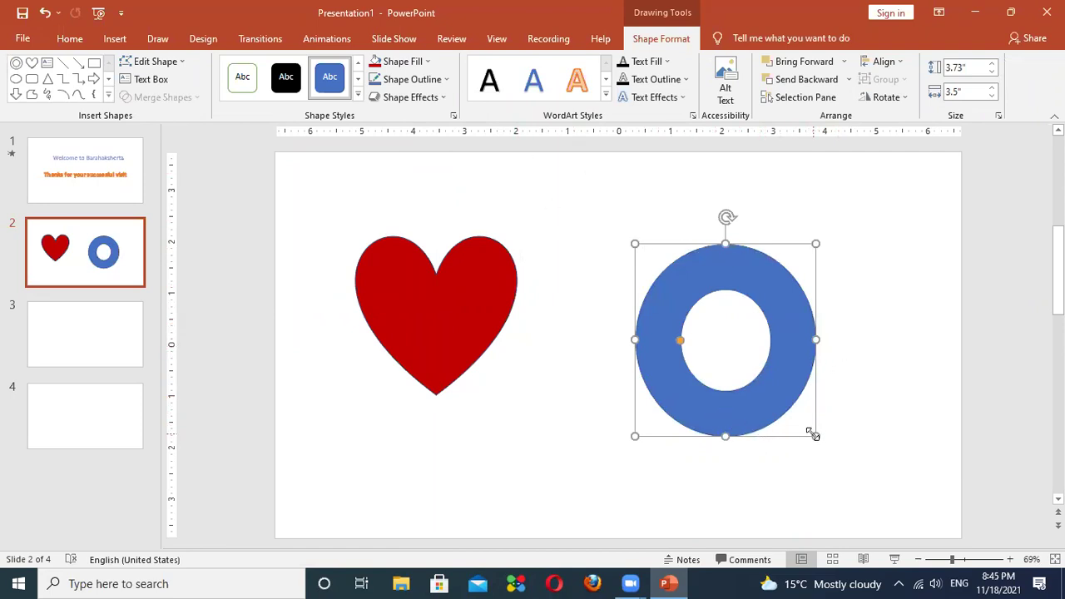
pyautogui.moveTo(812, 429); pyautogui.dragTo(807, 419)
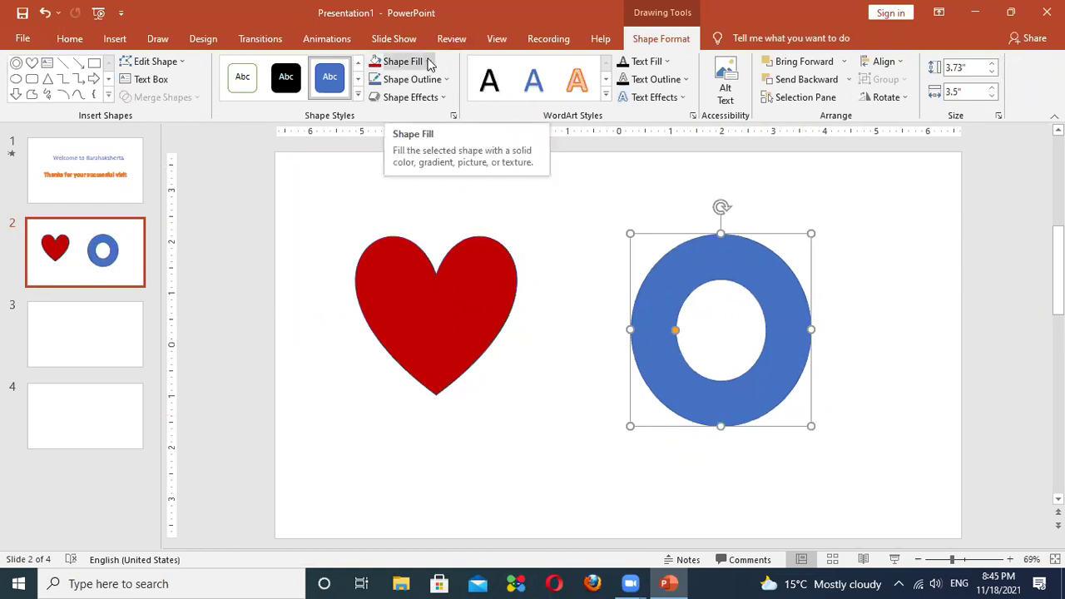
pyautogui.click(431, 64)
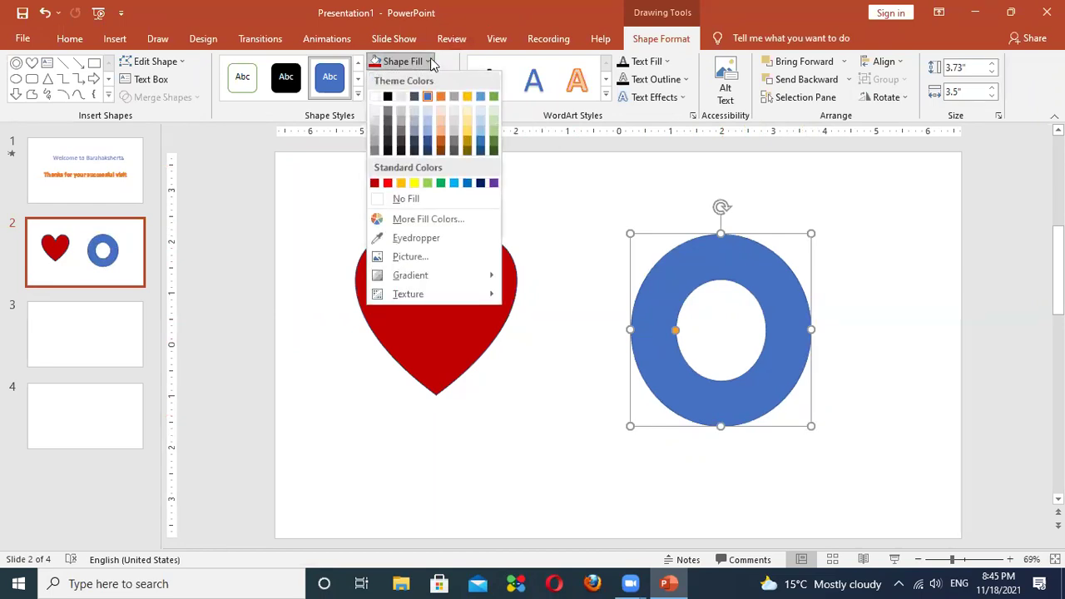
pyautogui.click(480, 184)
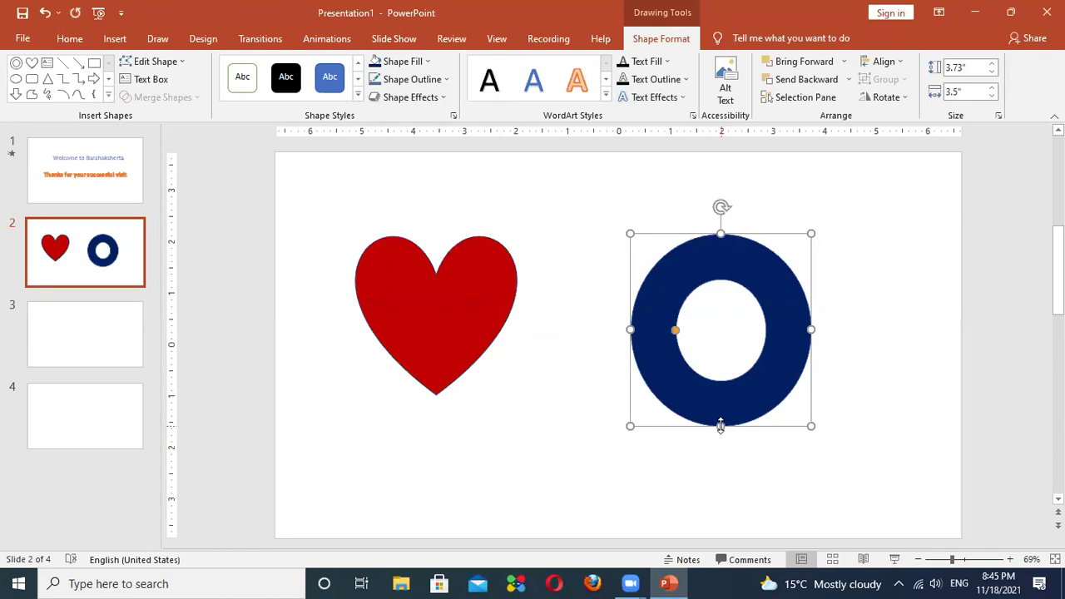
pyautogui.moveTo(720, 426); pyautogui.dragTo(721, 420)
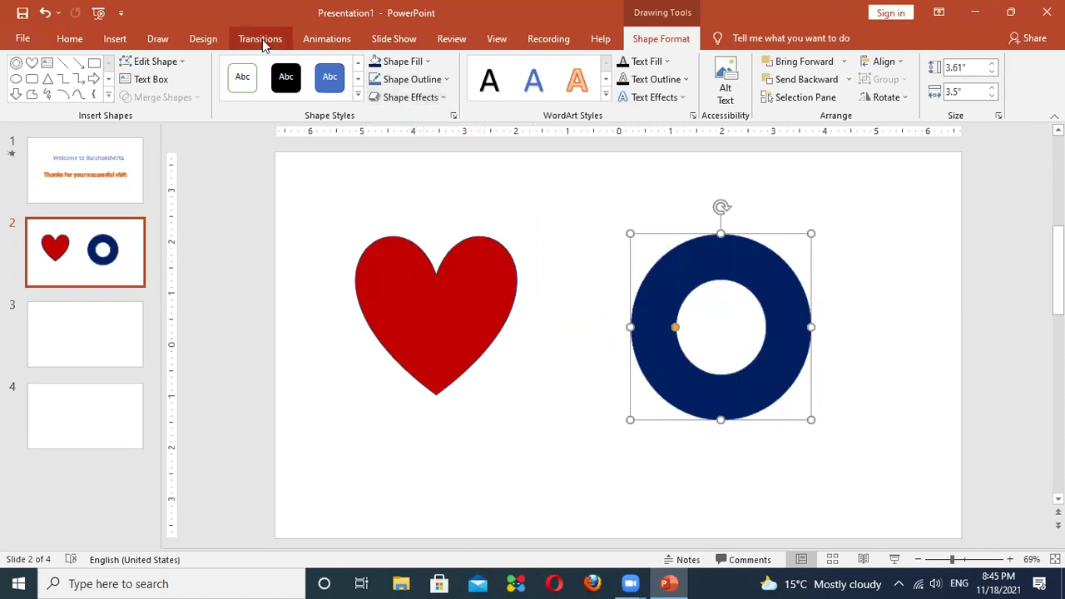
# - Expand the Animations gallery for the selected dark blue donut
pyautogui.click(316, 44)
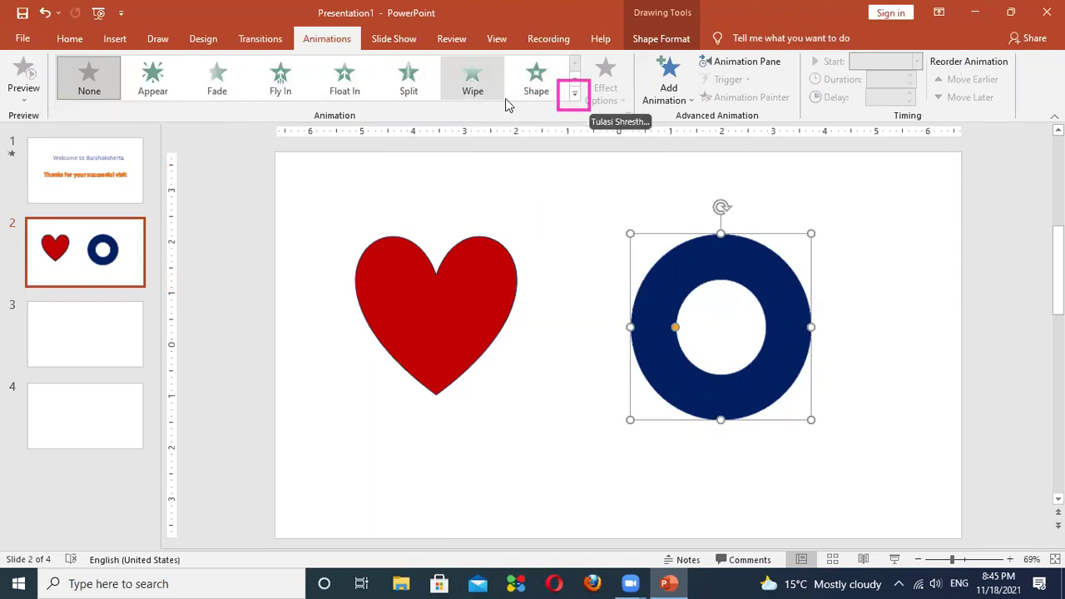
pyautogui.click(574, 97)
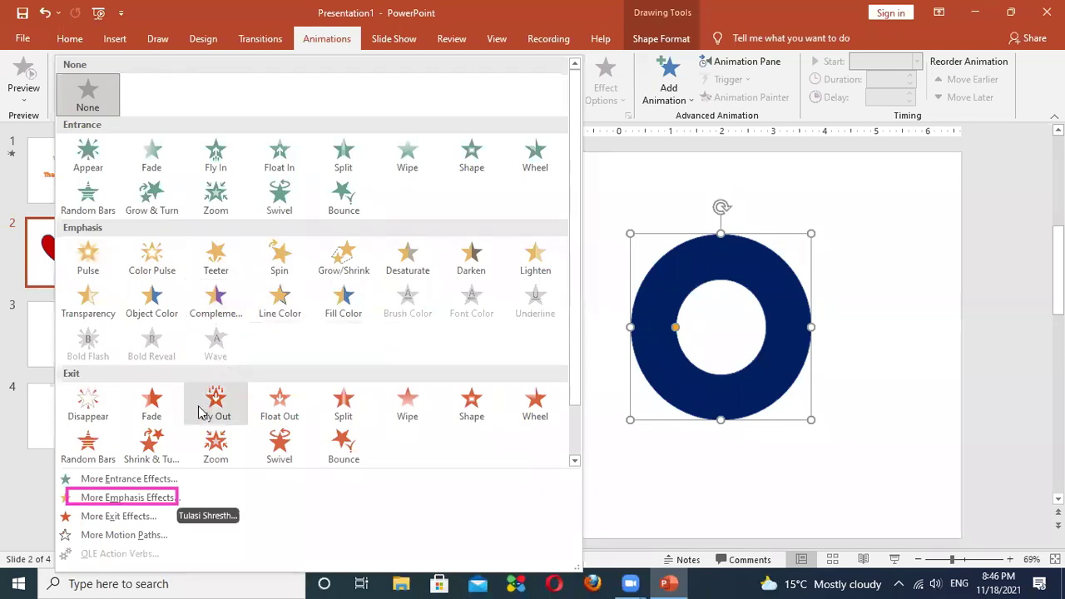
# - Apply the Spin emphasis effect to the donut from More Emphasis Effects
pyautogui.click(149, 498)
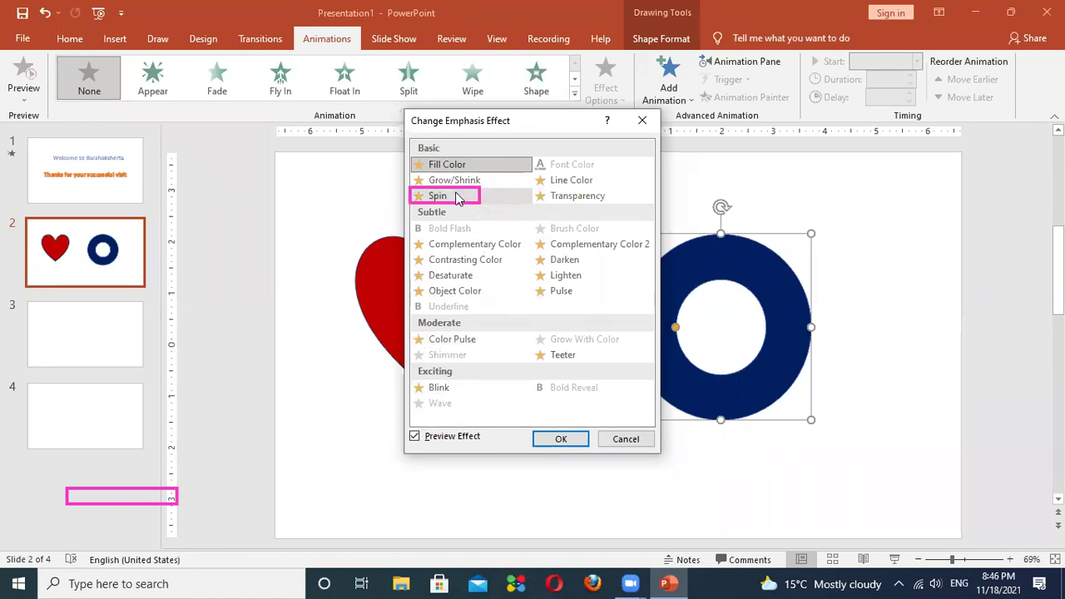
pyautogui.click(456, 197)
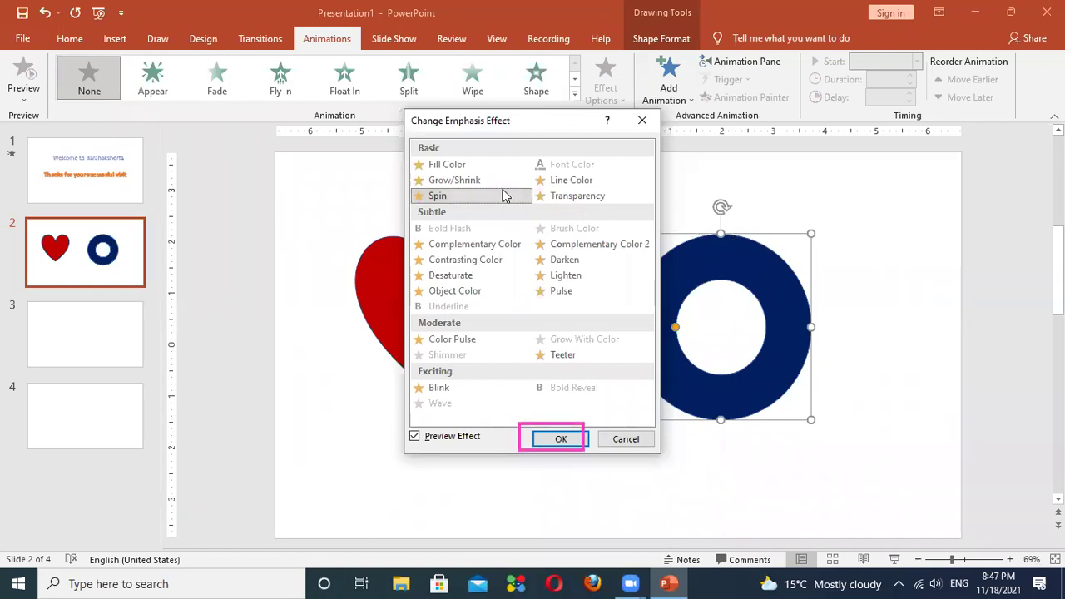
pyautogui.click(559, 439)
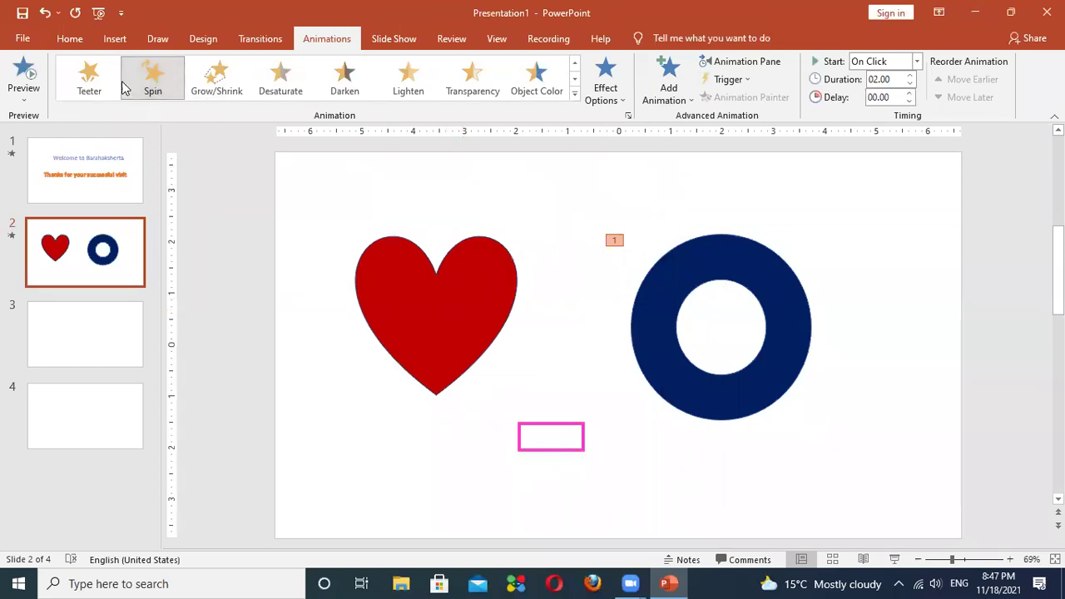
# - Draw a six-point star below the slide, between the heart and the donut
pyautogui.click(114, 42)
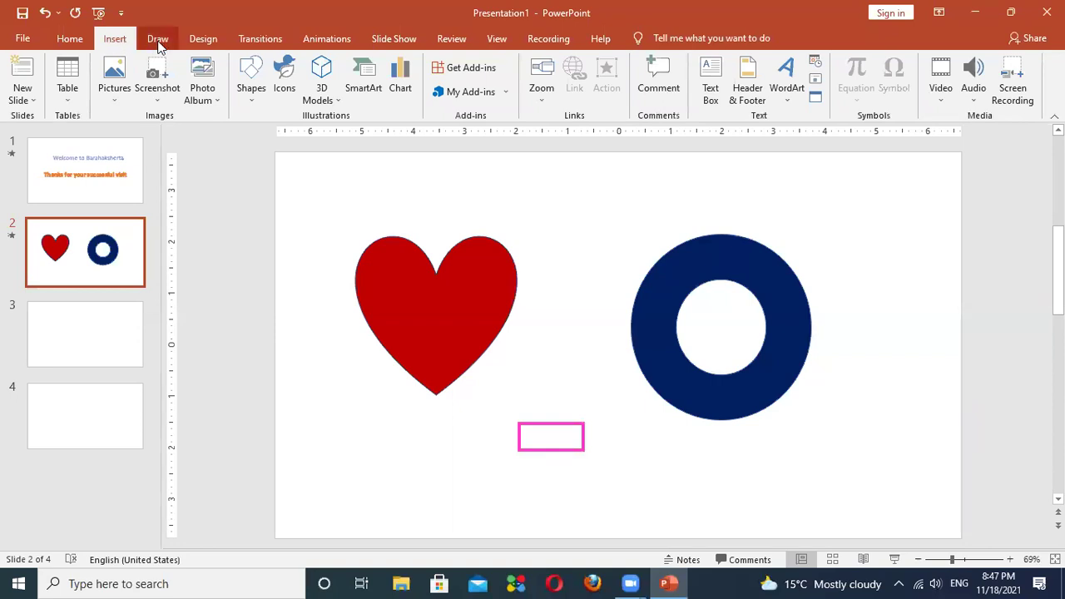
pyautogui.click(247, 87)
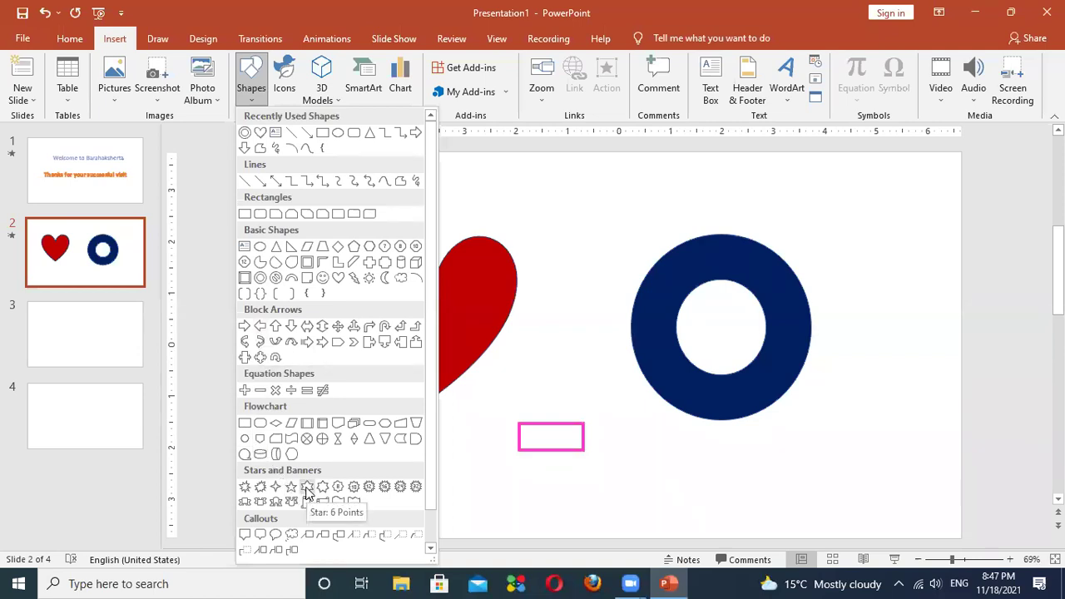
pyautogui.click(307, 486)
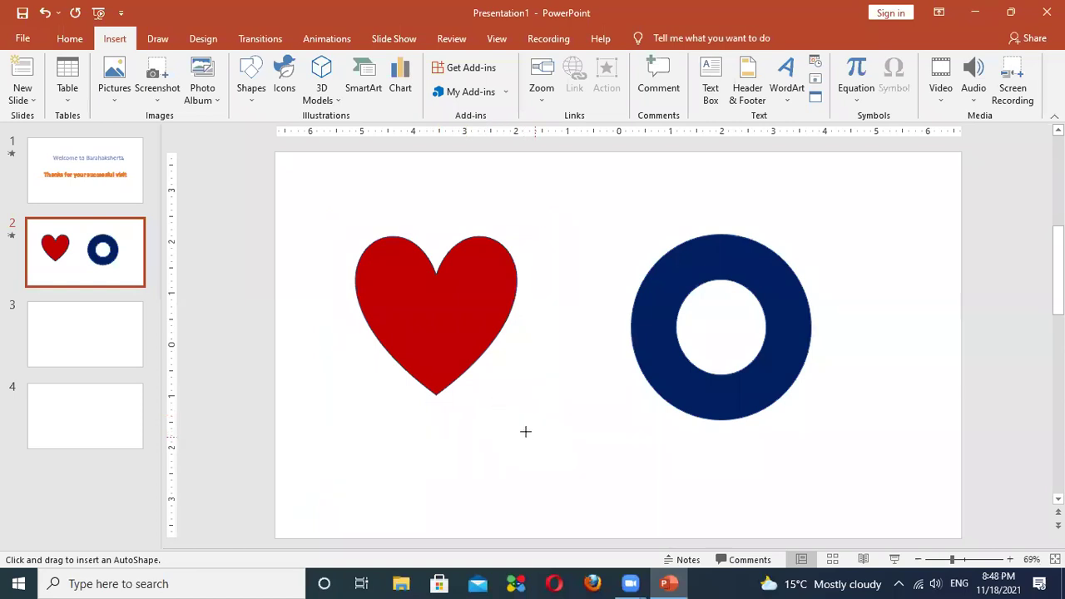
pyautogui.moveTo(524, 429); pyautogui.dragTo(612, 440)
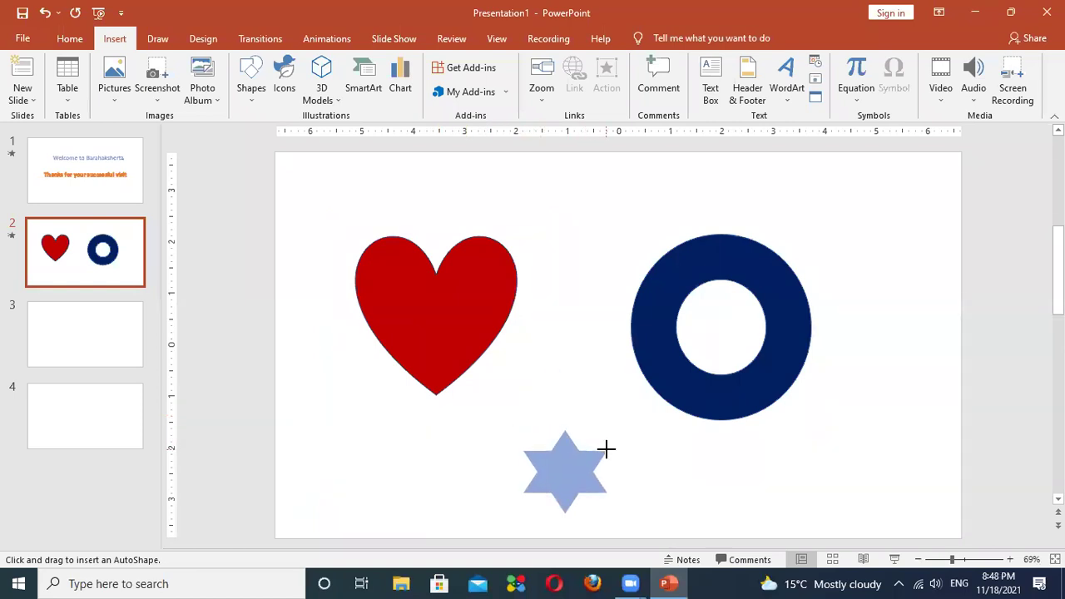
pyautogui.moveTo(612, 440)
pyautogui.mouseDown()
pyautogui.moveTo(657, 461)
pyautogui.moveTo(535, 416)
pyautogui.mouseUp()
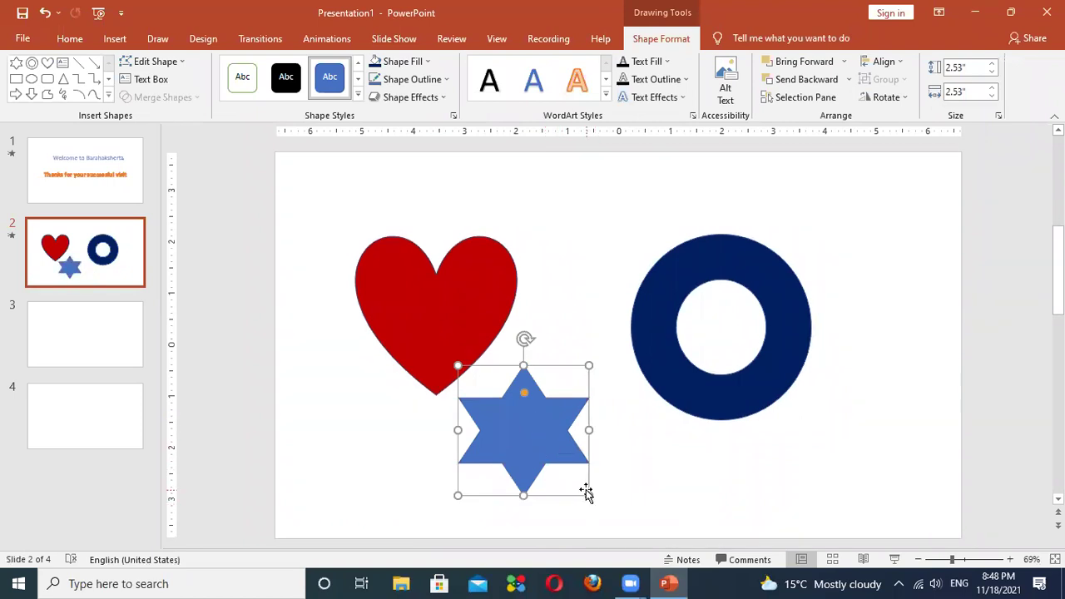
# - Enlarge the star to 3.61 by 4.13 inches and move it over the red heart
pyautogui.moveTo(586, 492); pyautogui.dragTo(613, 494)
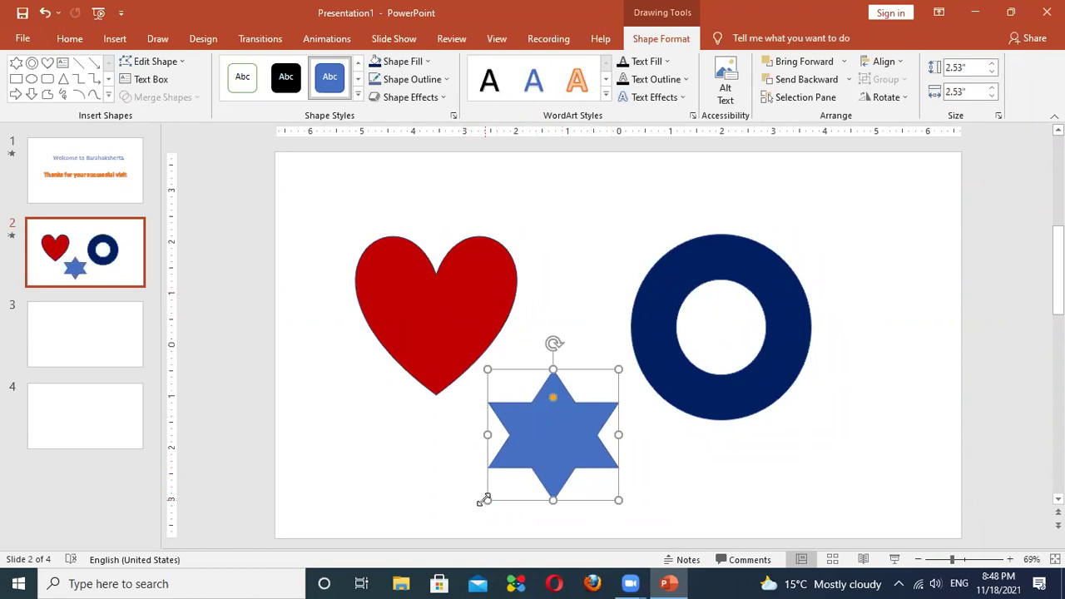
pyautogui.moveTo(486, 499); pyautogui.dragTo(457, 491)
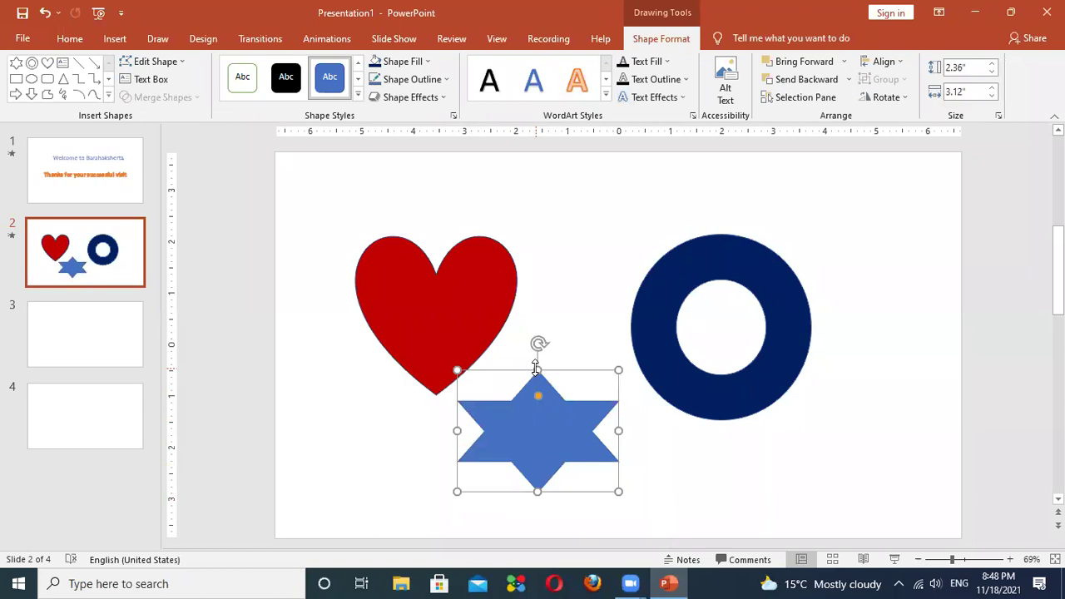
pyautogui.moveTo(456, 370); pyautogui.dragTo(425, 346)
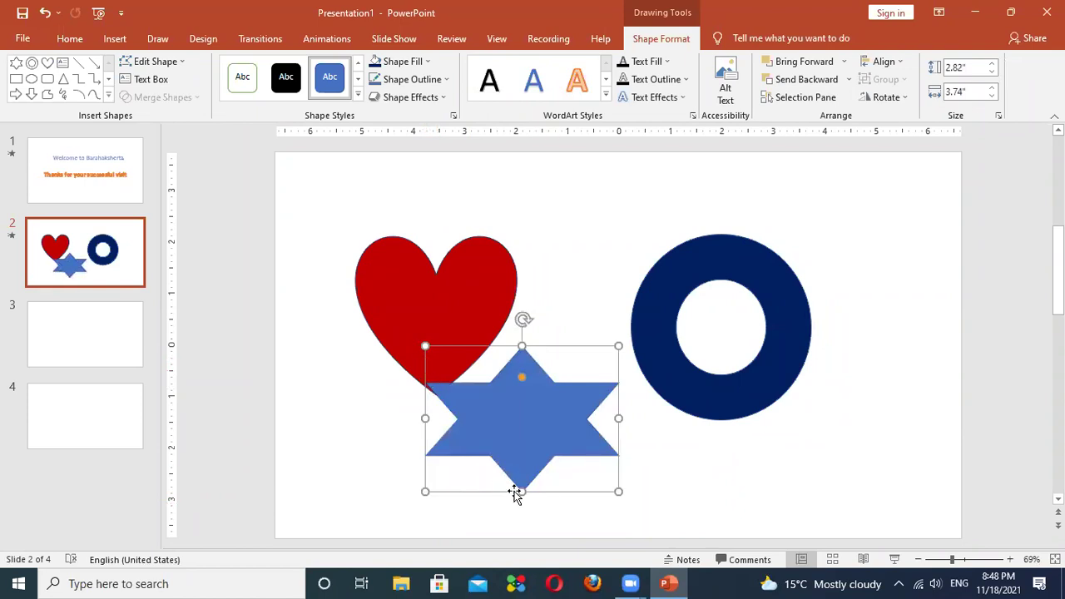
pyautogui.moveTo(618, 491); pyautogui.dragTo(638, 501)
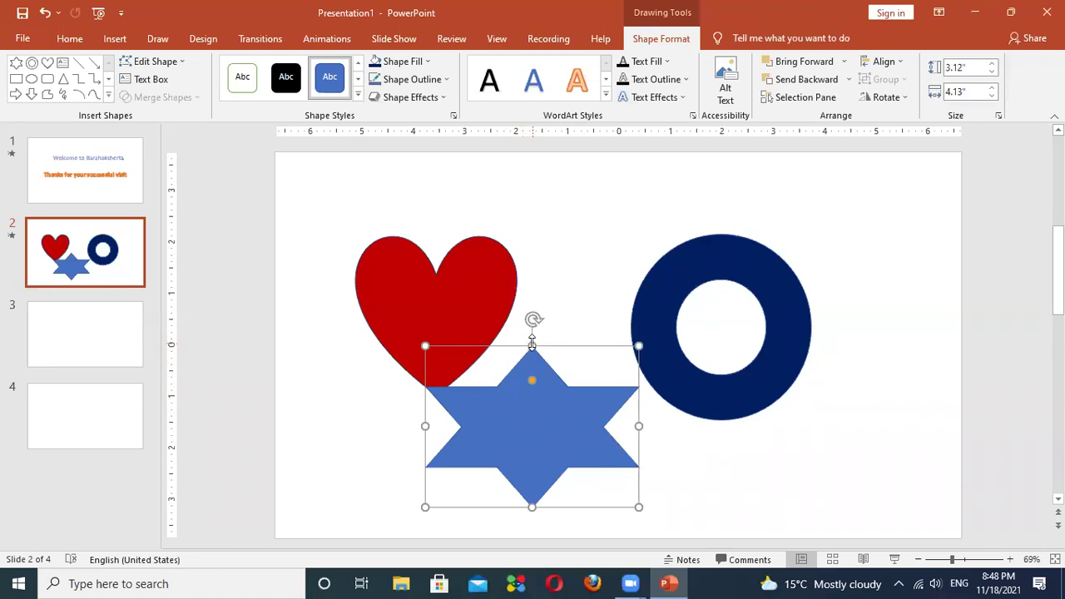
pyautogui.moveTo(532, 342); pyautogui.dragTo(533, 322)
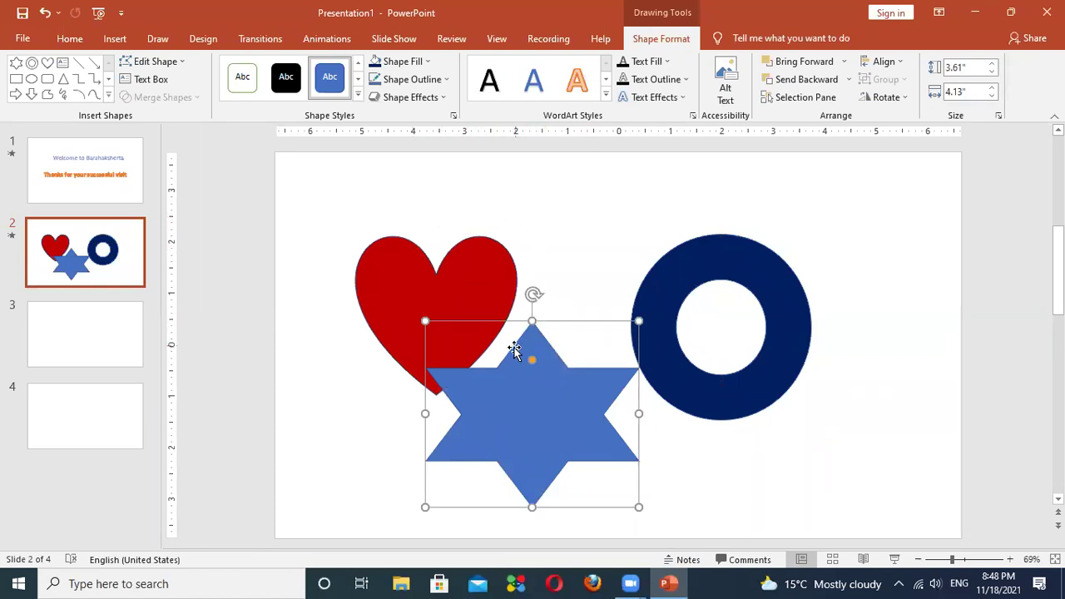
pyautogui.moveTo(526, 381)
pyautogui.mouseDown()
pyautogui.moveTo(530, 300)
pyautogui.moveTo(416, 225)
pyautogui.moveTo(421, 258)
pyautogui.moveTo(447, 209)
pyautogui.moveTo(440, 176)
pyautogui.moveTo(416, 257)
pyautogui.moveTo(429, 269)
pyautogui.mouseUp()
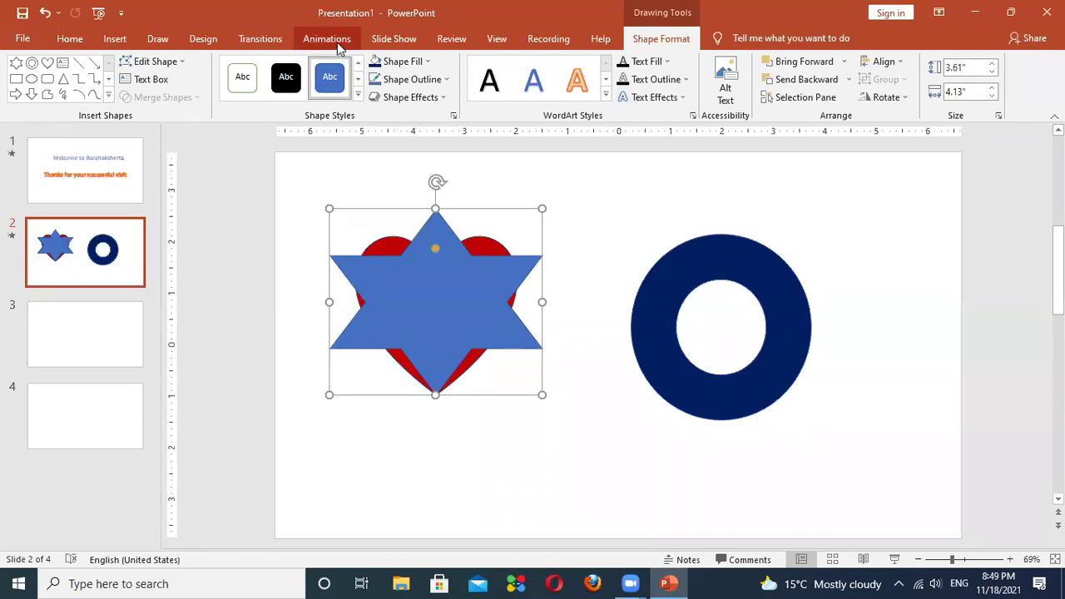
# - Send the star backward twice so it sits behind the red heart
pyautogui.click(837, 82)
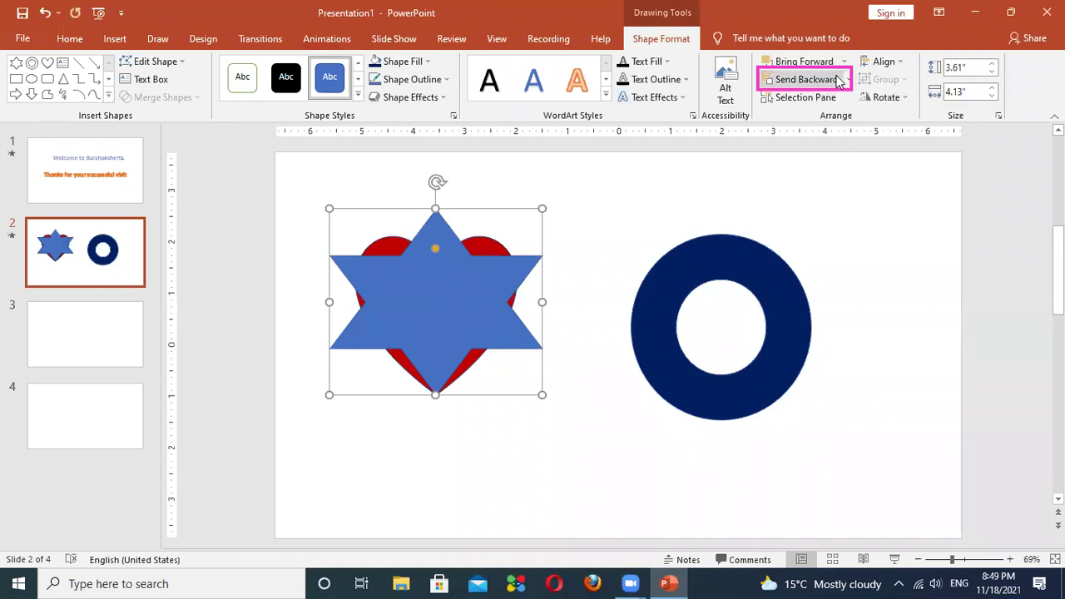
pyautogui.click(837, 80)
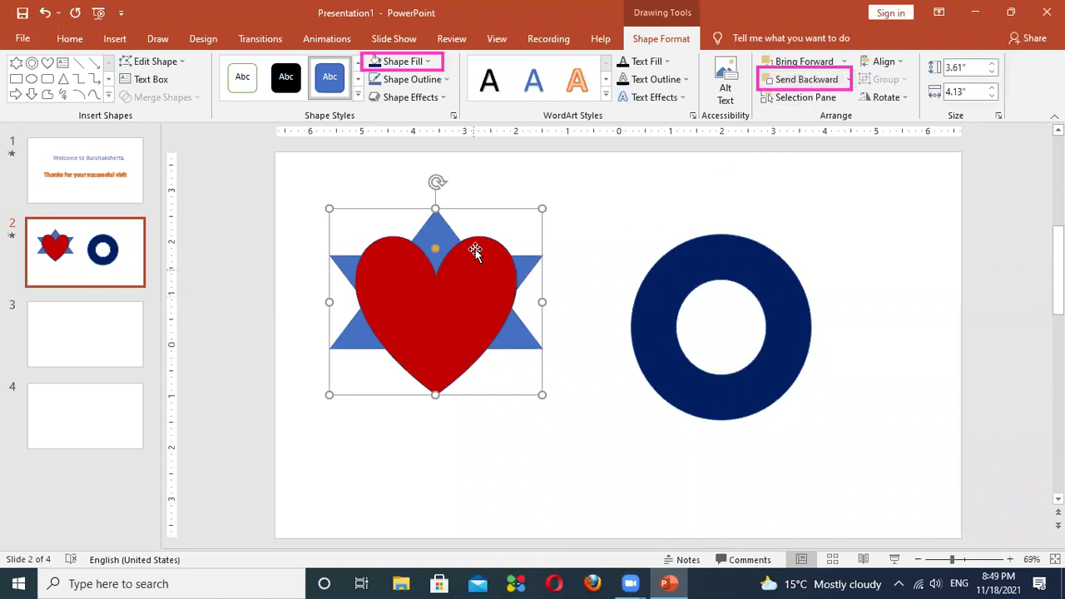
# - Fill the star yellow, then dismiss the WordArt Styles gallery without choosing a style
pyautogui.click(429, 63)
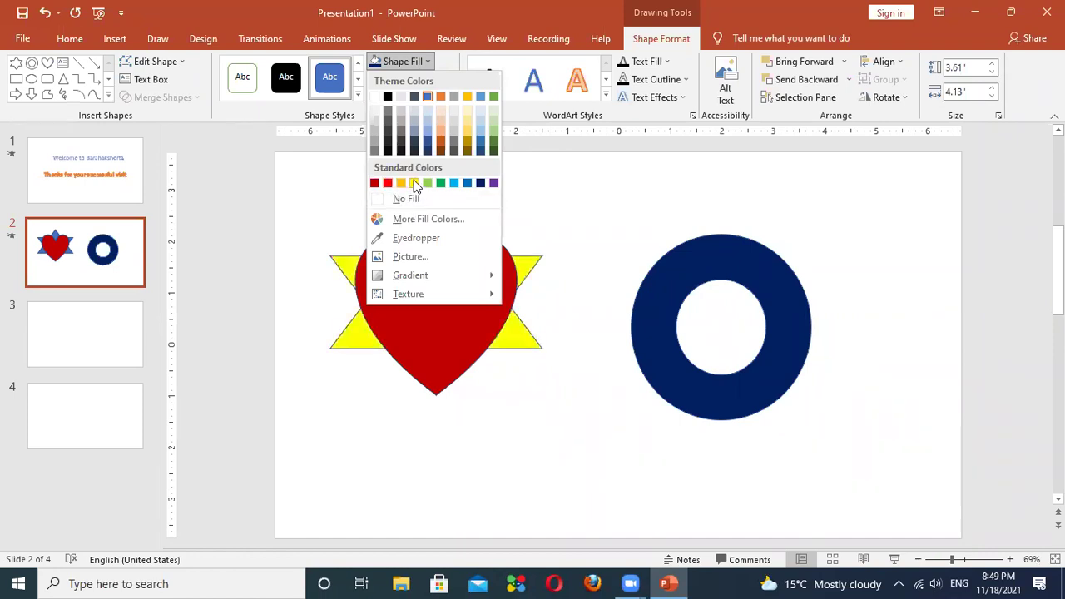
pyautogui.click(414, 182)
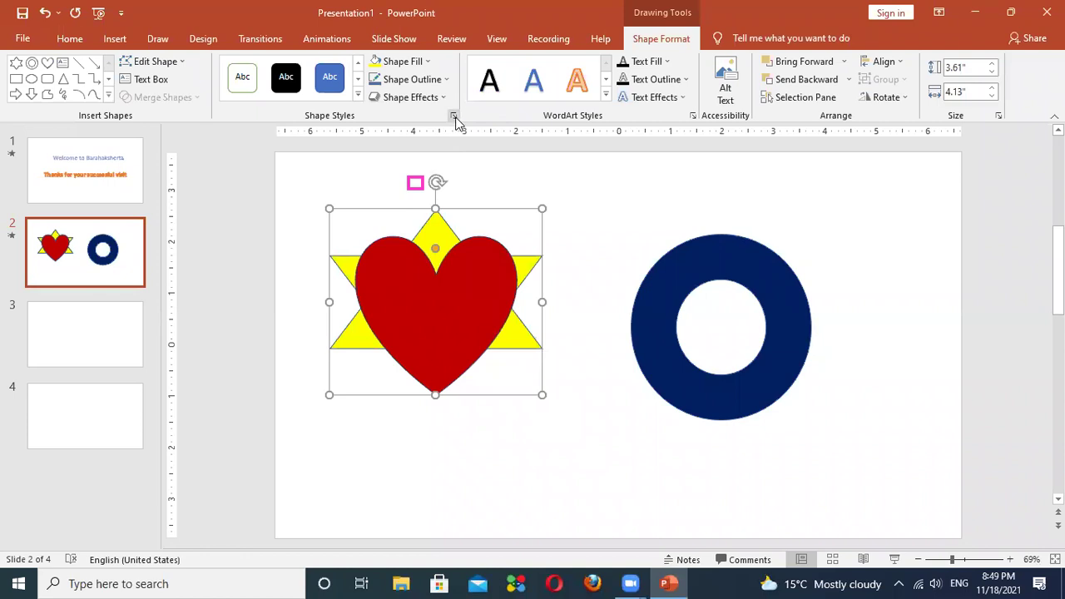
pyautogui.click(607, 98)
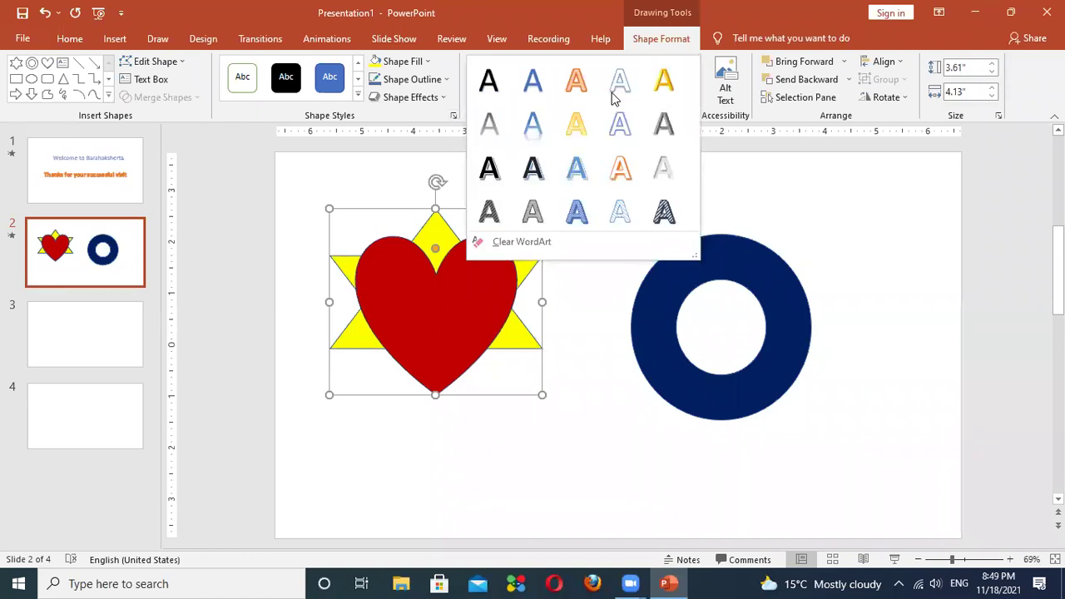
pyautogui.click(730, 206)
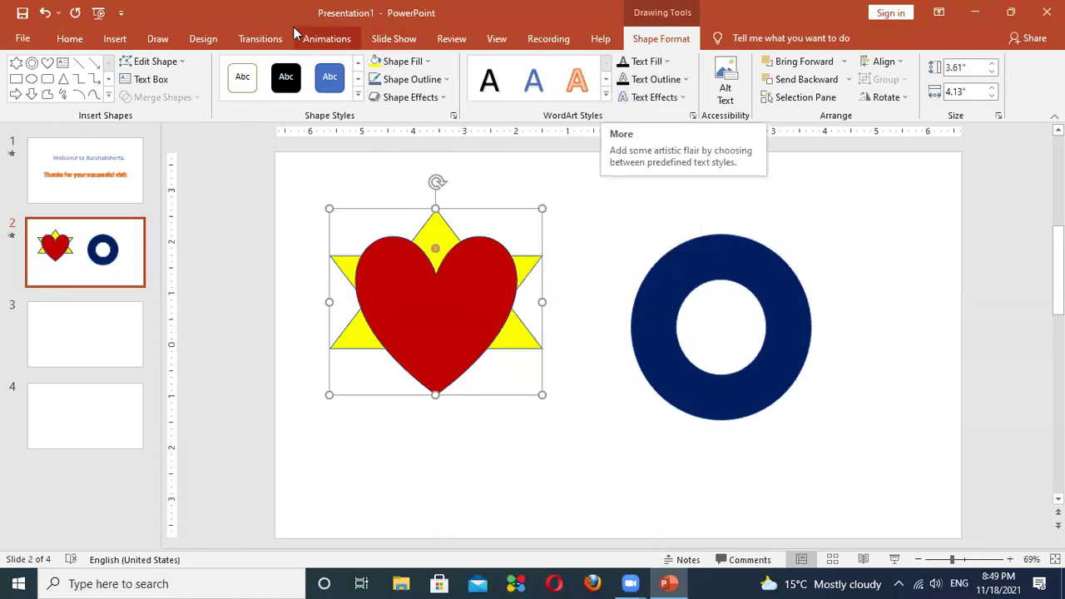
# - Add a Spin emphasis animation to the yellow star and preview slide 2's animations
pyautogui.click(317, 42)
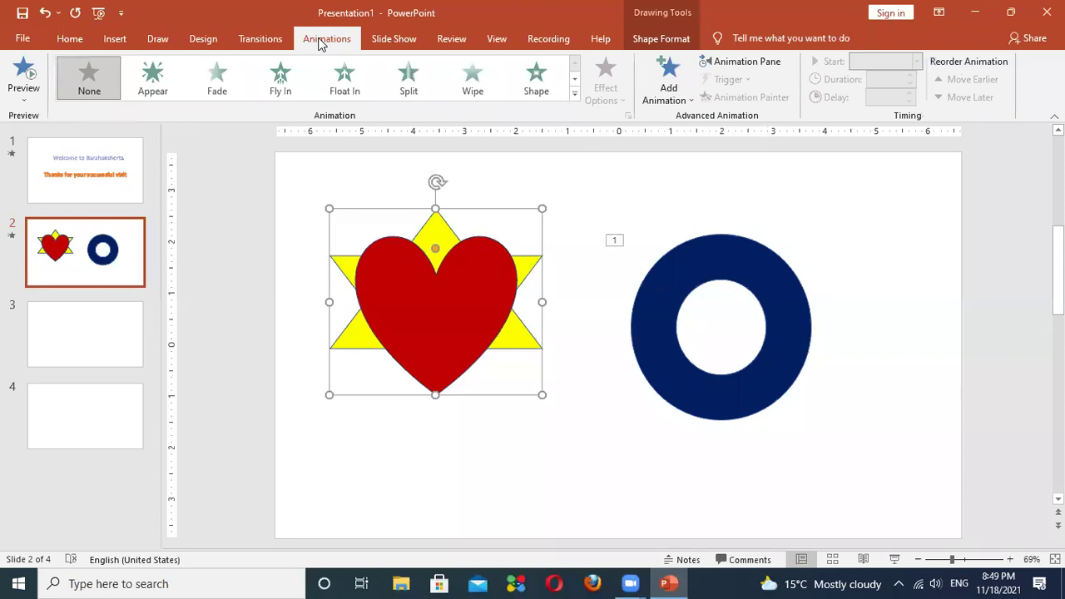
pyautogui.click(574, 98)
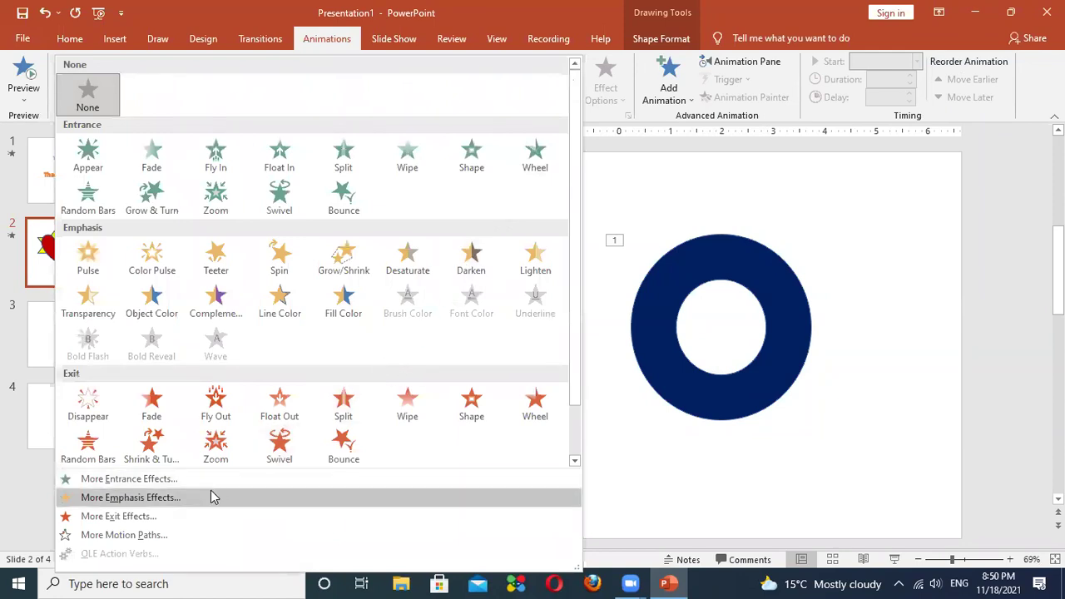
pyautogui.click(153, 497)
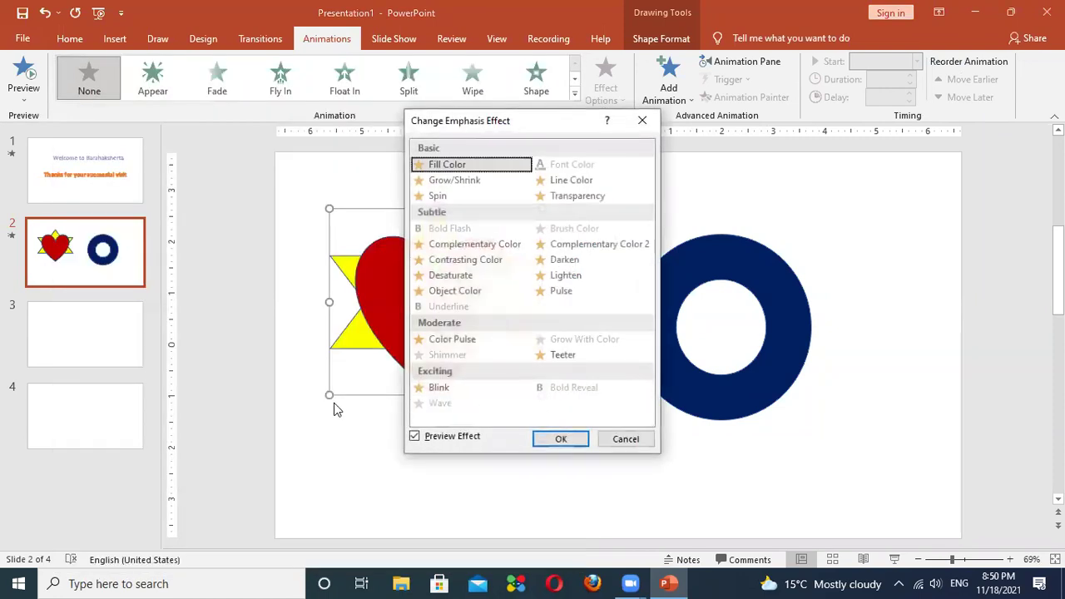
pyautogui.click(499, 197)
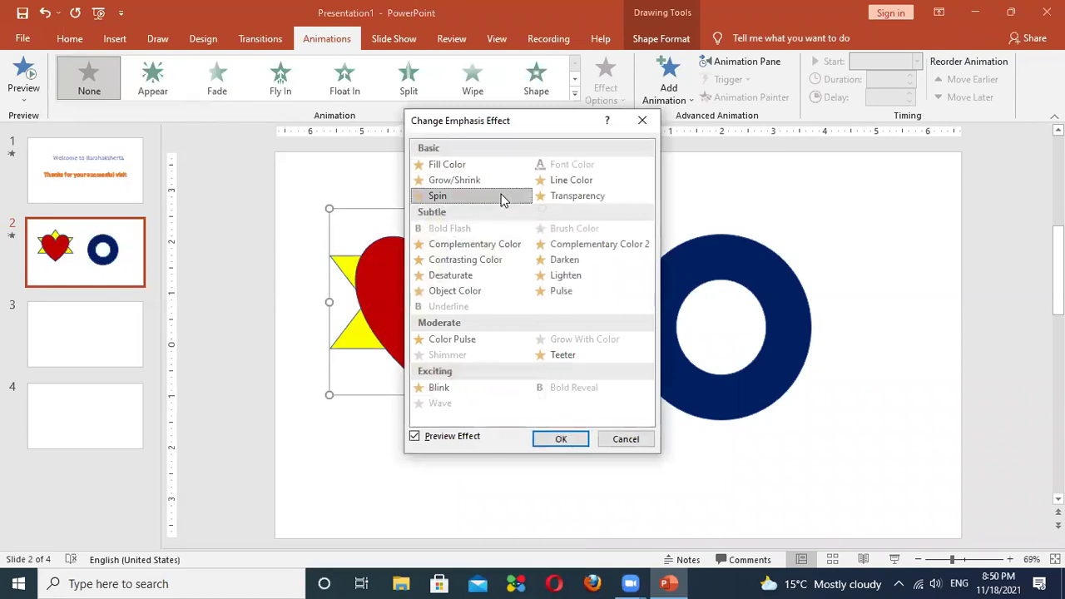
pyautogui.click(572, 440)
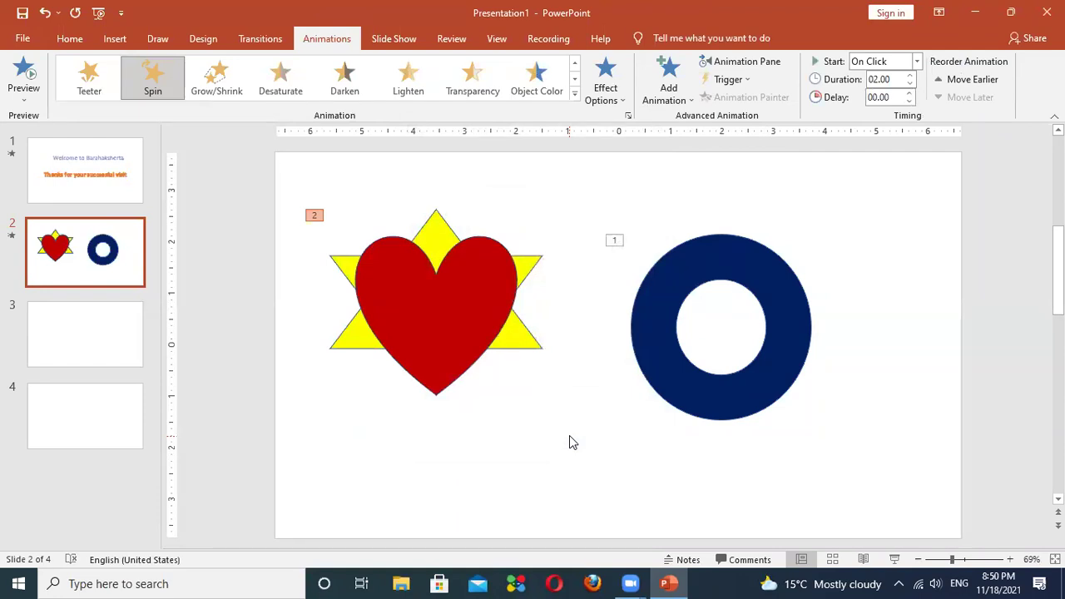
pyautogui.click(28, 88)
pyautogui.click(31, 117)
# - Give the red heart a Fly Out exit animation and preview the slide's animations
pyautogui.click(443, 325)
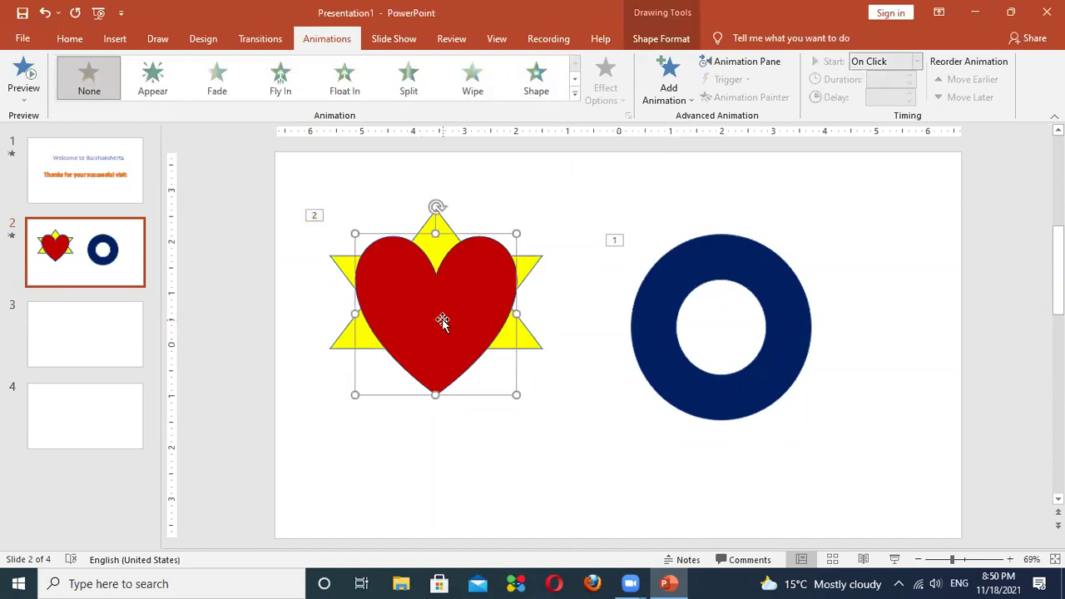
pyautogui.click(574, 96)
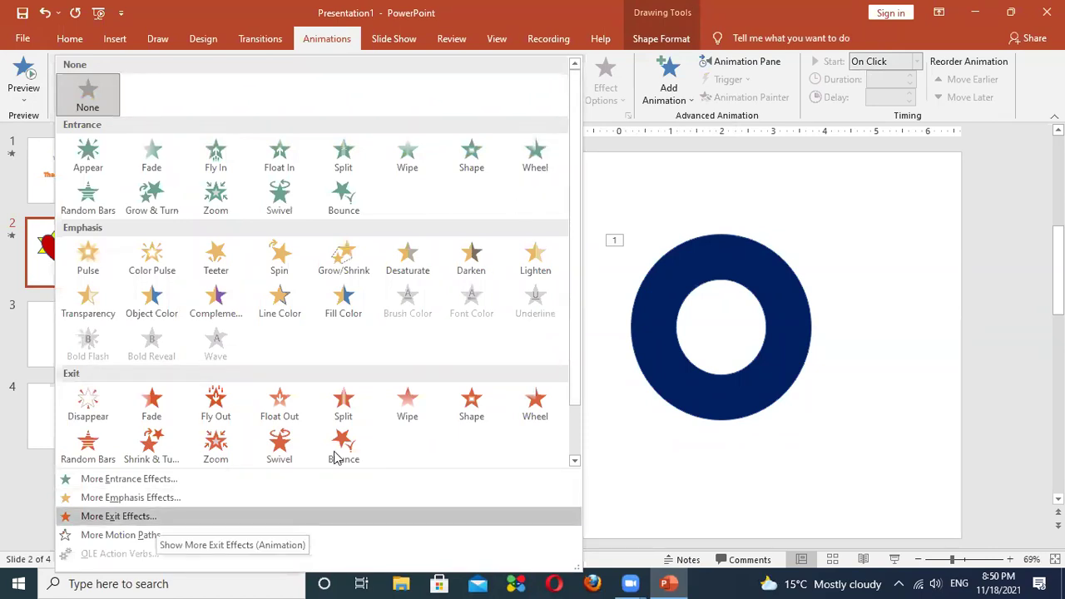
pyautogui.click(144, 516)
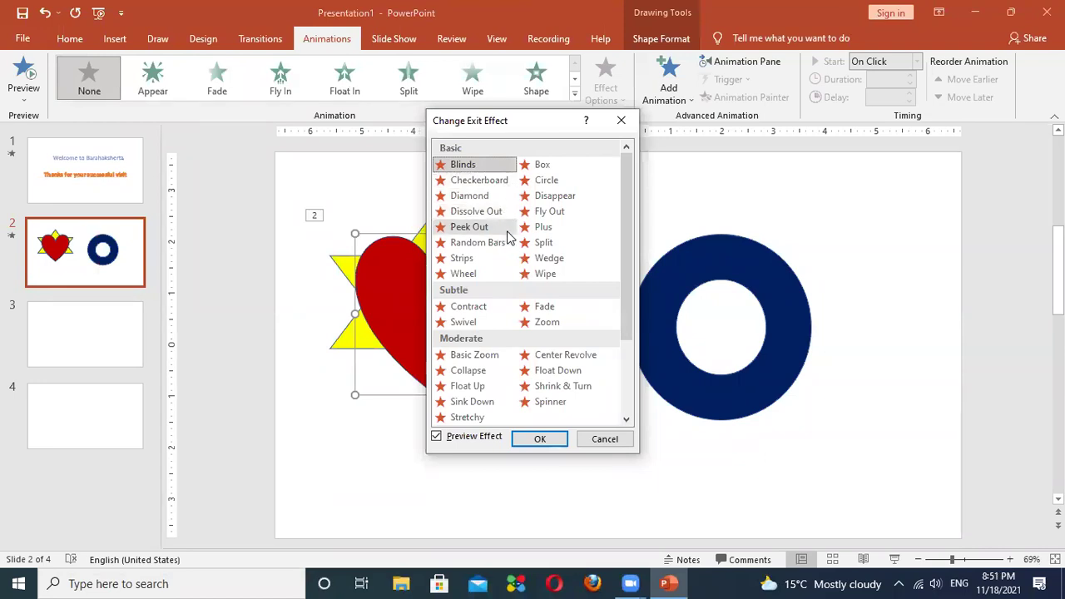
pyautogui.click(538, 243)
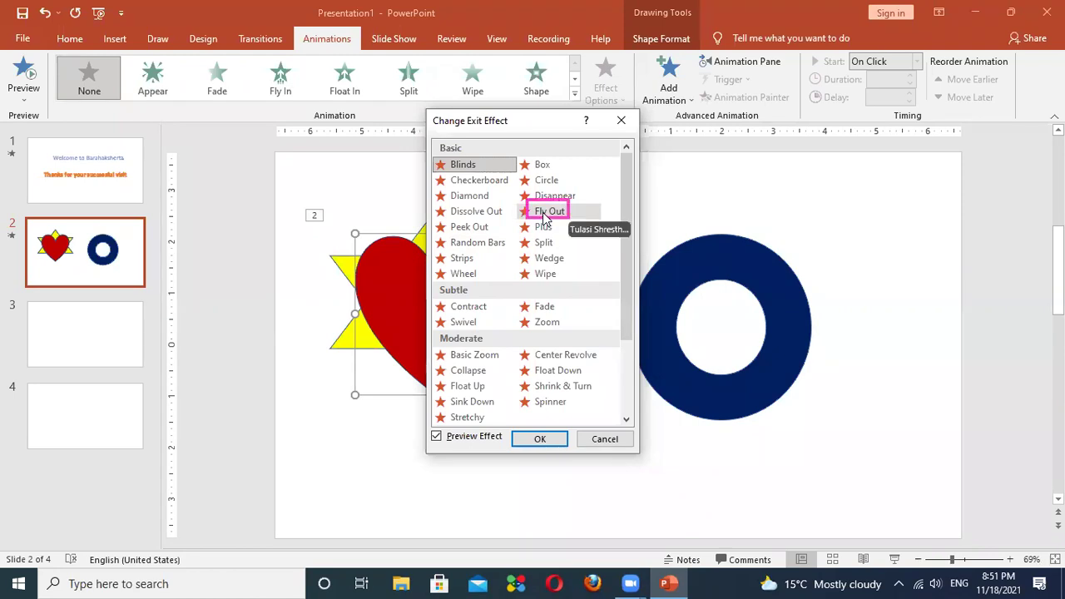
pyautogui.click(544, 213)
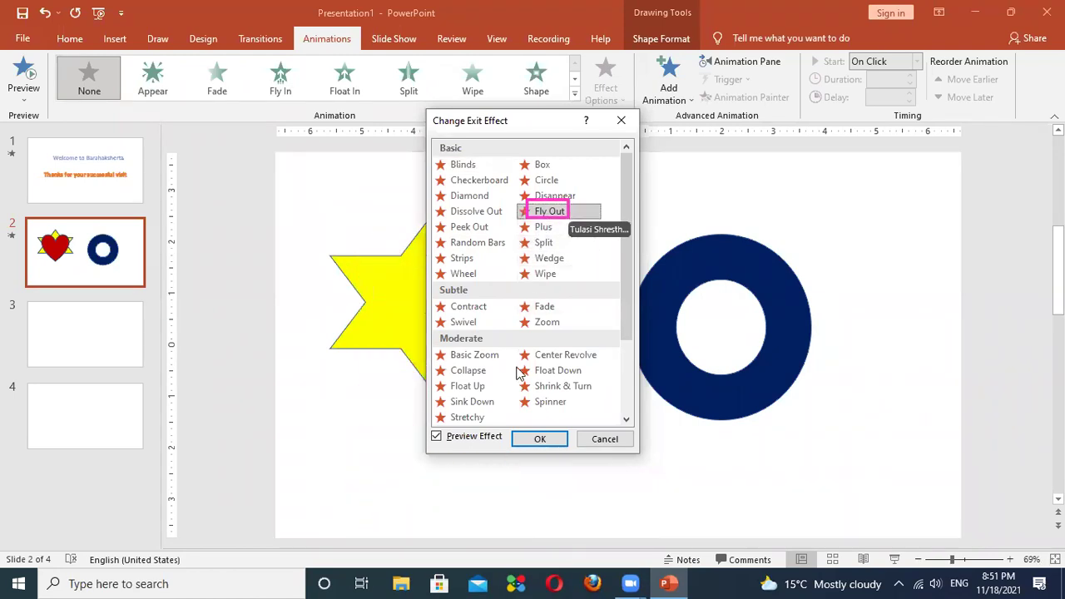
pyautogui.click(534, 438)
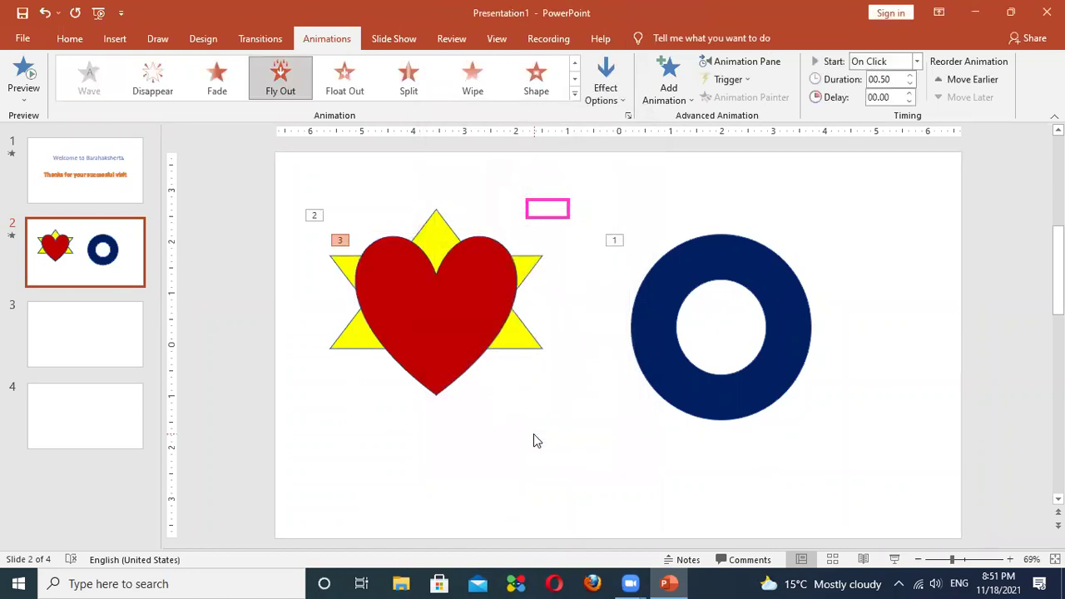
pyautogui.click(25, 90)
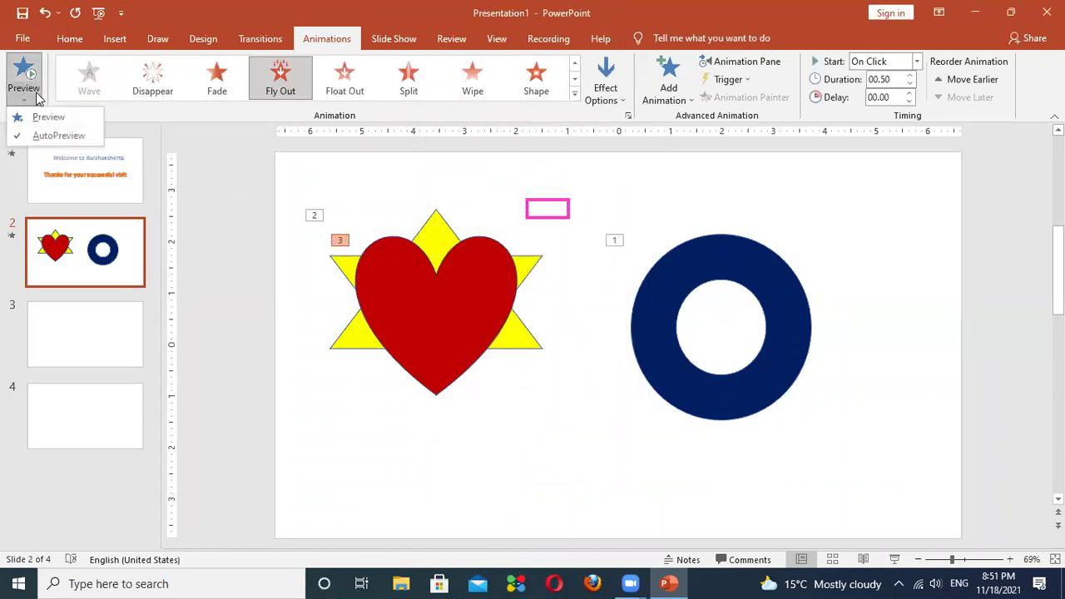
pyautogui.click(33, 111)
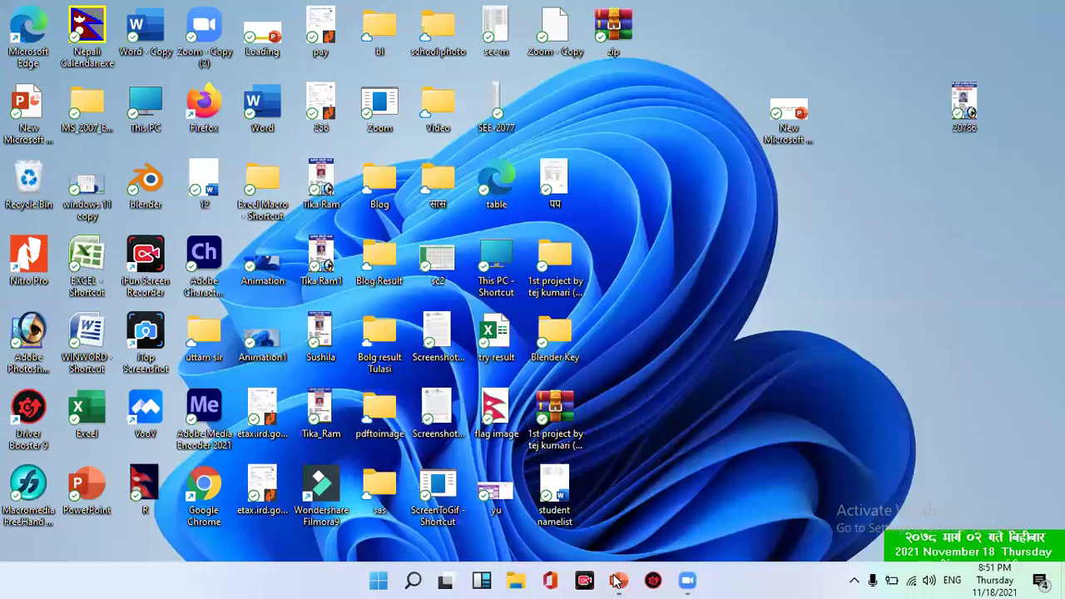
pyautogui.click(618, 580)
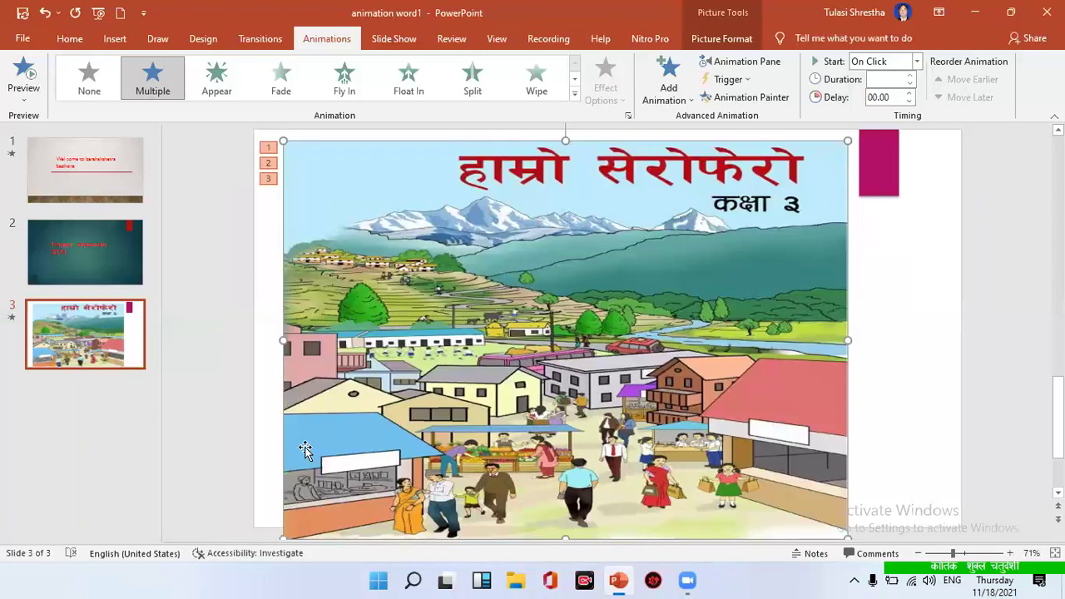
pyautogui.scroll(-1, 331, 376)
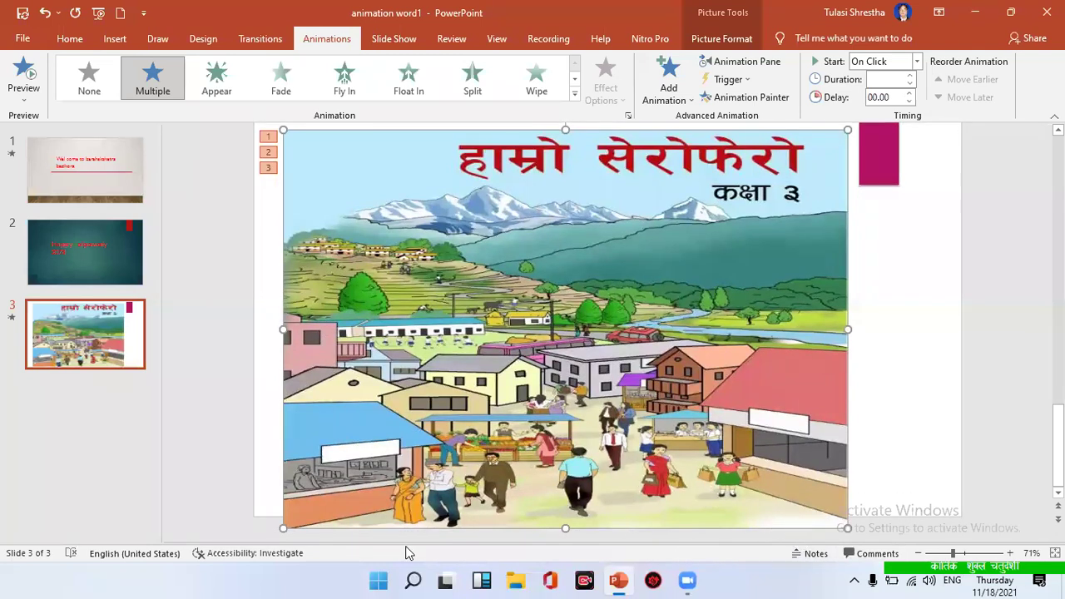
pyautogui.click(23, 101)
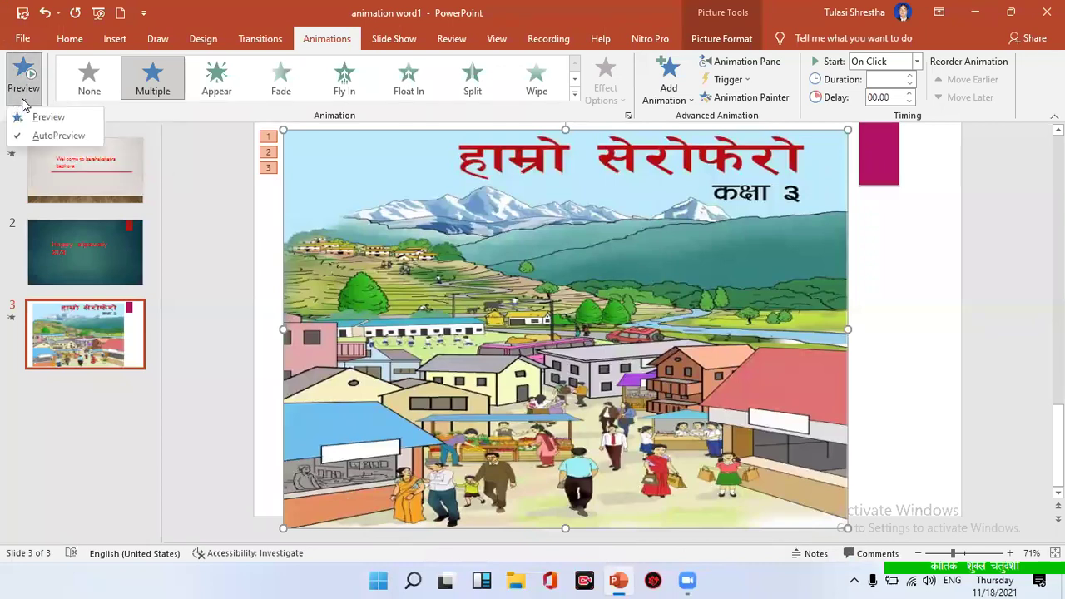
pyautogui.click(31, 119)
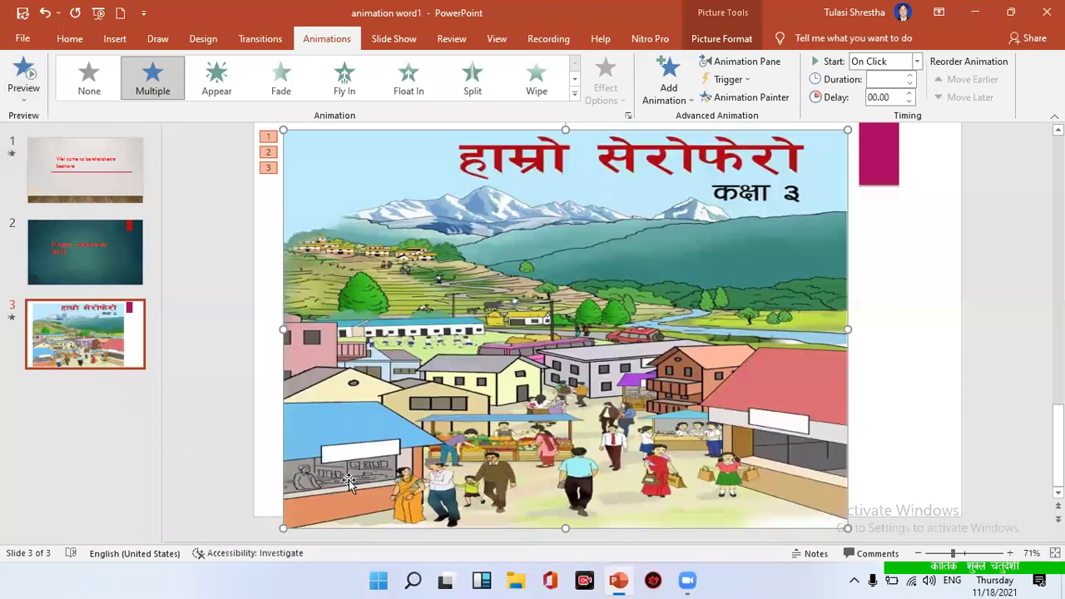
pyautogui.scroll(1, 348, 478)
pyautogui.scroll(-1, 348, 482)
pyautogui.click(23, 83)
# - Move from slide 2 to slide 1 and preview its four title animations
pyautogui.click(59, 245)
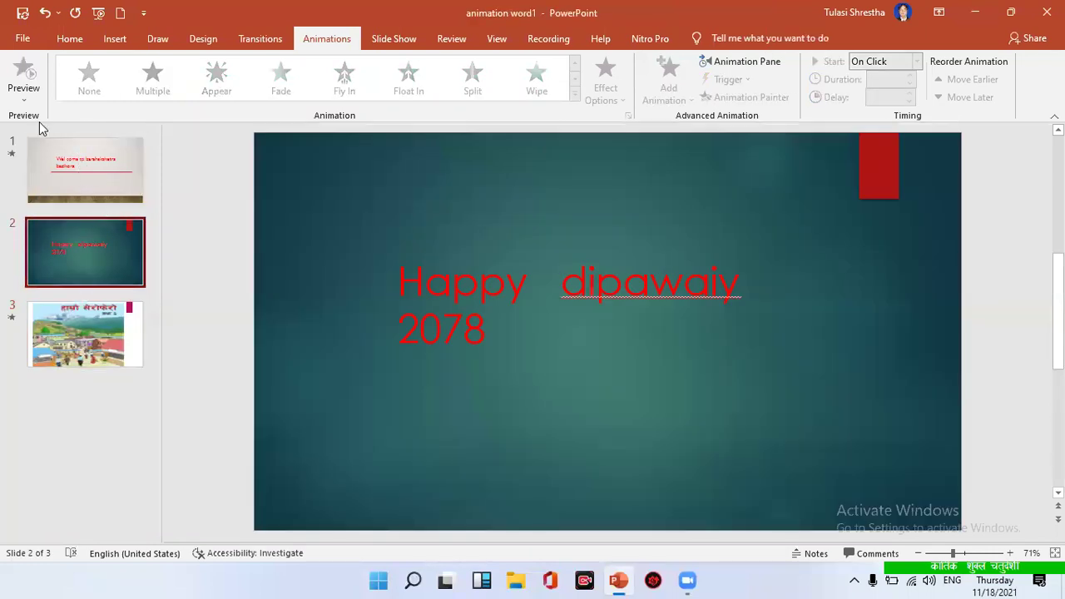
pyautogui.click(22, 106)
pyautogui.click(414, 267)
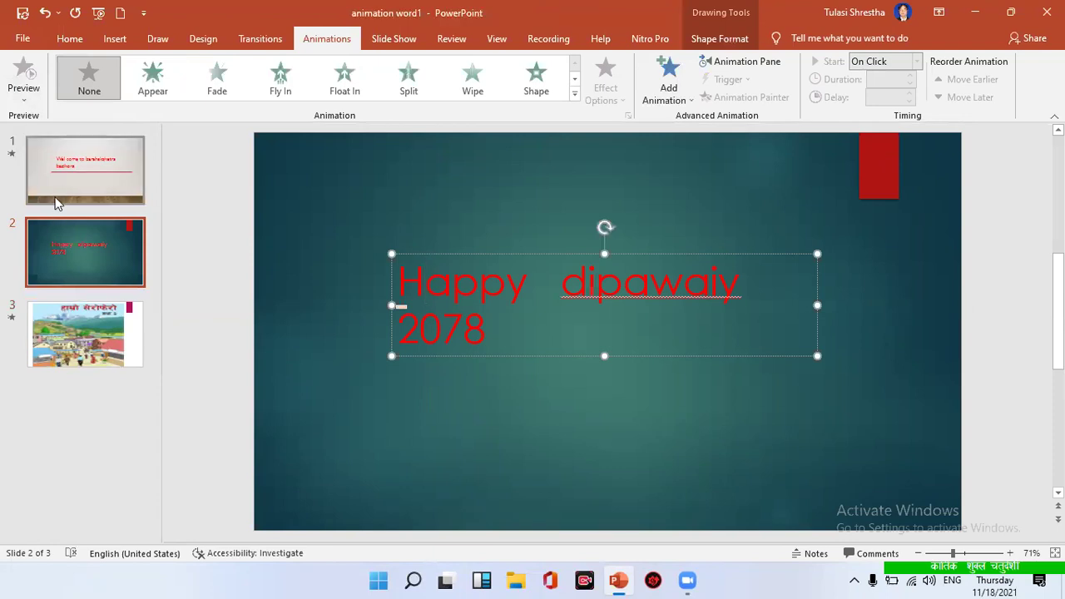
pyautogui.click(23, 102)
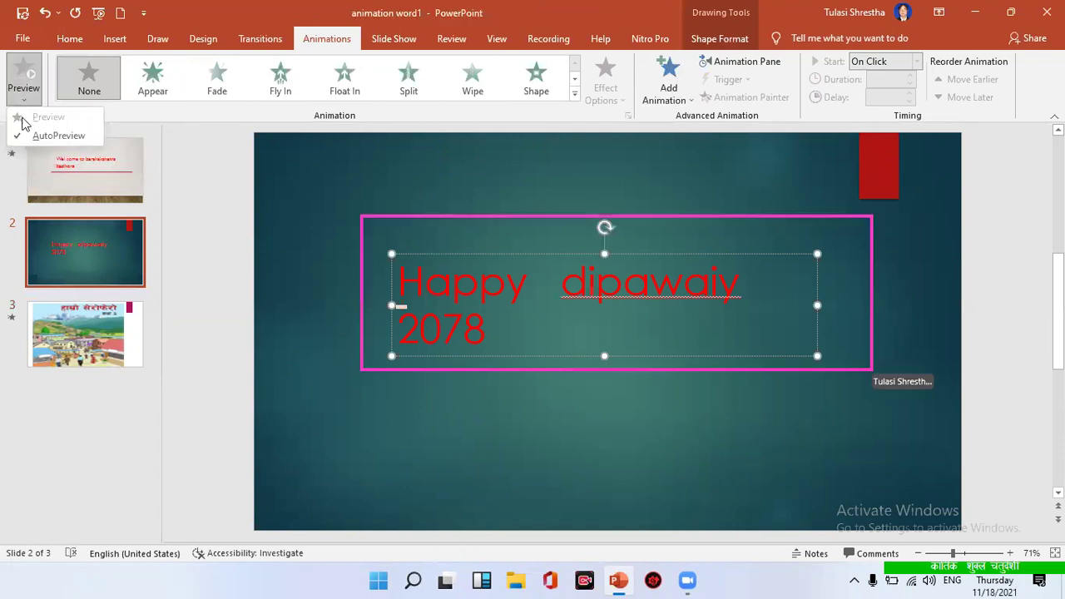
pyautogui.click(202, 191)
pyautogui.click(96, 164)
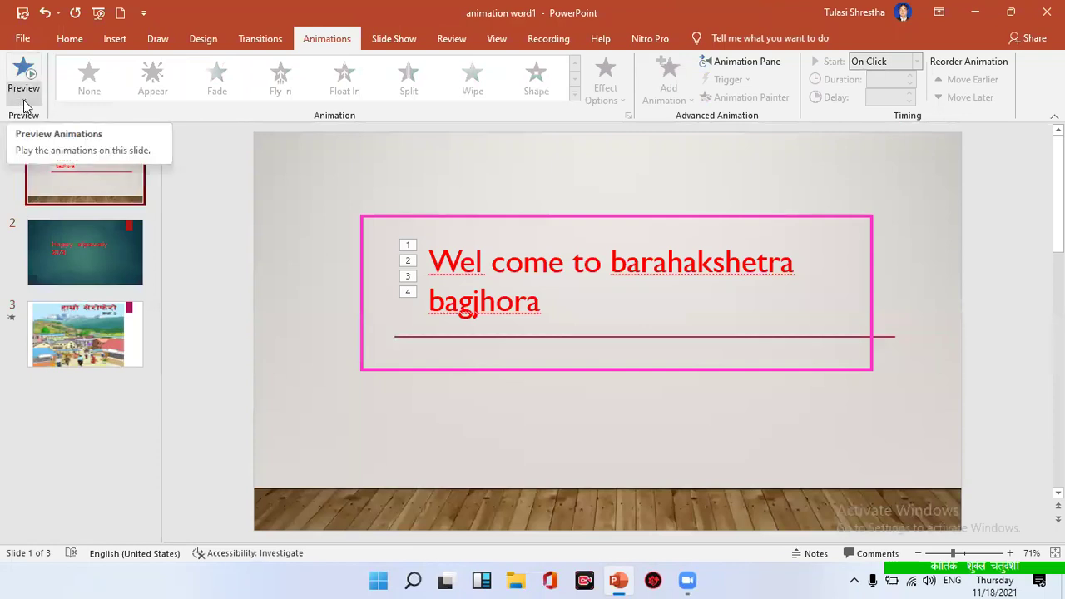
pyautogui.click(24, 103)
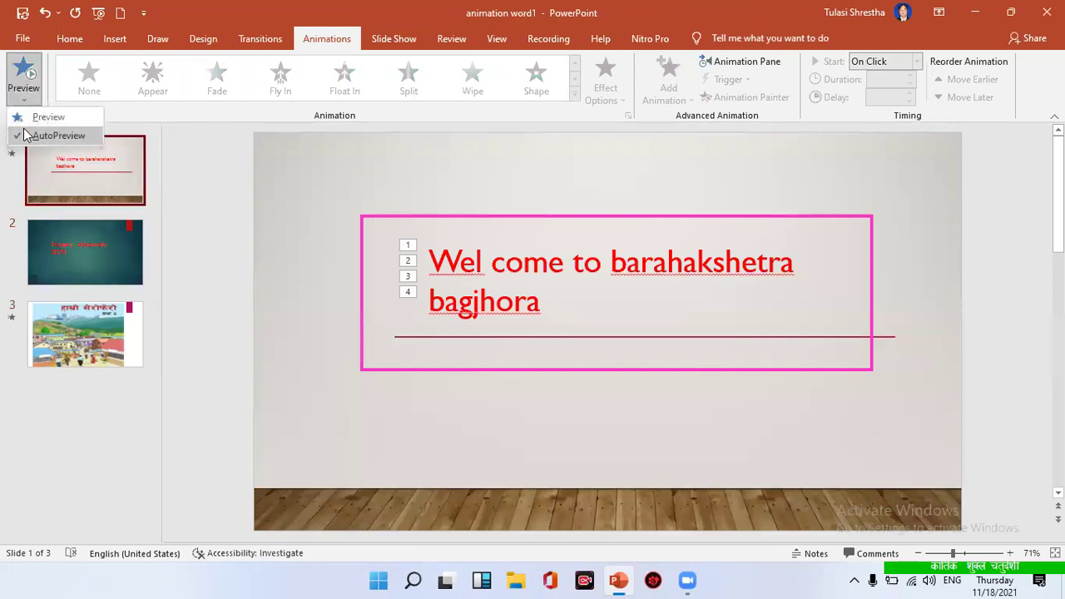
pyautogui.click(47, 117)
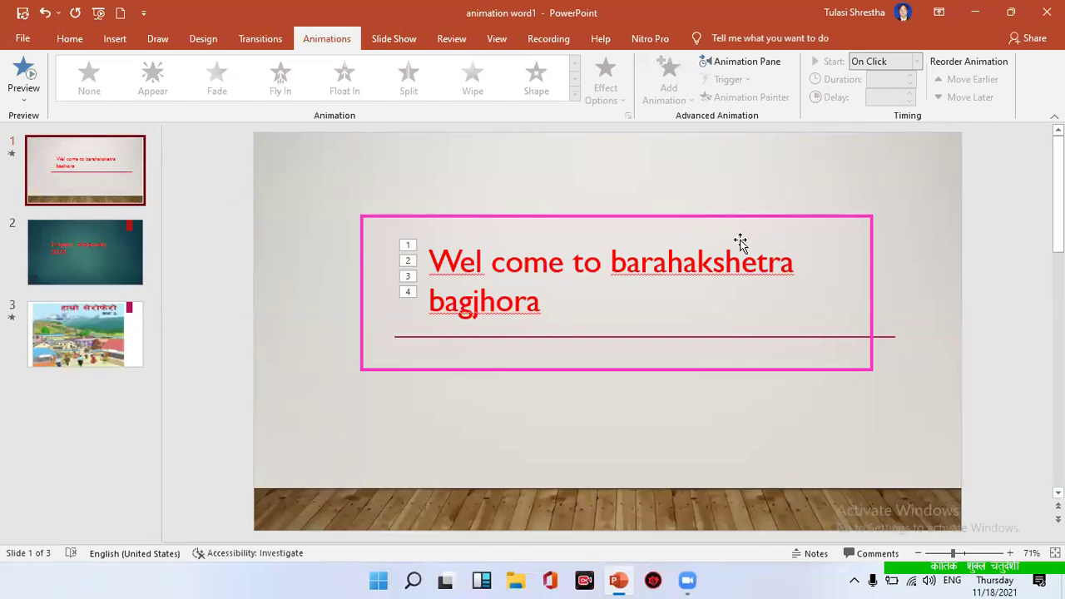
# - In the Animation Pane, give the title's fourth animation the Arrow sound, then stop the preview
pyautogui.click(674, 277)
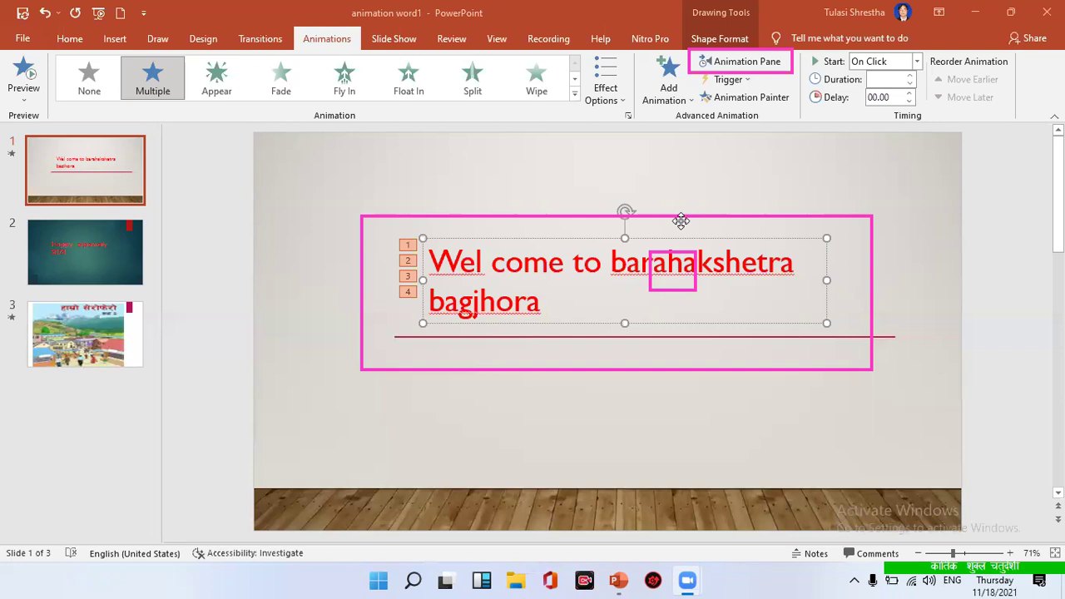
pyautogui.click(751, 63)
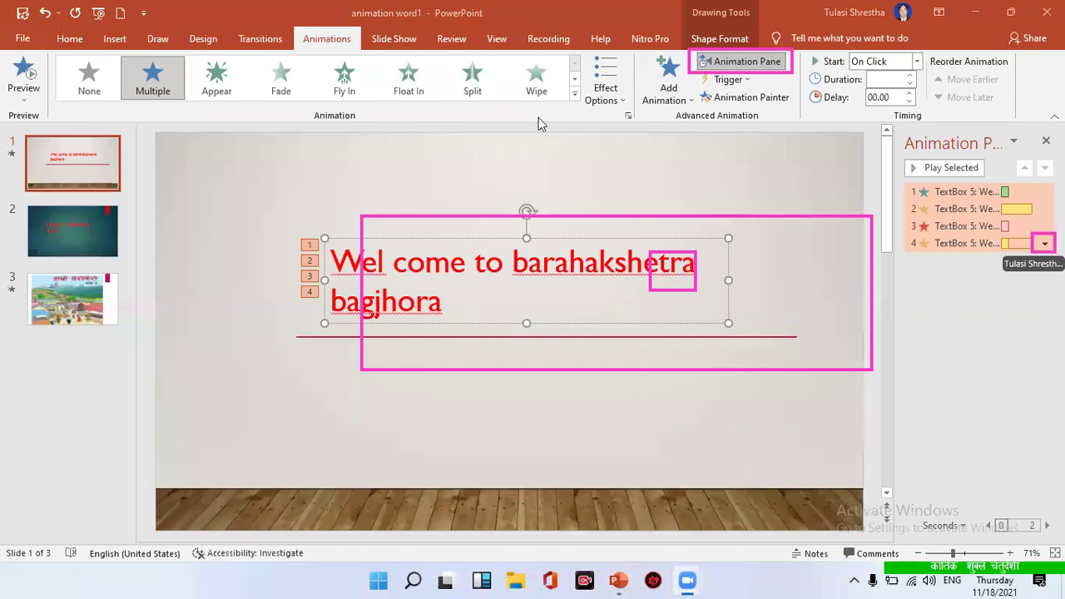
pyautogui.moveTo(953, 143)
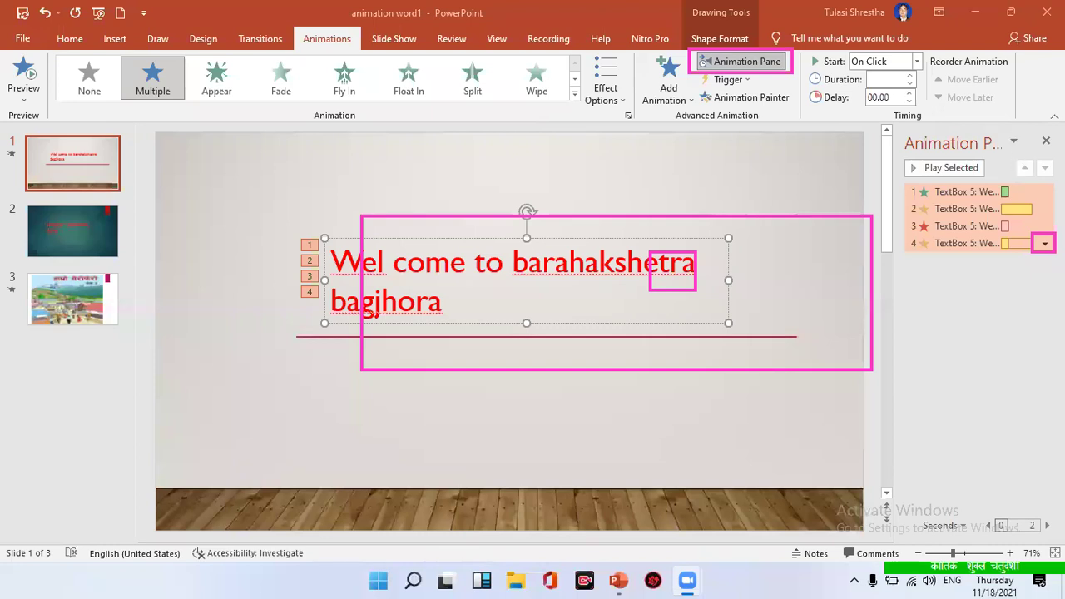
pyautogui.click(1045, 243)
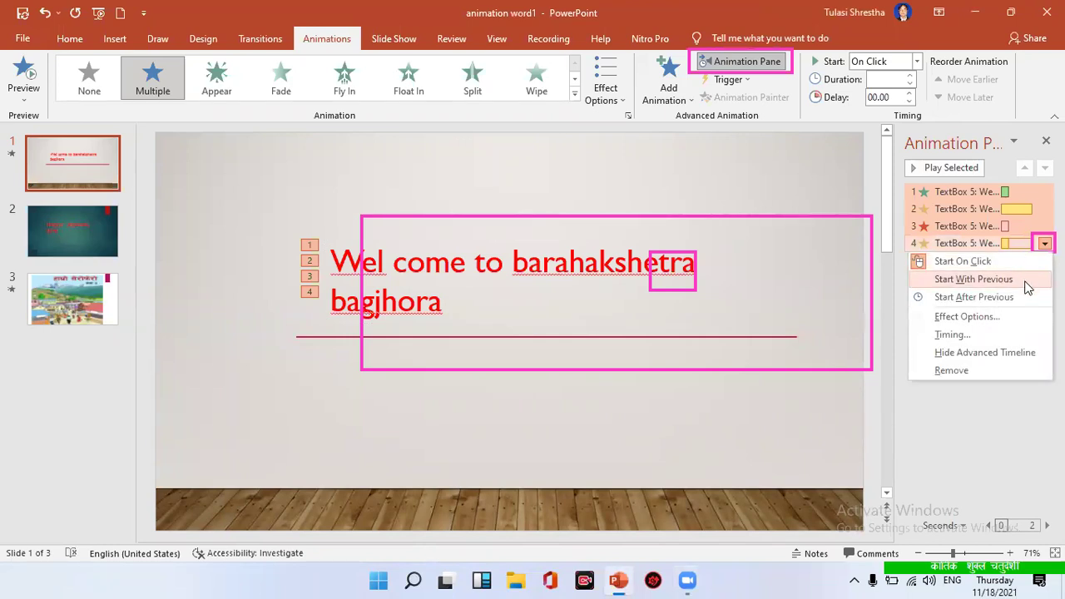
pyautogui.click(967, 320)
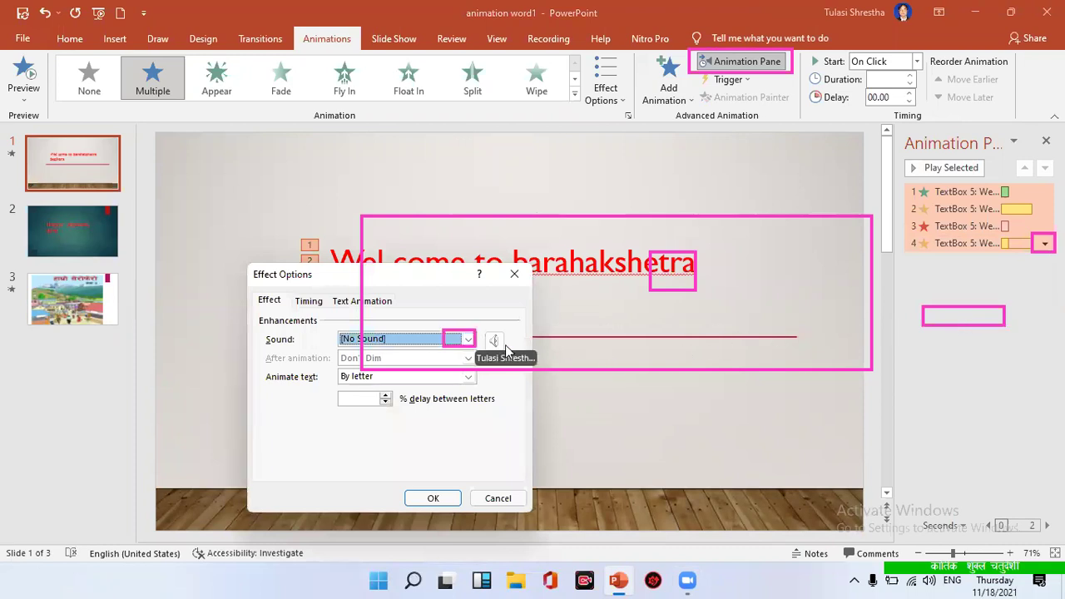
pyautogui.click(455, 338)
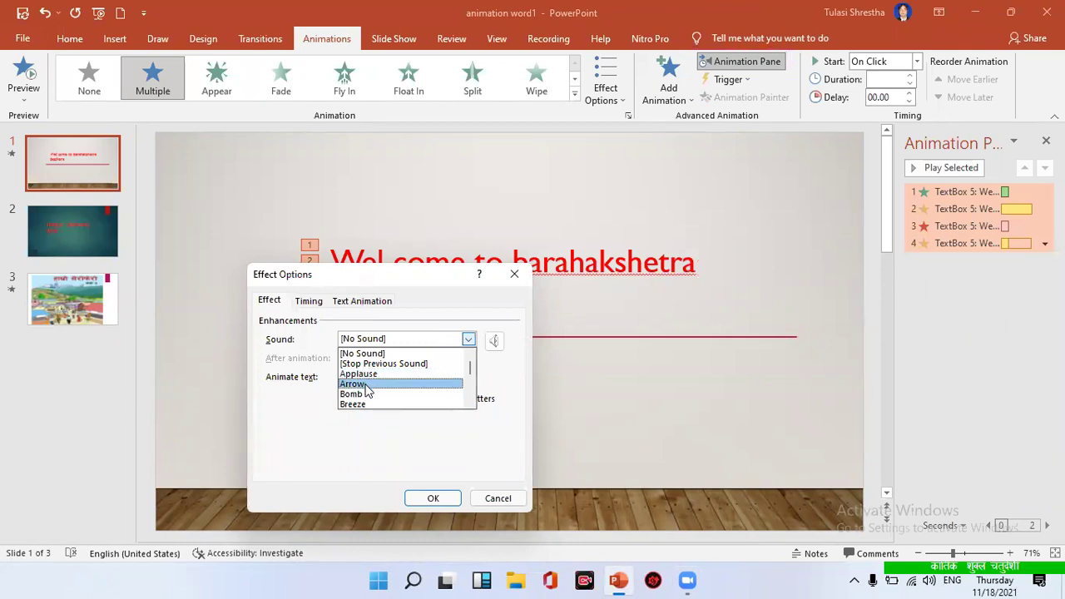
pyautogui.click(367, 391)
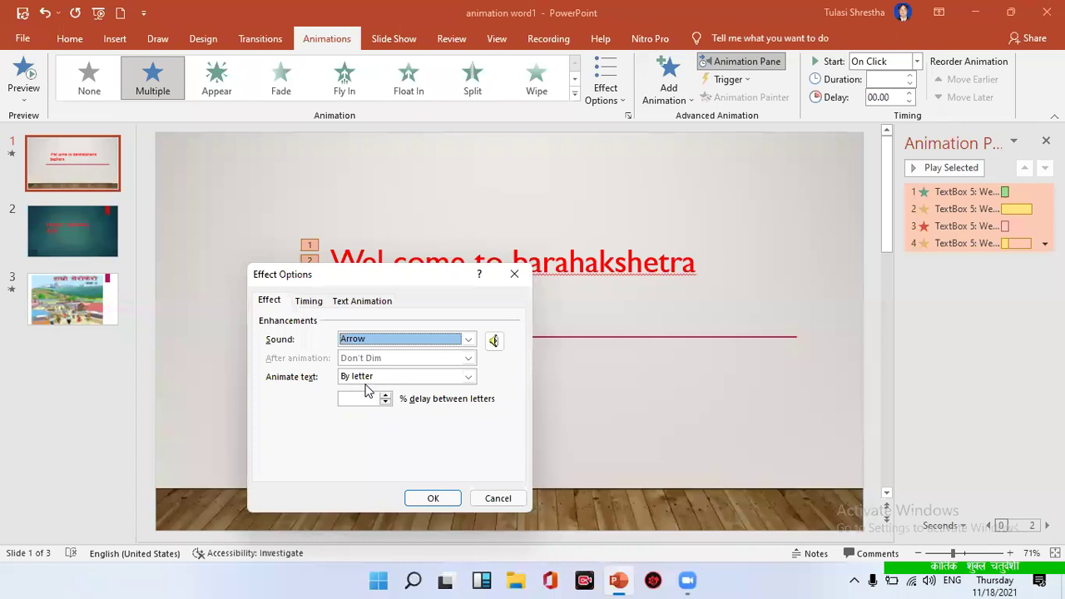
pyautogui.click(420, 496)
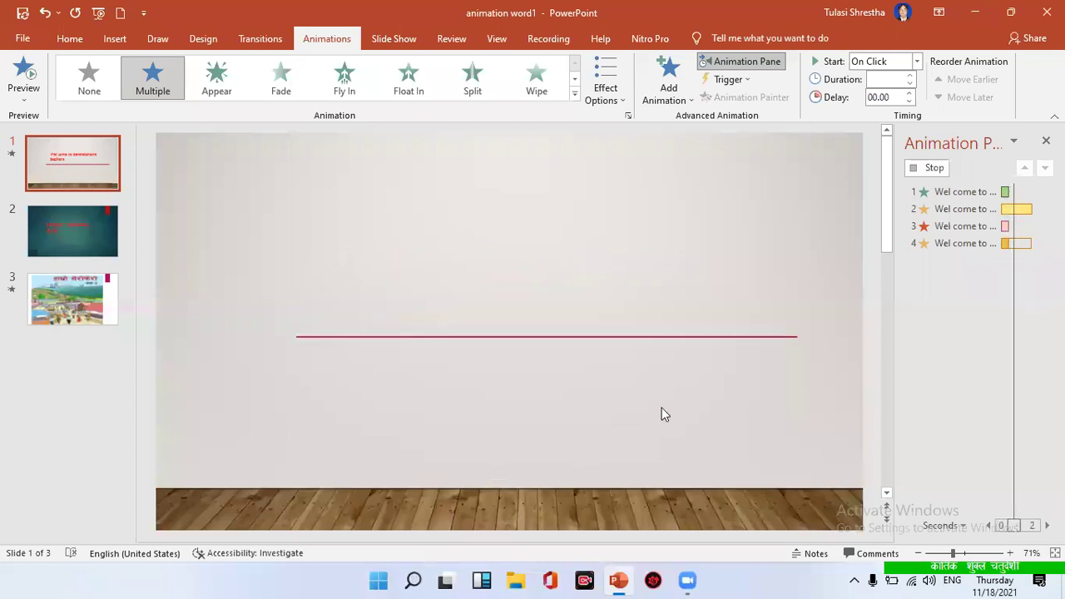
pyautogui.click(931, 169)
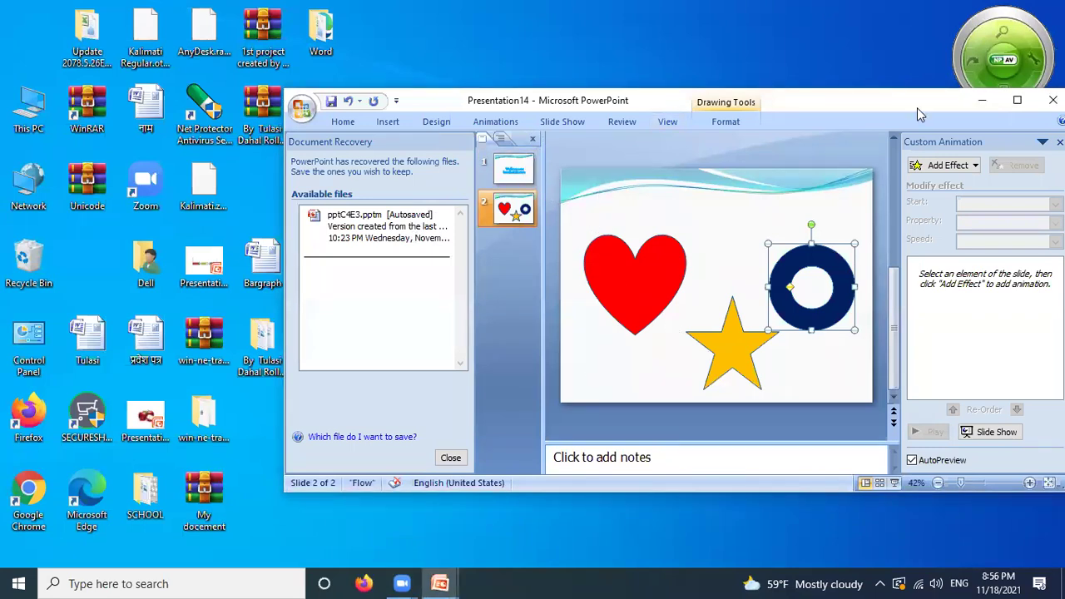
# - Maximize Presentation14 and select the 'Wellcome to barahakshetra' title on slide 1
pyautogui.click(1017, 102)
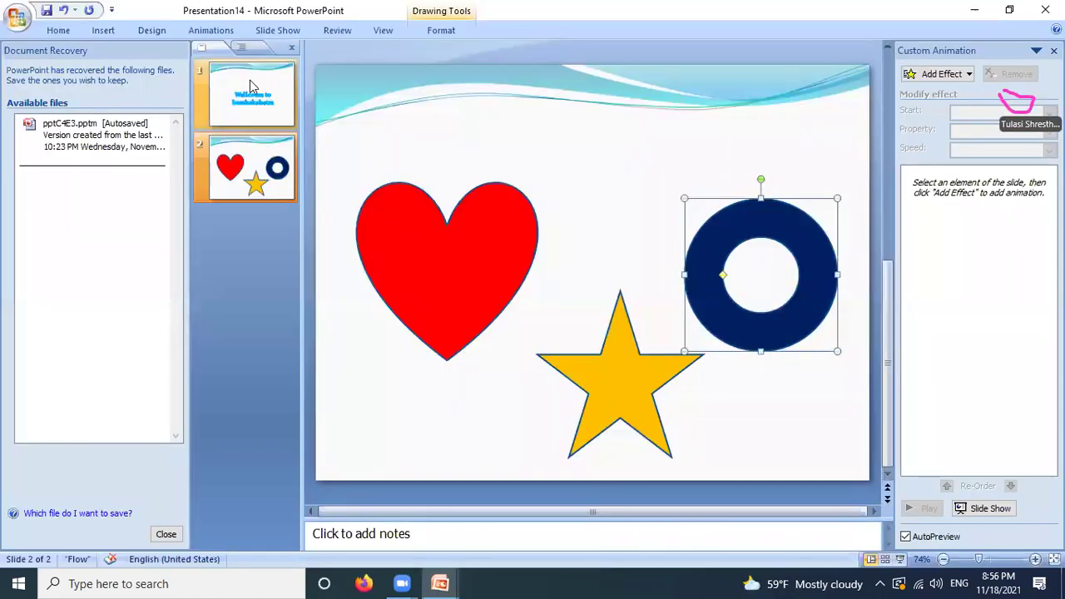
pyautogui.click(253, 87)
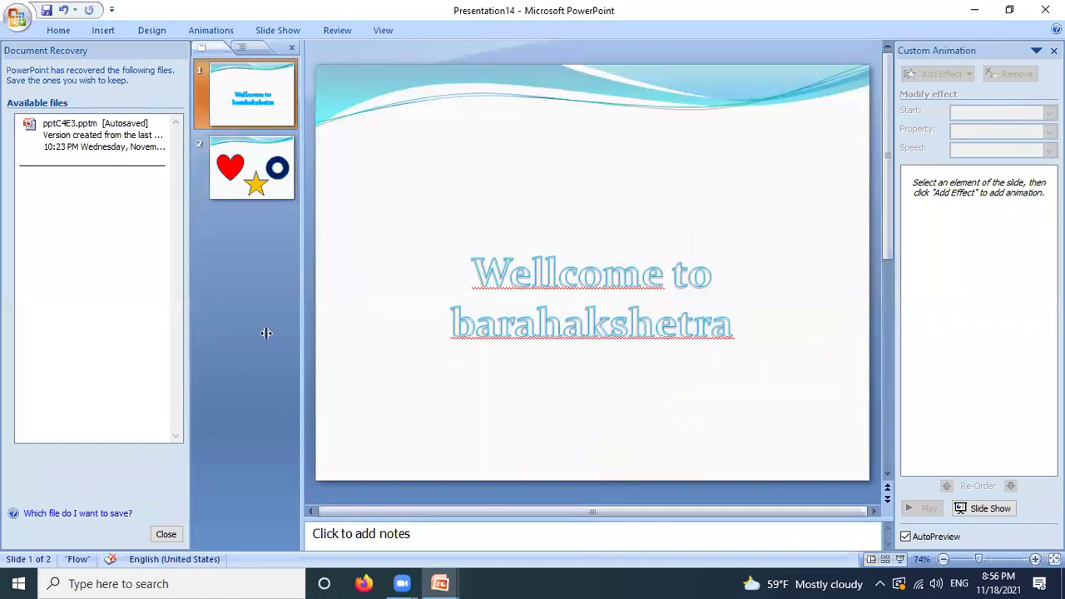
pyautogui.click(553, 283)
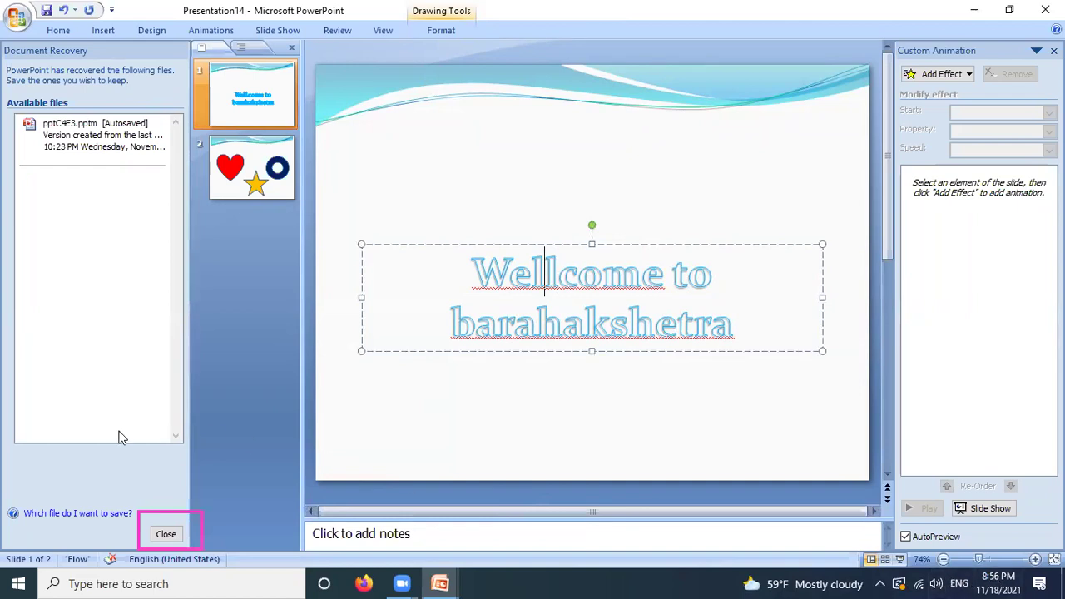
# - Close Document Recovery and bring up the full list of entrance effects for the title
pyautogui.click(166, 536)
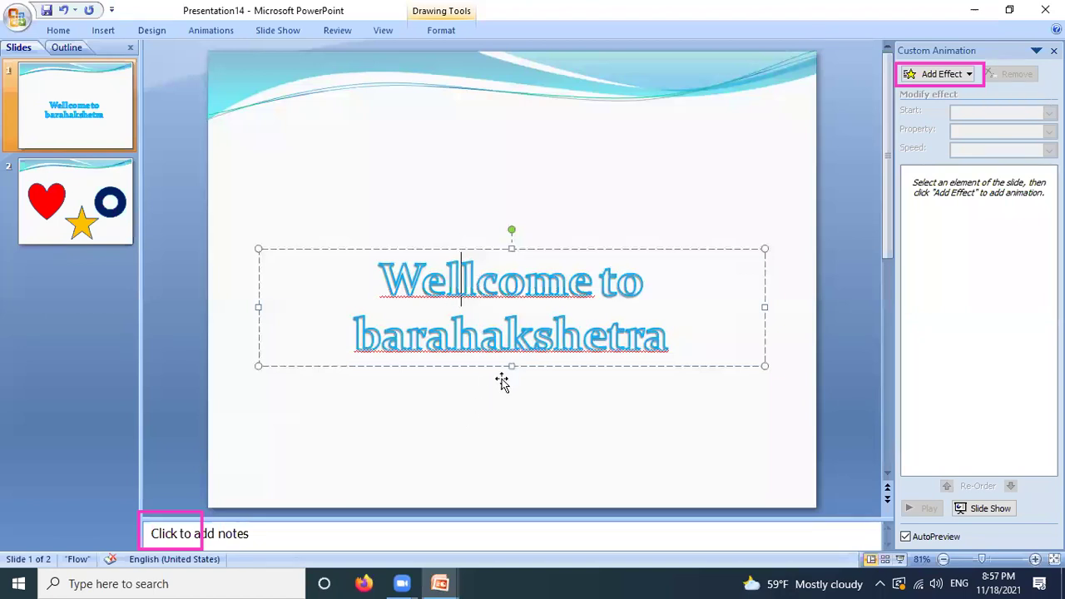
pyautogui.click(967, 73)
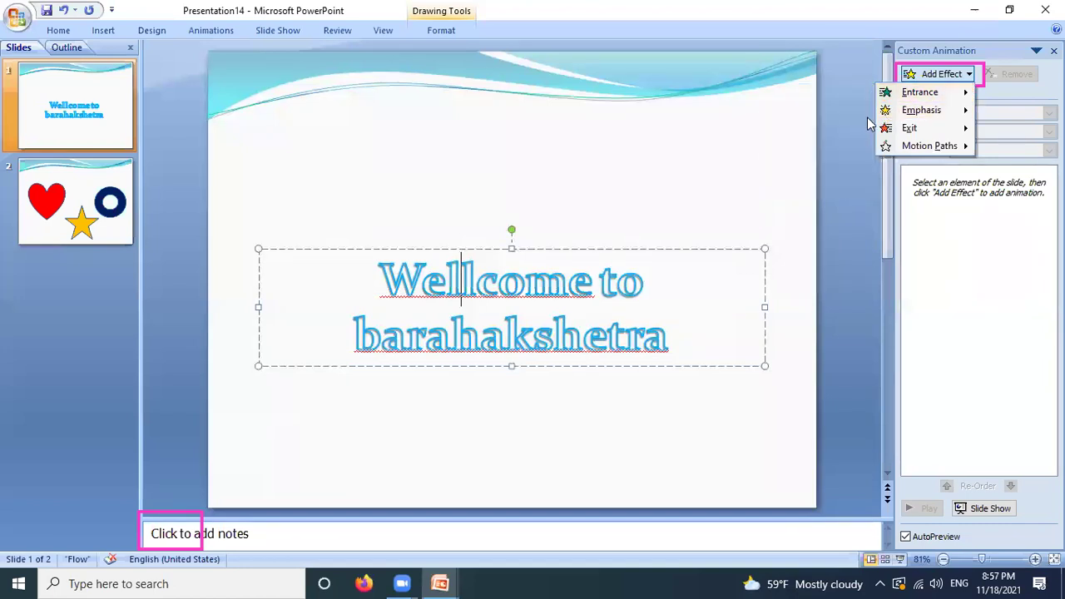
pyautogui.moveTo(919, 92)
pyautogui.click(822, 97)
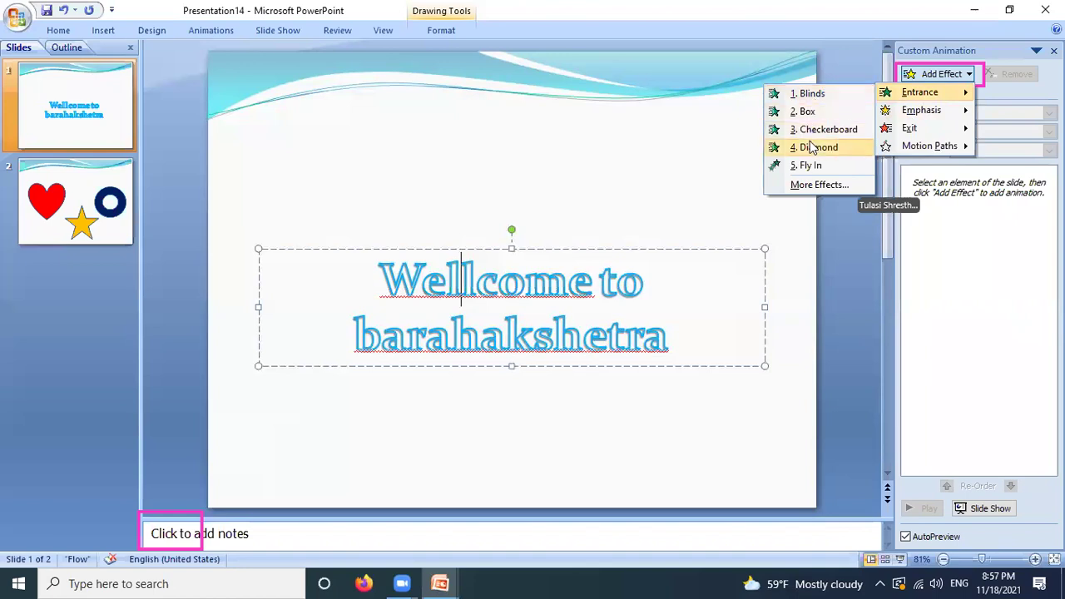
pyautogui.click(808, 187)
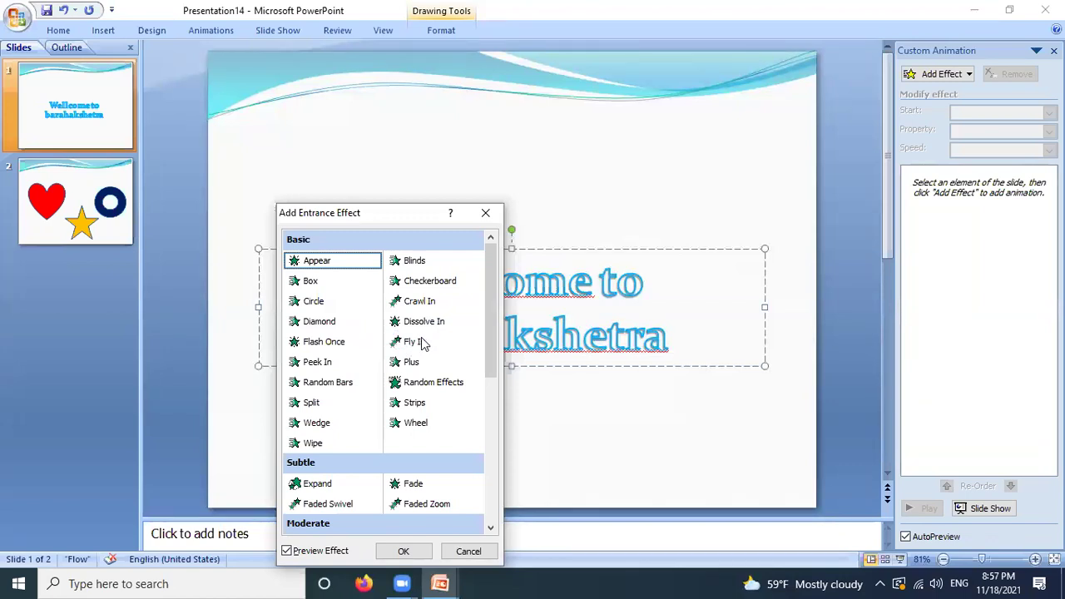
# - After trying Checkerboard, Crawl In, Random Effects and Strips, apply the Circle entrance to the title
pyautogui.click(422, 345)
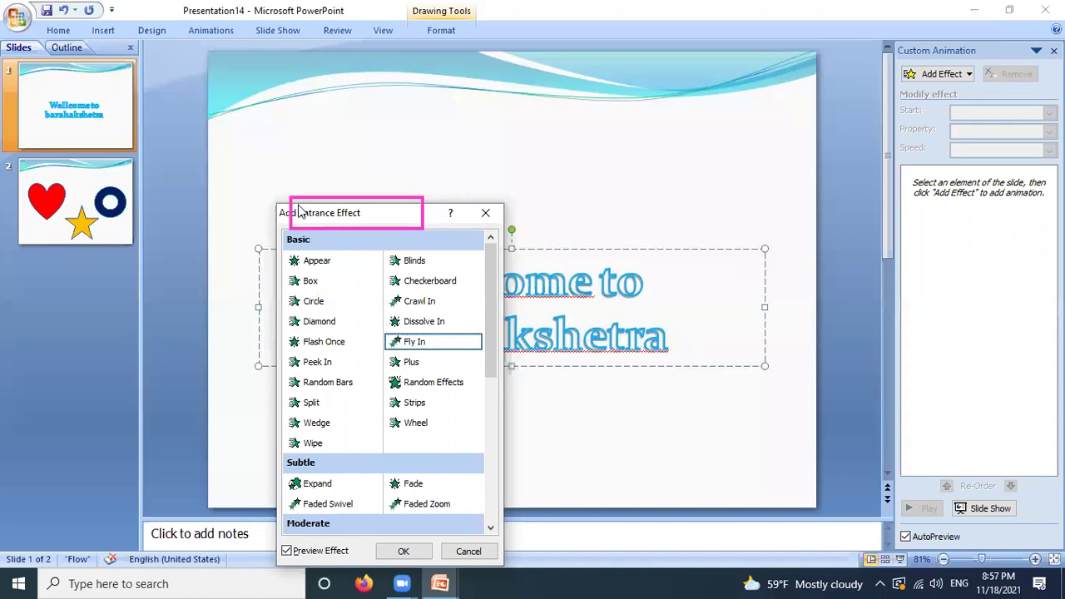
pyautogui.moveTo(300, 205); pyautogui.dragTo(296, 208)
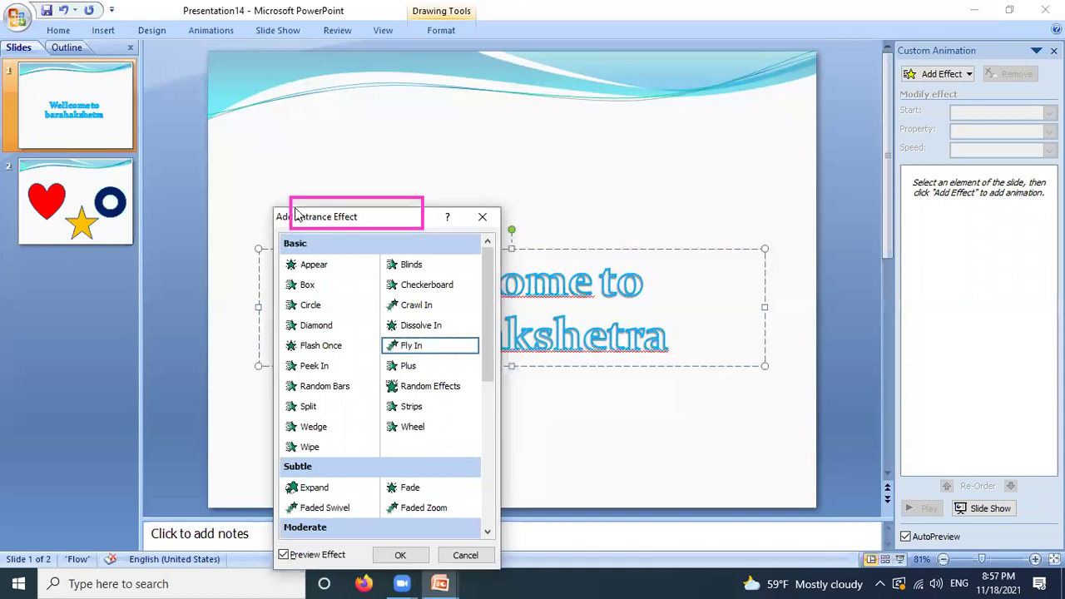
pyautogui.moveTo(296, 213); pyautogui.dragTo(30, 183)
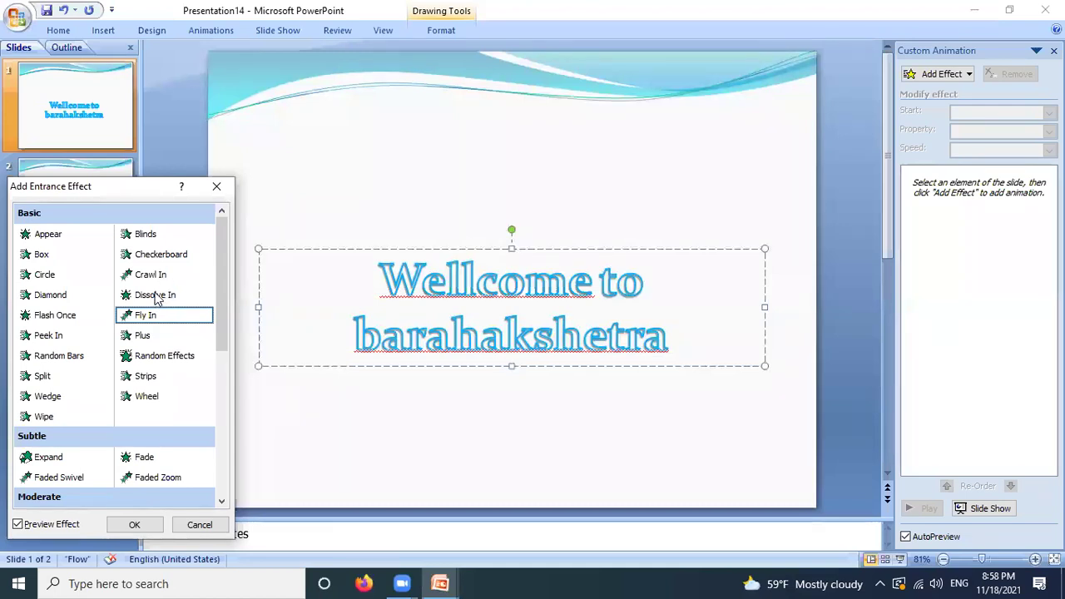
pyautogui.click(167, 257)
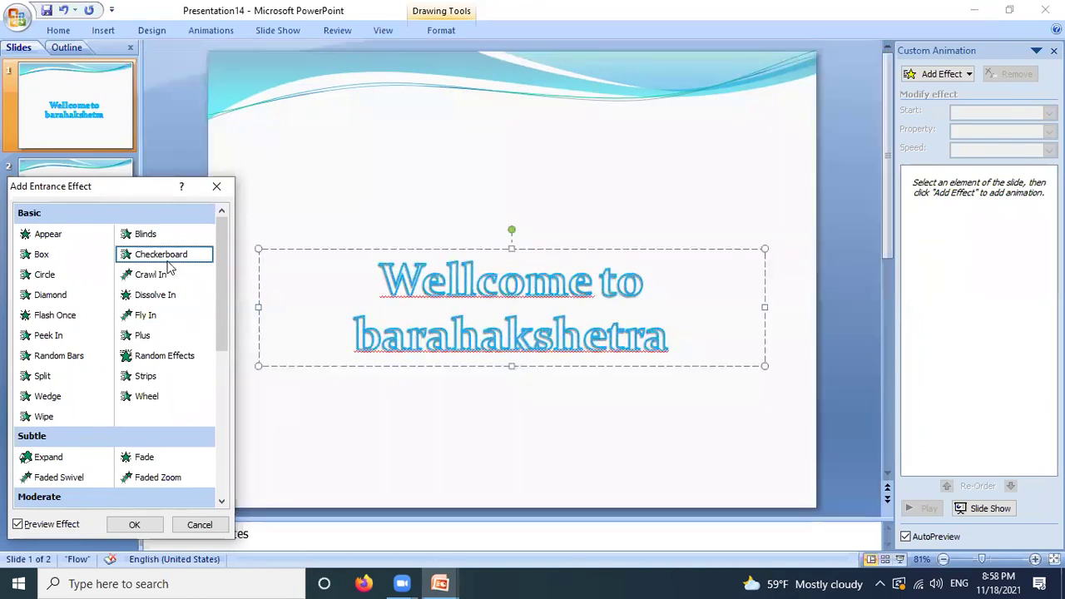
pyautogui.click(166, 279)
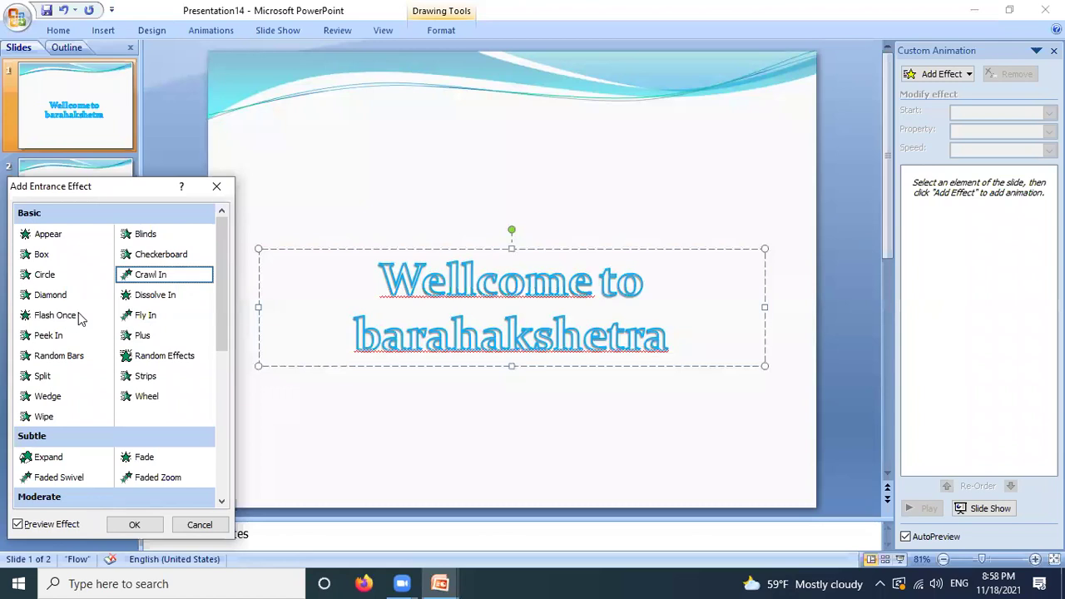
pyautogui.click(161, 360)
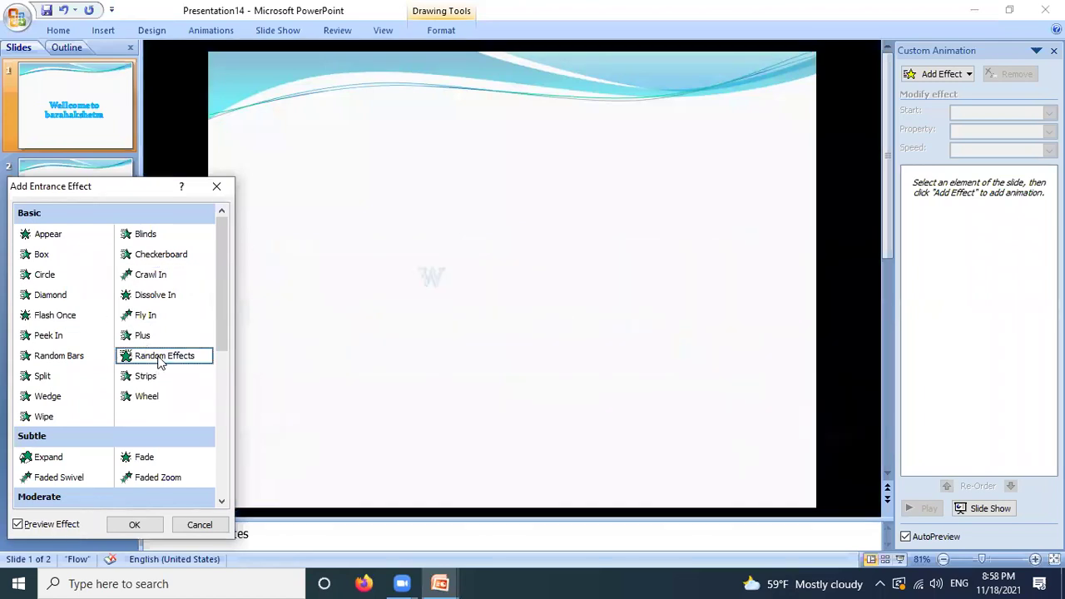
pyautogui.click(148, 379)
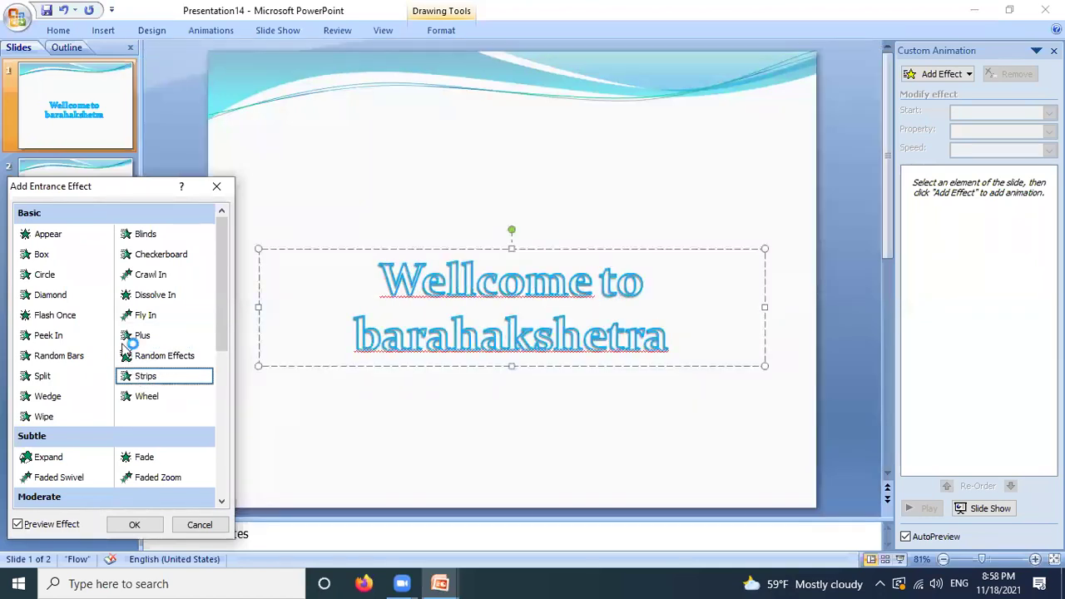
pyautogui.click(52, 282)
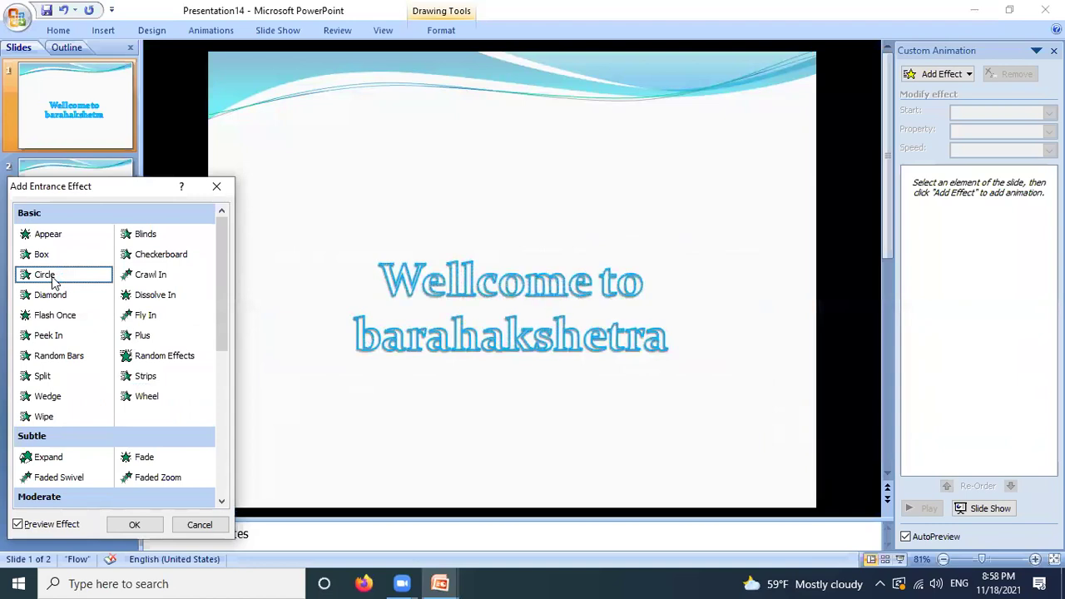
pyautogui.click(136, 524)
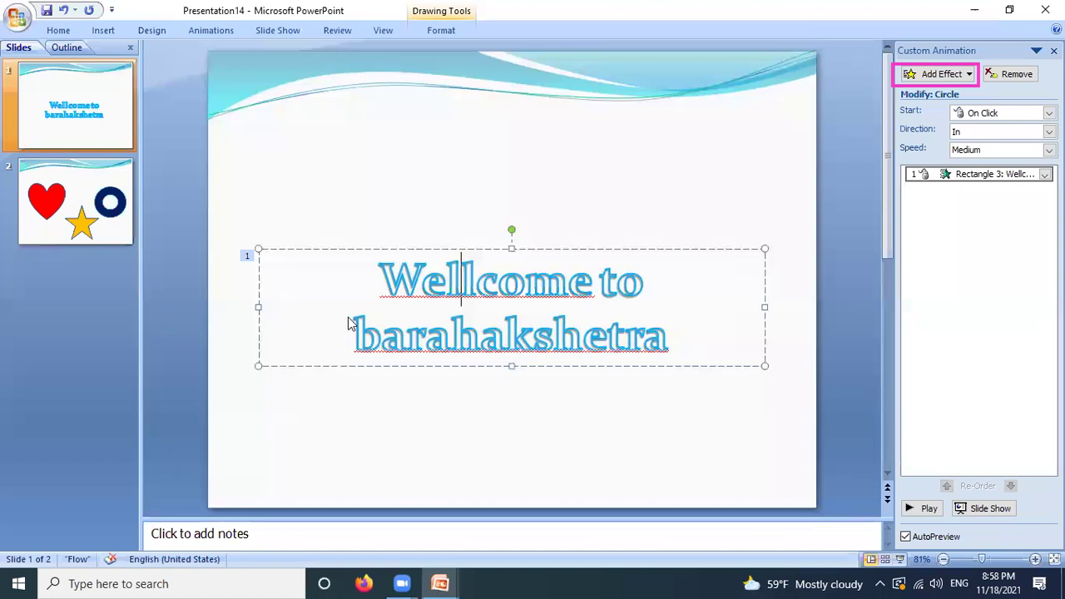
# - Open the full emphasis list and preview Change Font, Change Font Size and Change Line Color
pyautogui.click(968, 75)
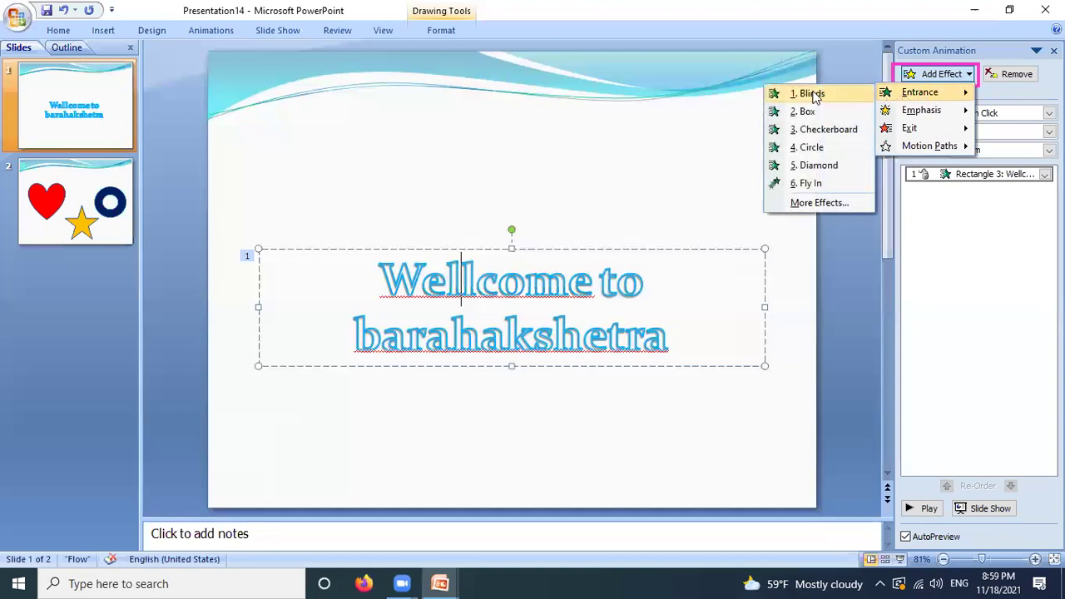
pyautogui.click(807, 205)
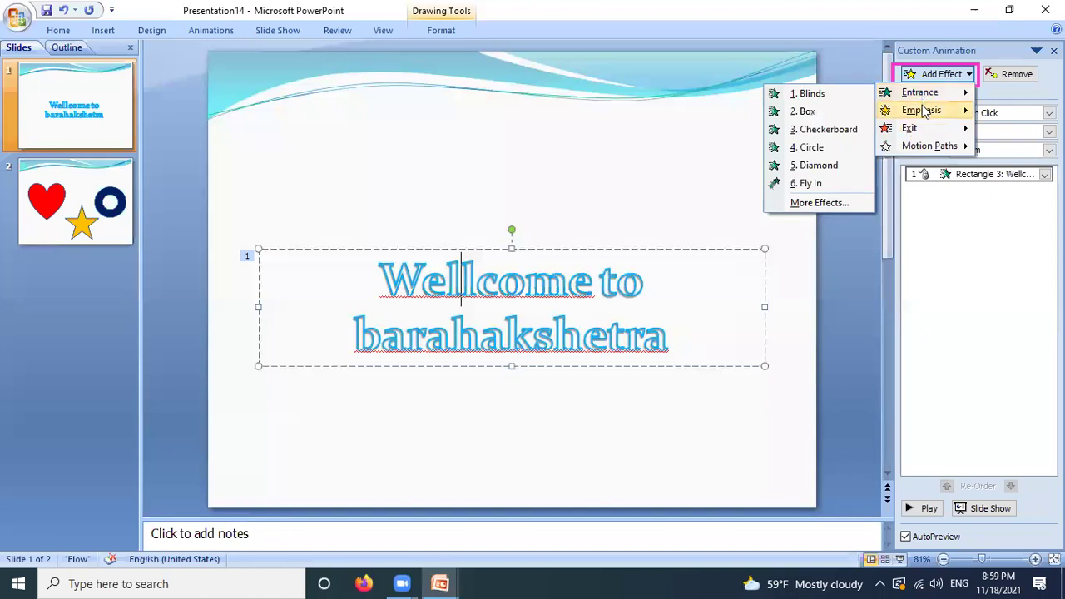
pyautogui.moveTo(920, 110)
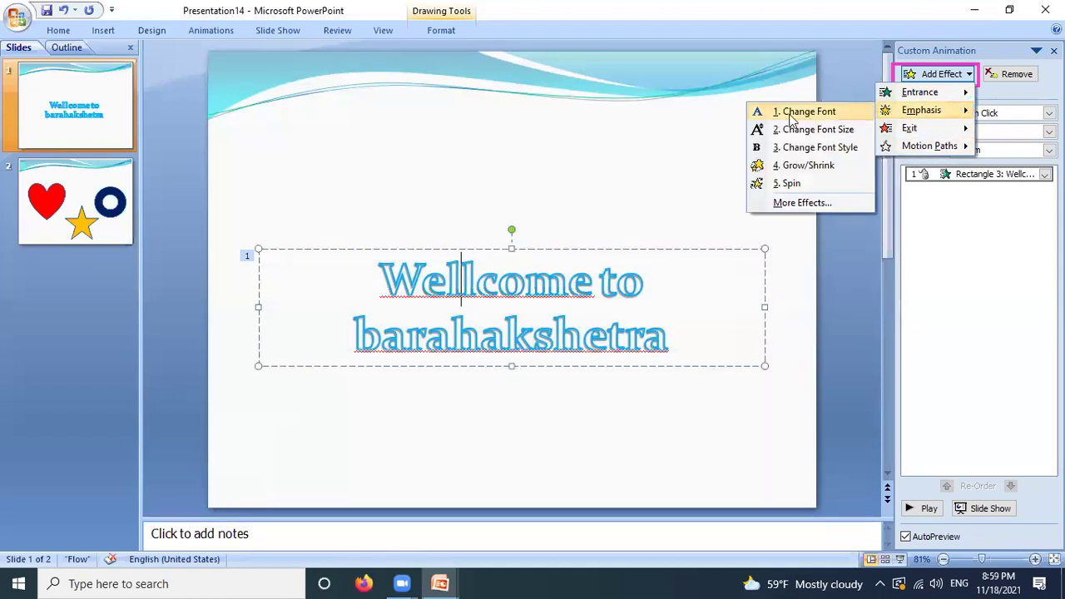
pyautogui.click(792, 204)
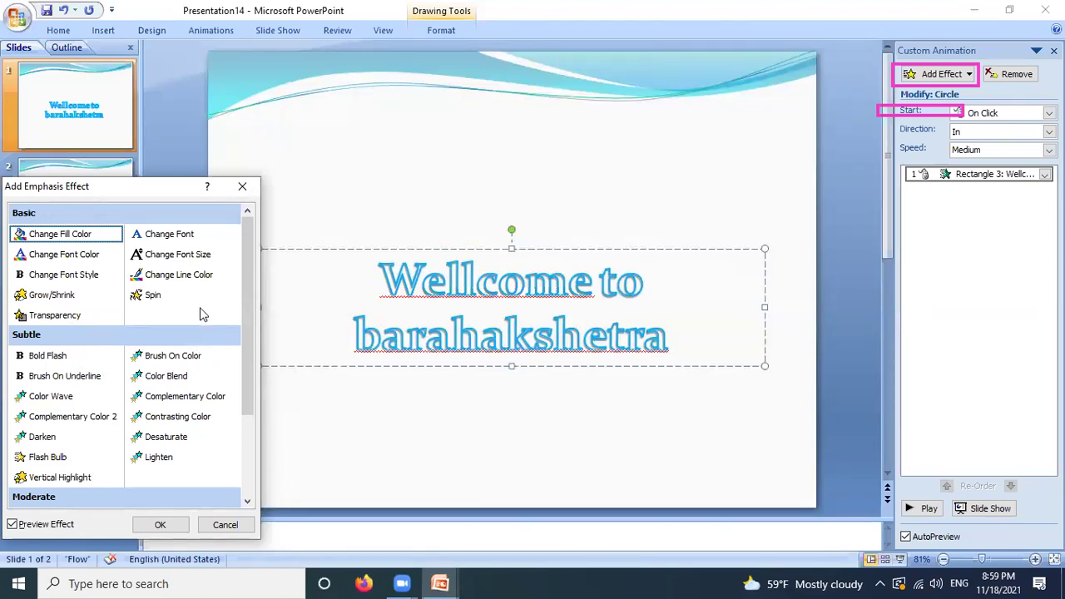
pyautogui.click(185, 237)
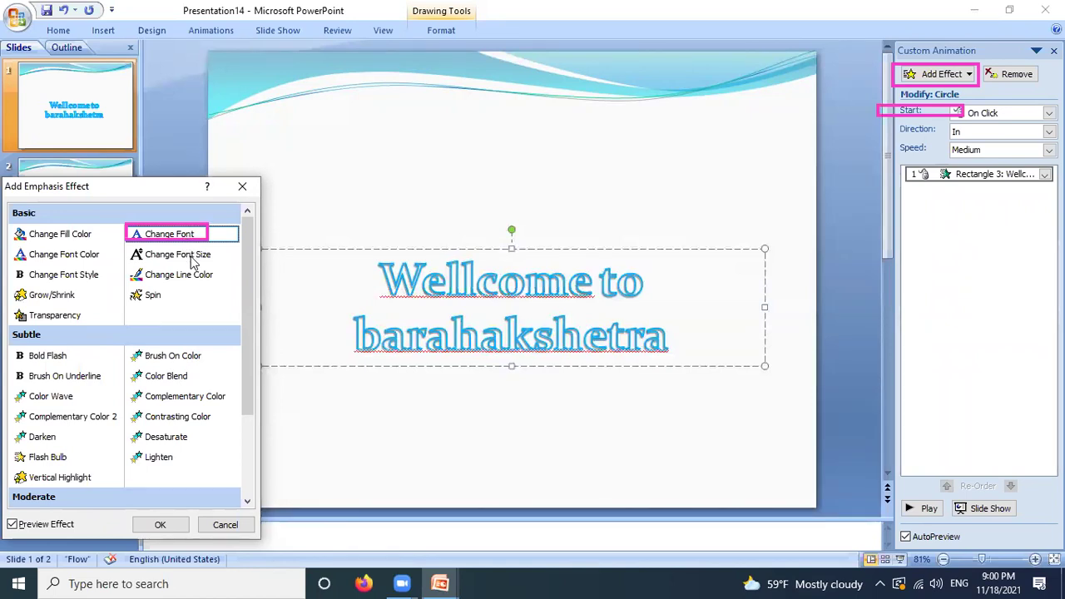
pyautogui.click(205, 262)
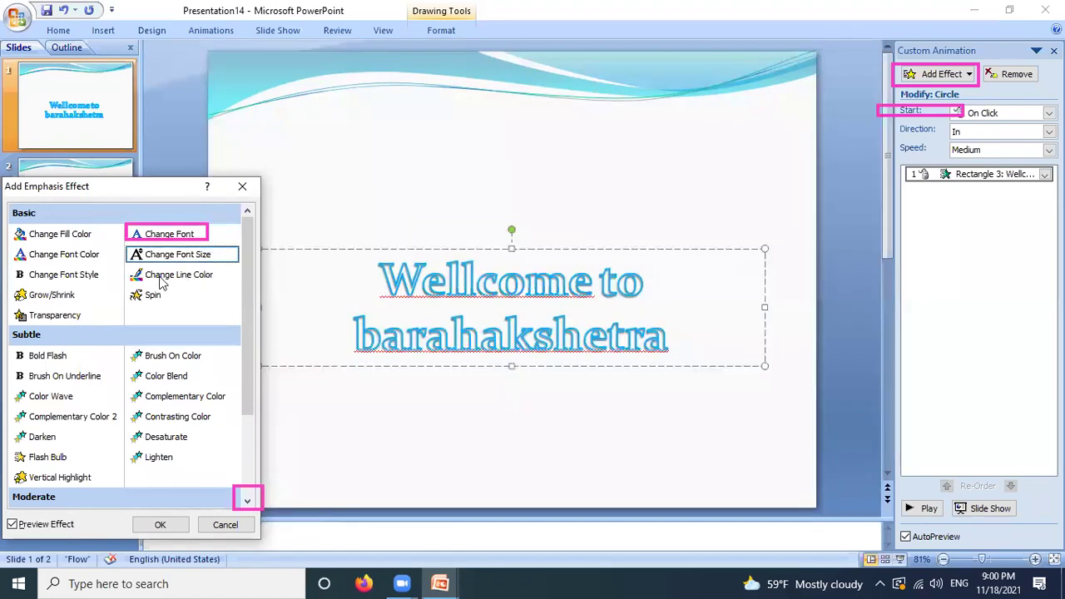
pyautogui.click(164, 282)
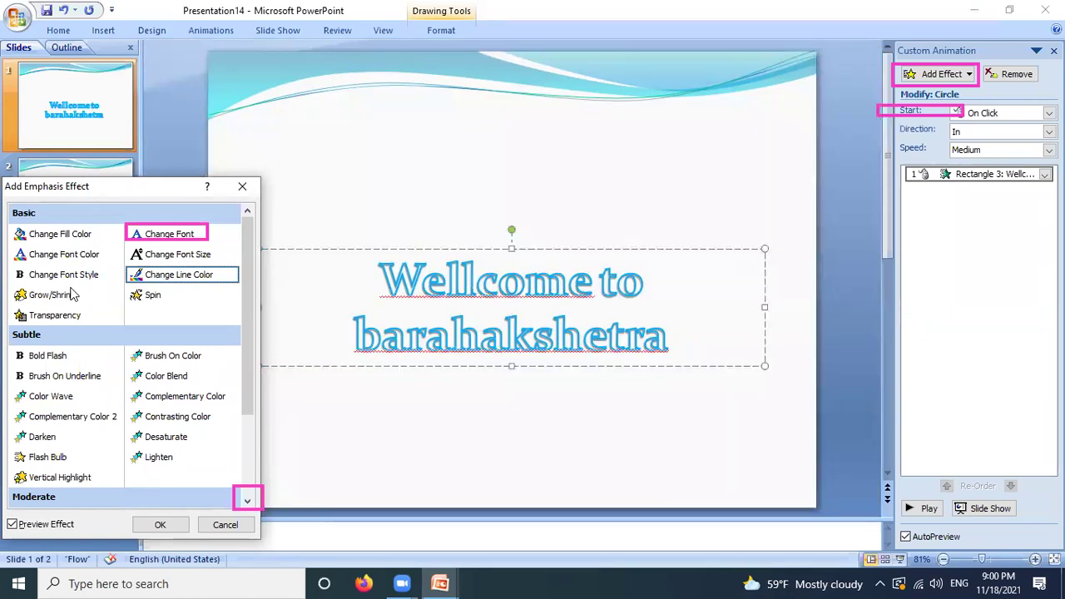
pyautogui.click(70, 302)
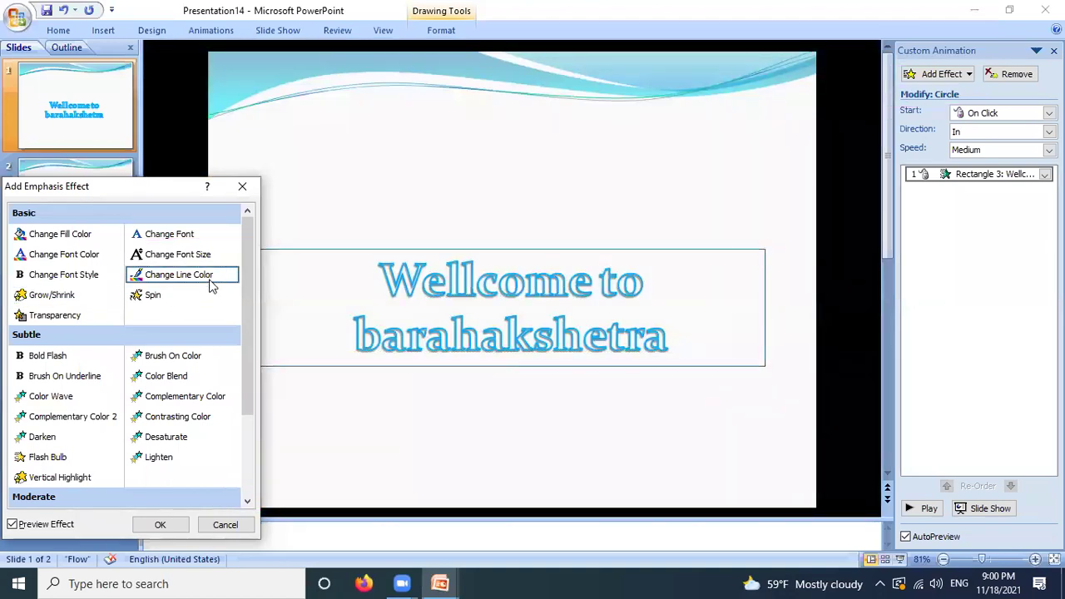
# - Apply the Change Line Color emphasis, then add a Fly Out exit to the welcome text
pyautogui.click(165, 522)
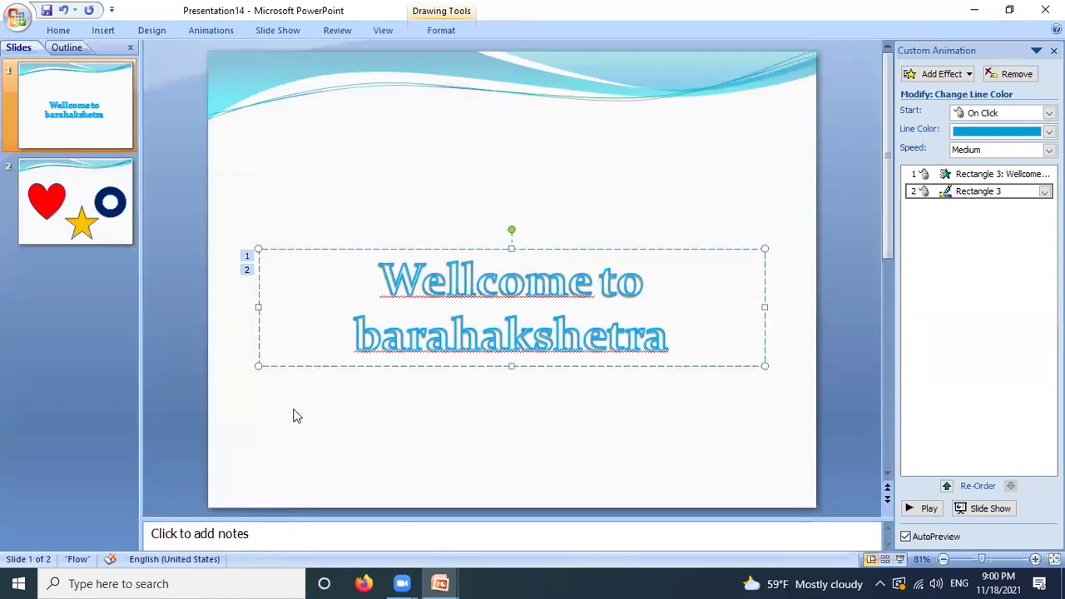
pyautogui.click(970, 77)
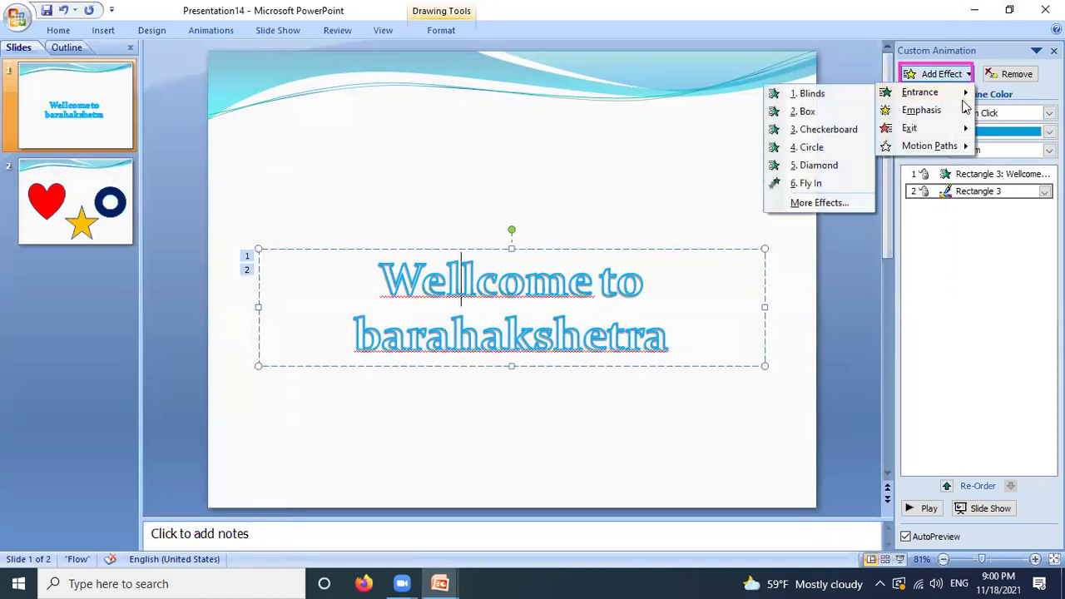
pyautogui.moveTo(920, 128)
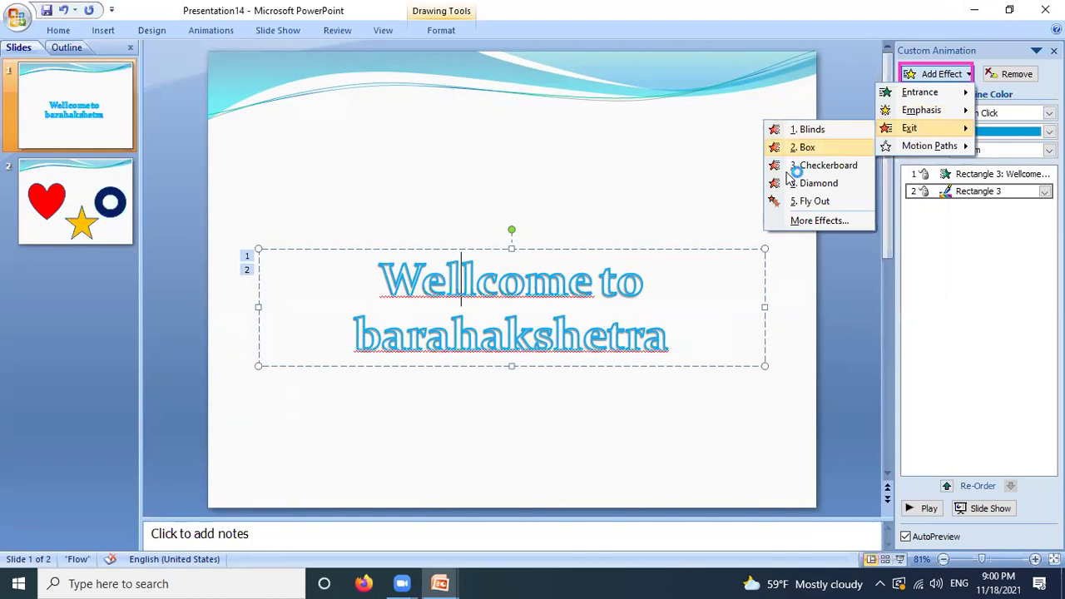
pyautogui.click(796, 221)
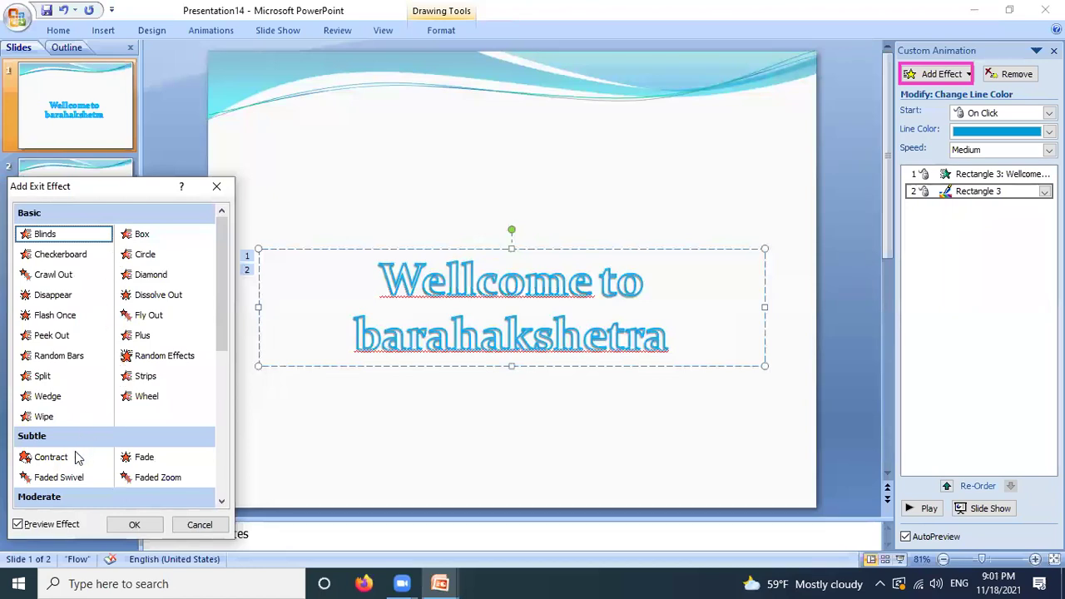
pyautogui.click(158, 321)
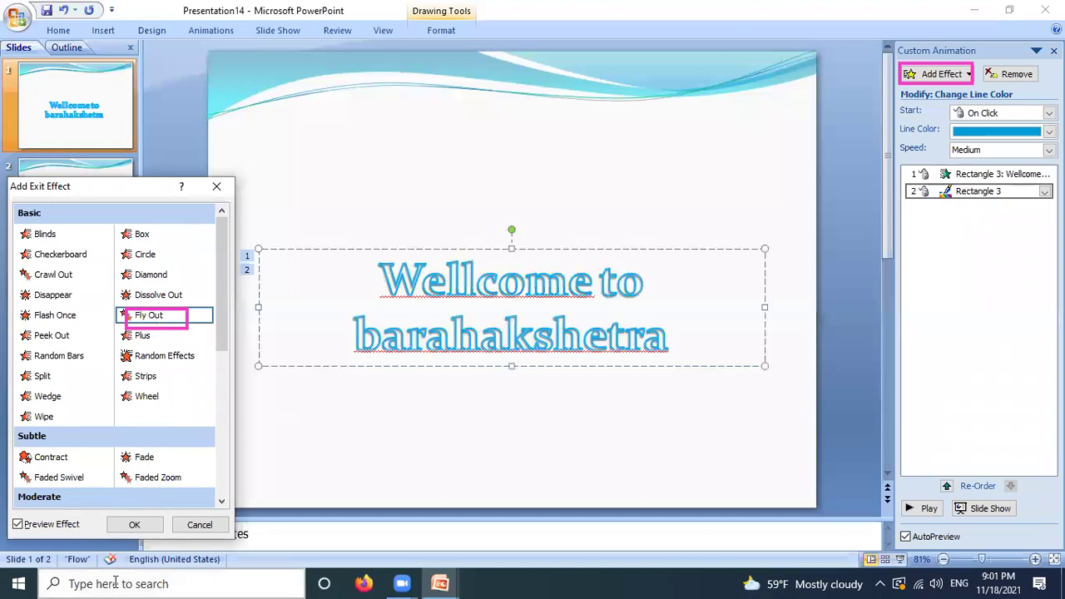
pyautogui.click(134, 525)
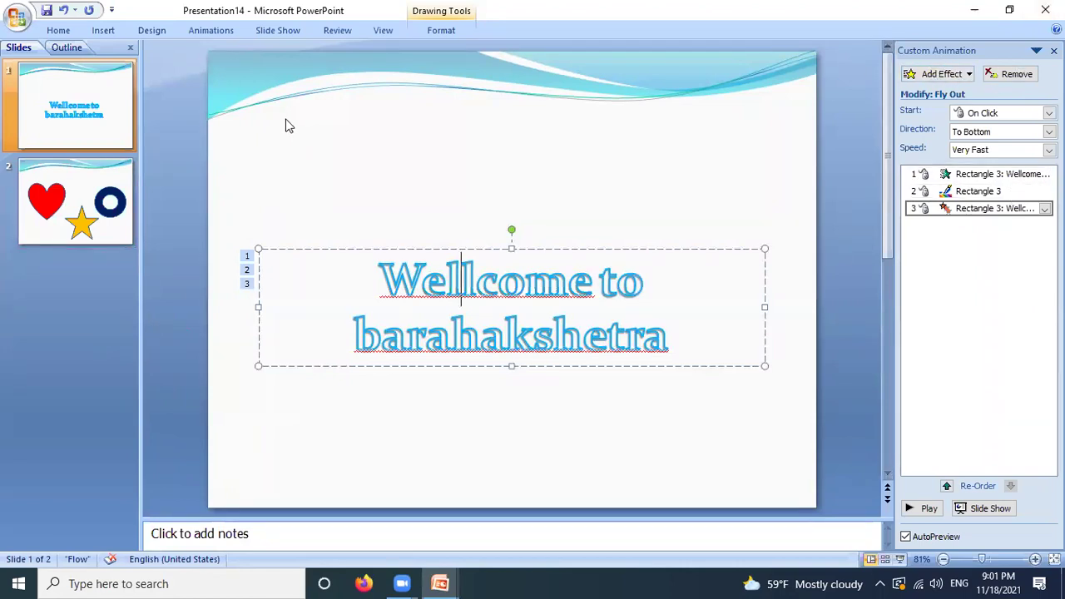
# - On slide 2, give the red heart a Crawl In entrance effect
pyautogui.click(81, 199)
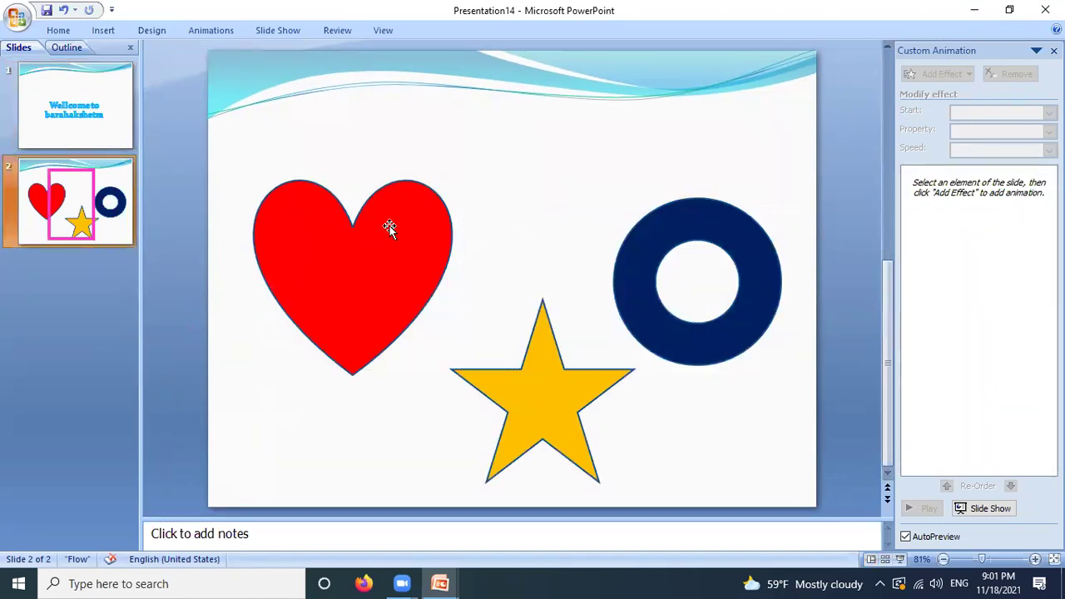
pyautogui.click(380, 232)
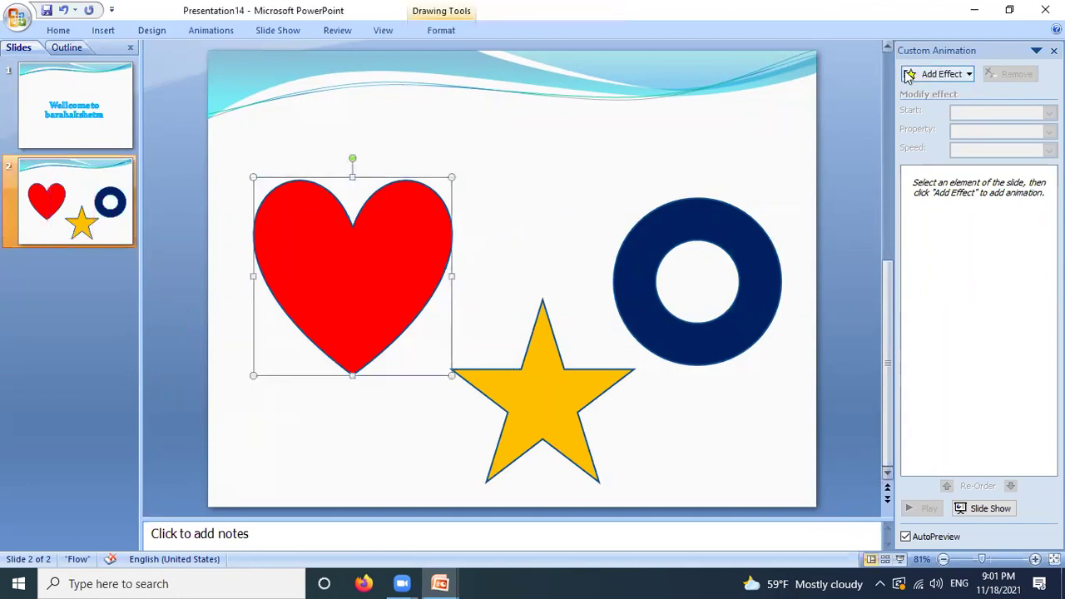
pyautogui.click(970, 75)
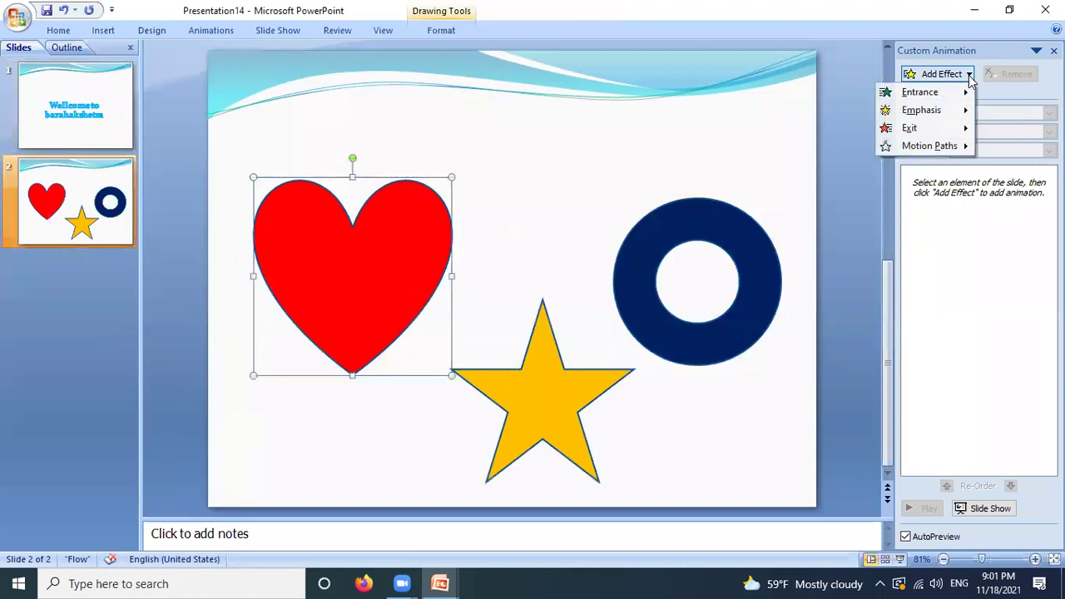
pyautogui.moveTo(919, 92)
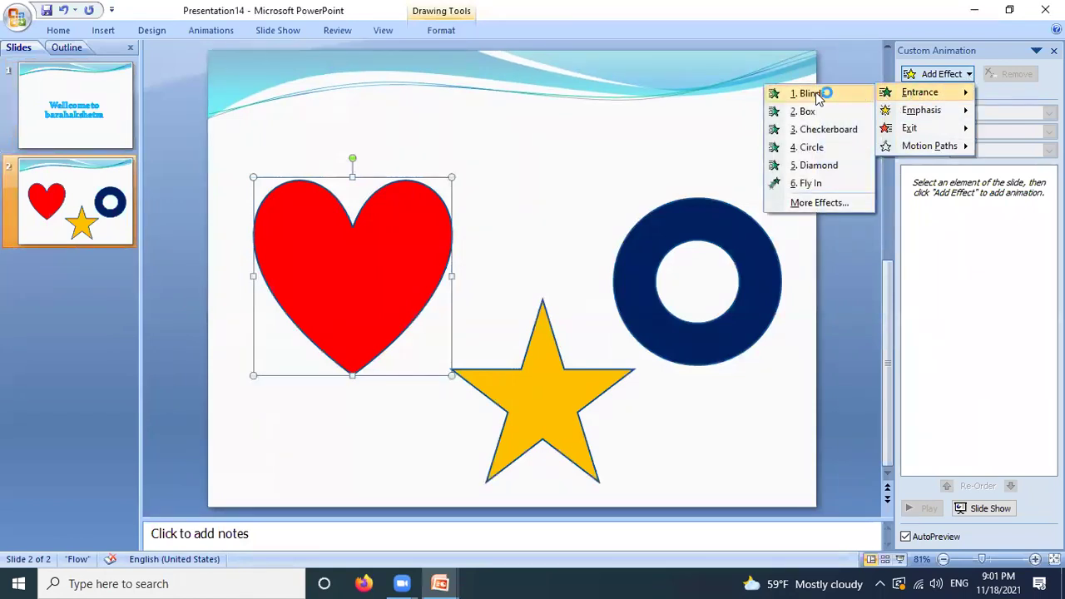
pyautogui.click(803, 204)
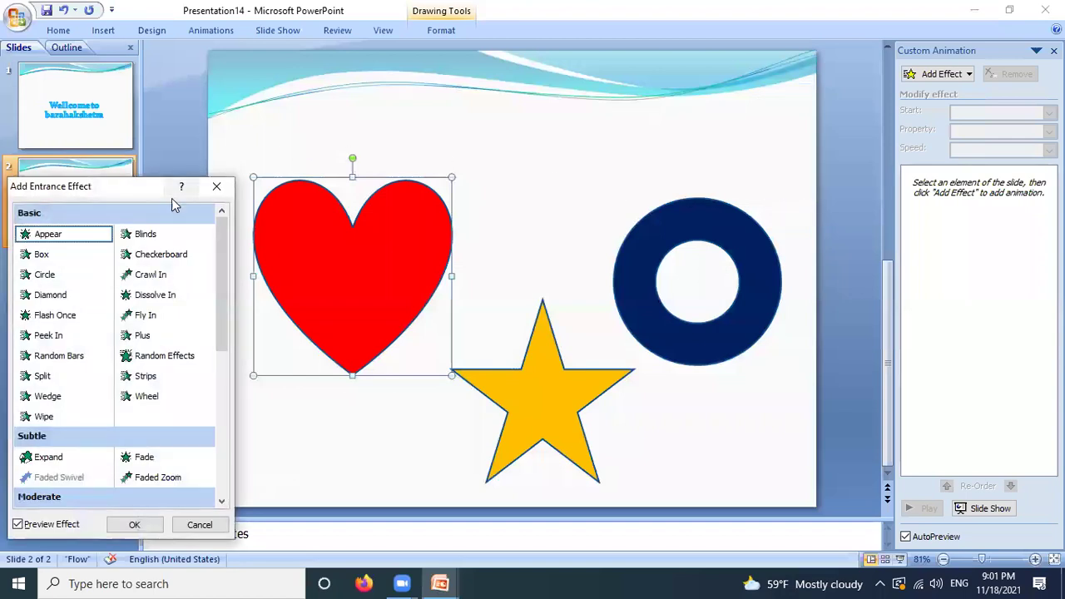
pyautogui.click(173, 255)
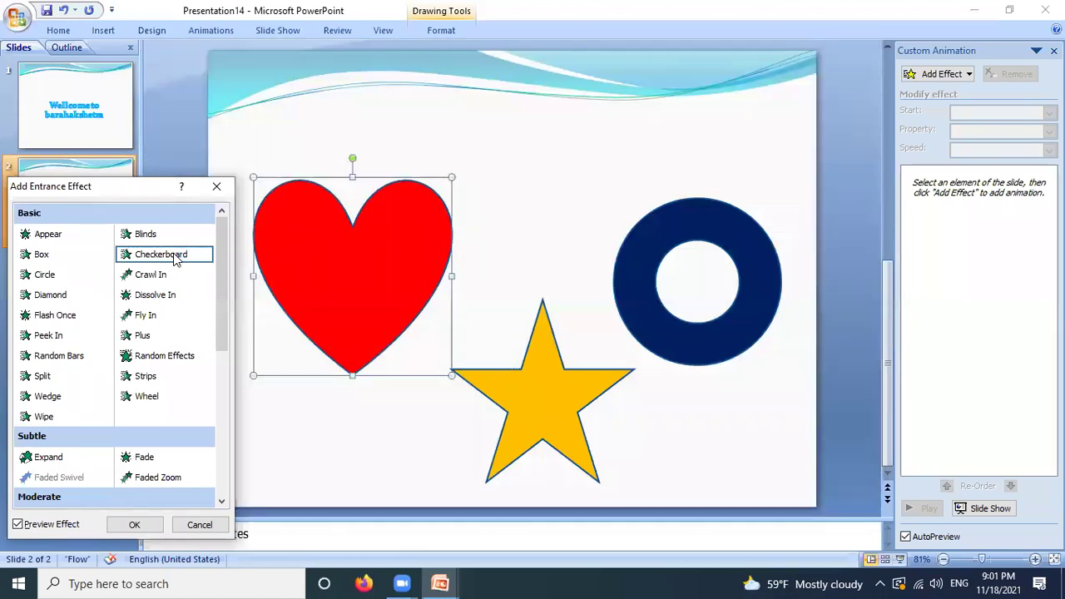
pyautogui.click(170, 273)
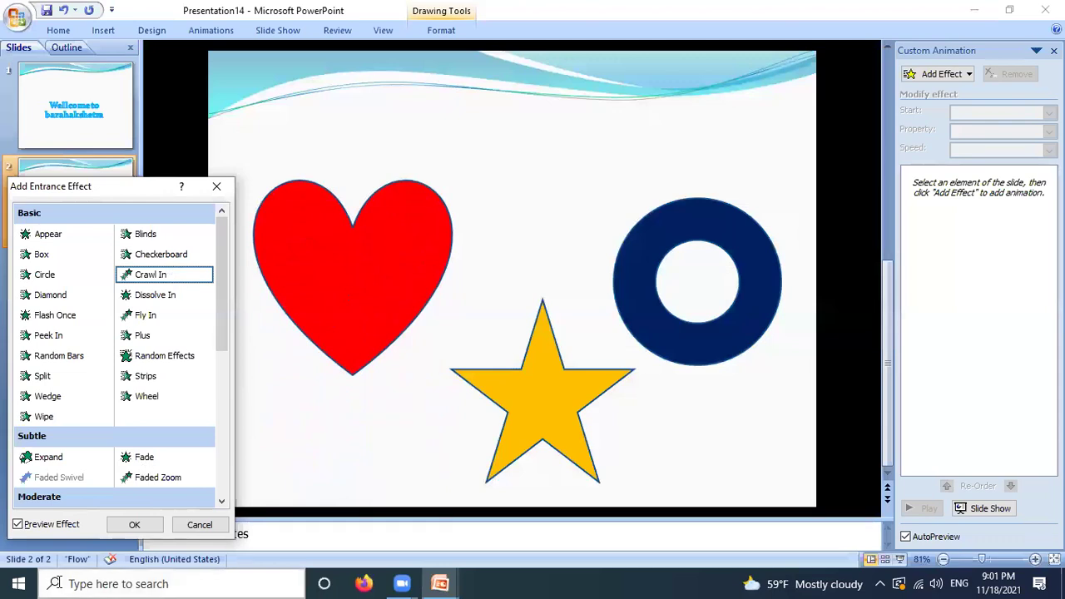
pyautogui.click(133, 524)
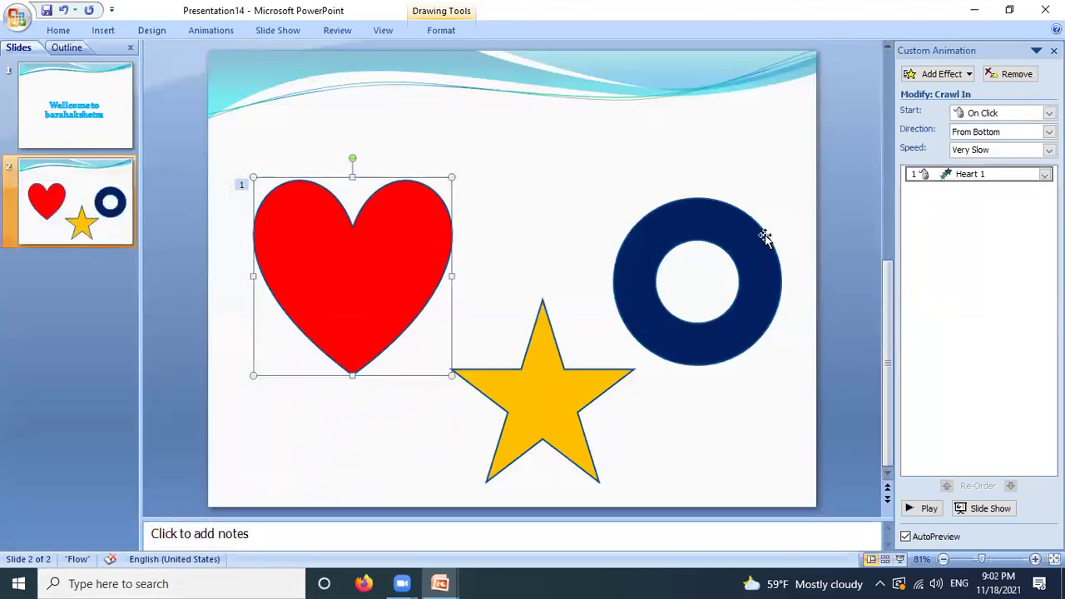
# - Give the yellow star a Plus exit effect after previewing Fly Out, then select the donut
pyautogui.click(543, 393)
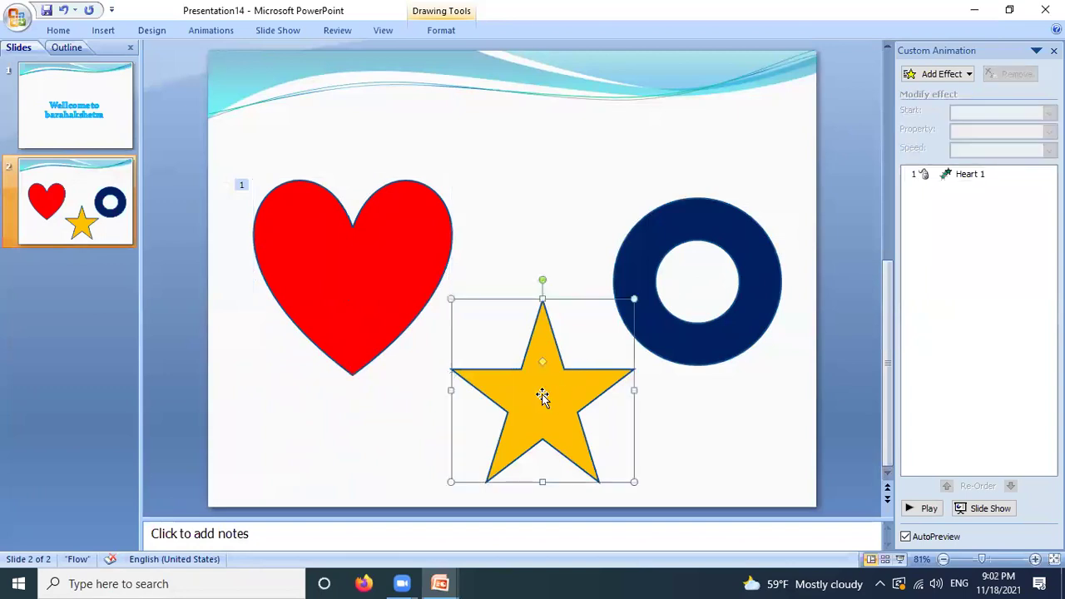
pyautogui.click(970, 77)
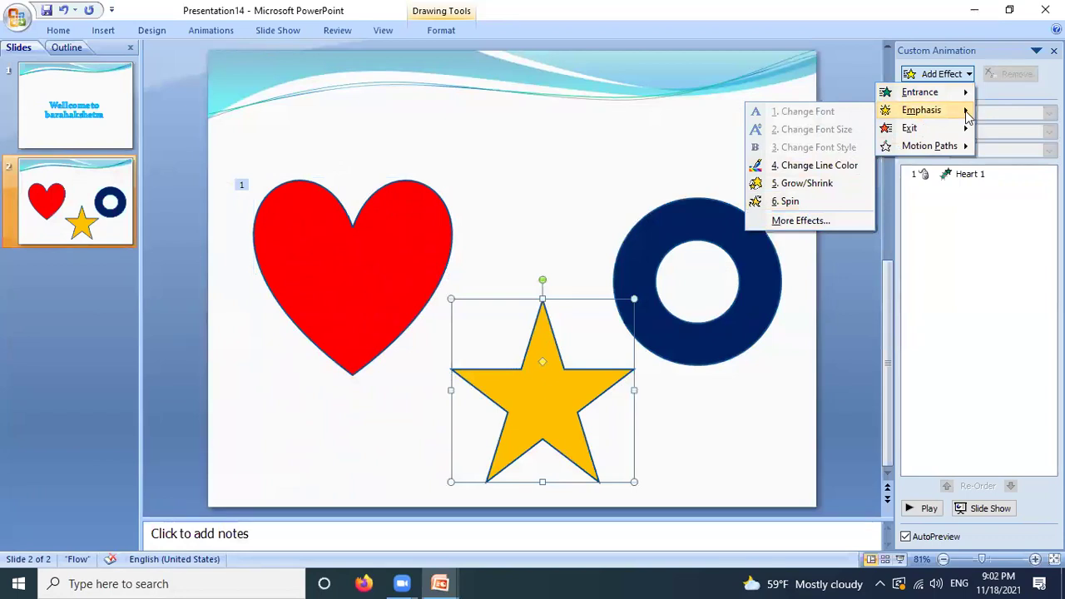
pyautogui.moveTo(909, 128)
pyautogui.click(833, 221)
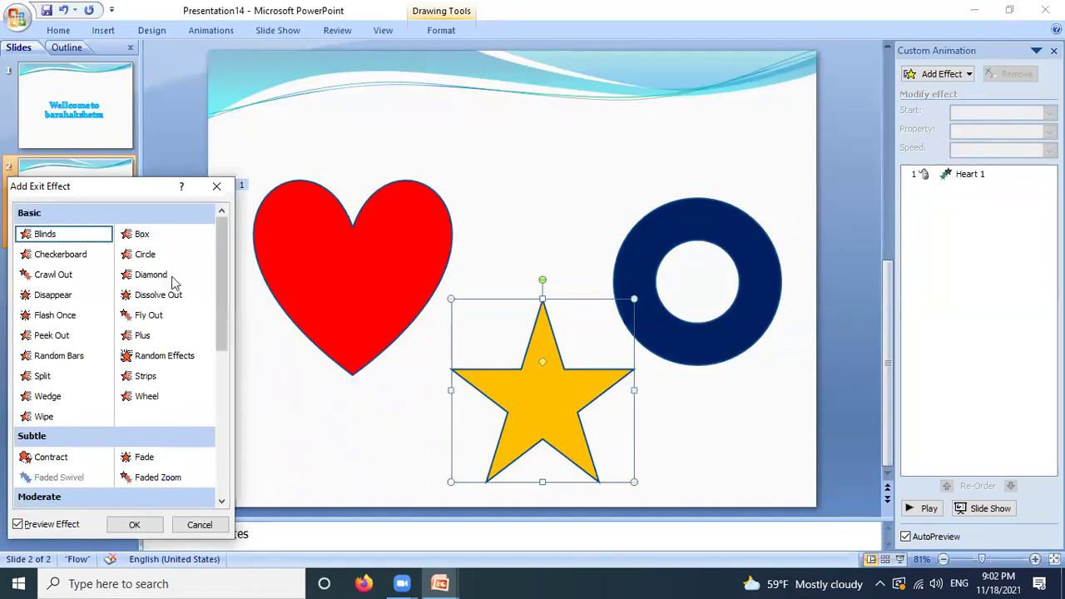
pyautogui.click(150, 317)
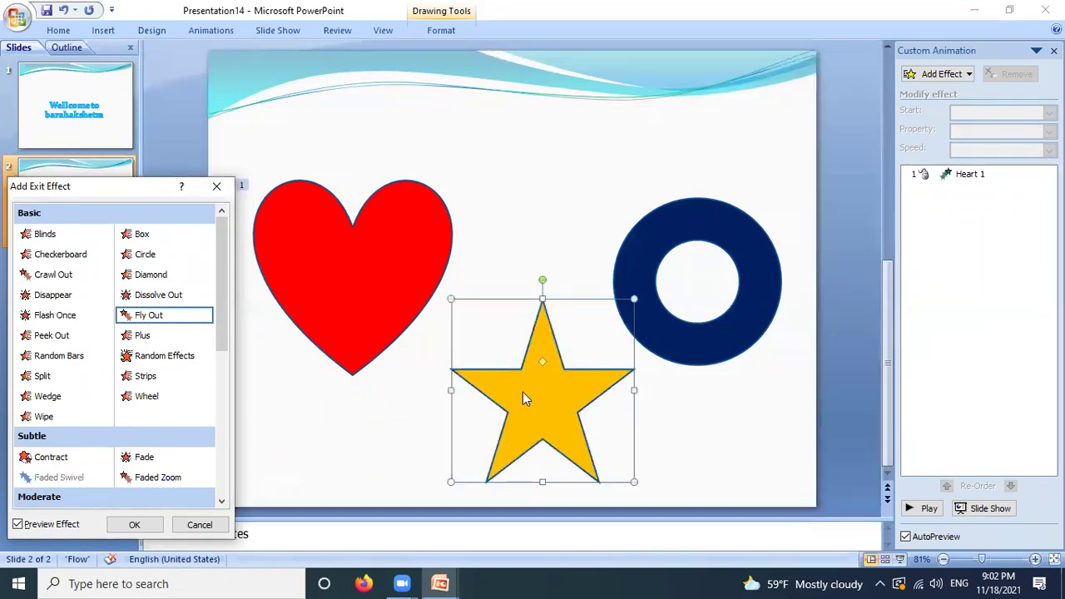
pyautogui.click(143, 337)
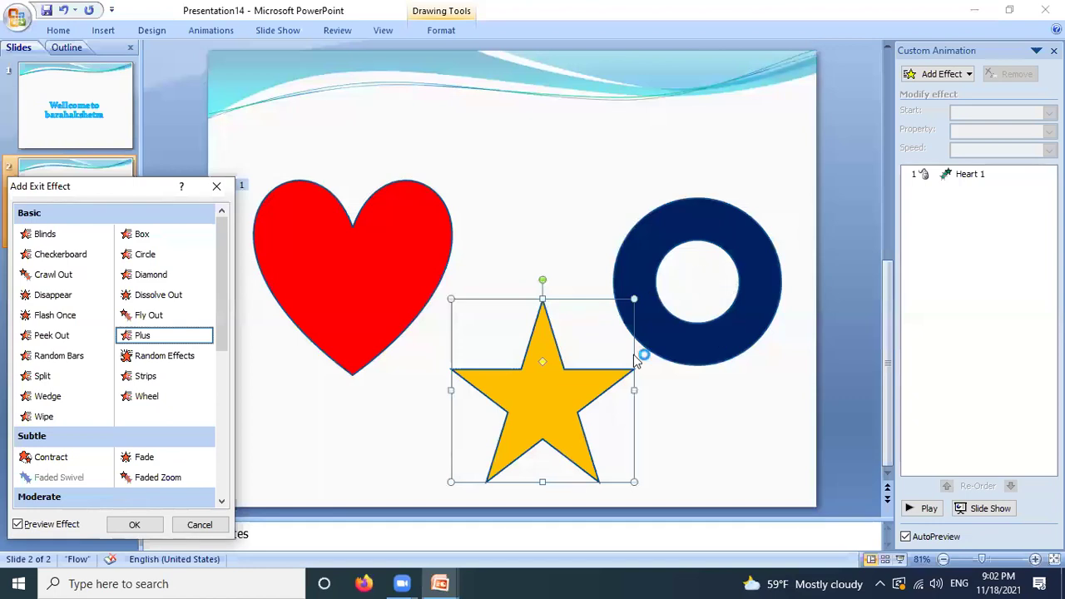
pyautogui.click(132, 523)
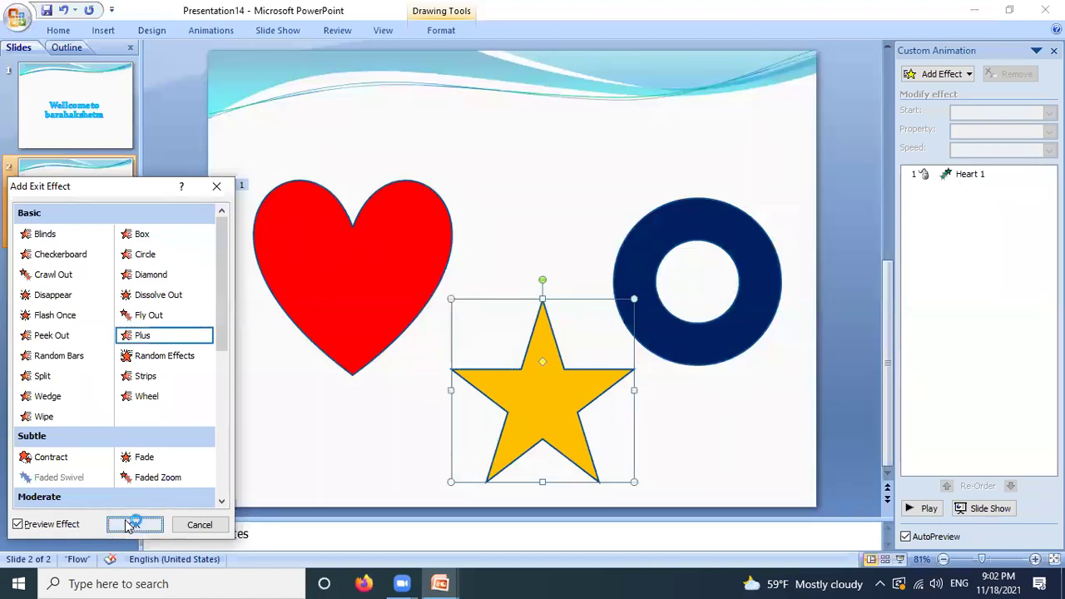
pyautogui.click(749, 279)
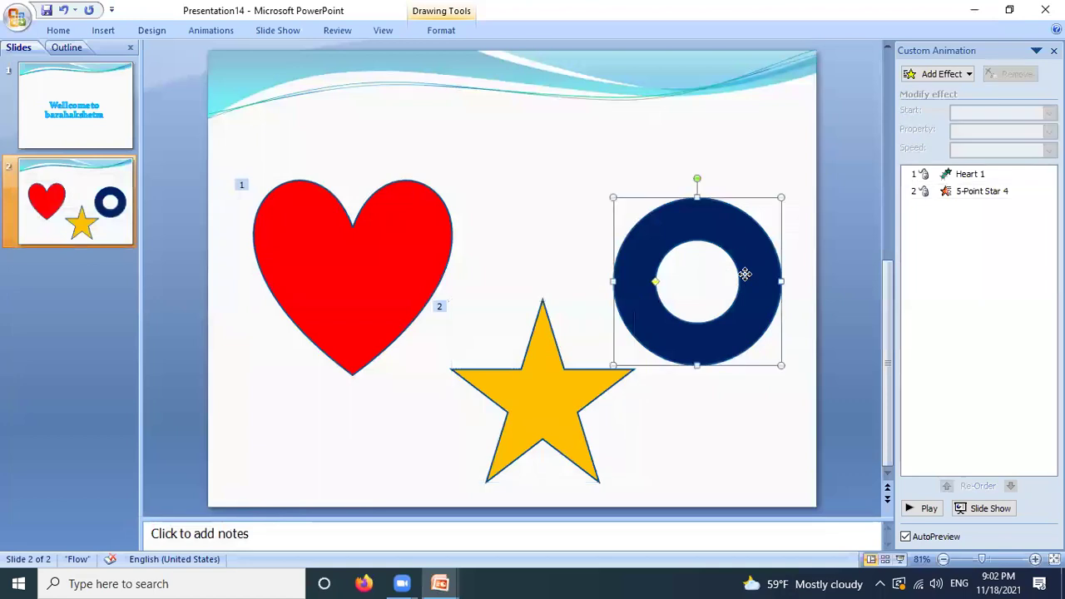
# - Give the donut a Dissolve Out exit effect after trying Circle
pyautogui.click(969, 75)
pyautogui.moveTo(921, 128)
pyautogui.click(806, 239)
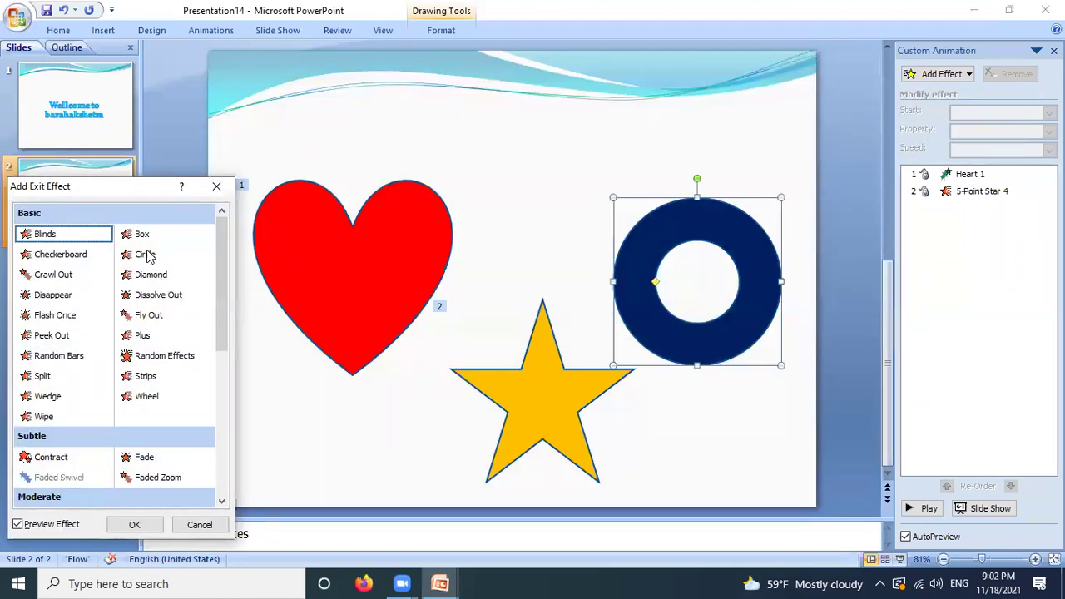
pyautogui.click(146, 257)
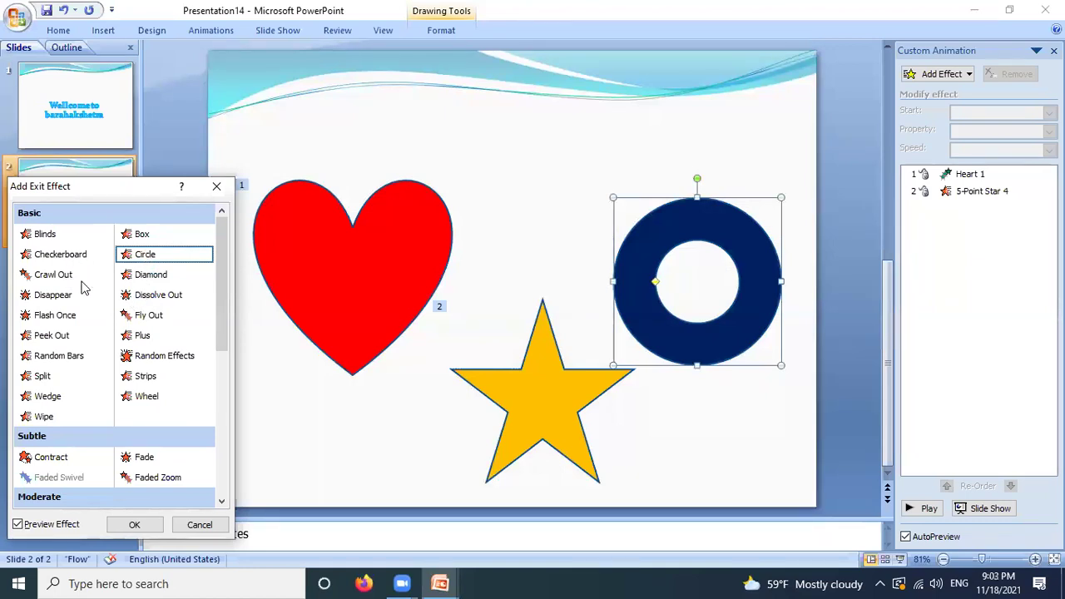
pyautogui.click(160, 299)
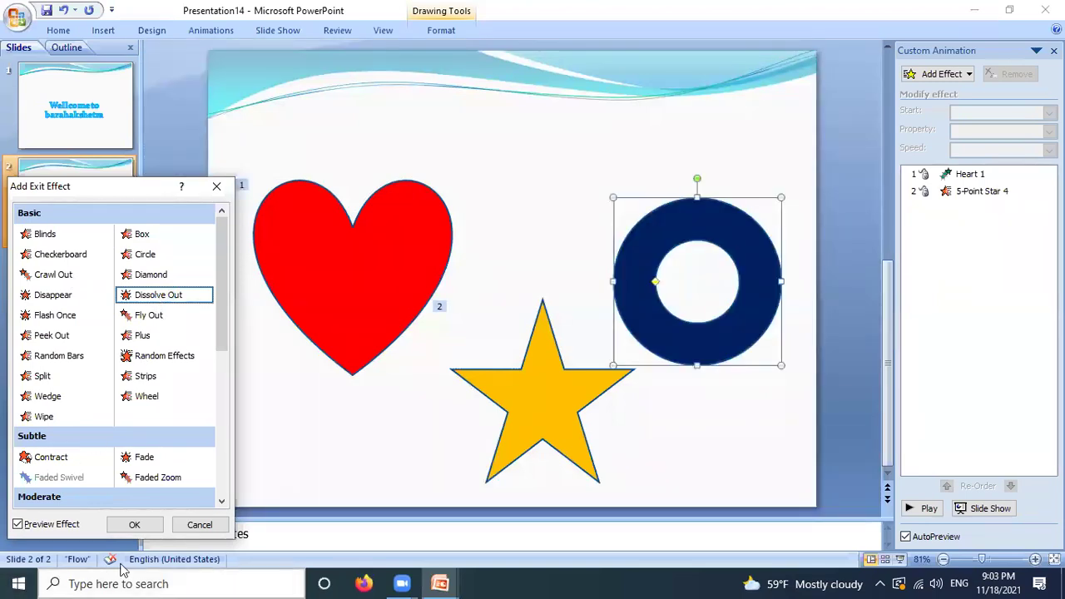
pyautogui.click(138, 530)
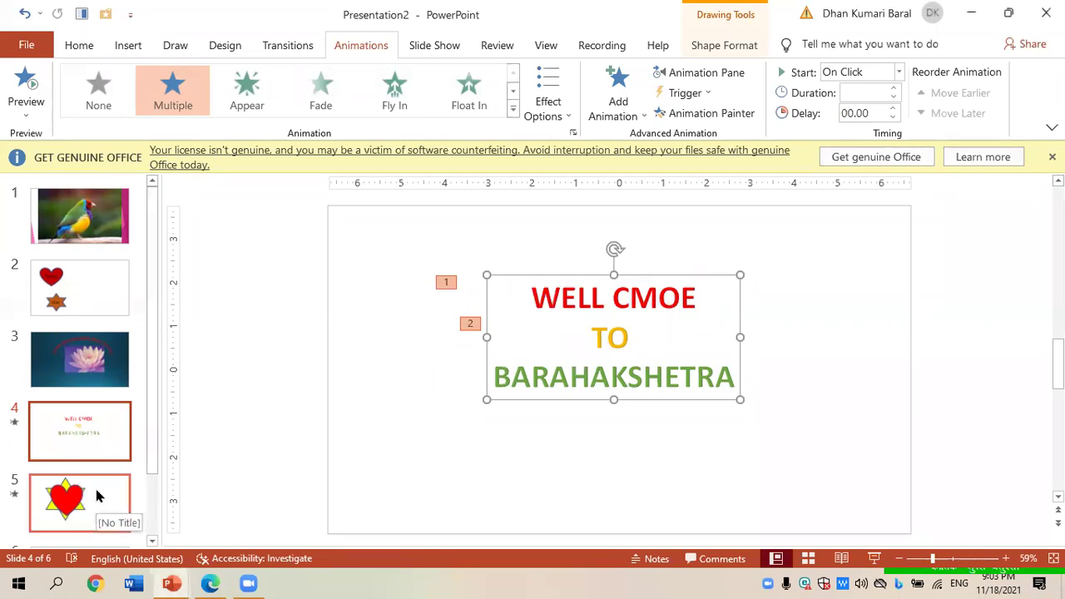
# - Go to slide 5 and show the Animation Pane listing Star: 6 Points 2 and Heart 1
pyautogui.click(96, 496)
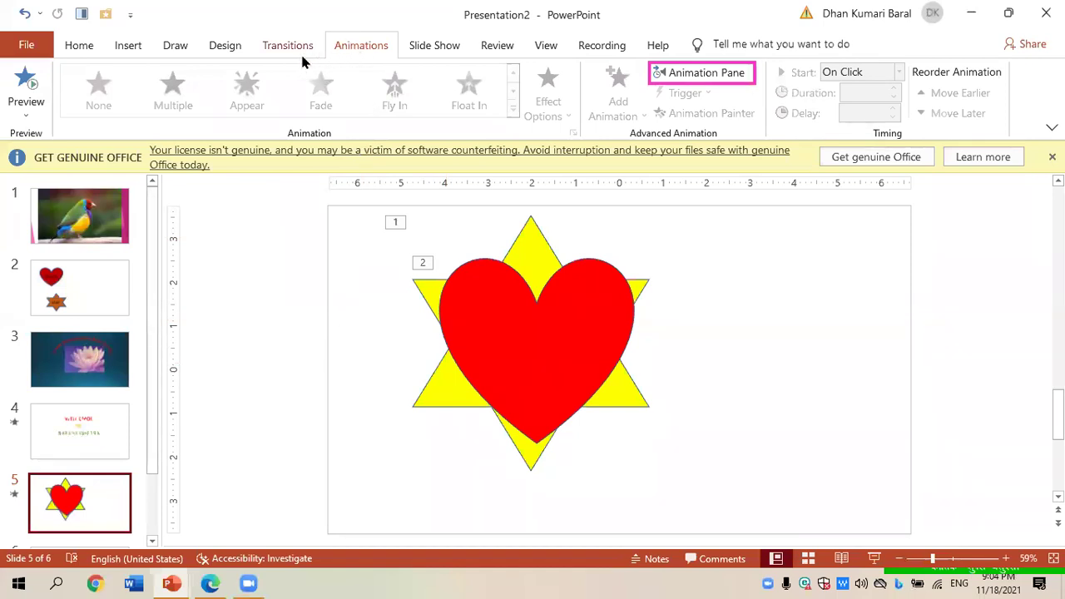
pyautogui.click(687, 79)
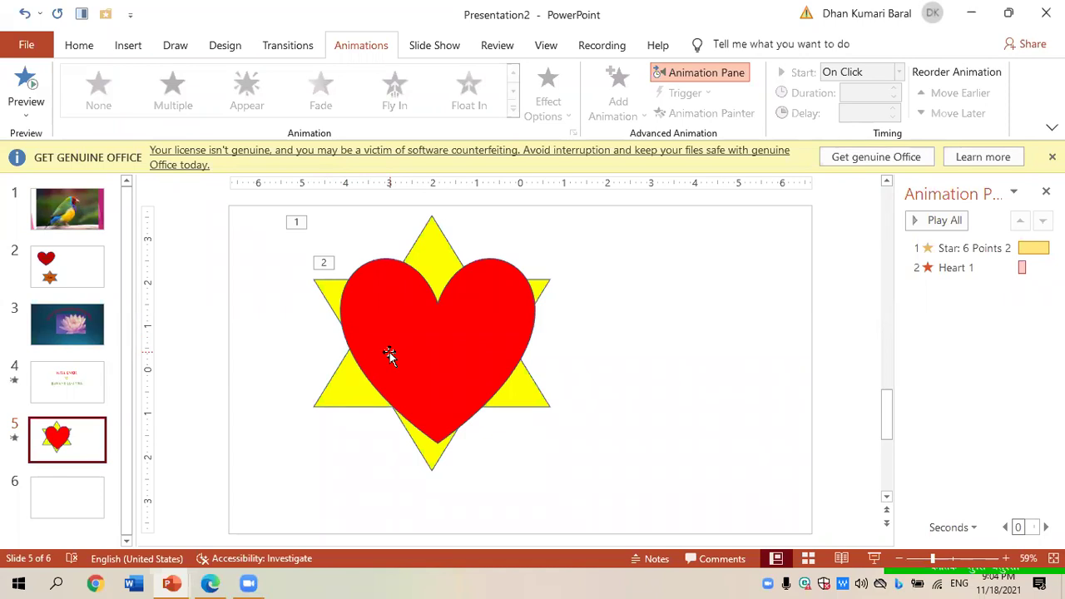
pyautogui.click(391, 354)
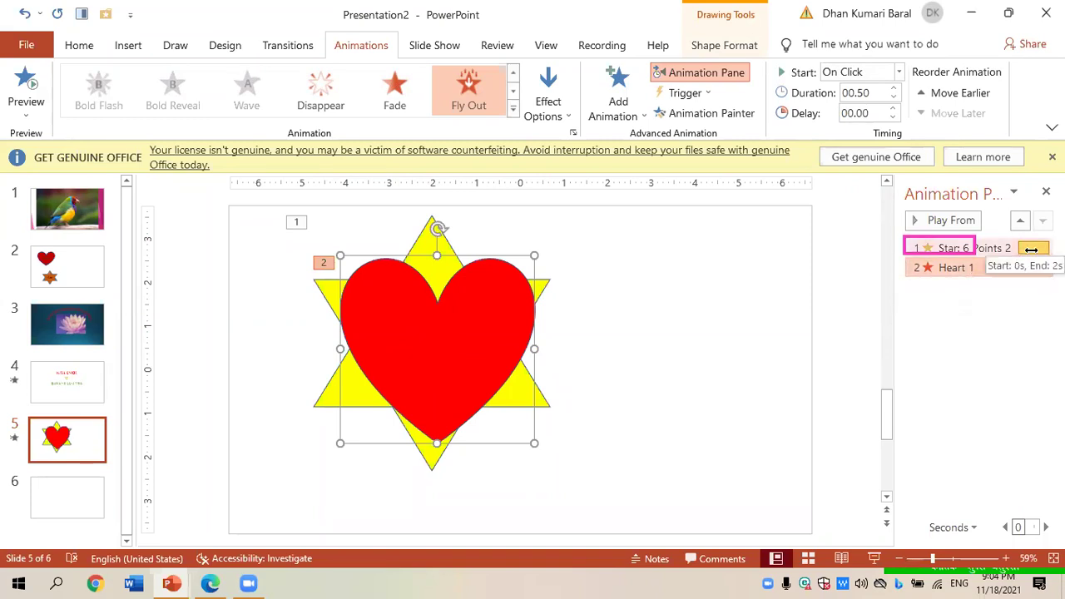
pyautogui.click(930, 247)
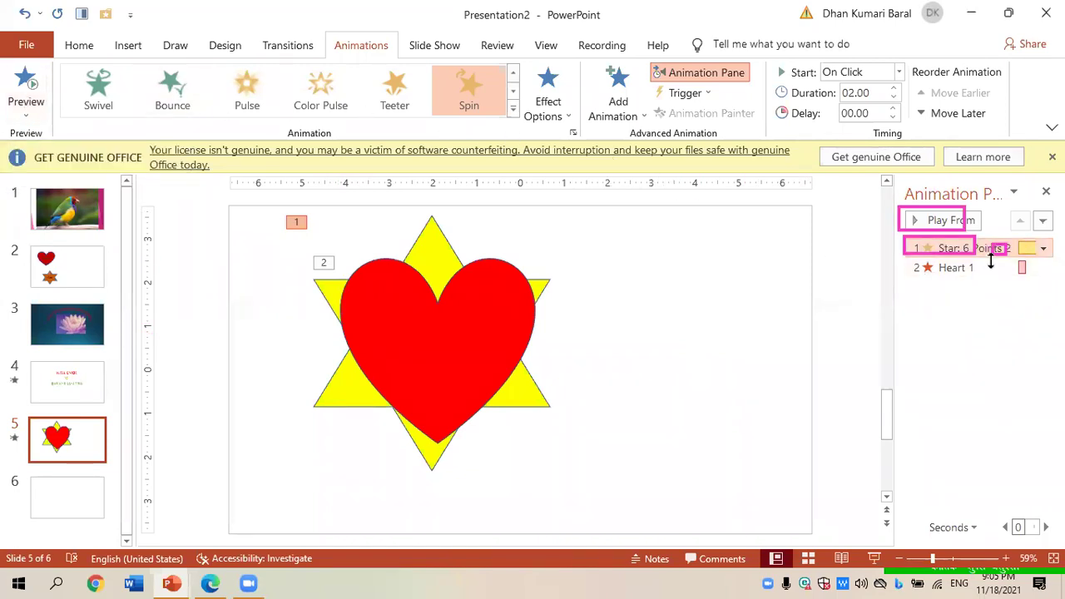
pyautogui.click(937, 221)
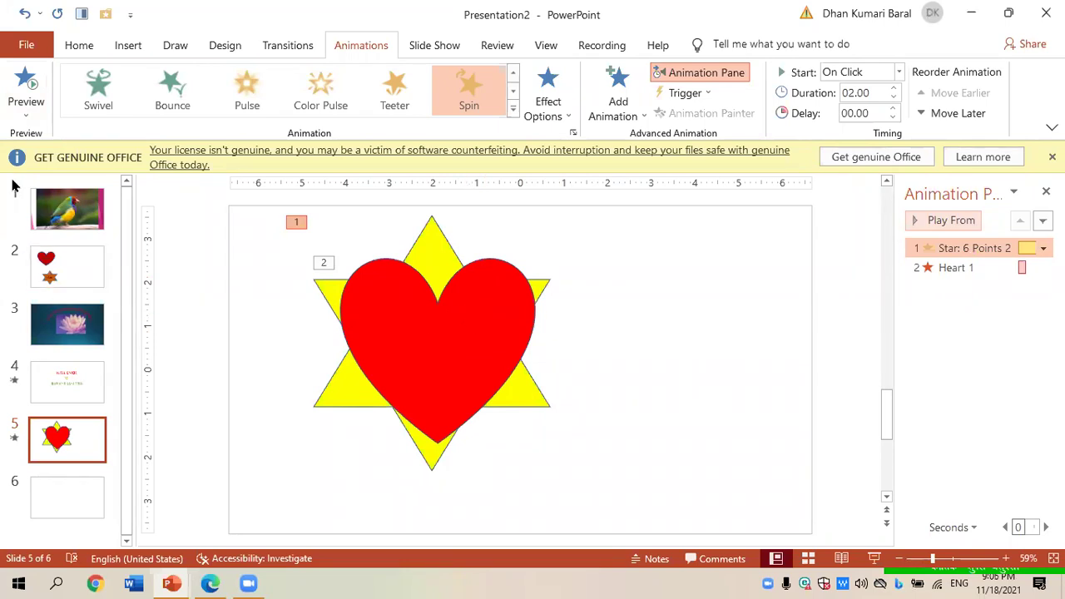
# - Change the heart's Fly Out animation to the Darken emphasis effect
pyautogui.click(511, 112)
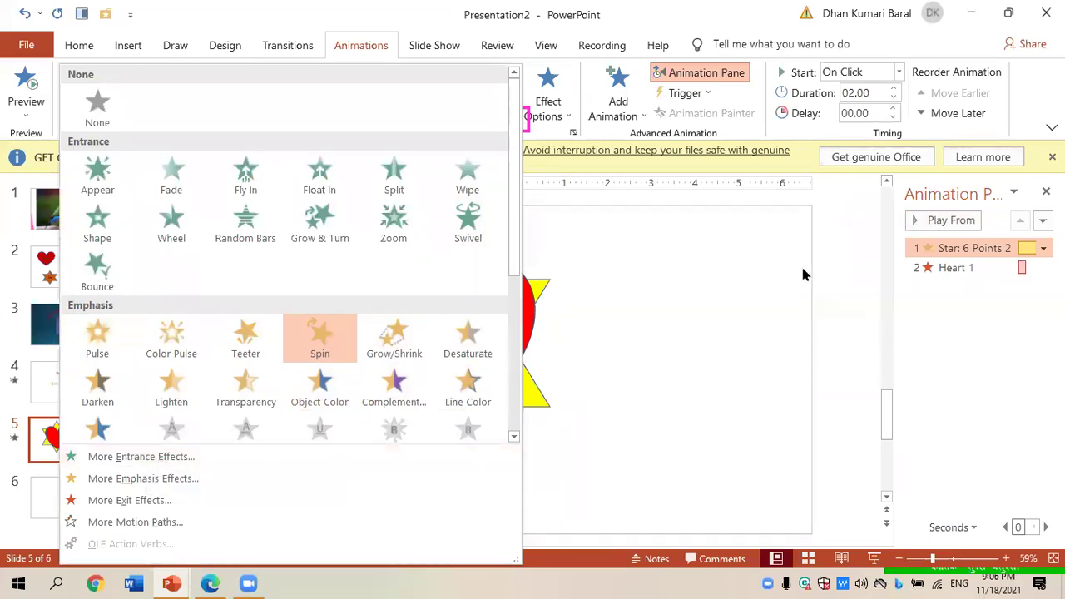
pyautogui.click(549, 400)
pyautogui.click(436, 341)
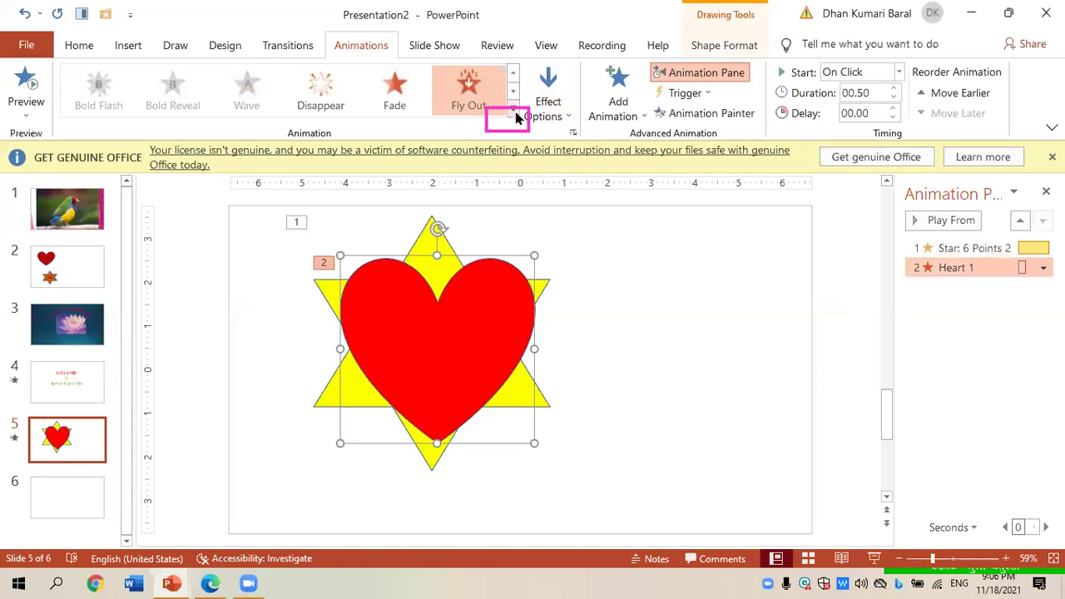
pyautogui.click(514, 113)
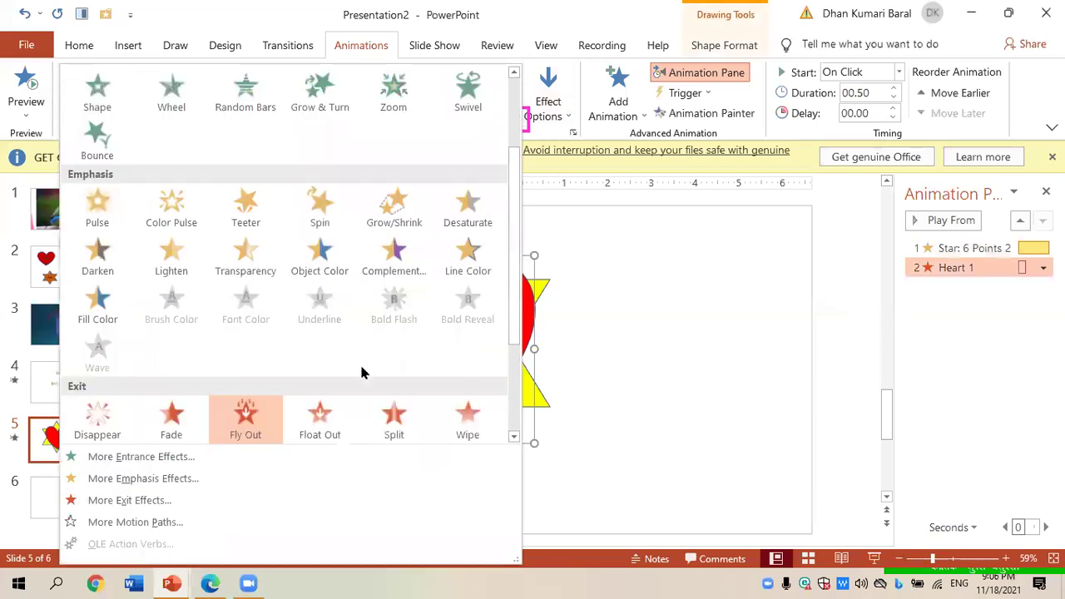
pyautogui.click(184, 480)
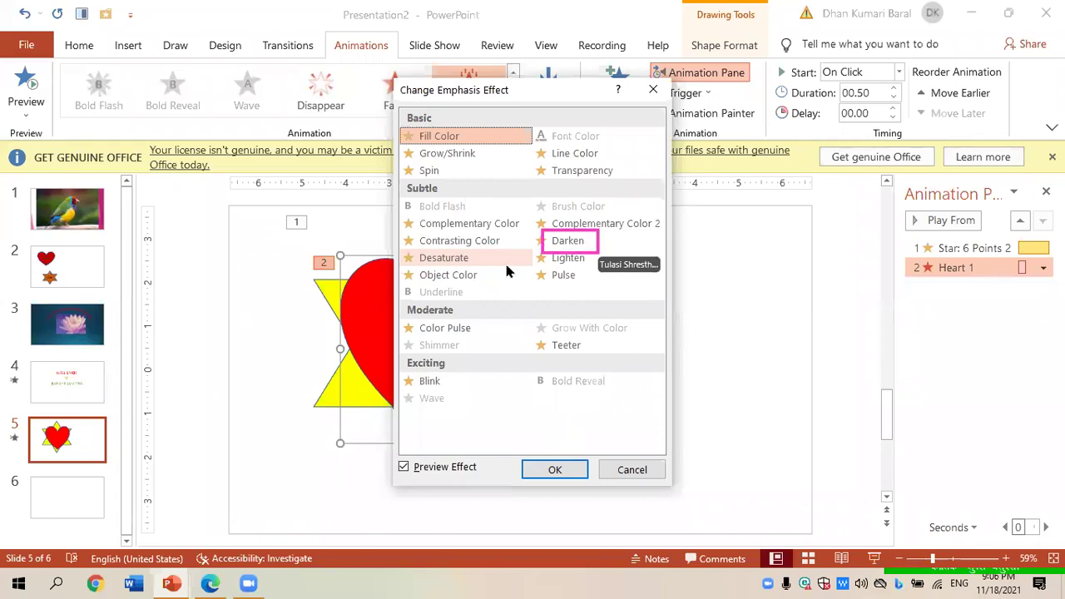
pyautogui.click(569, 244)
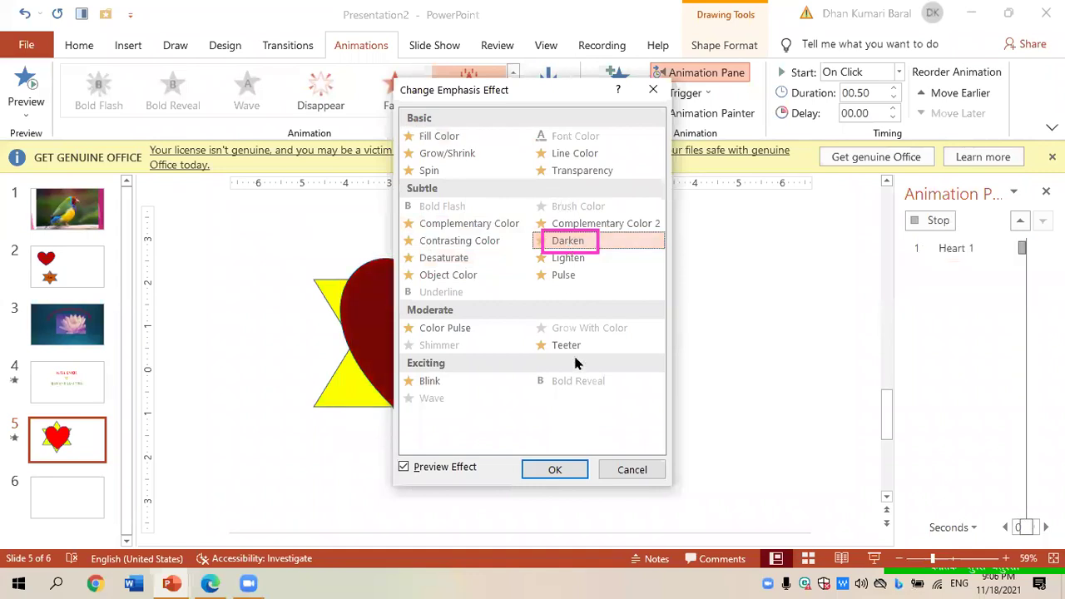
pyautogui.click(552, 471)
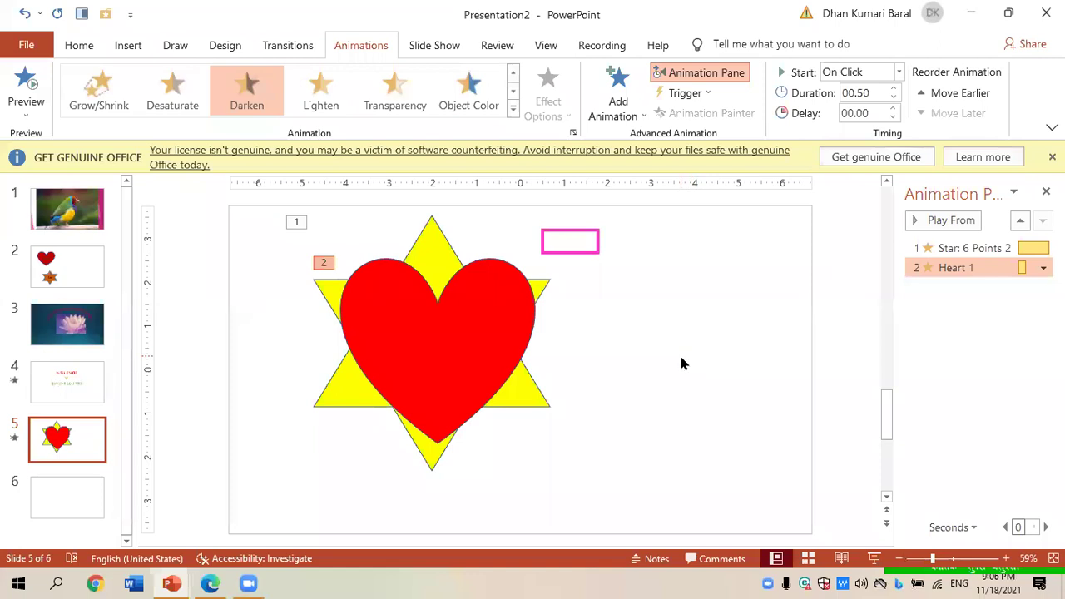
pyautogui.click(31, 110)
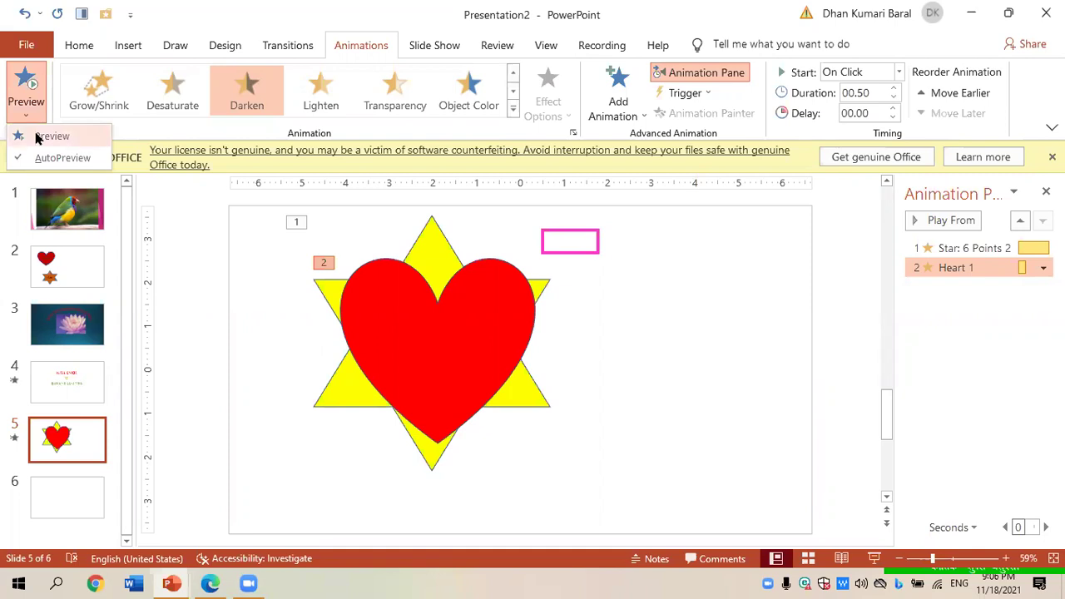
pyautogui.click(37, 136)
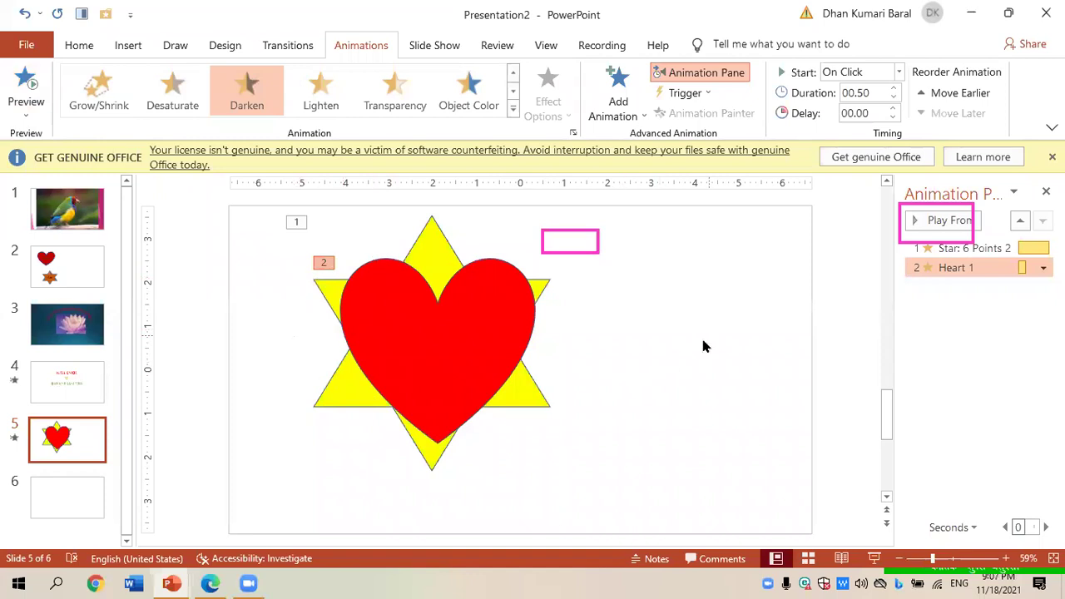
pyautogui.click(947, 220)
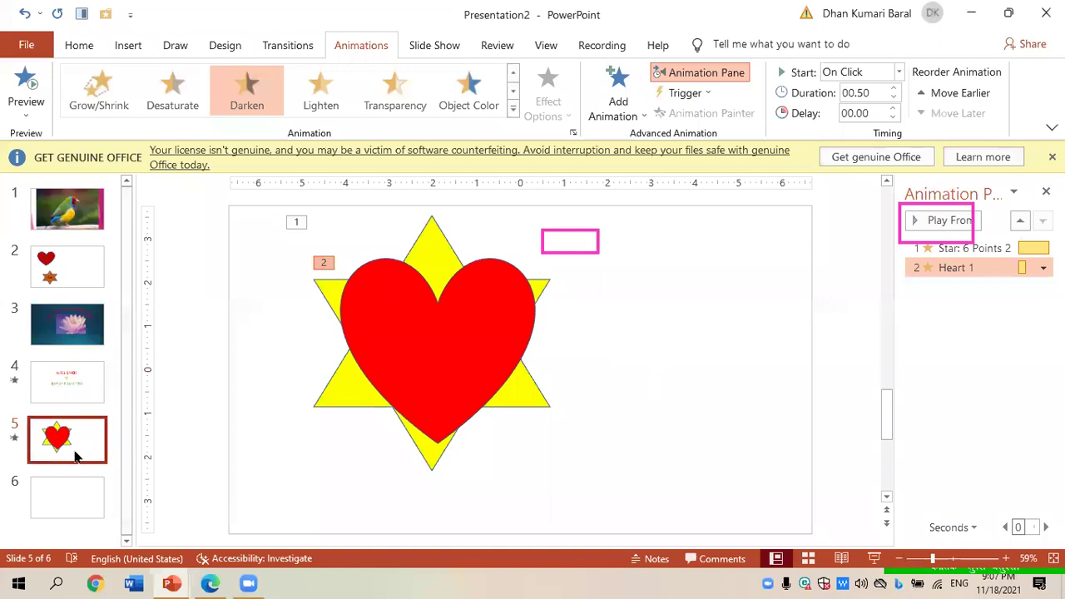
# - Return to slide 4 with the 'WELL CMOE TO BARAHAKSHETRA' text box
pyautogui.click(71, 398)
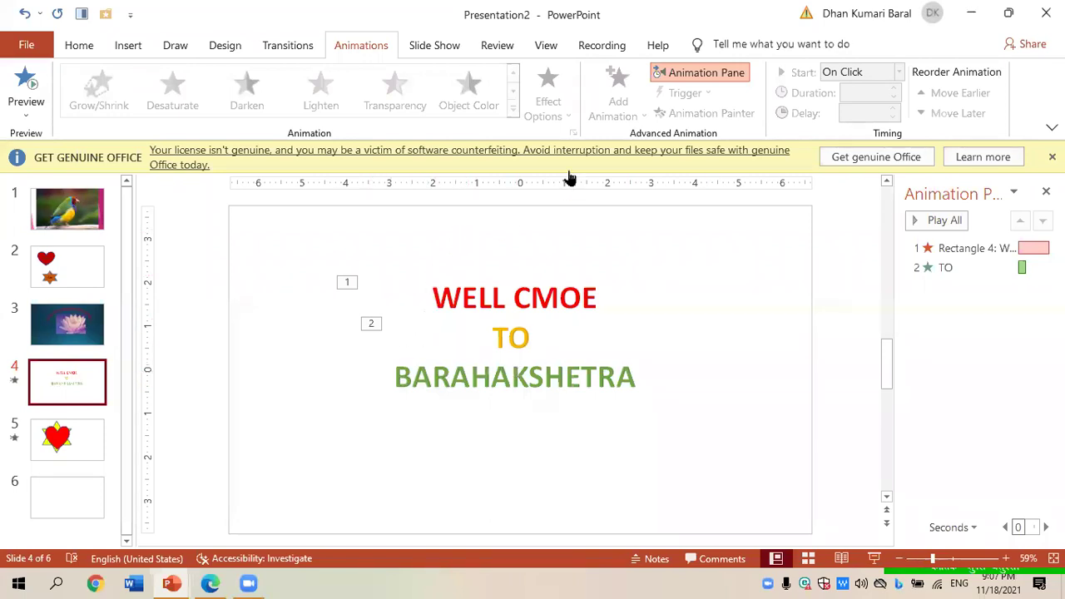
# - Select the 'WELL CMOE TO BARAHAKSHETRA' text box and bring up its Add Animation effects gallery
pyautogui.click(485, 338)
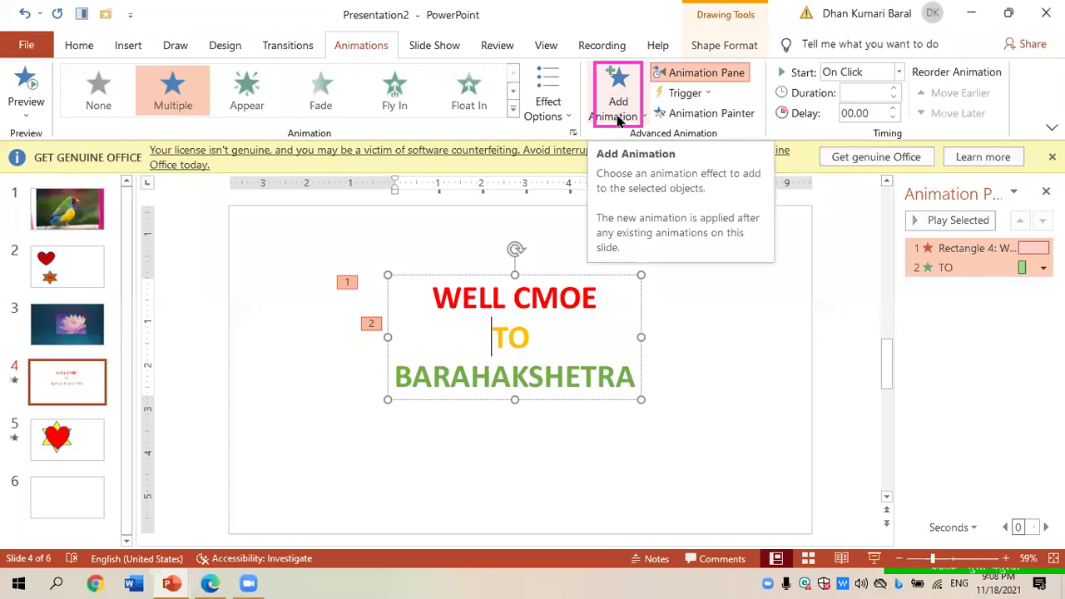
pyautogui.click(617, 121)
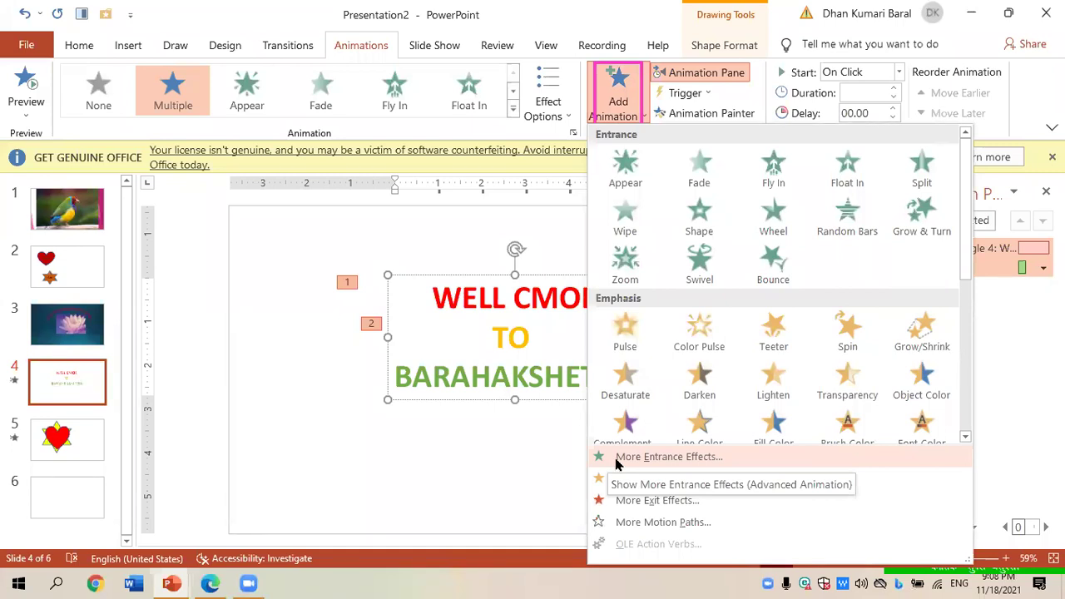
pyautogui.click(575, 445)
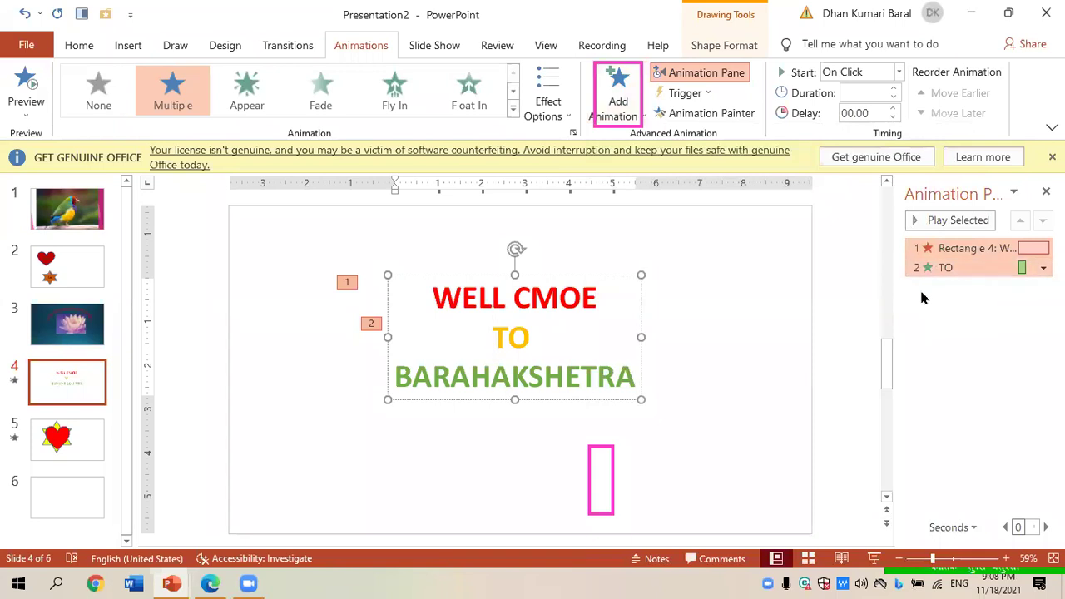
pyautogui.click(608, 105)
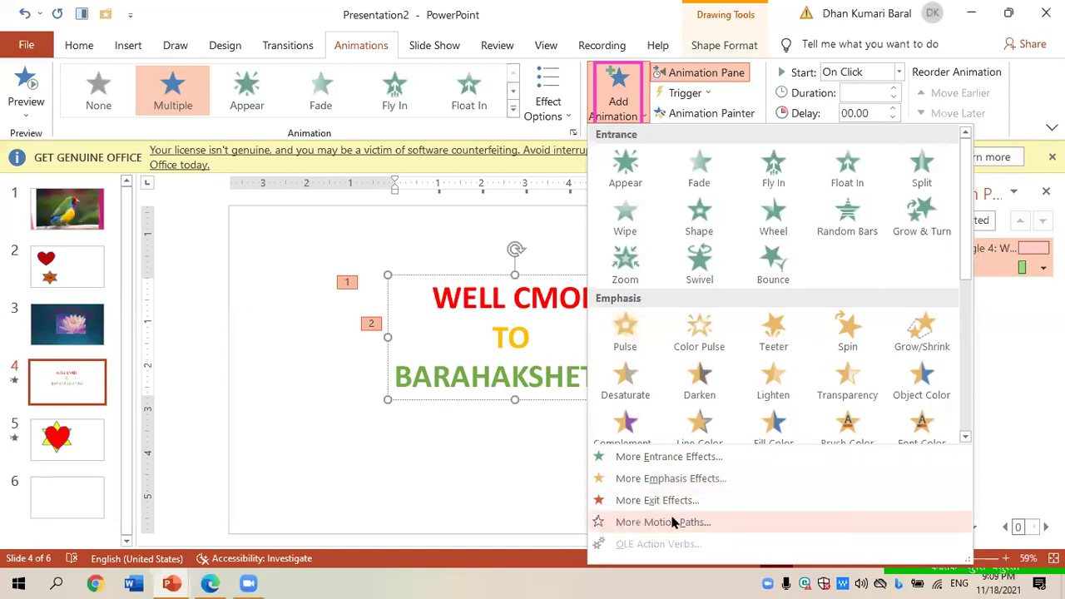
# - Add a Darken emphasis as the text box's third animation
pyautogui.click(1031, 427)
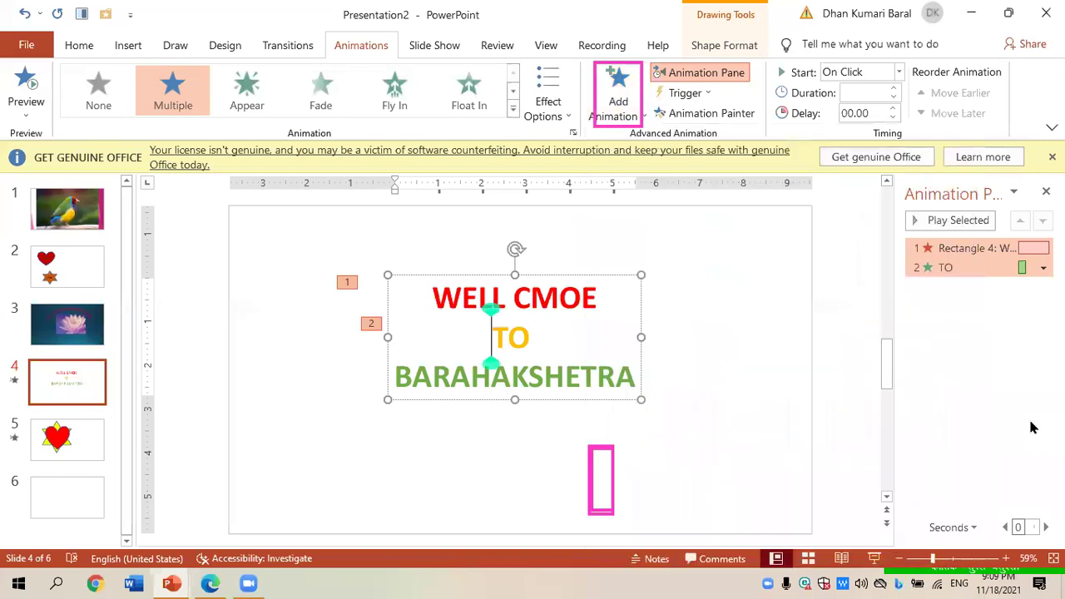
pyautogui.click(618, 98)
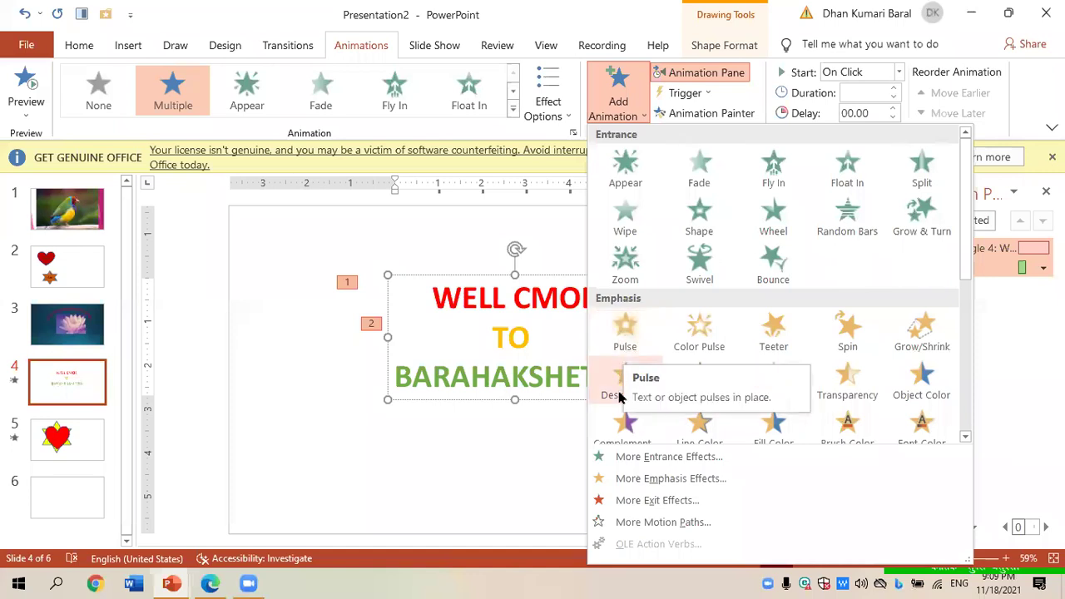
pyautogui.click(621, 480)
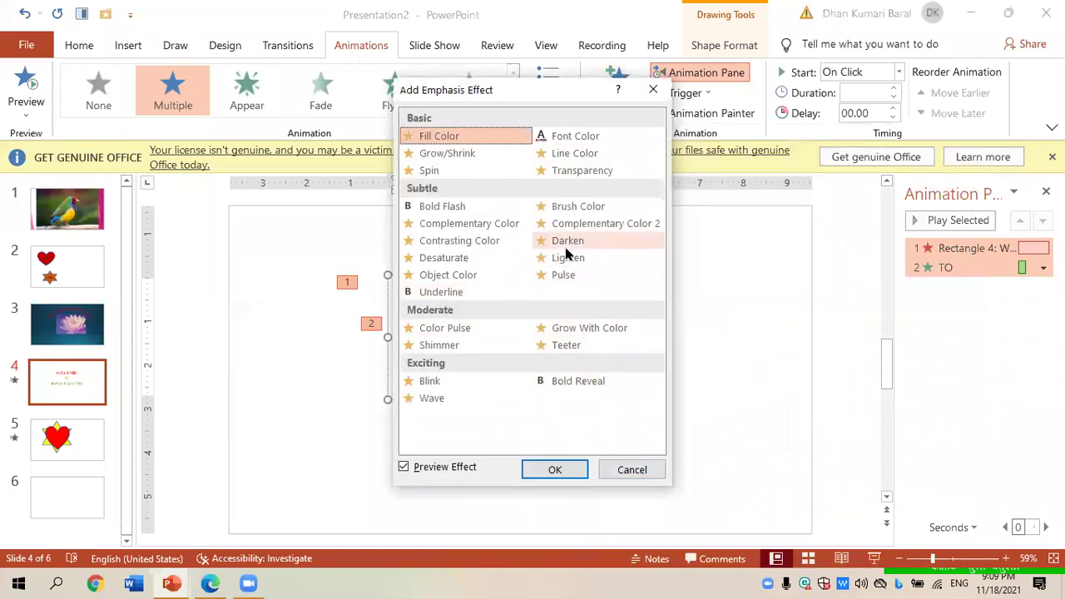
pyautogui.click(566, 246)
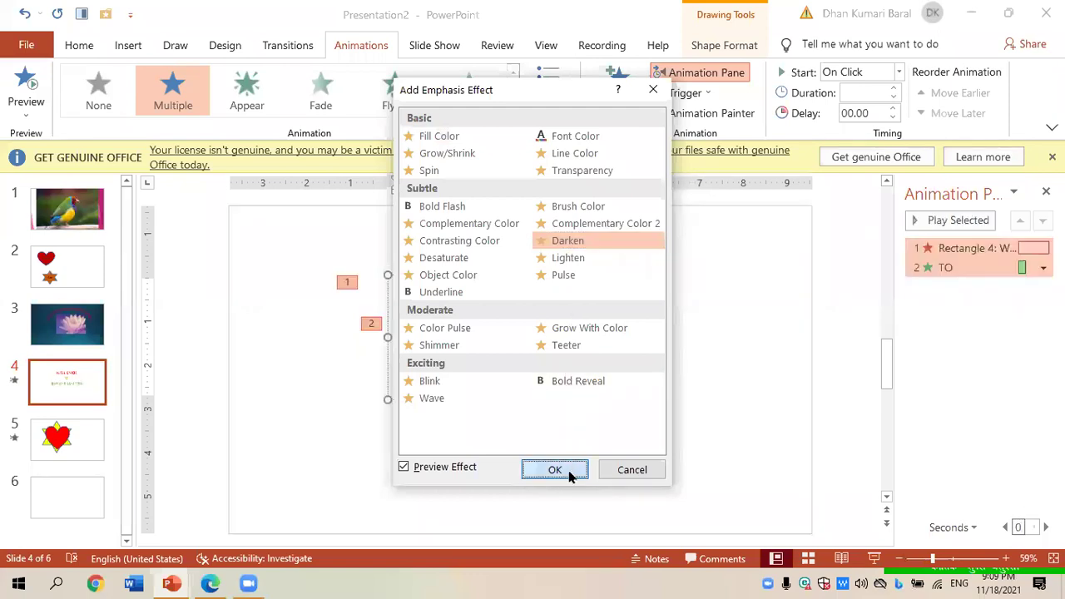
pyautogui.click(554, 470)
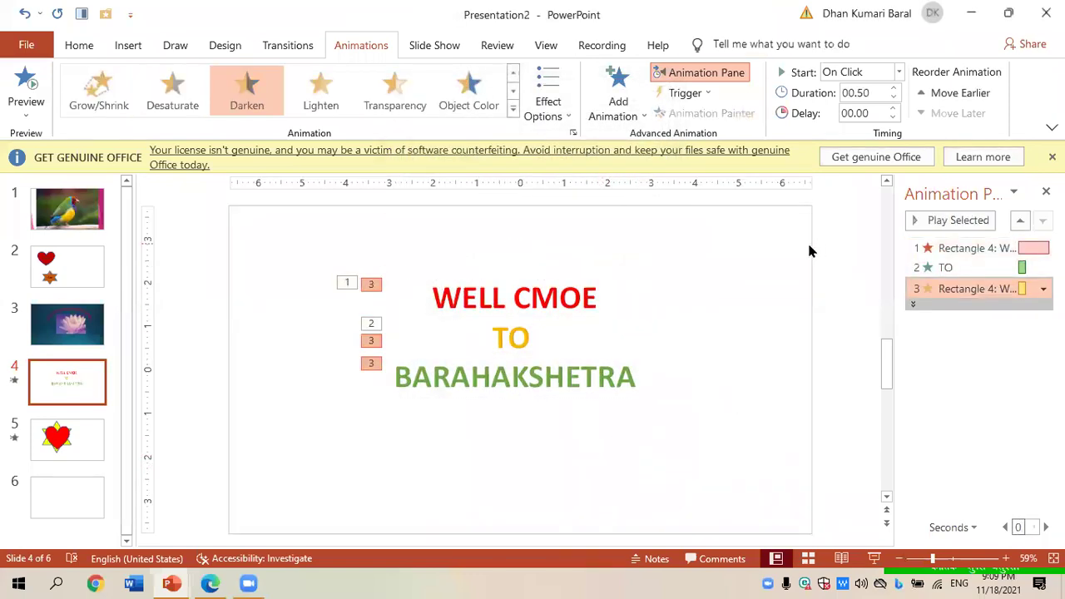
# - Preview the Darken effect, then remove animation 3 from the Animation Pane
pyautogui.click(956, 226)
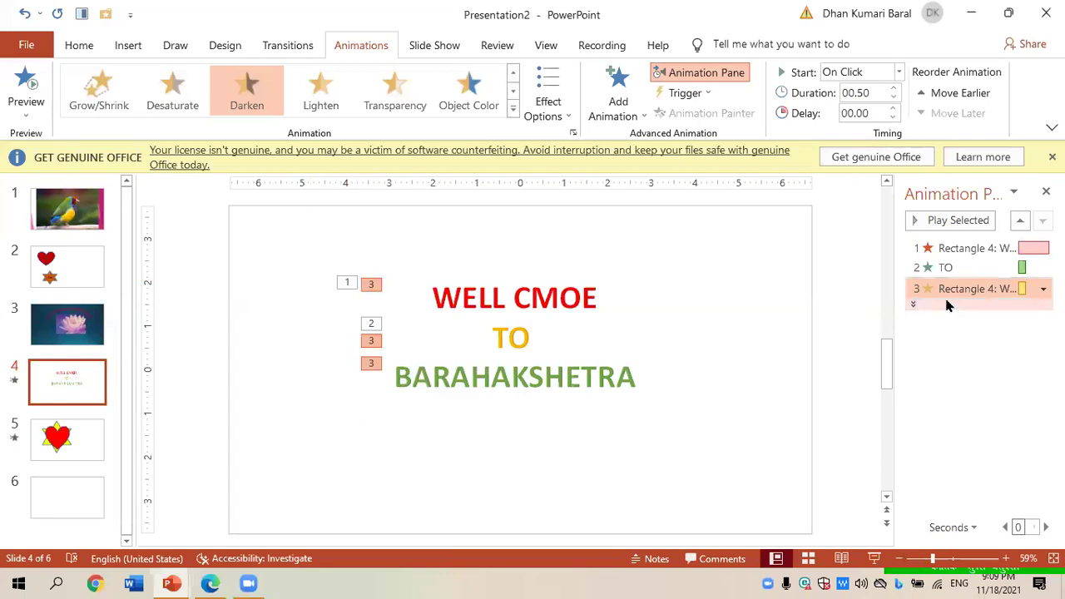
pyautogui.moveTo(929, 289); pyautogui.dragTo(920, 249)
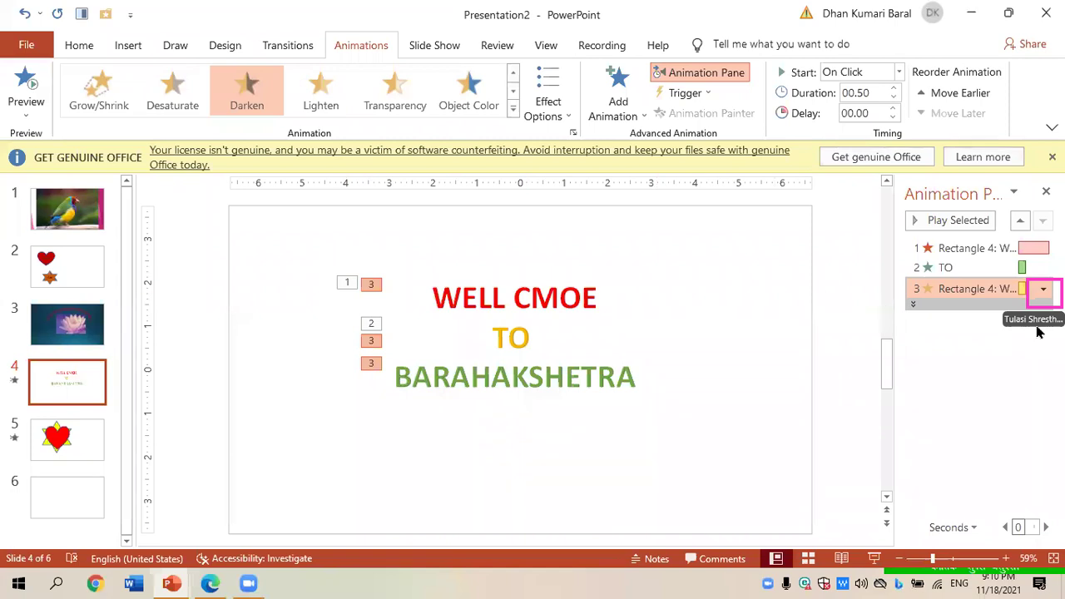
pyautogui.click(1043, 288)
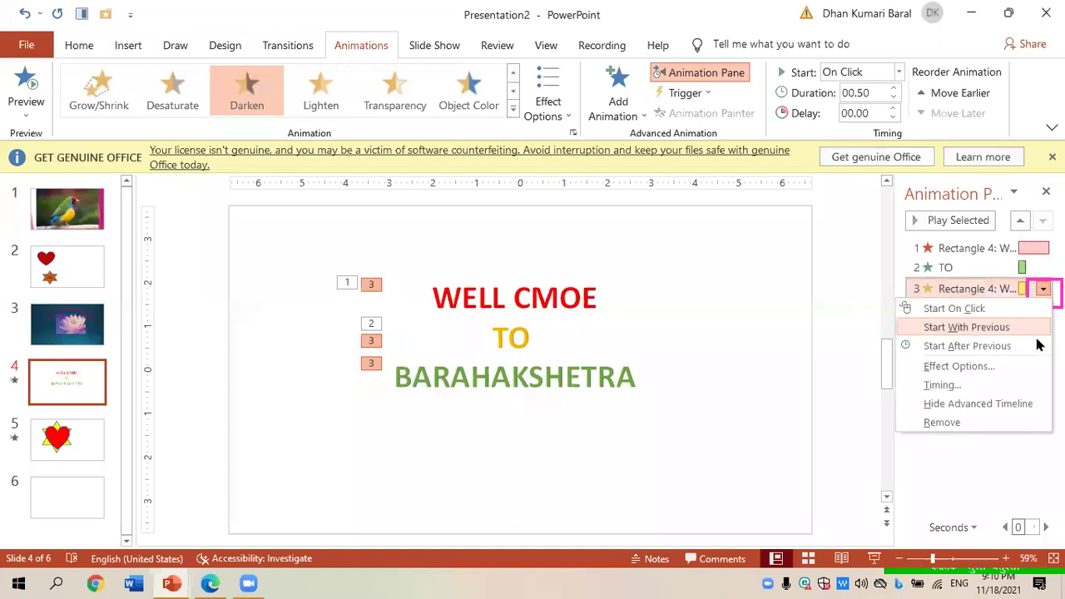
pyautogui.click(943, 423)
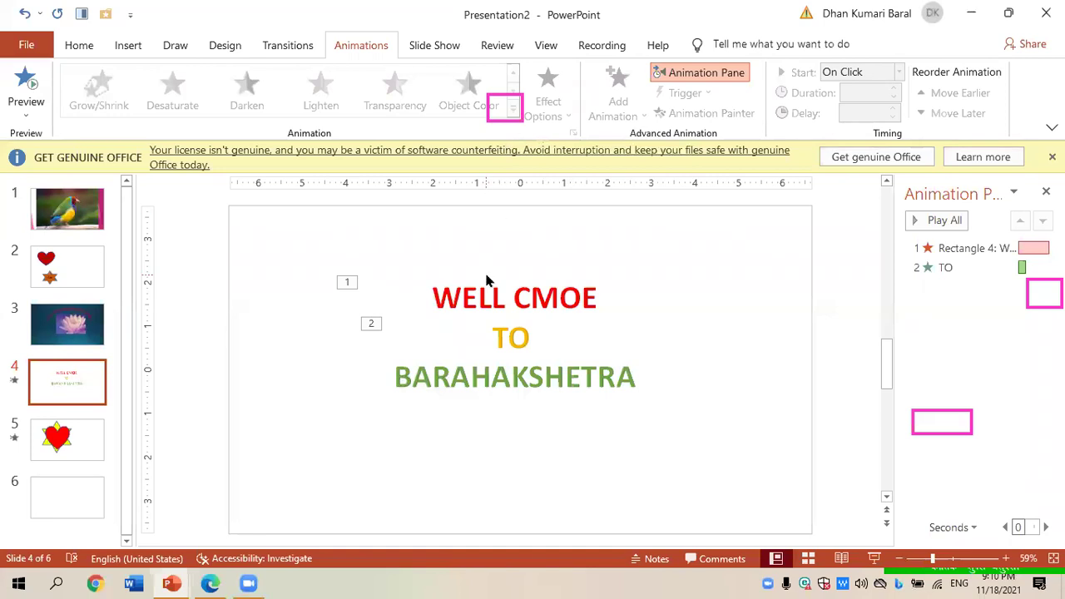
# - Replace the text box's animations with a single Pulse emphasis and preview it
pyautogui.click(482, 340)
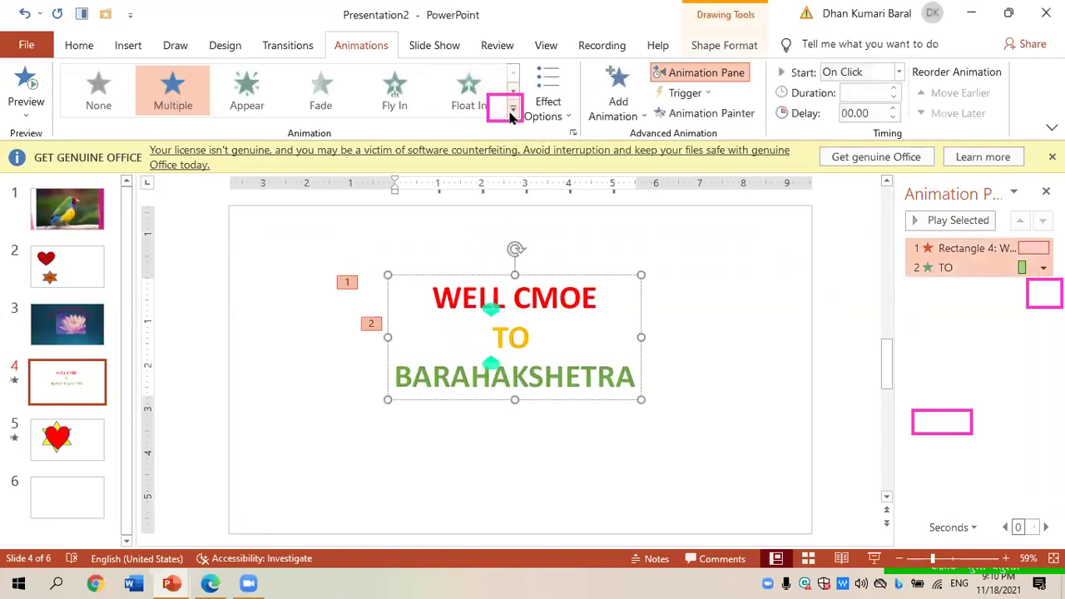
pyautogui.click(512, 113)
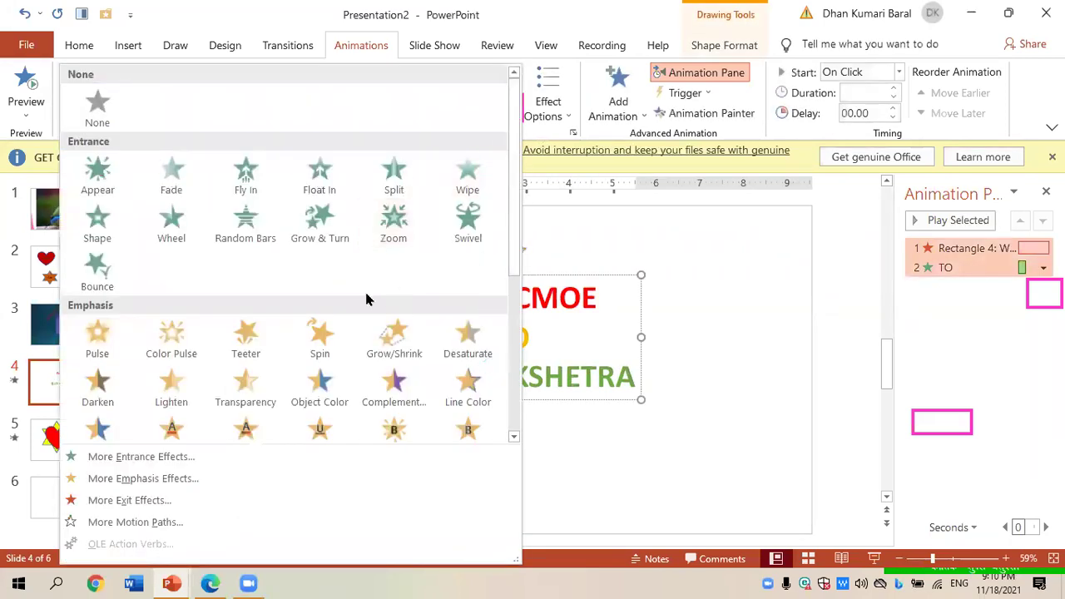
pyautogui.click(98, 345)
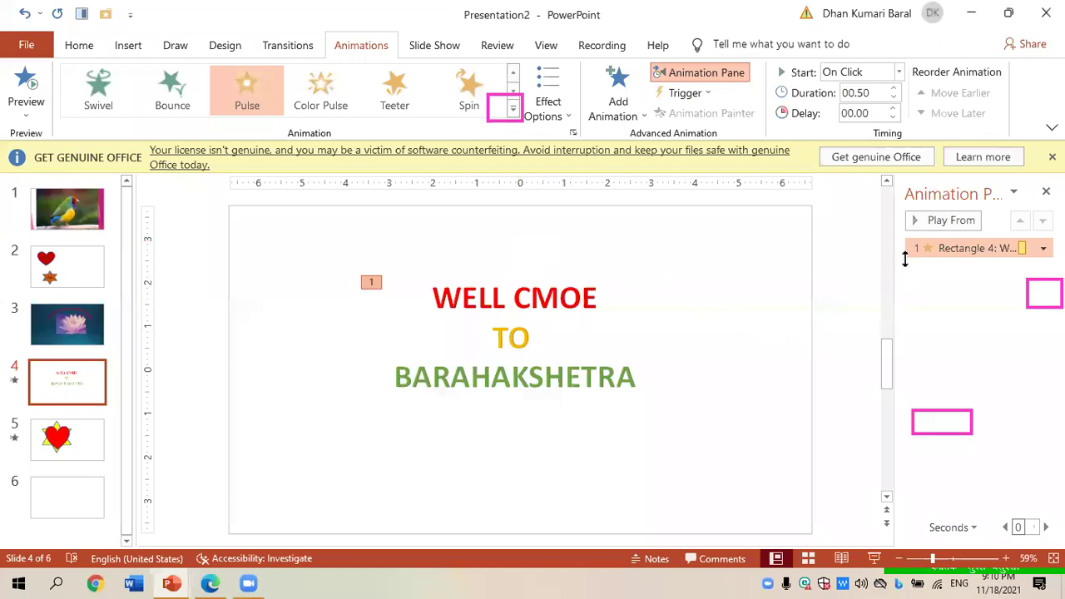
pyautogui.click(942, 221)
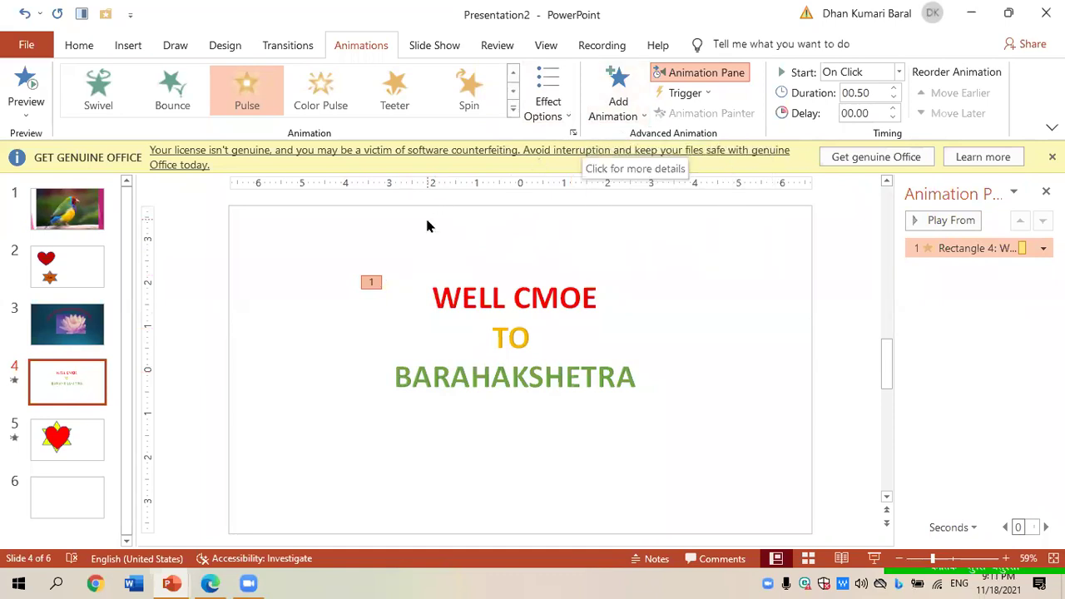
# - Add an Appear entrance effect to the title text box
pyautogui.click(487, 360)
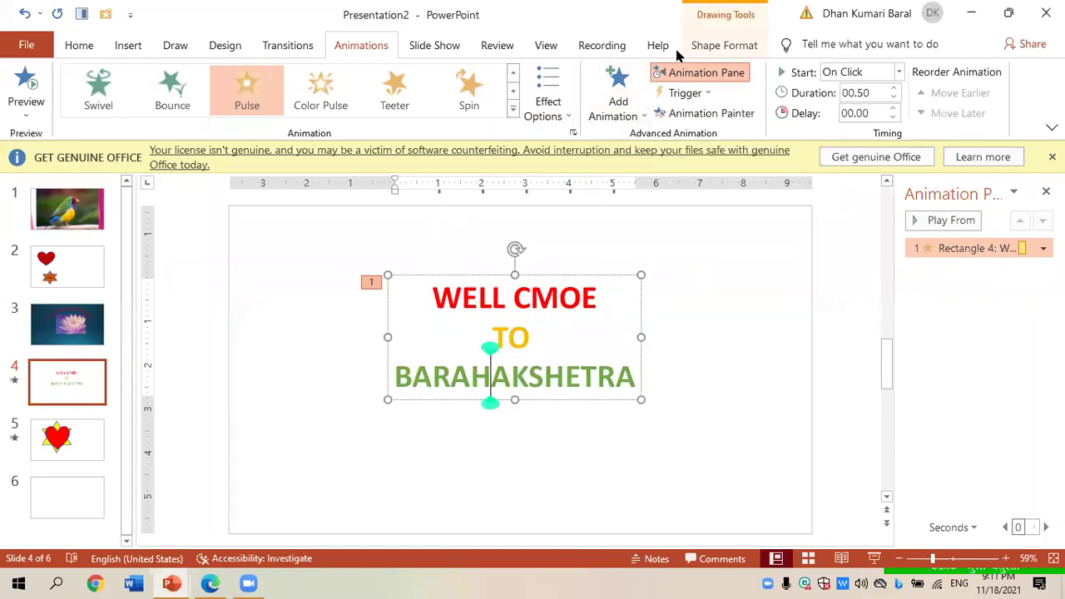
pyautogui.click(614, 119)
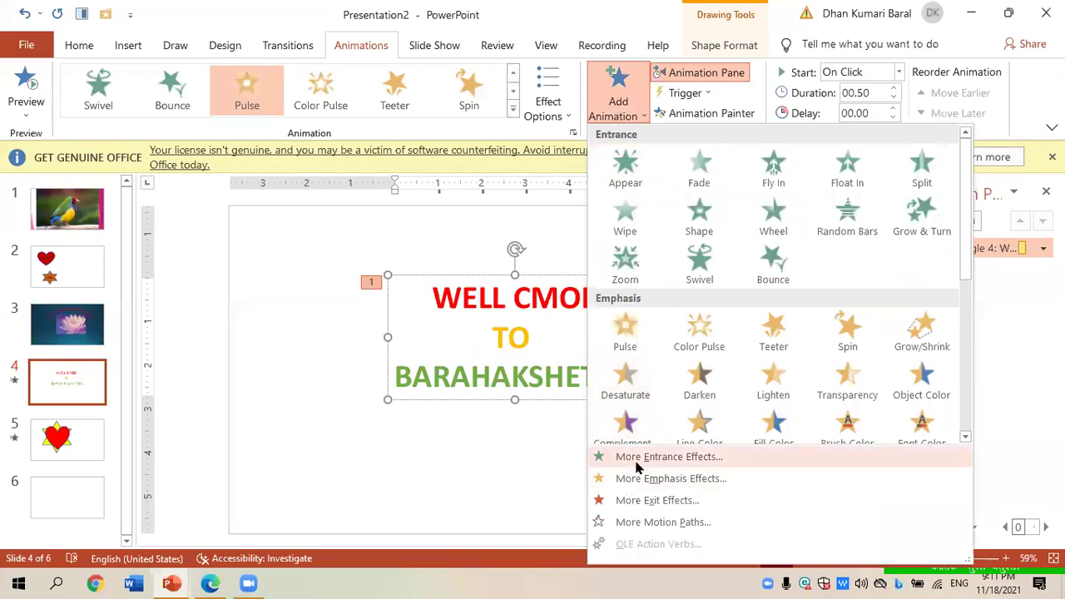
pyautogui.click(637, 457)
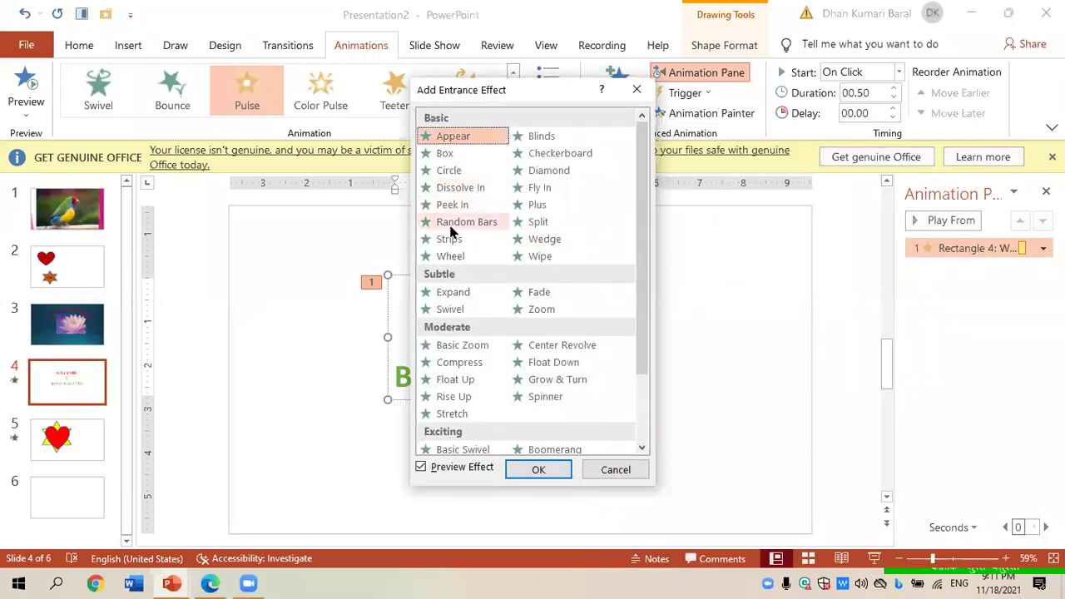
pyautogui.click(470, 142)
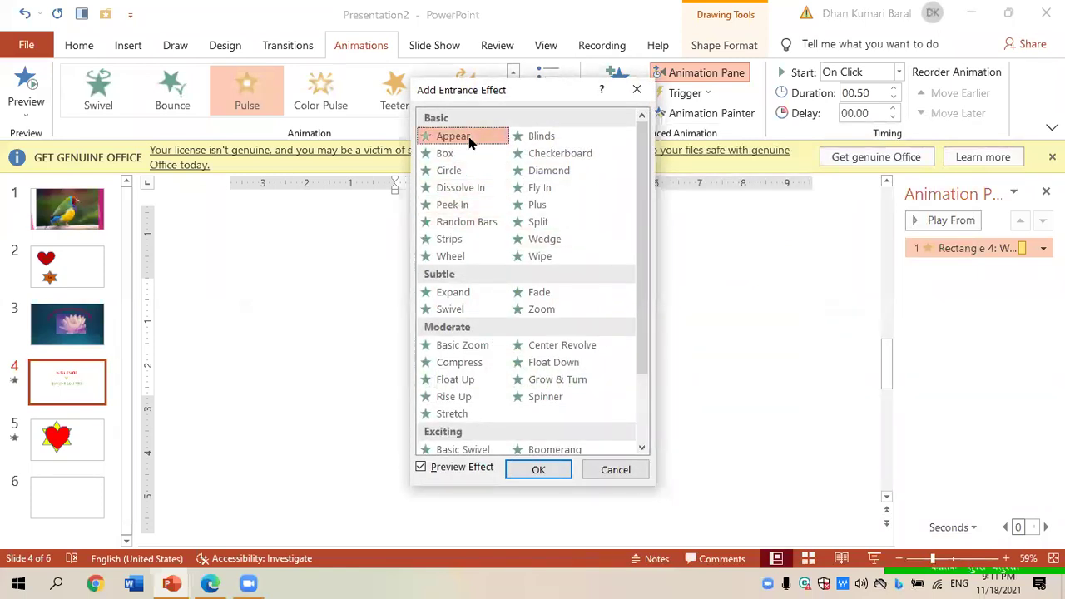
pyautogui.click(539, 469)
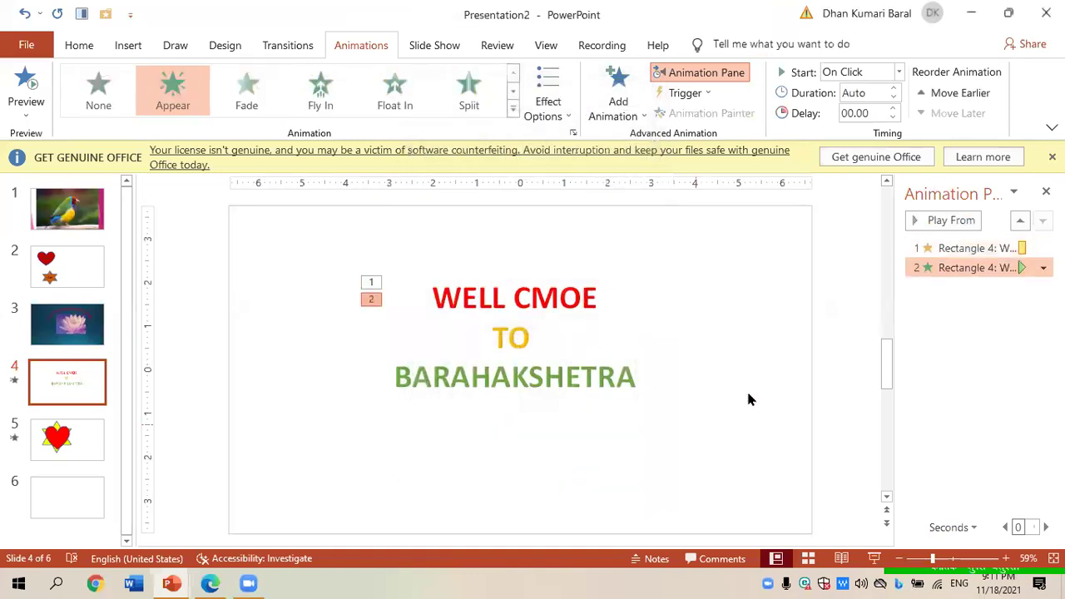
# - Add a Spin emphasis effect as the text box's third animation
pyautogui.click(620, 108)
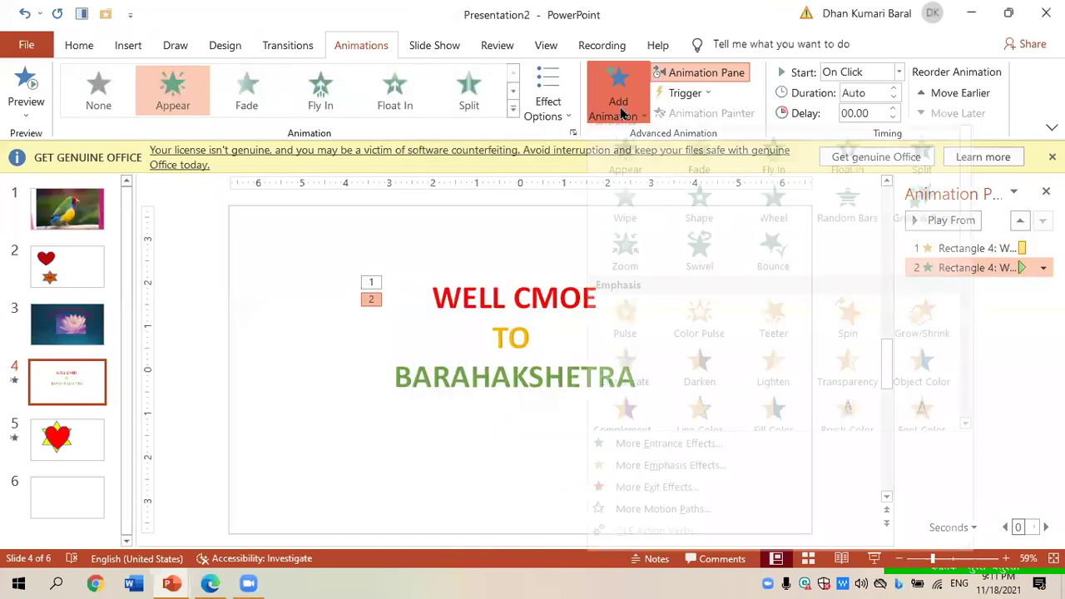
pyautogui.click(647, 477)
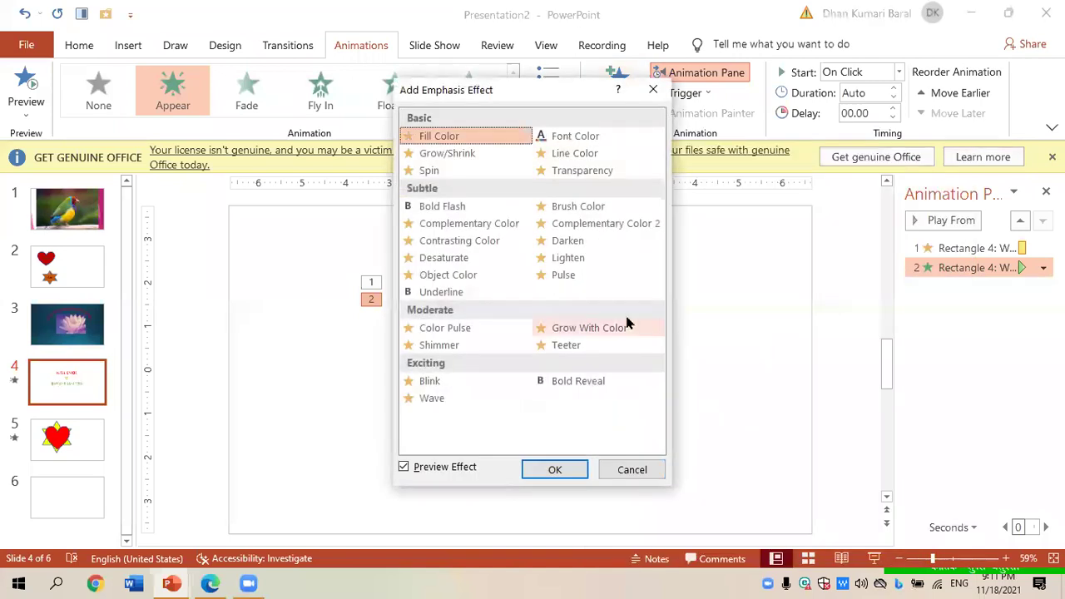
pyautogui.click(429, 171)
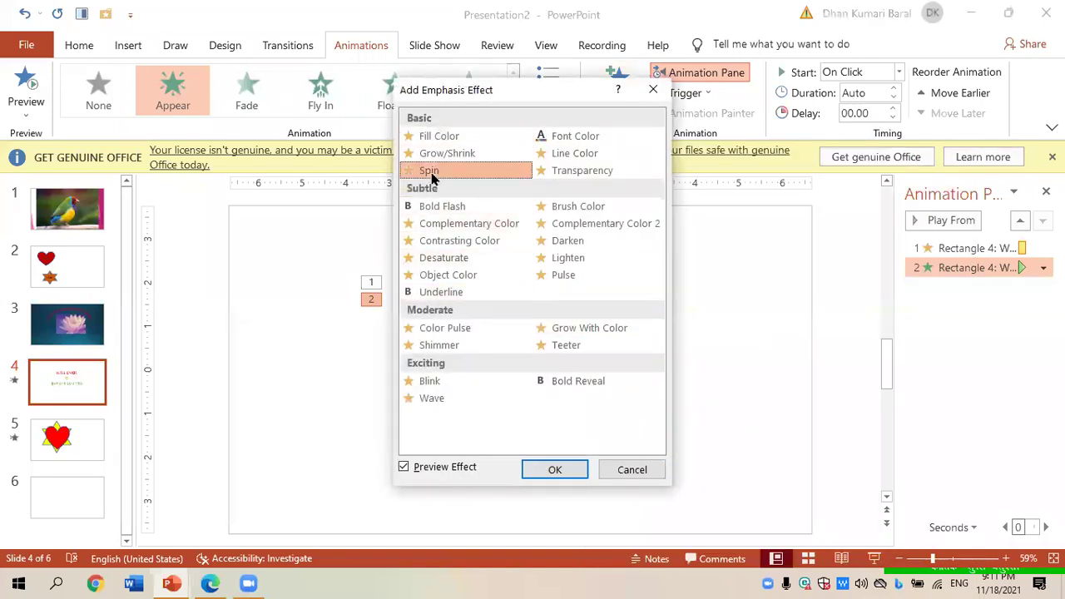
pyautogui.click(549, 471)
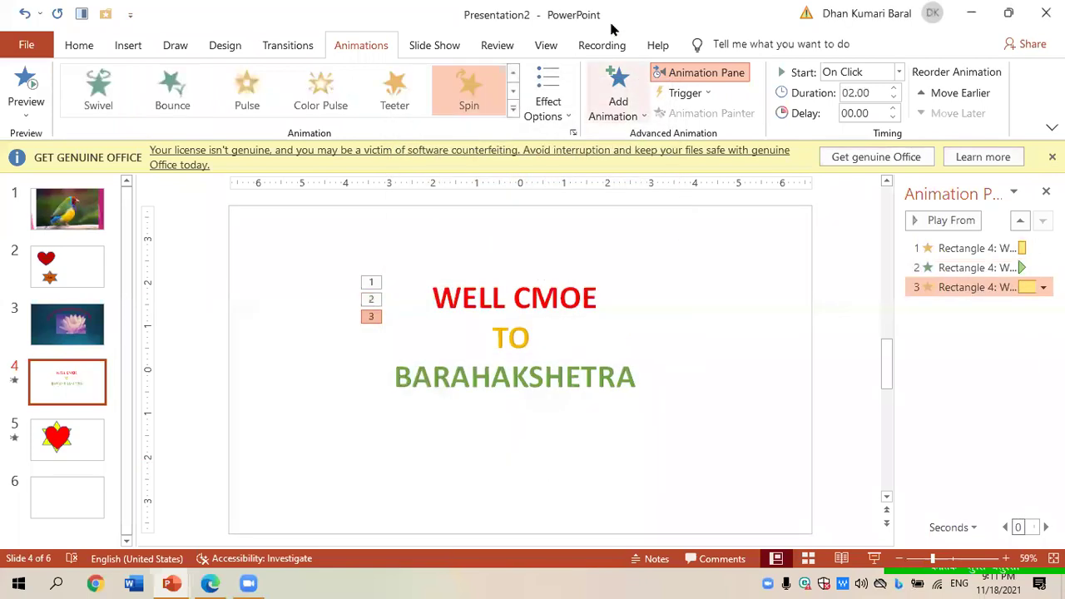
# - Add a Peek Out exit as the fourth animation and preview it
pyautogui.click(613, 109)
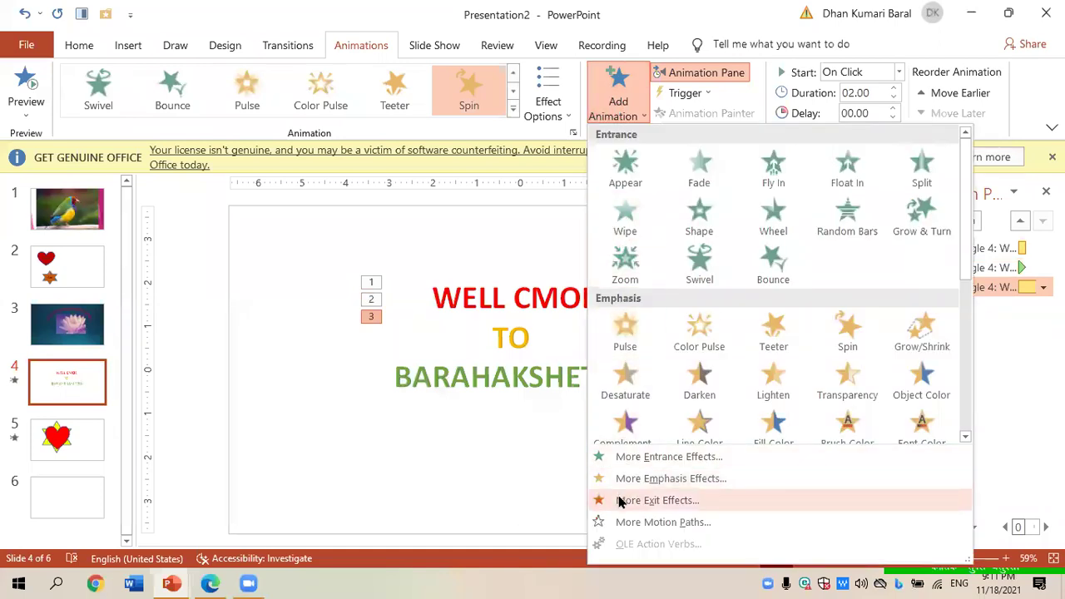
pyautogui.click(657, 500)
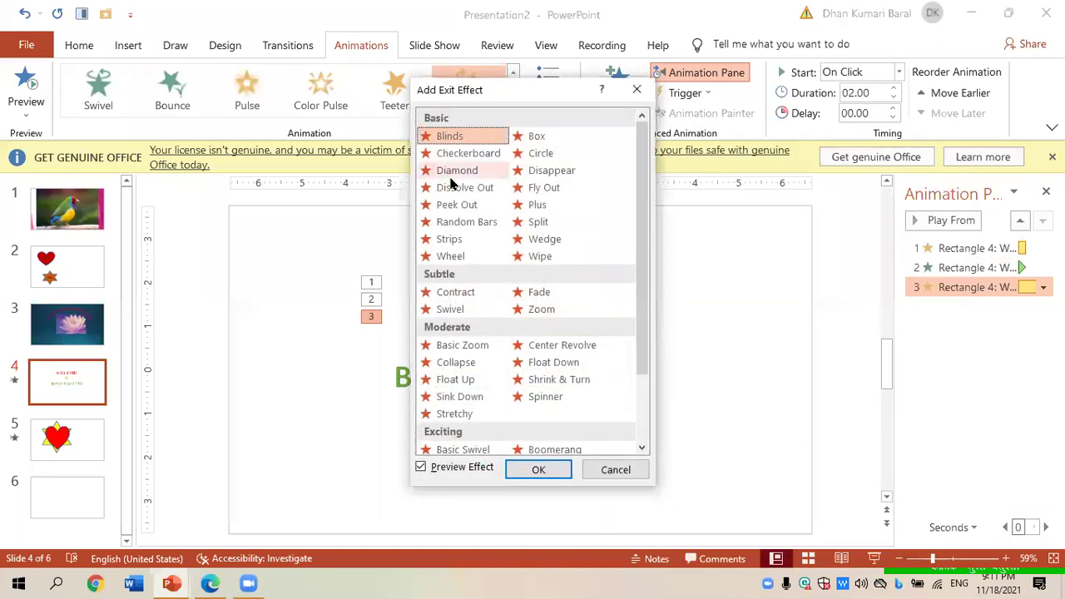
pyautogui.click(456, 206)
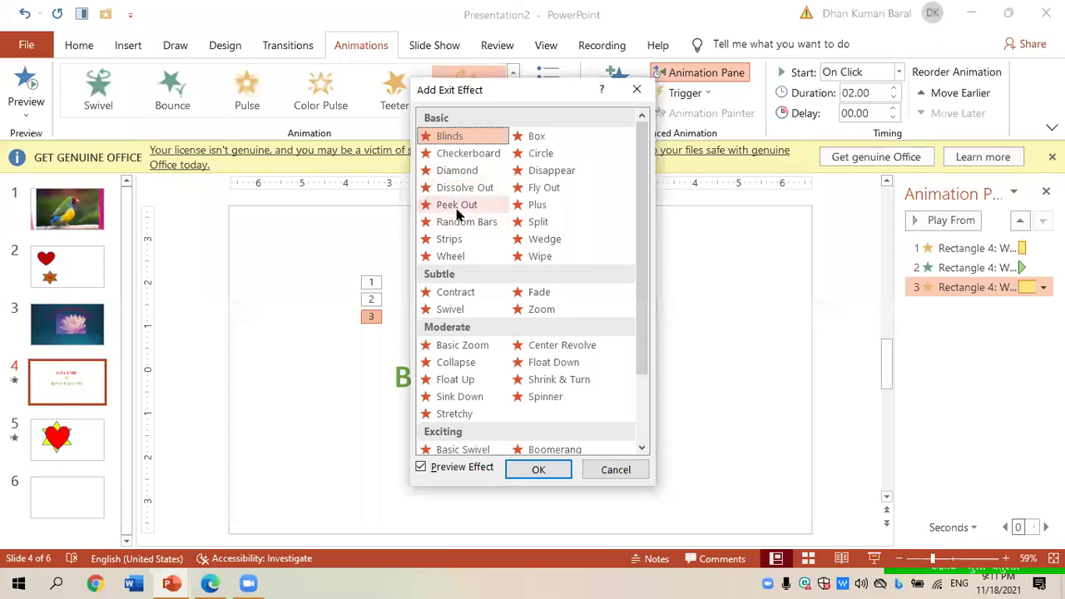
pyautogui.click(536, 471)
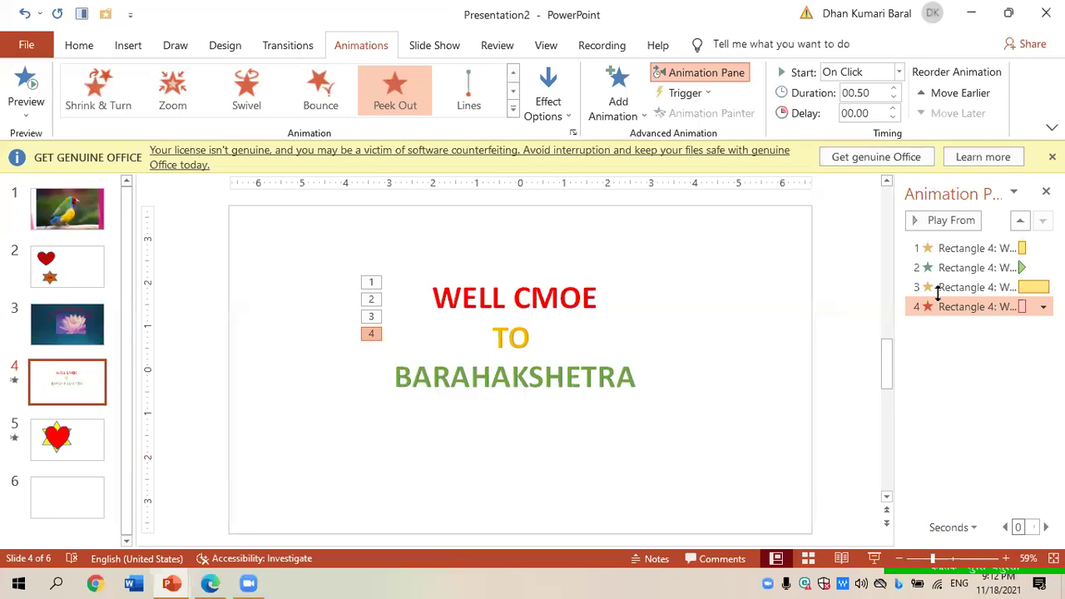
pyautogui.click(942, 223)
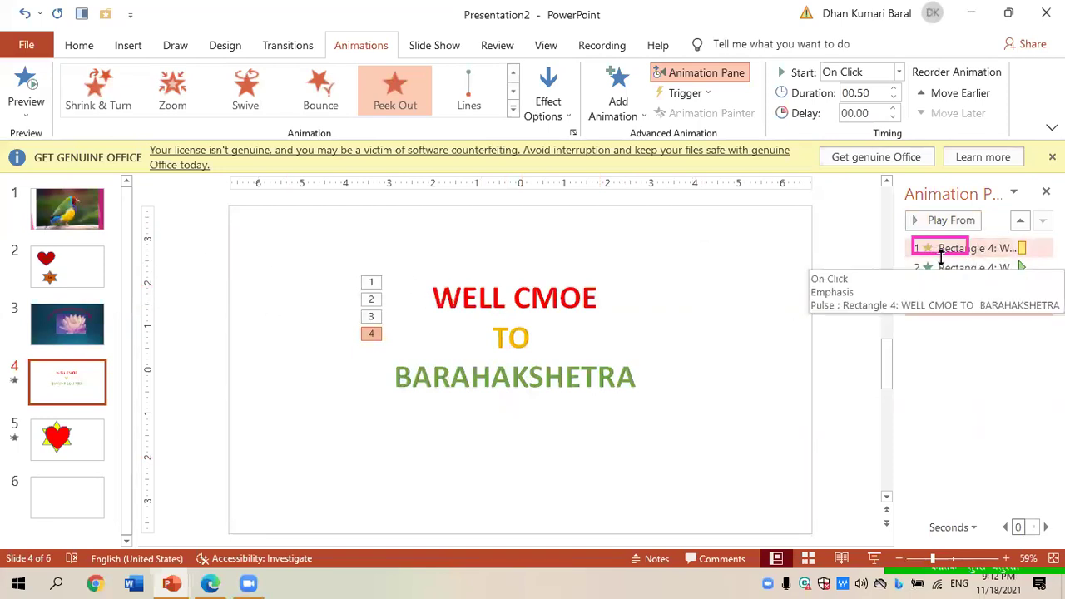
pyautogui.moveTo(965, 248)
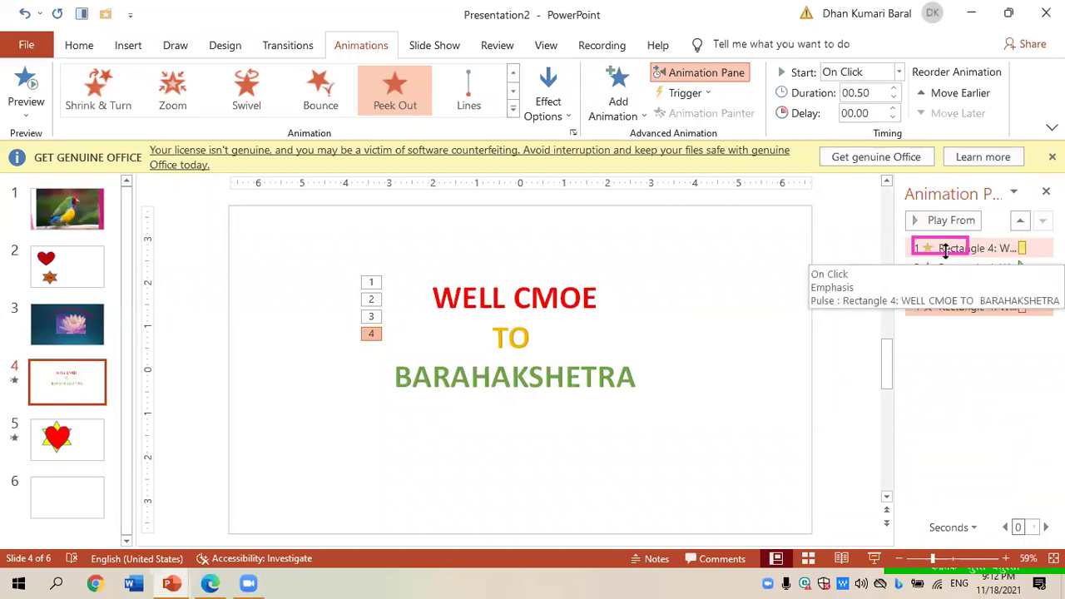
# - Preview all four animations starting from the first Pulse entry
pyautogui.click(945, 250)
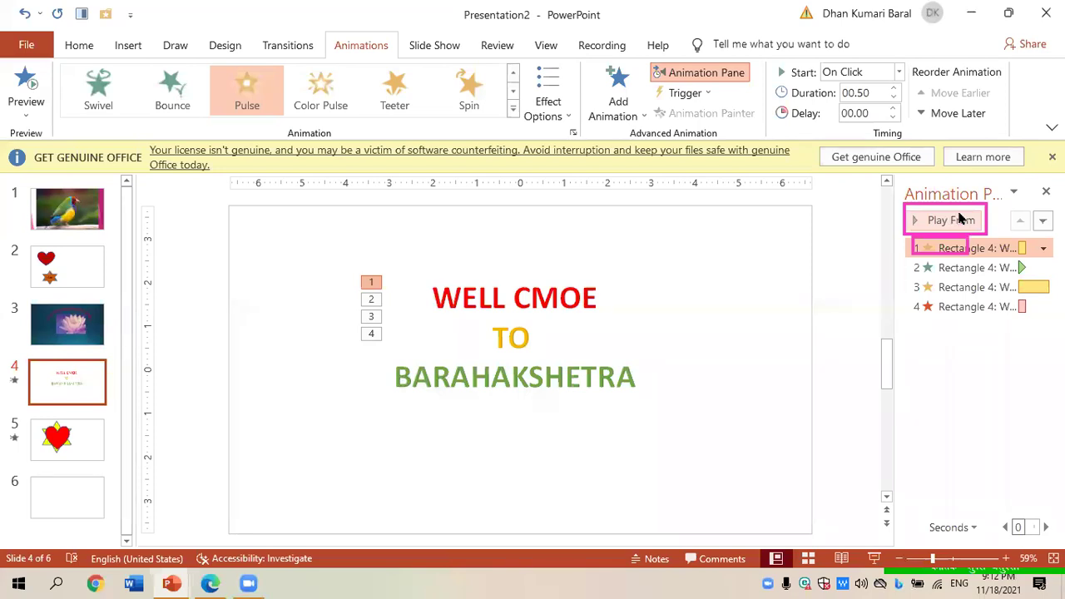
pyautogui.click(959, 218)
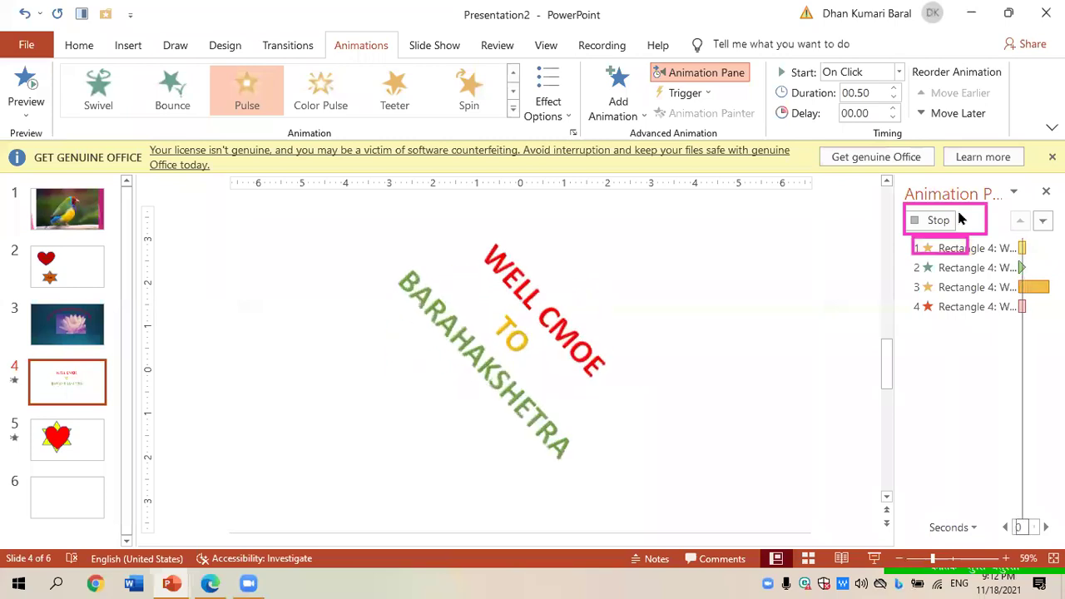
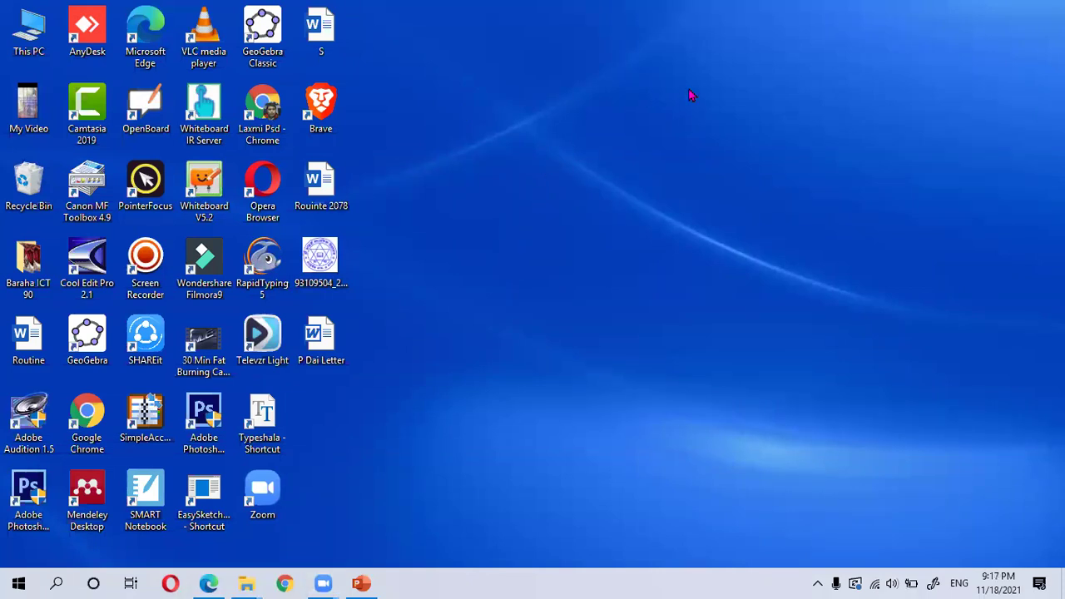
# - Refresh the desktop several times from its right-click menu
pyautogui.rightClick(753, 90)
pyautogui.click(774, 127)
pyautogui.rightClick(579, 33)
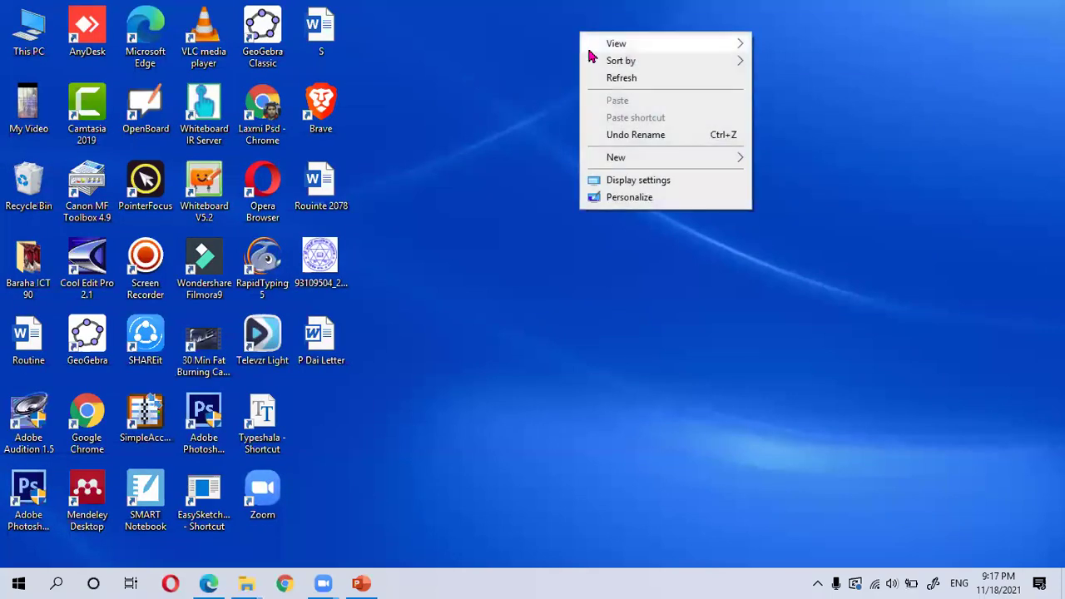
pyautogui.click(613, 79)
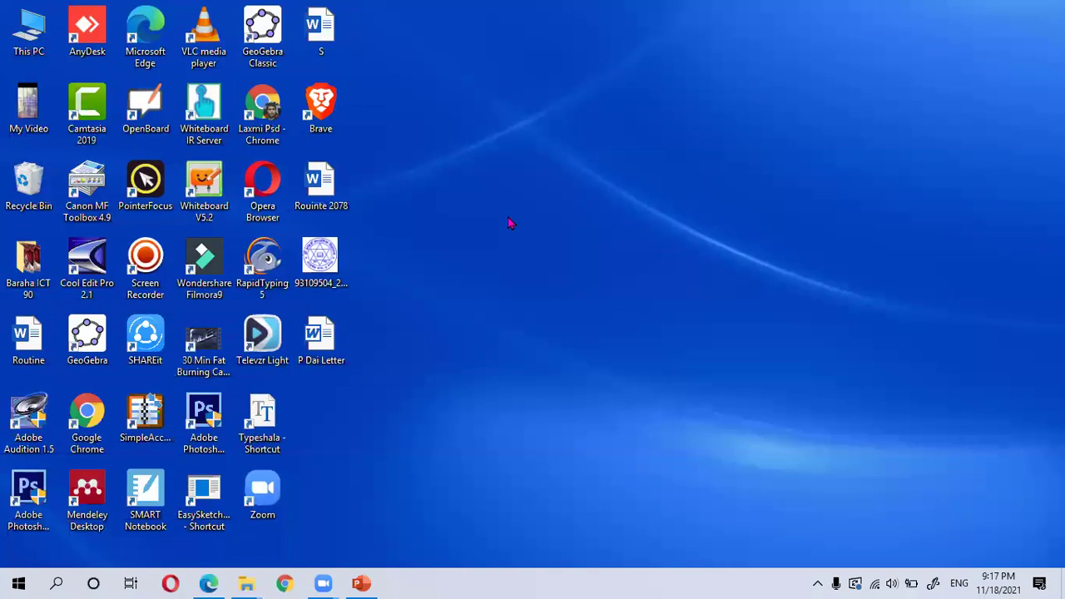
pyautogui.rightClick(473, 113)
pyautogui.click(486, 165)
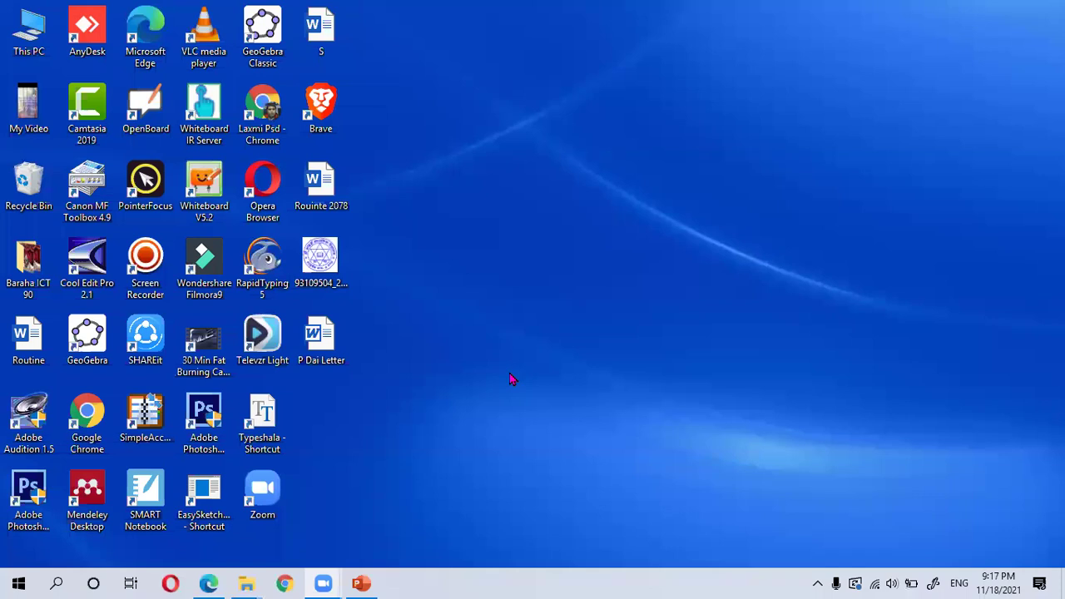
pyautogui.rightClick(509, 163)
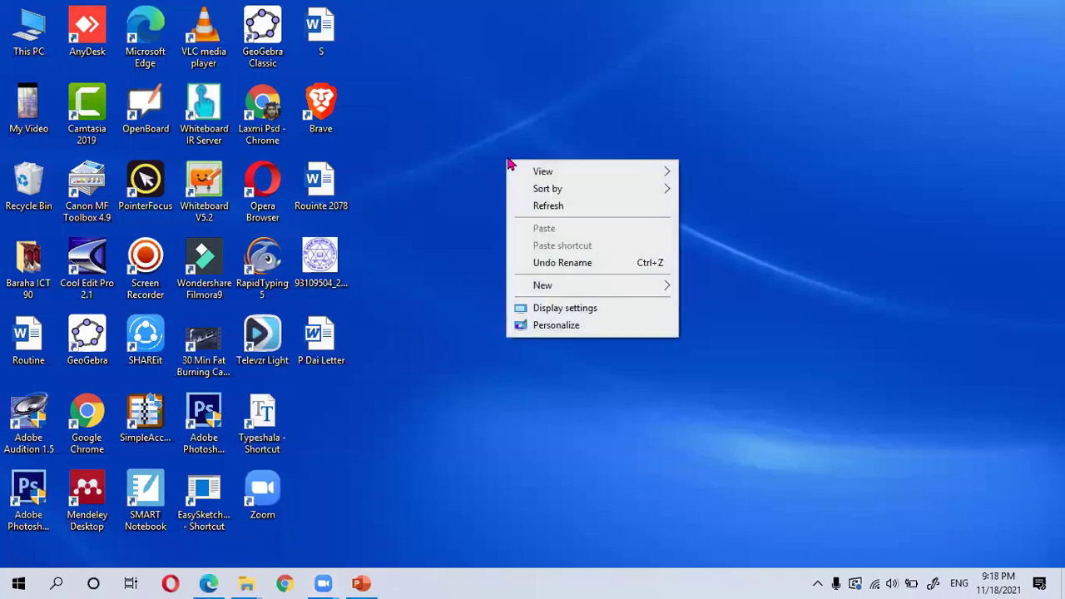
pyautogui.click(549, 206)
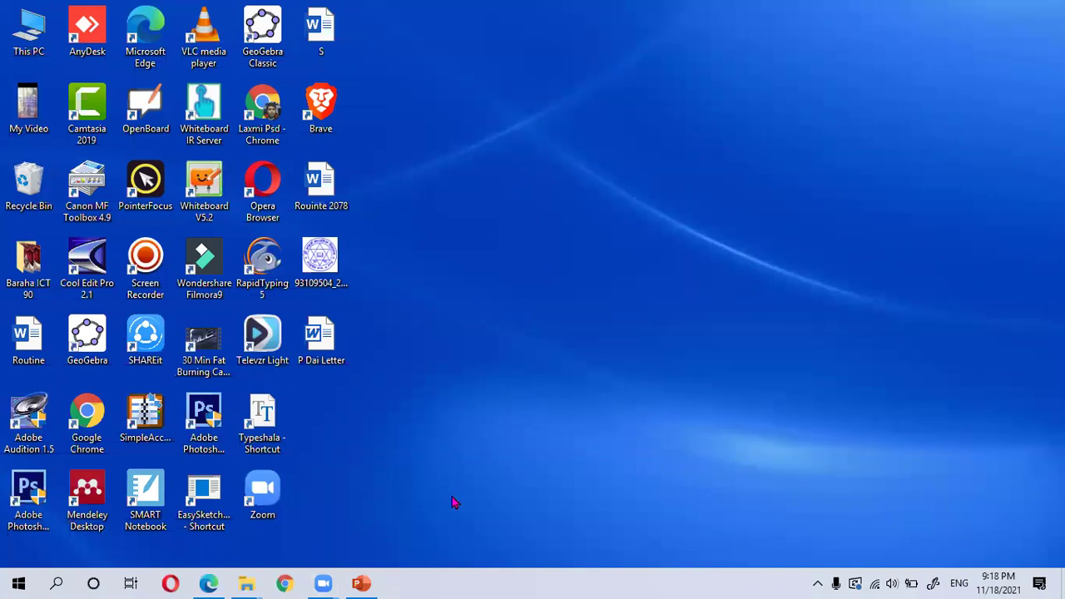
pyautogui.moveTo(360, 583)
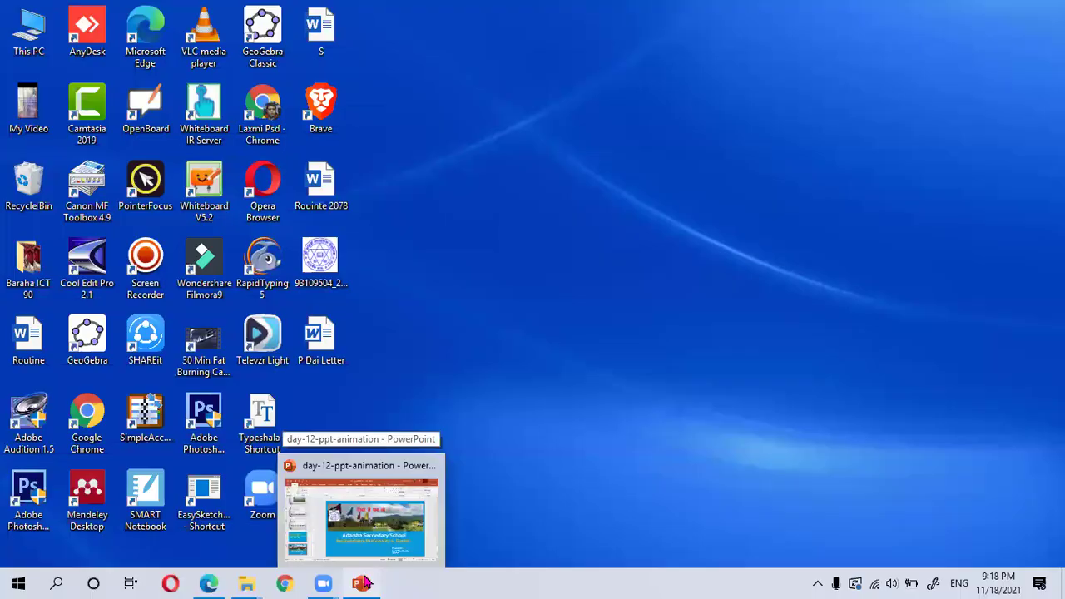
# - Bring PowerPoint back and present slide 11 as a full-screen slide show
pyautogui.click(363, 583)
pyautogui.click(108, 420)
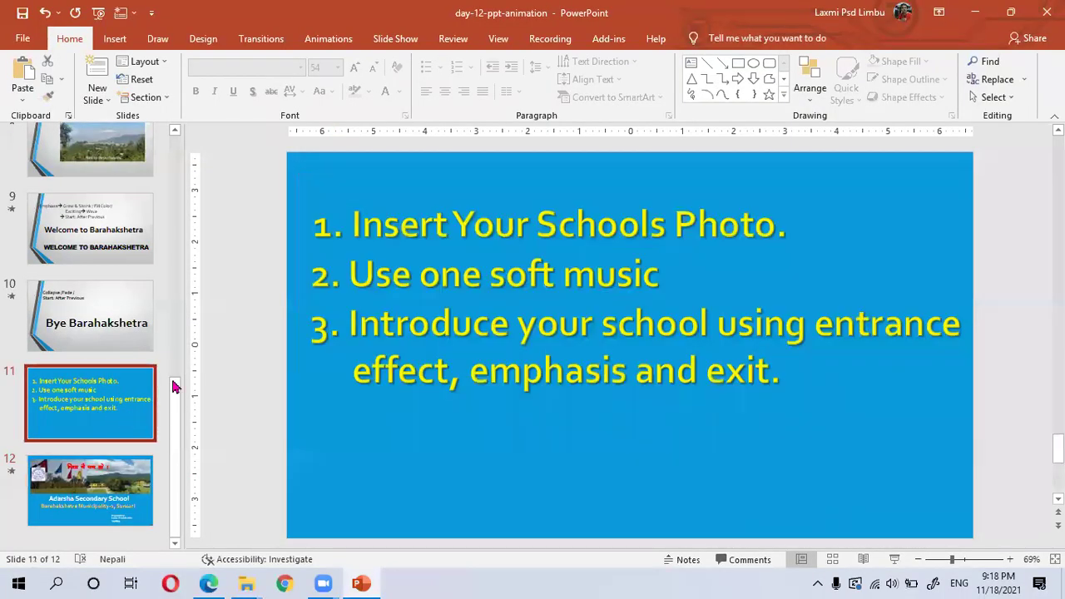
pyautogui.click(899, 563)
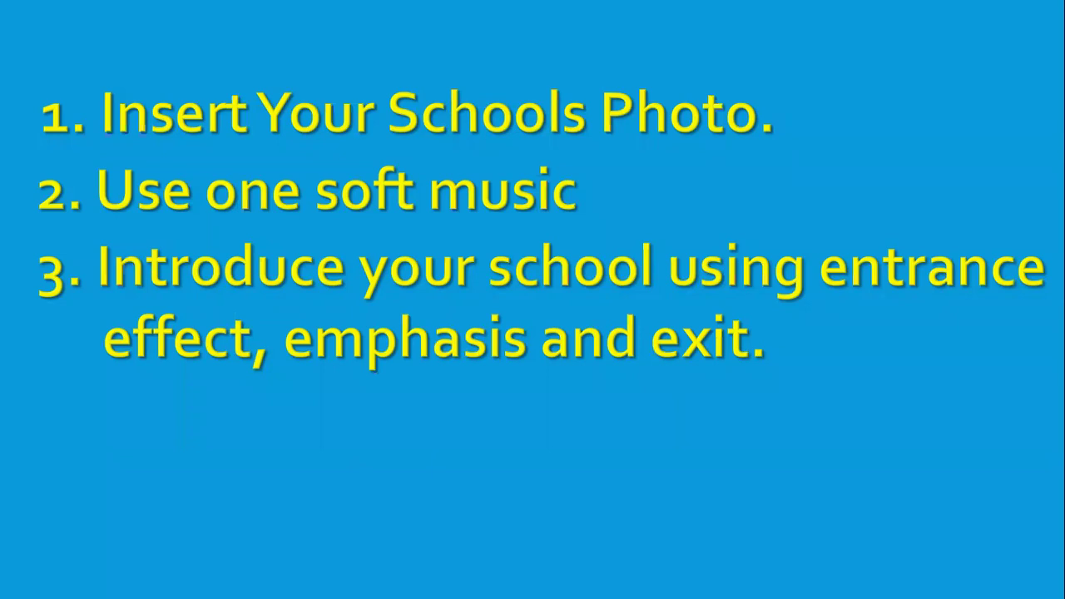
# - Advance to slide 12, bring in the Prepared By credits, play the four exit animations, then end the show
pyautogui.click(678, 206)
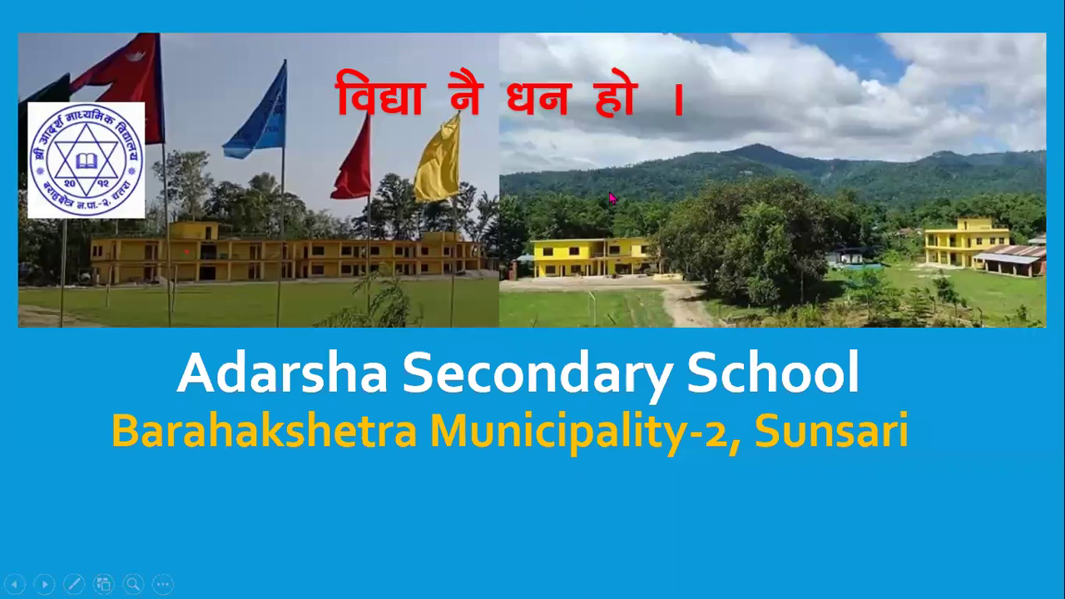
pyautogui.click(657, 226)
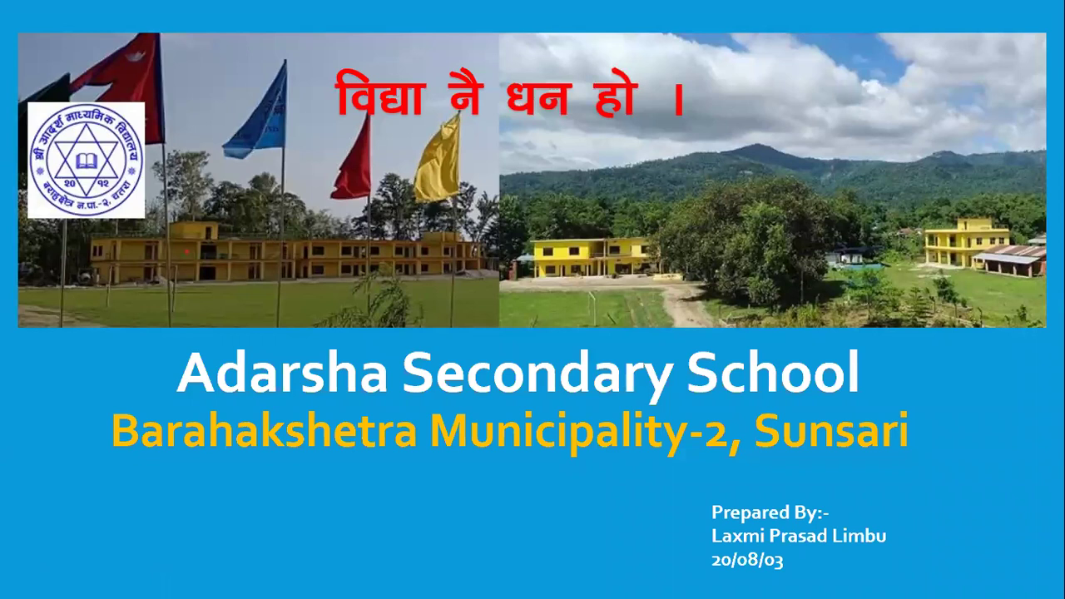
pyautogui.press('space')
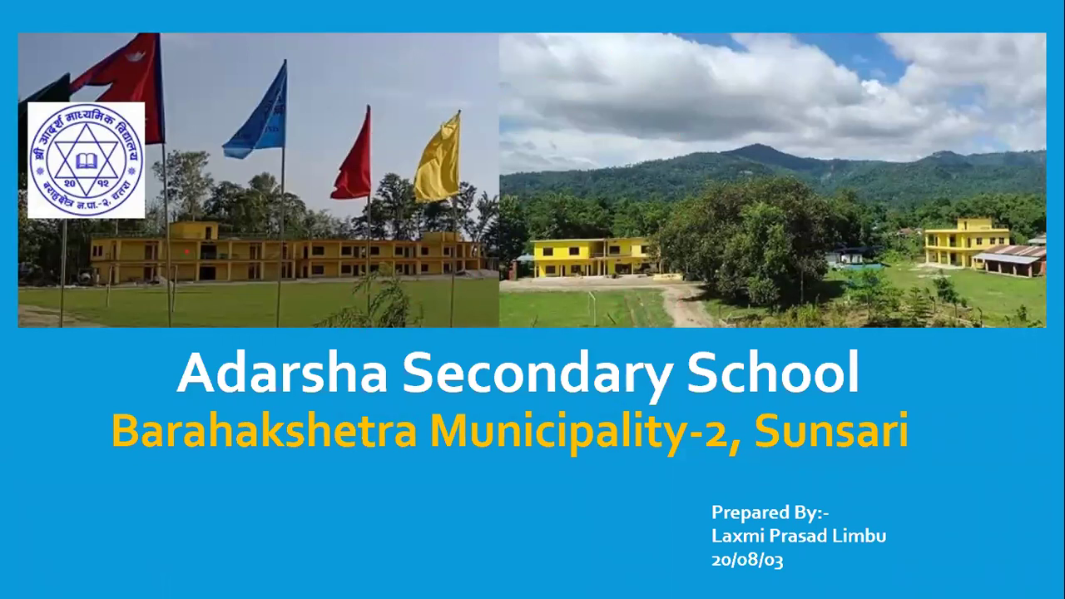
pyautogui.press('space')
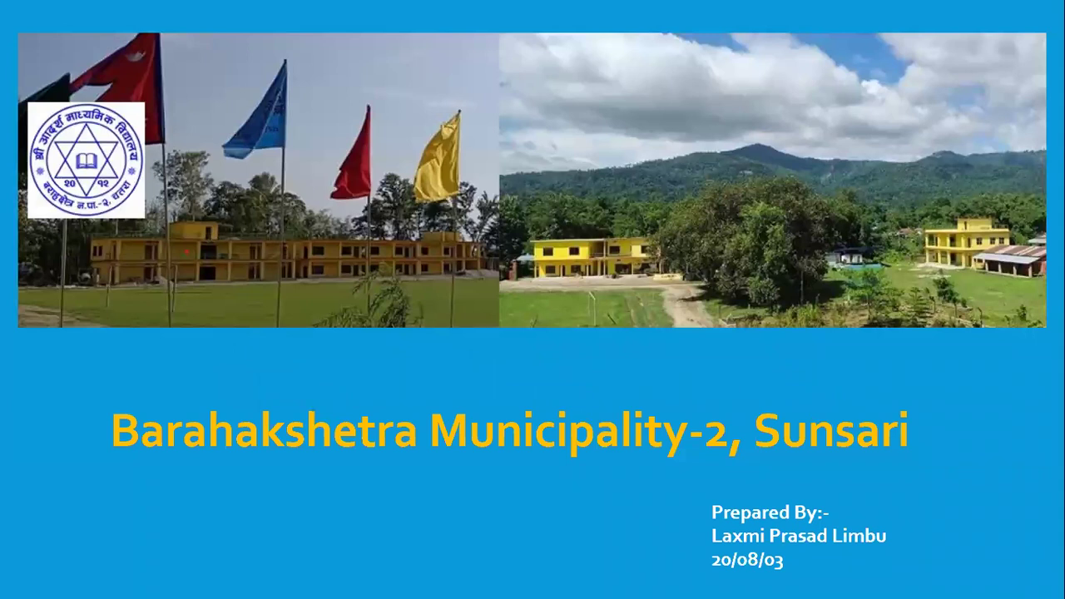
pyautogui.press('space')
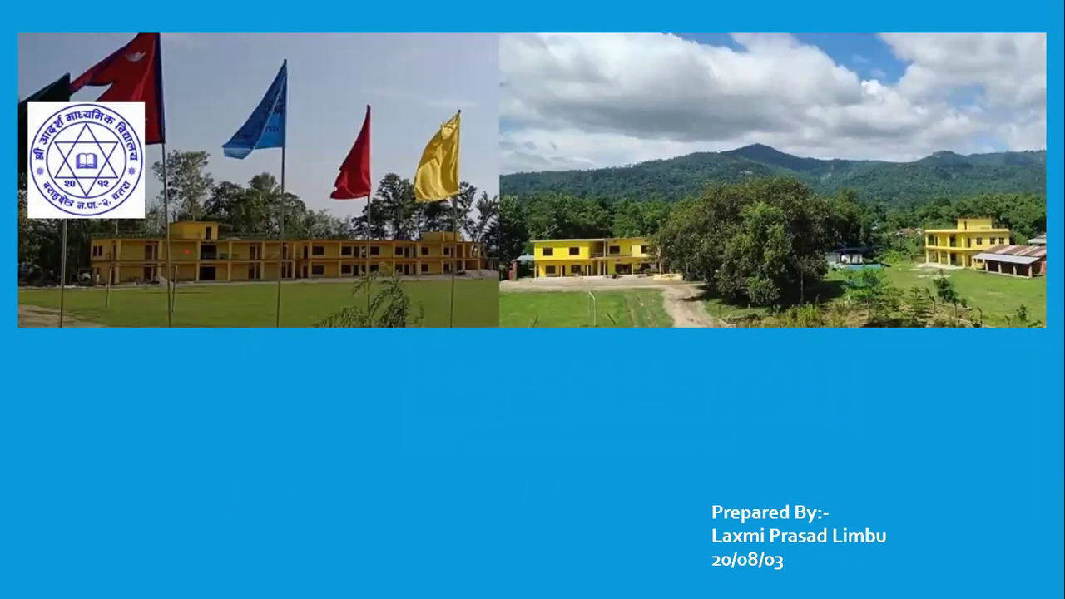
pyautogui.press('space')
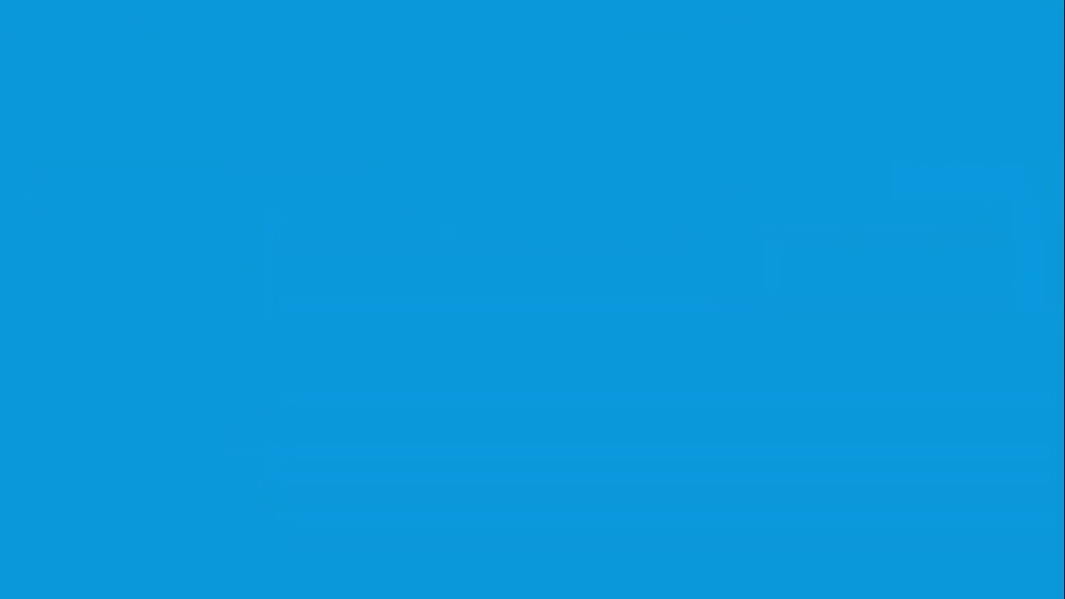
pyautogui.press('Escape')
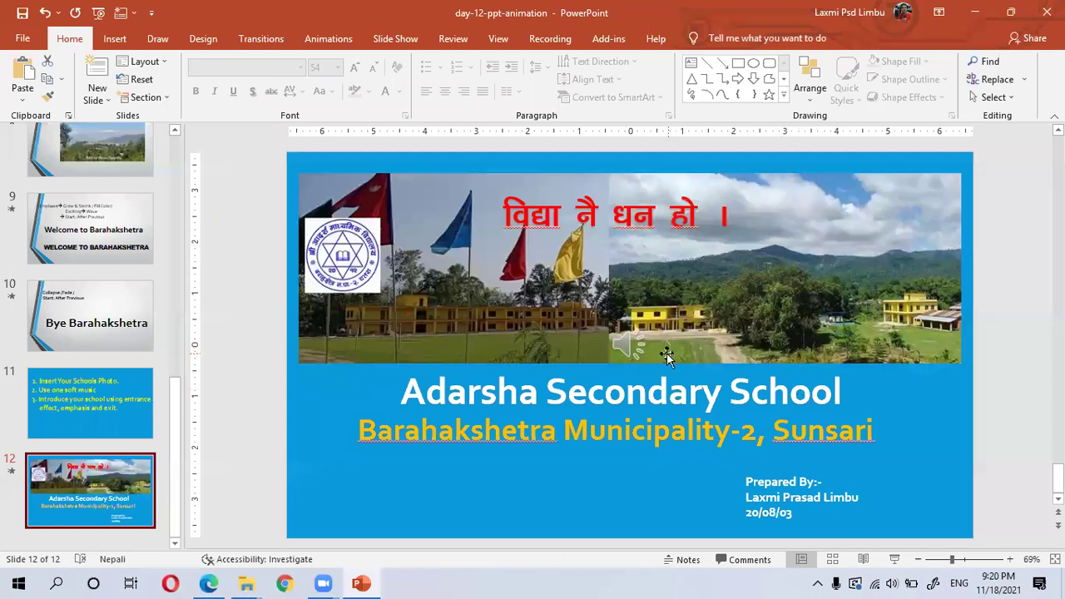
# - Move the sound icon to the photo's top right, set Start to Automatically, and test the slide show
pyautogui.moveTo(666, 356)
pyautogui.mouseDown()
pyautogui.moveTo(838, 408)
pyautogui.moveTo(890, 412)
pyautogui.mouseUp()
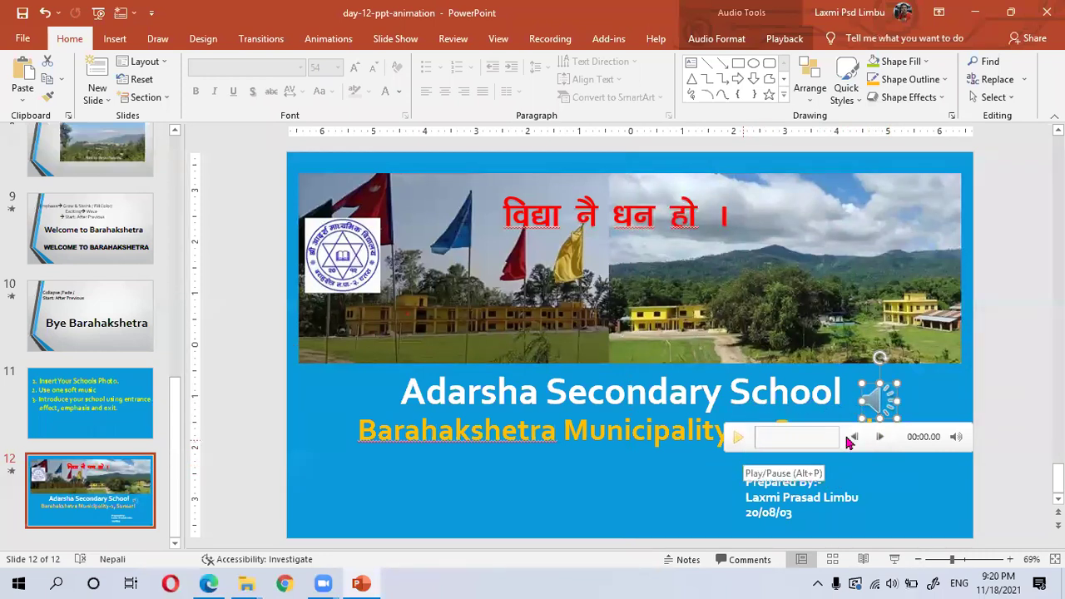
pyautogui.moveTo(875, 405); pyautogui.dragTo(853, 191)
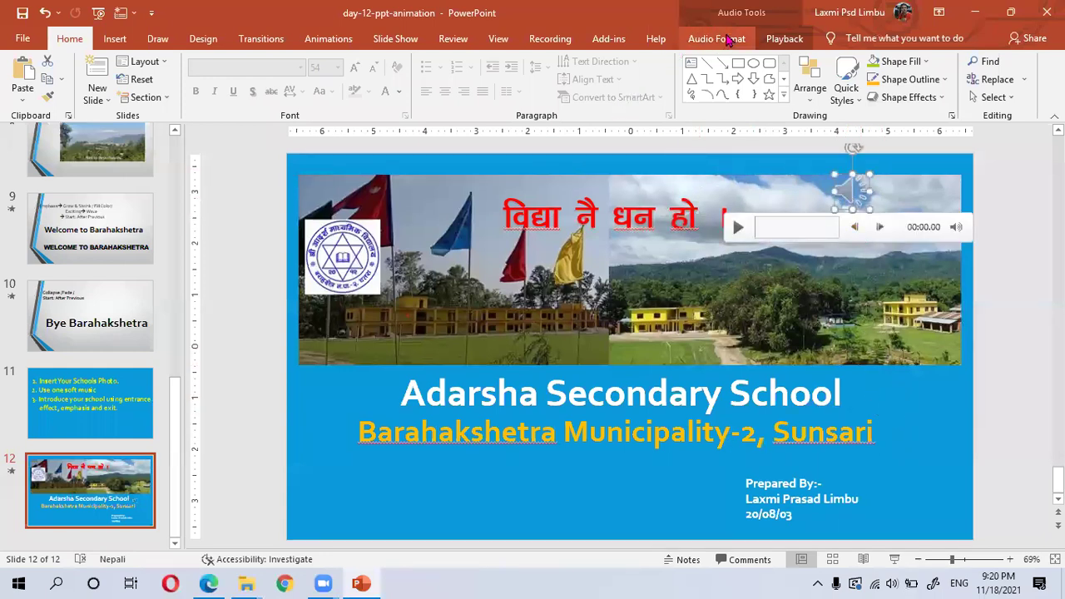
pyautogui.click(782, 39)
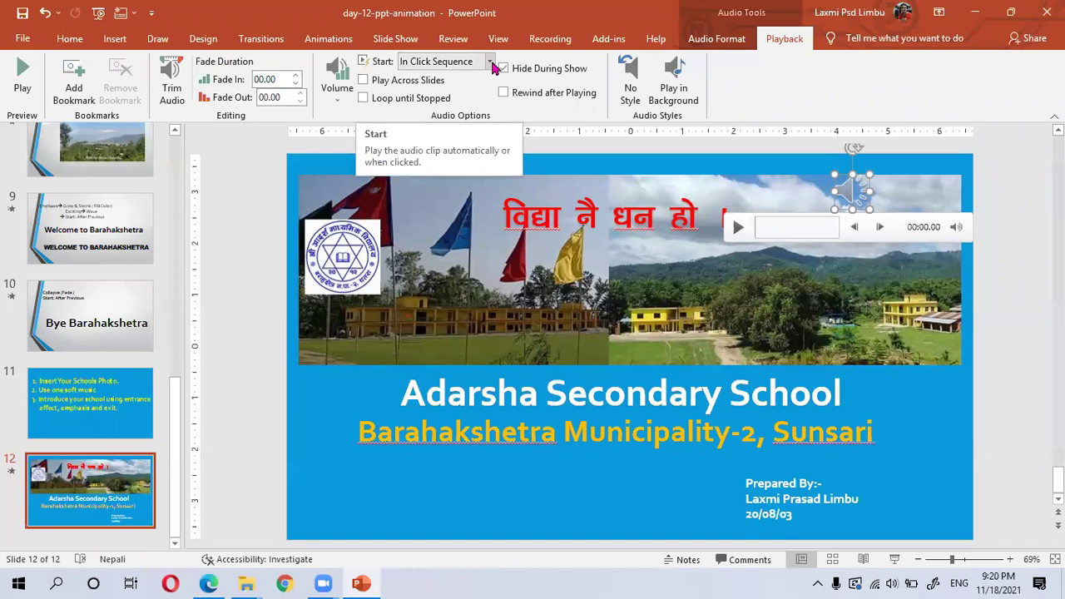
pyautogui.click(490, 61)
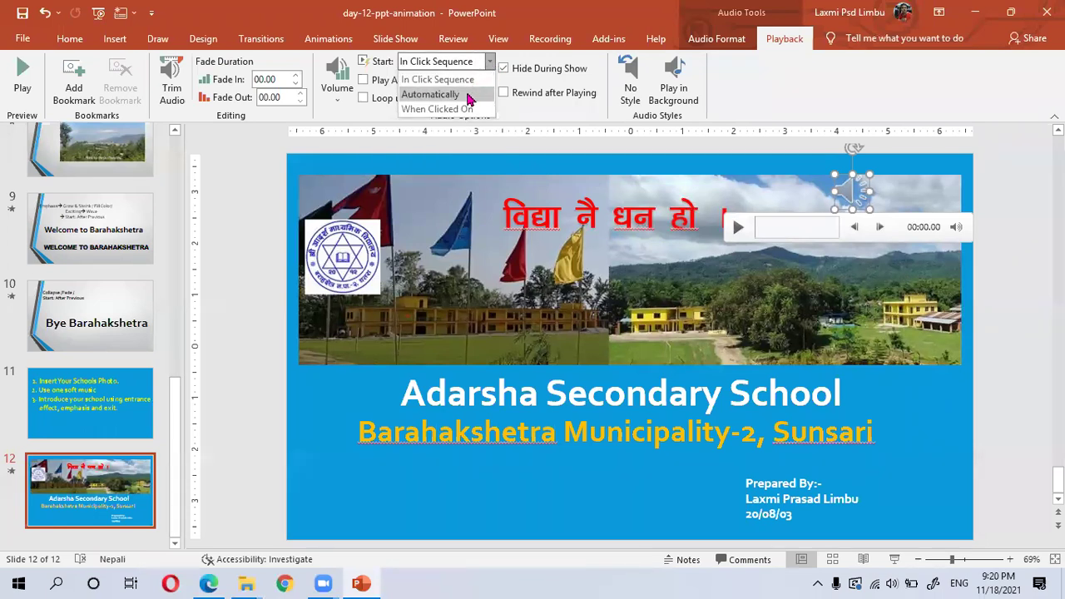
pyautogui.click(468, 96)
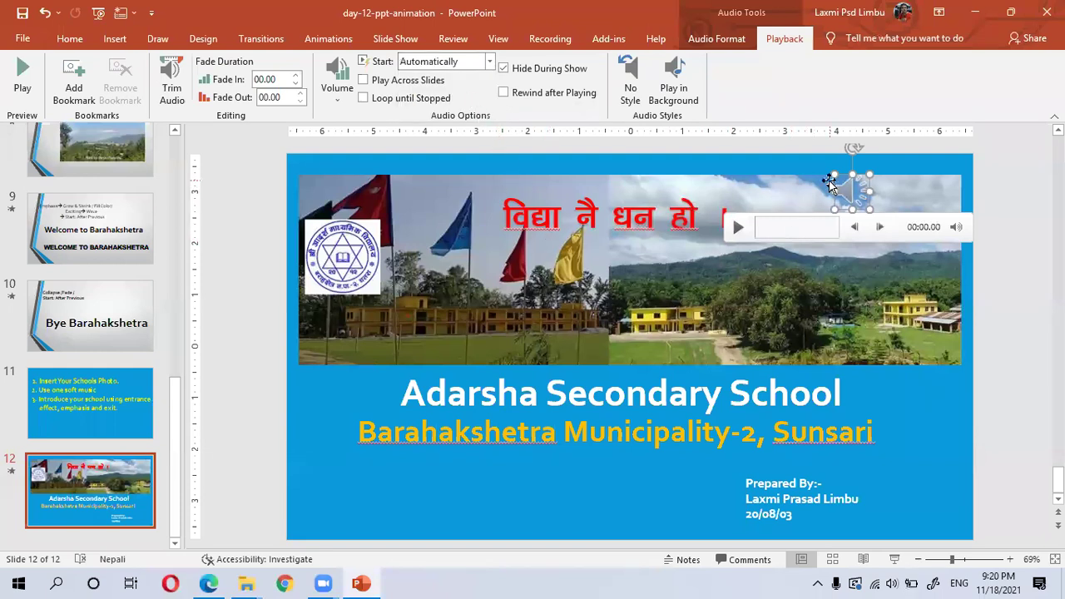
pyautogui.click(893, 559)
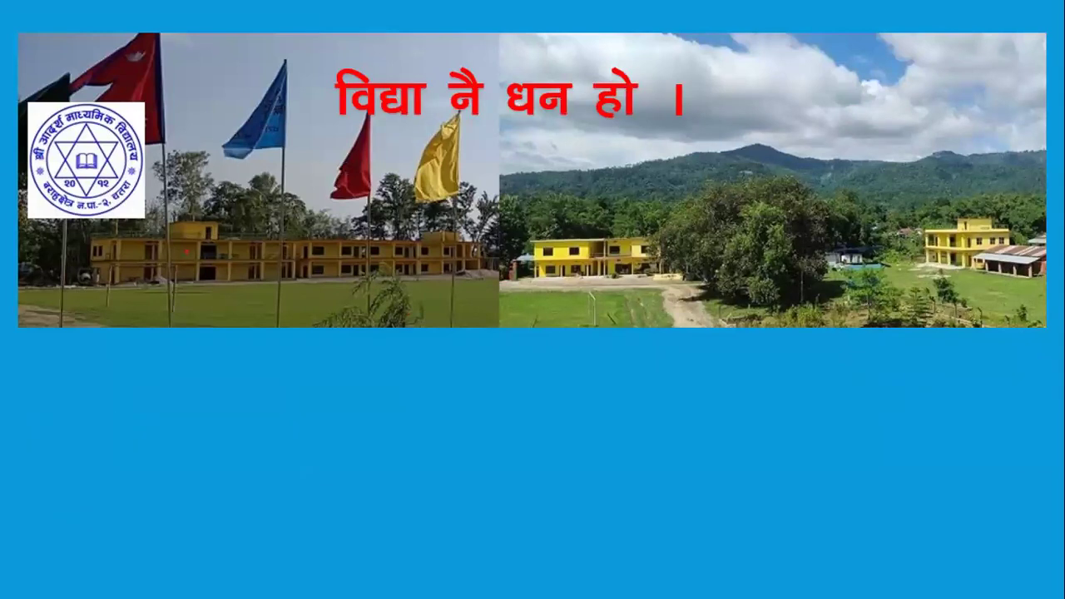
pyautogui.press('Escape')
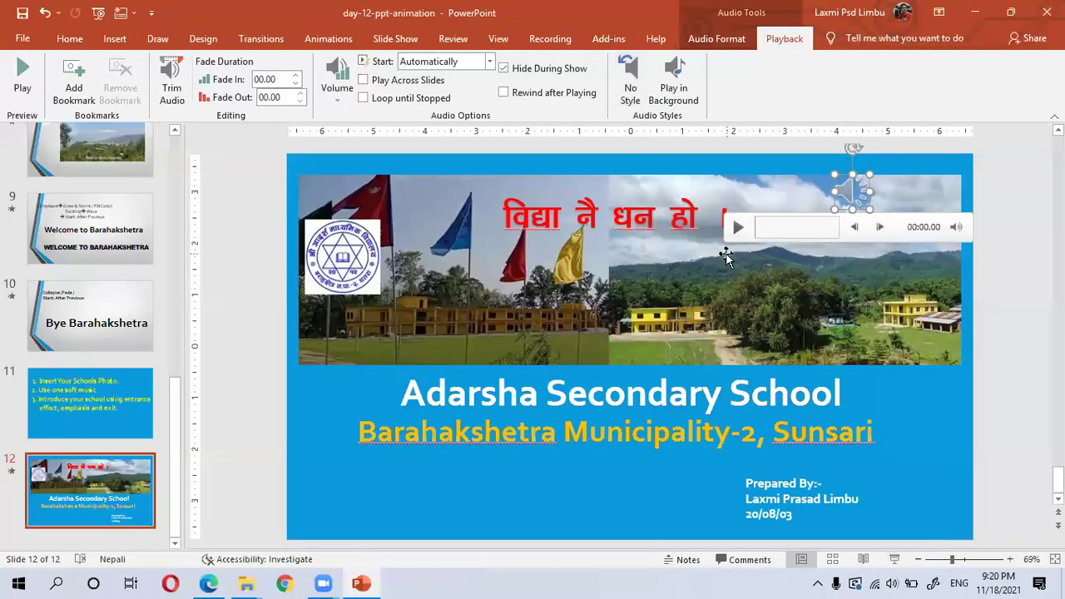
# - Preview the music and set it to stay visible, play across slides and loop until stopped
pyautogui.click(736, 231)
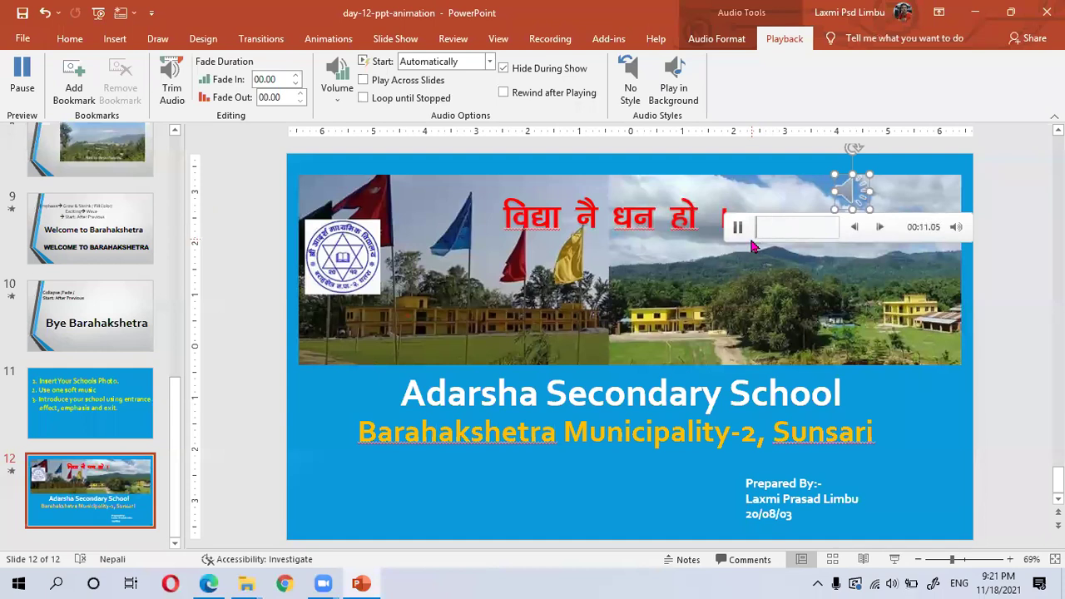
pyautogui.click(503, 68)
pyautogui.click(366, 79)
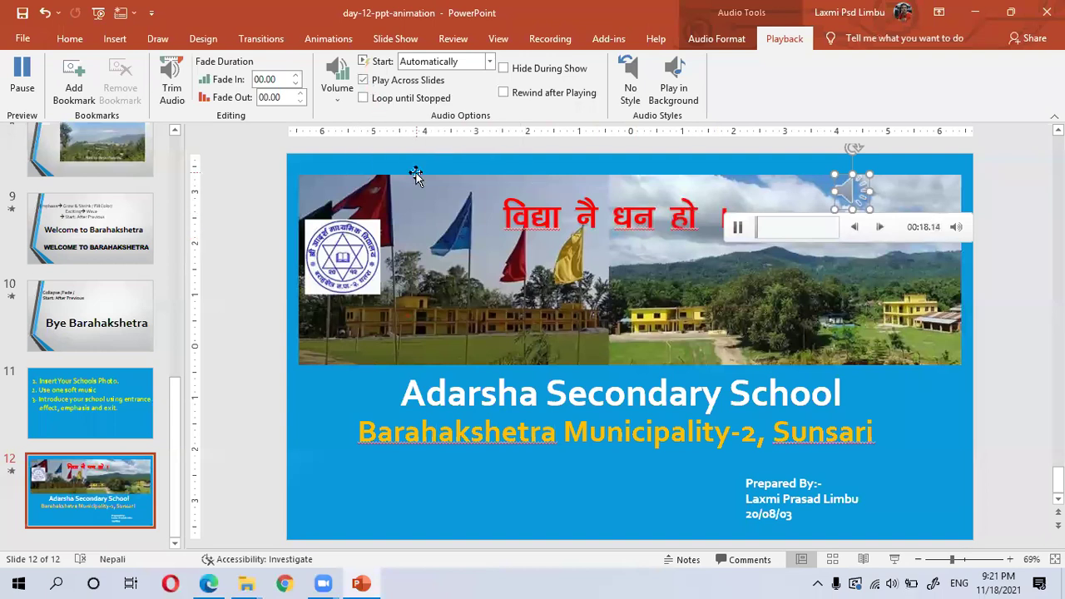
pyautogui.click(364, 98)
# - Run the slide show to test the music, then return to editing slide 11
pyautogui.click(894, 559)
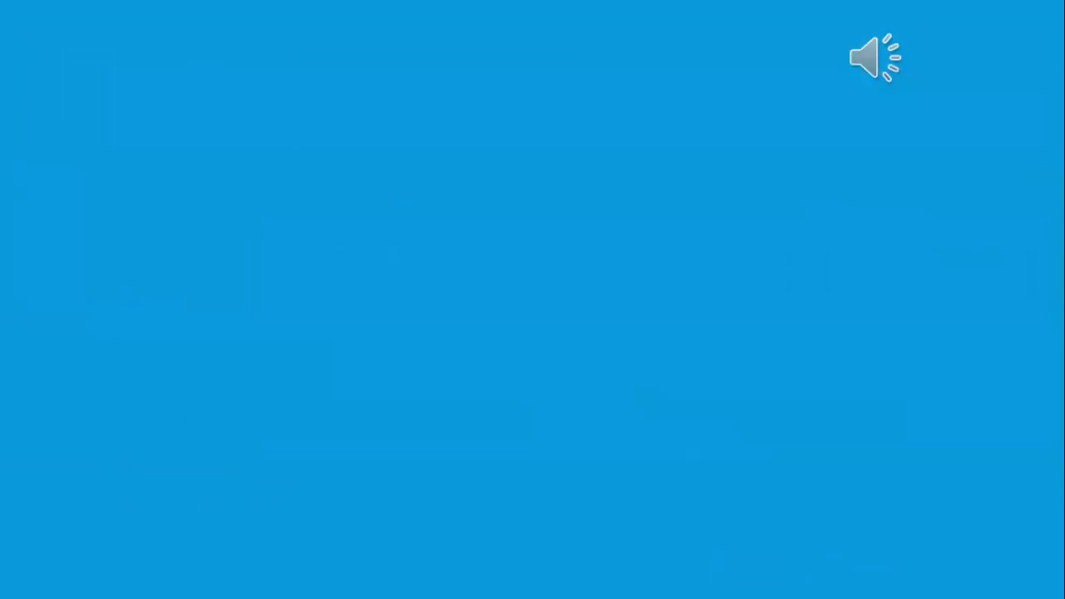
pyautogui.press('Escape')
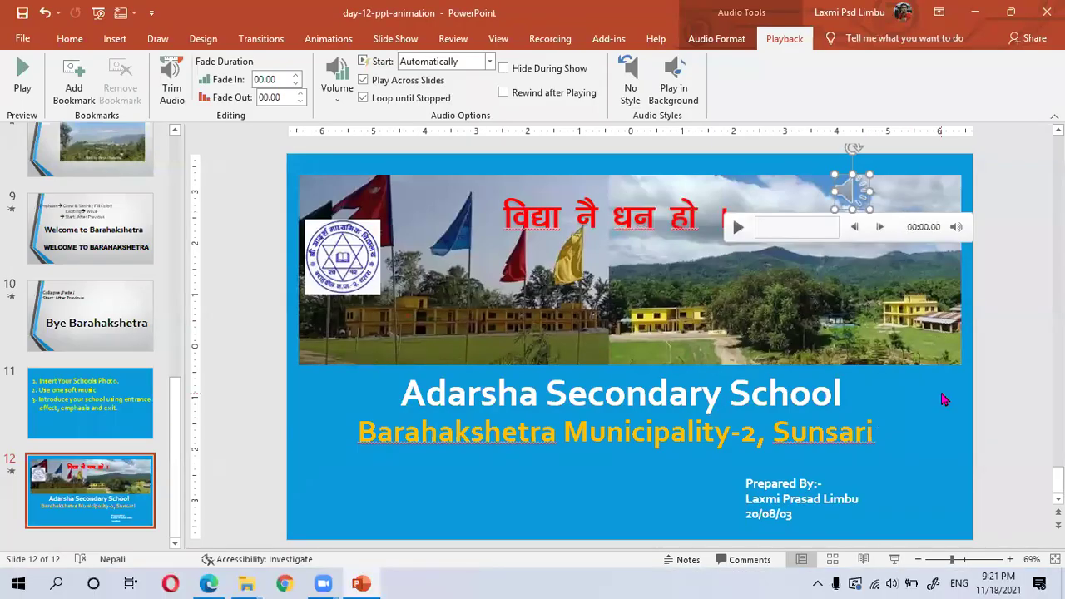
pyautogui.click(944, 399)
pyautogui.click(114, 399)
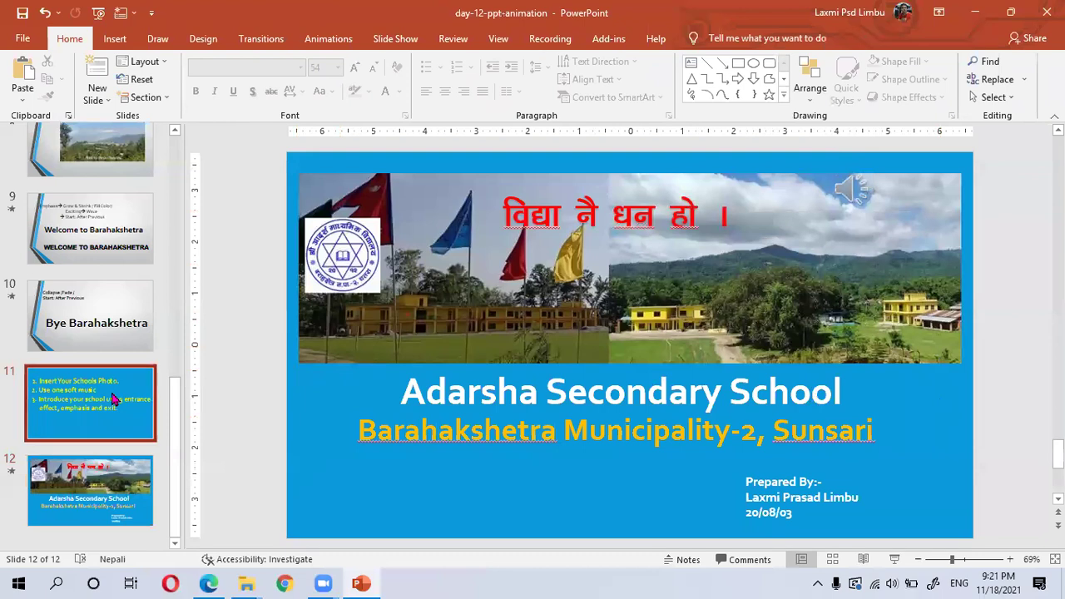